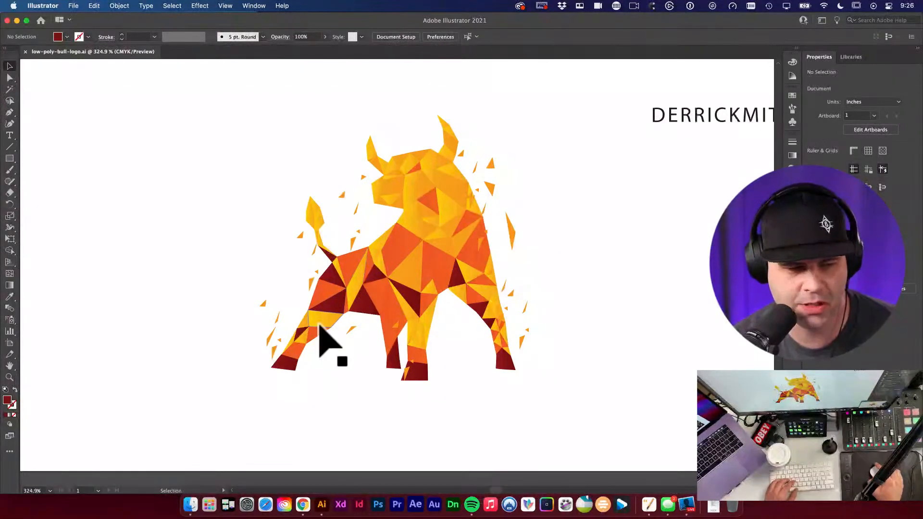
Step: Survey the bull construction stages on the artboard, from the flame bull to the outlined silhouette
left_click(432, 271, "alt+super")
scroll(432, 272, "down", 3)
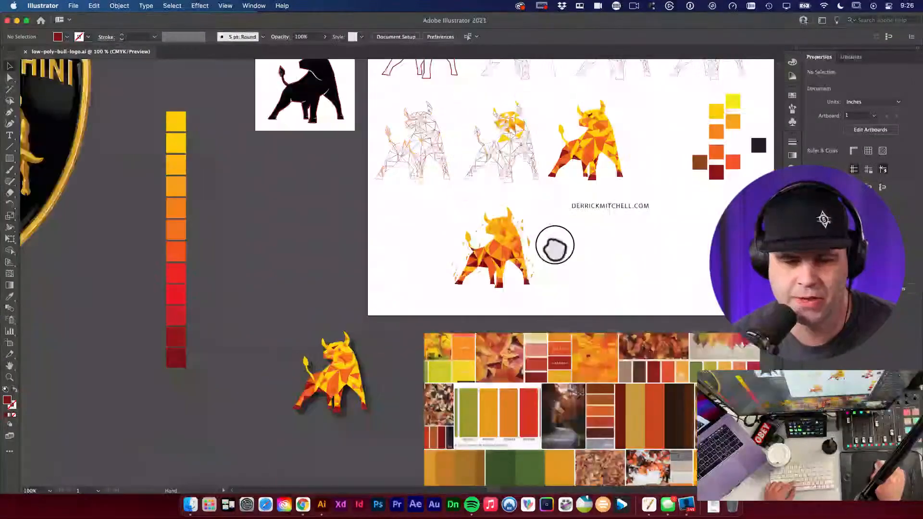
scroll(399, 212, "left", 5)
scroll(412, 223, "up", 3)
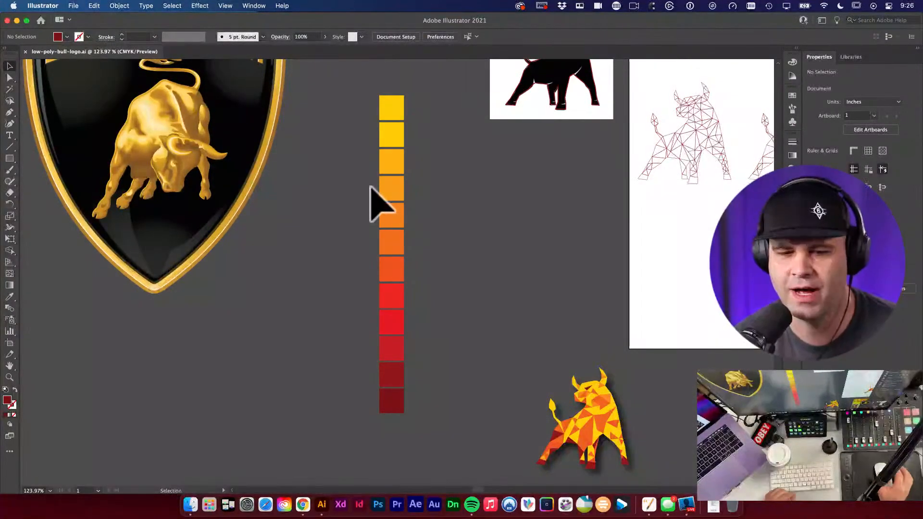
scroll(597, 189, "right", 10)
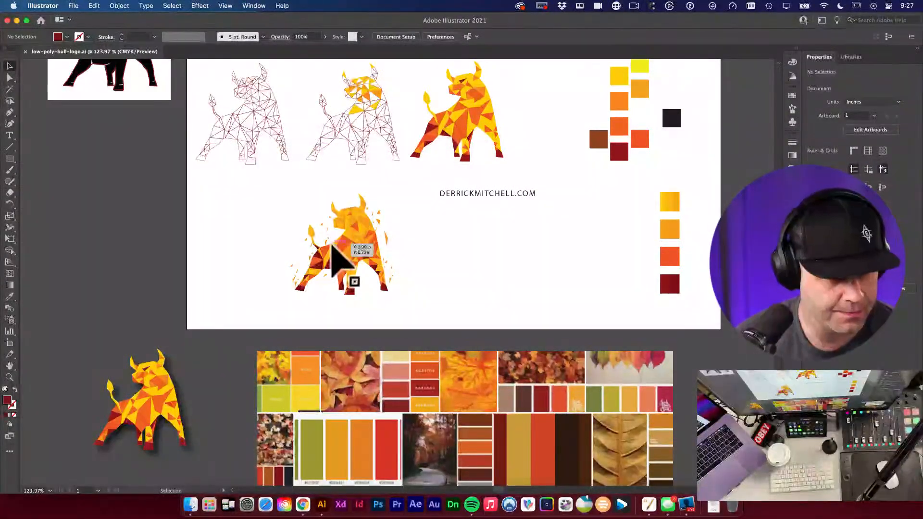
left_click_drag(443, 244, 515, 284)
left_click_drag(477, 221, 453, 298)
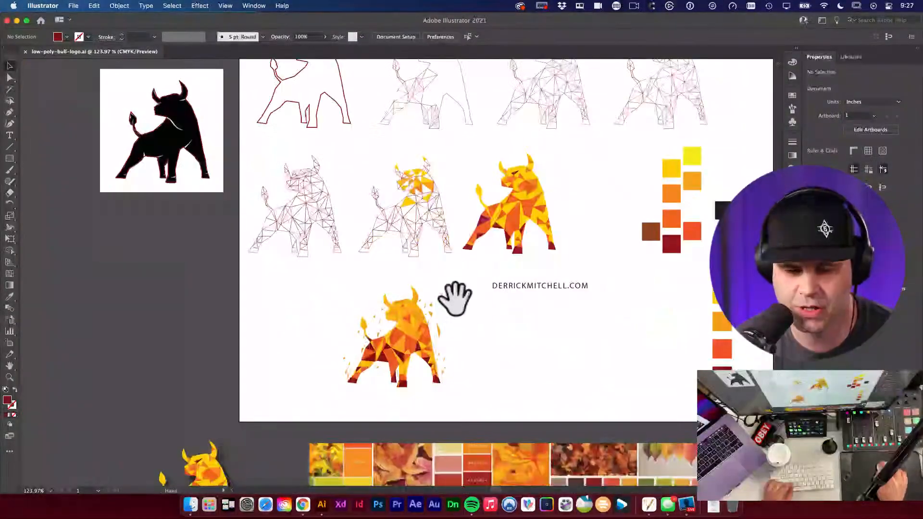
left_click_drag(395, 340, 537, 369)
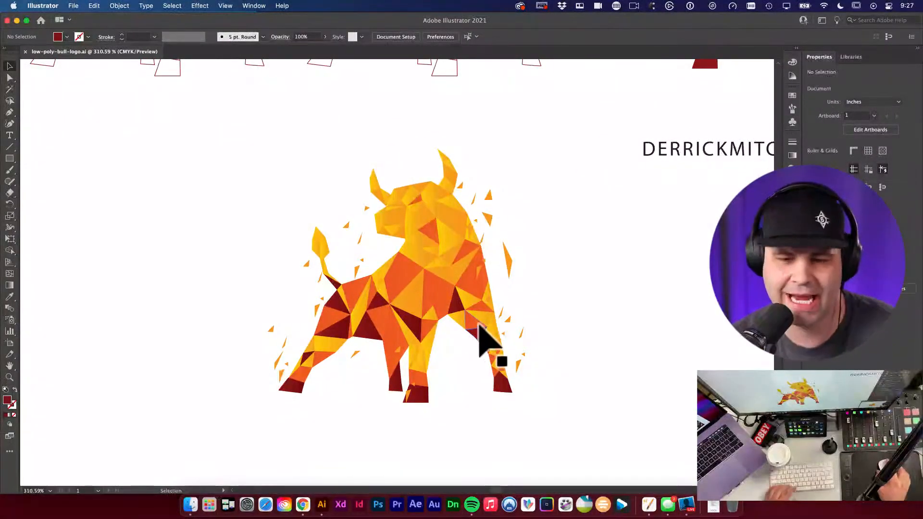
key("super+minus")
key("super+minus")
left_click_drag(499, 250, 257, 376)
scroll(661, 320, "up", 10)
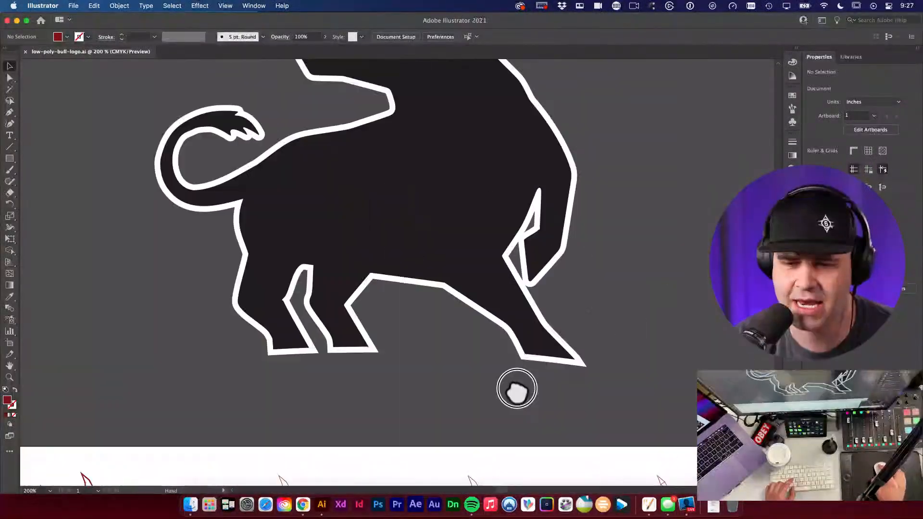
key("super+minus")
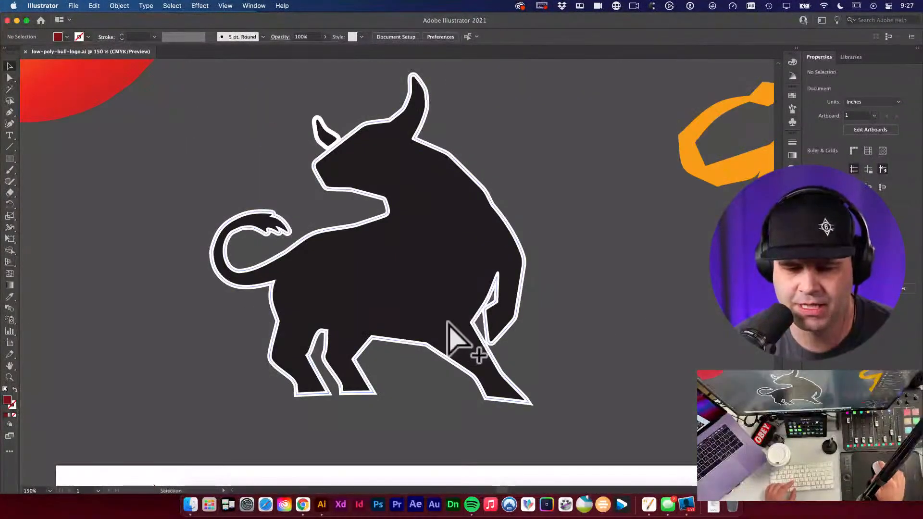
Step: Browse the mood board's fox, chameleon and Lamborghini shield references and swatches
left_click(423, 254, "alt+super")
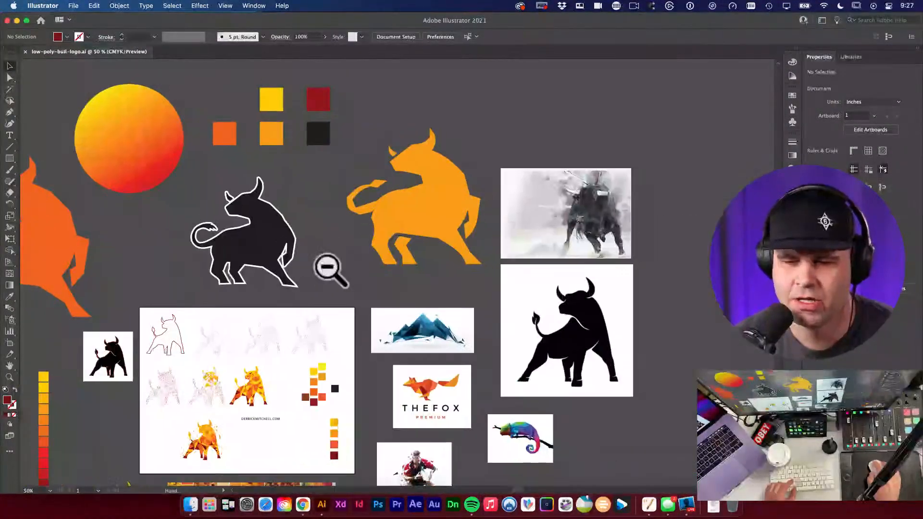
scroll(336, 309, "down", 6)
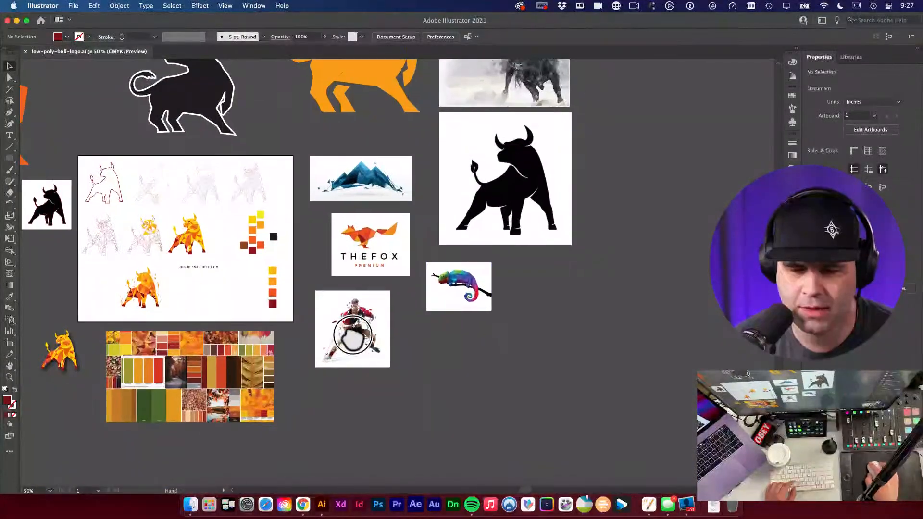
left_click_drag(428, 247, 606, 332)
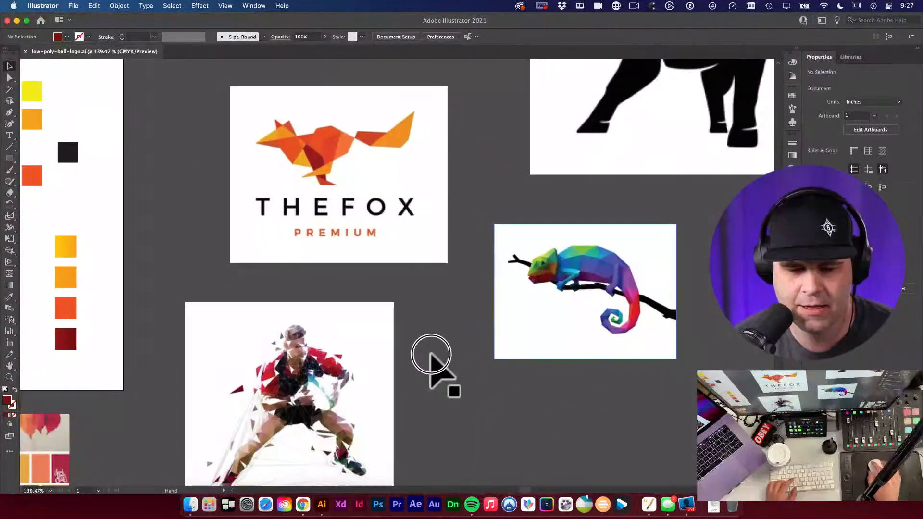
scroll(638, 257, "left", 15)
scroll(638, 258, "down", 5)
scroll(639, 258, "left", 10)
scroll(422, 289, "up", 5)
left_click_drag(422, 288, 429, 211)
scroll(429, 212, "right", 3)
scroll(449, 205, "up", 5)
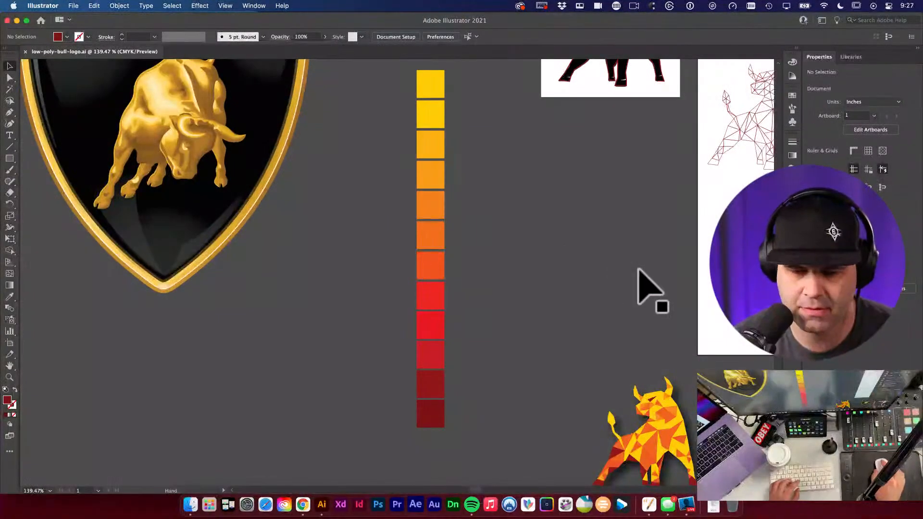
scroll(612, 262, "right", 10)
scroll(360, 237, "up", 6)
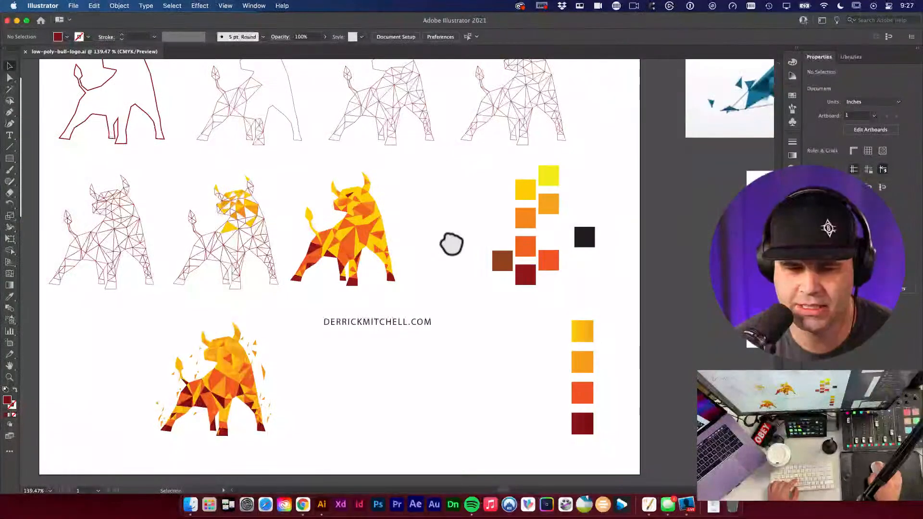
scroll(519, 275, "up", 3)
scroll(529, 270, "up", 5)
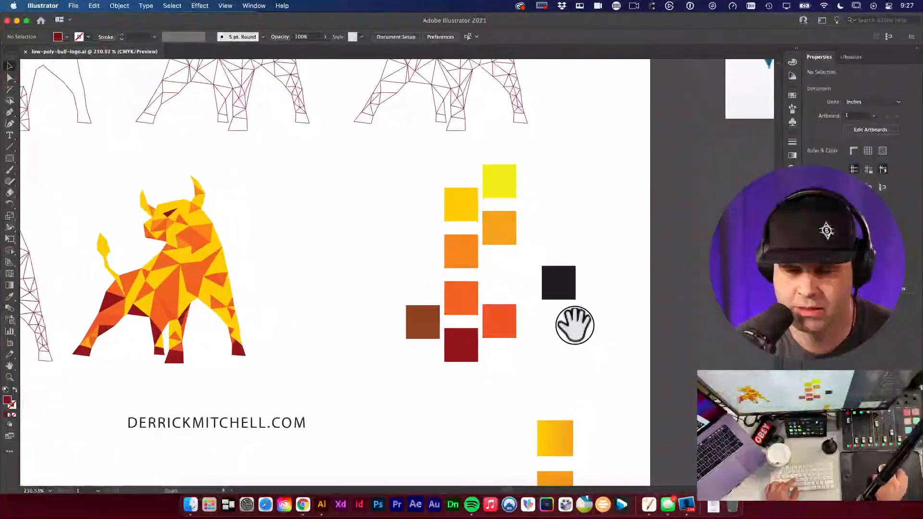
scroll(507, 233, "up", 2)
Step: Inspect the red-orange swatch square on the mood board
left_click(514, 332)
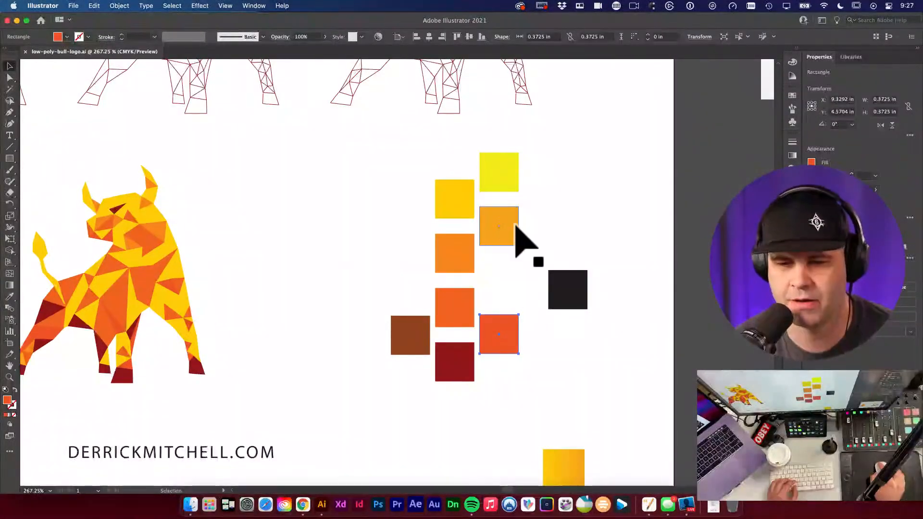
left_click(299, 244)
scroll(298, 243, "down", 5)
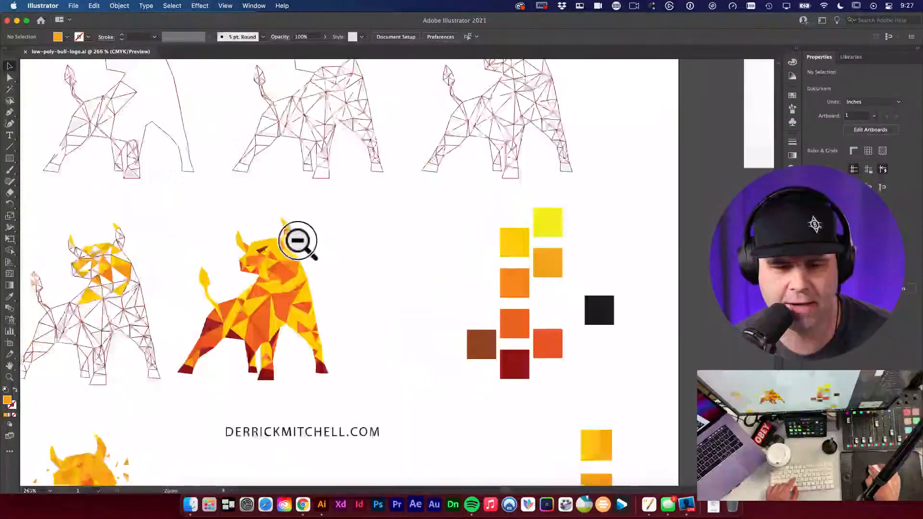
scroll(298, 243, "down", 3)
scroll(385, 250, "left", 8)
scroll(532, 259, "up", 4)
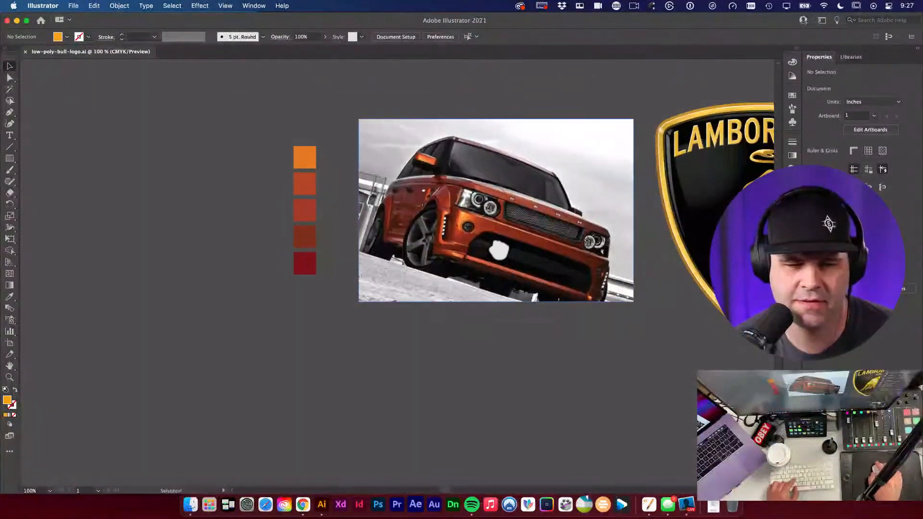
scroll(533, 259, "up", 4)
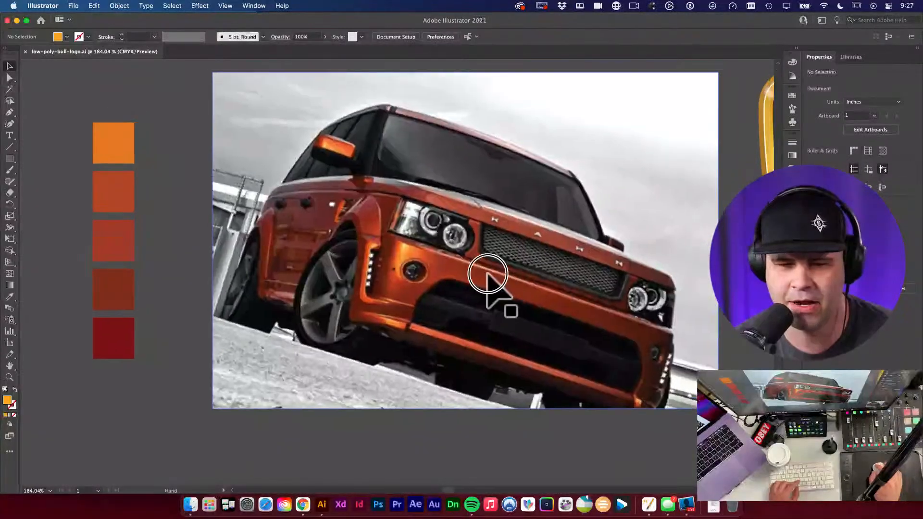
scroll(482, 289, "down", 1)
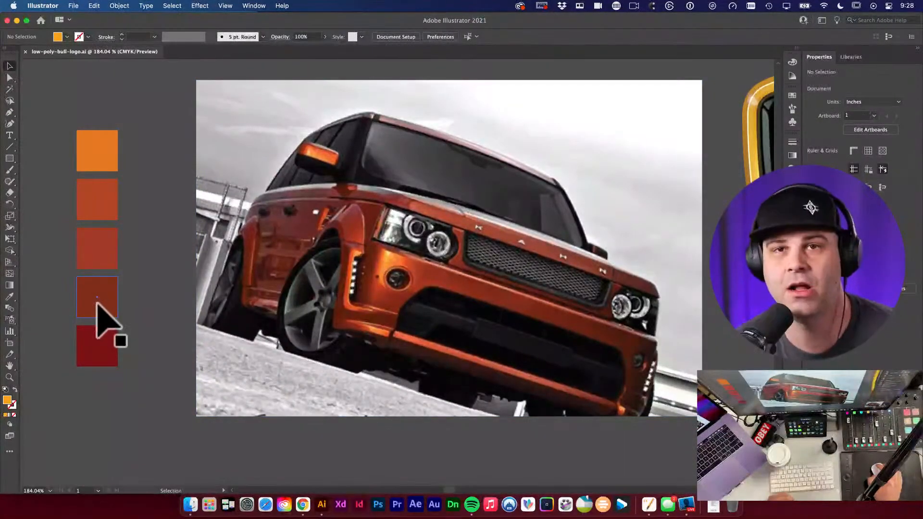
Step: Inspect the Lamborghini logo image, then pan back up to the orange bull shape
left_click_drag(439, 255, 109, 301)
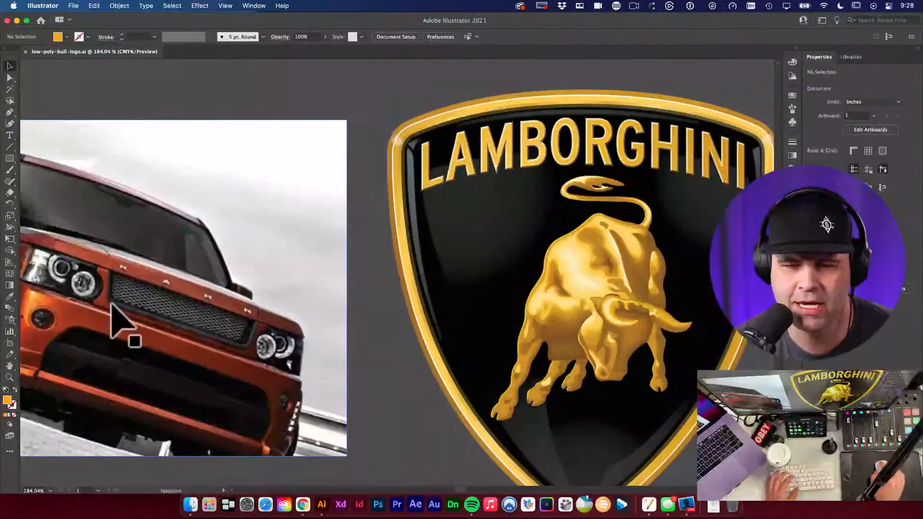
left_click(535, 255)
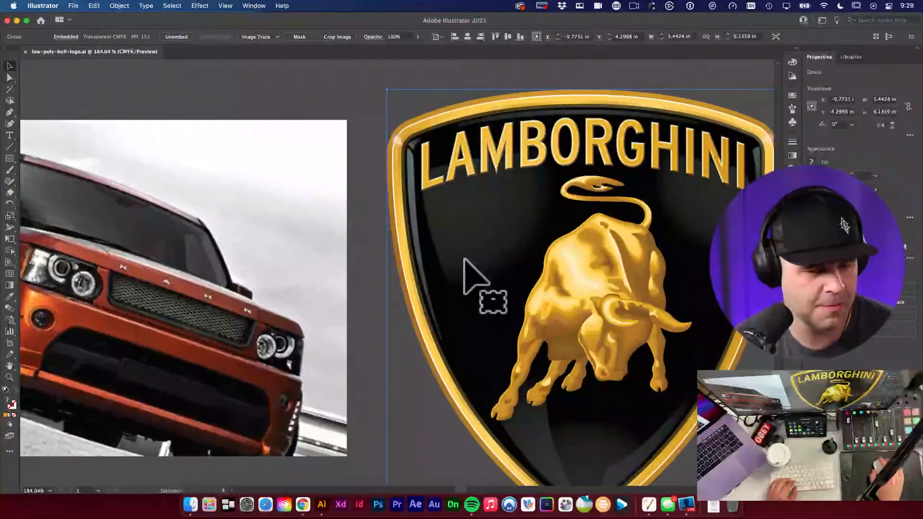
left_click(503, 264, "alt+super")
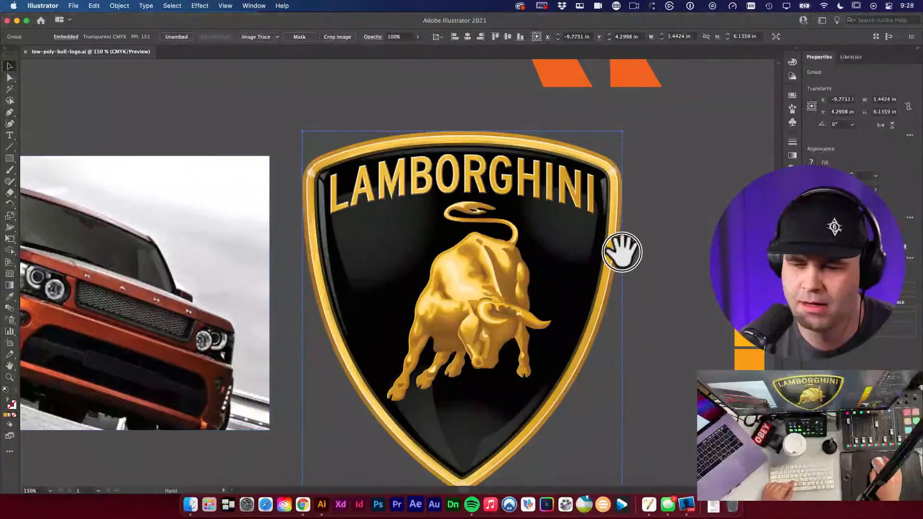
scroll(697, 268, "down", 3)
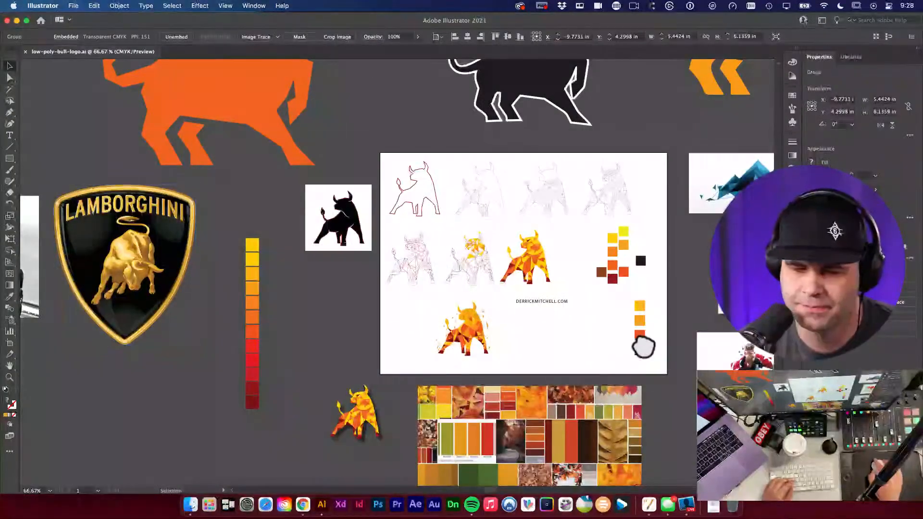
left_click(618, 331)
scroll(598, 335, "down", 5)
scroll(597, 335, "right", 3)
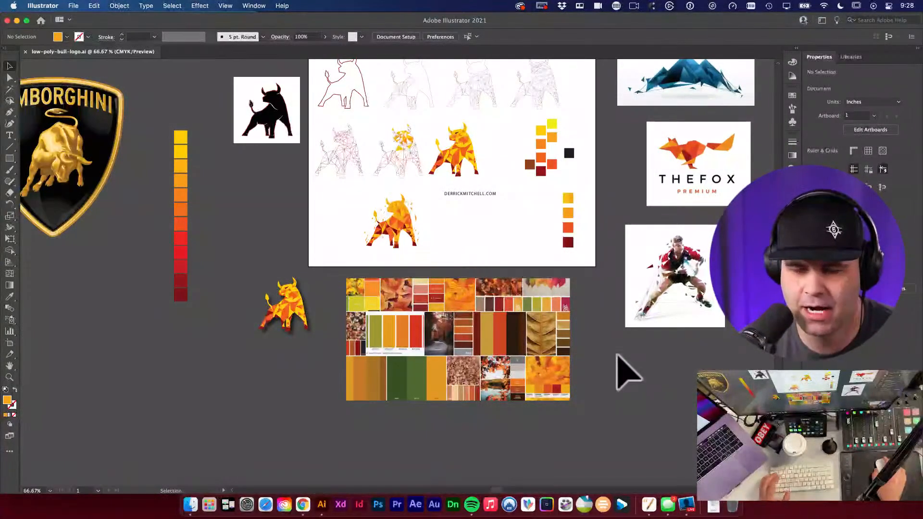
left_click_drag(509, 251, 492, 317)
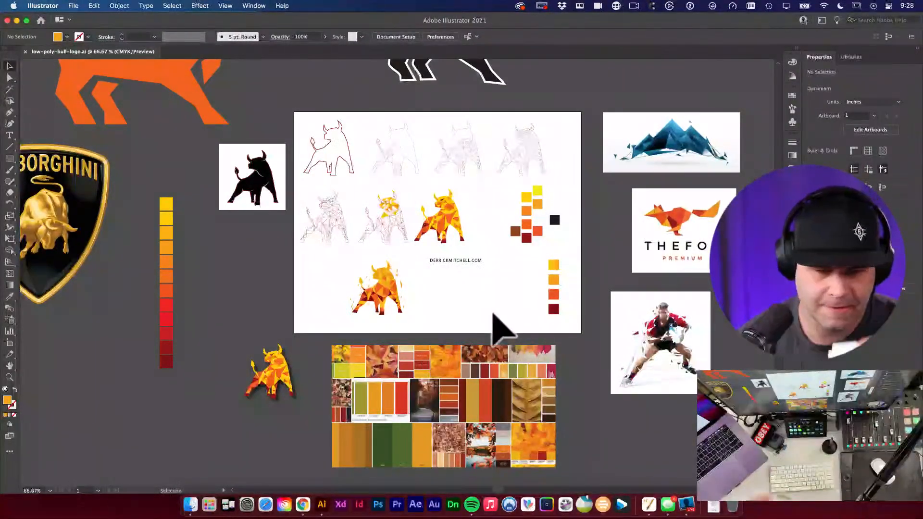
left_click(507, 305)
scroll(505, 306, "left", 3)
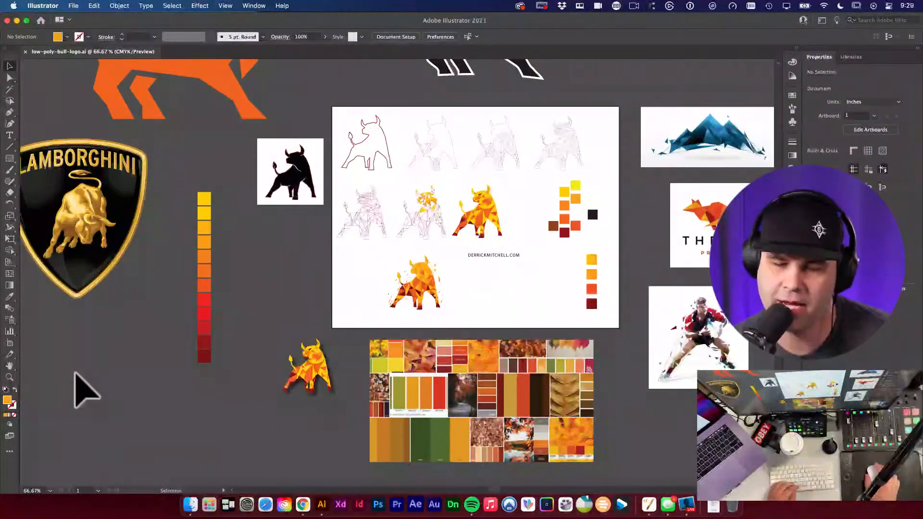
Step: Zoom in on the flame bull artwork and check its selection
key("z")
left_click(391, 288)
left_click(363, 287)
left_click_drag(363, 287, 527, 329)
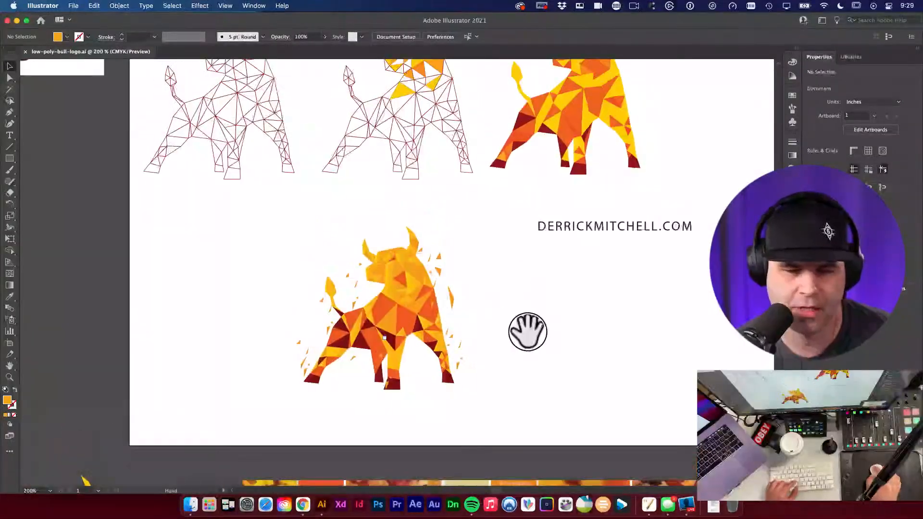
left_click_drag(445, 272, 539, 305)
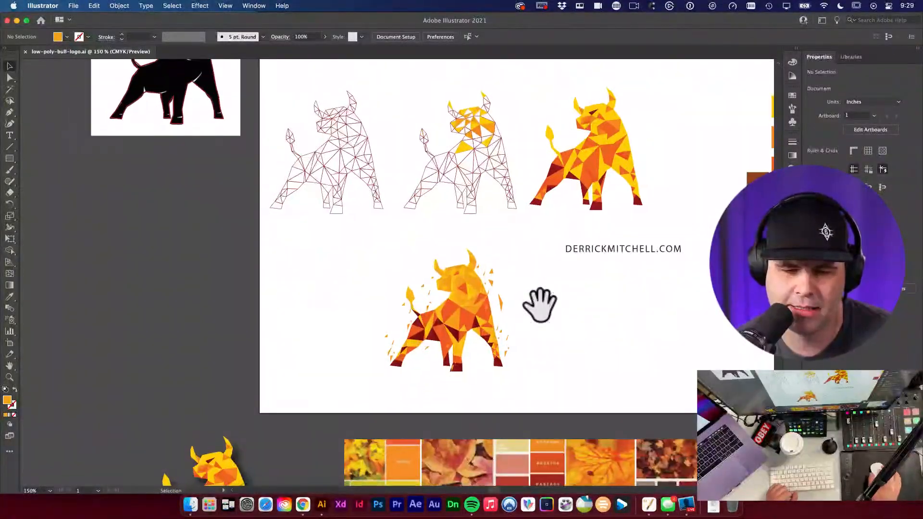
left_click(450, 308)
left_click(560, 323)
left_click_drag(560, 323, 540, 299)
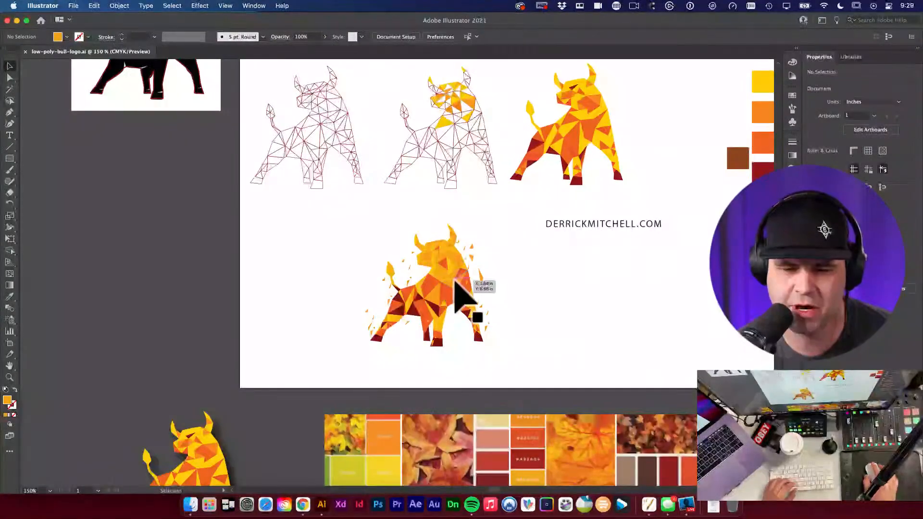
left_click(459, 291)
left_click(540, 309)
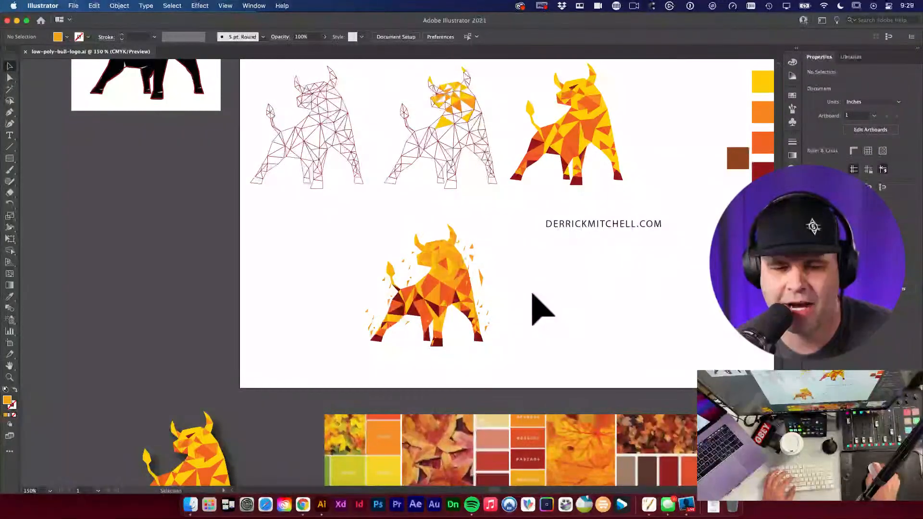
scroll(527, 309, "up", 10)
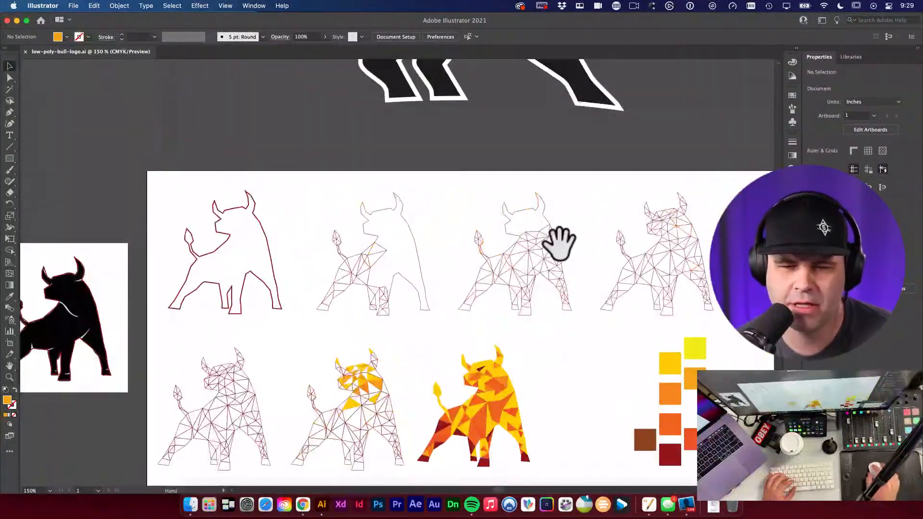
left_click_drag(559, 243, 542, 313)
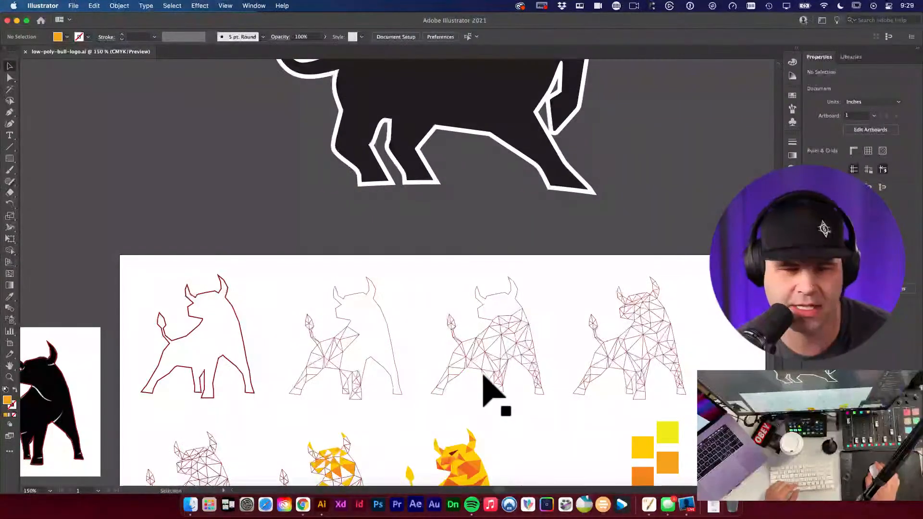
Step: Bring the whole black bull silhouette into view
left_click_drag(447, 257, 432, 416)
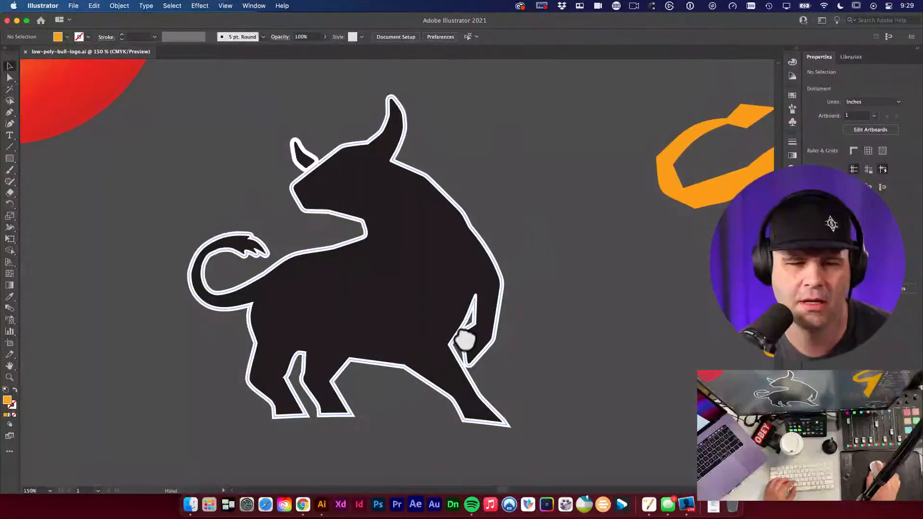
left_click(434, 296)
left_click(564, 267)
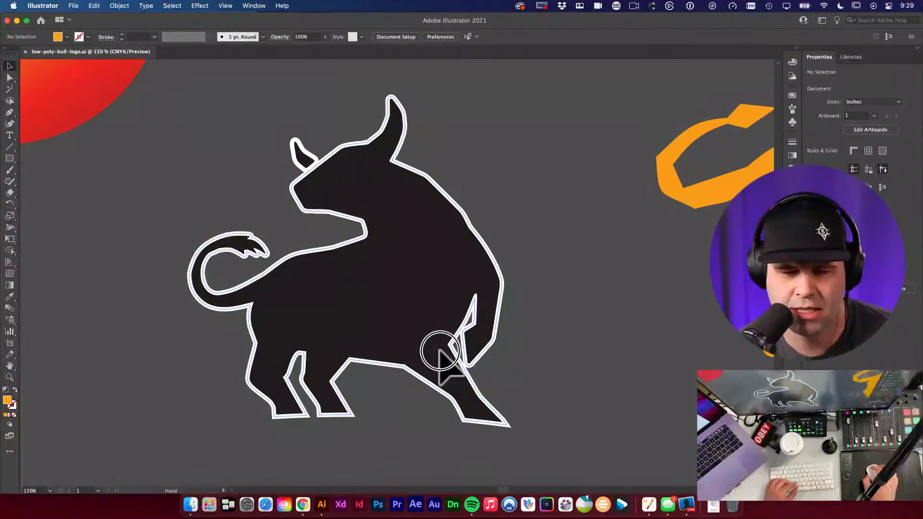
scroll(453, 323, "down", 5)
scroll(453, 323, "left", 2)
scroll(459, 397, "down", 7)
scroll(459, 397, "left", 1)
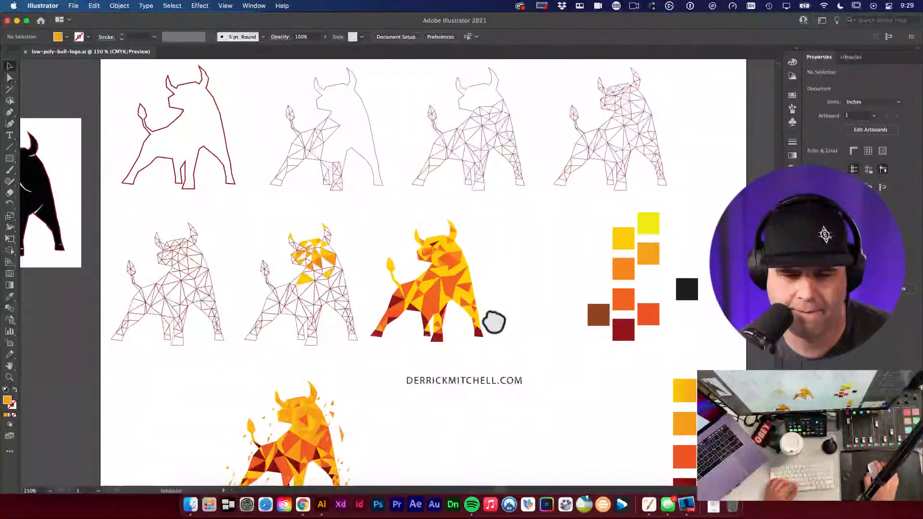
scroll(522, 274, "down", 1)
scroll(511, 326, "up", 6)
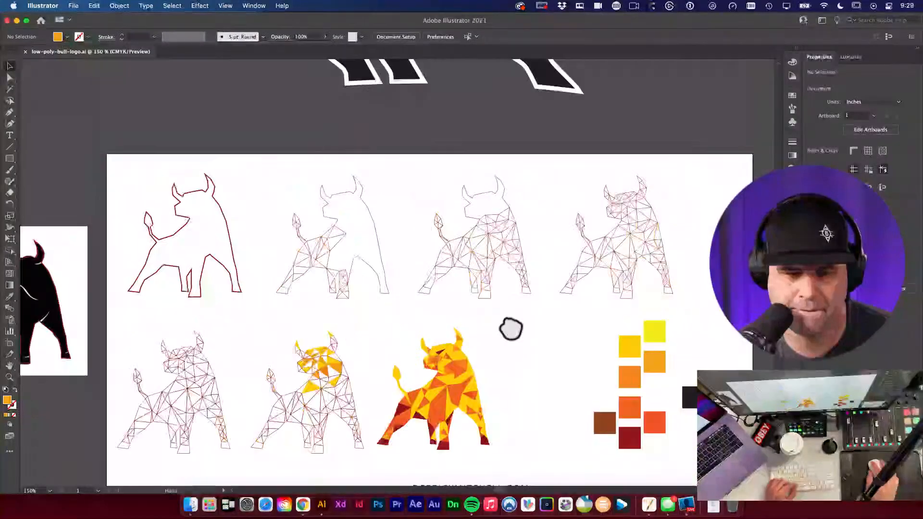
scroll(481, 356, "down", 2)
scroll(474, 340, "left", 3)
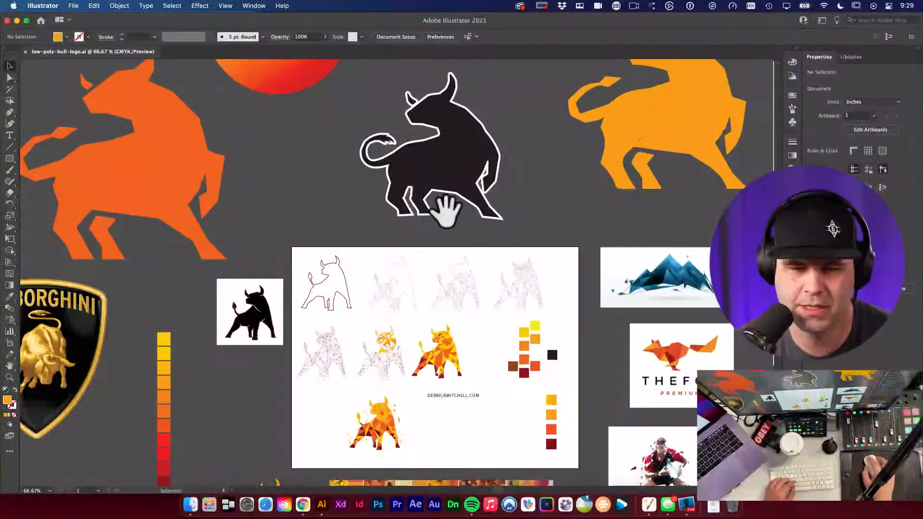
Step: Alt-drag a copy of the black silhouette onto the artboard and scale it down to about 1.98 × 2.04 in
left_click(442, 197)
scroll(505, 277, "down", 2)
left_click_drag(482, 110, 500, 367)
key("e")
left_click_drag(567, 267, 523, 355)
scroll(534, 336, "up", 4)
left_click_drag(540, 411, 619, 301)
left_click_drag(522, 324, 540, 313)
left_click_drag(585, 158, 548, 198)
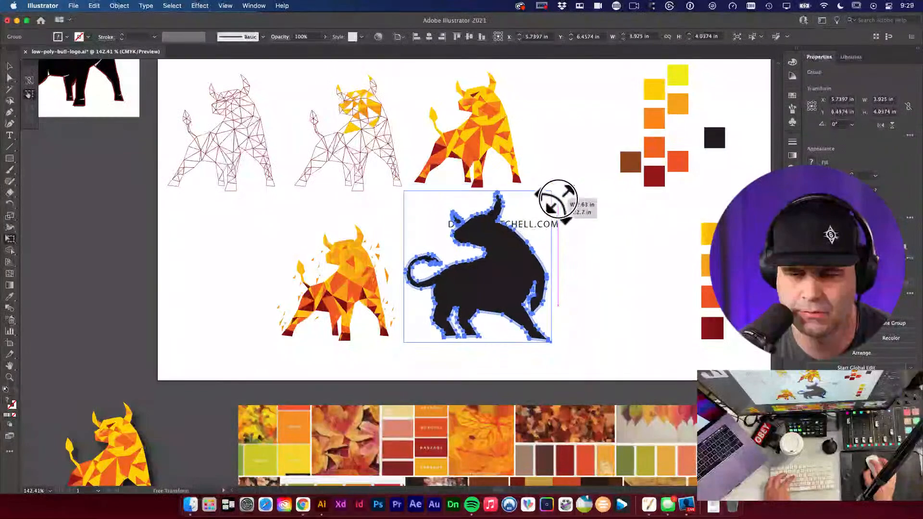
key("v")
left_click(574, 218)
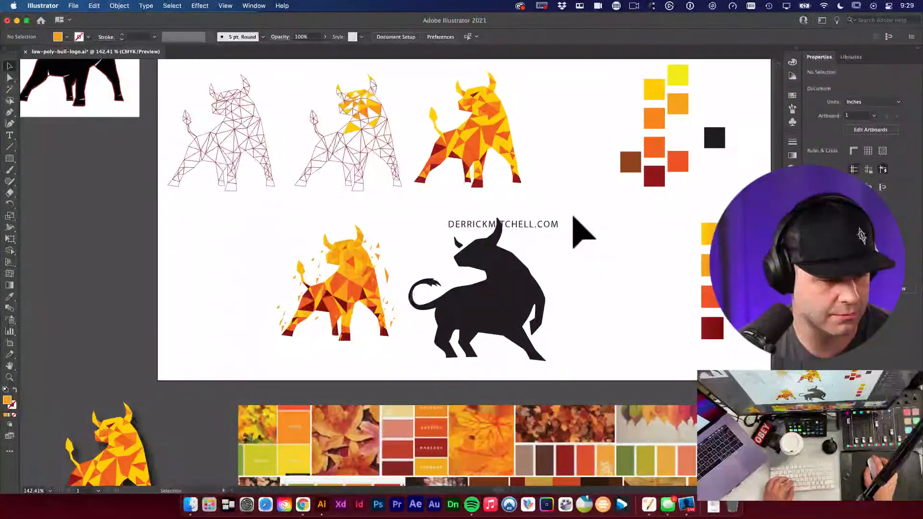
Step: Move the website URL text off the bull to the right
left_click_drag(540, 235, 640, 232)
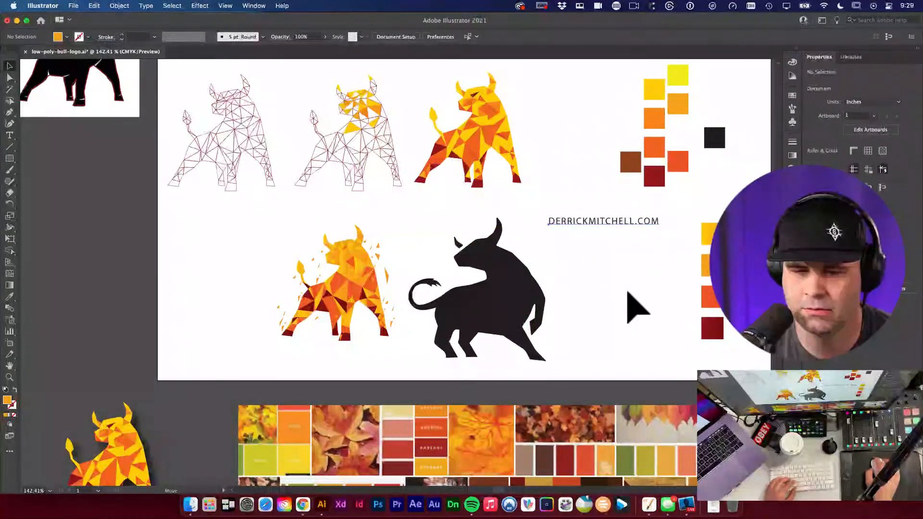
left_click(521, 288)
left_click(562, 289)
scroll(572, 269, "down", 3)
scroll(572, 269, "right", 2)
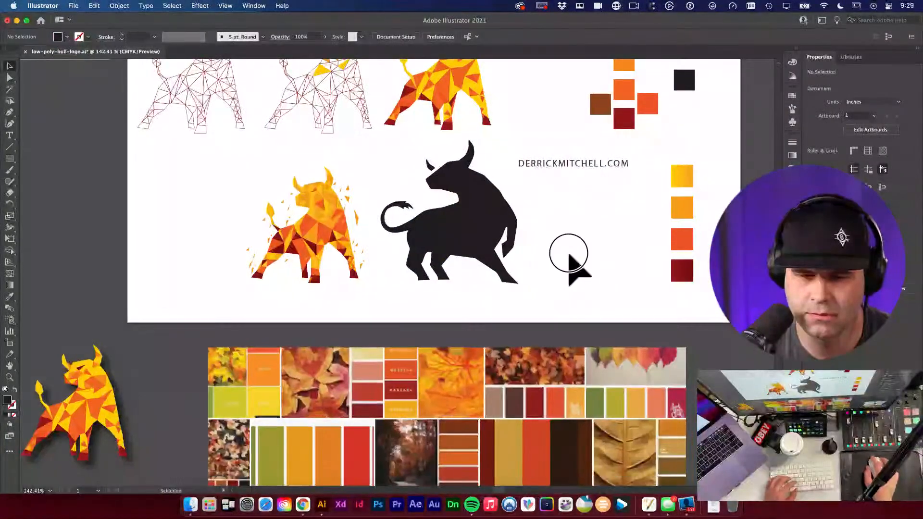
Step: Launch the Visualize keystroke display app and close its settings window
key("super+space")
type("visualize")
key("Return")
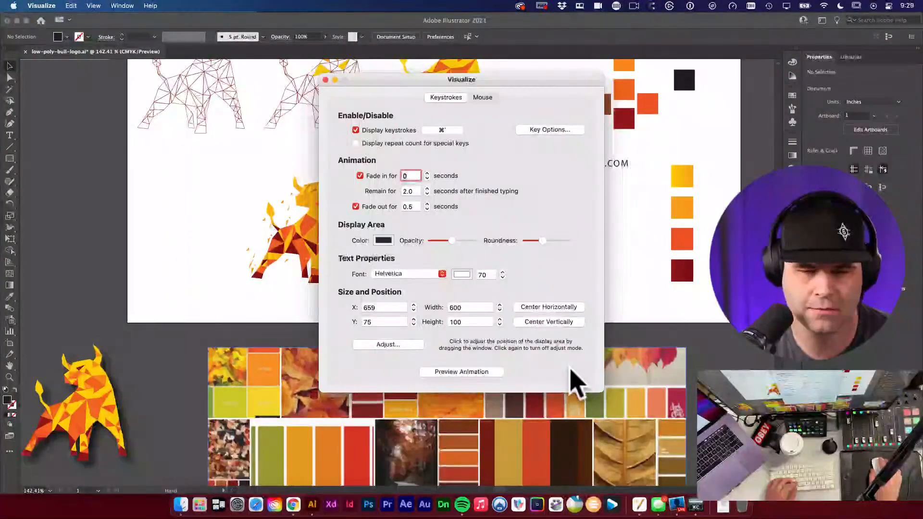
left_click(325, 79)
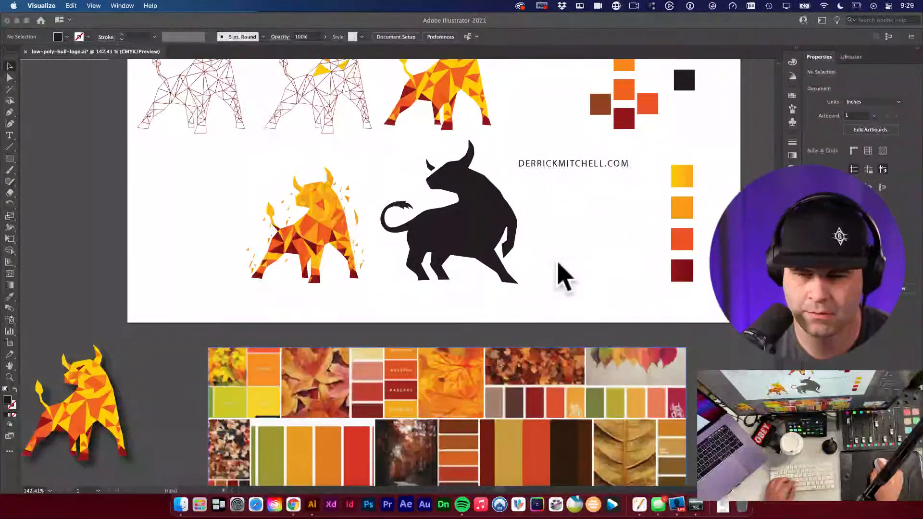
Step: Zoom in around the black bull silhouette and select it
key("space")
left_click_drag(474, 247, 511, 272)
left_click(514, 212)
Step: Shrink the black bull silhouette from its corner and move it toward the fiery bull
key("e")
left_click_drag(543, 96, 525, 114)
key("v")
key("space")
left_click_drag(558, 191, 494, 250)
key("v")
Step: Centre both bulls in view and check the black bull's new size beside the fiery bull
scroll(531, 288, "up", 2)
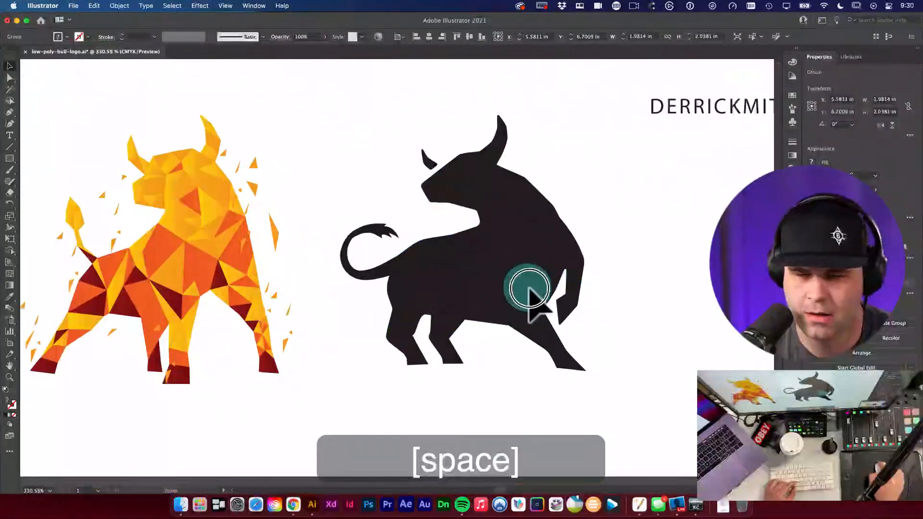
left_click(583, 278)
left_click_drag(583, 279, 576, 257)
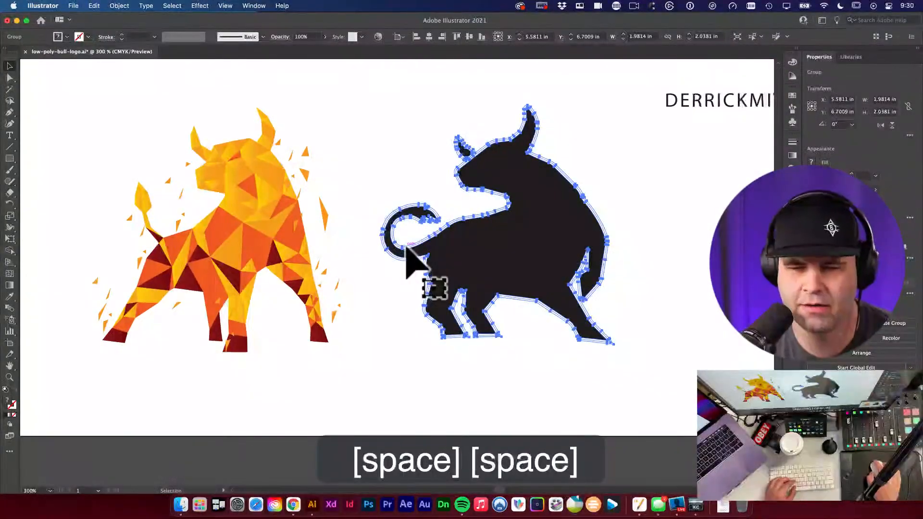
left_click_drag(409, 255, 496, 260)
key("v")
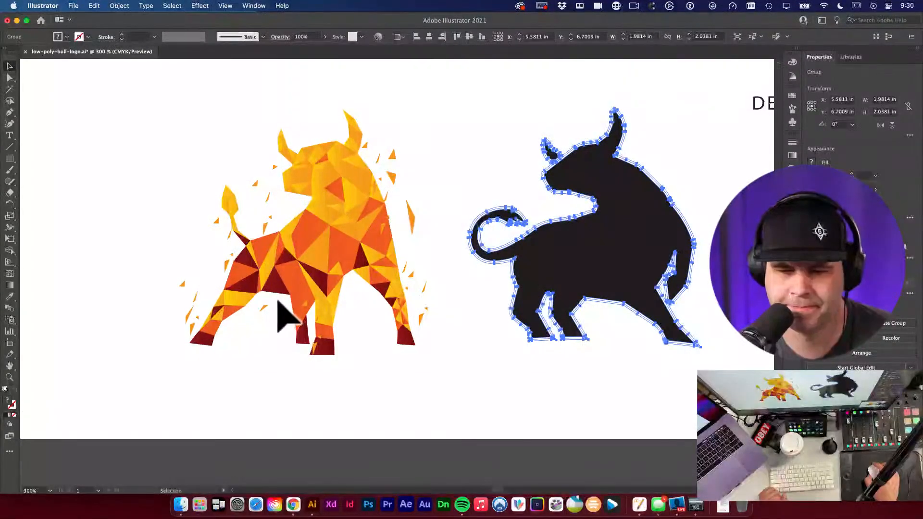
left_click(519, 359)
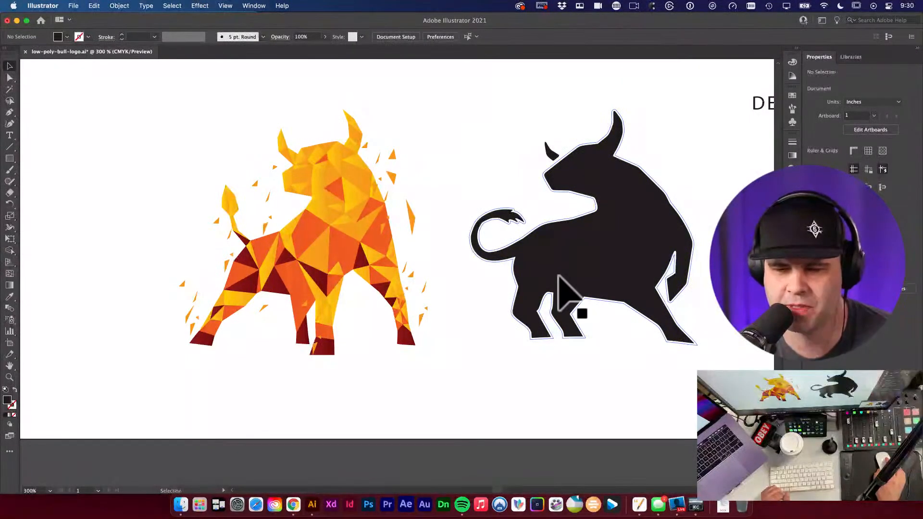
left_click(623, 272)
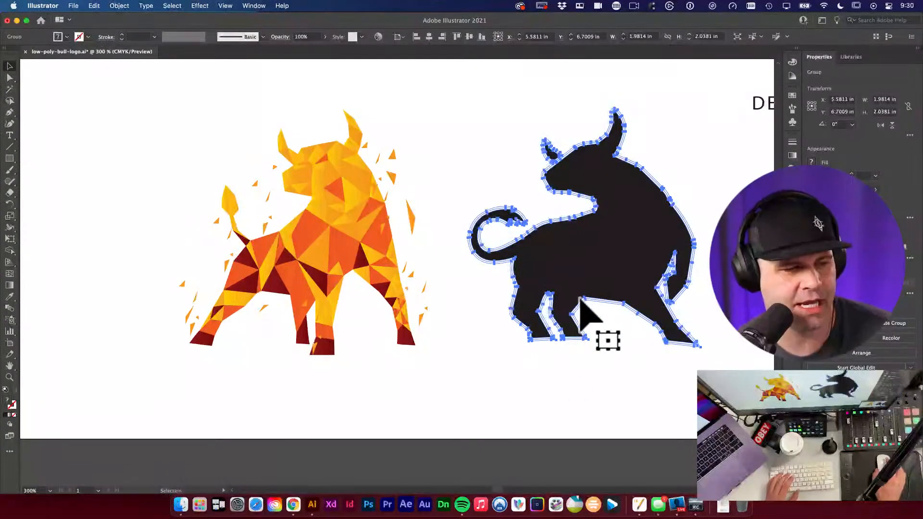
key("space")
scroll(654, 279, "right", 3)
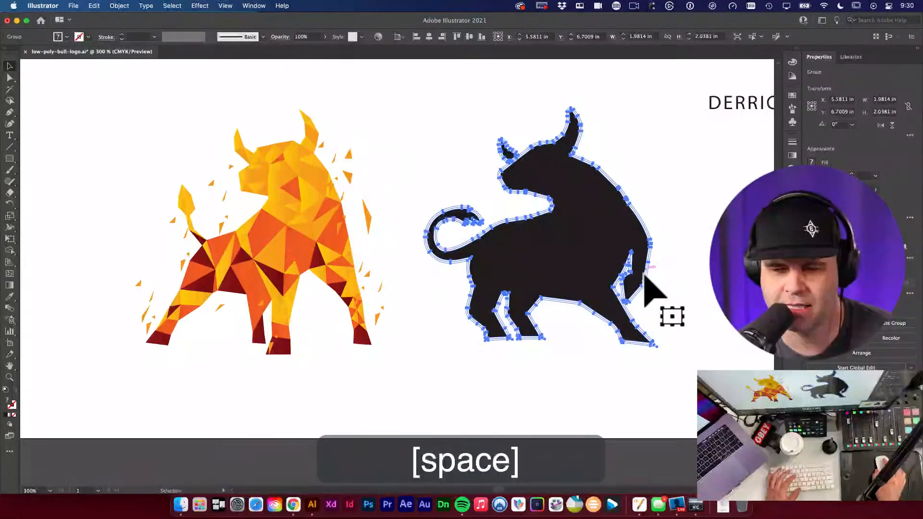
left_click(415, 305)
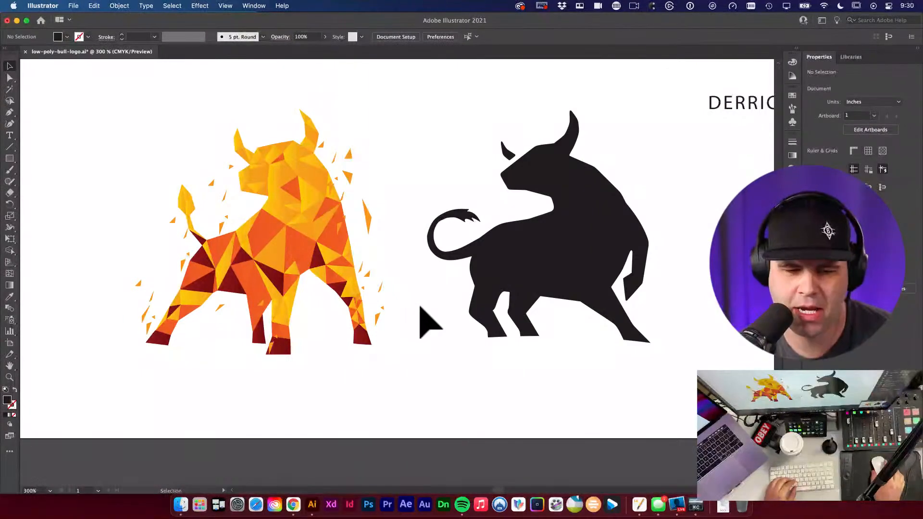
left_click(431, 312, "alt+super")
Step: Move the black bull silhouette to the right to make room
left_click_drag(434, 309, 367, 351)
key("v")
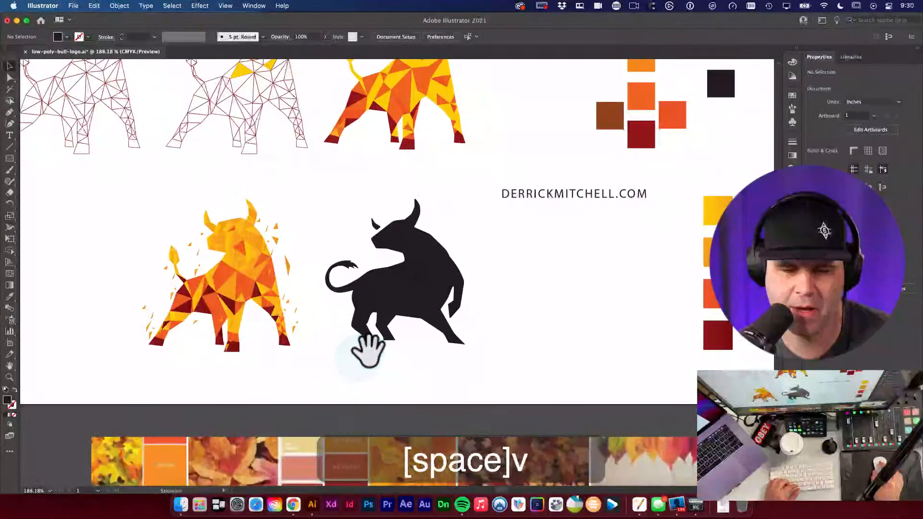
left_click_drag(405, 294, 544, 296)
key("v")
Step: Drag out a copy of the fiery bull, then delete the unwanted copy
left_click(262, 303)
key("space")
left_click_drag(389, 310, 512, 310)
left_click_drag(331, 265, 429, 270)
left_click(540, 288)
key("v")
key("space")
left_click_drag(521, 273, 515, 279)
left_click(439, 288)
key("BackSpace")
key("space")
Step: Alt-drag the finished top-row low-poly bull between the bulls and nudge the silhouette beside it
left_click(530, 94)
left_click_drag(530, 94, 391, 298)
key("super+space")
left_click_drag(324, 274, 591, 301)
left_click_drag(516, 292, 541, 281)
key("v")
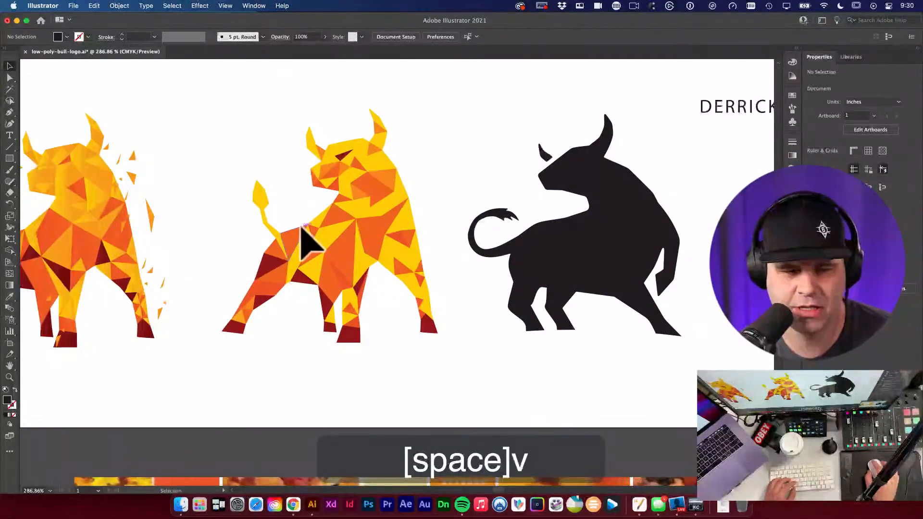
Step: Inspect the three lined-up bulls, zooming closely on the middle bull's legs
left_click(269, 242)
left_click_drag(237, 211, 340, 208)
left_click(412, 219, "alt+super")
left_click_drag(412, 219, 469, 262)
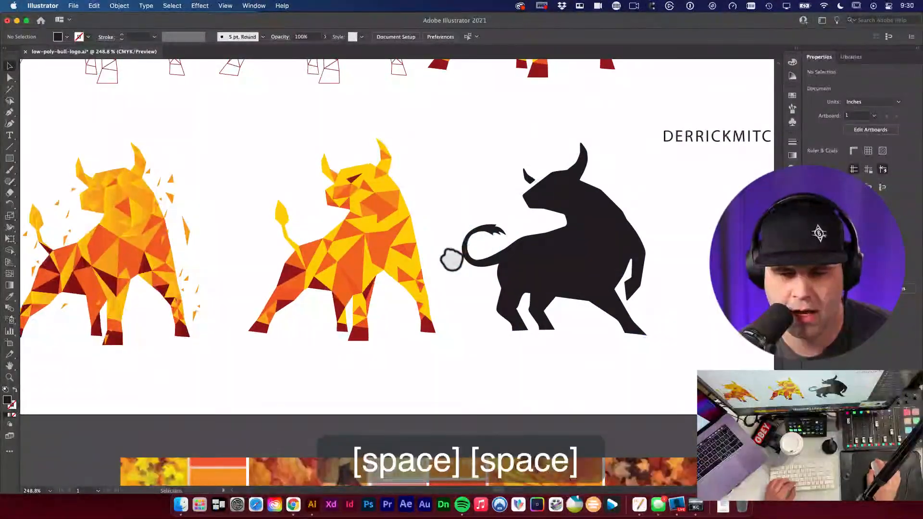
left_click_drag(412, 258, 454, 222)
key("v")
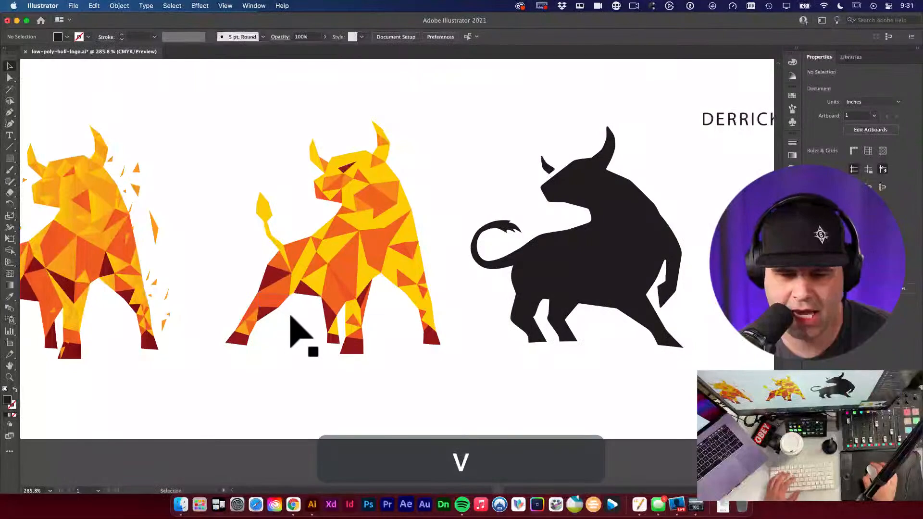
left_click_drag(361, 355, 505, 382)
Step: Nudge the hoof's bottom-left anchor right, undo a stray point edit, and zoom in on the hoof
key("a")
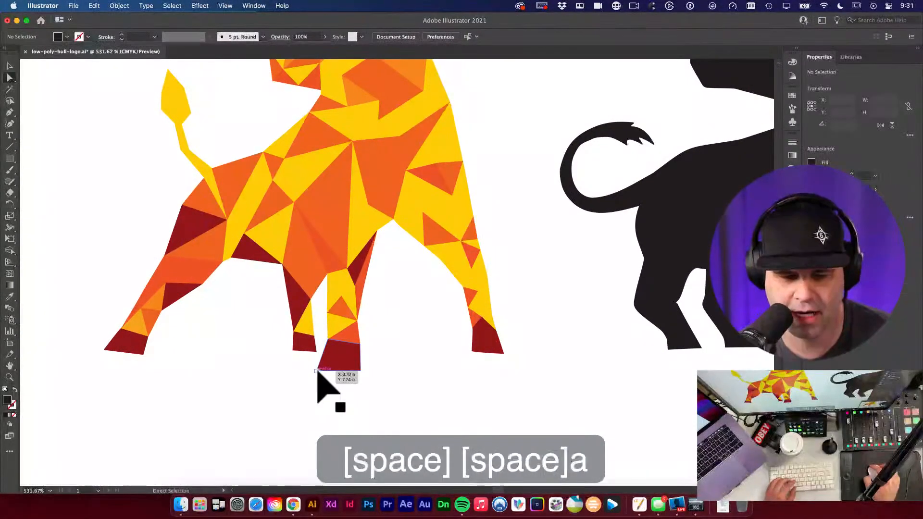
left_click_drag(319, 369, 328, 371)
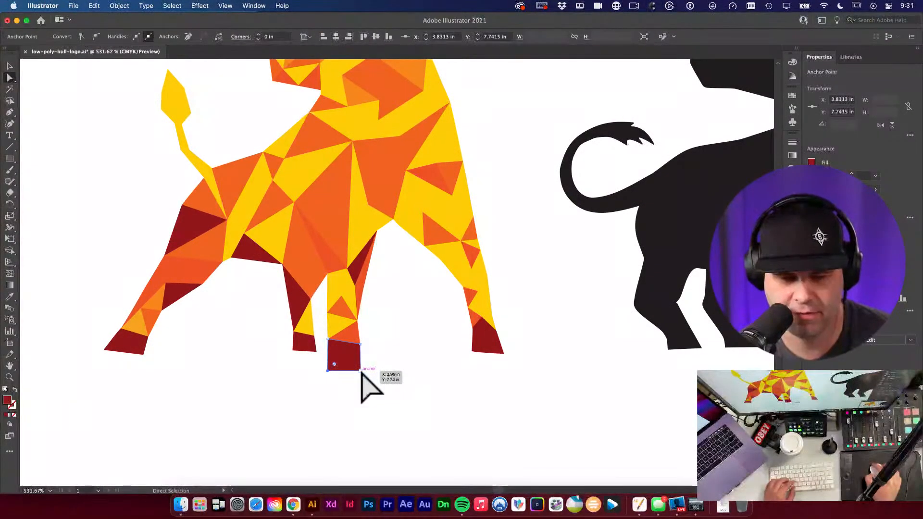
left_click(360, 370)
left_click(360, 344)
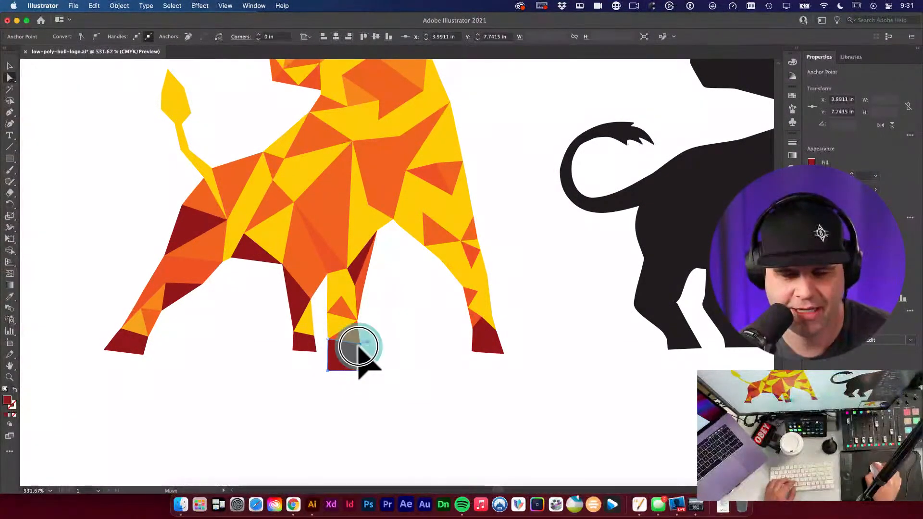
key("super+z")
left_click(354, 348)
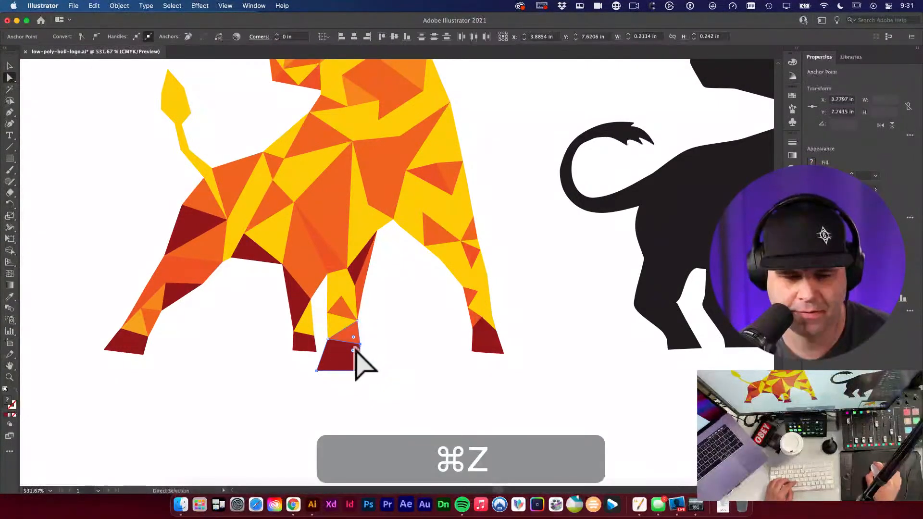
left_click(354, 345)
left_click_drag(355, 367, 444, 322)
Step: Turn off Smart Guides from the View menu
key("v")
left_click(253, 6)
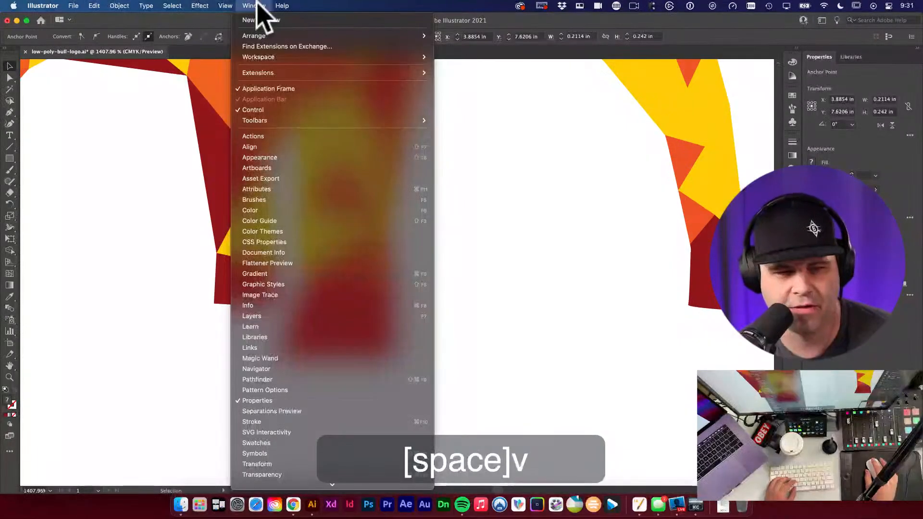
mouse_move(225, 6)
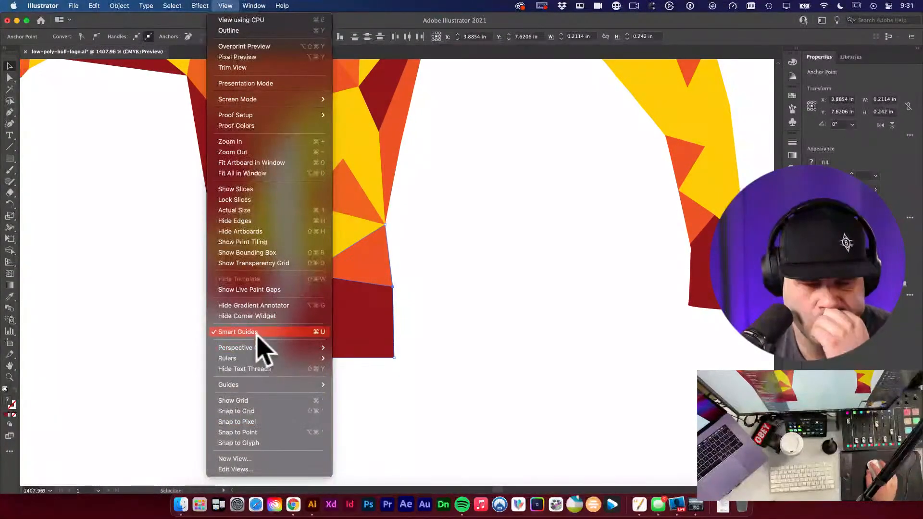
left_click(256, 332)
Step: Shift the hoof's bottom-left corner right and its bottom-right corner outward
key("a")
left_click(288, 370)
key("a")
left_click_drag(278, 358, 306, 360)
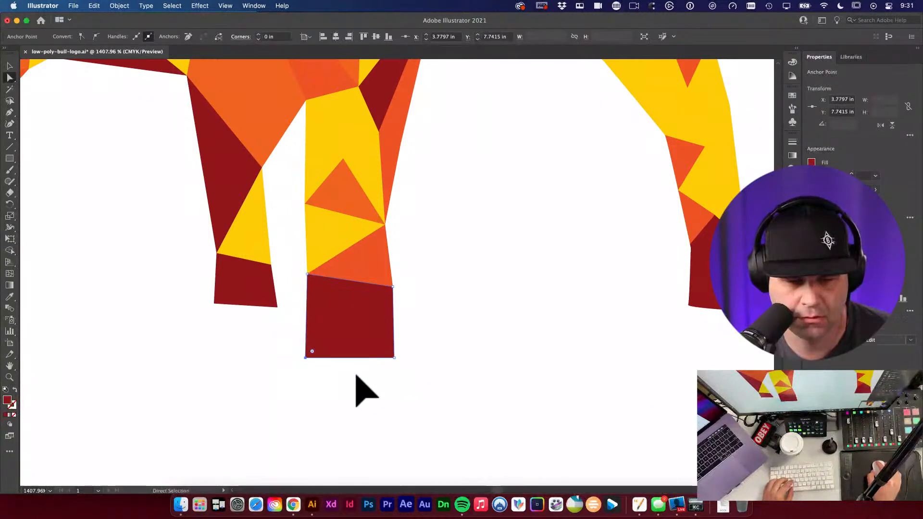
left_click_drag(395, 357, 400, 358)
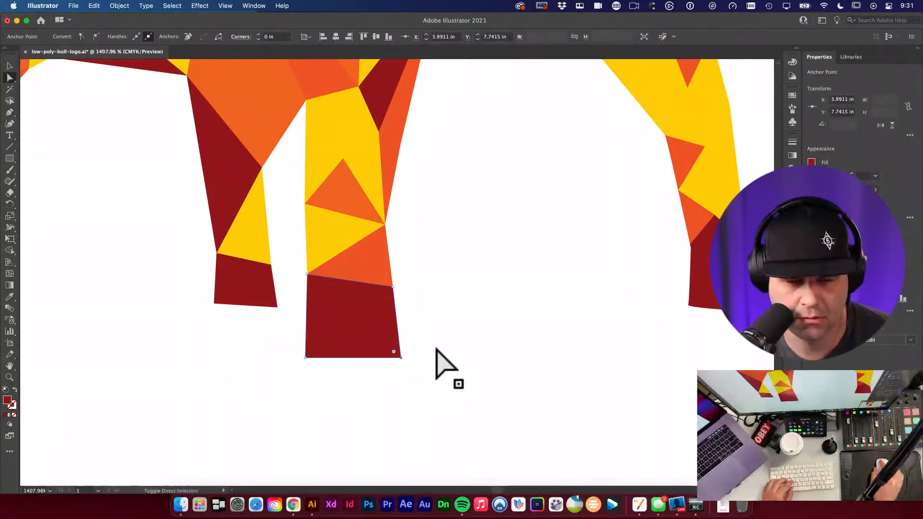
left_click(402, 312)
left_click(403, 307, "alt+super")
left_click_drag(414, 296, 367, 387)
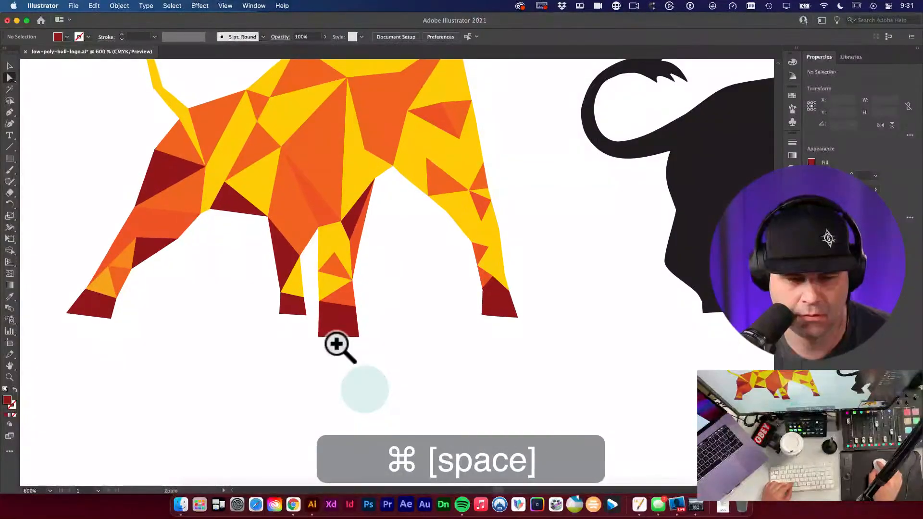
left_click_drag(340, 346, 404, 371)
Step: Move the hoof's left corner rightward and raise its bottom edge, undoing the last point move
key("a")
left_click_drag(313, 280, 319, 288)
mouse_move(296, 213)
left_mouse_down()
mouse_move(313, 231)
mouse_move(312, 223)
left_mouse_up()
left_click(412, 277)
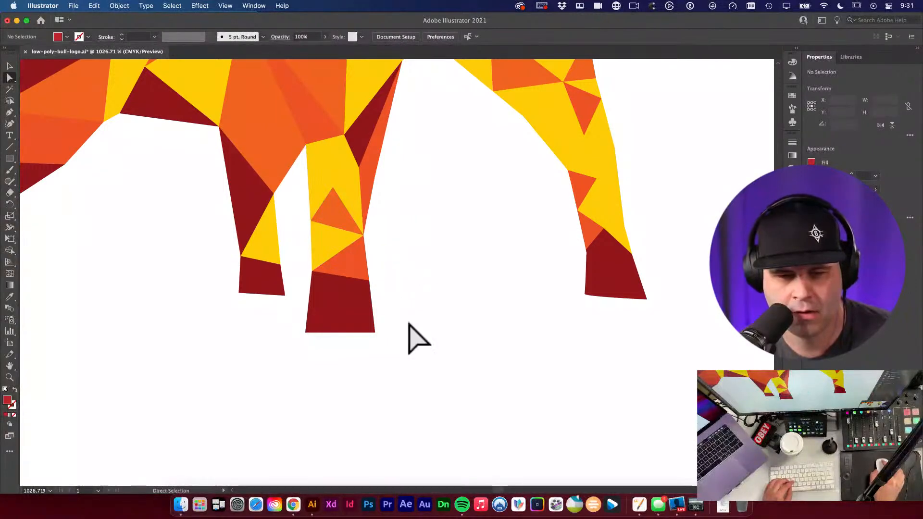
left_click(306, 331)
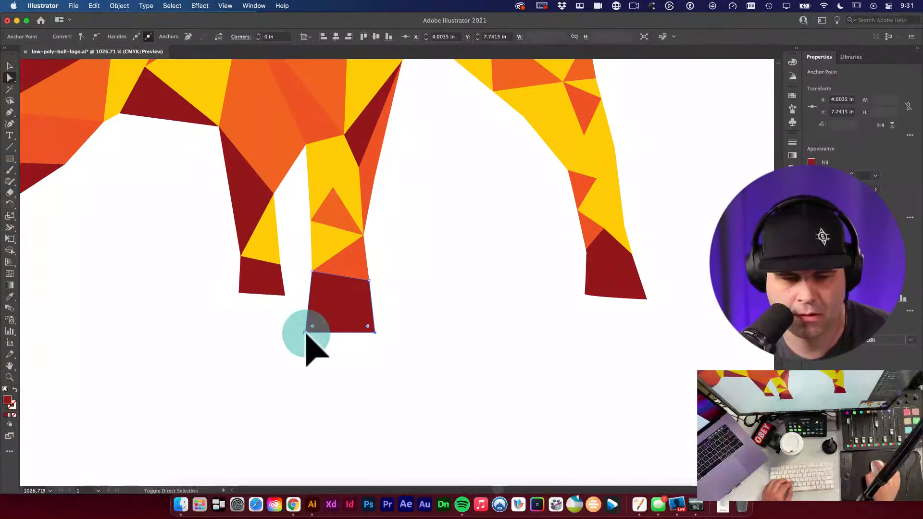
left_click_drag(305, 335, 305, 330)
left_click(355, 358)
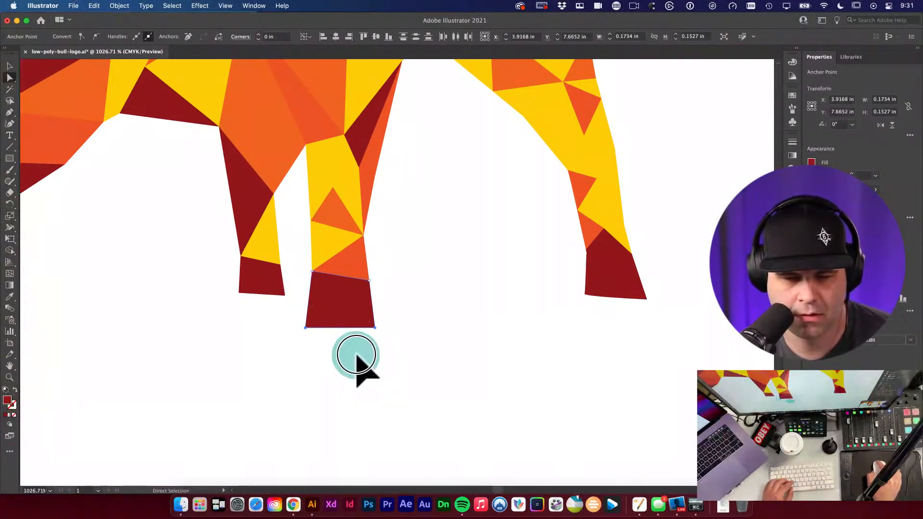
left_click(362, 283)
left_click(386, 282)
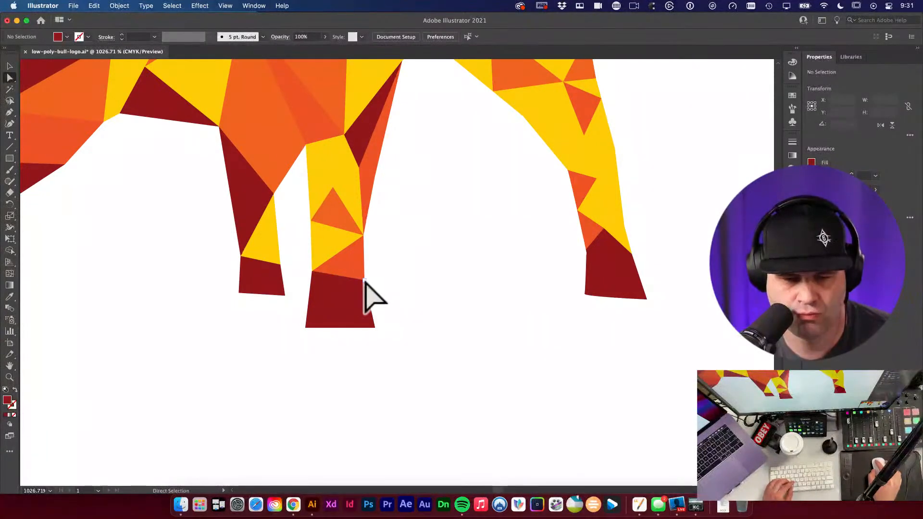
key("super+z")
Step: Zoom in to check the hoof corner, then zoom back out to the bull
left_click_drag(439, 313, 472, 354)
key("a")
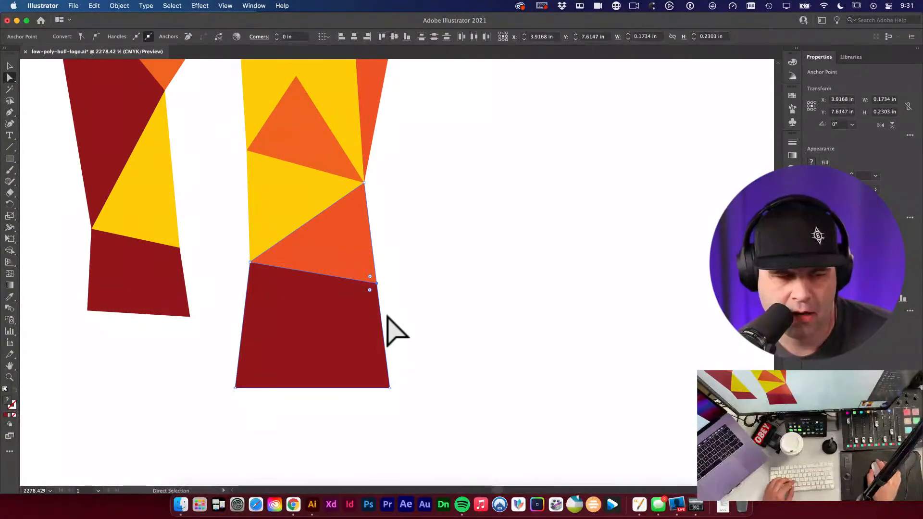
left_click(371, 278)
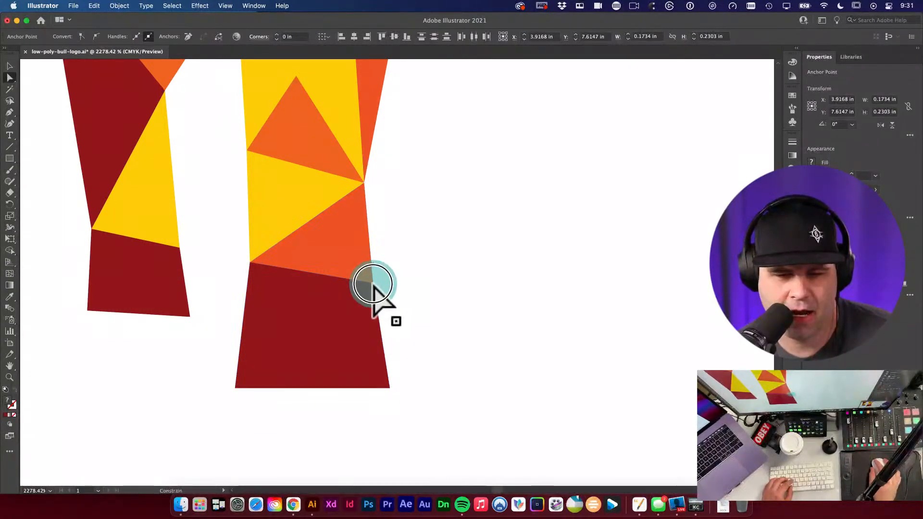
left_click(427, 342, "alt+super")
left_click(428, 342, "alt+super")
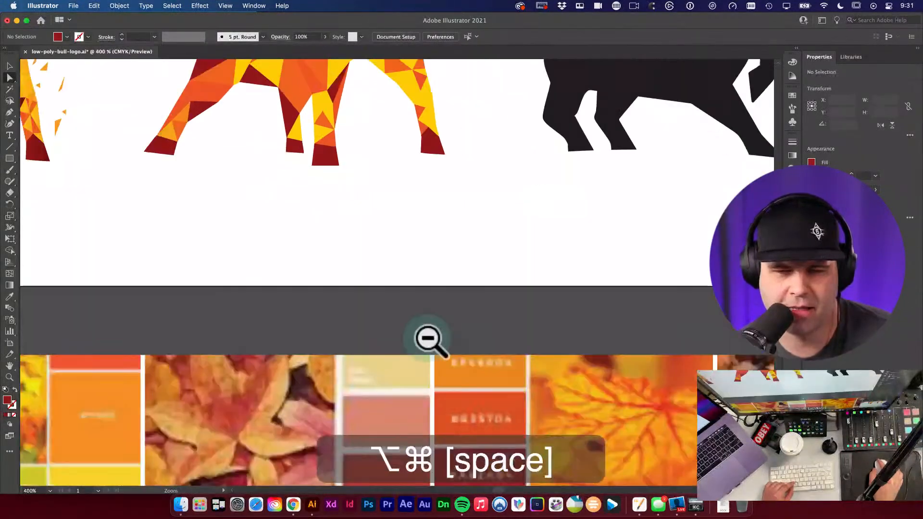
Step: Zoom out to the full row of bulls and select the black bull silhouette
left_click(428, 340, "alt+super")
left_click_drag(474, 330, 376, 387)
key("v")
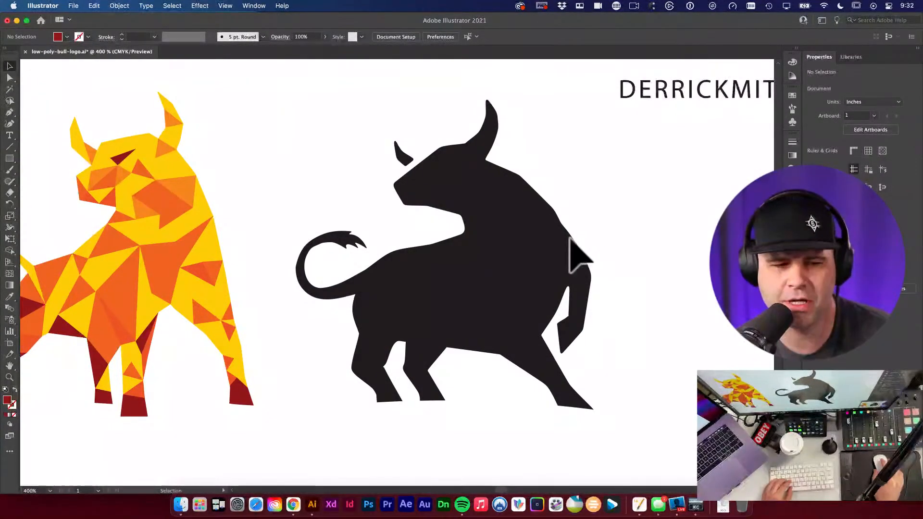
left_click(330, 155, "alt+super")
left_click_drag(422, 294, 391, 192)
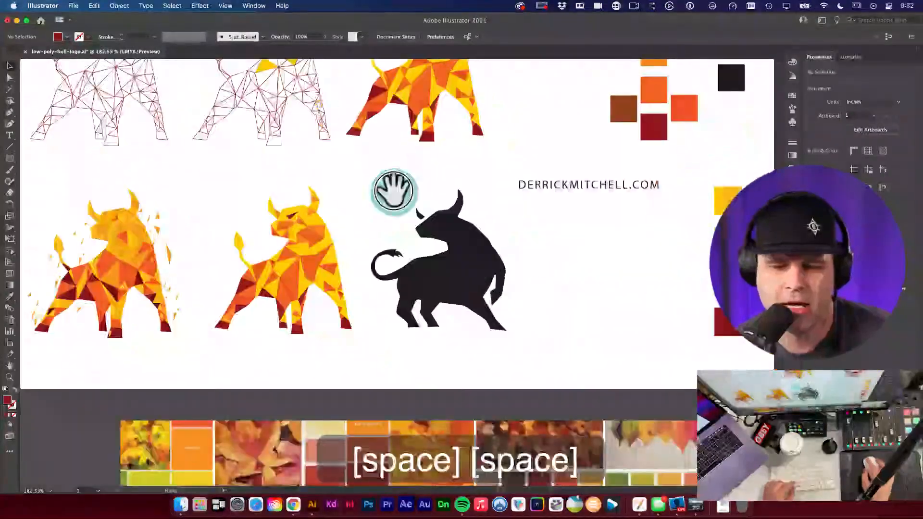
left_click(494, 272)
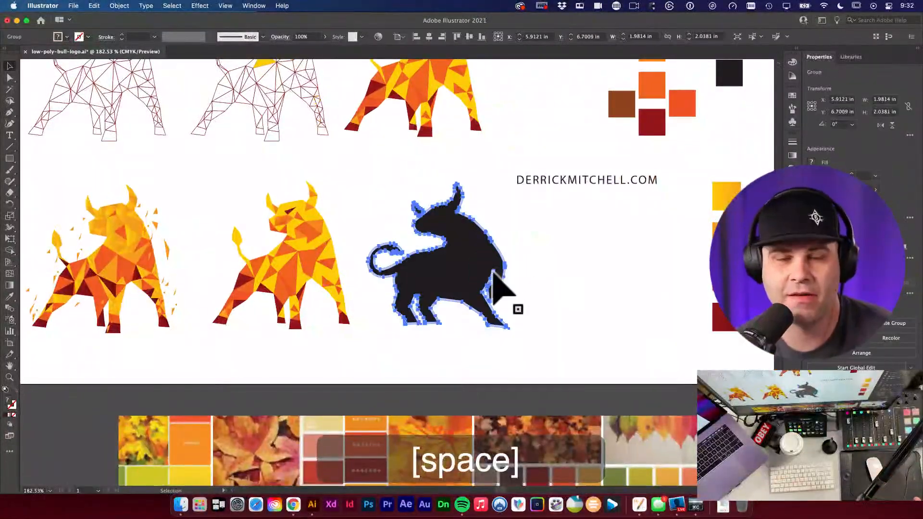
left_click(573, 268)
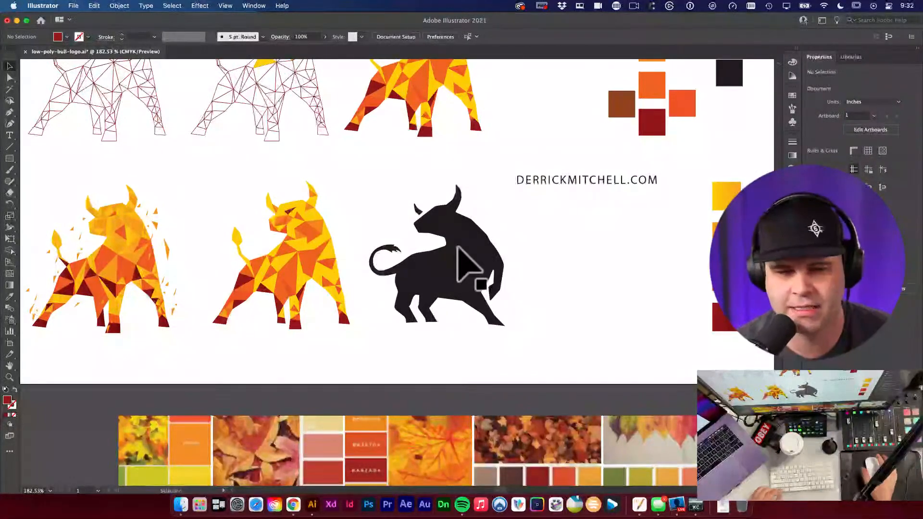
Step: Zoom in on the black bull, then pan out to the other stages and the reference image
left_click(447, 241)
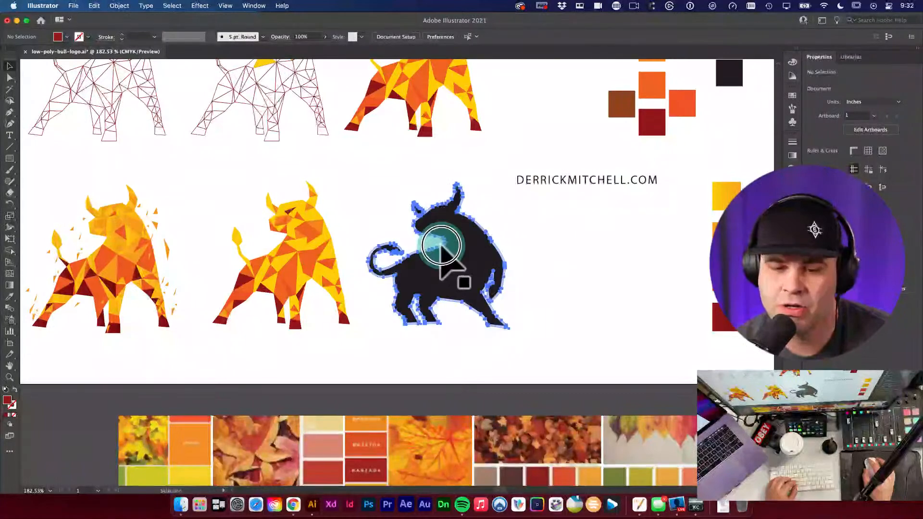
left_click_drag(439, 247, 521, 269)
left_click(606, 268)
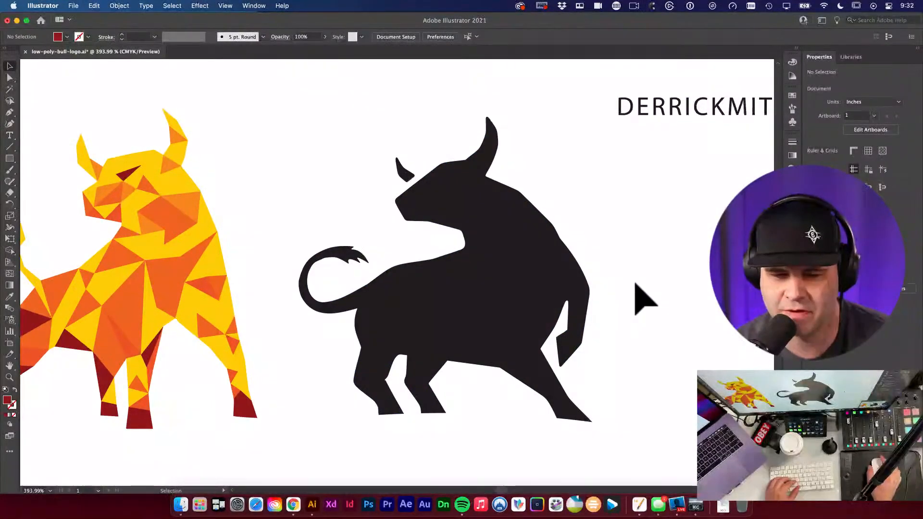
left_click(461, 332, "alt+super")
left_click(437, 282, "alt+super")
left_click_drag(277, 237, 552, 397)
left_click_drag(347, 299, 427, 423)
left_click_drag(380, 144, 433, 262)
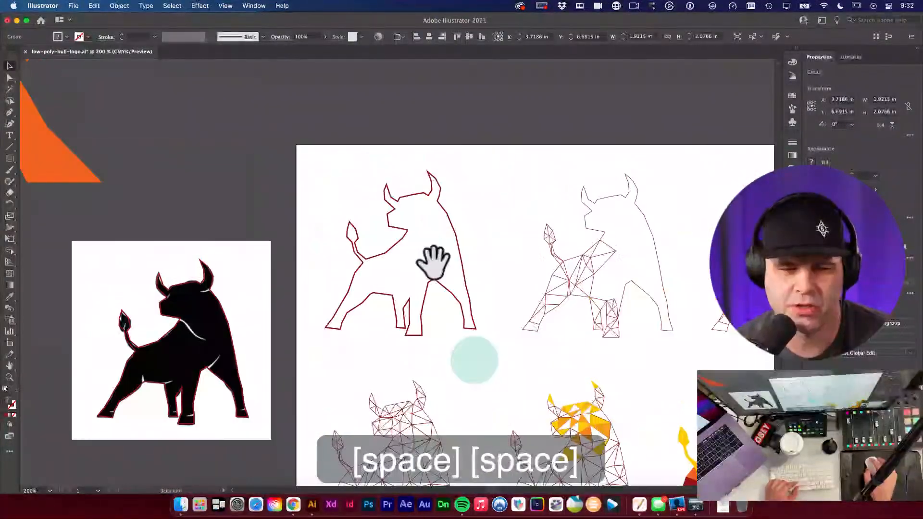
Step: Temporarily cut the red trace off the reference bull to compare, then restore it
left_click_drag(272, 309, 469, 181)
key("v")
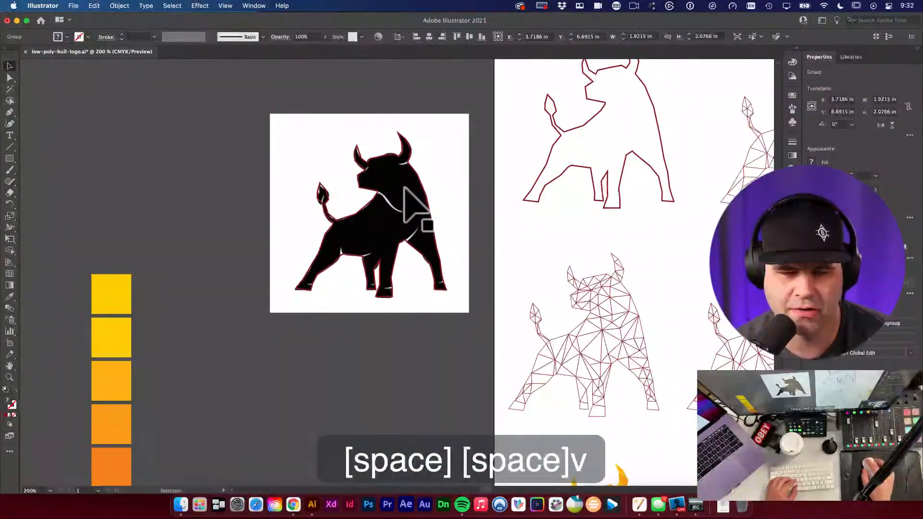
left_click(420, 198)
key("super+x")
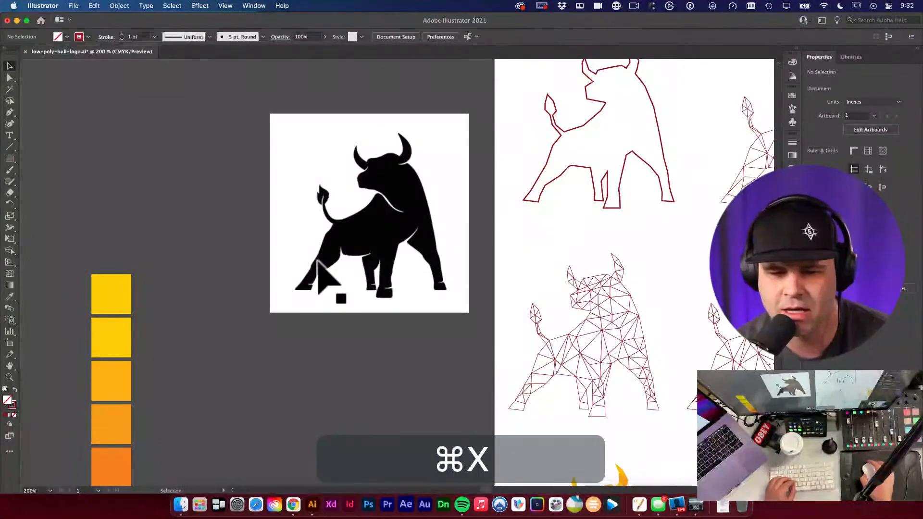
left_click_drag(360, 309, 461, 298)
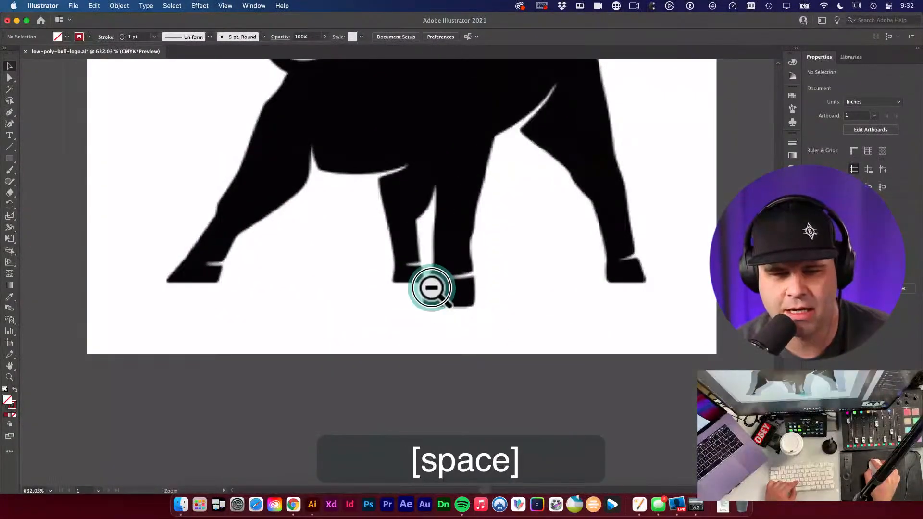
left_click(431, 295, "alt+super")
left_click(434, 266, "alt+super")
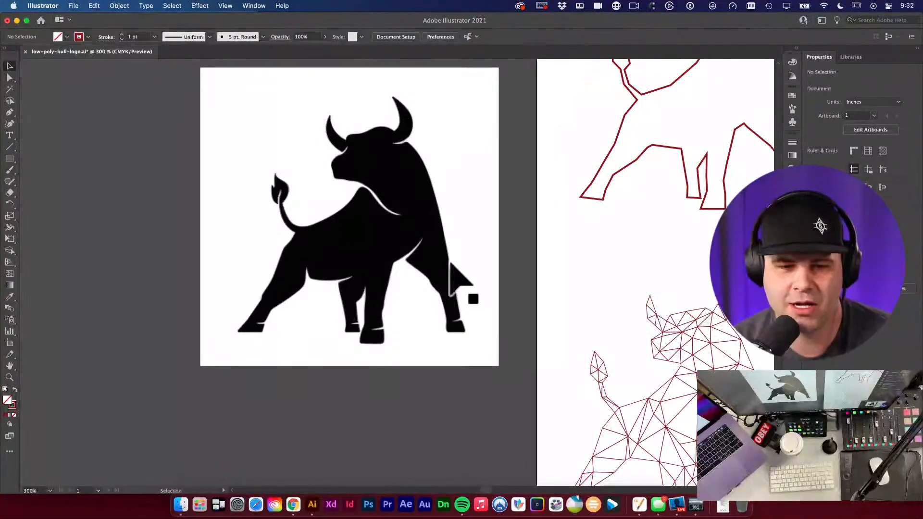
key("super+z")
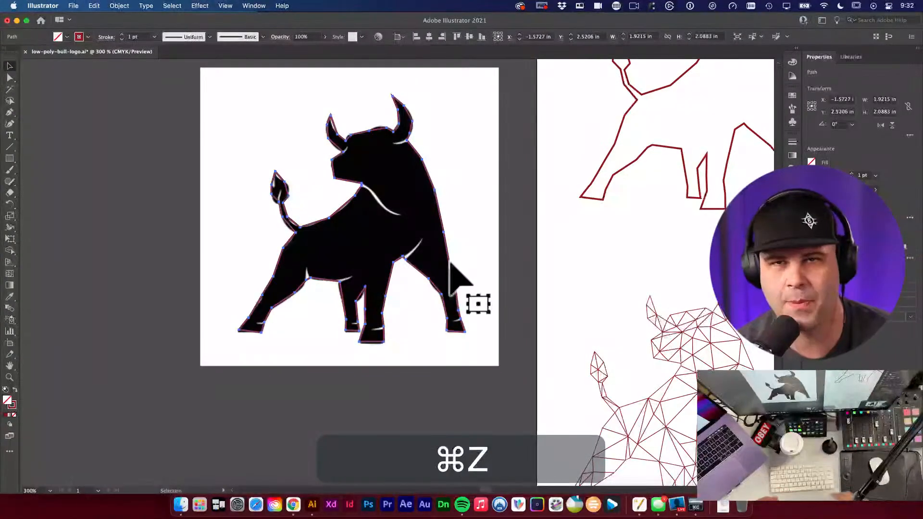
left_click(520, 231)
Step: Pan across the artboard to the finished orange low-poly bulls
key("space")
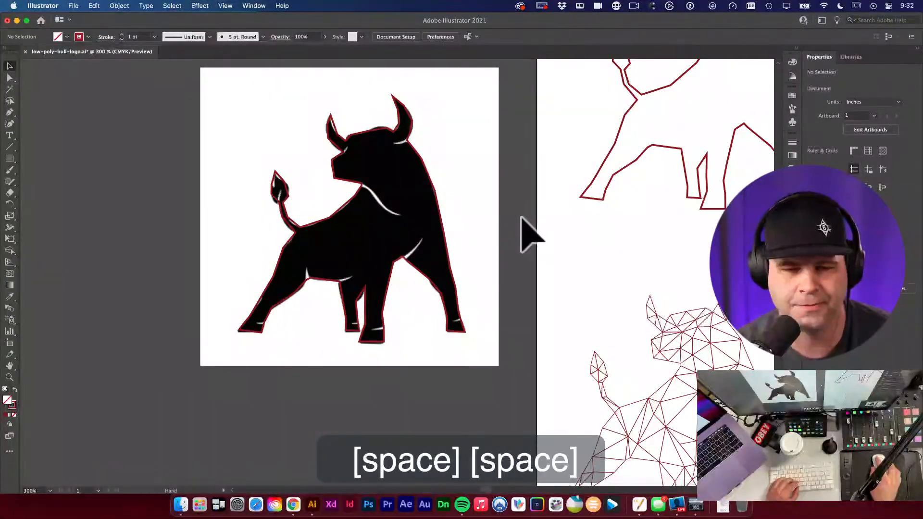
key("space")
left_click_drag(513, 212, 339, 378)
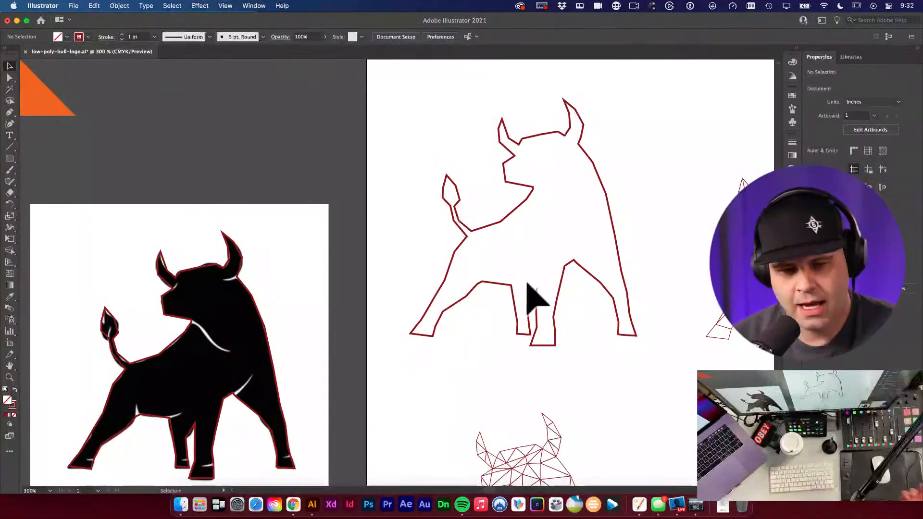
key("space")
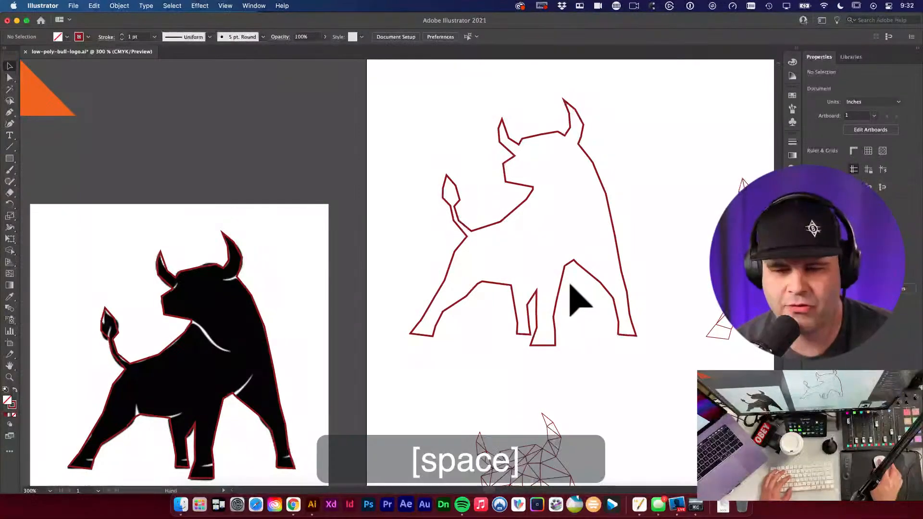
left_click_drag(570, 287, 444, 281)
key("space")
left_click_drag(604, 275, 567, 177)
key("space")
key("space")
key("space")
key("space")
left_click_drag(469, 326, 624, 202)
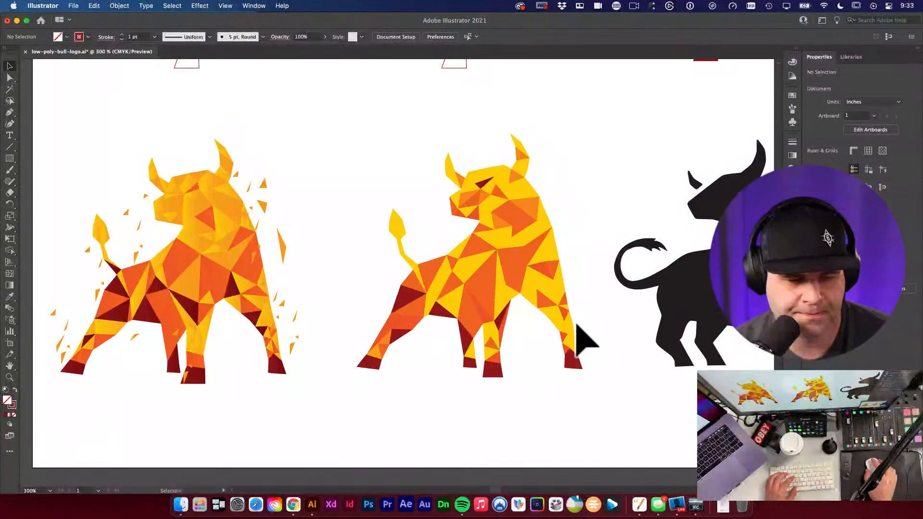
Step: Pan to the black bull and DERRICKMITCHELL.COM text, selecting then deselecting the silhouette
key("space")
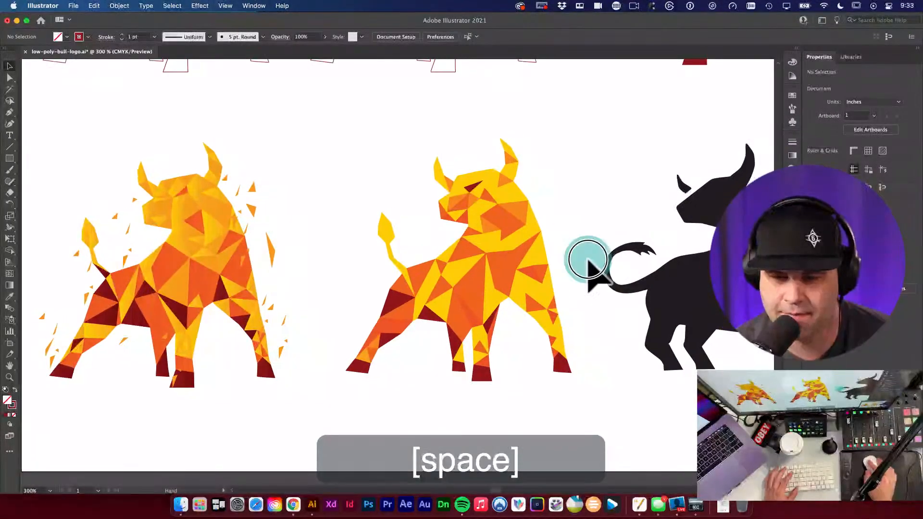
key("space")
left_click_drag(586, 258, 260, 259)
key("v")
left_click(463, 279)
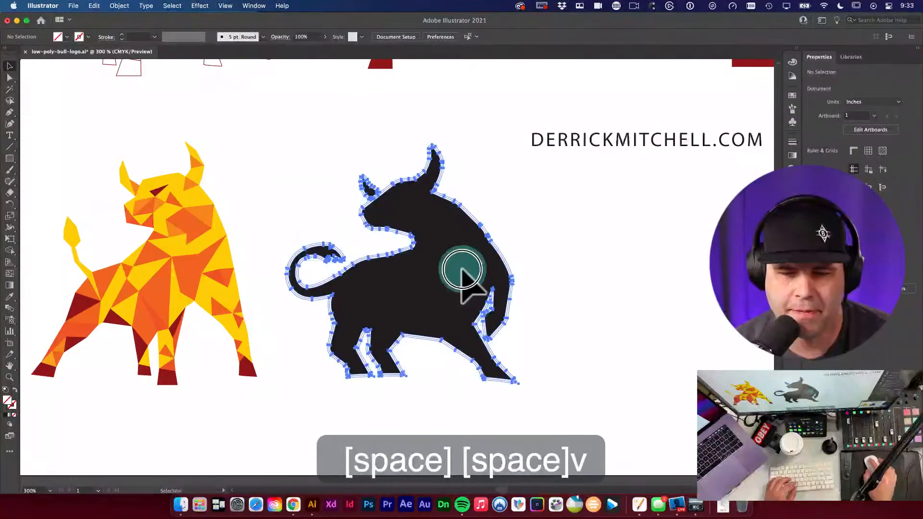
key("space")
left_click_drag(390, 301, 426, 299)
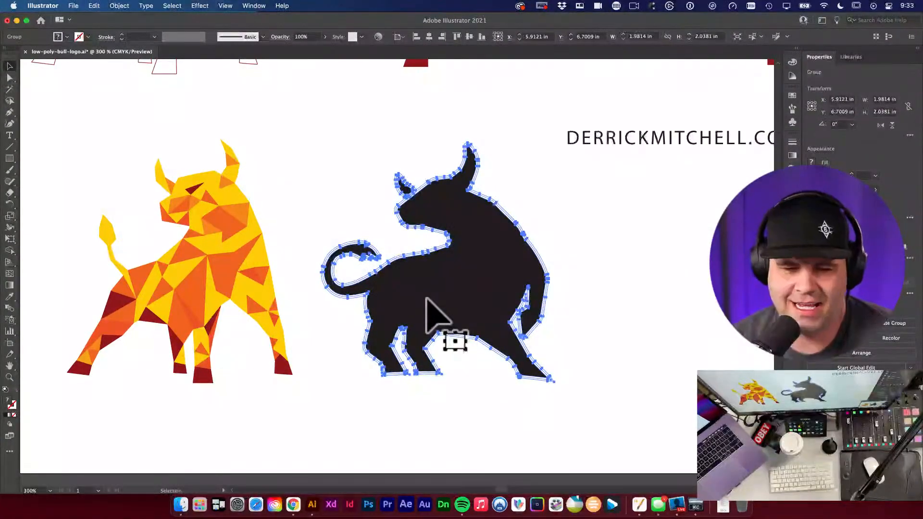
left_click(614, 303)
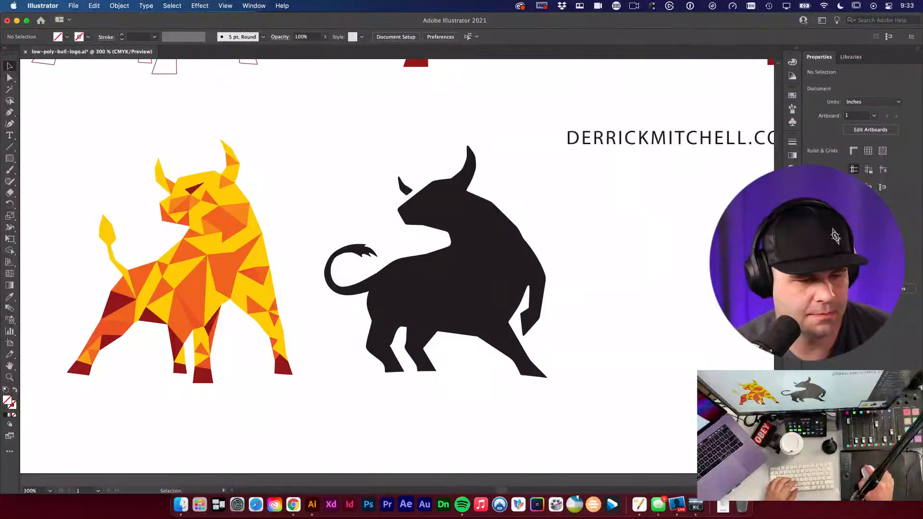
Step: Quit the helper app from its Dock icon and bring Illustrator back to the front
key("super+t")
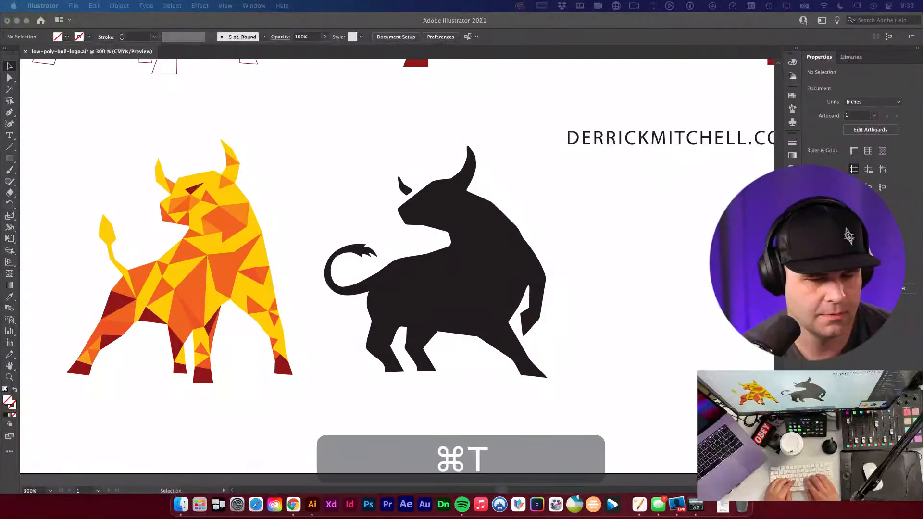
key("v")
key("i")
key("super+w")
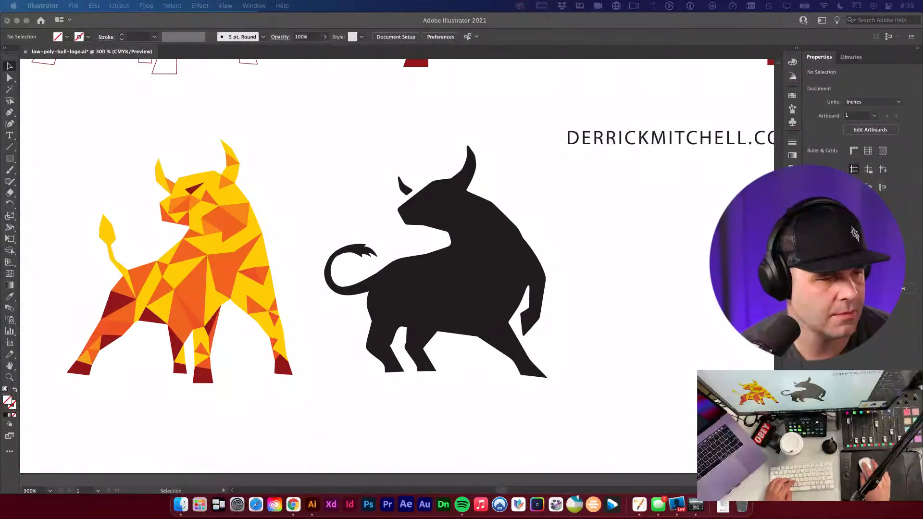
key("g")
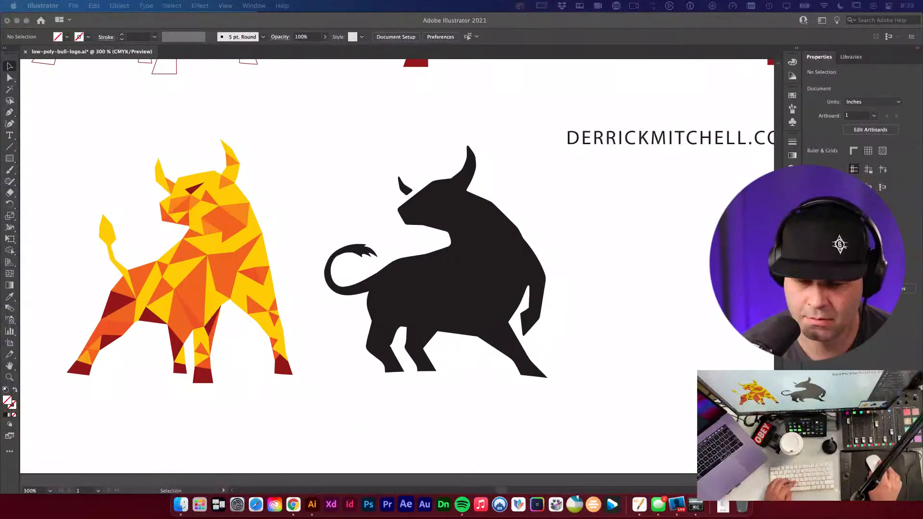
right_click(724, 505)
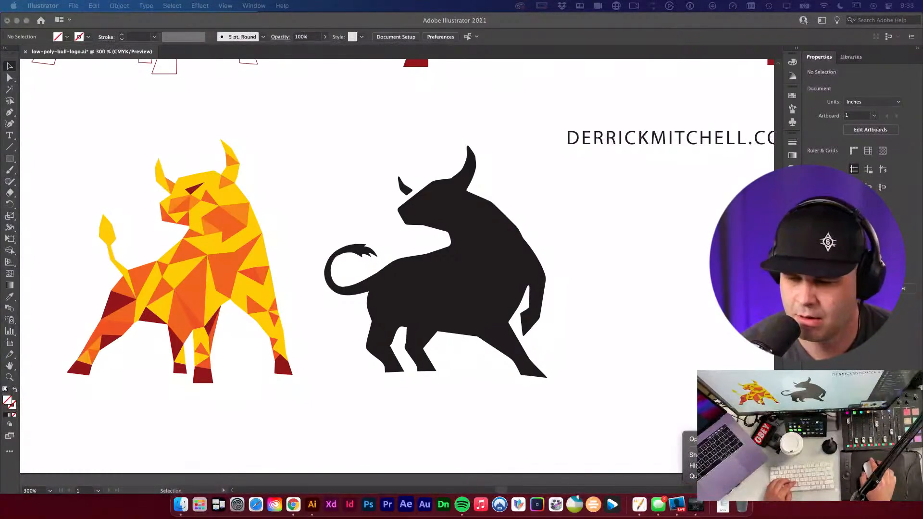
left_click(692, 476)
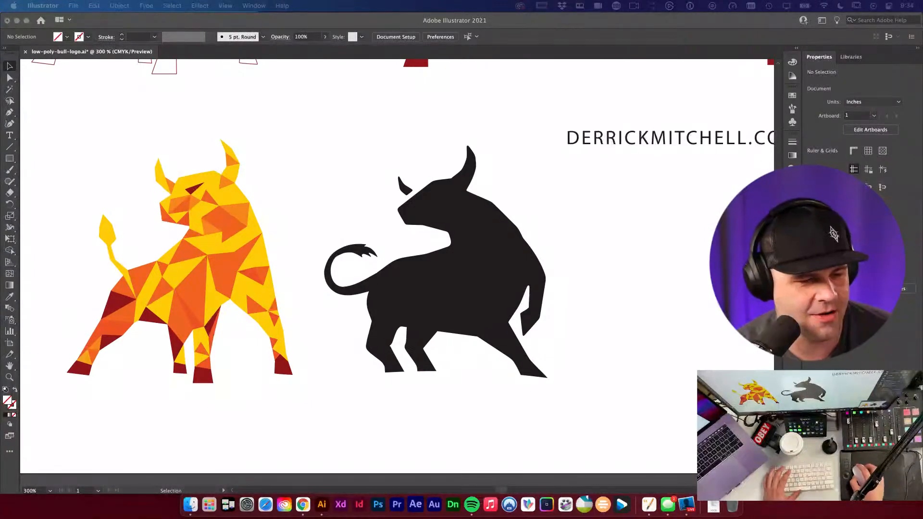
left_click(355, 392)
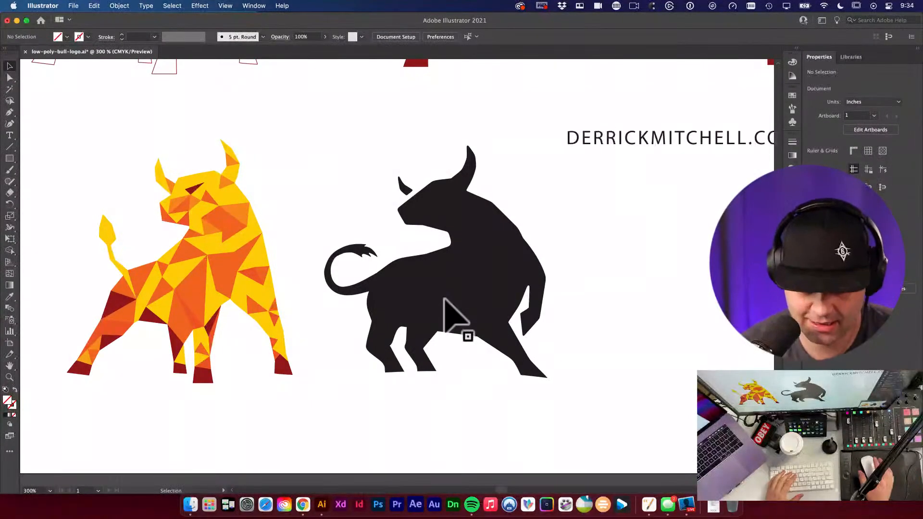
Step: Launch Visualize through a Spotlight search for 'vi' and close its settings window
key("super+space")
type("vi")
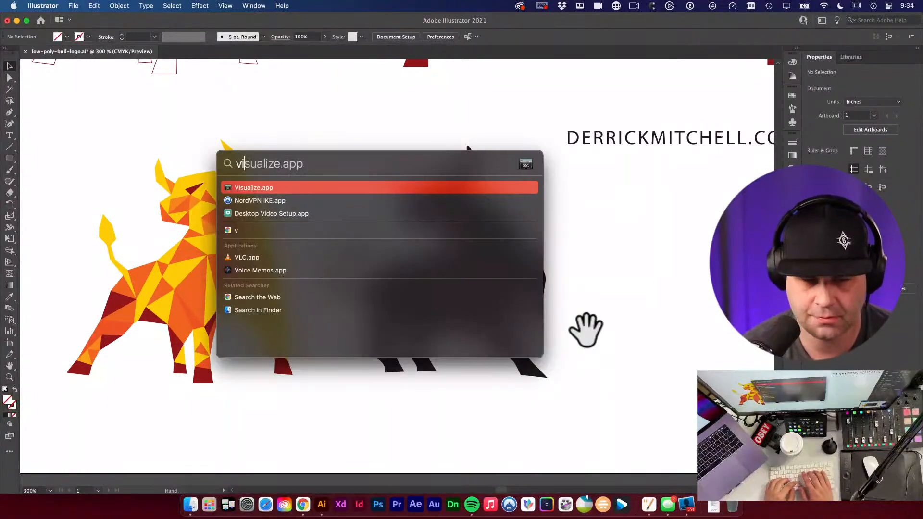
key("Return")
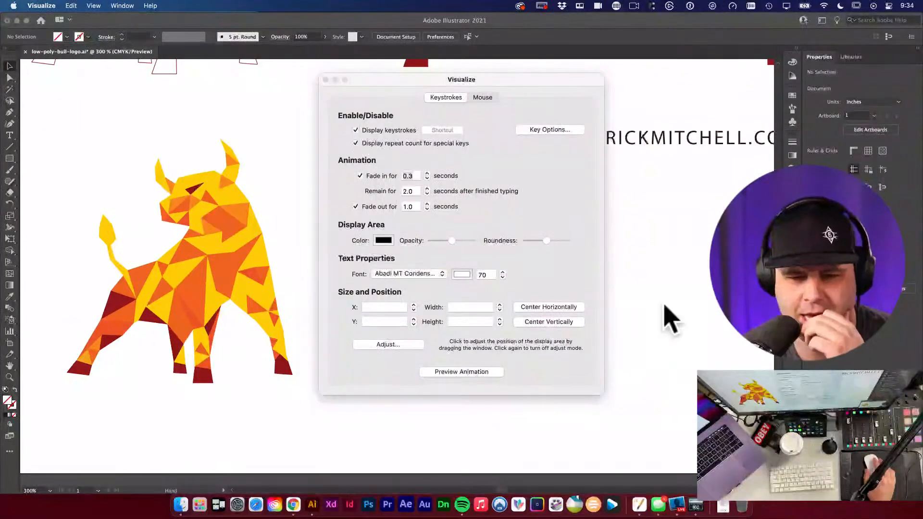
left_click(326, 80)
Step: Return to Illustrator and scroll left to the black bull silhouette
left_click(340, 188)
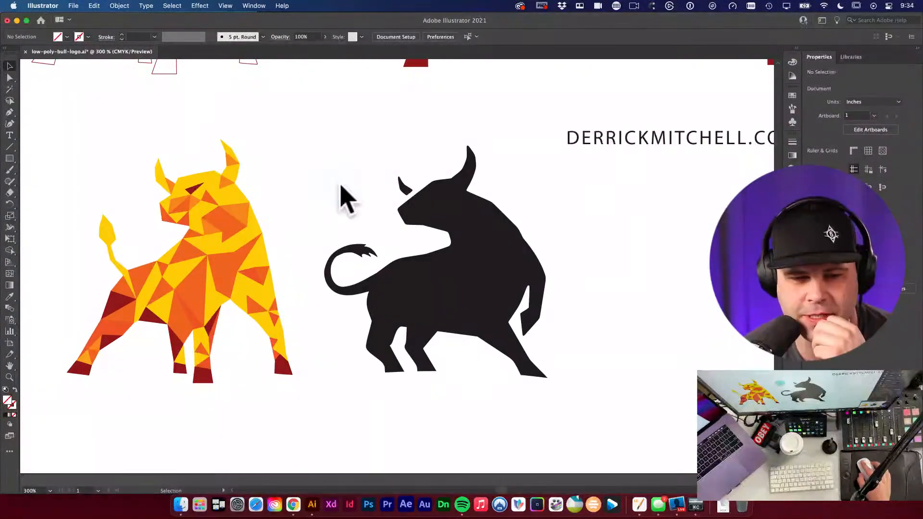
scroll(344, 207, "left", 5)
scroll(337, 241, "left", 3)
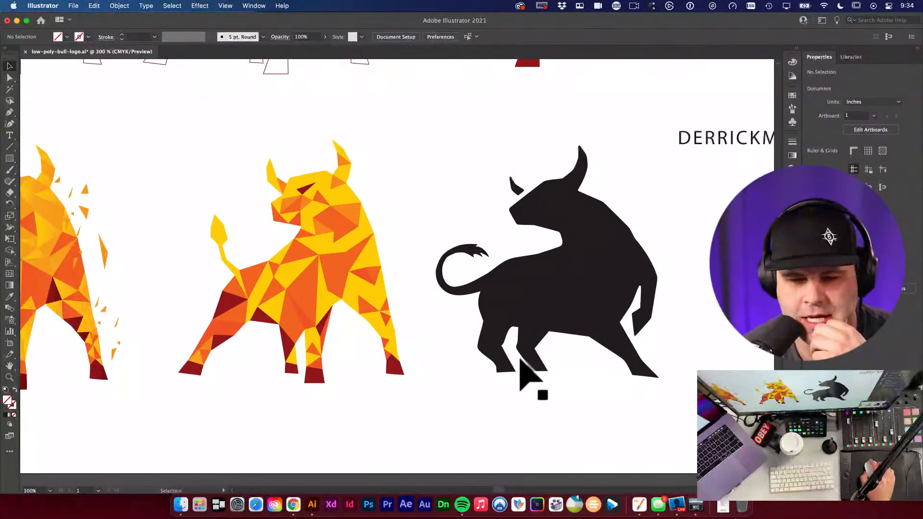
left_click(587, 291)
left_click(695, 289)
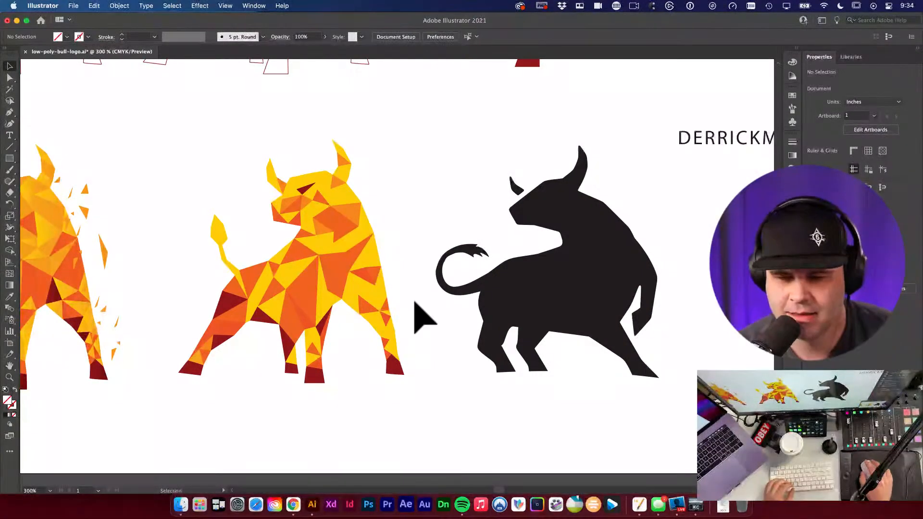
Step: Zoom in on the low-poly bull's hind legs
key("a")
key("space")
key("v")
left_click(372, 310)
key("space")
left_click(450, 337)
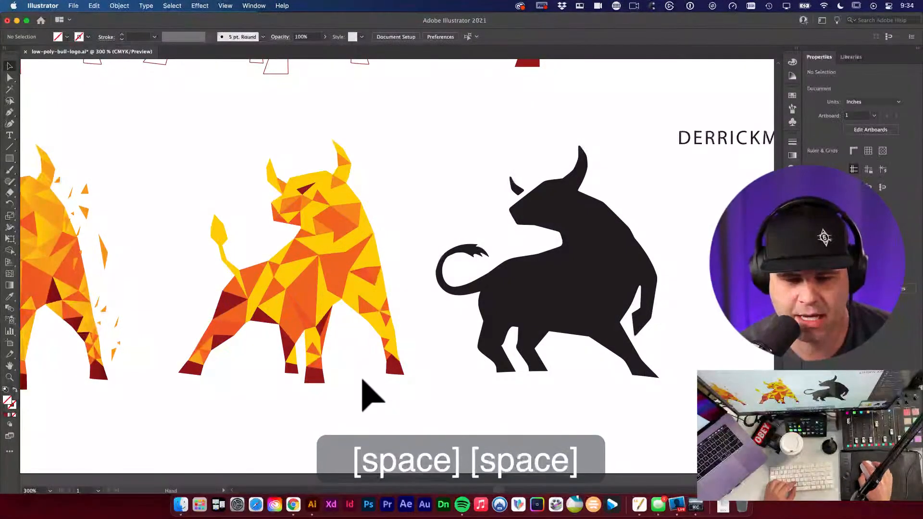
left_click(392, 385, "super")
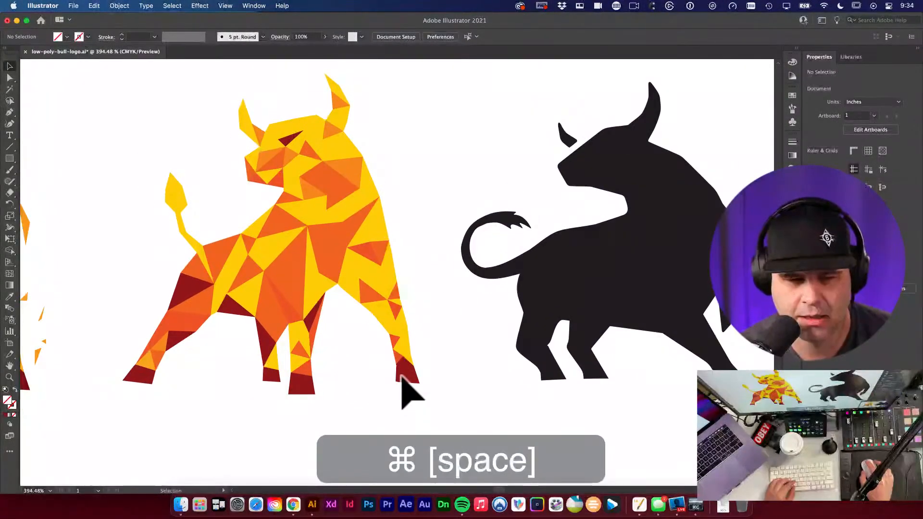
key("a")
left_click(376, 375, "alt+super")
left_click(361, 352, "super")
Step: Marquee-select the right hind leg's points and delete those triangle pieces
key("a")
key("v")
left_click(411, 303)
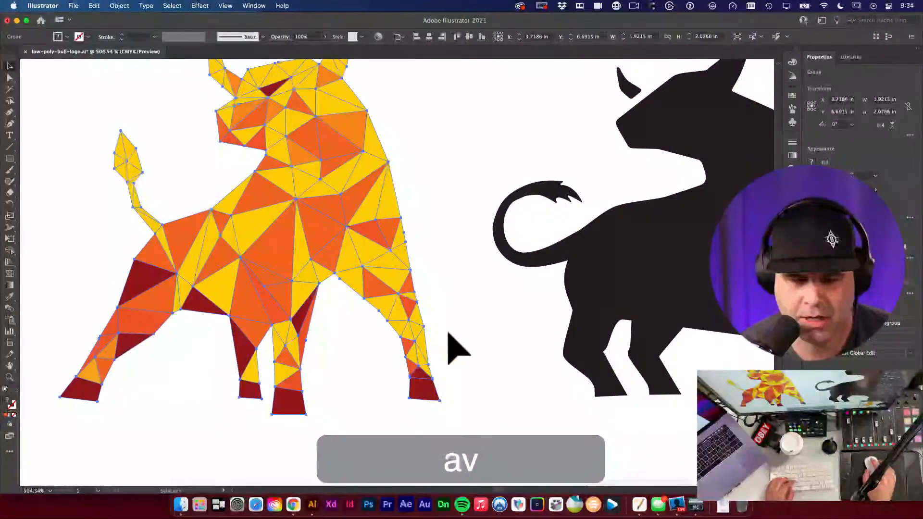
left_click(453, 335)
key("a")
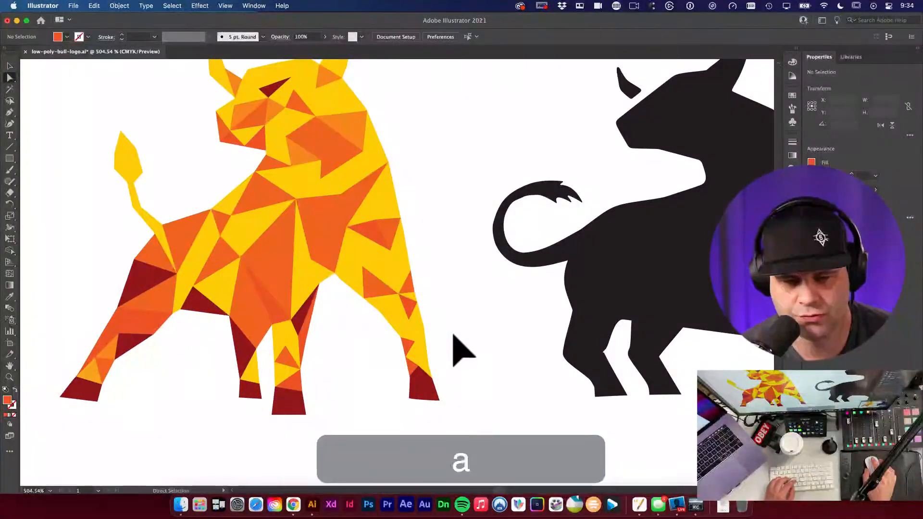
key("space")
left_click_drag(451, 336, 398, 318)
key("v")
key("v")
left_click(356, 305)
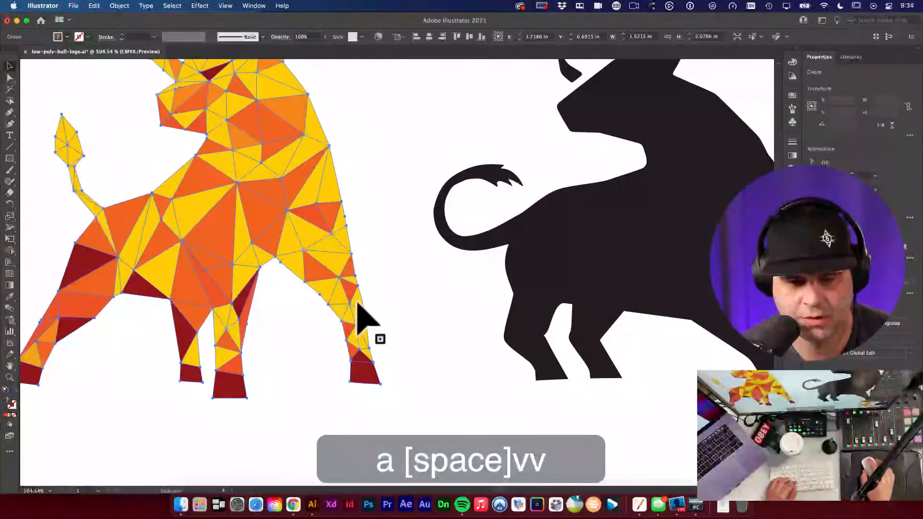
key("a")
left_click_drag(295, 280, 425, 425)
key("BackSpace")
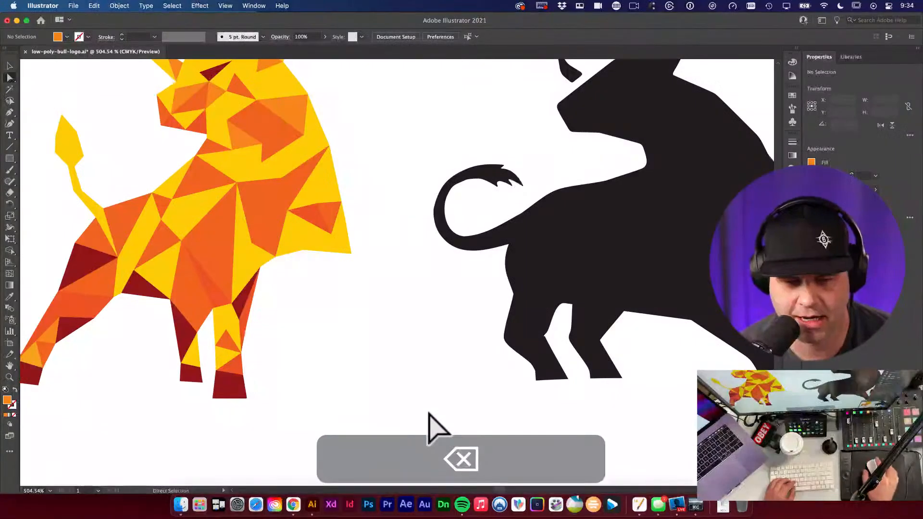
Step: Delete the leftover small hip triangle and leg piece, then zoom out to the whole artboard
key("a")
left_click_drag(298, 221, 342, 235)
key("a")
key("BackSpace")
key("a")
left_click(341, 237)
key("BackSpace")
left_click(342, 226, "alt+super")
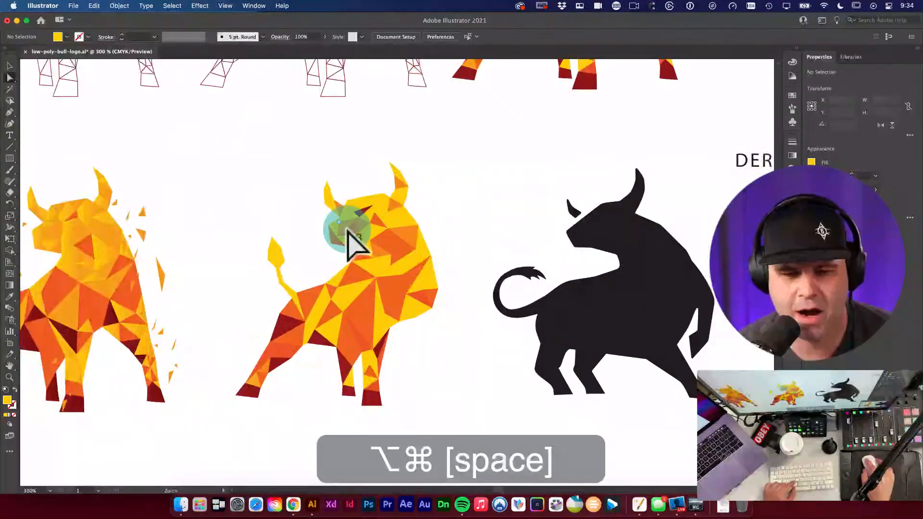
left_click(457, 325, "alt+super")
left_click(570, 222, "alt+super")
left_click_drag(570, 222, 494, 279)
key("v")
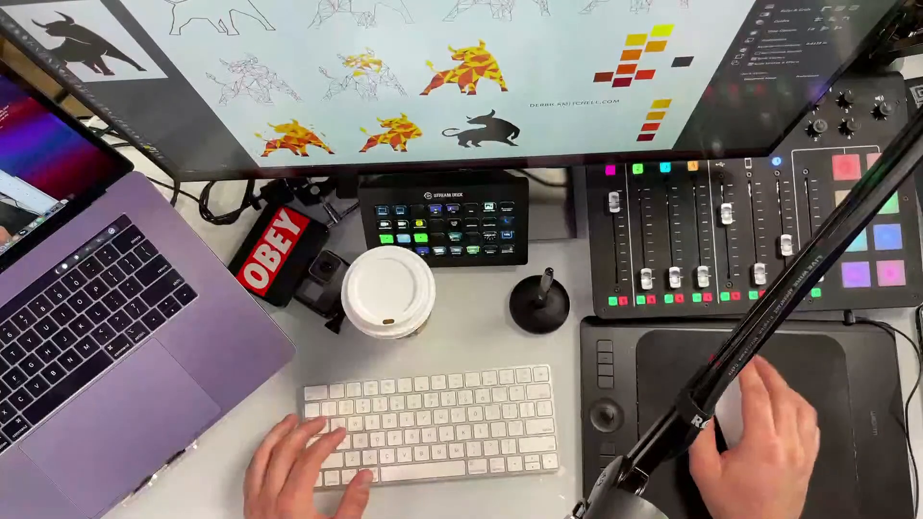
type("a")
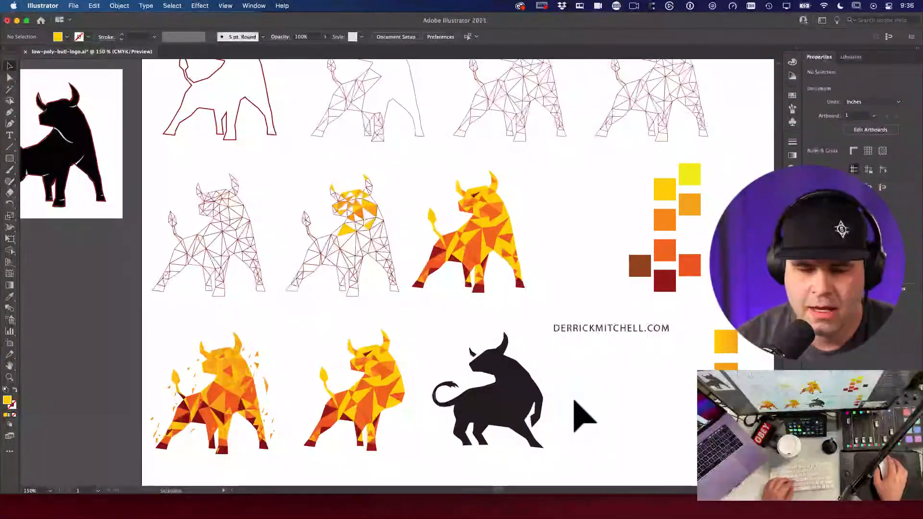
Step: Zoom in on the black bull silhouette and lock it (Cmd+2) so it can't be selected
left_click_drag(391, 406, 453, 291)
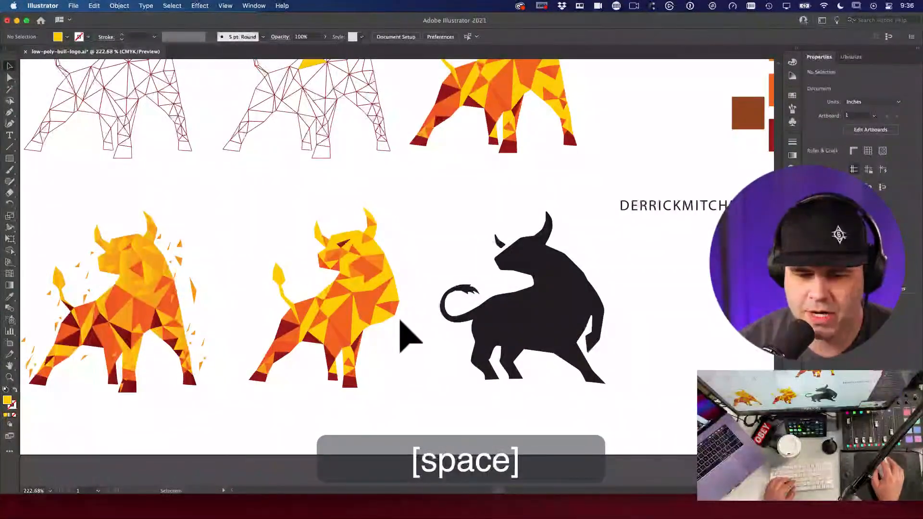
left_click(567, 358, "super")
left_click(479, 288, "super")
left_click_drag(392, 281, 498, 329)
left_click(622, 313, "super")
key("p")
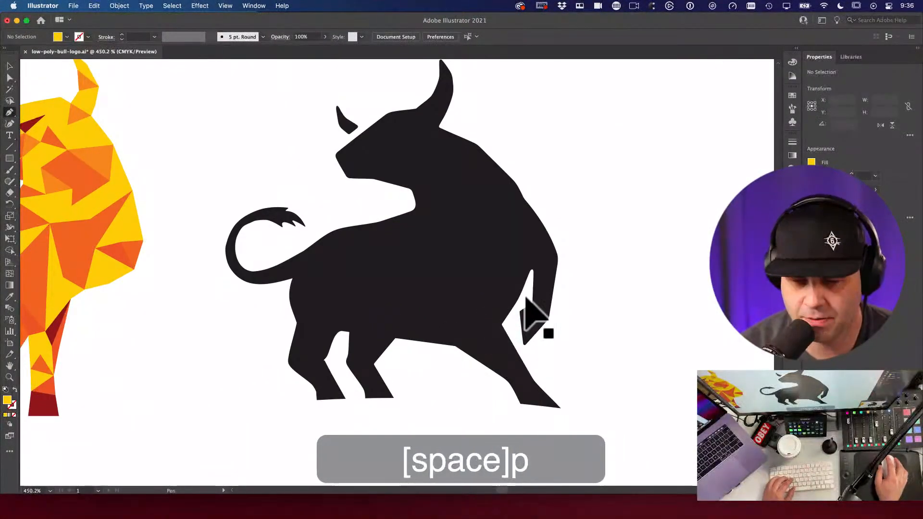
key("a")
left_click(536, 268)
left_click(580, 287)
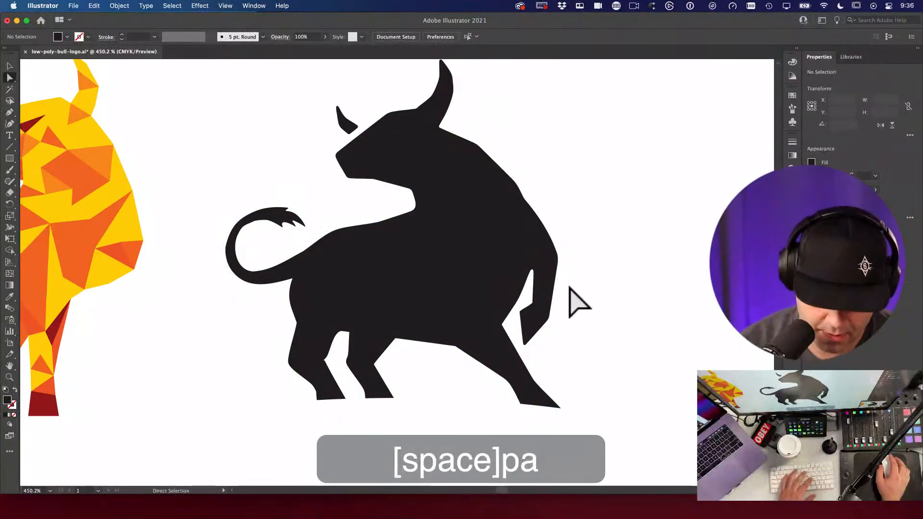
key("v")
left_click(466, 219)
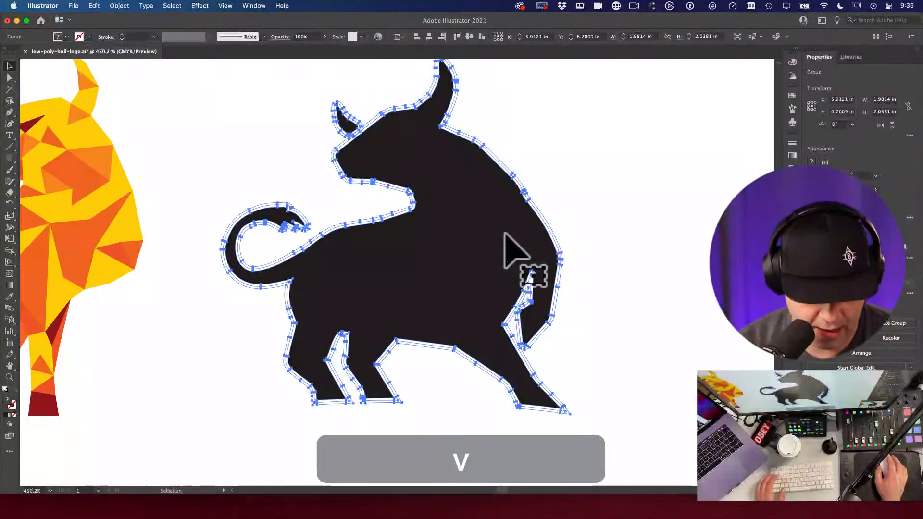
key("super+2")
left_click(435, 196)
left_click(452, 278)
Step: Trace the silhouette's leg with the Pen tool as a closed, unfilled outline path
key("p")
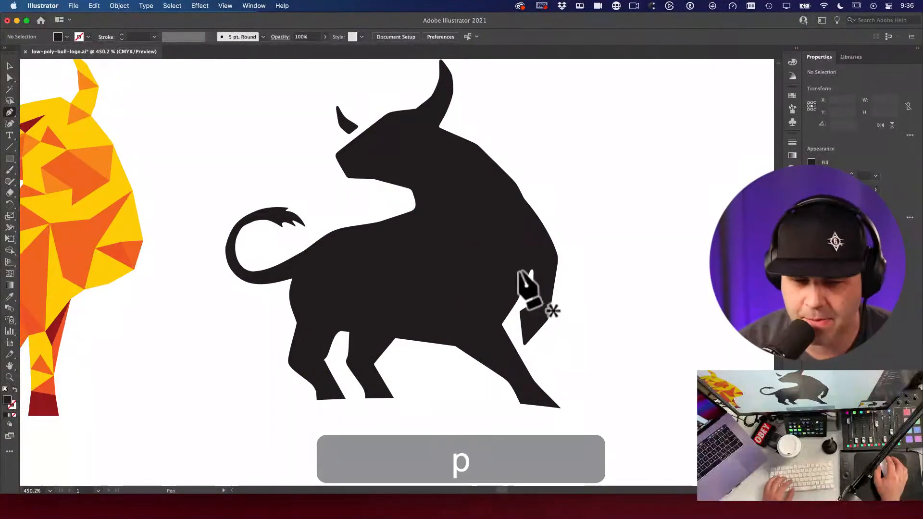
left_click(547, 238)
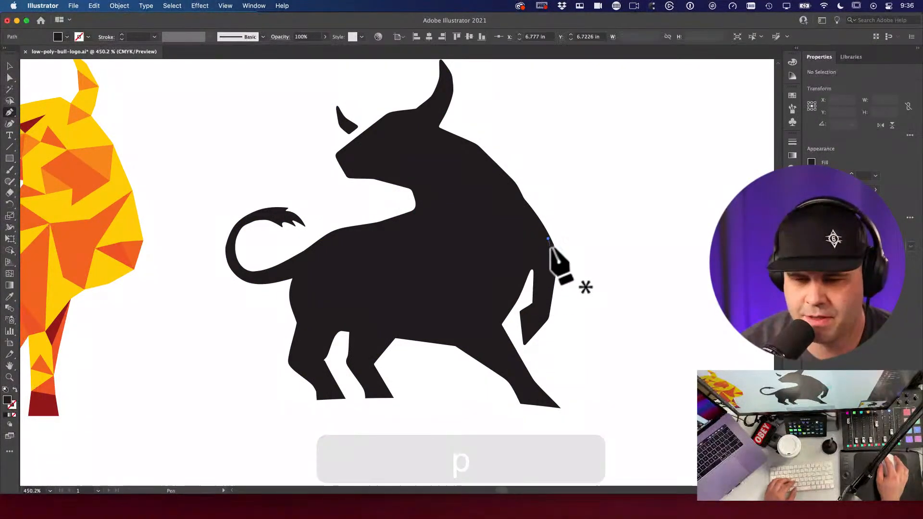
left_click(557, 260)
left_click(547, 319)
left_click(524, 343)
left_click(519, 310)
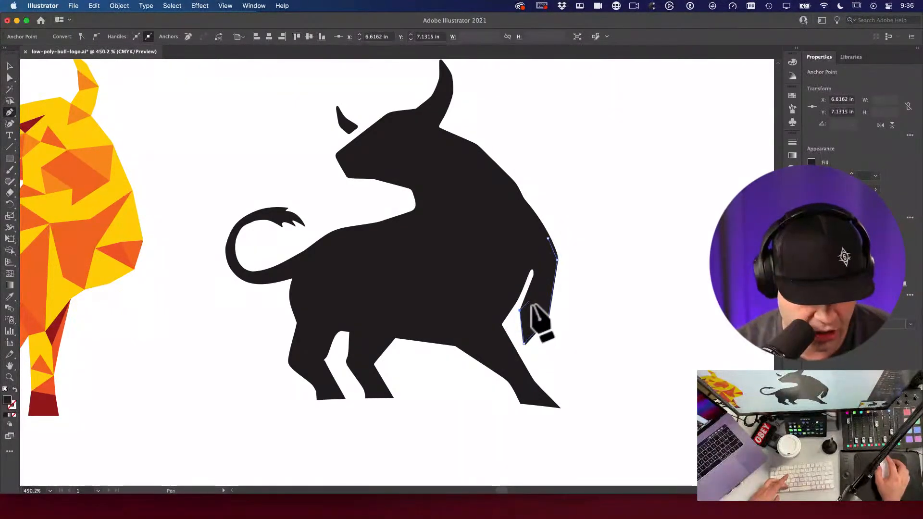
key("shift+x")
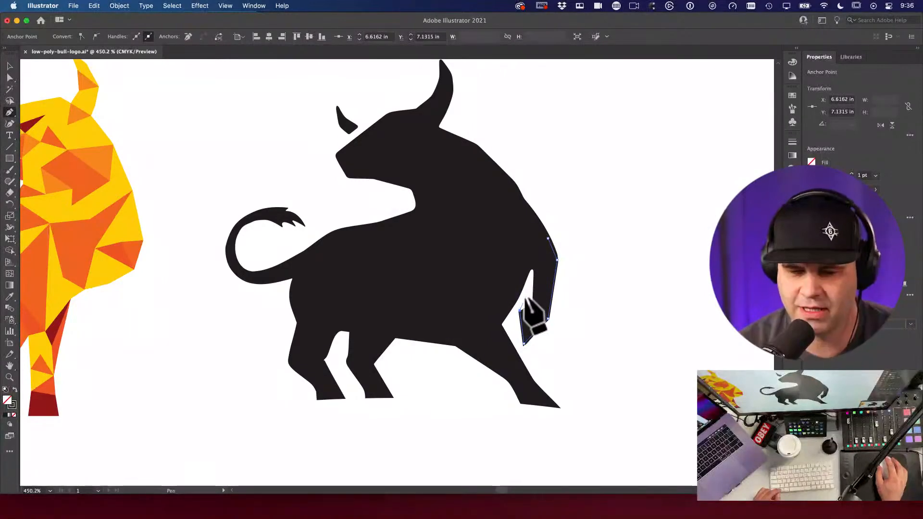
left_click(533, 303)
left_click(548, 318)
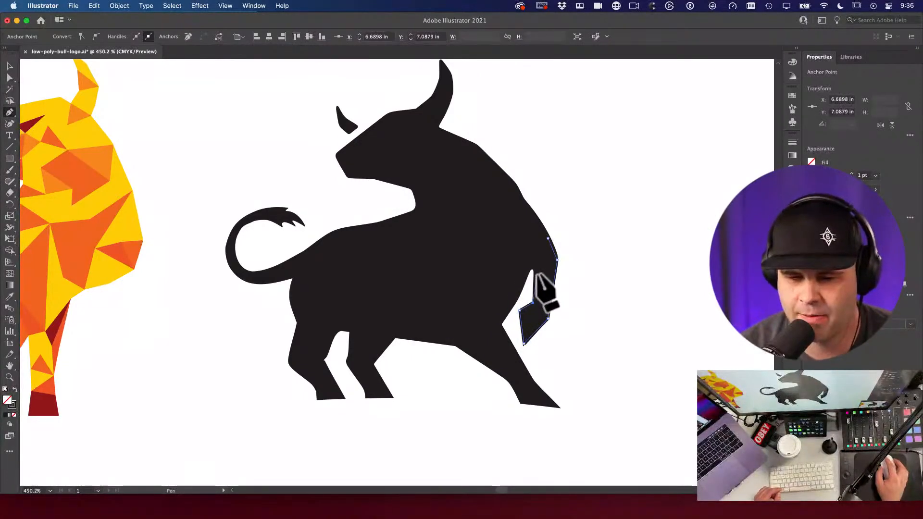
left_click(502, 248)
left_click(503, 191)
left_click(547, 238)
Step: Drag the leg outline over to the low-poly bull and scale it down to fit
key("v")
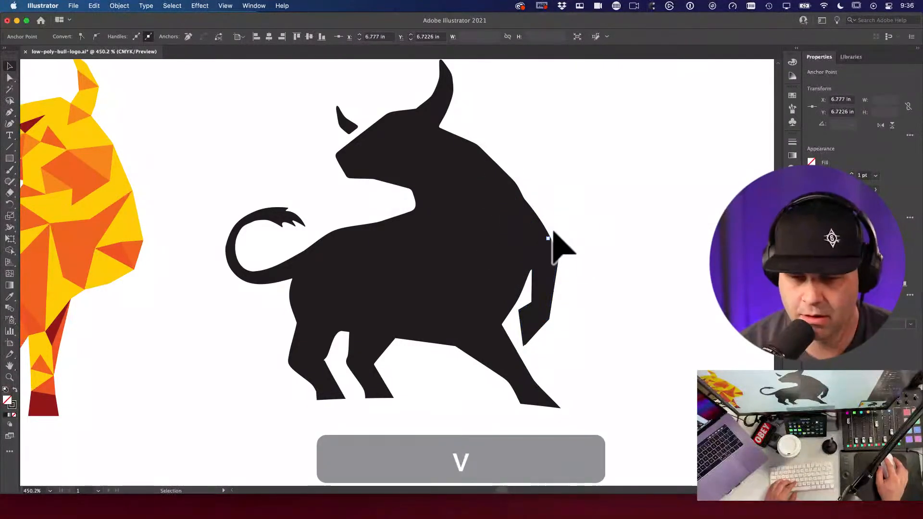
mouse_move(540, 243)
left_mouse_down()
mouse_move(659, 247)
mouse_move(188, 248)
left_mouse_up()
left_click_drag(170, 250, 397, 232)
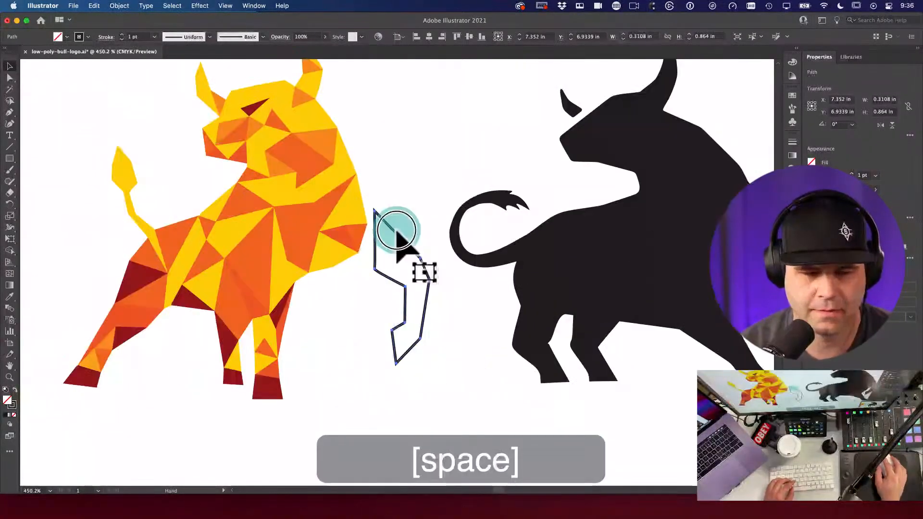
key("e")
left_click_drag(432, 364, 409, 320)
key("v")
left_click_drag(392, 267, 370, 281)
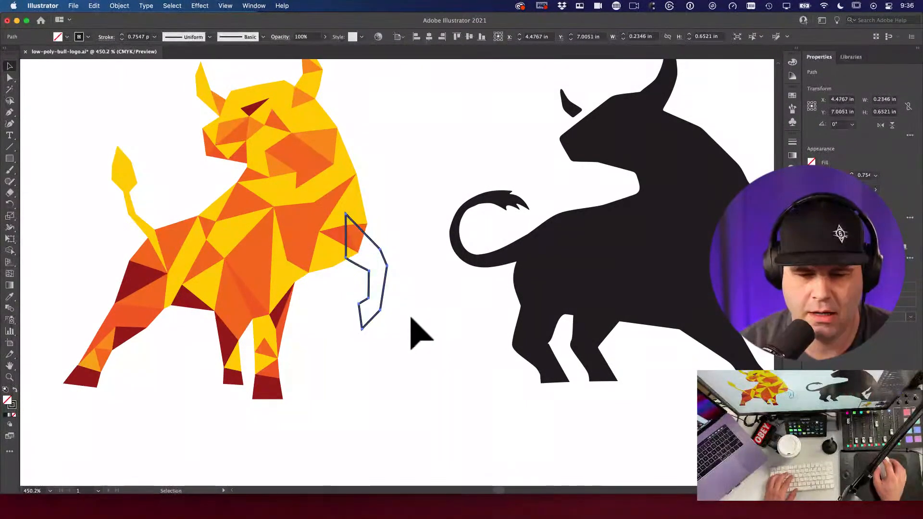
Step: Zoom in closer and rotate the leg outline until it lies horizontal
key("r")
key("v")
left_click(408, 319)
left_click_drag(491, 307, 520, 284)
left_click_drag(409, 280, 473, 285)
key("v")
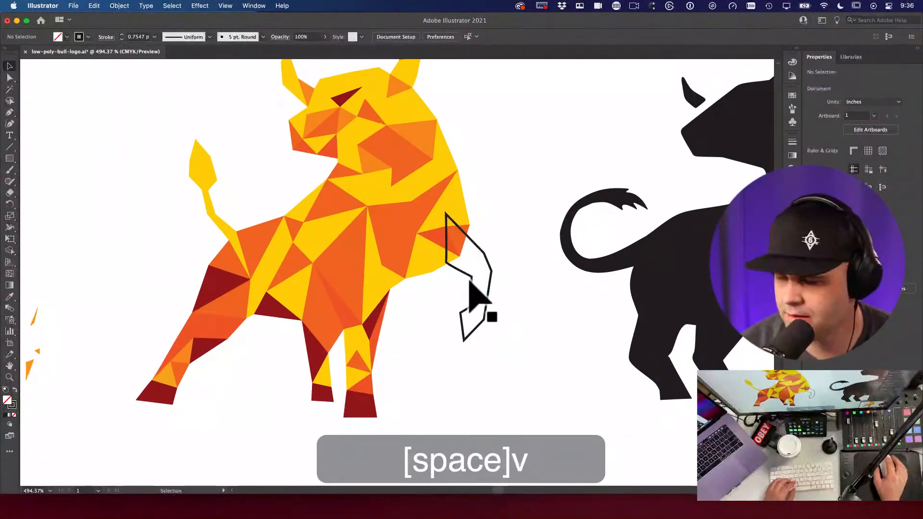
left_click(459, 267)
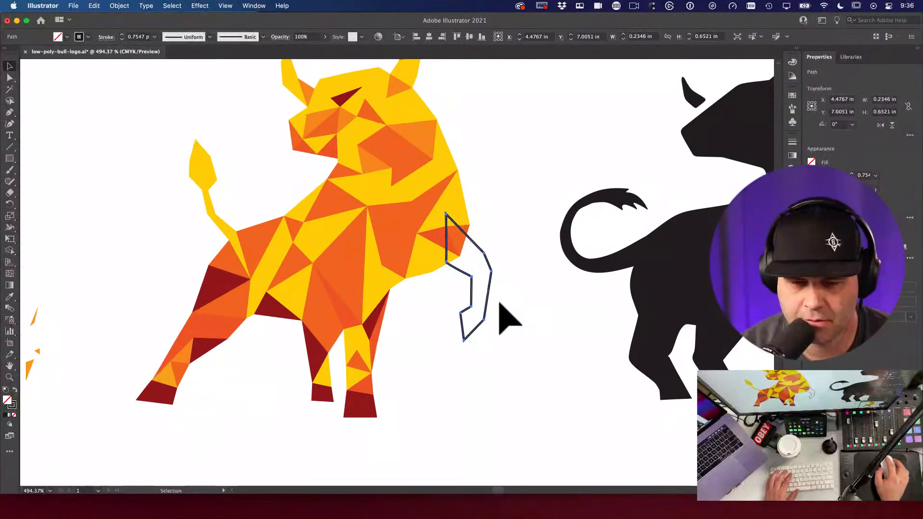
key("e")
left_click_drag(495, 343, 496, 349)
key("v")
key("r")
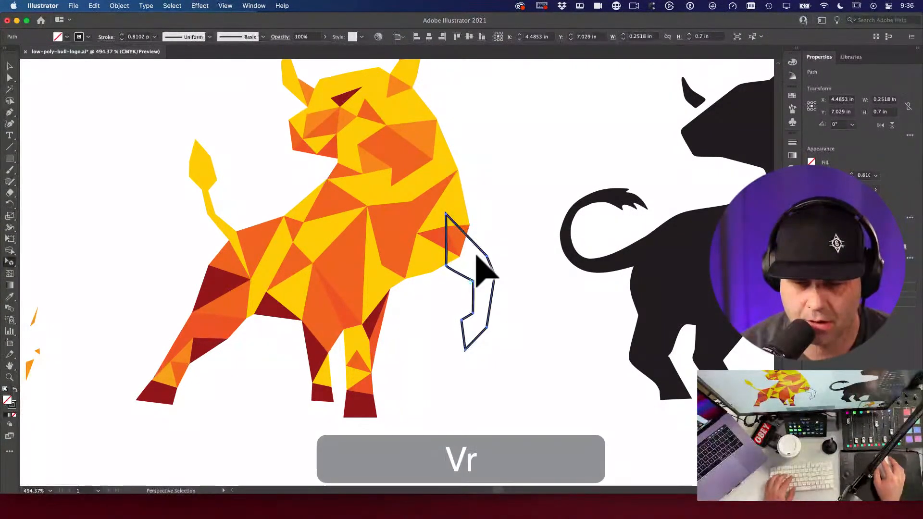
left_click_drag(478, 251, 381, 247)
Step: Move the outline onto the bull's leg, turn it upright, and place it at the chest
key("v")
left_click_drag(490, 295, 332, 391)
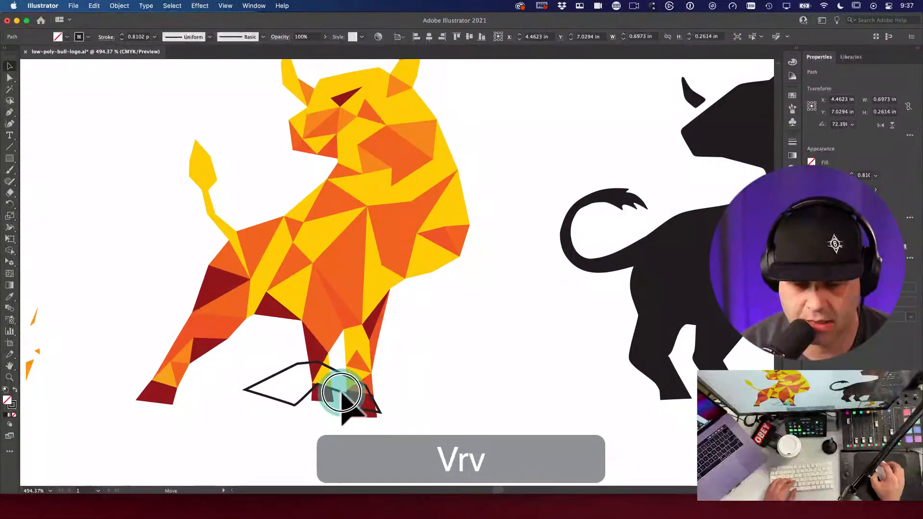
key("r")
key("r")
left_click_drag(285, 347, 410, 341)
key("v")
key("v")
left_click_drag(325, 363, 484, 248)
key("v")
left_click(515, 254)
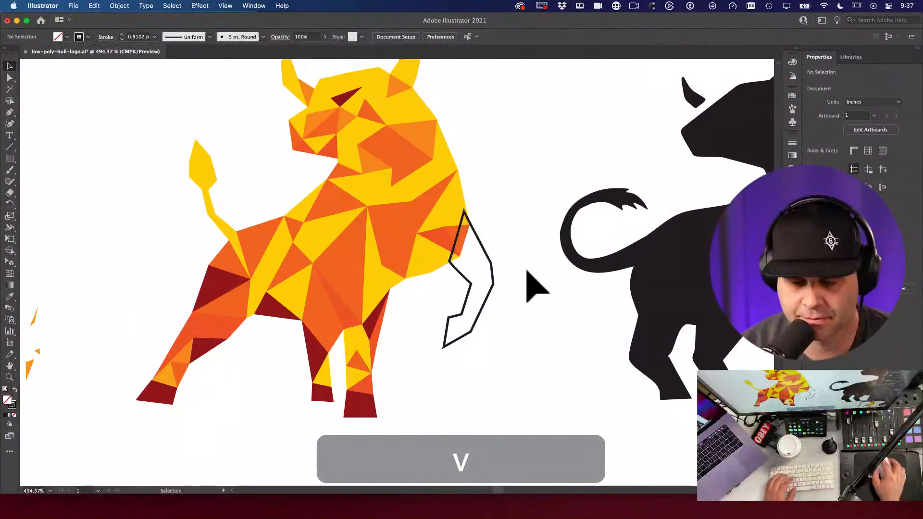
left_click(447, 274, "alt+super")
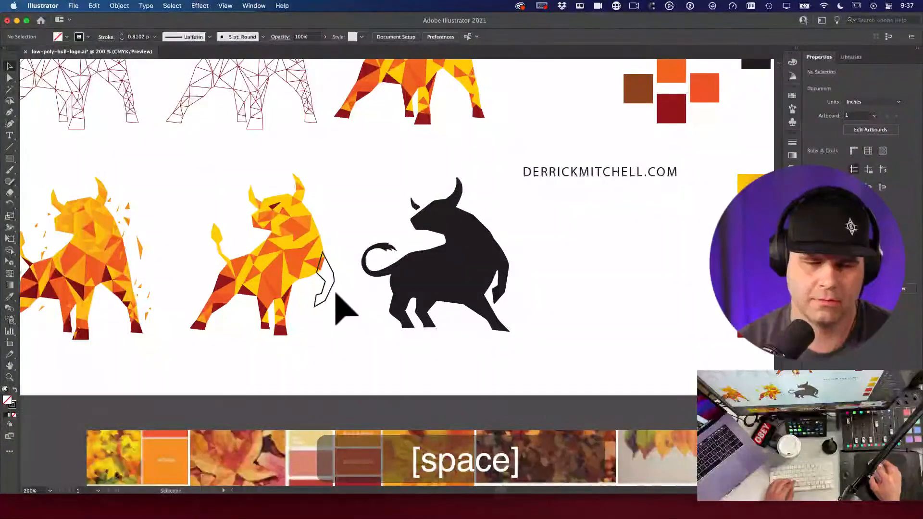
Step: Fill the leg outline with the bull's yellow using the Eyedropper
left_click(331, 291)
key("i")
left_click(288, 283)
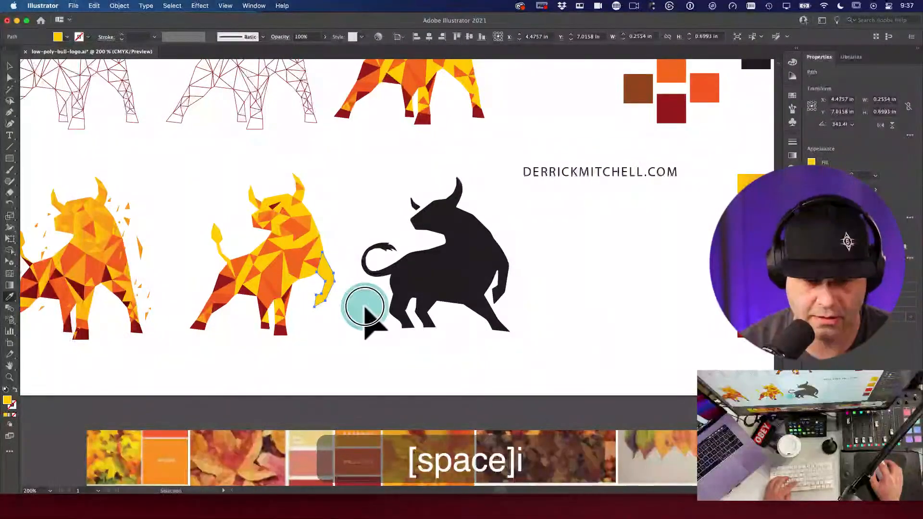
left_click(362, 309, "super")
Step: Zoom in, tilt the yellow front leg slightly and nudge it left
left_click_drag(360, 319, 486, 268)
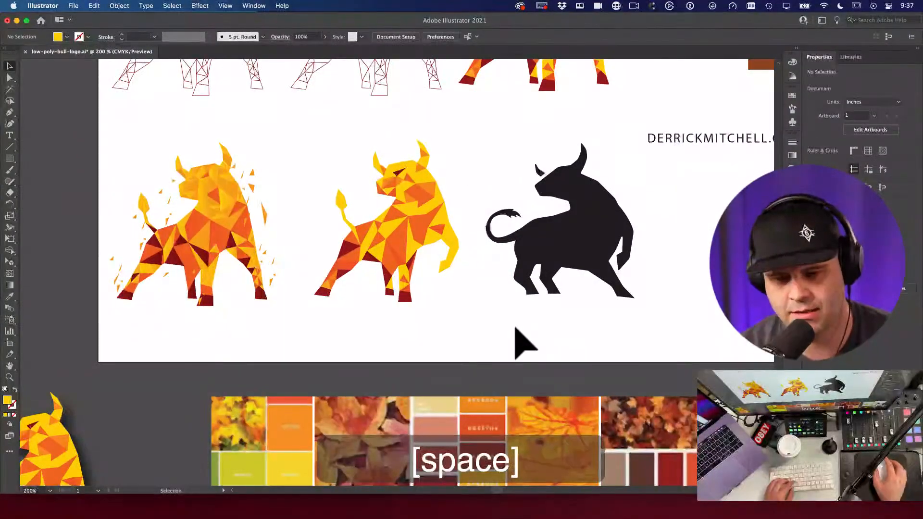
left_click(495, 329, "super")
key("v")
left_click(459, 220)
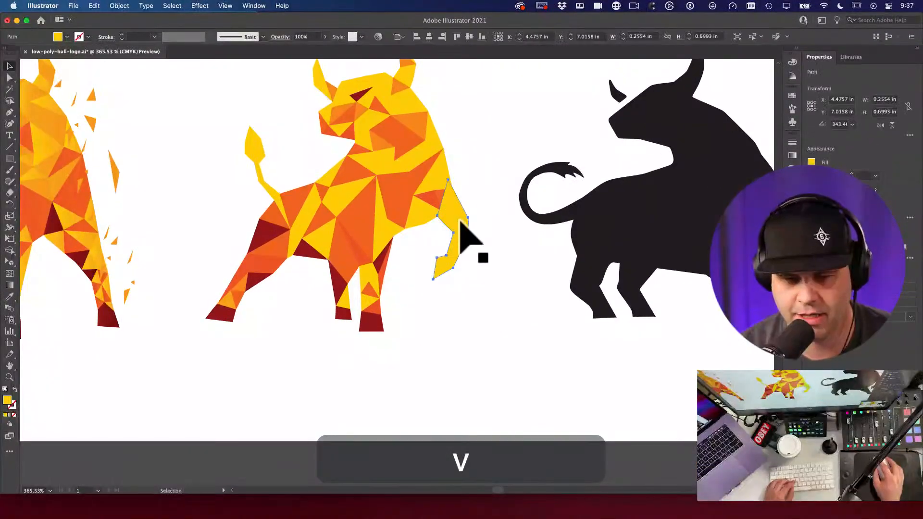
key("r")
left_click_drag(511, 231, 504, 243)
key("v")
left_click(460, 221)
mouse_move(460, 221)
left_mouse_down()
mouse_move(449, 216)
mouse_move(455, 221)
left_mouse_up()
Step: Rotate the yellow leg to fit the chest and nudge it upward
key("e")
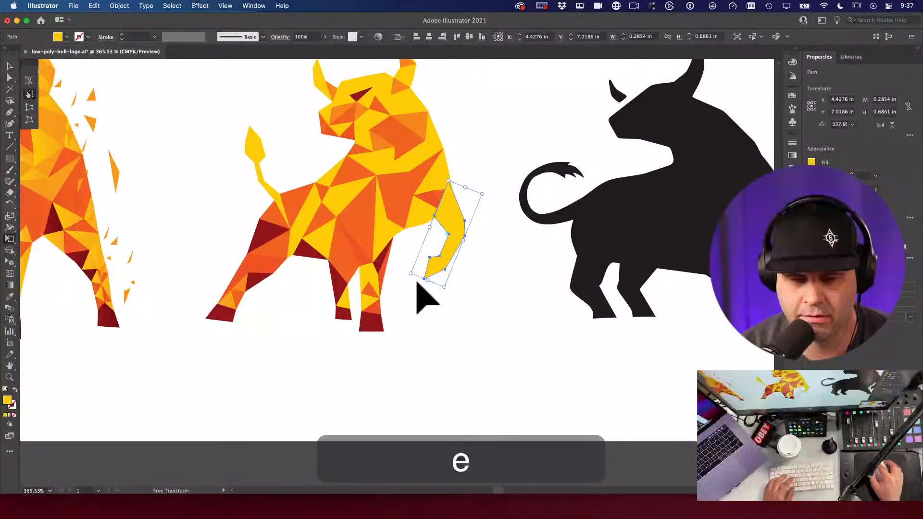
left_click_drag(417, 266, 412, 268)
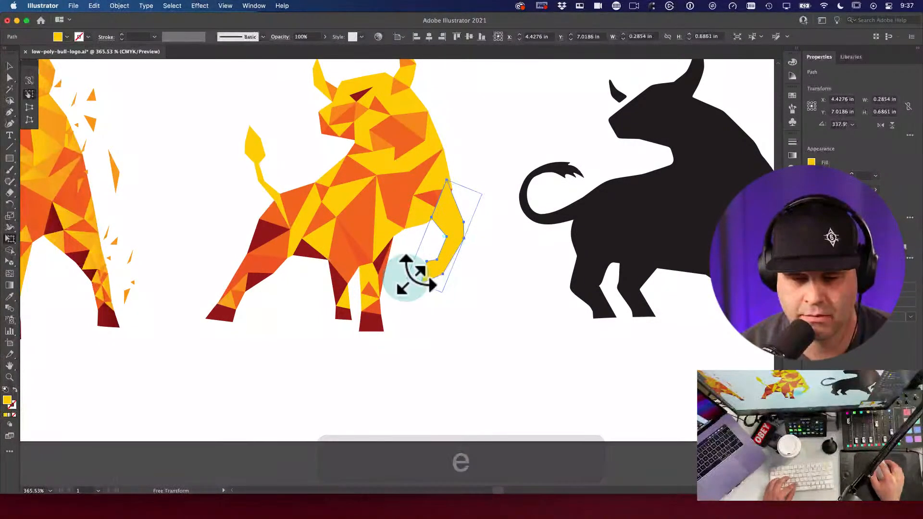
key("v")
key("v")
left_click(460, 246)
left_click(460, 237)
left_click_drag(459, 238, 459, 233)
Step: Zoom out to view the whole artboard, then zoom back in on the middle bull
left_click(466, 263, "alt+super")
left_click(356, 276, "alt+super")
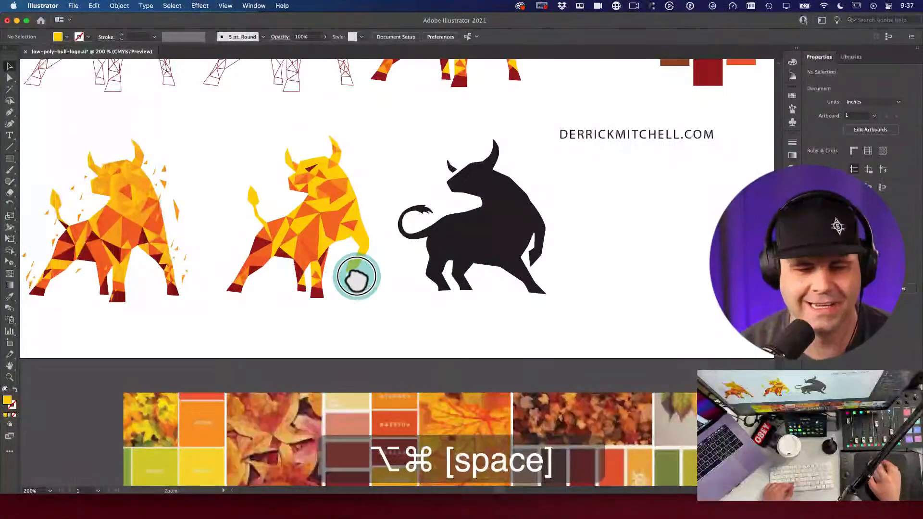
left_click(356, 276, "alt+super")
left_click_drag(426, 309, 537, 308)
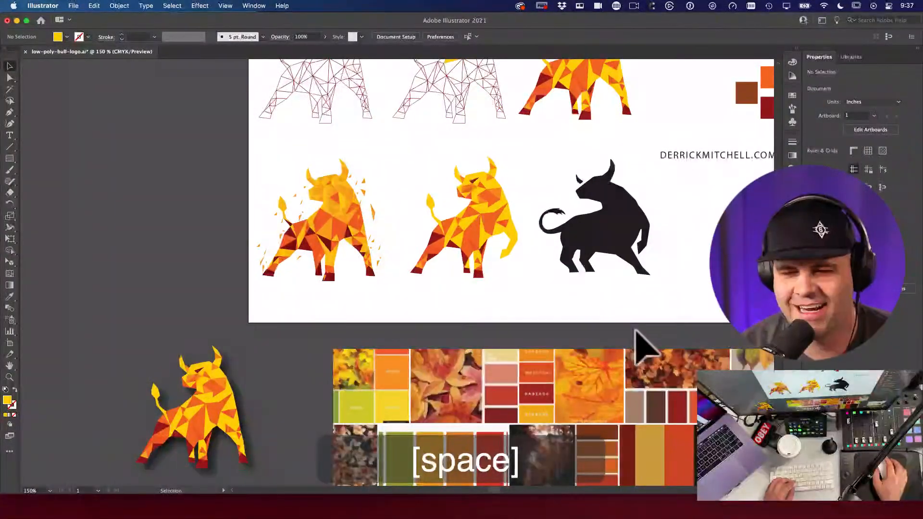
left_click_drag(490, 255, 497, 260)
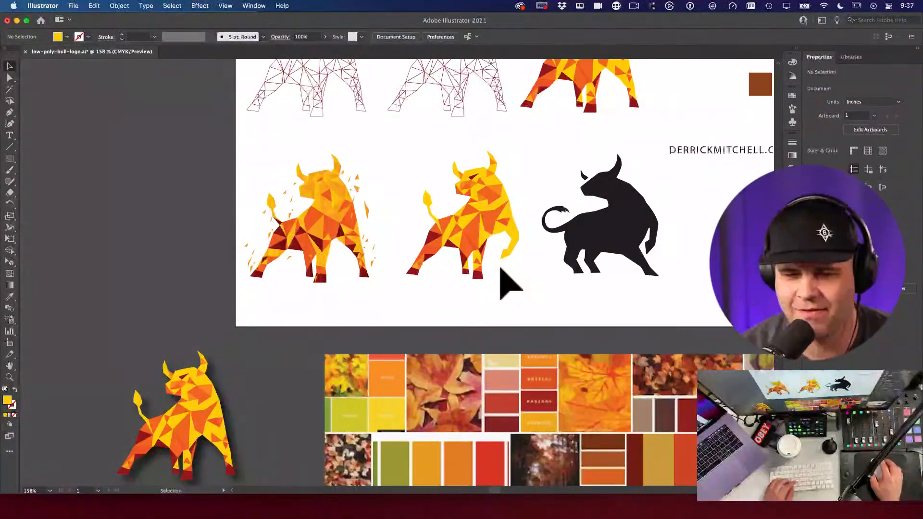
left_click_drag(490, 268, 622, 338)
Step: Lasso the hoof anchors and shift them up and right, undoing a first stretch attempt
key("a")
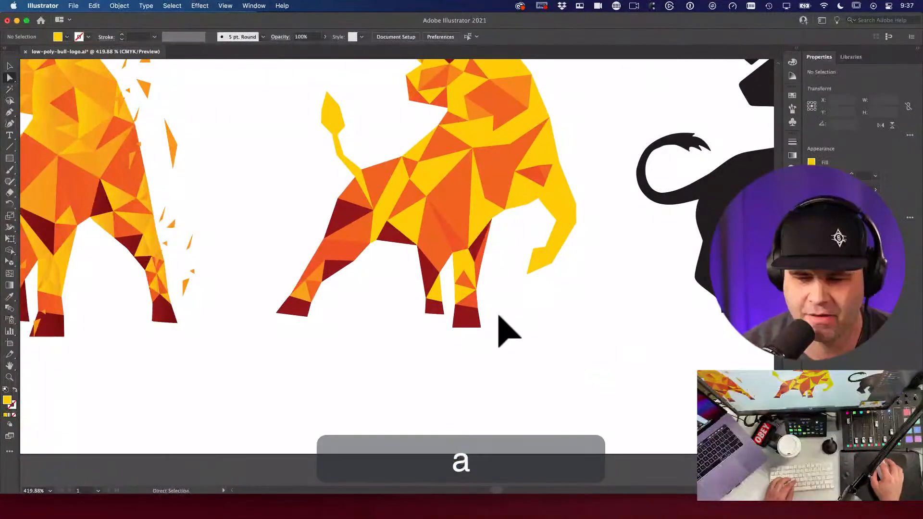
left_click(441, 310)
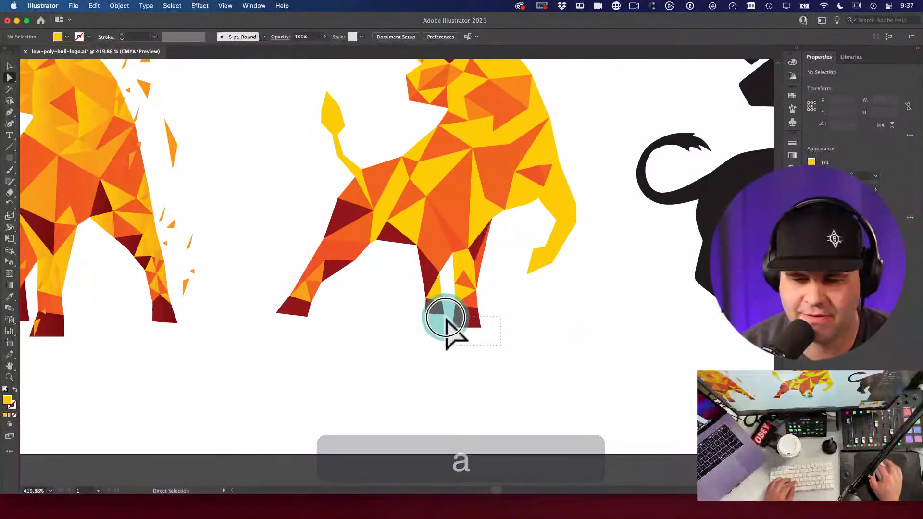
left_click(450, 336)
key("q")
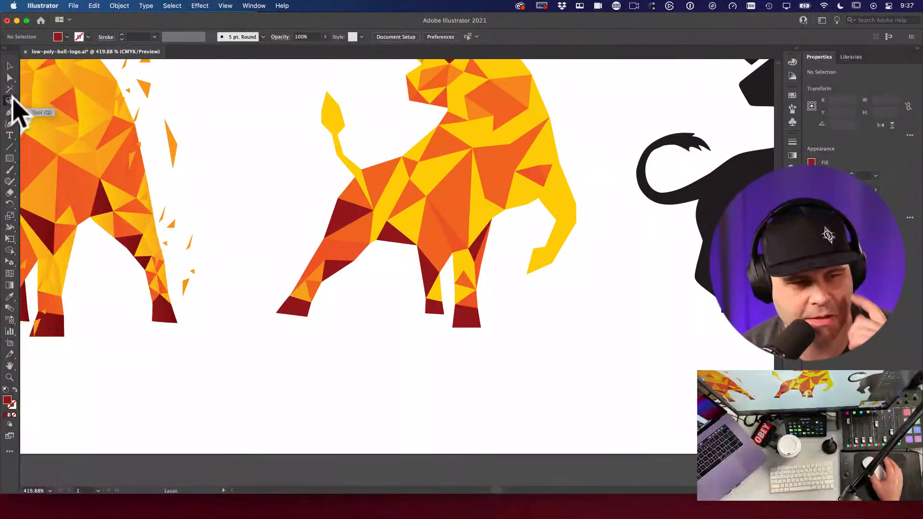
mouse_move(485, 268)
left_mouse_down()
mouse_move(456, 263)
mouse_move(451, 278)
mouse_move(478, 287)
mouse_move(497, 277)
mouse_move(491, 251)
mouse_move(453, 270)
mouse_move(450, 332)
mouse_move(481, 343)
mouse_move(489, 335)
mouse_move(499, 281)
left_mouse_up()
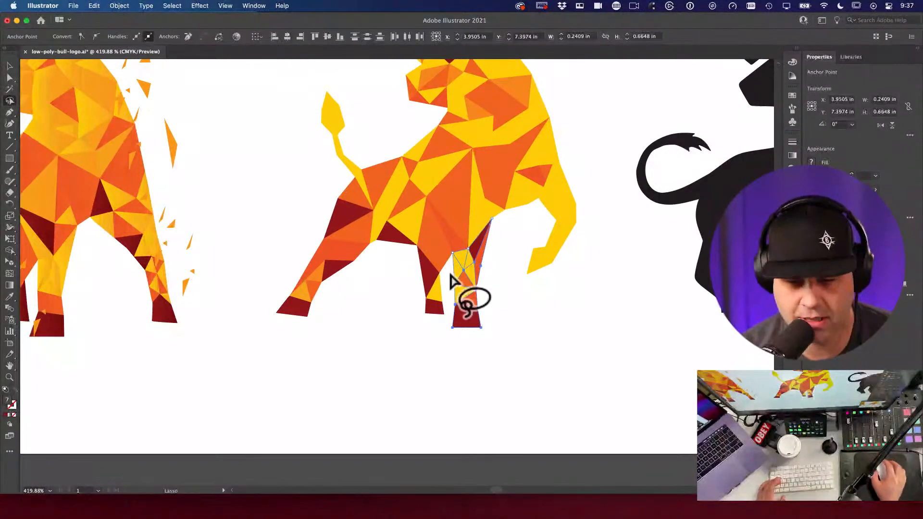
key("a")
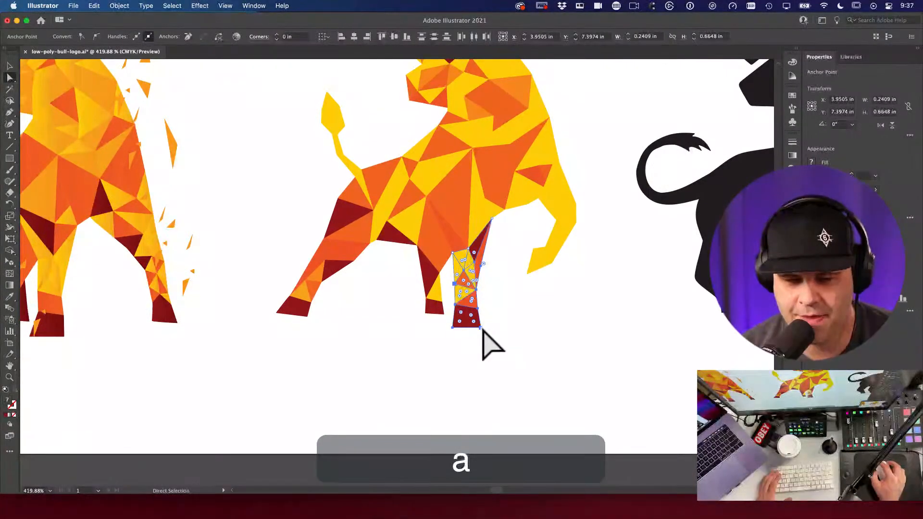
mouse_move(471, 331)
left_mouse_down()
mouse_move(524, 365)
mouse_move(543, 351)
mouse_move(458, 332)
left_mouse_up()
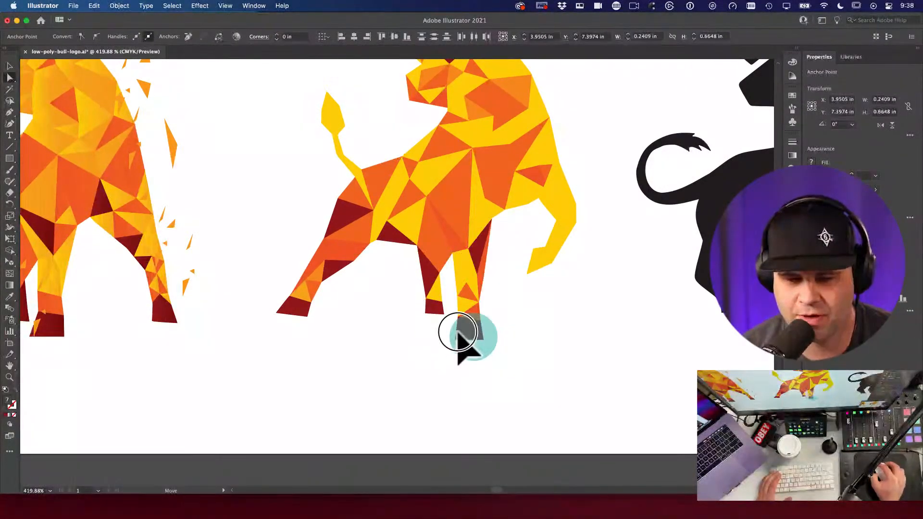
key("super+z")
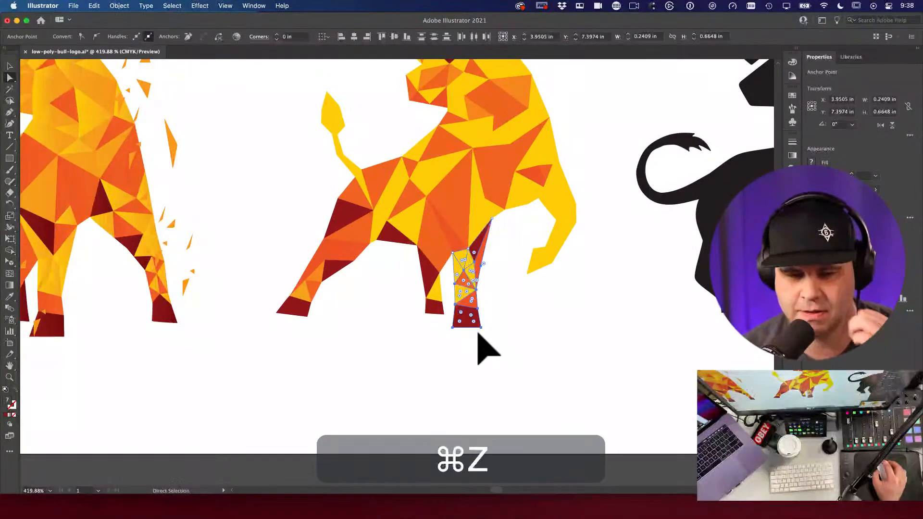
left_click_drag(481, 331, 498, 321)
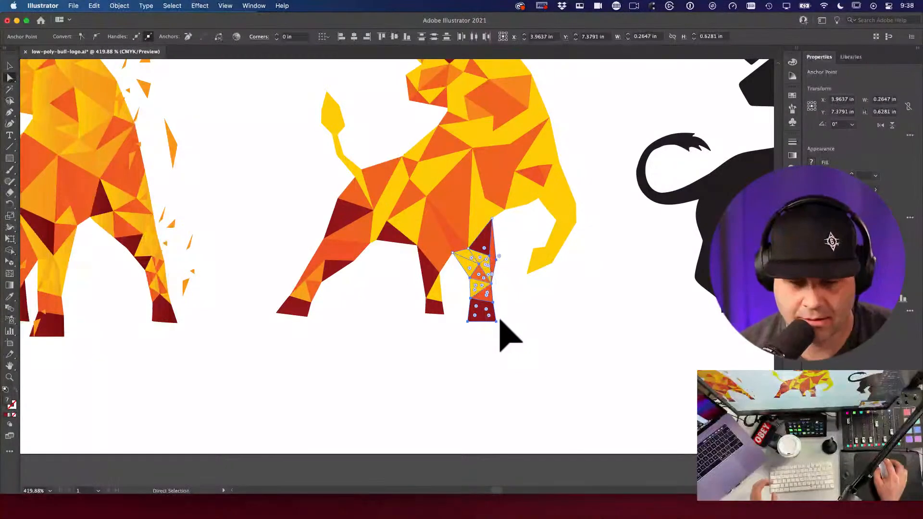
Step: Lasso the lower leg's anchors and drag the hoof's corner points to reshape it, then zoom out
key("a")
key("q")
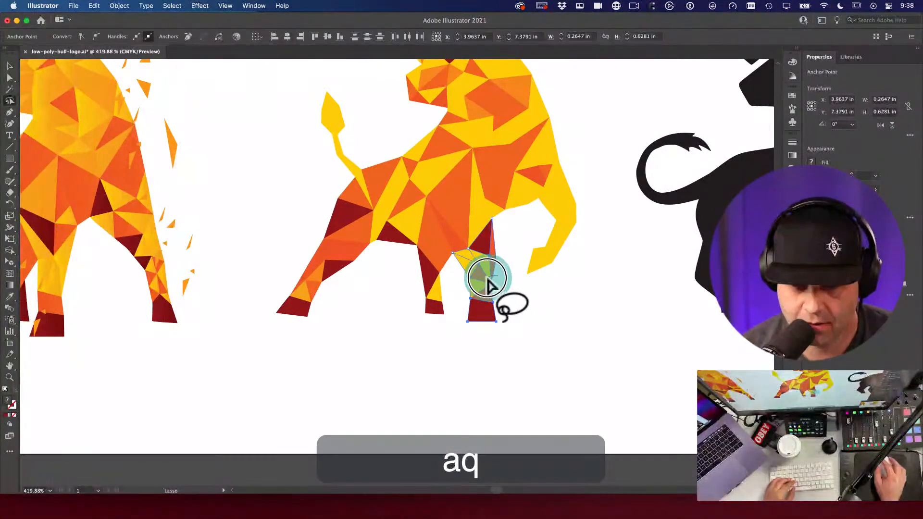
mouse_move(474, 288)
left_mouse_down()
mouse_move(511, 325)
mouse_move(506, 304)
mouse_move(511, 329)
left_mouse_up()
key("a")
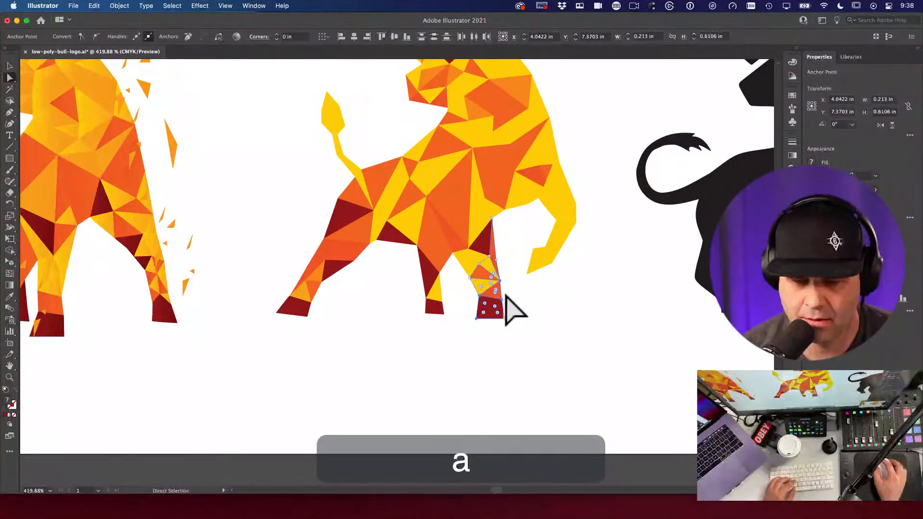
left_click(481, 294)
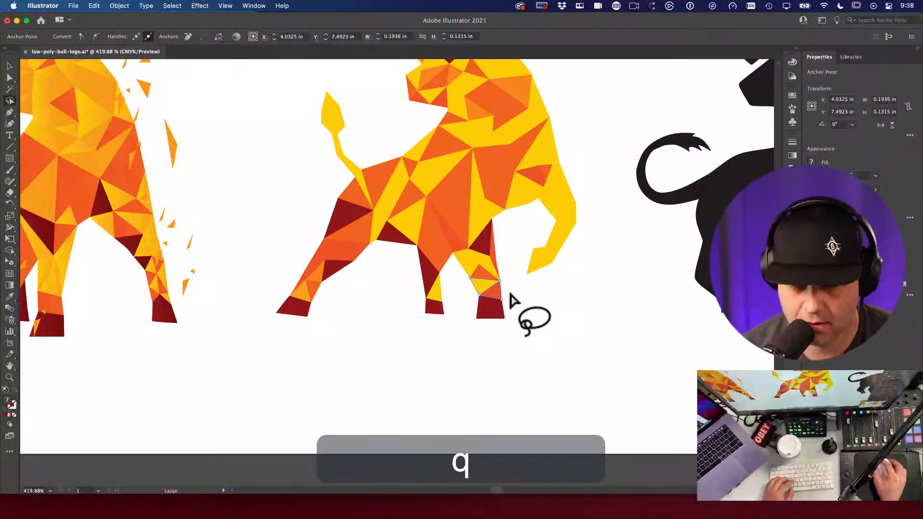
key("a")
mouse_move(506, 328)
left_mouse_down()
mouse_move(507, 310)
mouse_move(512, 320)
left_mouse_up()
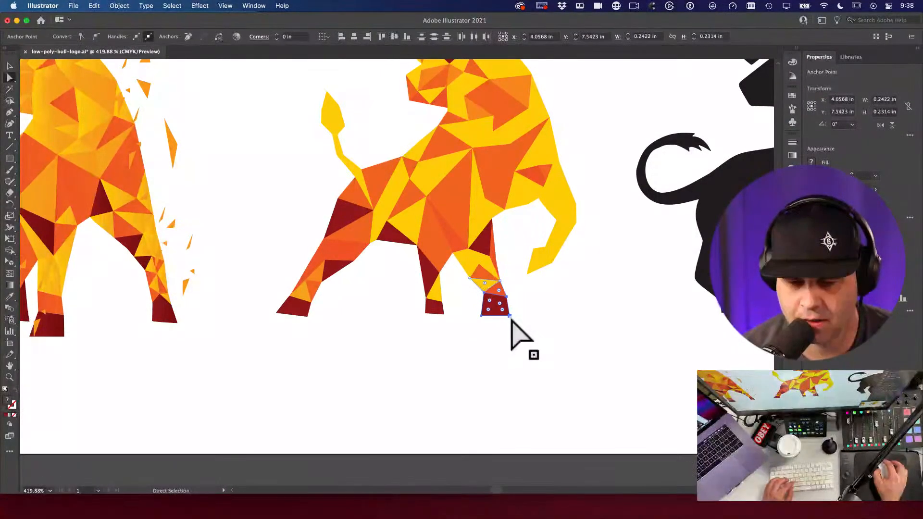
key("a")
left_click_drag(519, 311, 551, 346)
key("space")
left_click(553, 295, "alt+super")
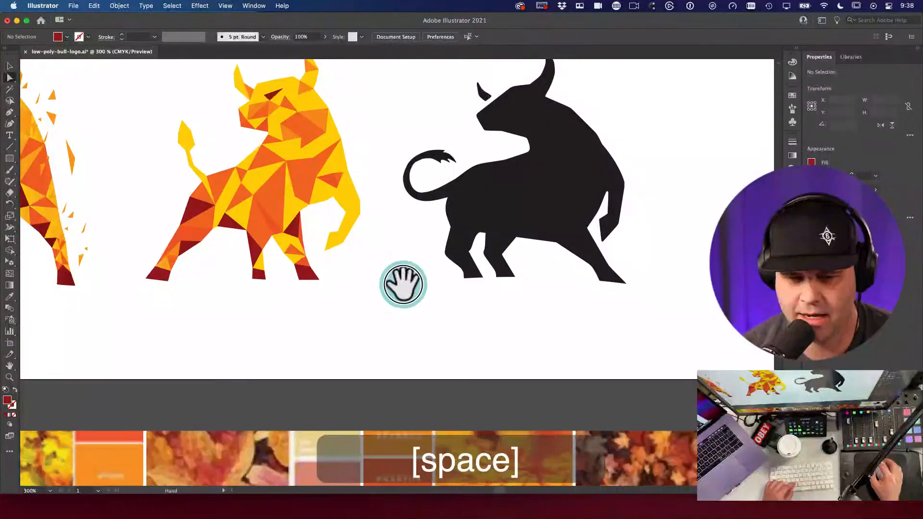
Step: Zoom in on the middle bull and push the lower front leg's corner points down and forward
key("space")
left_click_drag(401, 284, 419, 283)
key("space")
scroll(336, 288, "up", 5)
key("a")
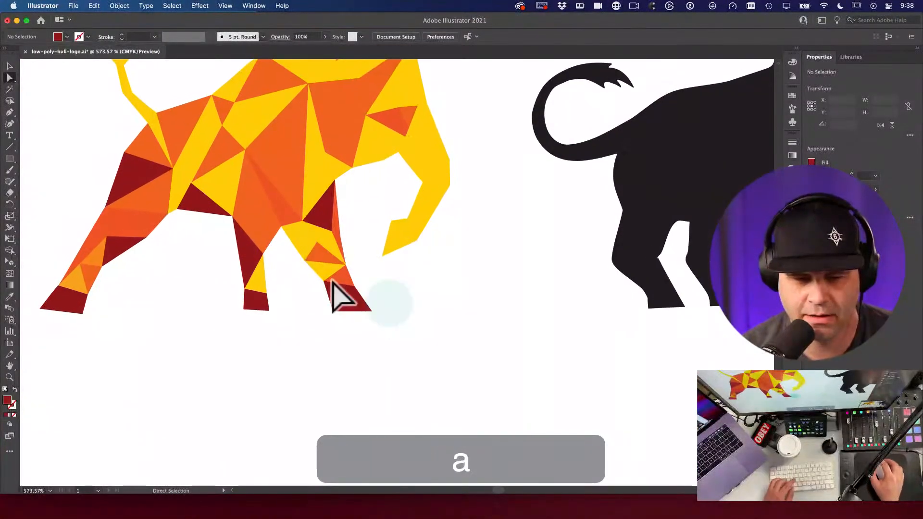
key("q")
mouse_move(292, 260)
left_mouse_down()
mouse_move(288, 251)
mouse_move(319, 241)
mouse_move(289, 264)
mouse_move(304, 262)
left_mouse_up()
key("a")
left_click(305, 262)
key("a")
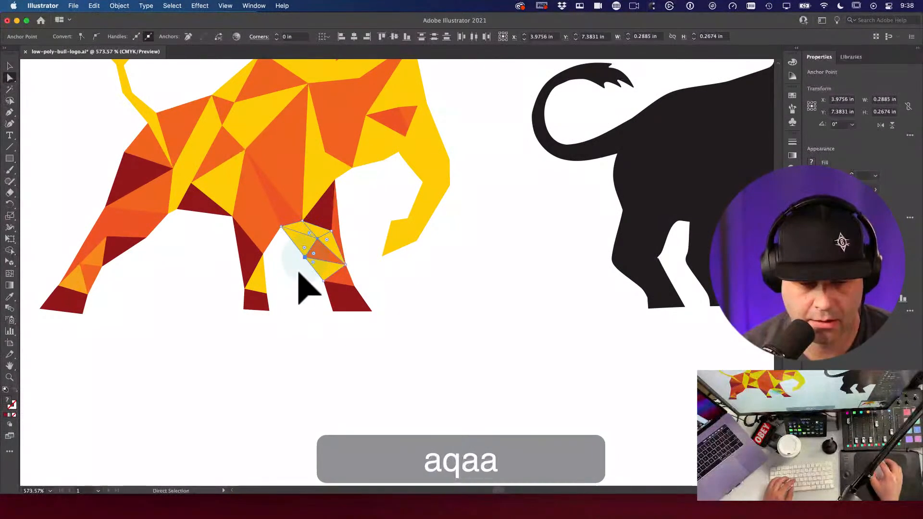
left_click(307, 262)
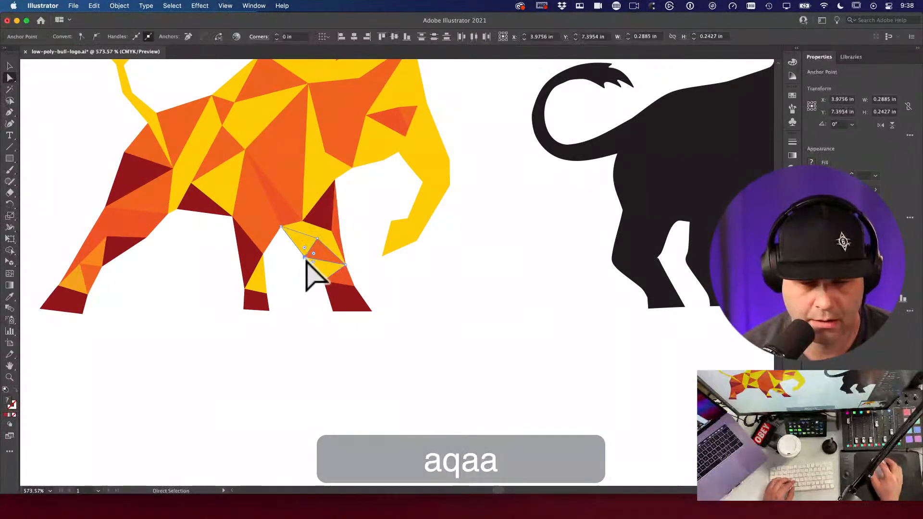
left_click(308, 256)
left_click_drag(300, 290, 381, 309)
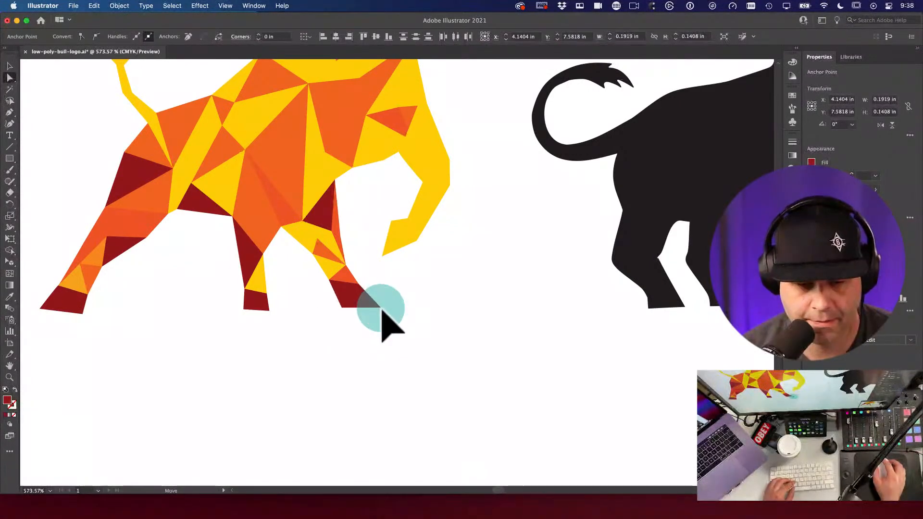
Step: Select individual hoof and leg-tip anchors, undoing an unwanted leg-tip move
key("a")
left_click(360, 318)
left_click(344, 306)
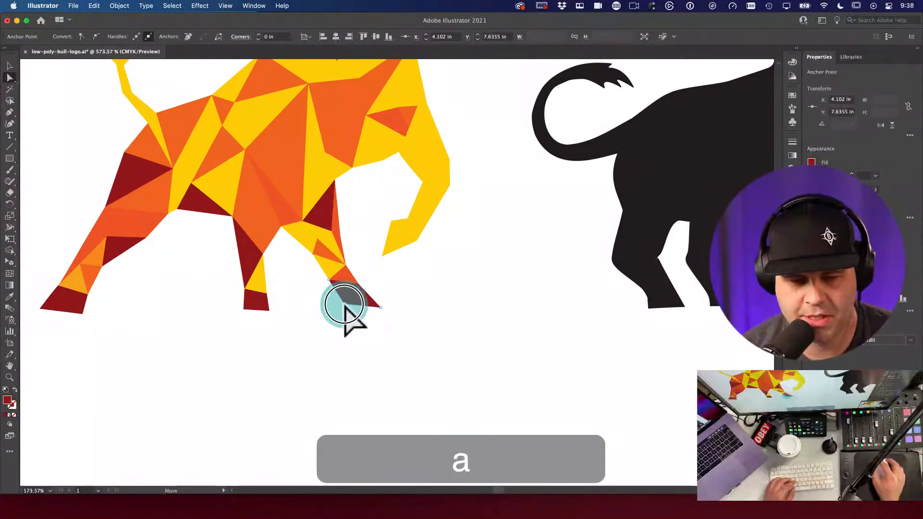
left_click(350, 340)
key("q")
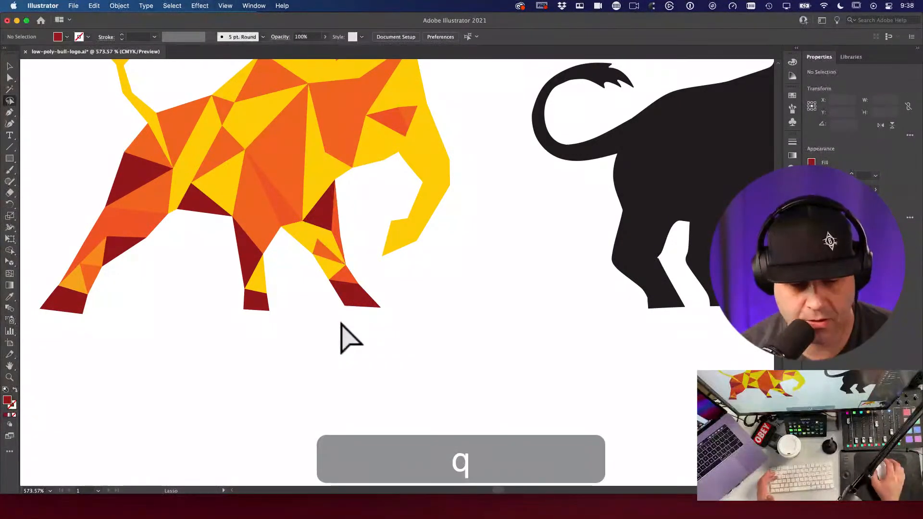
left_click_drag(350, 262, 366, 269)
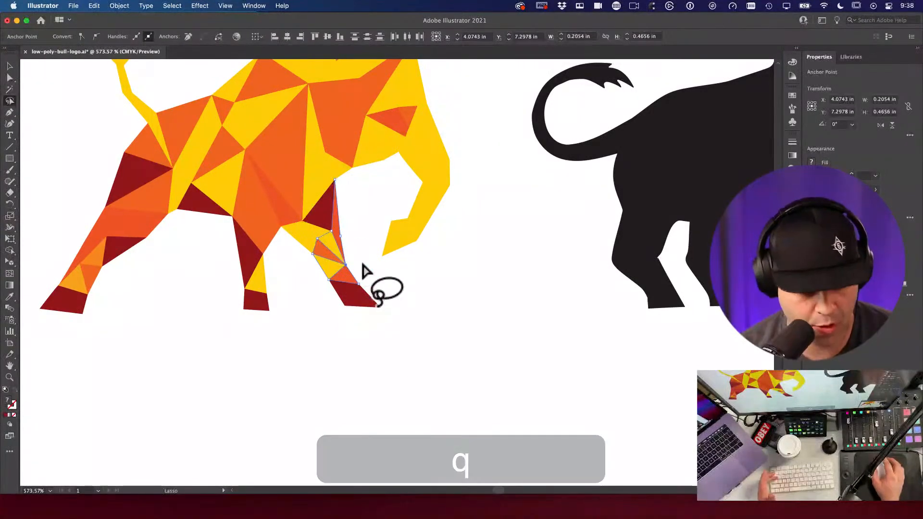
key("a")
left_click(403, 278)
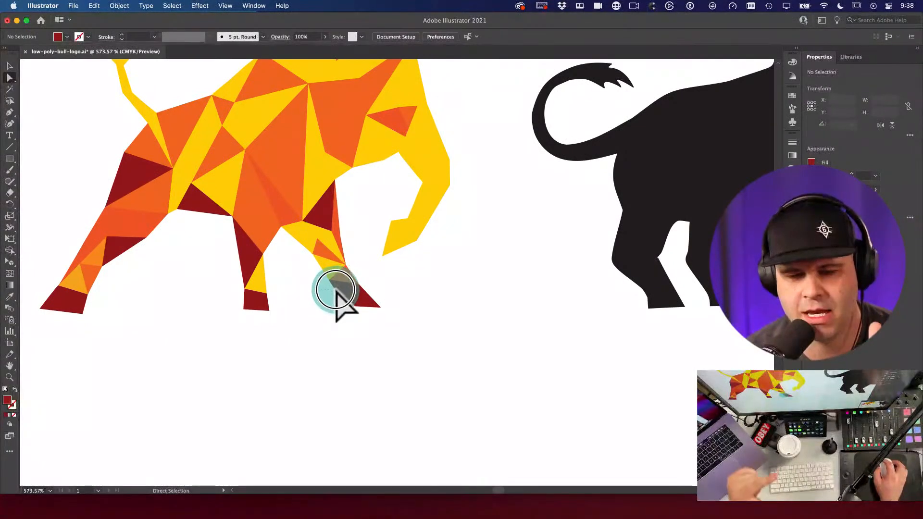
left_click(337, 289)
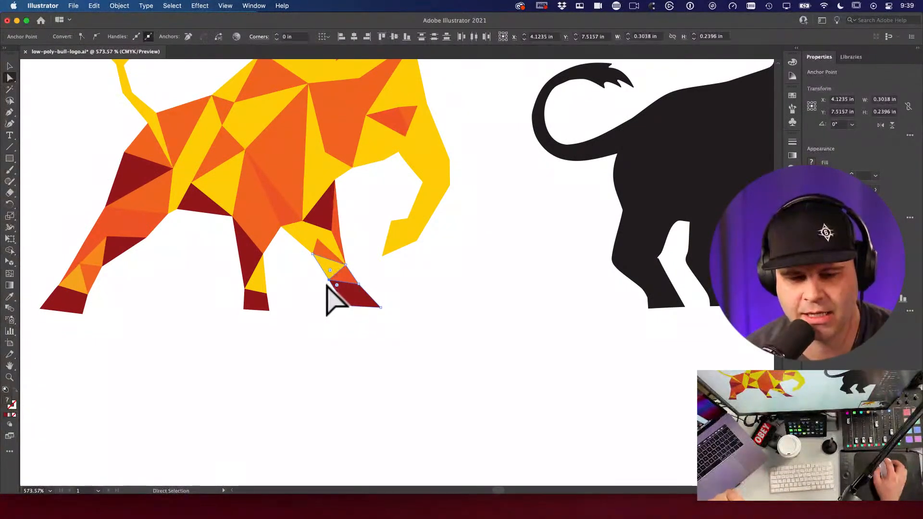
left_click(323, 290)
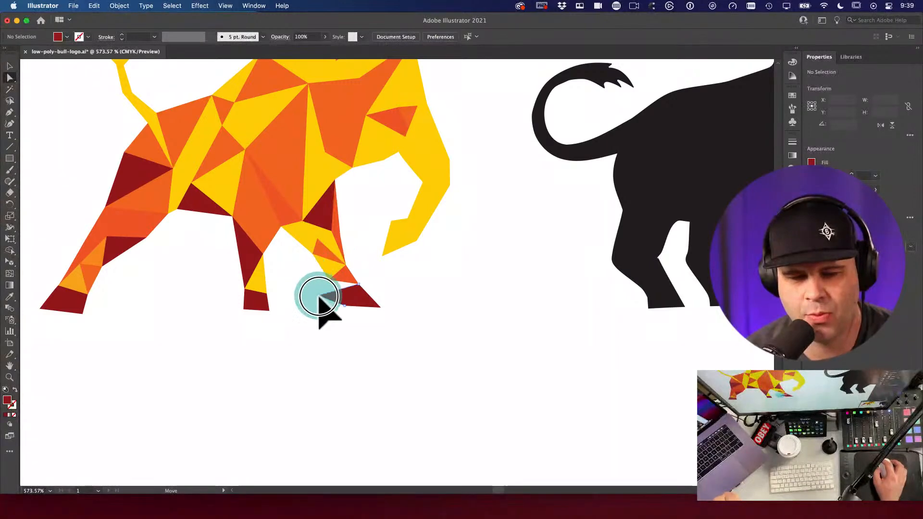
left_click(327, 304)
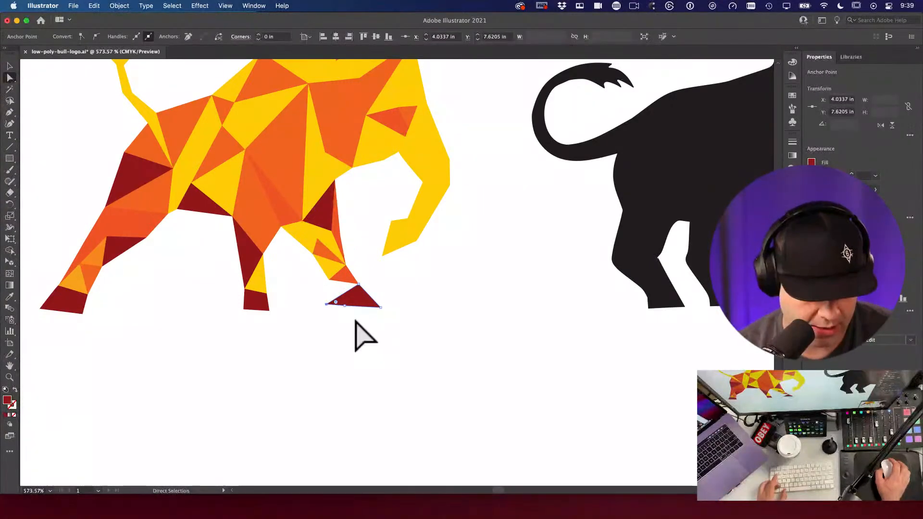
key("super+z")
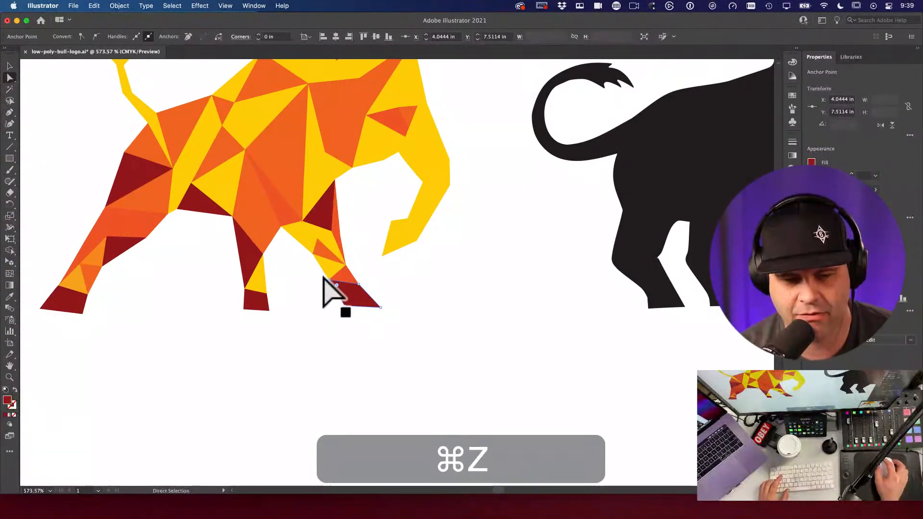
Step: Try moving a corner of the small yellow triangle, undo it, recheck the leg-tip anchors, then zoom out
left_click(329, 269)
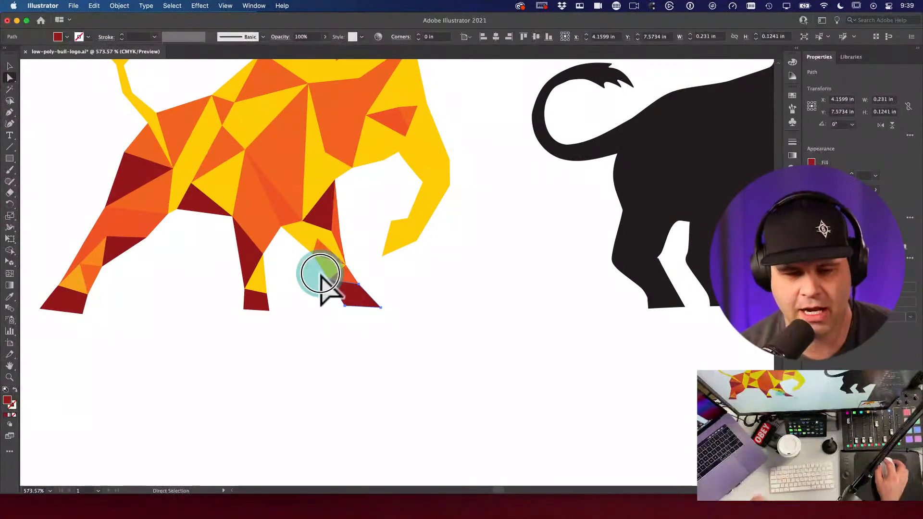
left_click(338, 288)
left_click_drag(323, 288, 301, 298)
key("super+z")
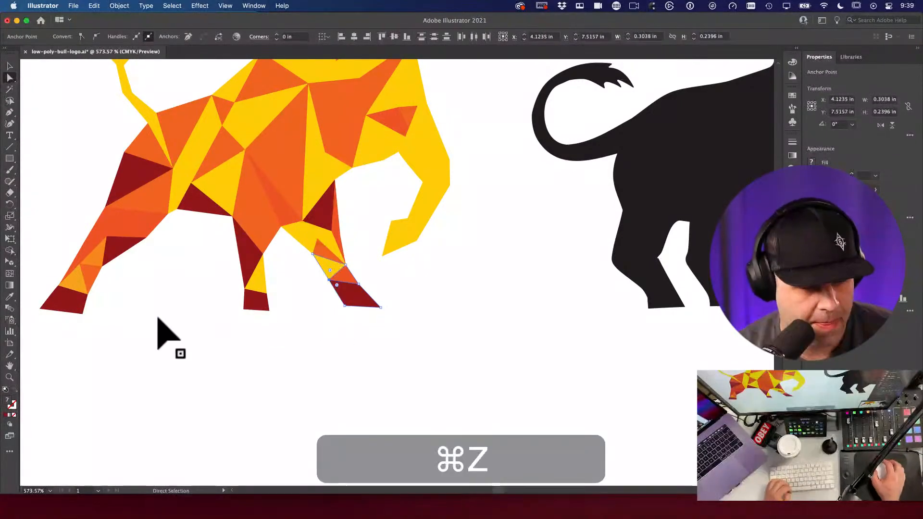
left_click(305, 319)
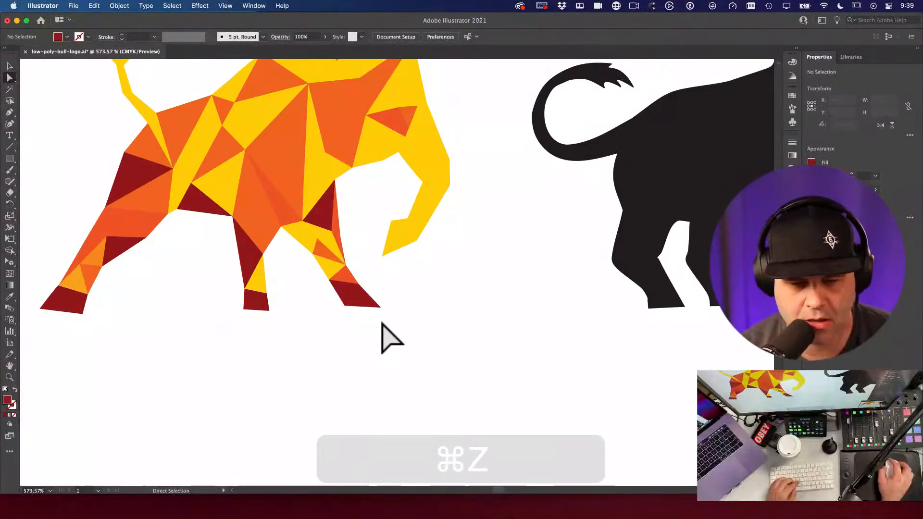
left_click(352, 259)
left_click(342, 269)
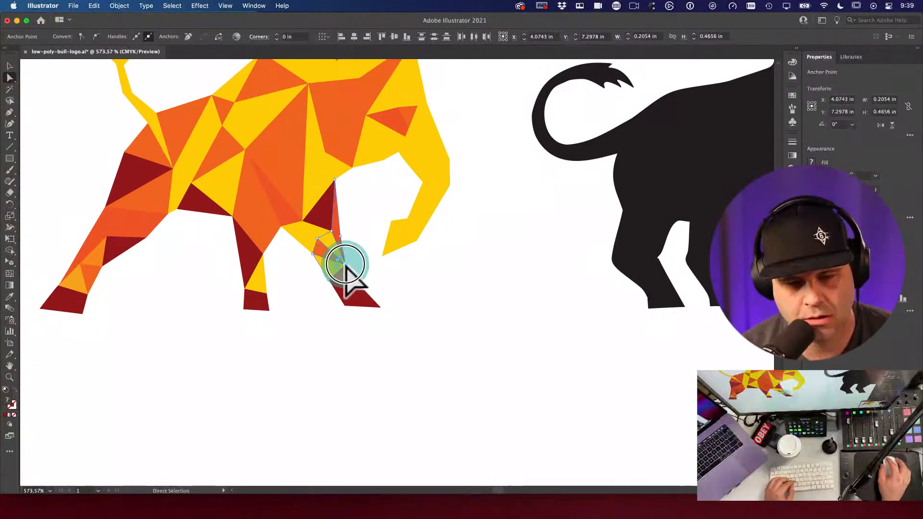
left_click(357, 287)
left_click(358, 285)
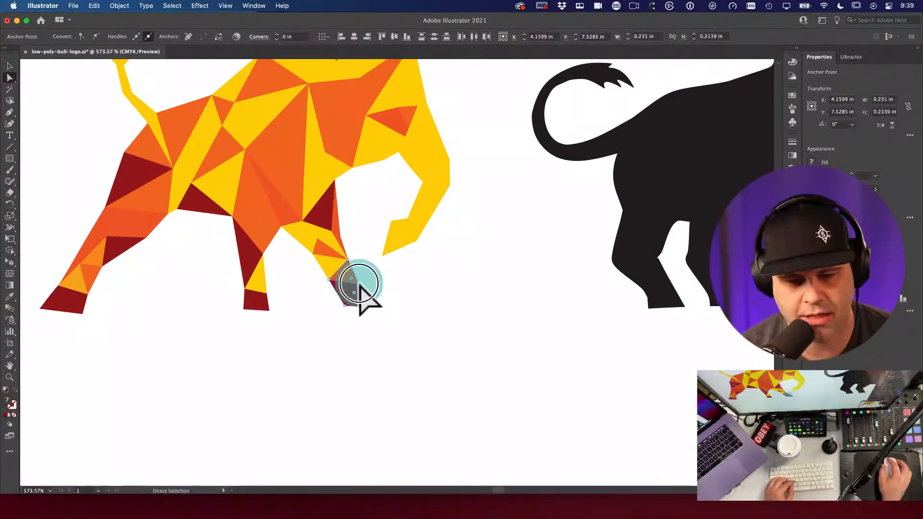
left_click(398, 330)
left_click(435, 290, "alt+super")
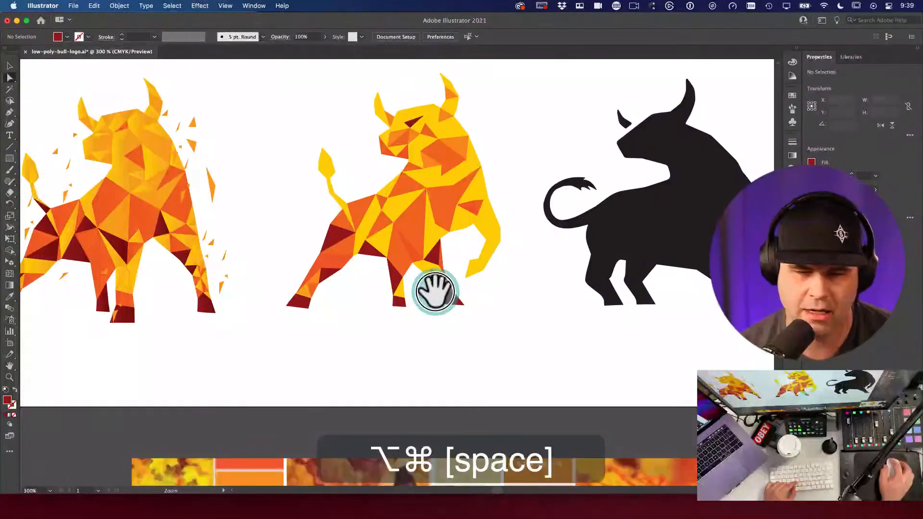
Step: Zoom out to the three bulls, then zoom in on the middle bull's legs
left_click(442, 290, "alt+super")
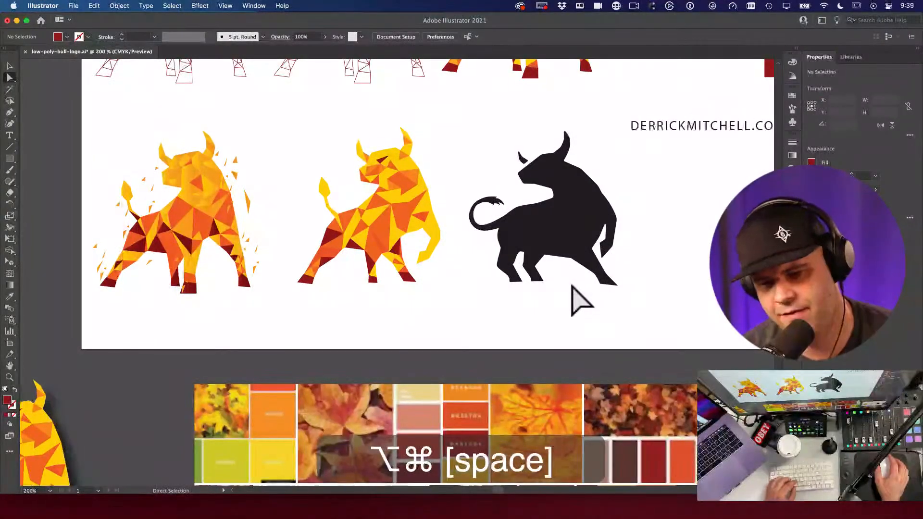
left_click_drag(417, 231, 529, 350)
key("a")
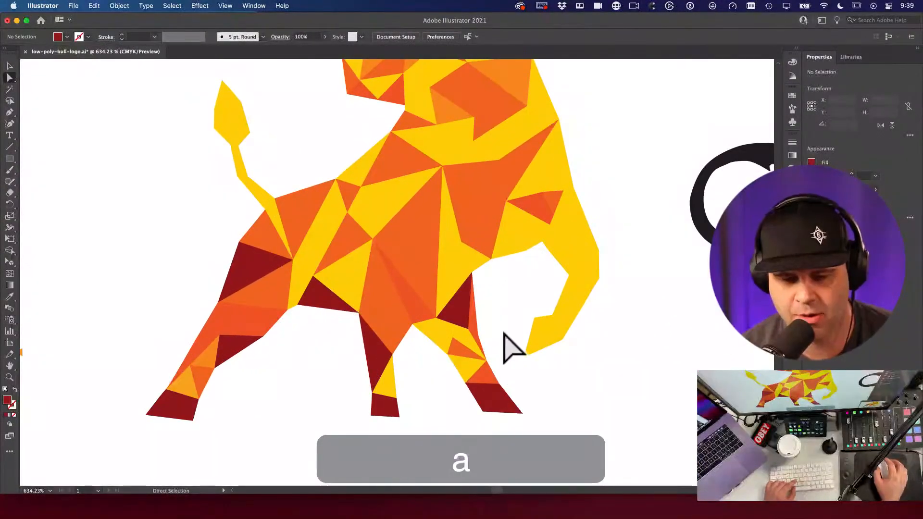
left_click(505, 321, "alt+super")
left_click(504, 325, "alt+super")
left_click_drag(438, 274, 367, 217)
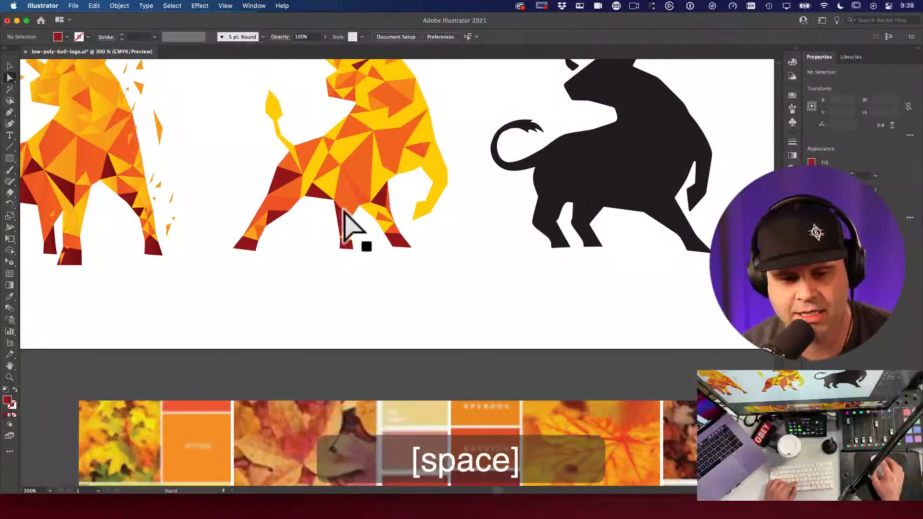
left_click_drag(344, 210, 387, 241)
Step: Try the dark red fill on the orange triangle between the legs, then revert it to orange
left_click(343, 176)
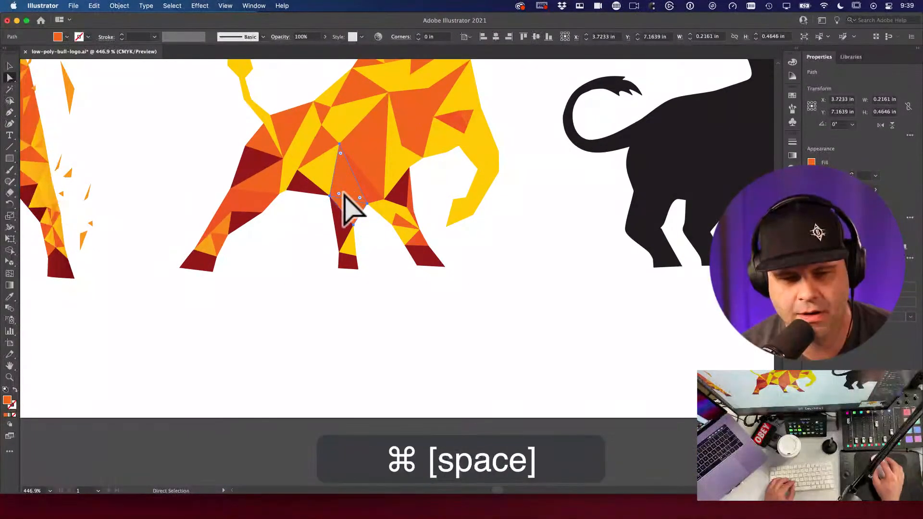
left_click(309, 229)
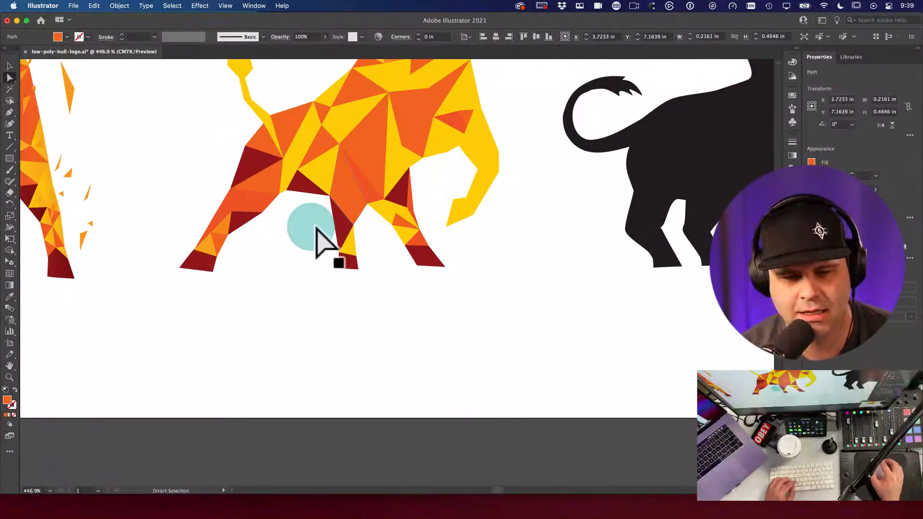
key("a")
left_click(355, 219)
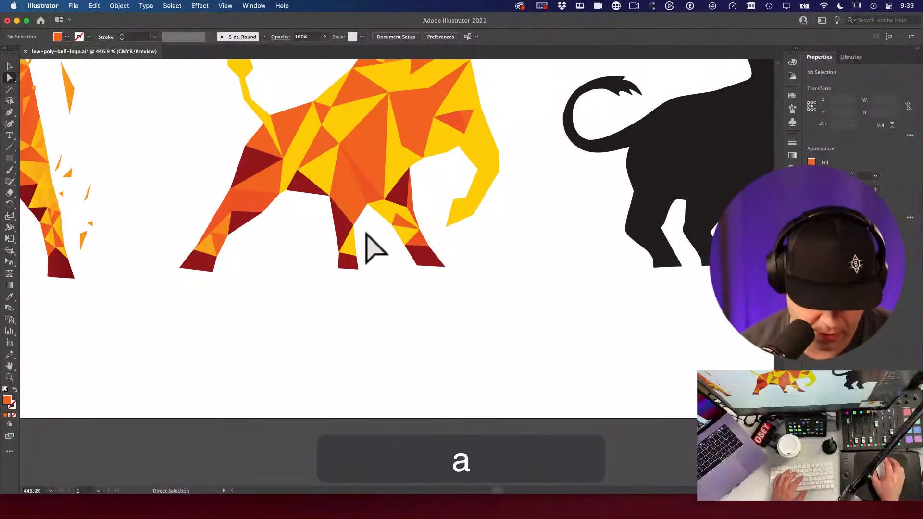
key("i")
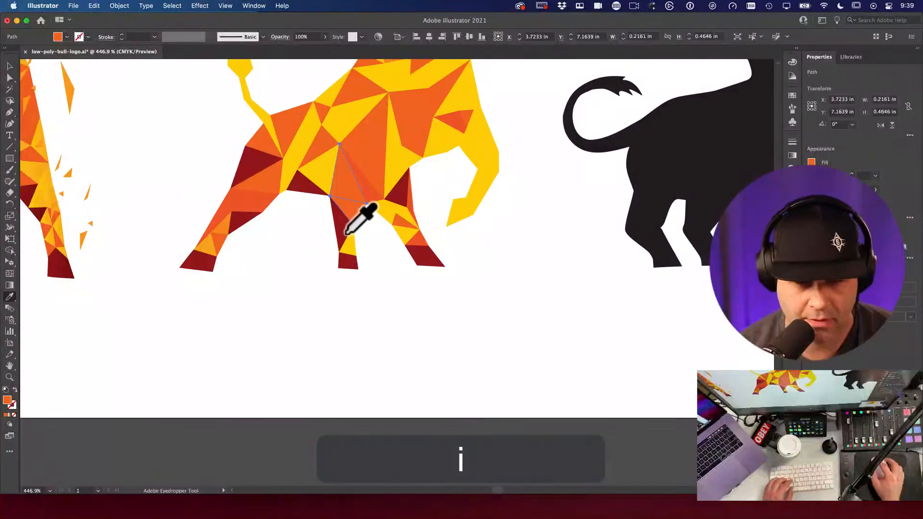
left_click(355, 226)
key("super+z")
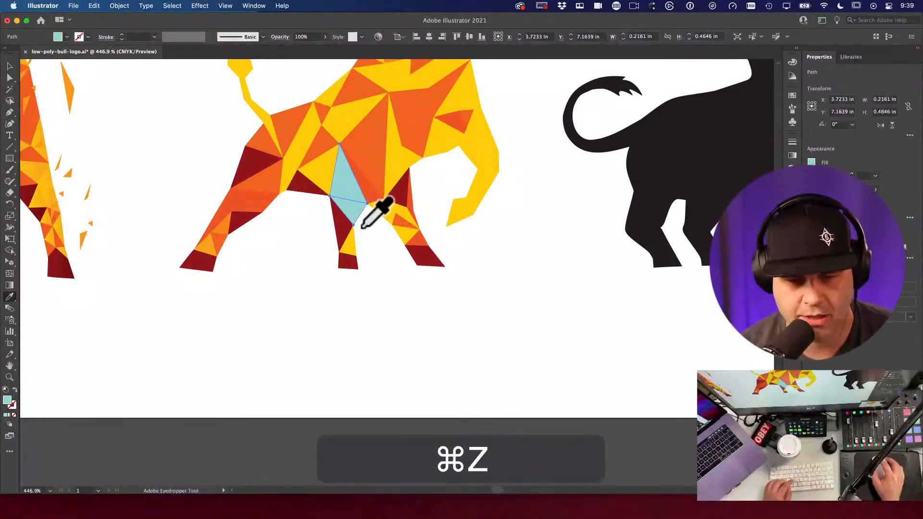
Step: Select the orange triangle above the front leg and magnify the view around it
key("v")
key("a")
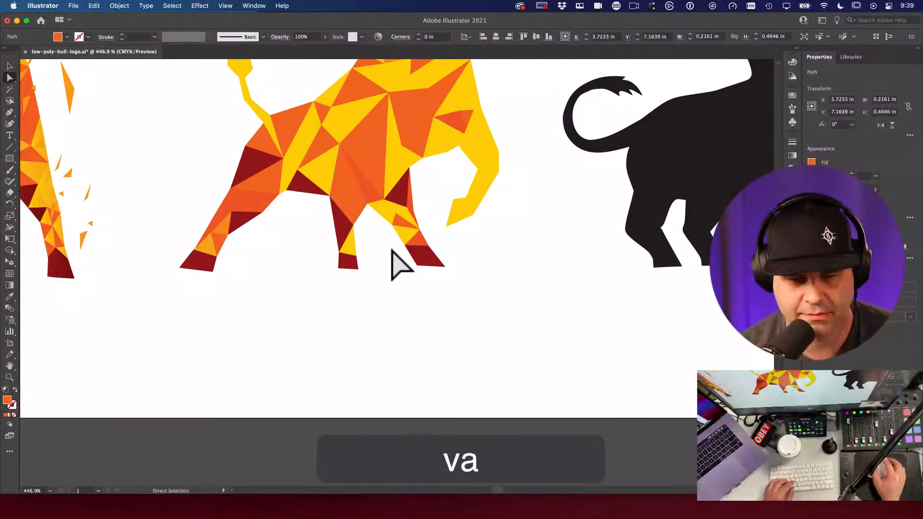
left_click(391, 263)
key("a")
left_click(352, 211)
key("a")
key("space")
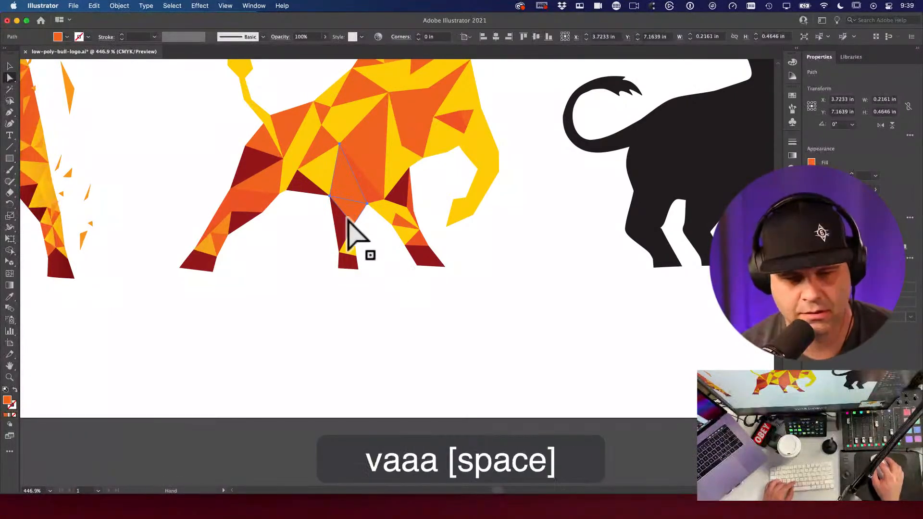
left_click_drag(345, 215, 518, 389)
Step: Try dragging the orange triangle's lower corner to new positions with Direct Selection
key("a")
left_click(437, 212)
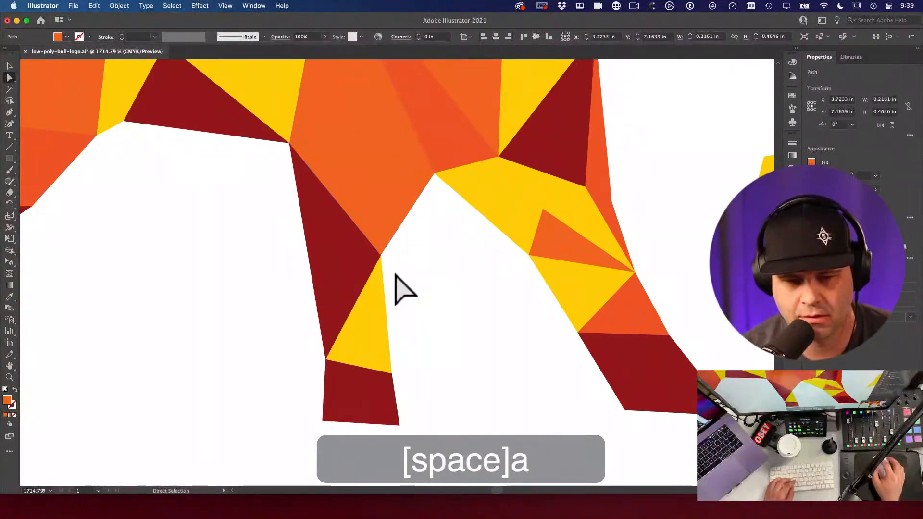
left_click_drag(380, 257, 350, 158)
key("super+z")
Step: Undo the corner moves, reselect the orange triangle and delete it
key("super+z")
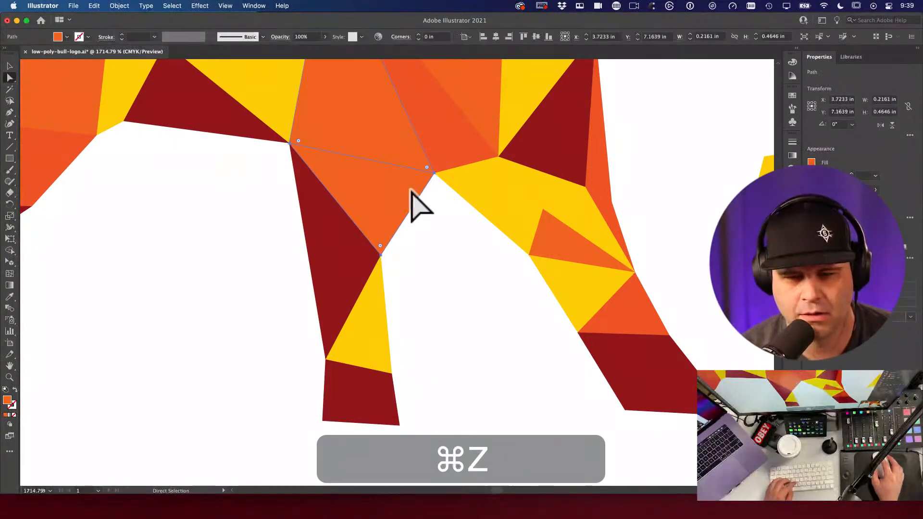
key("p")
key("a")
left_click(435, 174)
left_click_drag(435, 174, 399, 369)
key("super+z")
left_click(432, 172)
key("super+z")
key("space")
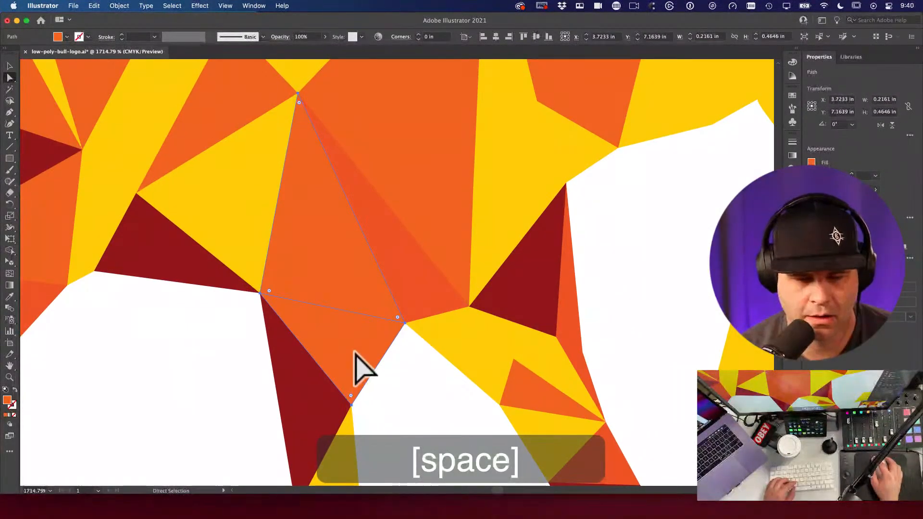
key("BackSpace")
Step: Draw a triangle with the Pen tool spanning the gap's top and lower corners
key("p")
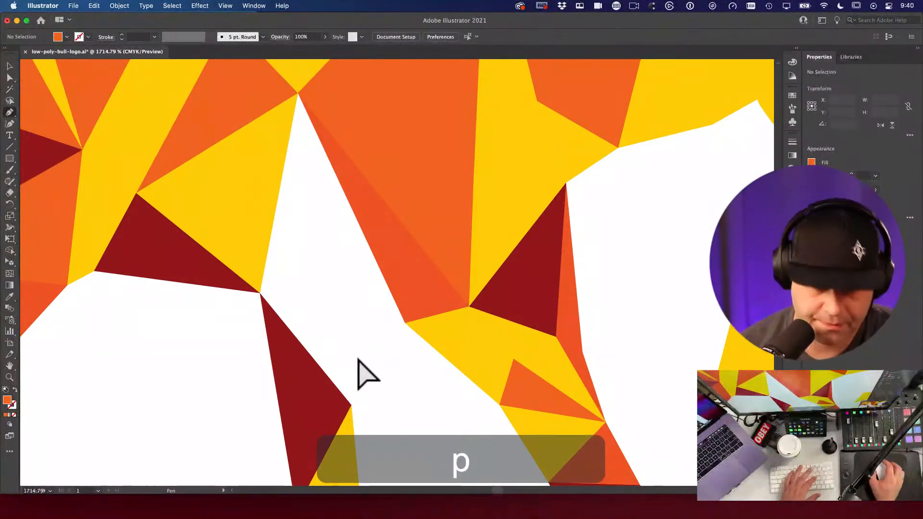
left_click(298, 93)
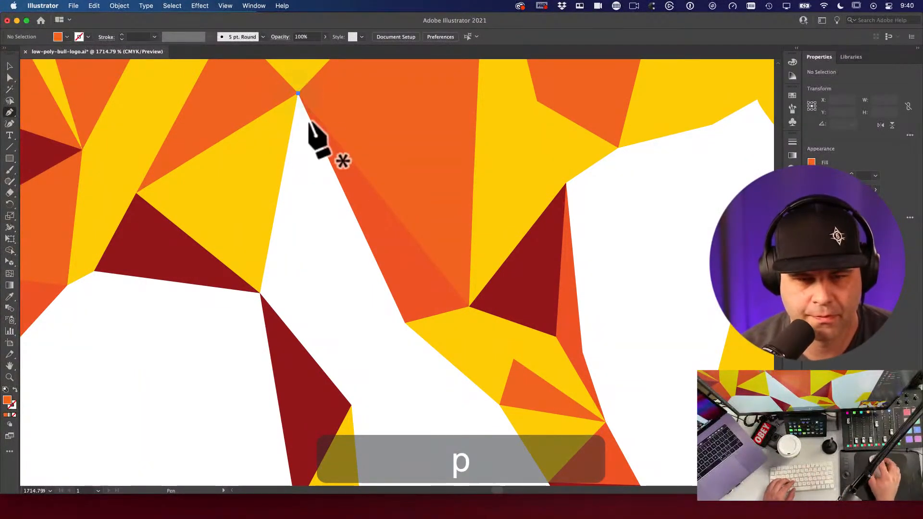
left_click(404, 322)
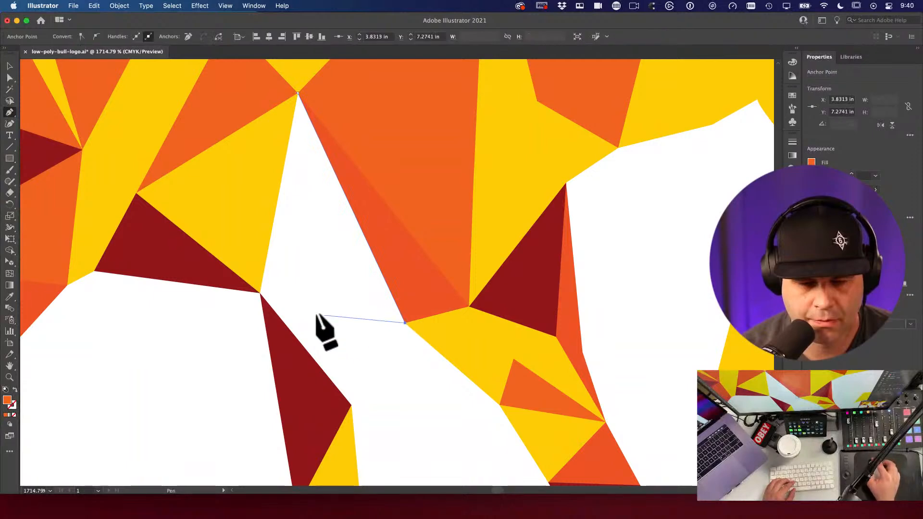
left_click(260, 293)
key("a")
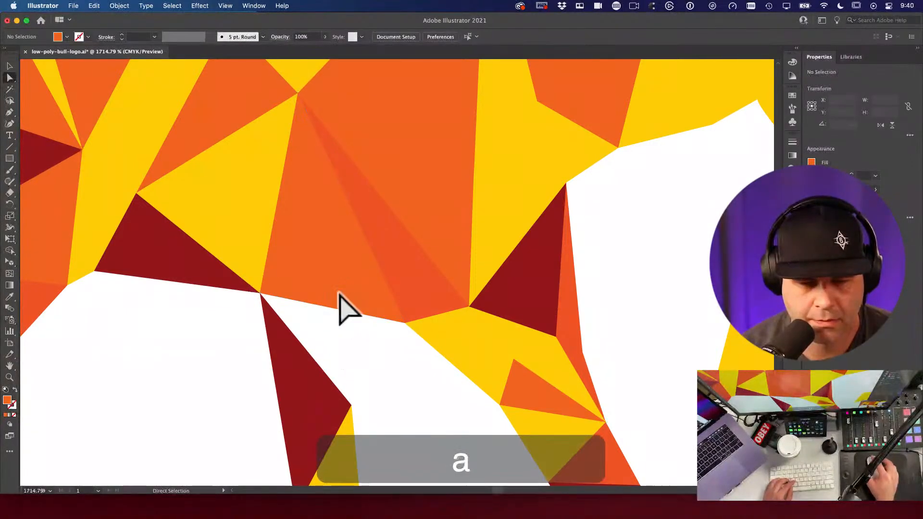
key("space")
left_click_drag(377, 383, 353, 309)
Step: Draw a triangle from the body corner to the top of the leg and the left leg-body joint
key("p")
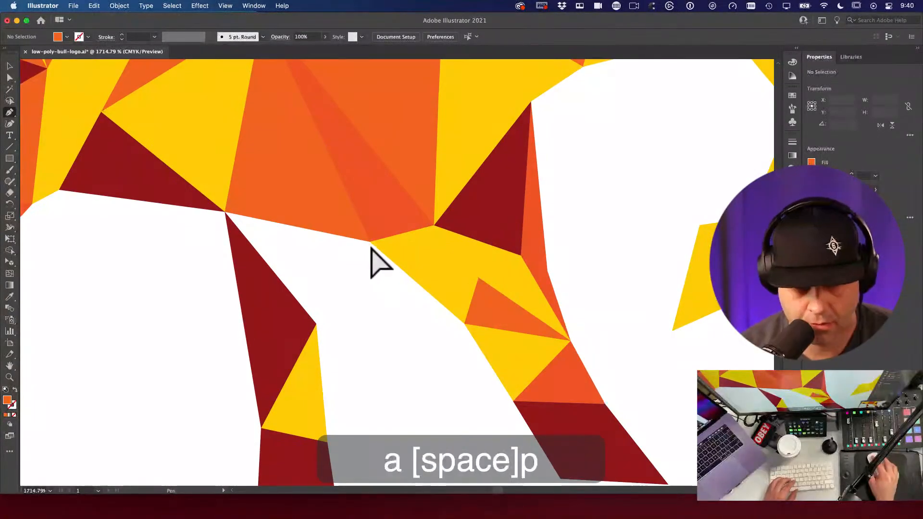
left_click(370, 240)
left_click(316, 323)
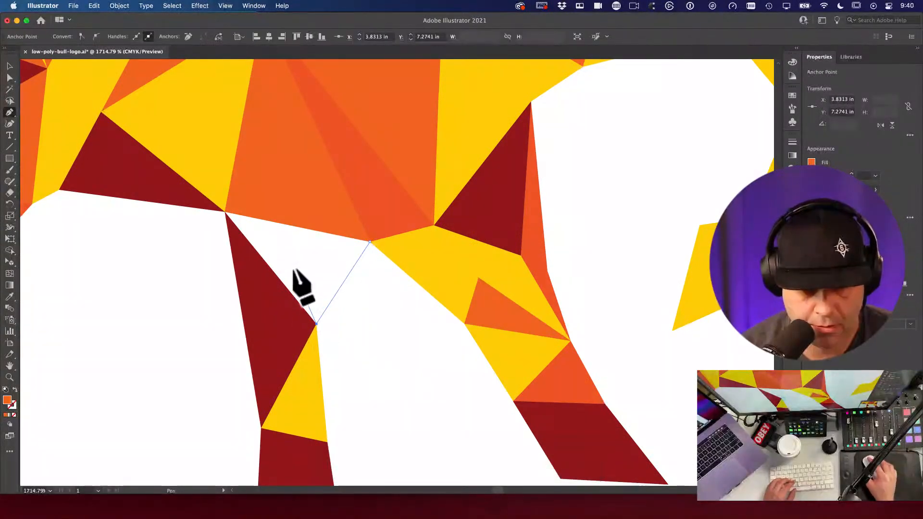
left_click(227, 212)
left_click(370, 240)
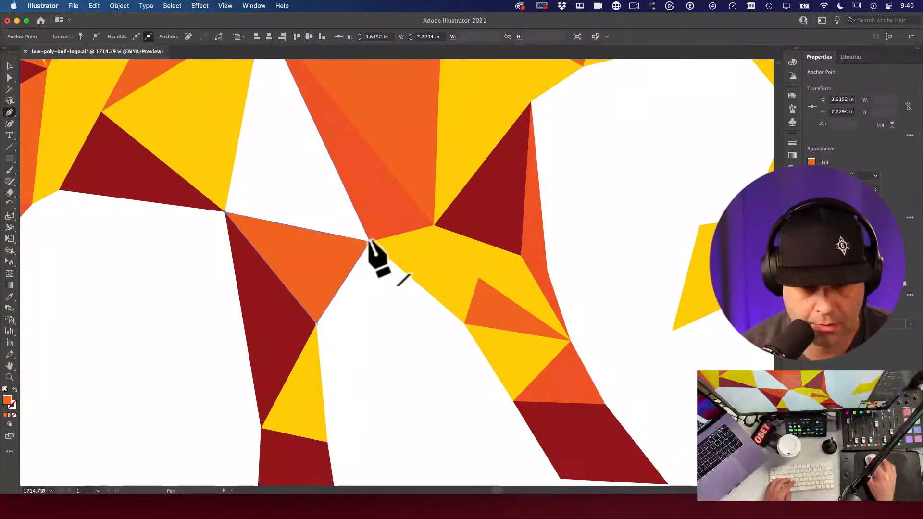
Step: Test shifting the new triangle, undo the moves, and lock it in place with Cmd+2
key("a")
left_click_drag(313, 272, 367, 340)
key("super+z")
key("super+z")
key("super+z")
key("super+z")
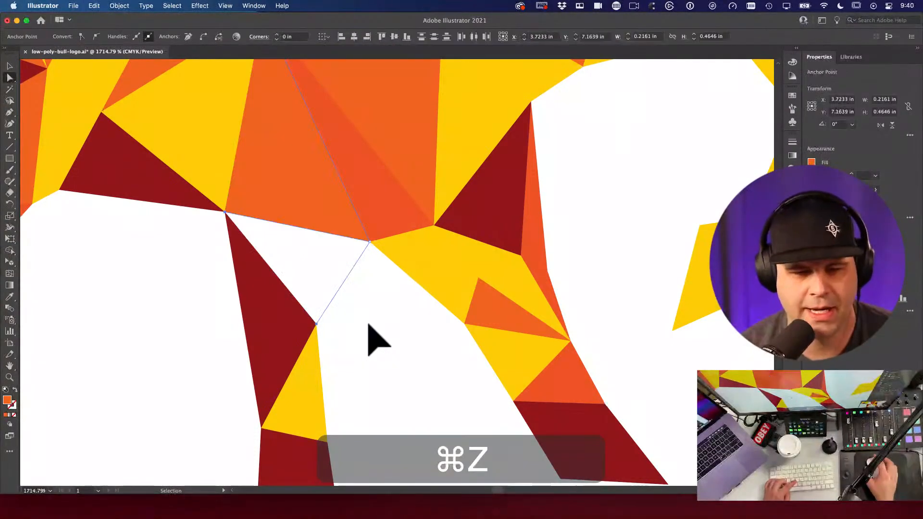
key("super+shift+z")
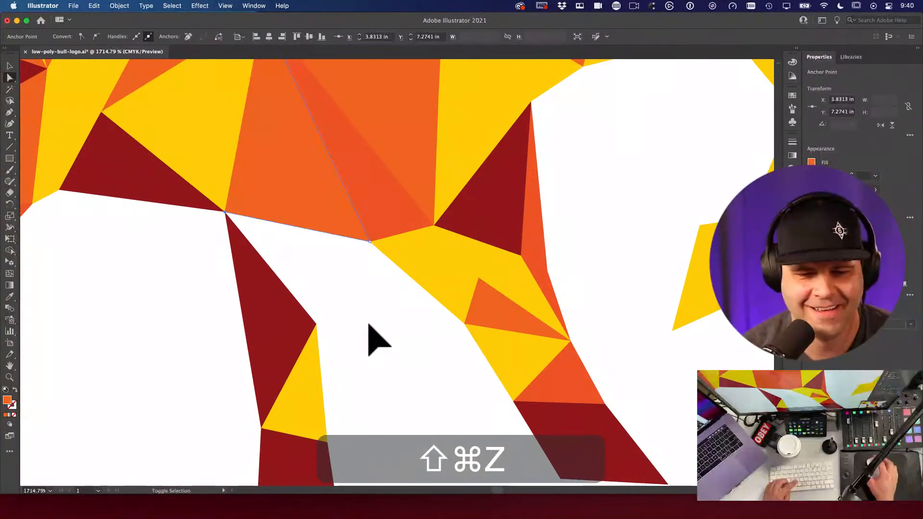
key("a")
left_click_drag(329, 217, 277, 275)
key("super+z")
key("super+2")
left_click(370, 278)
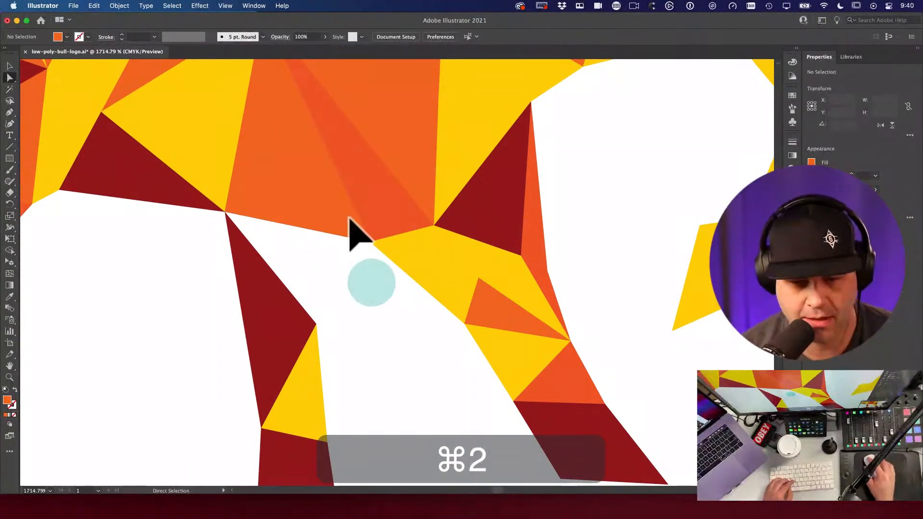
Step: Draw another triangle on the same corners and give it the leg's sampled dark red fill
key("p")
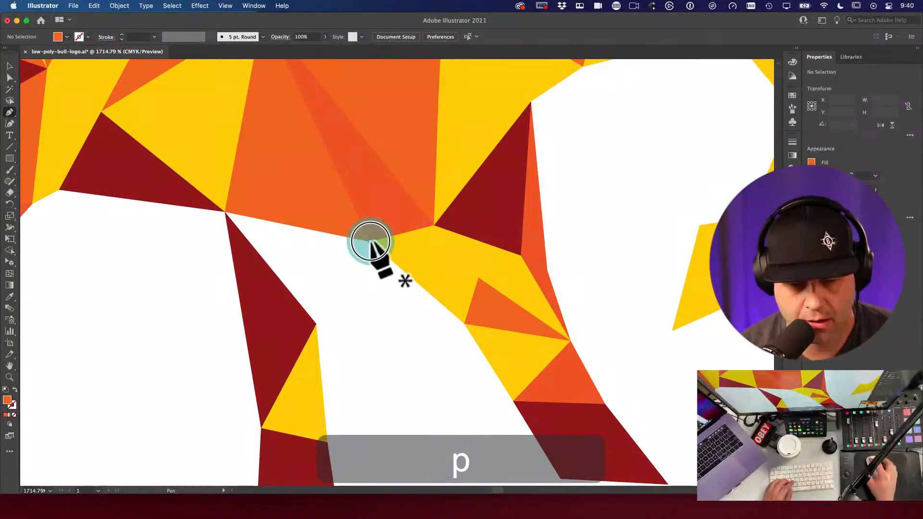
left_click(370, 241)
left_click(316, 323)
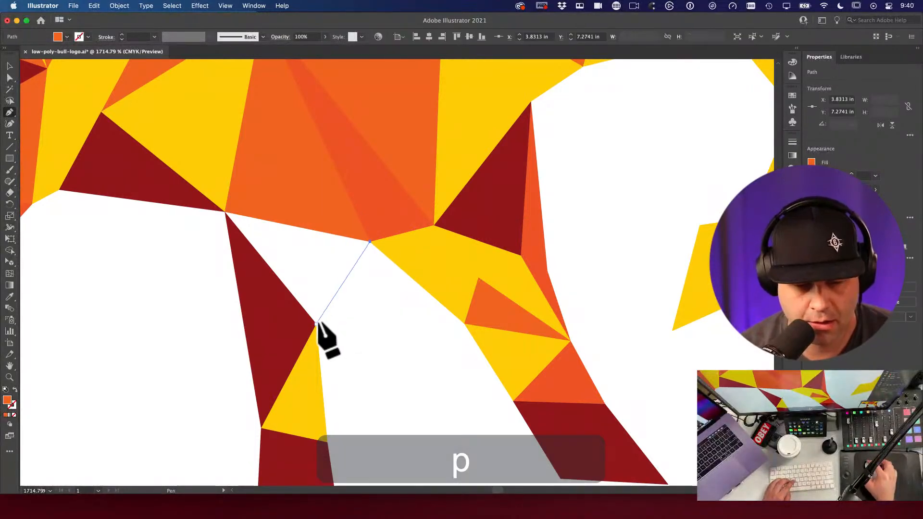
left_click(225, 212)
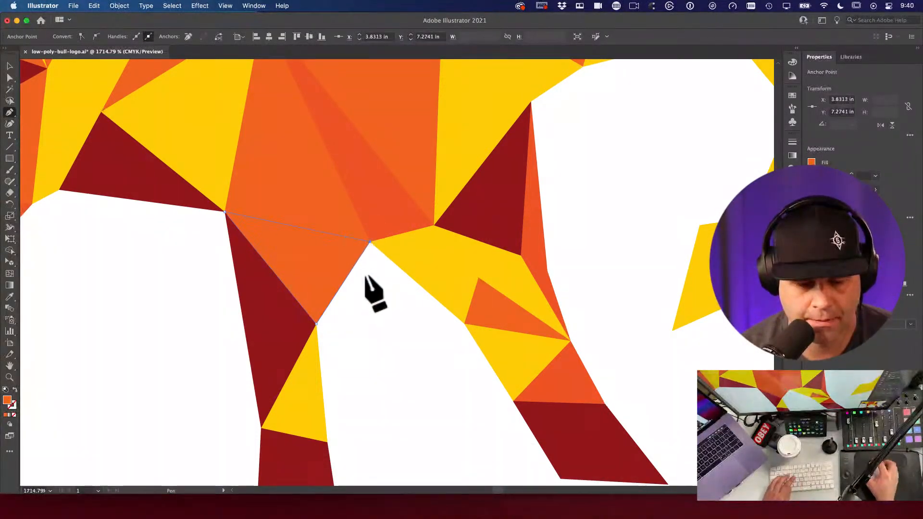
key("a")
key("i")
left_click(263, 286)
Step: Adjust the new triangle's fill to a darker red in the Color Picker, then zoom out
key("v")
key("a")
left_click(258, 328)
key("space")
left_click_drag(259, 331, 244, 312)
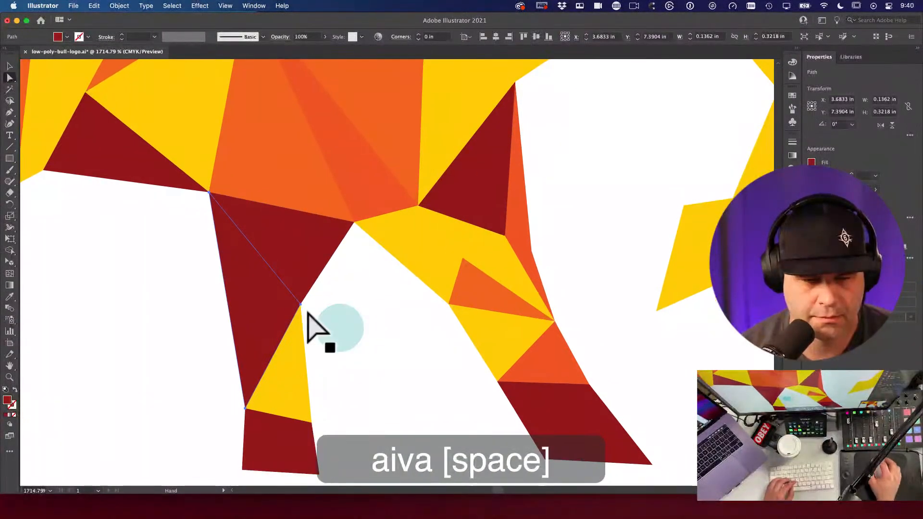
double_click(7, 400)
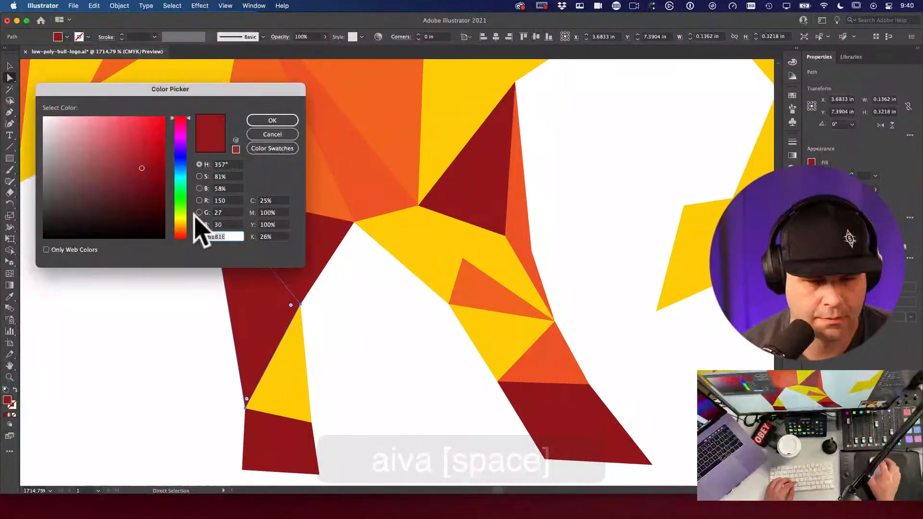
left_click(146, 181)
left_click(273, 120)
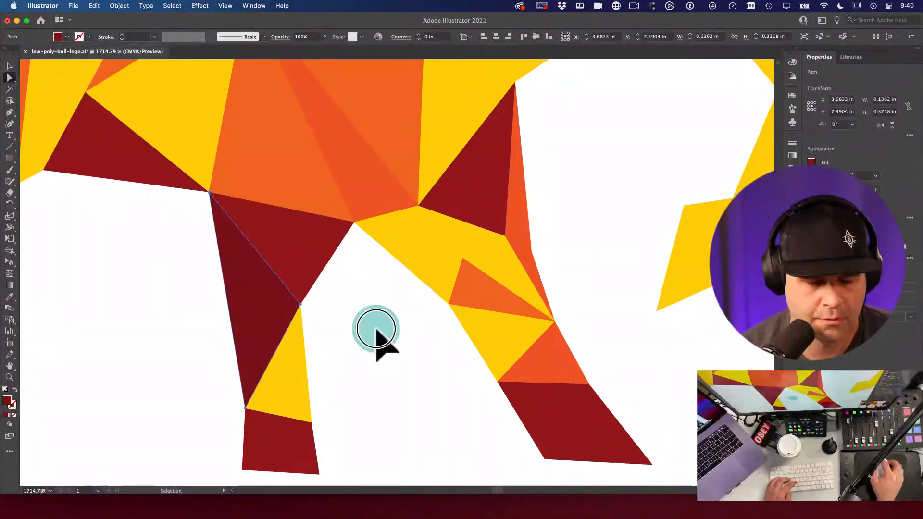
key("v")
left_click(347, 305)
left_click(350, 285, "alt+super")
left_click(250, 341, "alt+super")
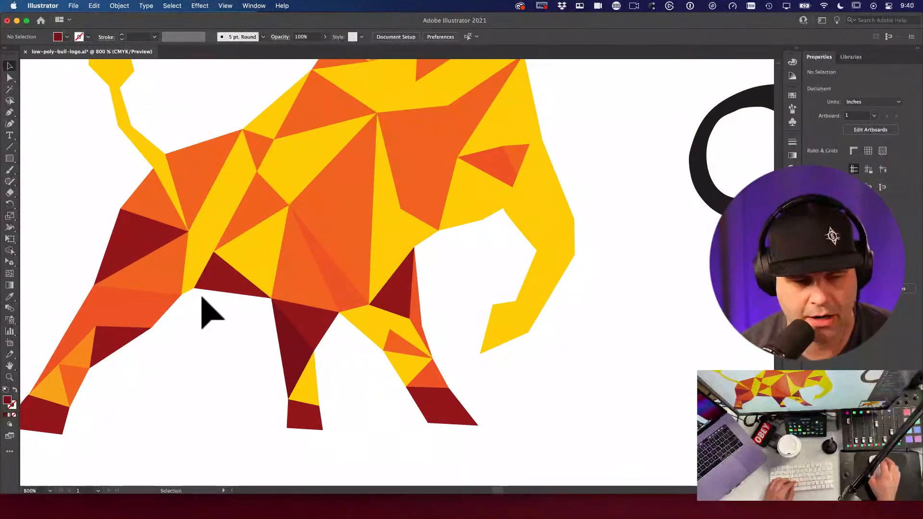
Step: Box-select anchors around the front leg and move them to reshape the leg
left_click_drag(249, 304, 190, 303)
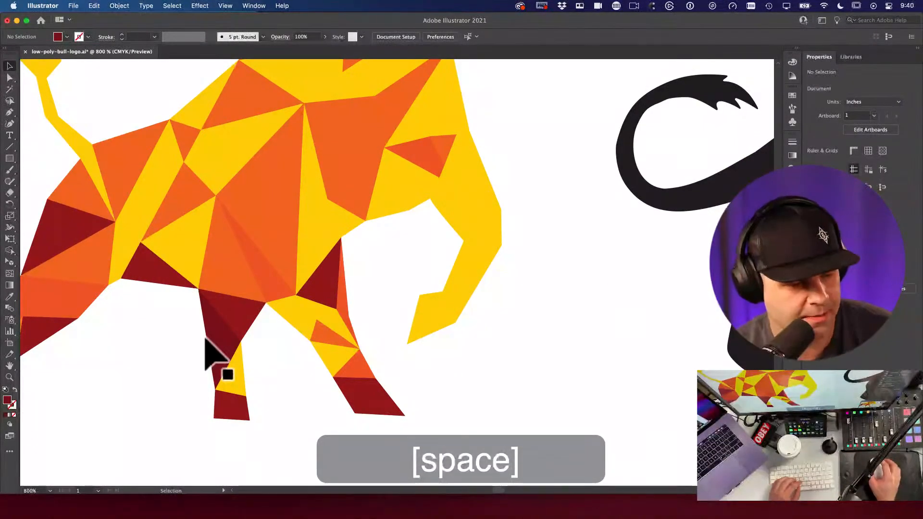
left_click(339, 360)
left_click_drag(258, 371, 298, 366)
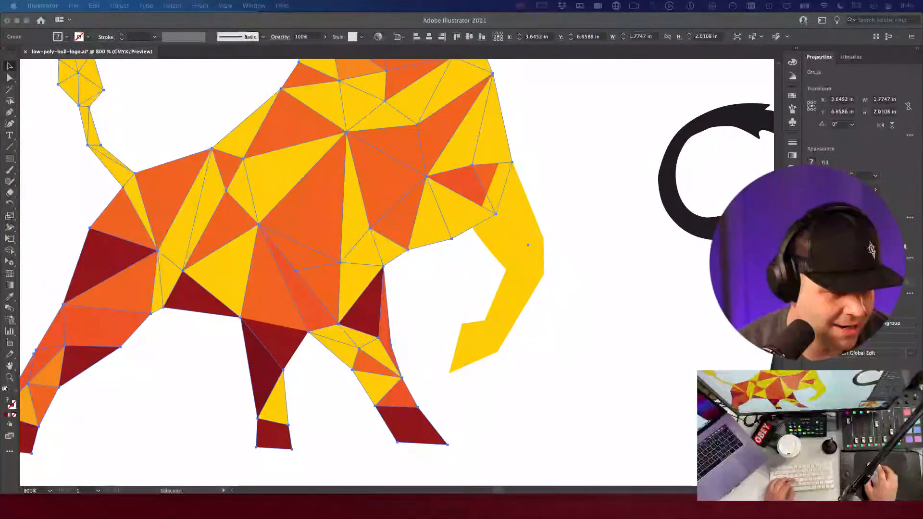
left_click(430, 310)
key("a")
mouse_move(419, 297)
left_mouse_down()
mouse_move(369, 261)
mouse_move(431, 292)
left_mouse_up()
left_click_drag(406, 257, 412, 264)
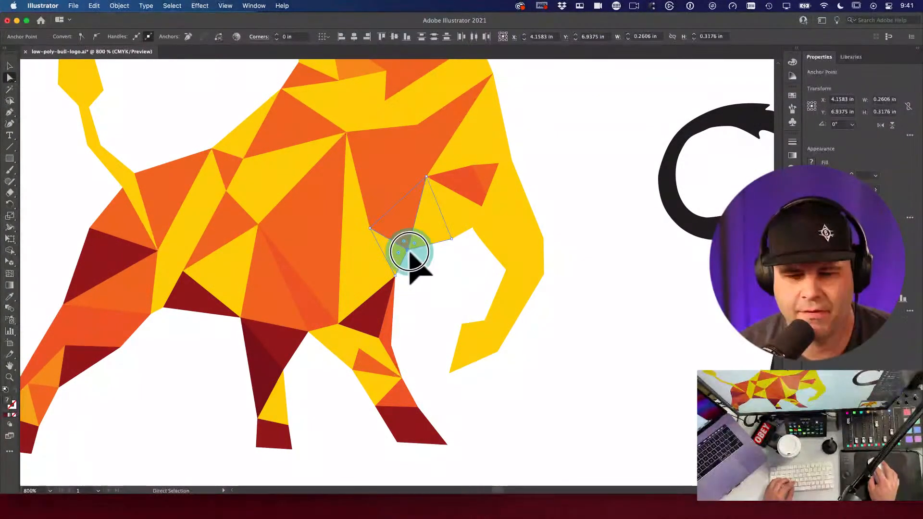
left_click(454, 303)
Step: Compare against the black silhouette and move the dark-red triangle's top corner
key("super+minus")
key("super+minus")
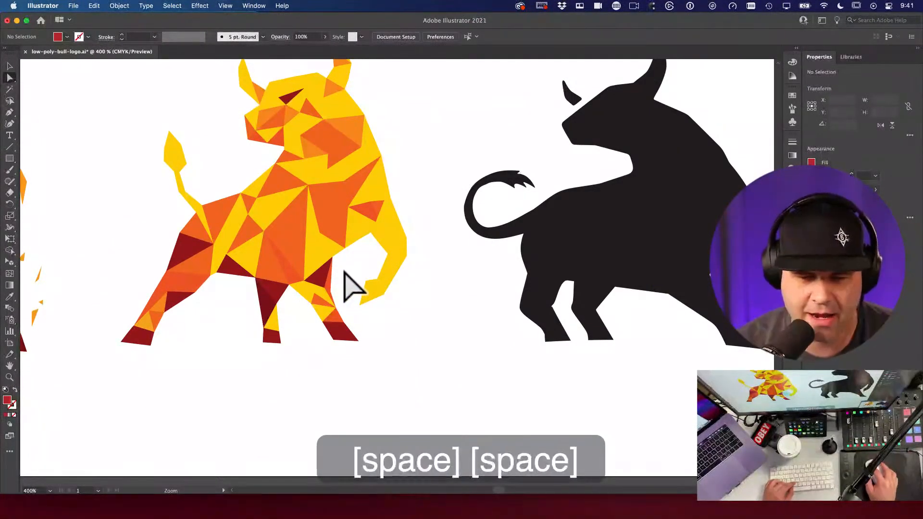
left_click_drag(350, 284, 383, 262)
left_click_drag(422, 303, 335, 253)
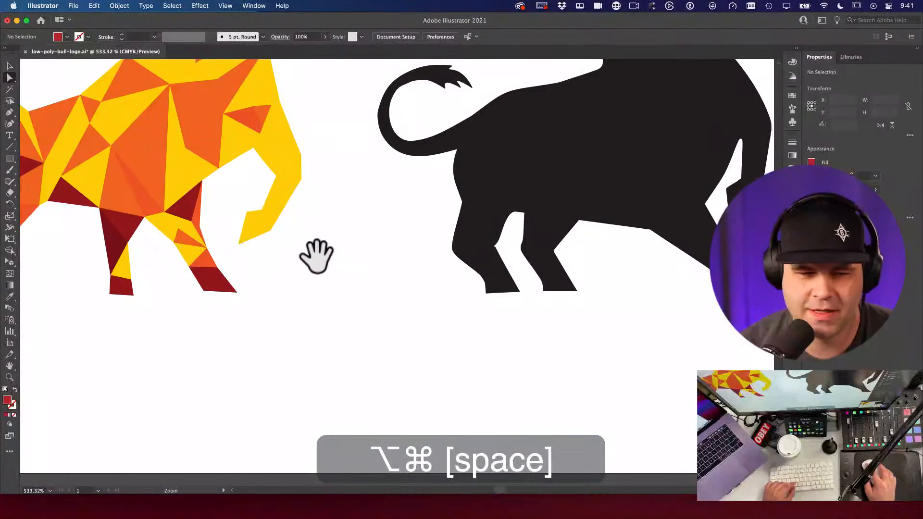
mouse_move(222, 239)
left_mouse_down()
mouse_move(264, 235)
mouse_move(299, 253)
mouse_move(323, 241)
left_mouse_up()
key("q")
key("a")
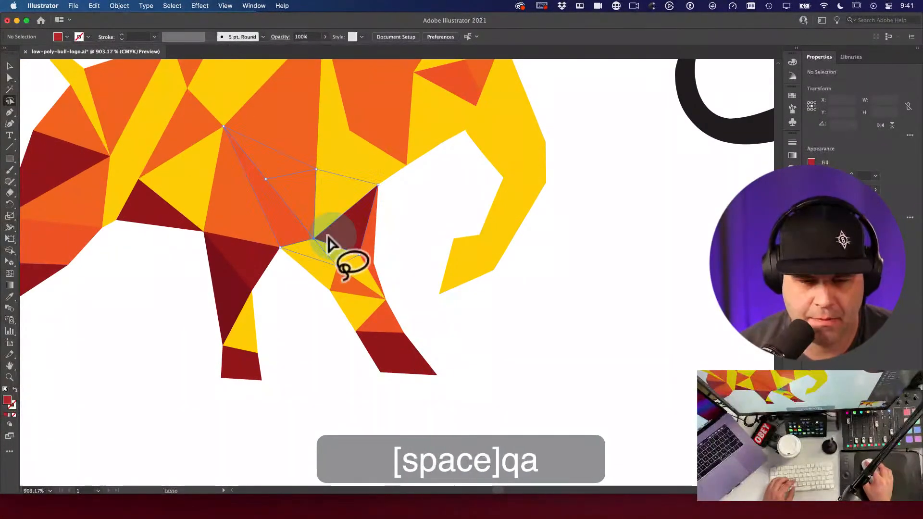
left_click(432, 257)
key("a")
left_click(370, 186)
left_click_drag(377, 196, 392, 191)
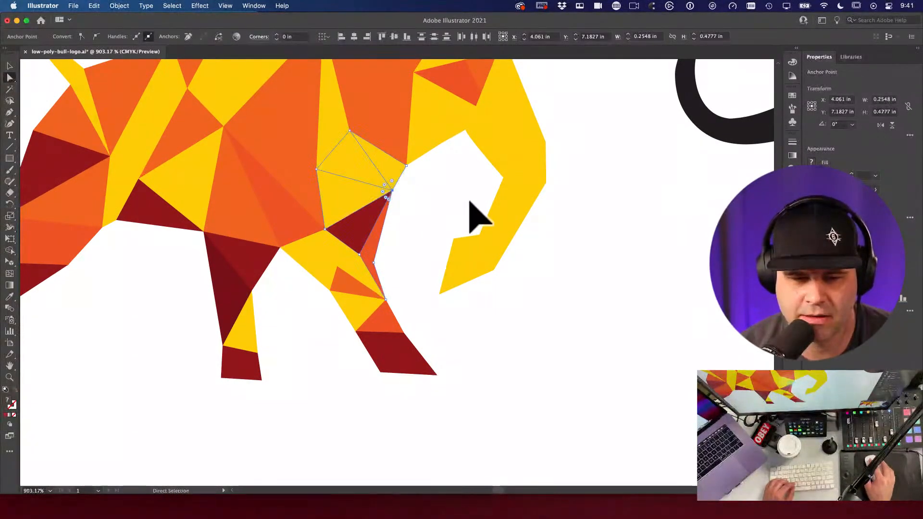
Step: Select the anchor points at the chest corner of the front leg
key("a")
left_click(412, 180)
left_click(406, 168)
left_click(422, 175)
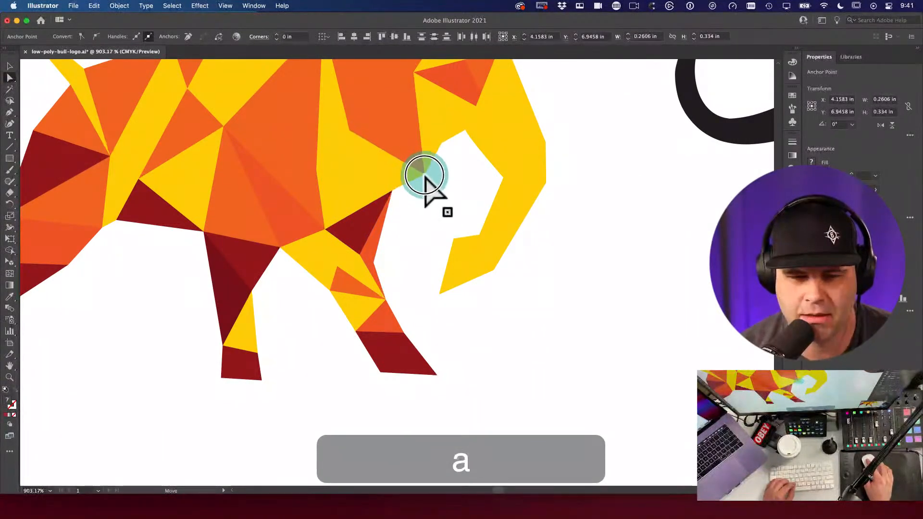
left_click(387, 190)
left_click(426, 214)
Step: Restyle the dark-red chest triangle with a colour sampled by the Eyedropper
scroll(426, 215, "down", 5)
left_click_drag(373, 202, 453, 241)
left_click_drag(346, 234, 418, 272)
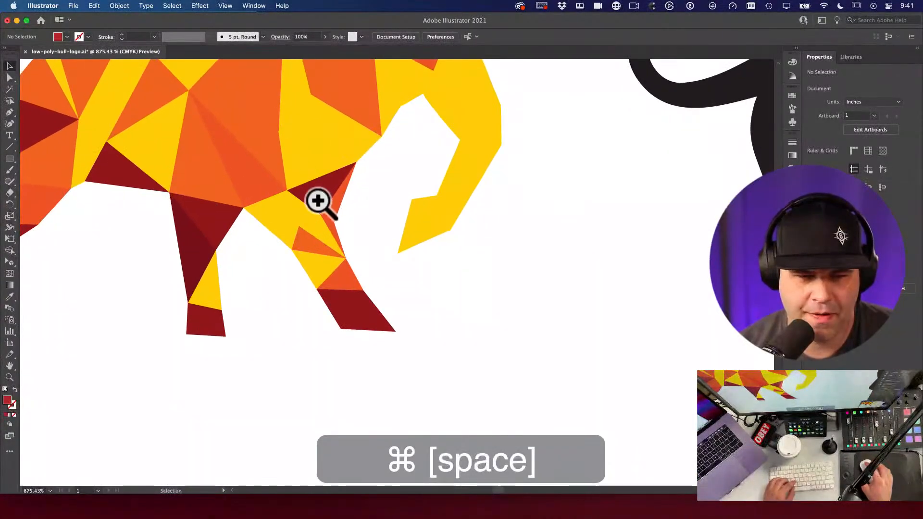
key("a")
left_click(320, 193)
key("i")
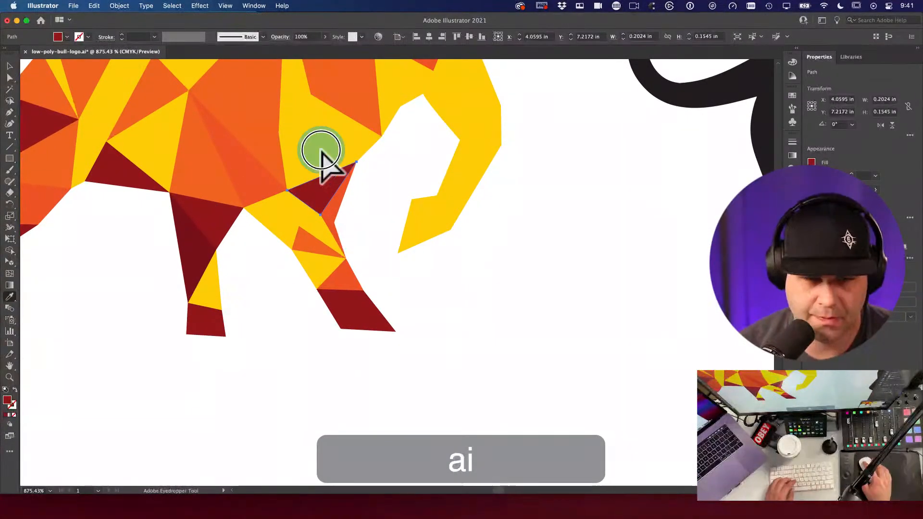
left_click(319, 164)
type("你的牛很酷！")
left_click(330, 217, "alt+super")
Step: Drag the text line 你的牛很酷! down and delete it
key("v")
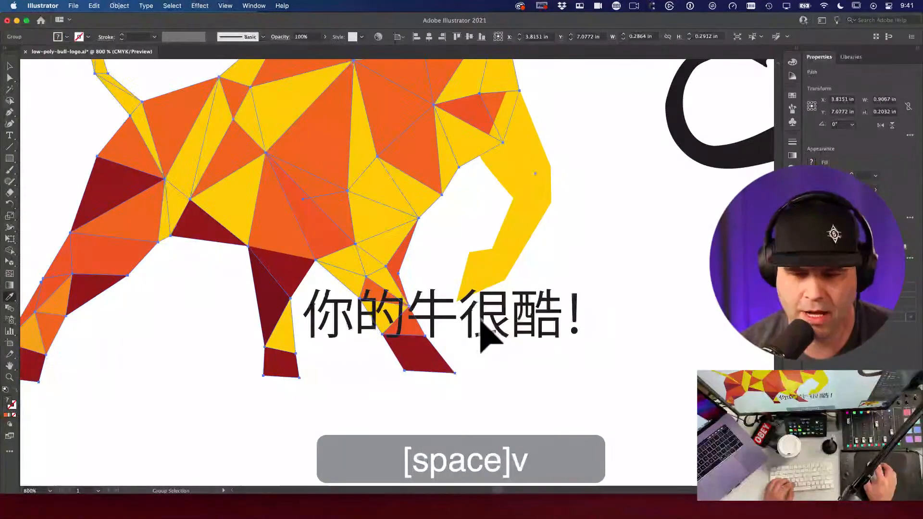
left_click_drag(500, 316, 452, 327)
key("space")
key("v")
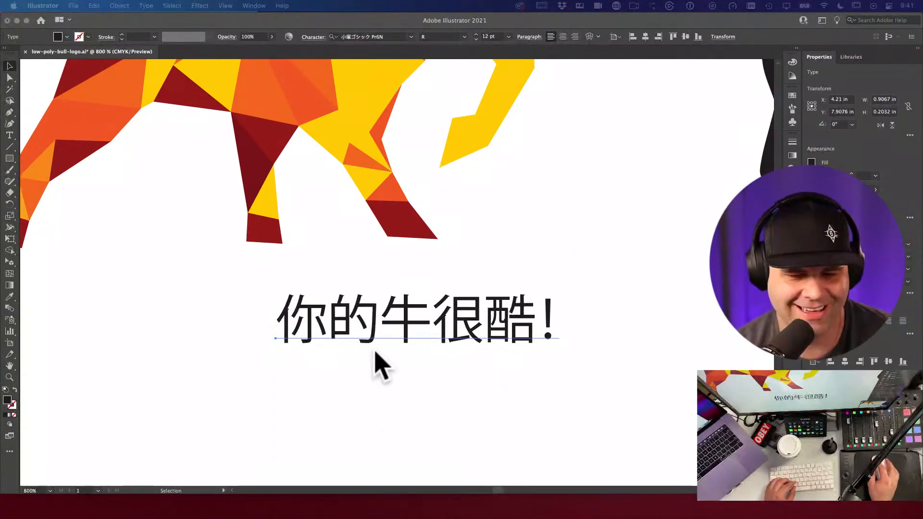
left_click_drag(387, 336, 330, 453)
key("BackSpace")
key("space")
Step: Move the neck-corner anchor into place with Direct Selection
key("a")
left_click(373, 233)
left_click_drag(380, 245, 392, 250)
left_click(408, 259)
Step: Try an orange fill on the yellow chest triangle with the Eyedropper, then undo it
left_click(343, 248)
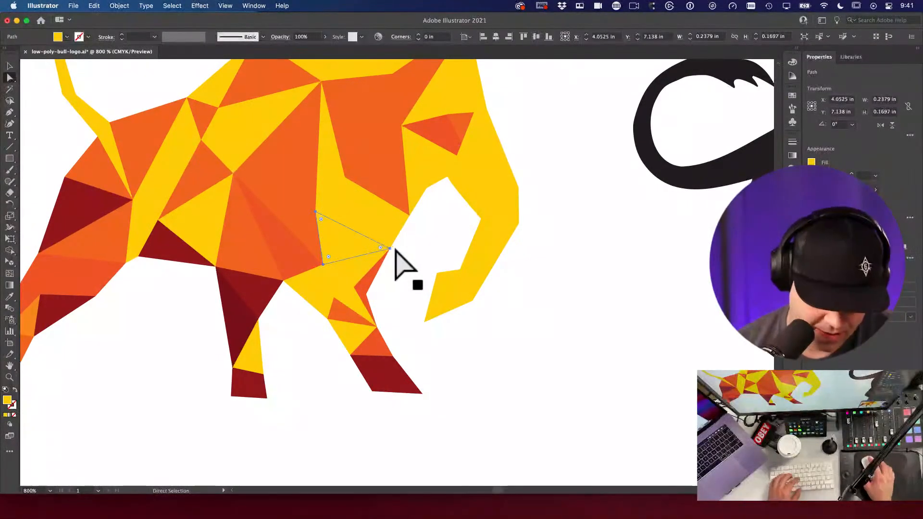
key("i")
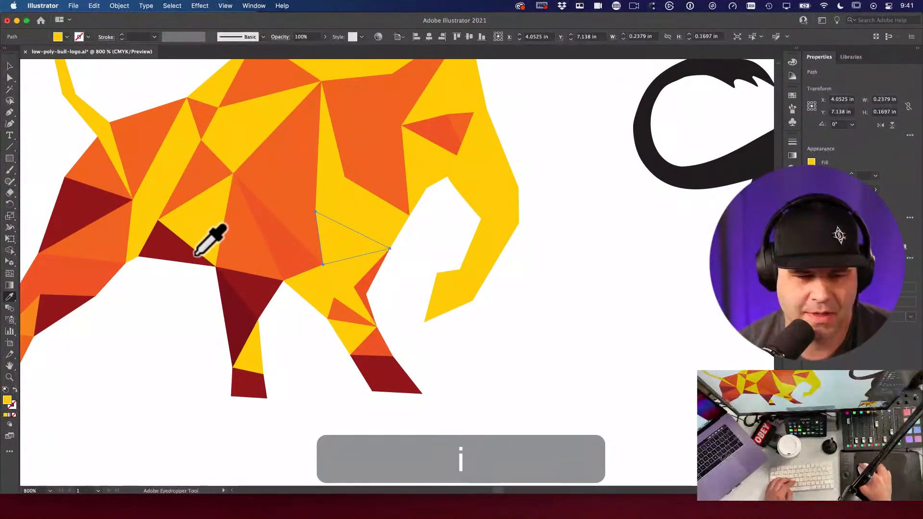
left_click(253, 253)
key("super+z")
key("v")
Step: Zoom in on the chest and nudge the anchor beside the gap to close the white sliver
left_click(422, 241, "alt+super")
left_click(439, 282, "alt+super")
left_click(412, 243, "super")
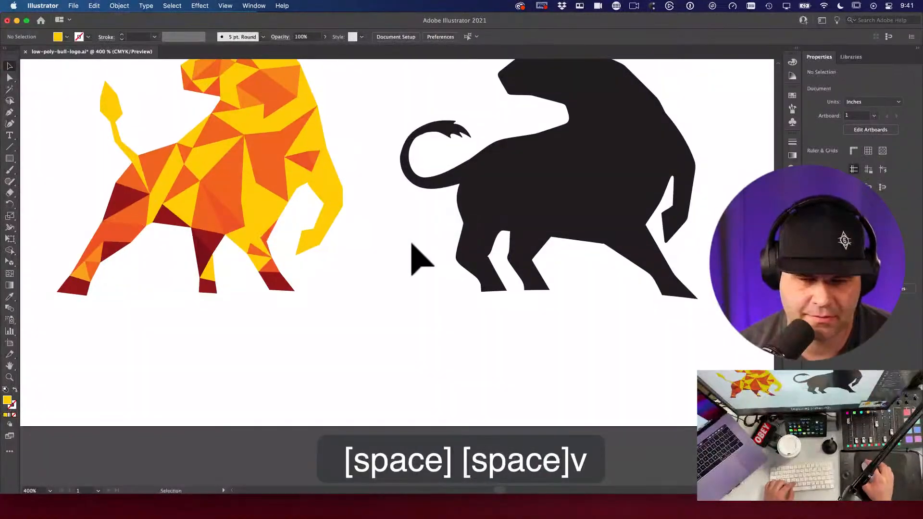
left_click_drag(309, 264, 477, 245)
left_click_drag(412, 243, 491, 301)
key("a")
left_click(385, 208)
key("a")
mouse_move(381, 207)
left_mouse_down()
mouse_move(390, 204)
mouse_move(382, 207)
left_mouse_up()
key("v")
left_click(377, 257)
key("a")
Step: Unlock all locked artwork with Option+Cmd+2 and drag a chest anchor to refine its triangle
key("alt+super+2")
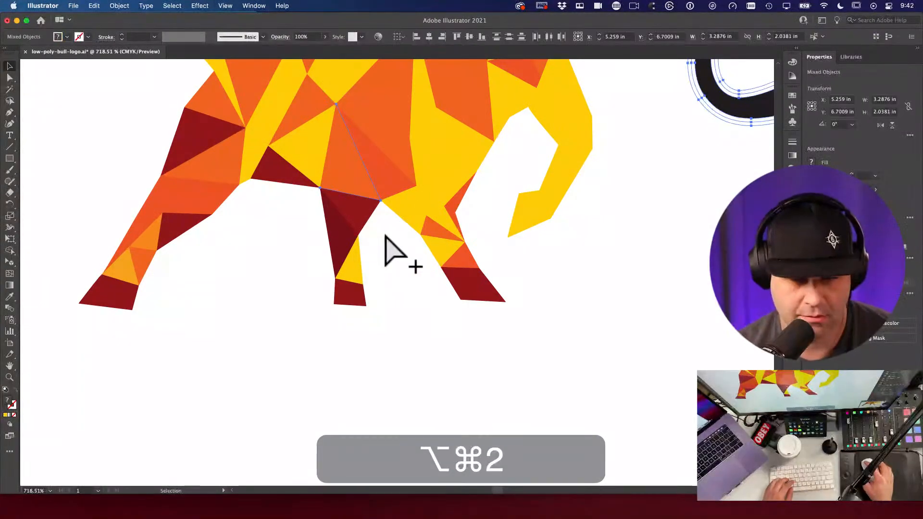
key("a")
left_click_drag(381, 201, 389, 202)
left_click(457, 198)
Step: Zoom out and pan until the whole artboard is visible
left_click(490, 213, "alt+super")
left_click(491, 213, "alt+super")
left_click(490, 214, "alt+super")
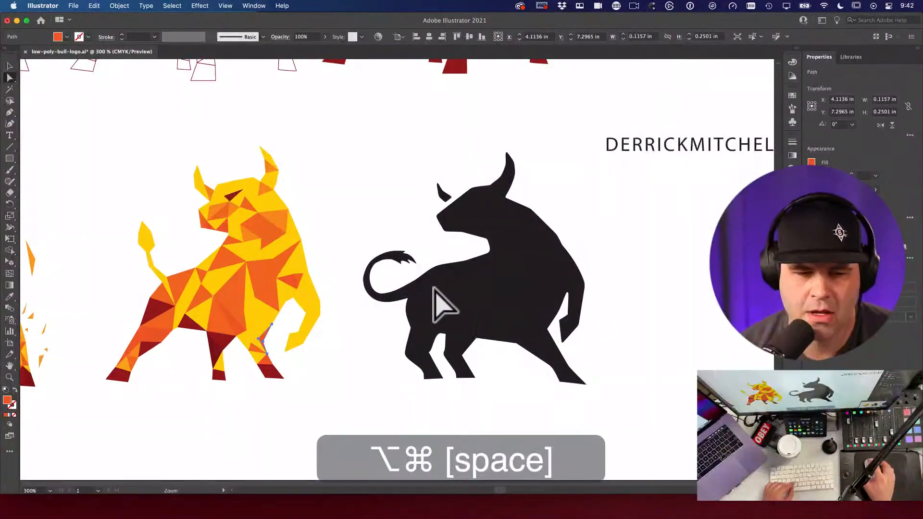
left_click(384, 250, "alt+super")
key("v")
left_click_drag(318, 208, 453, 208)
left_click(454, 210, "alt+super")
left_click(456, 212, "alt+super")
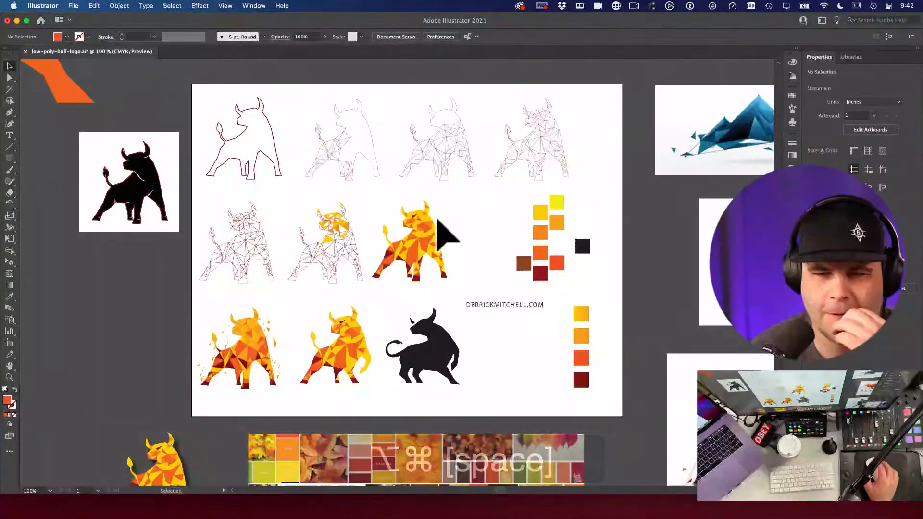
Step: Pan down and right and zoom in on the second bull's hind legs
left_click(277, 154)
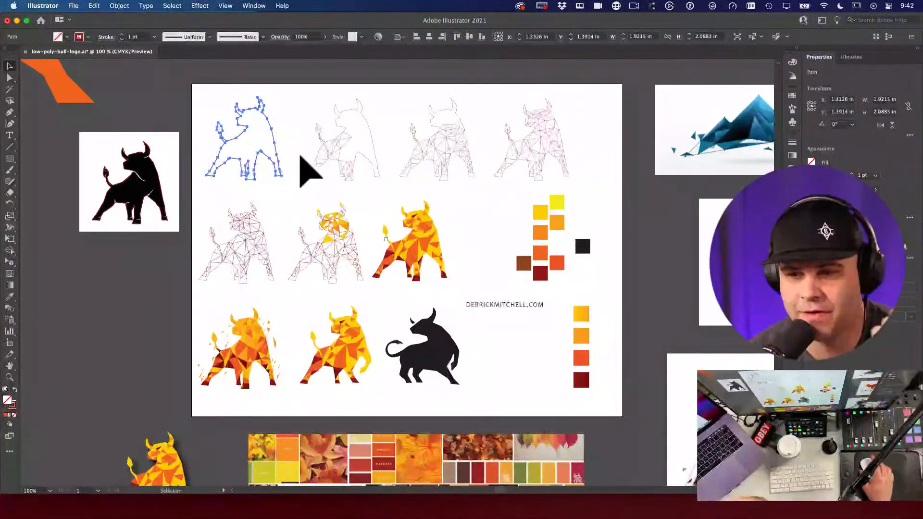
left_click(476, 221)
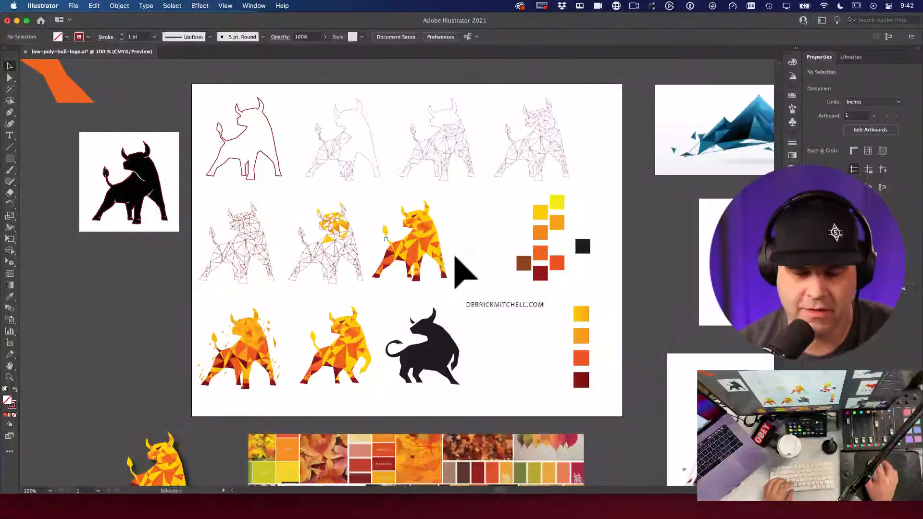
left_click_drag(381, 203, 397, 259)
left_click_drag(411, 180, 425, 209)
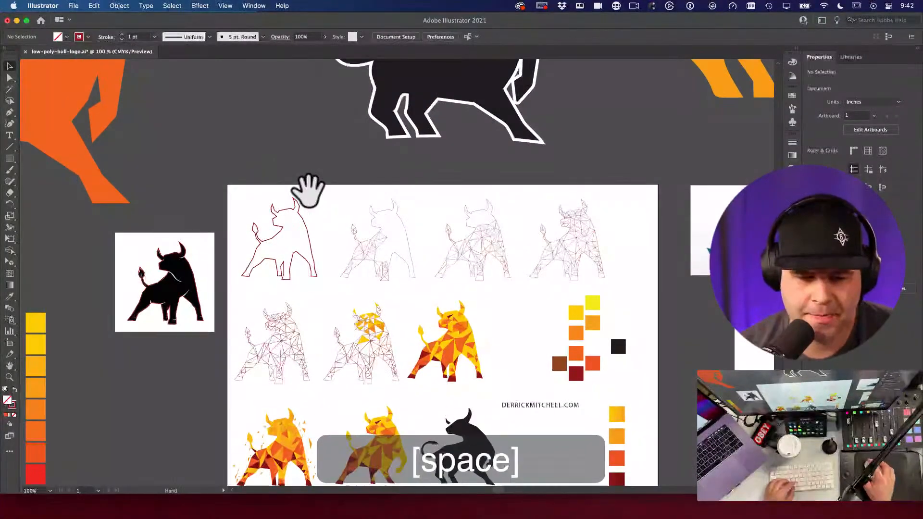
scroll(332, 240, "down", 7)
scroll(331, 240, "right", 3)
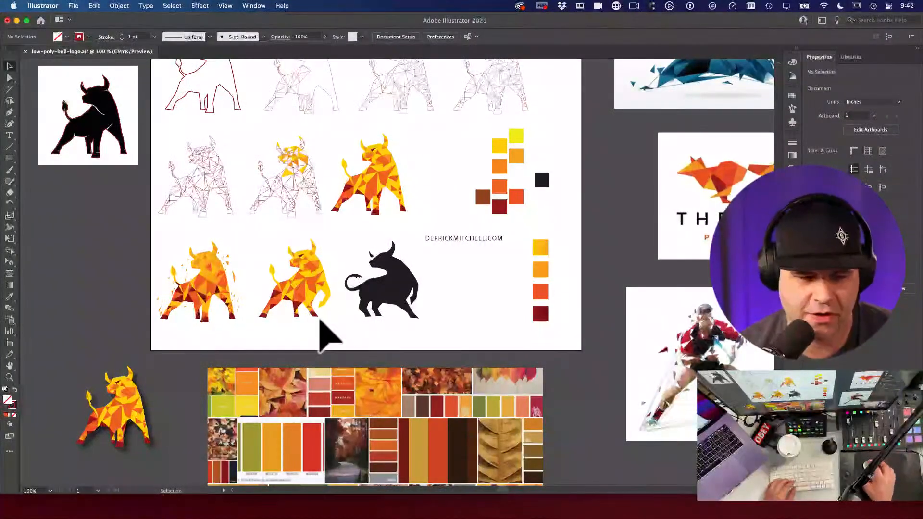
left_click(302, 315, "super")
left_click_drag(370, 336, 422, 304)
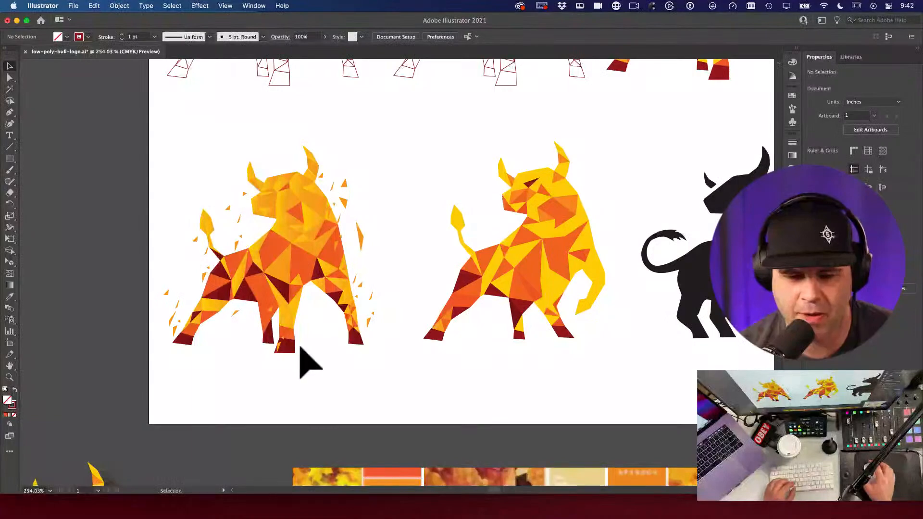
Step: Zoom on the left bull's hooves, then pan right until the black silhouette is in view
key("space")
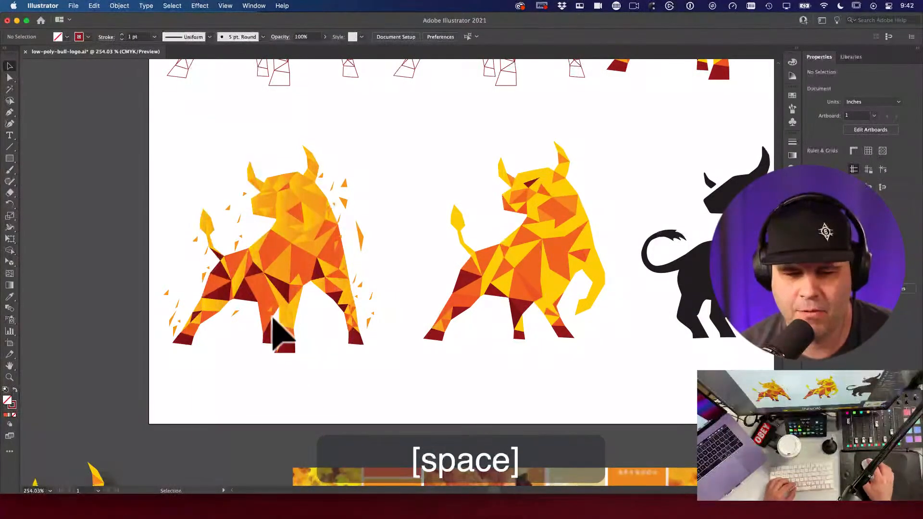
key("super+space")
left_click(289, 367)
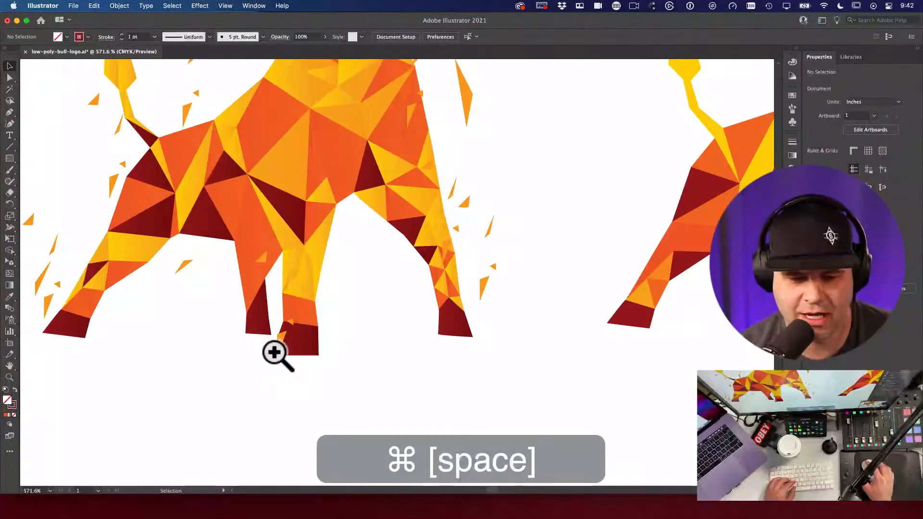
left_click_drag(447, 324, 226, 331)
left_click(228, 334, "alt+super")
left_click_drag(423, 295, 289, 319)
left_click_drag(457, 297, 408, 215)
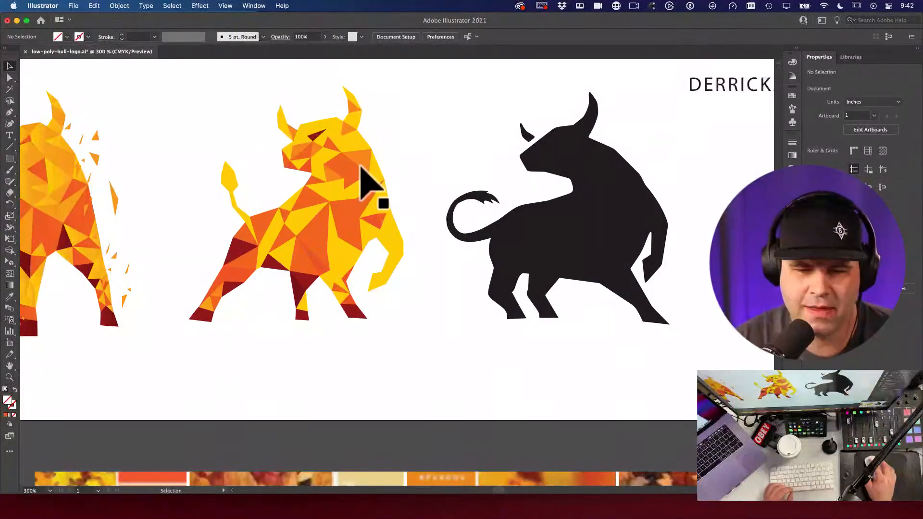
Step: Select the black silhouette's outline path for reference, then deselect it
left_click(581, 243)
left_click(417, 317)
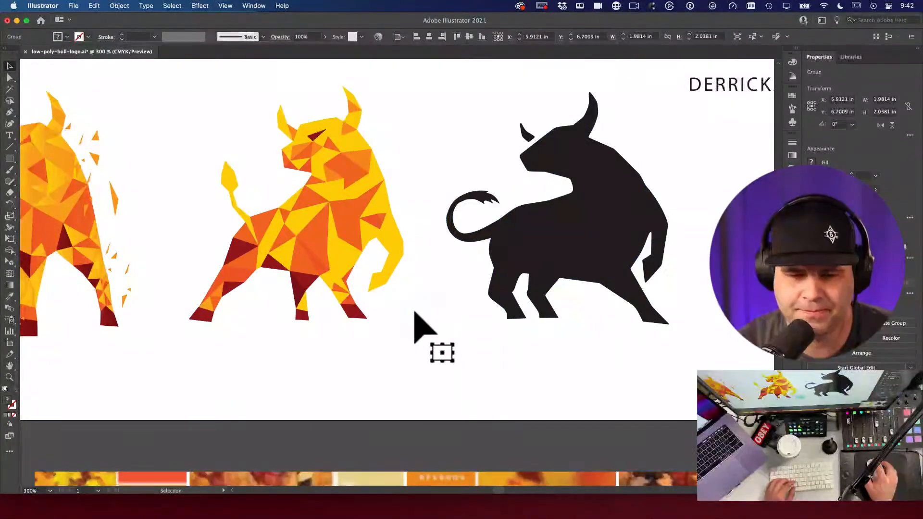
key("a")
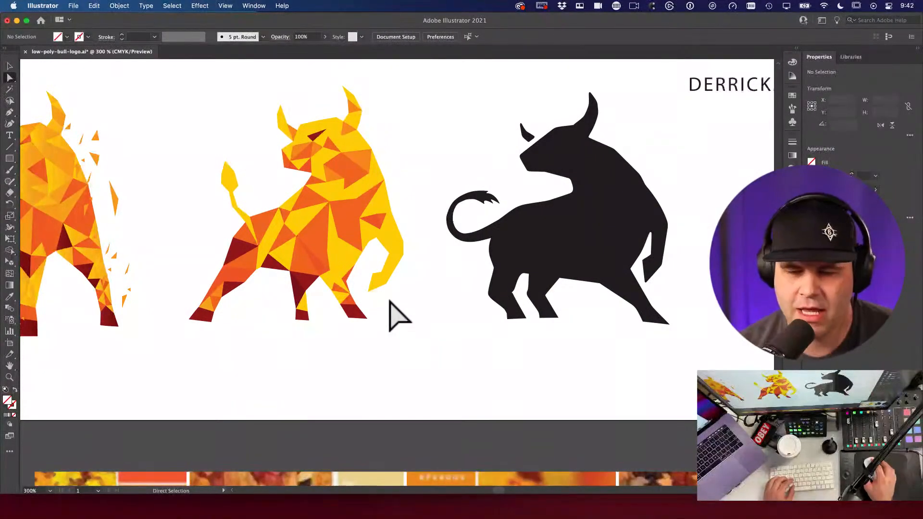
left_click(569, 232)
key("v")
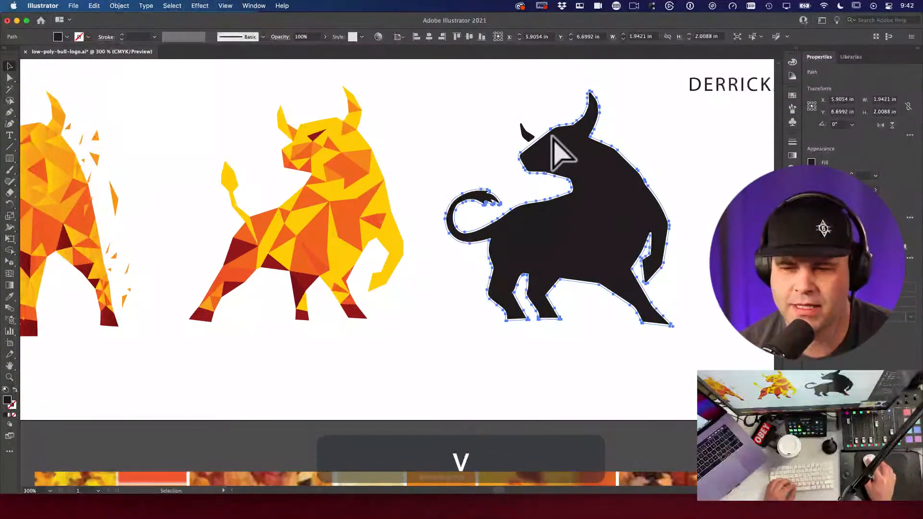
key("space")
key("super+space")
left_click_drag(385, 293, 363, 289)
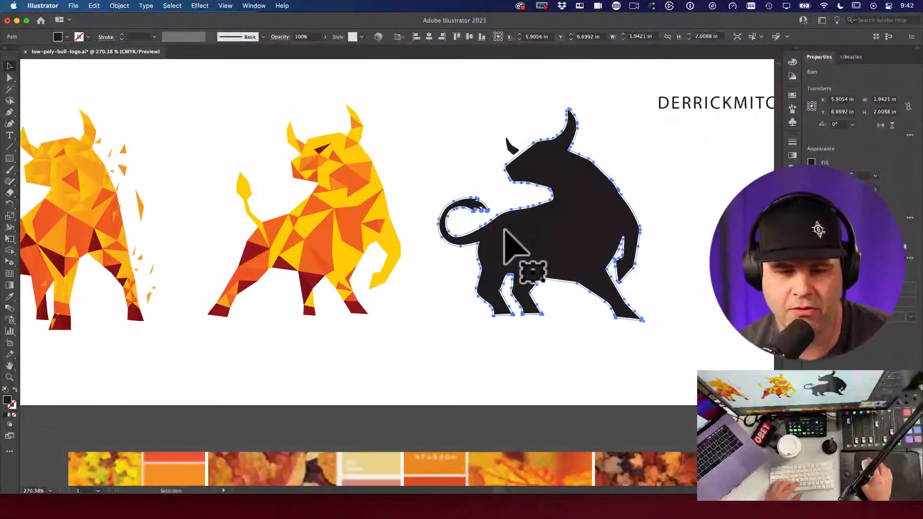
left_click(433, 228)
Step: Zoom in on the orange bull's raised front leg and pan across to the chest notch
key("super+space")
left_click_drag(387, 252, 423, 269)
left_click(404, 267)
key("space")
left_click_drag(483, 264, 558, 267)
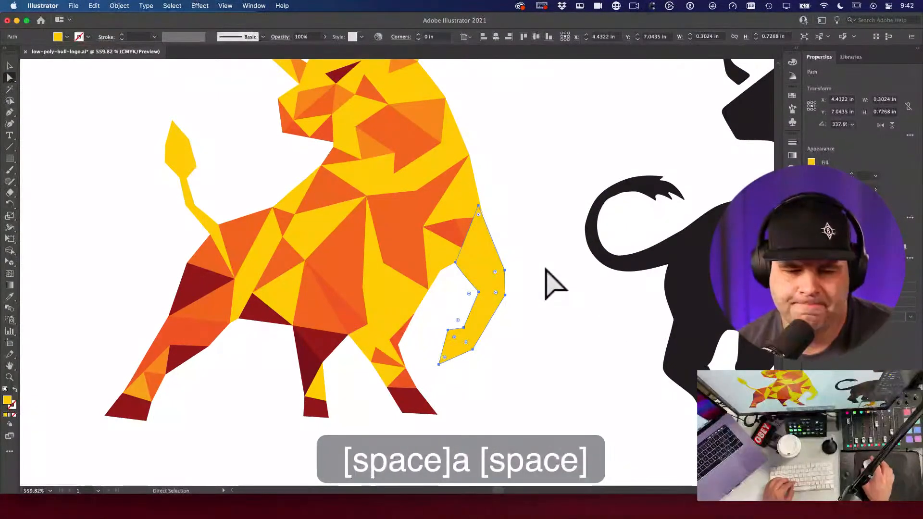
key("space")
key("a")
left_click(443, 282)
Step: Drag the notch-side triangle's corner down-right into the notch, then zoom out to both bulls
key("a")
key("q")
mouse_move(446, 282)
left_mouse_down()
mouse_move(439, 262)
mouse_move(439, 284)
mouse_move(442, 274)
left_mouse_up()
key("a")
left_click(449, 283)
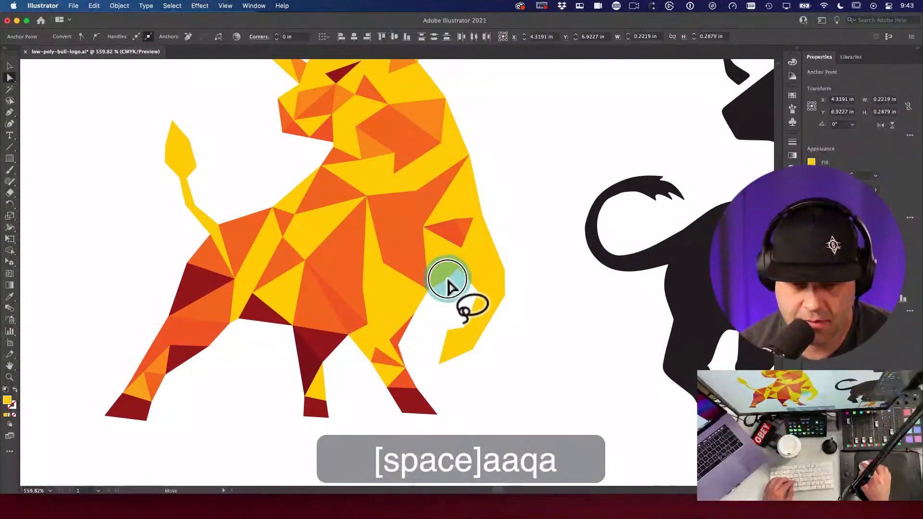
left_click(457, 313)
key("a")
left_click(422, 295)
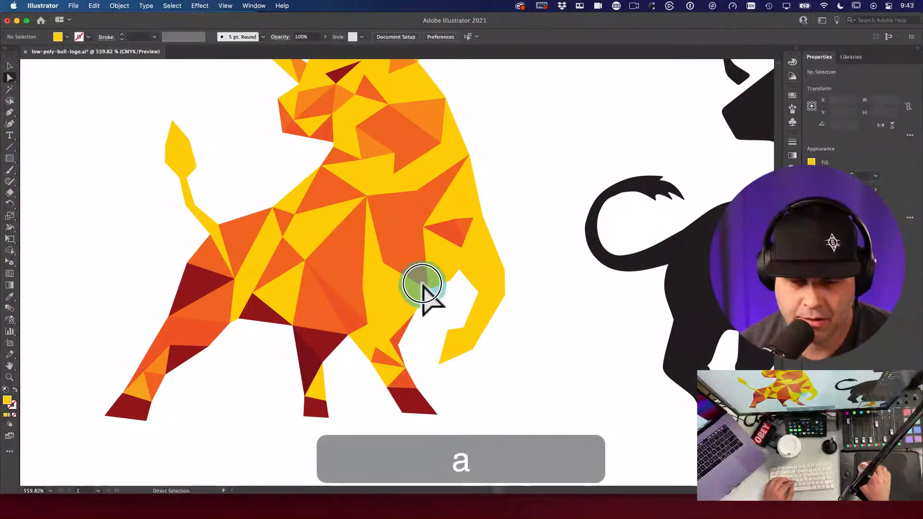
left_click_drag(431, 300, 443, 319)
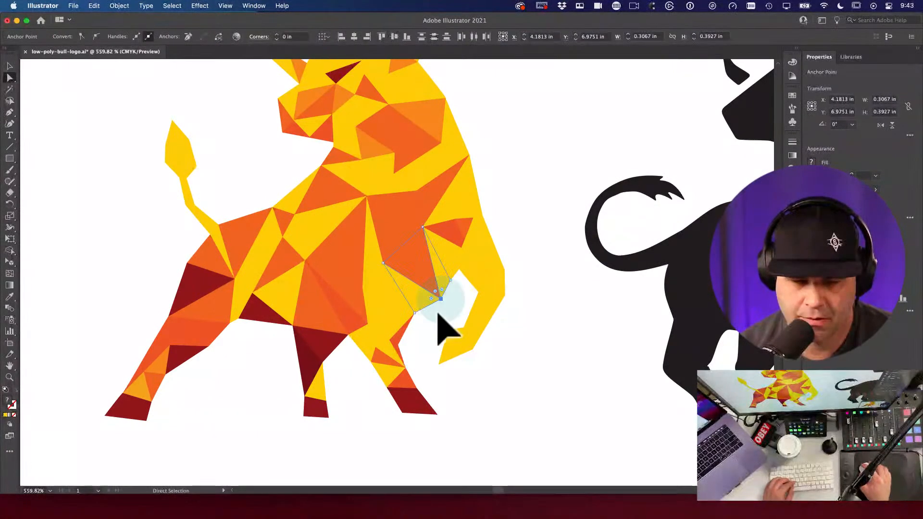
key("space")
scroll(228, 385, "down", 2)
left_click(229, 384)
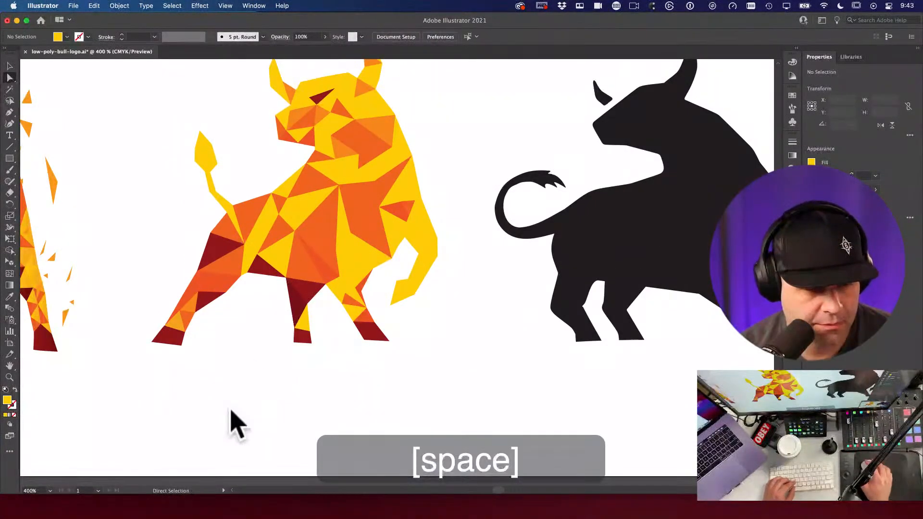
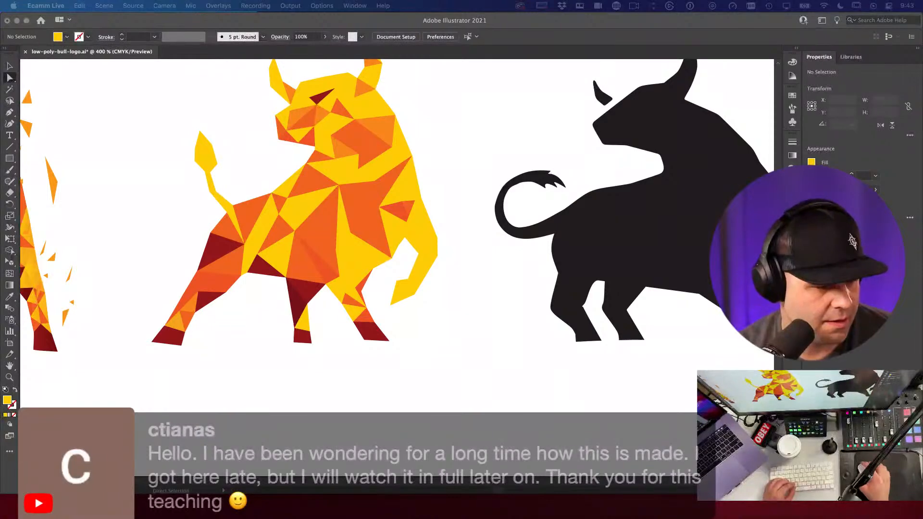
Step: Select the middle bull's yellow leg triangle and dark red foot piece and nudge them slightly left
left_click(452, 310)
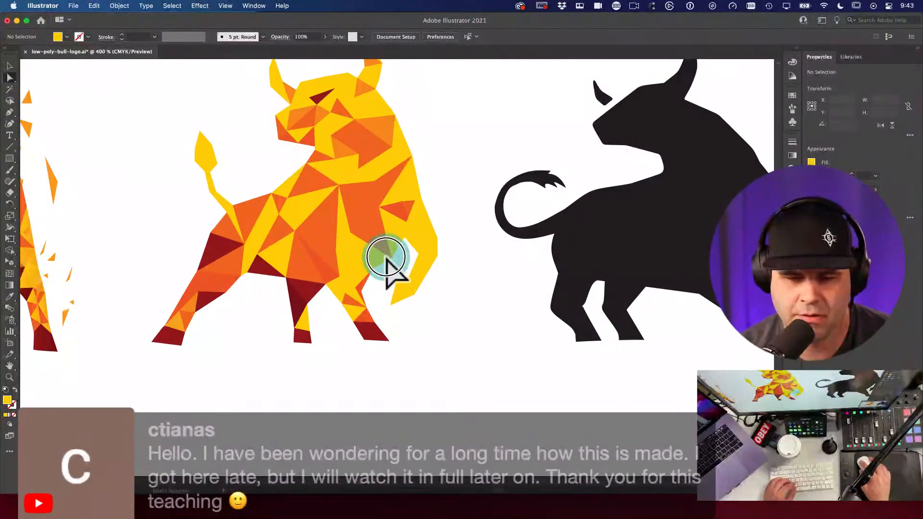
left_click(391, 259)
left_click(454, 319)
left_click_drag(378, 302, 494, 346)
key("a")
key("a")
left_click(370, 311)
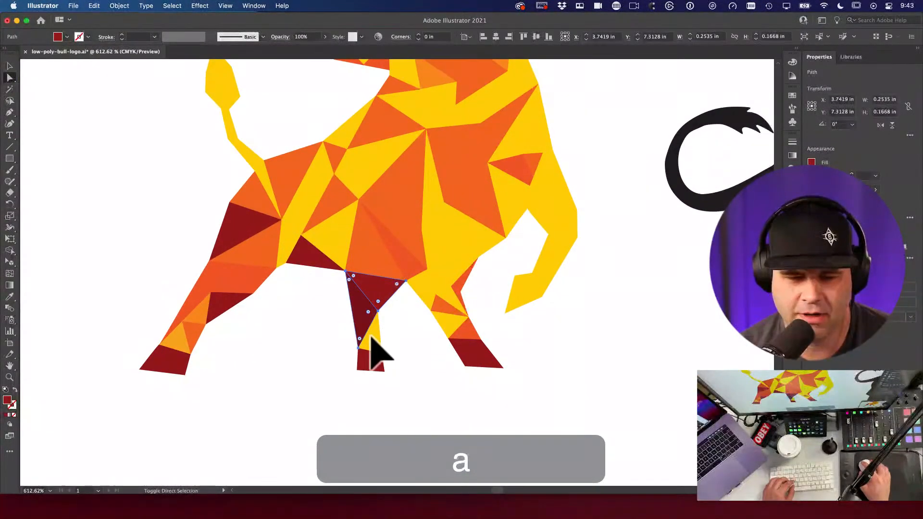
left_click(370, 339, "shift")
left_click(369, 362, "shift")
left_click_drag(378, 301, 373, 324)
Step: Zoom in close on the middle bull's leg triangles, then back out to the whole bull
key("space")
key("super+space")
key("super")
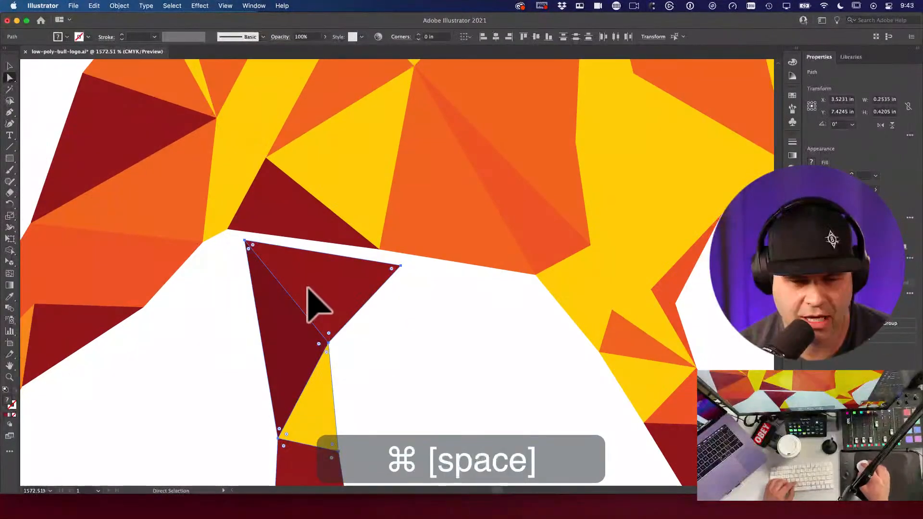
key("a")
key("space")
left_click_drag(367, 359, 461, 216)
key("alt+super+space")
left_click(468, 240, "alt+super")
left_click(469, 240, "alt+super")
key("a")
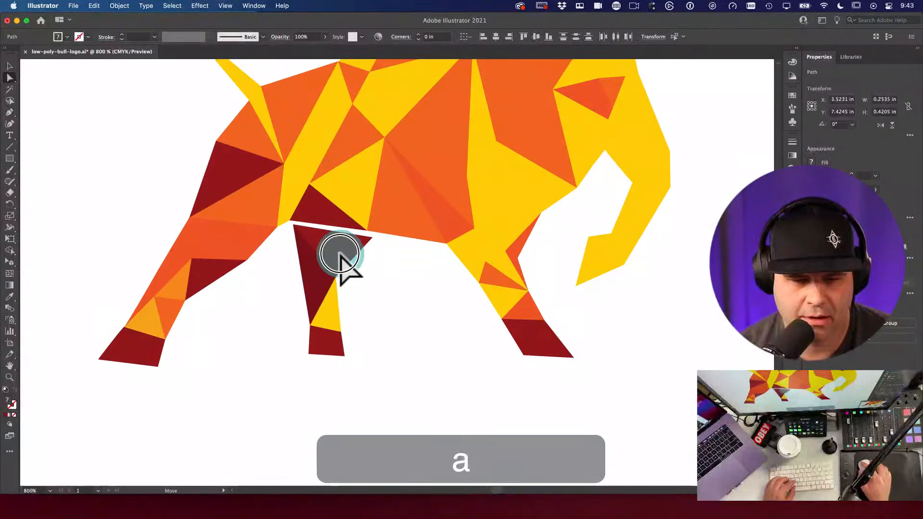
Step: Magnify and centre the white gap above the leg triangle's top corner
key("space")
key("super+space")
left_click_drag(325, 278, 519, 437)
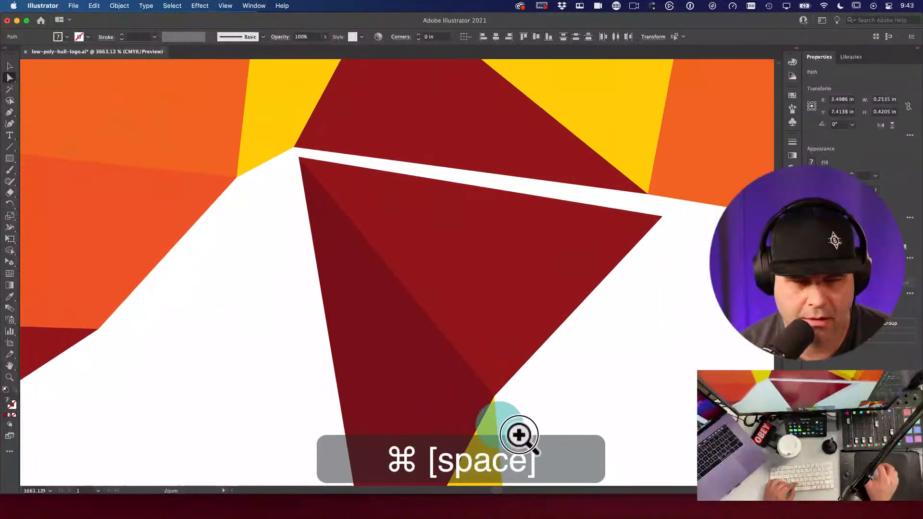
key("a")
mouse_move(333, 151)
left_mouse_down()
mouse_move(318, 236)
mouse_move(284, 213)
mouse_move(391, 303)
left_mouse_up()
key("q")
key("a")
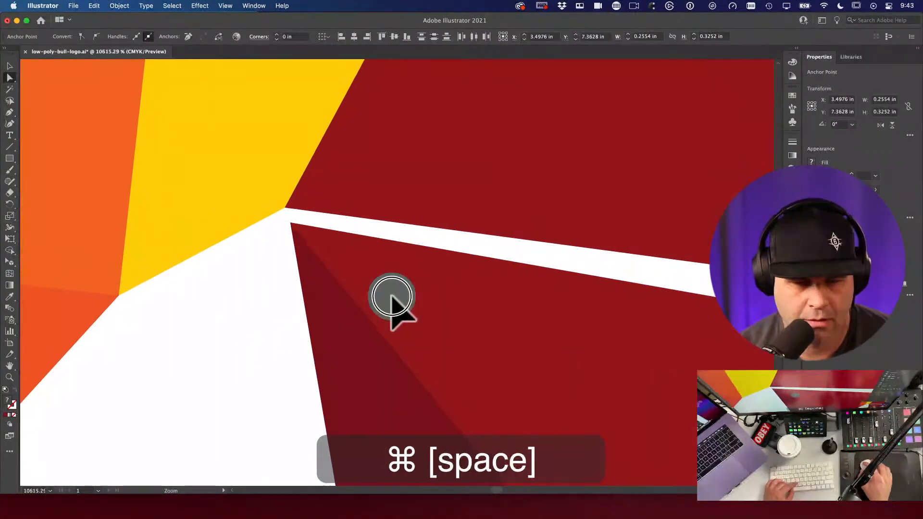
Step: Turn on View > Smart Guides and drag the corner point up to close the white gap
left_click(225, 6)
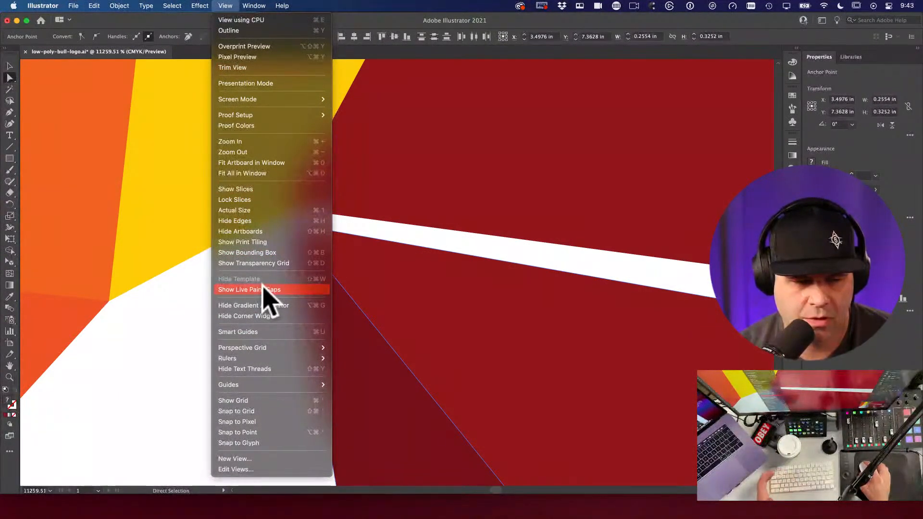
left_click(266, 332)
left_click_drag(282, 233, 546, 233)
key("space")
Step: Zoom out to show all three bulls and recentre the view on them
key("space")
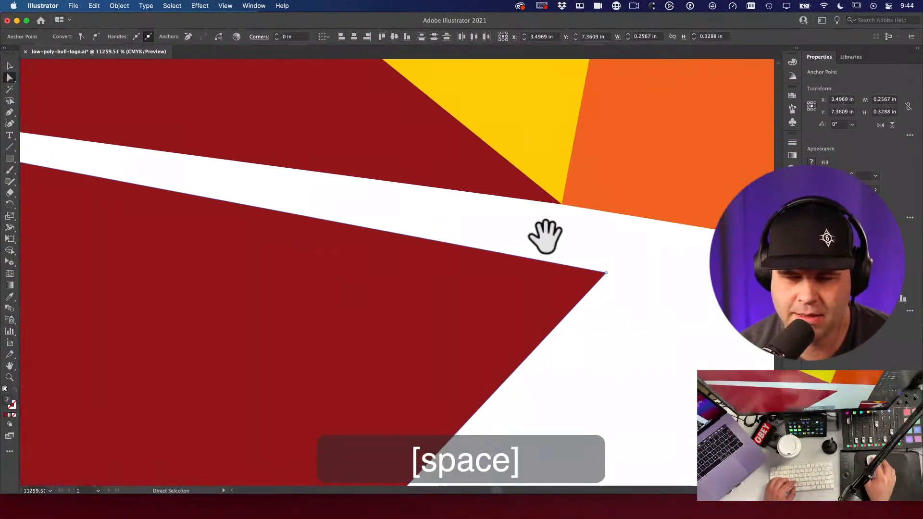
left_click(606, 272)
left_click_drag(607, 273, 562, 206)
key("super+space")
left_click_drag(583, 251, 370, 241)
key("alt+super+space")
left_click(370, 298)
left_click(373, 304)
left_click(519, 335)
key("v")
key("alt+super+space")
left_click(438, 317)
left_click(595, 364)
key("space")
left_click_drag(595, 365, 556, 355)
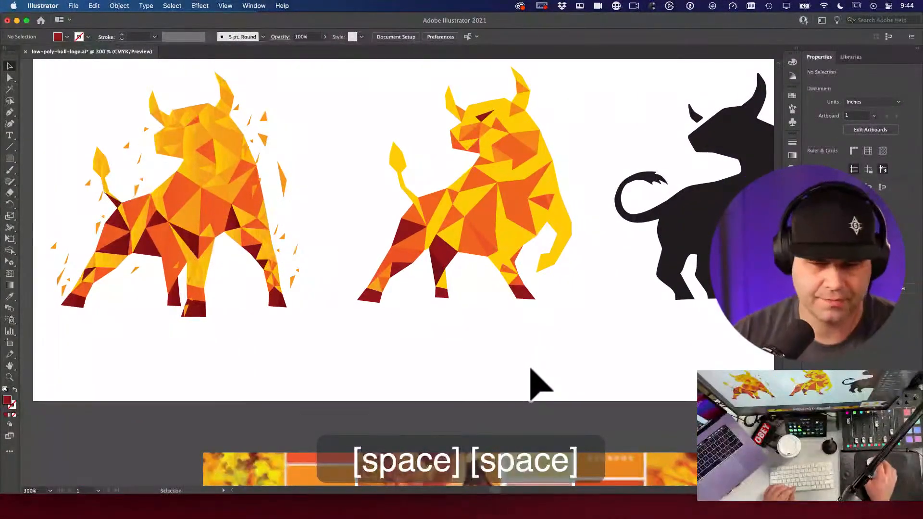
Step: Pan to the leftmost bull for comparison, then back to all three bulls
key("space")
key("space")
key("super+space")
left_click_drag(453, 279, 360, 247)
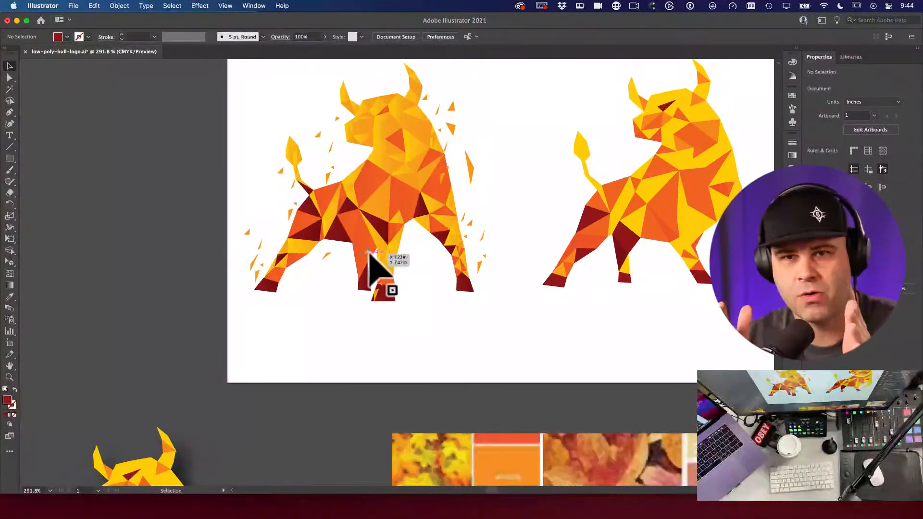
key("space")
left_click_drag(637, 258, 436, 285)
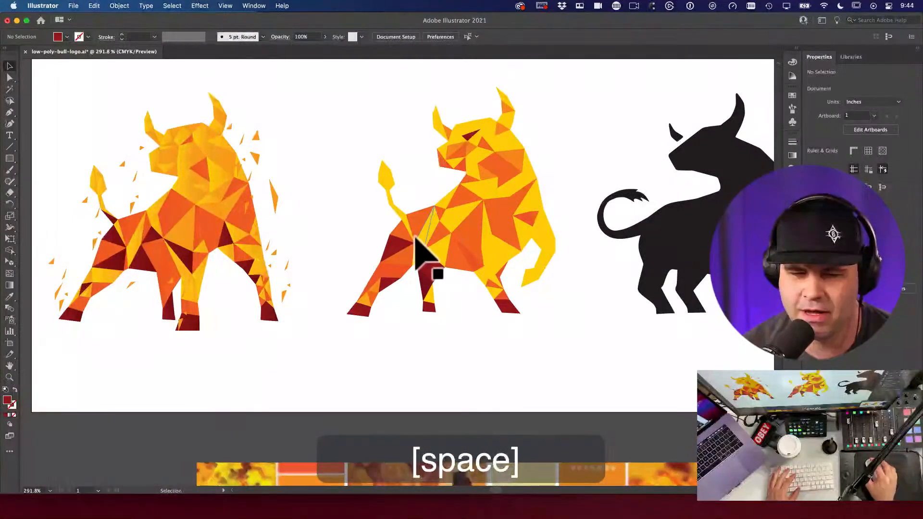
Step: Zoom in on the middle bull's legs and drag the shared dark red and yellow corner down-right
key("super+space")
left_click(449, 309)
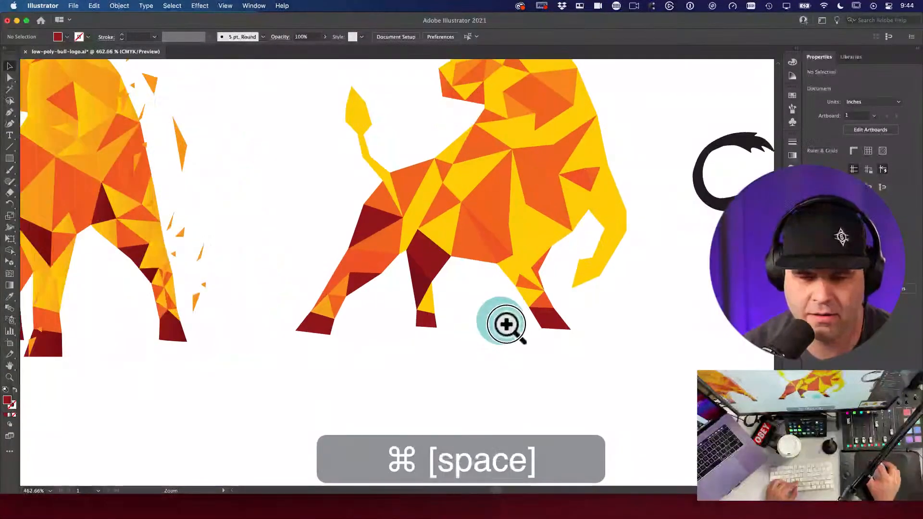
key("a")
mouse_move(423, 282)
left_mouse_down()
mouse_move(432, 298)
mouse_move(439, 288)
left_mouse_up()
key("space")
Step: Lasso the corner points under the bull's belly, then deselect them
key("space")
left_click_drag(495, 332, 393, 274)
key("space")
key("a")
key("a")
key("space")
left_click_drag(493, 283, 443, 298)
key("space")
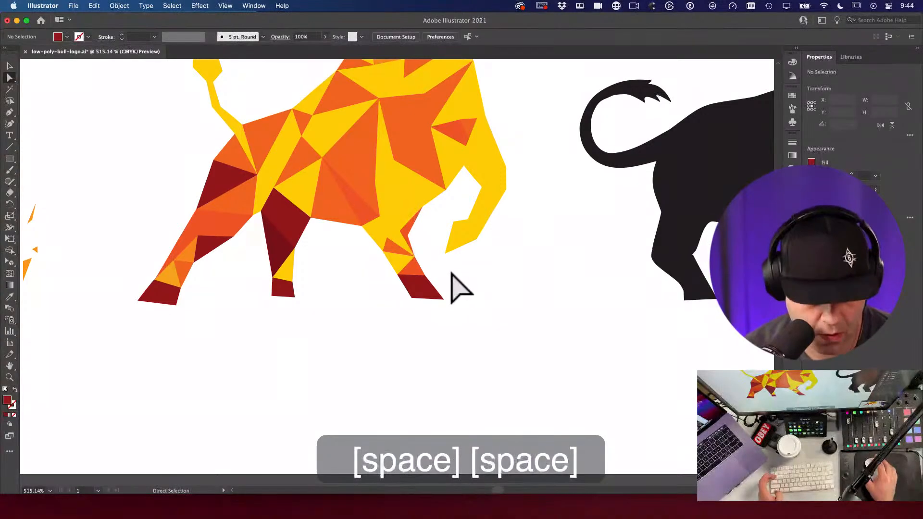
key("q")
left_click_drag(356, 236, 356, 215)
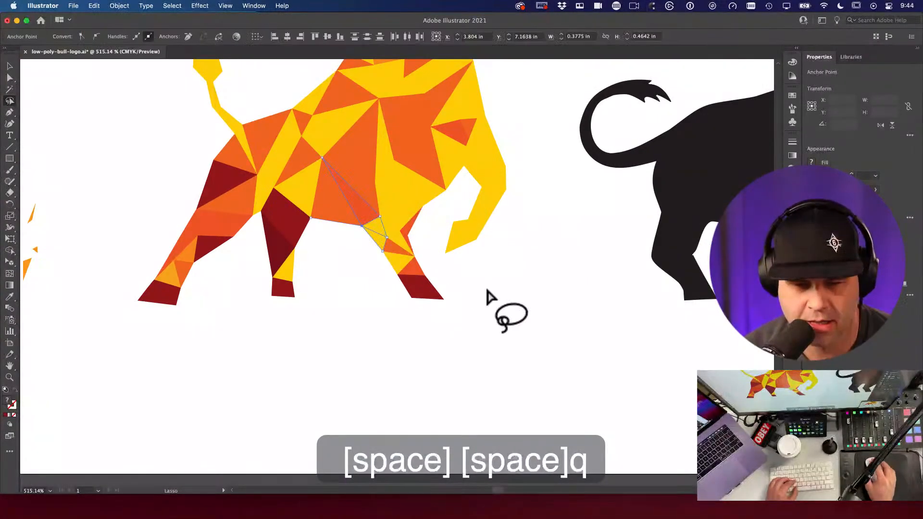
key("space")
left_click_drag(500, 287, 470, 302)
key("a")
left_click(482, 306)
Step: Switch to the Selection tool and reframe the view on the middle bull's legs
key("v")
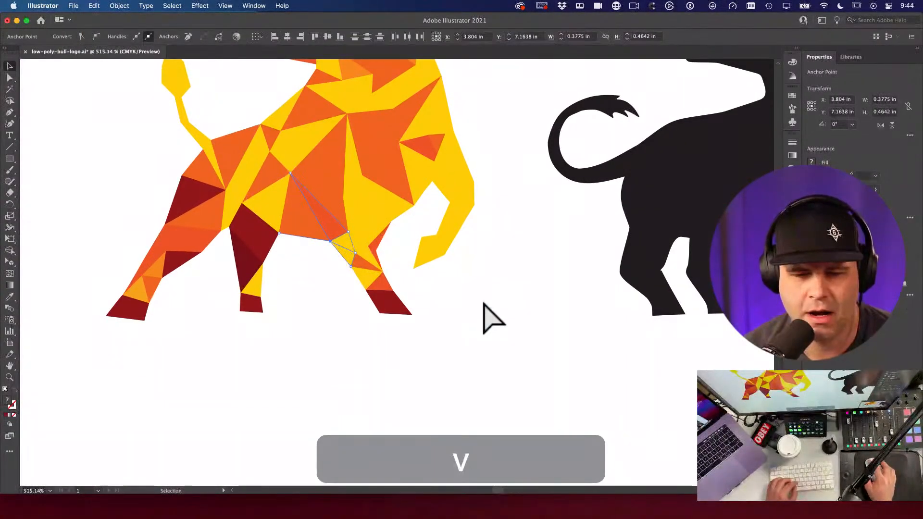
left_click_drag(492, 317, 618, 270)
left_click(560, 363, "alt+super")
left_click(478, 299, "super")
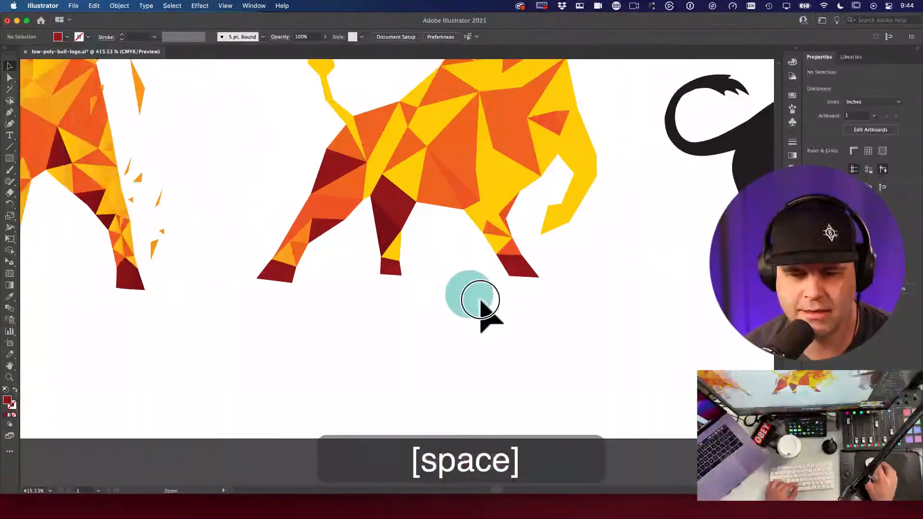
Step: Recolour the long leg triangle yellow with the Eyedropper and leave the small lower triangle dark red
left_click(535, 323, "super")
key("a")
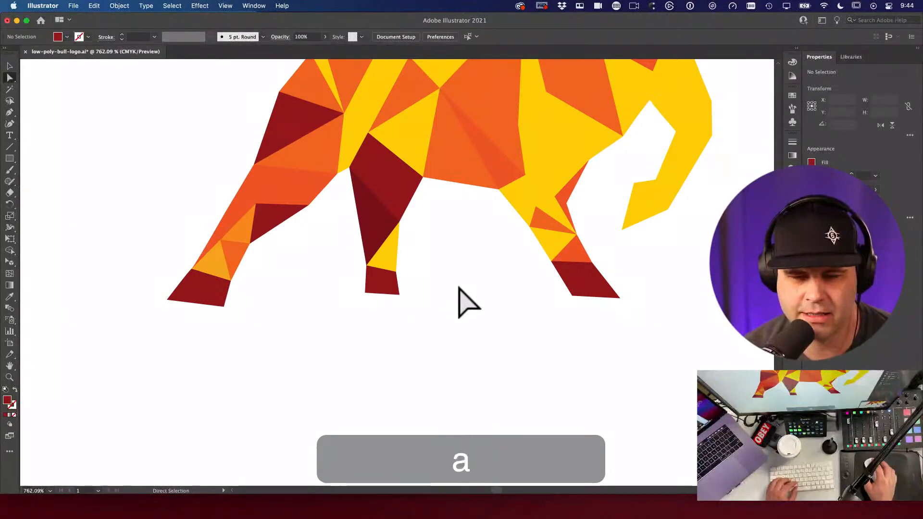
left_click(390, 197)
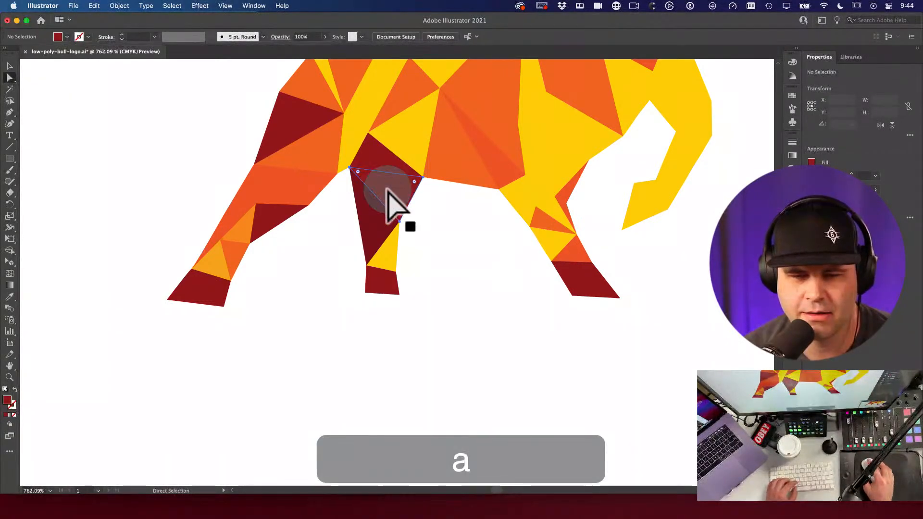
left_click(380, 242)
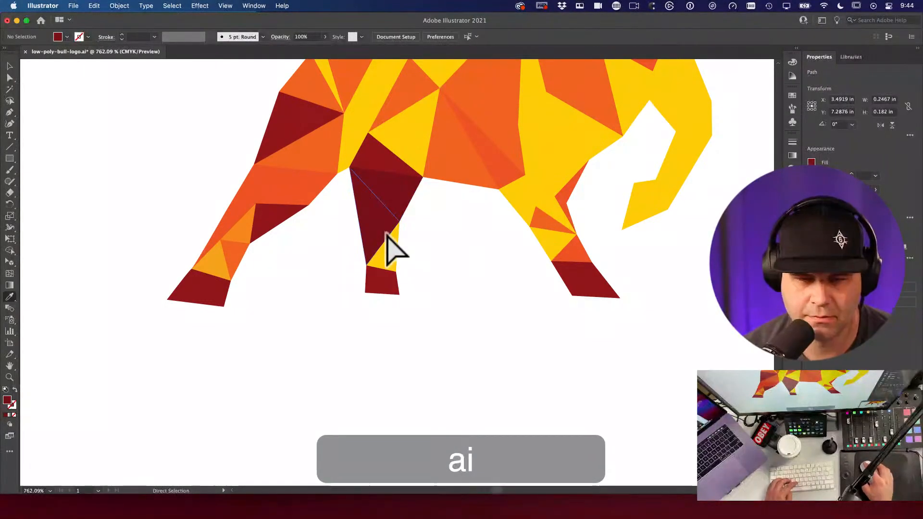
key("i")
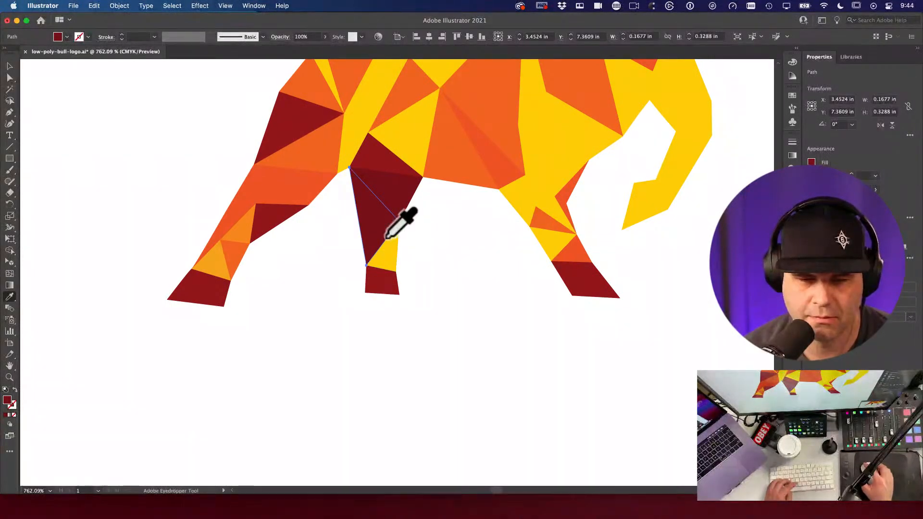
left_click(390, 245)
left_click(393, 255)
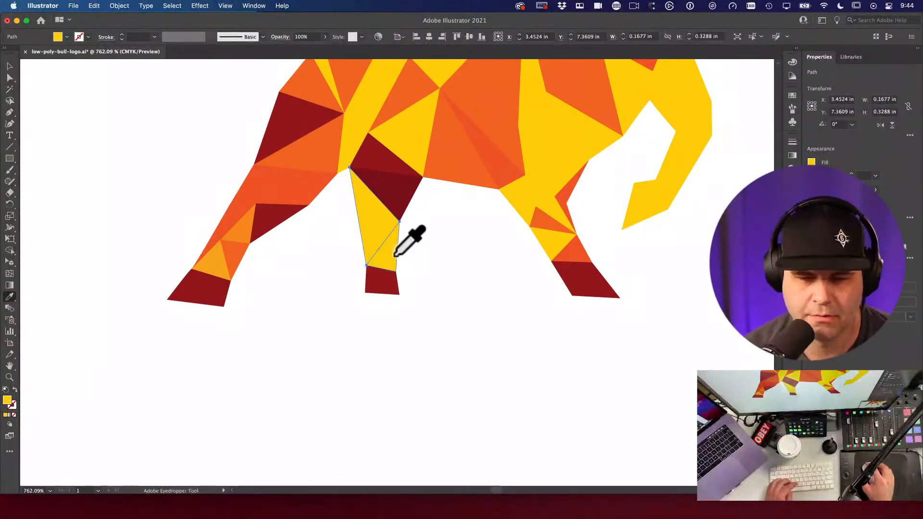
key("super+z")
Step: Deselect everything, zoom out from the leg, and pan over to the black bull
key("v")
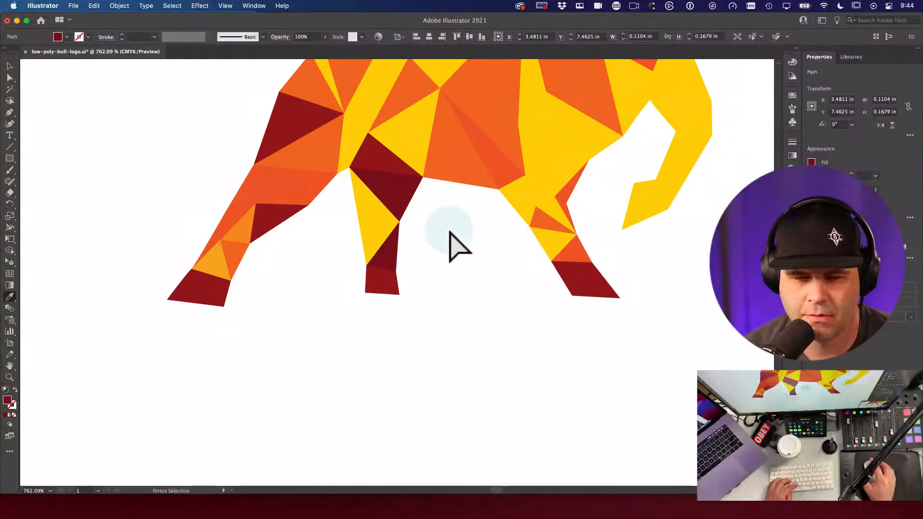
key("space")
left_click(457, 249)
key("alt+super+space")
left_click(457, 249)
key("v")
key("space")
left_click_drag(450, 196, 355, 190)
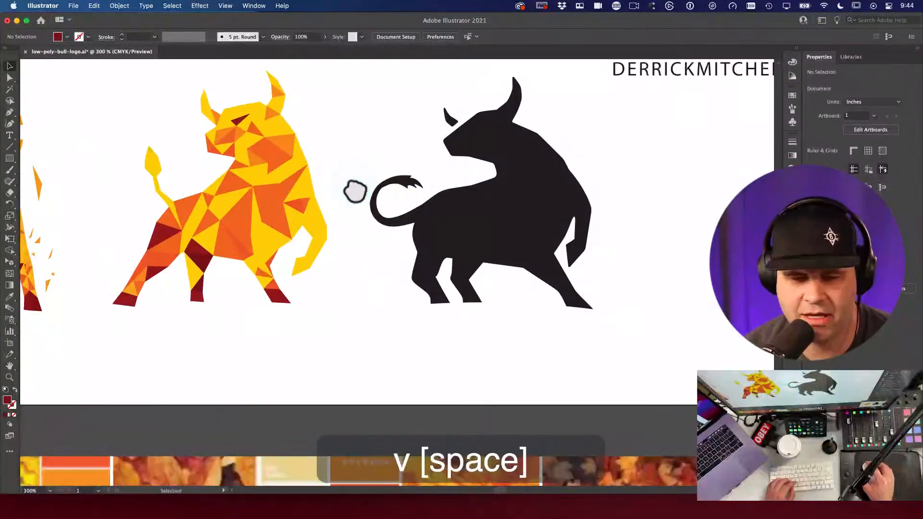
key("space")
left_click_drag(355, 281, 402, 252)
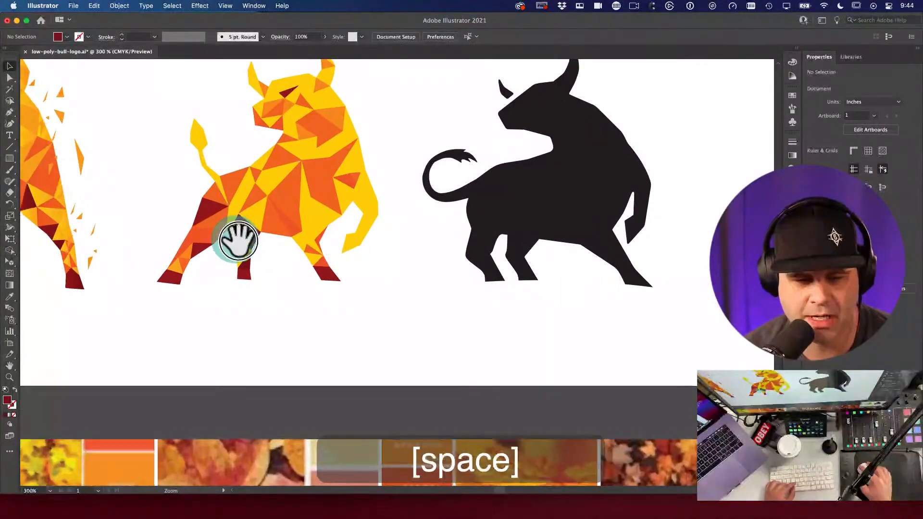
key("super+space")
left_click_drag(237, 236, 412, 298)
key("a")
left_click(306, 246)
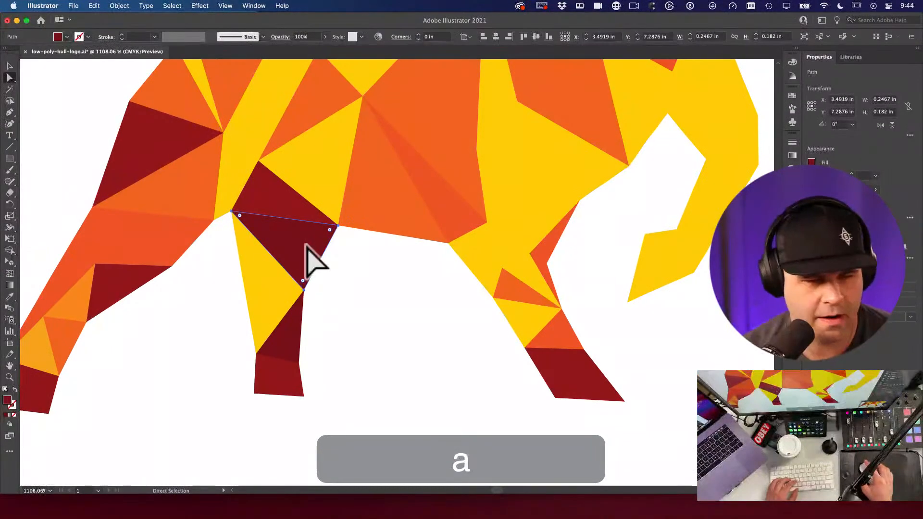
left_click(284, 211)
left_click(278, 247)
left_click(363, 255)
left_click(381, 261, "alt+super")
left_click(430, 278, "alt+super")
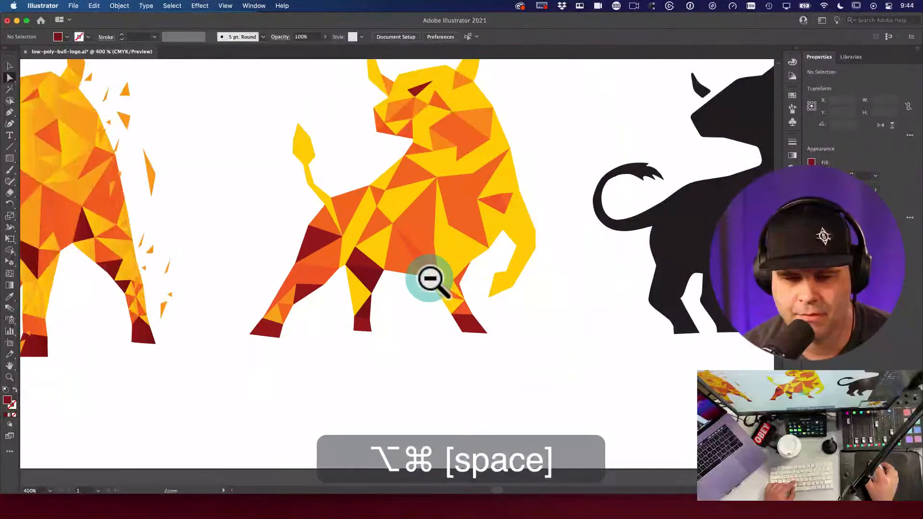
left_click(461, 306, "alt+super")
left_click_drag(439, 288, 395, 294)
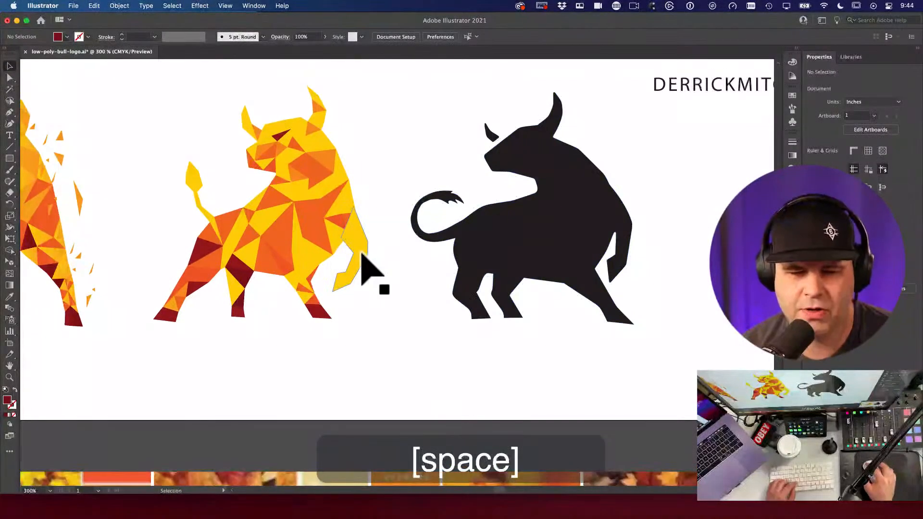
key("v")
left_click(363, 255)
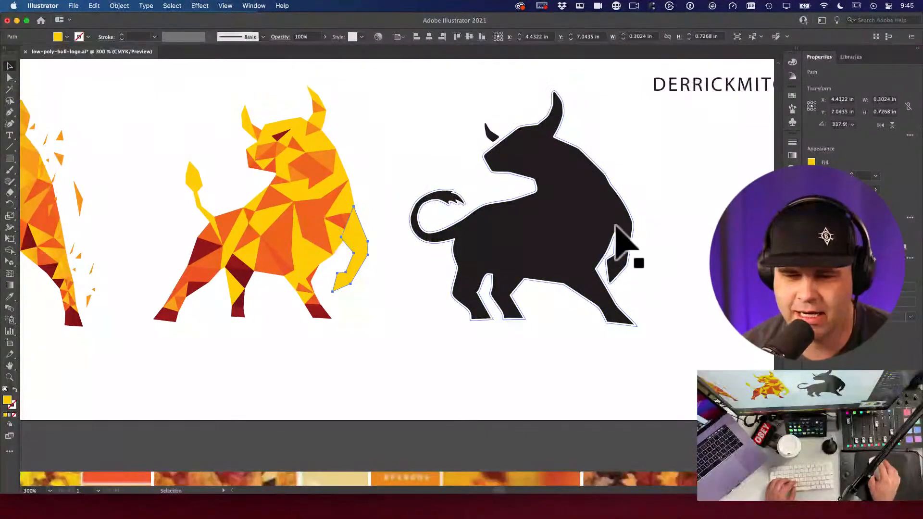
left_click(456, 302, "super")
left_click(372, 235, "super")
key("a")
left_click(334, 231)
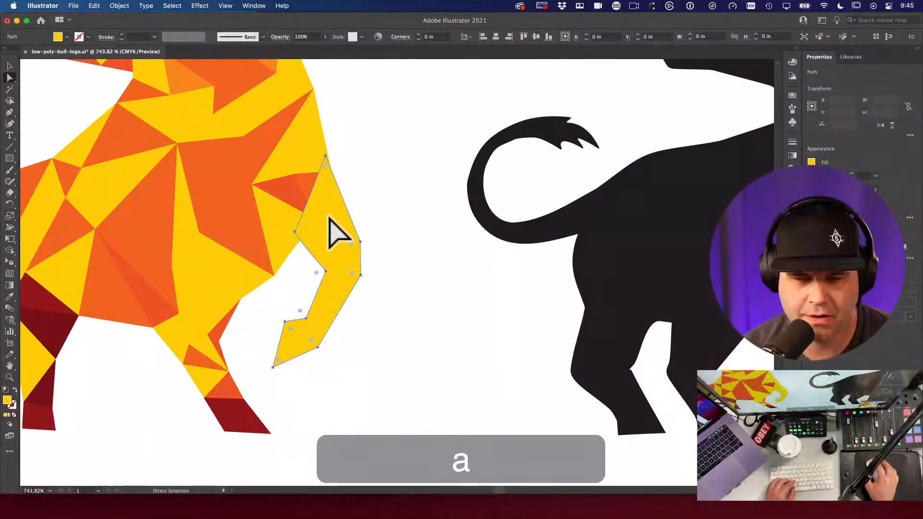
Step: Fill the leg piece with blue, remove its outline, and send it behind the bull body
key("x")
left_click(792, 62)
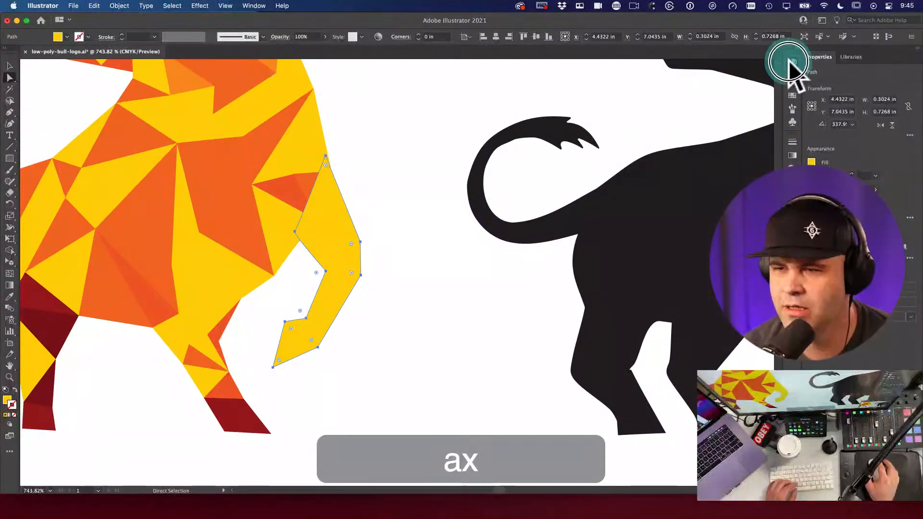
left_click(732, 135)
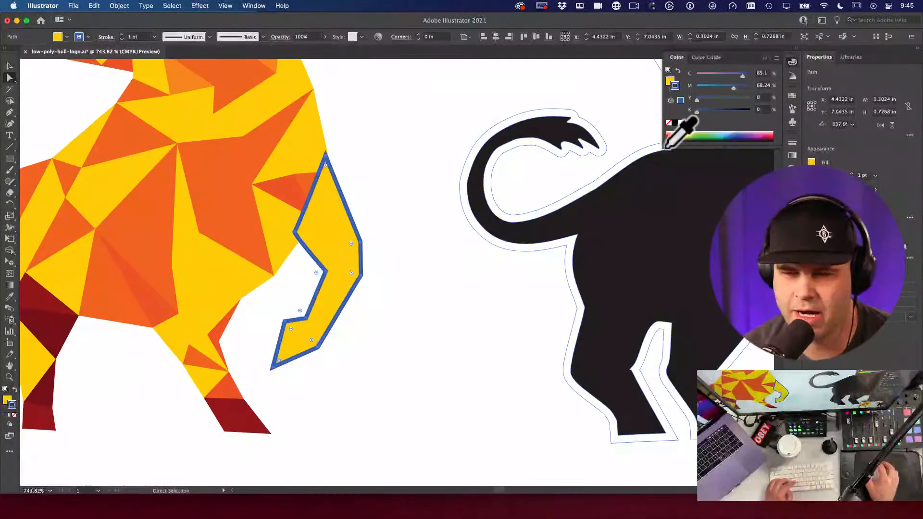
key("shift+x")
key("slash")
key("v")
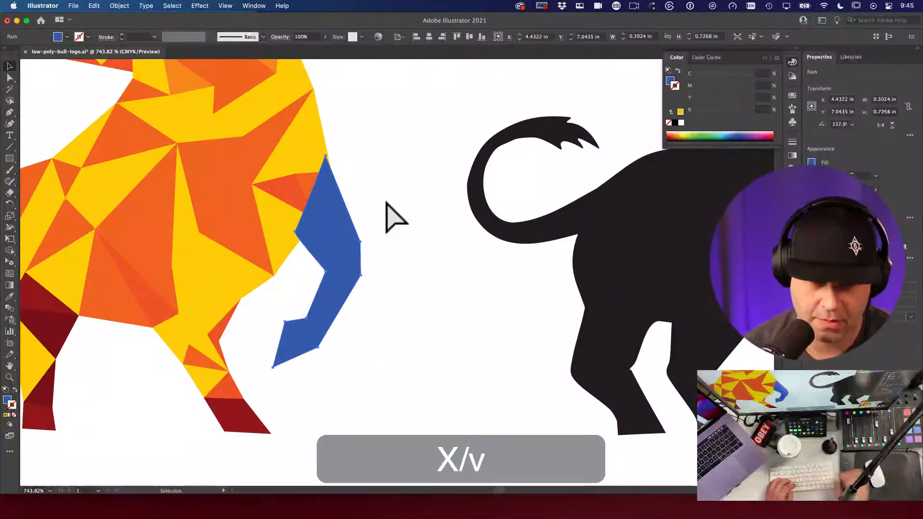
key("shift+super+bracketleft")
Step: Zoom in on the top of the blue leg and nudge its top anchor slightly left
key("v")
key("a")
key("space")
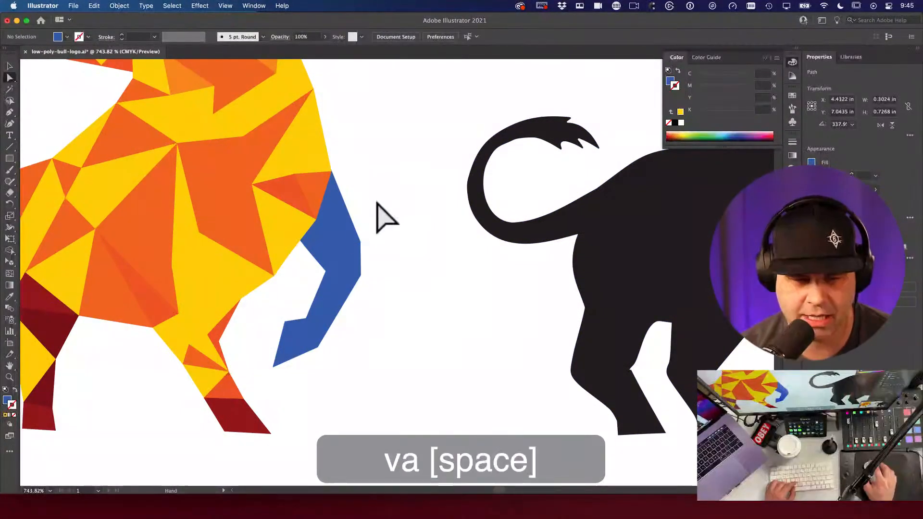
key("a")
key("space")
left_click_drag(413, 214, 491, 191)
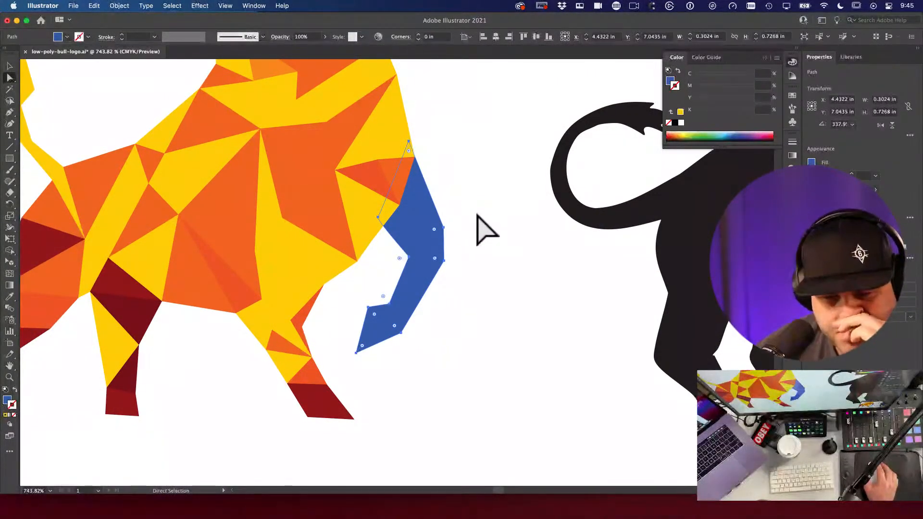
key("space")
key("space")
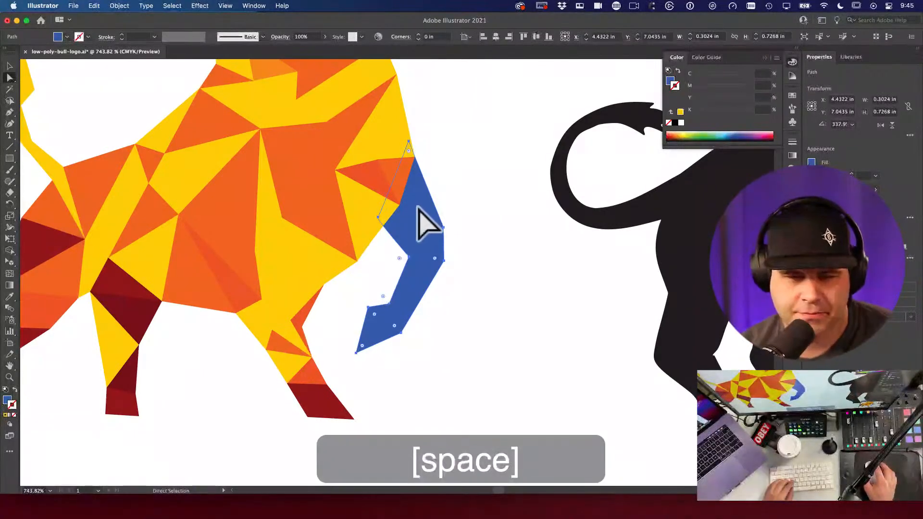
left_click_drag(409, 185, 527, 344)
key("a")
left_click(408, 90)
key("p")
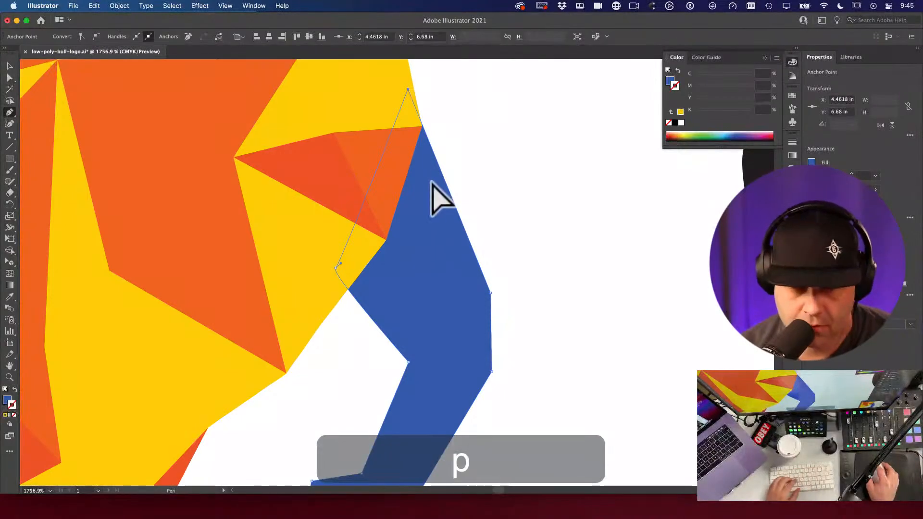
key("a")
left_click_drag(435, 159, 422, 126)
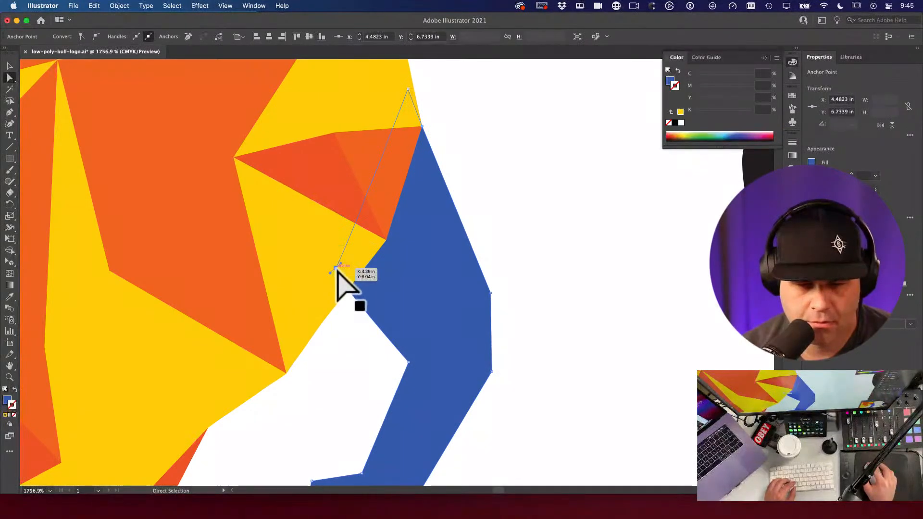
Step: Nudge the leg's corner anchor slightly left and delete the extra anchor from the leg
key("p")
key("a")
left_click(358, 300)
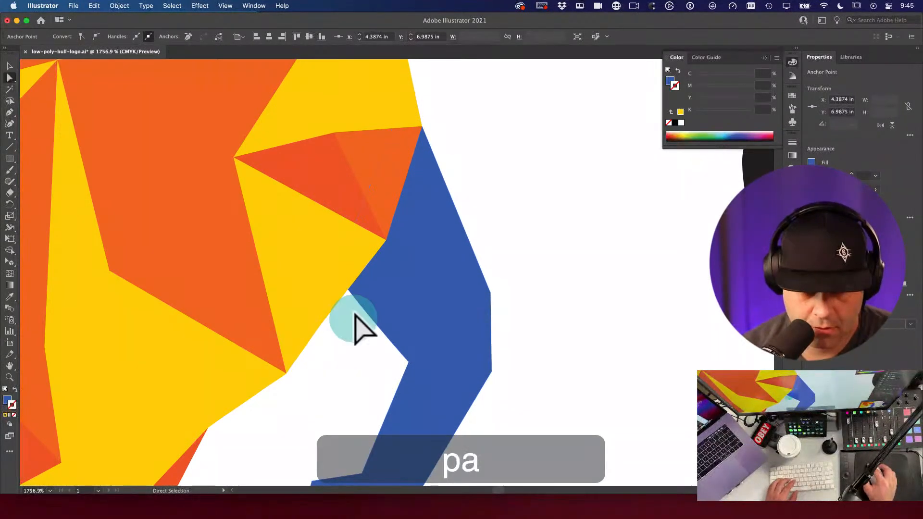
left_click(346, 330)
key("super+z")
key("p")
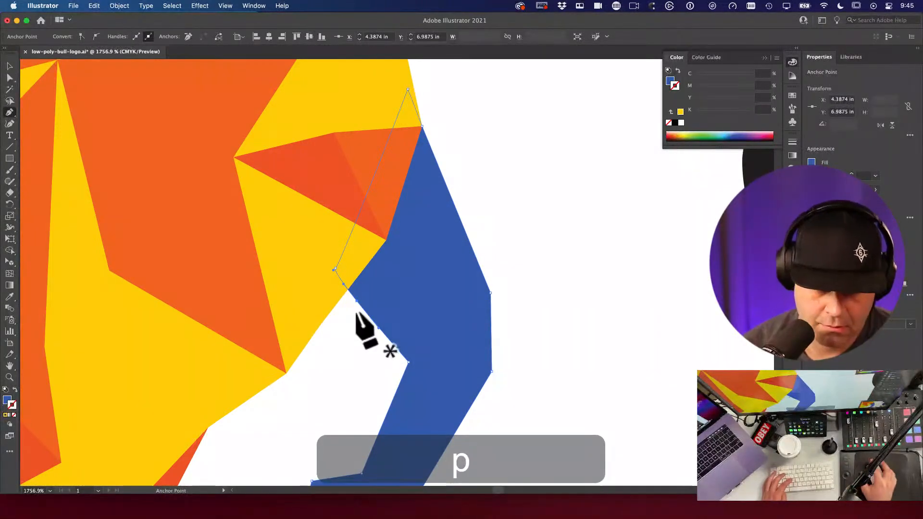
left_click(357, 301)
left_click_drag(357, 301, 347, 278)
key("p")
left_click(336, 268)
Step: Pull the yellow facet's corner down to meet the blue leg
key("space")
left_click_drag(375, 217, 346, 330)
key("a")
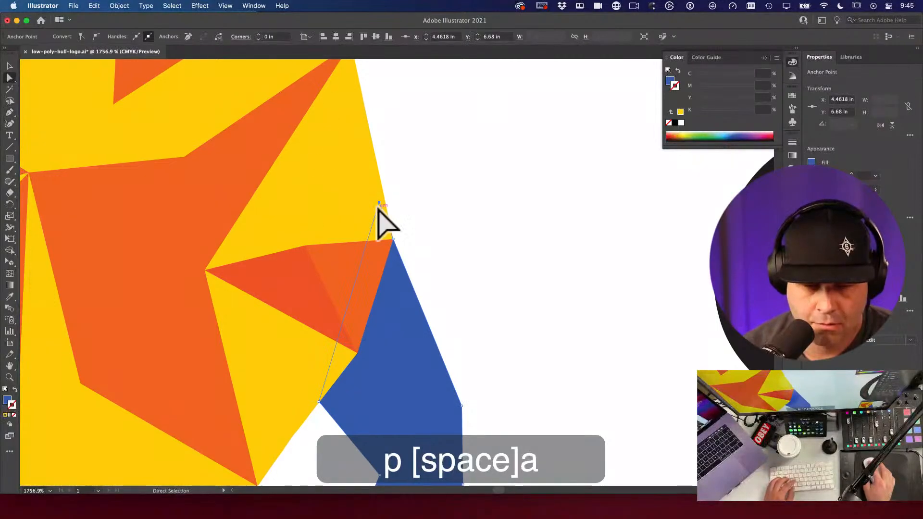
left_click_drag(379, 202, 359, 353)
key("space")
left_click_drag(449, 331, 437, 257)
key("a")
left_click(431, 226)
Step: Zoom in closely to inspect the joint at the top of the blue leg
key("space")
left_click(690, 437, "super")
left_click(503, 268, "alt+super")
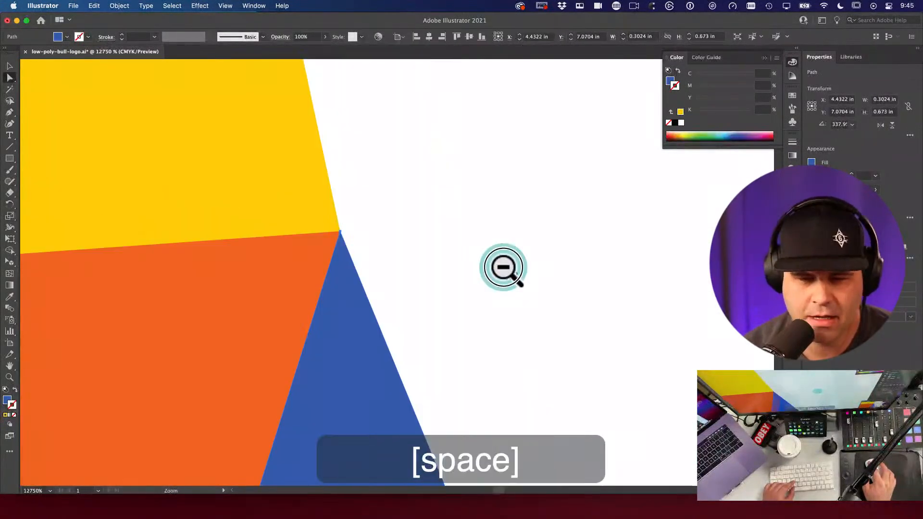
left_click(543, 201, "alt+super")
left_click(383, 301, "alt+super")
left_click(419, 239, "super")
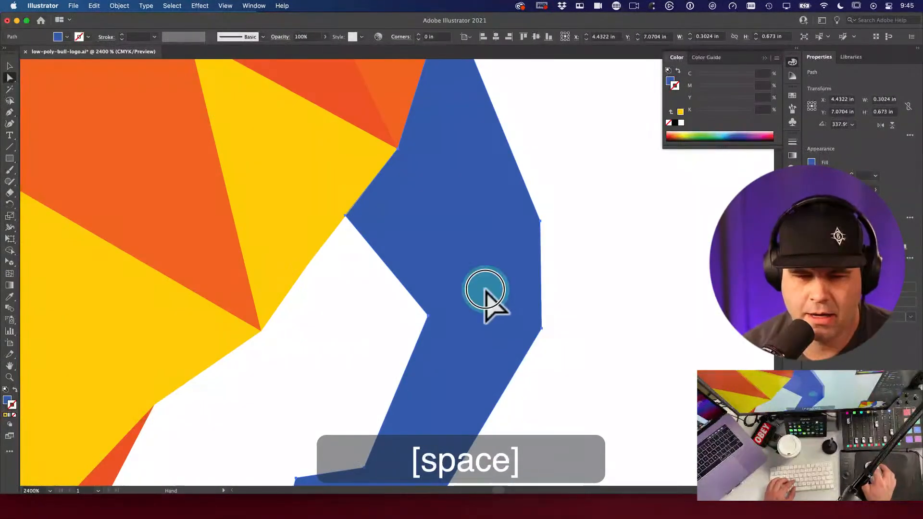
left_click_drag(487, 302, 374, 292)
left_click(370, 288, "alt+super")
left_click(491, 315, "alt+super")
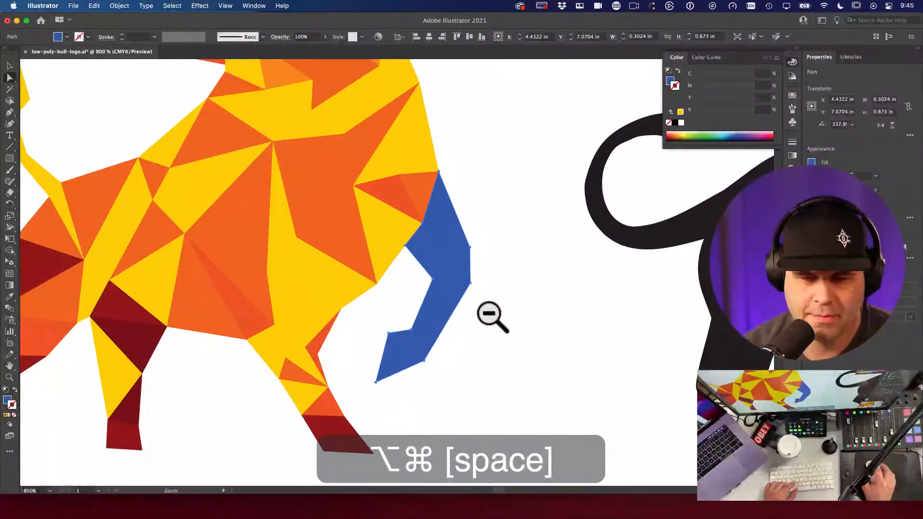
Step: Select the whole blue leg and zoom in on it
key("v")
left_click(510, 317)
key("space")
left_click(434, 227)
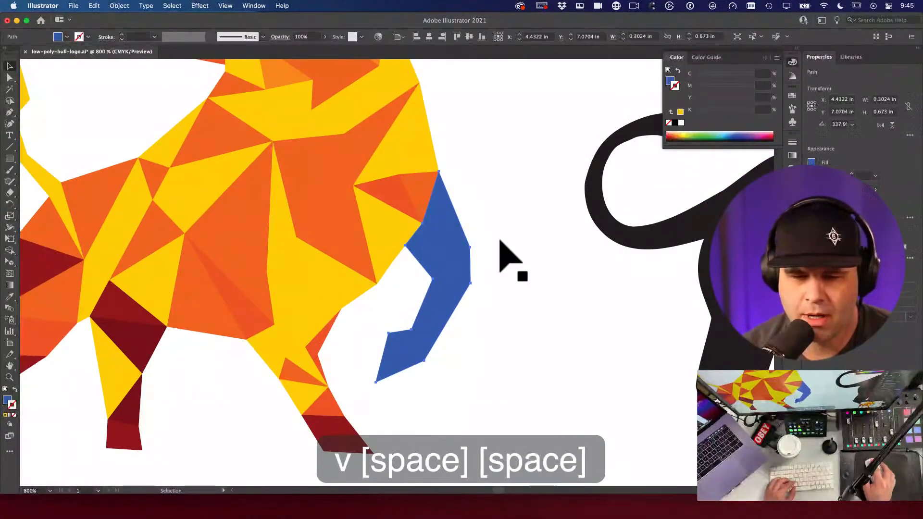
key("space")
left_click_drag(512, 242, 420, 237)
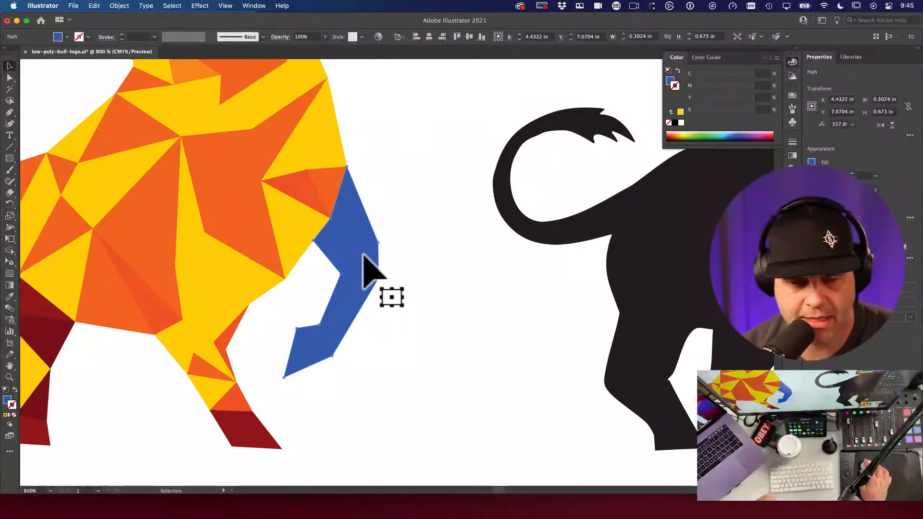
key("space")
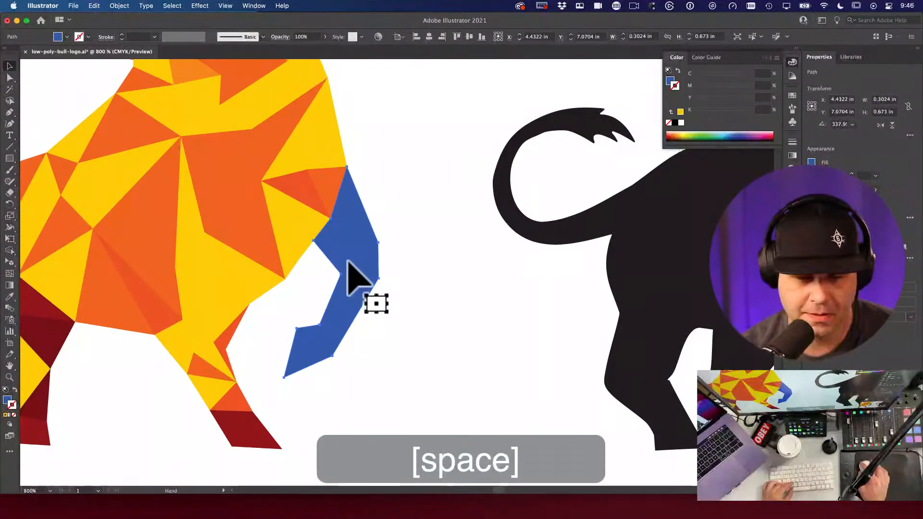
key("super+space")
left_click_drag(352, 274, 474, 377)
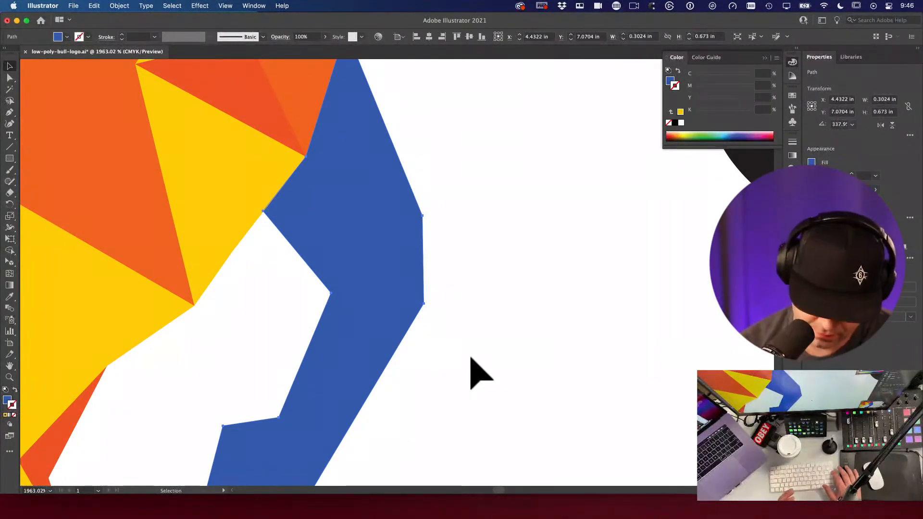
key("backslash")
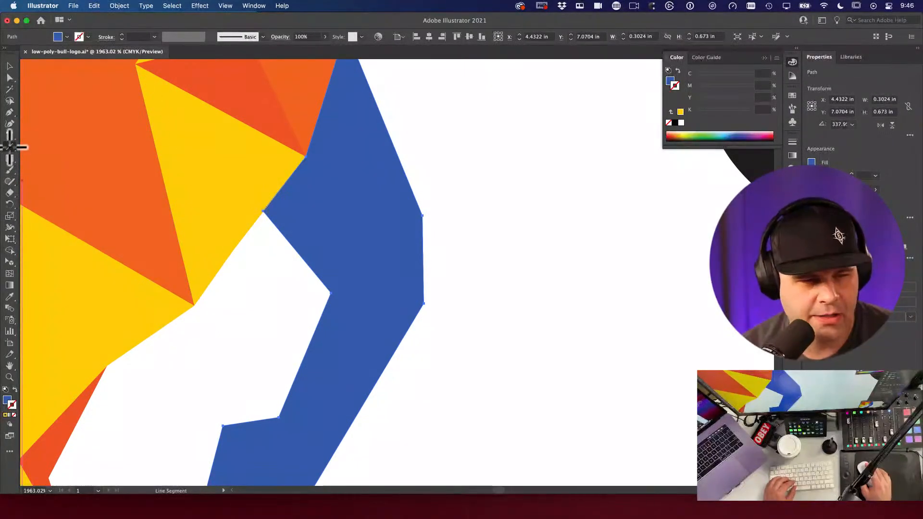
Step: Try drawing a line from the leg's top corner across the blue shape, undoing the failed attempts
key("space")
left_click_drag(358, 101, 344, 200)
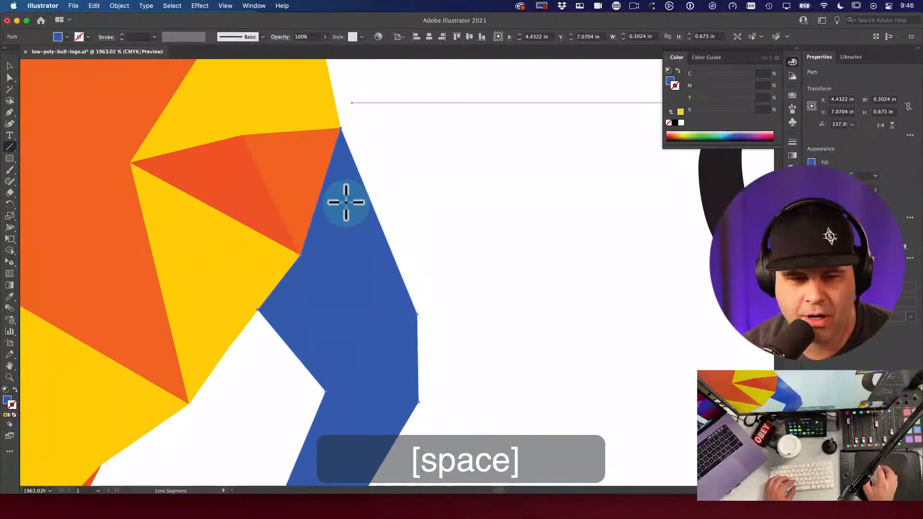
left_click(299, 255)
left_click(27, 142)
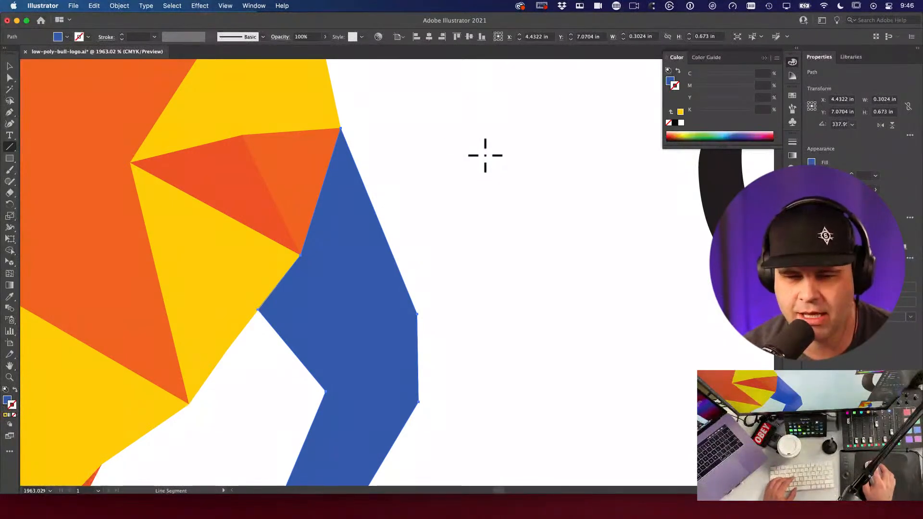
left_click_drag(447, 136, 565, 282)
key("super+z")
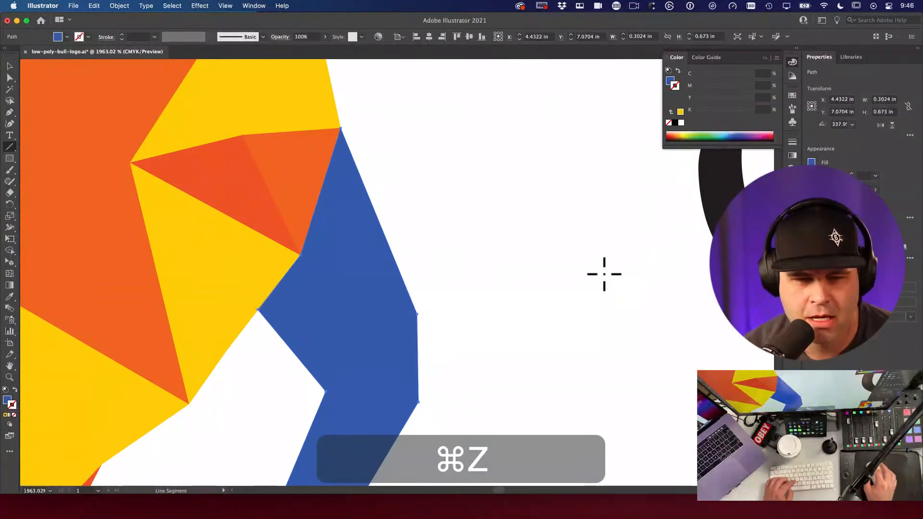
left_click_drag(302, 255, 376, 309)
key("super+z")
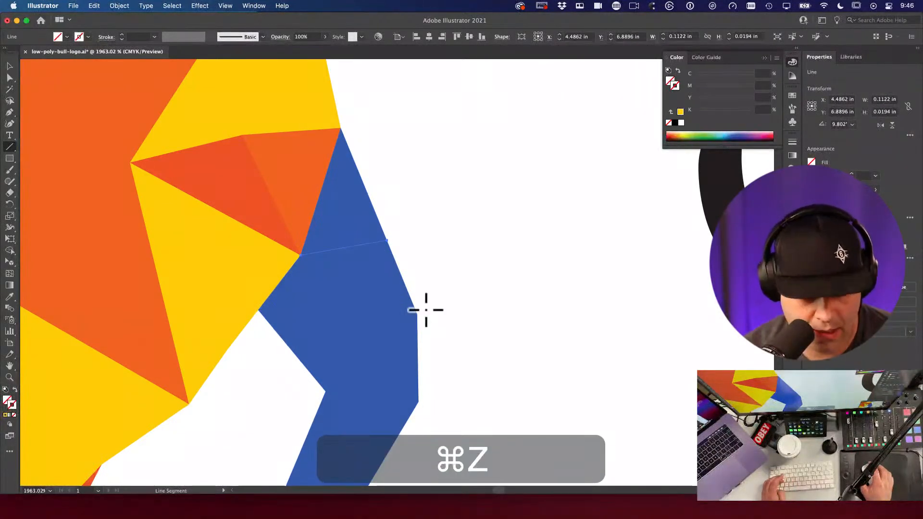
key("i")
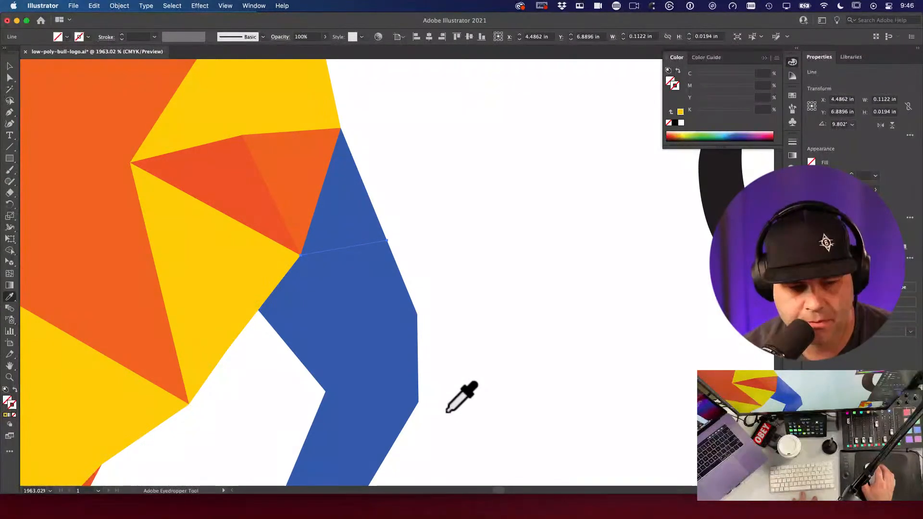
Step: Set the line stroke to pure white at 0.25 pt weight
double_click(11, 403)
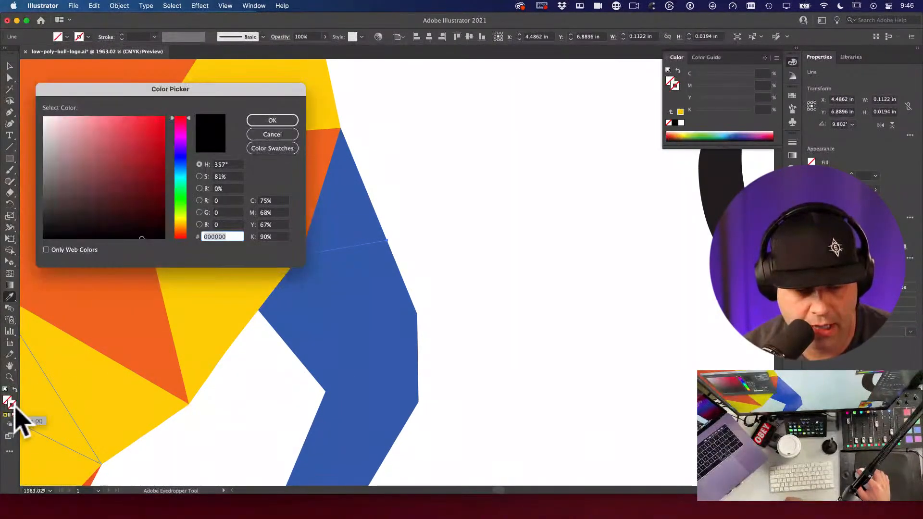
left_click(50, 129)
left_click(211, 117)
left_click(44, 117)
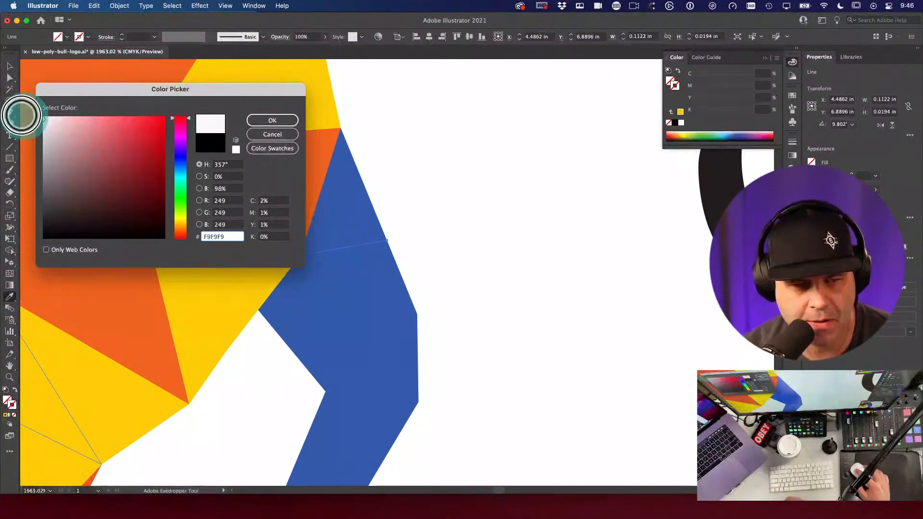
left_click(284, 121)
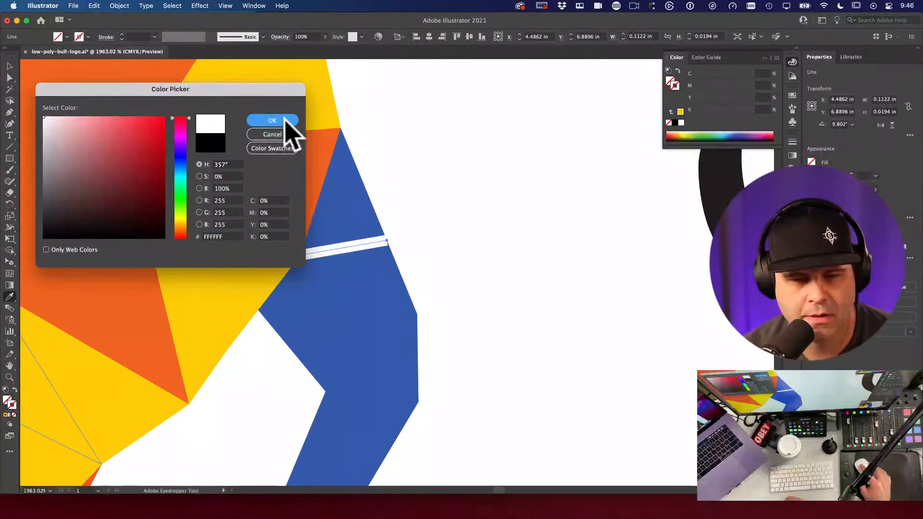
left_click(792, 142)
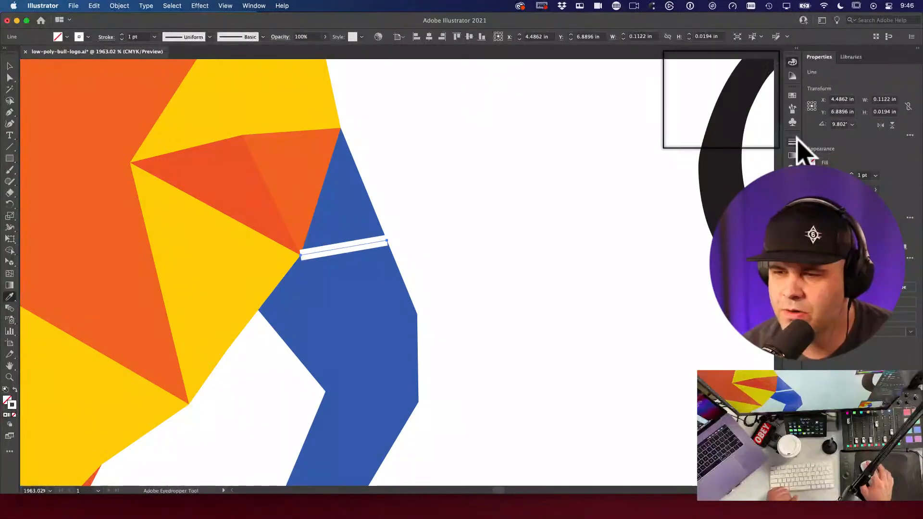
left_click(730, 153)
left_click(741, 162)
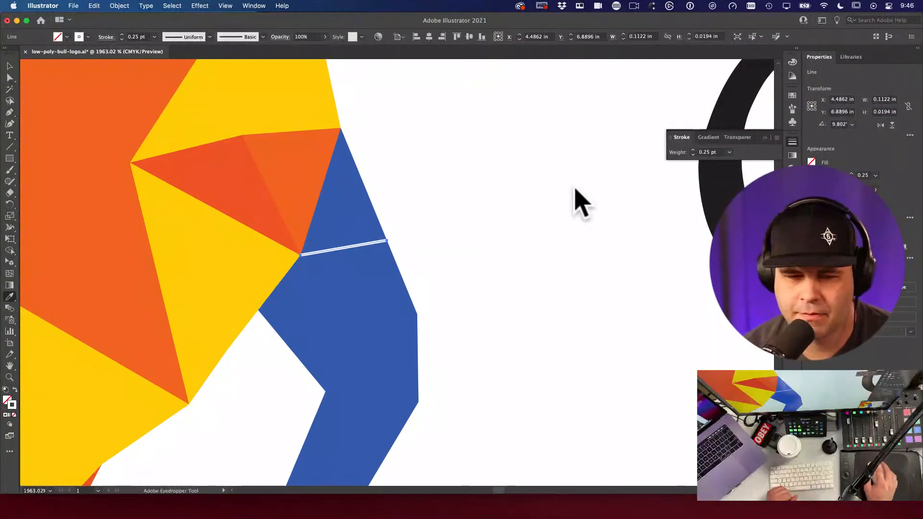
left_click(792, 142)
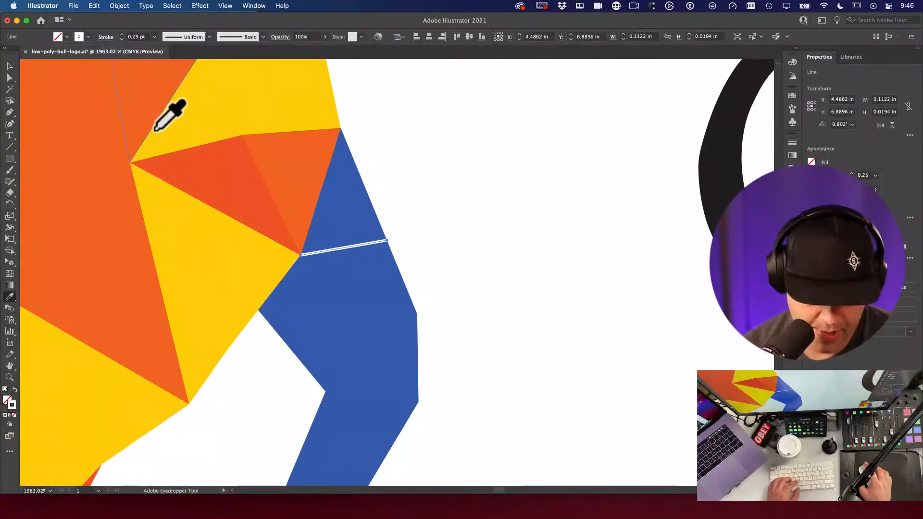
Step: Draw lines from the tail's top vertex to its left and right edges, closing the first triangle
key("backslash")
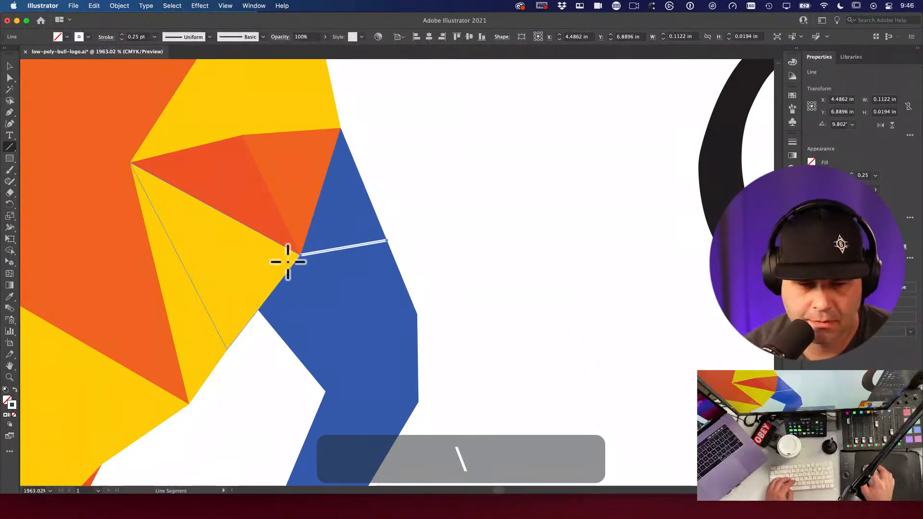
mouse_move(301, 254)
left_mouse_down()
mouse_move(327, 315)
mouse_move(323, 328)
mouse_move(307, 329)
mouse_move(292, 348)
left_mouse_up()
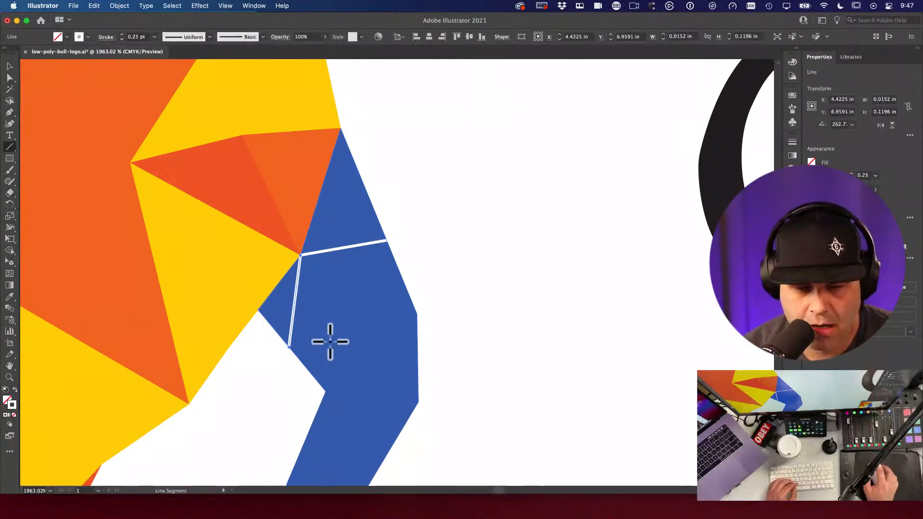
mouse_move(301, 254)
left_mouse_down()
mouse_move(363, 305)
mouse_move(417, 314)
left_mouse_up()
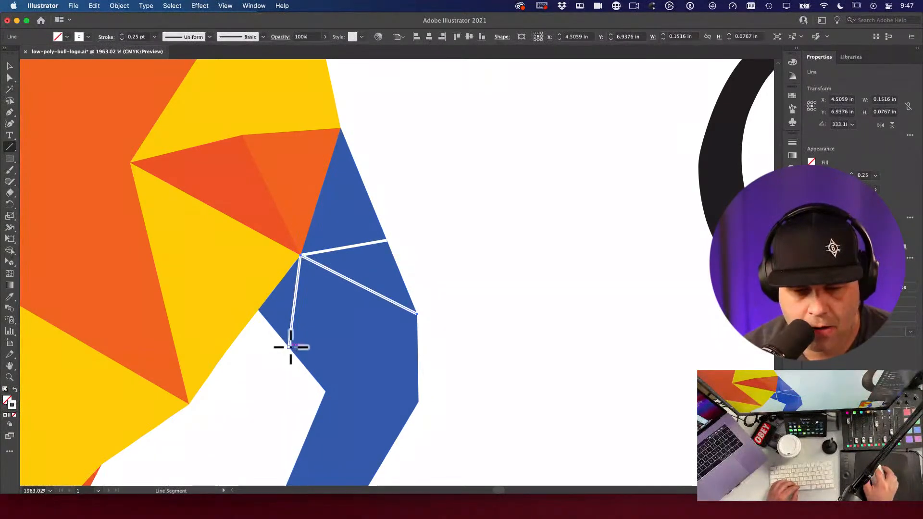
left_click_drag(289, 347, 416, 318)
Step: Continue the zigzag of white lines between the tail's vertices down toward its tip
scroll(409, 363, "down", 2)
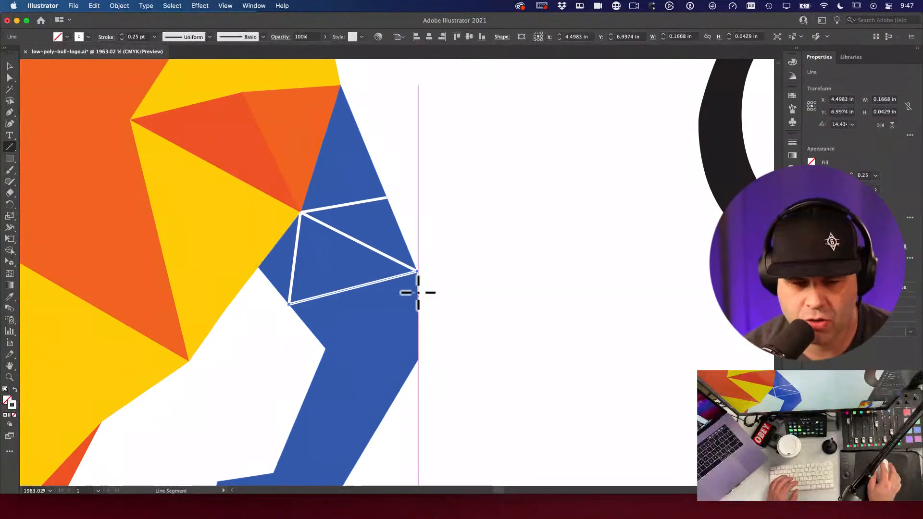
scroll(413, 272, "right", 2)
left_click_drag(414, 271, 318, 347)
scroll(300, 347, "down", 3)
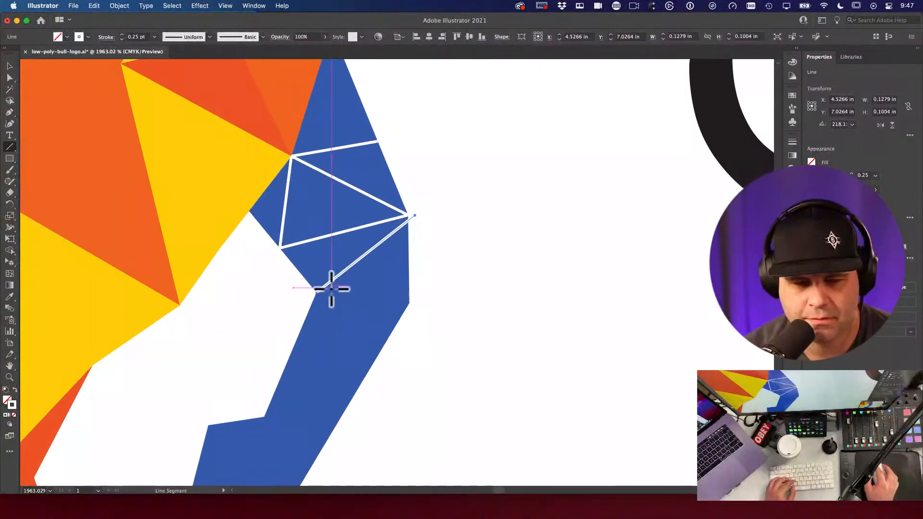
left_click_drag(318, 293, 409, 304)
scroll(291, 295, "down", 4)
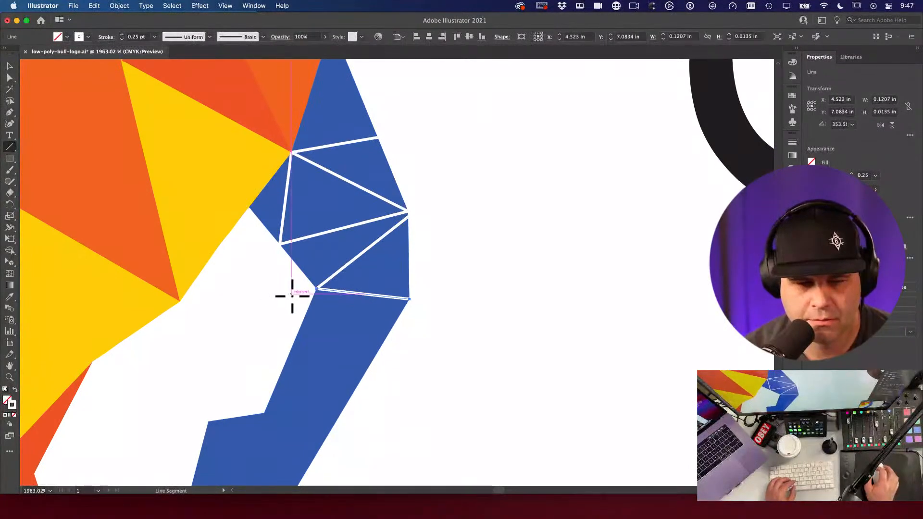
scroll(291, 295, "up", 2)
scroll(294, 294, "down", 2)
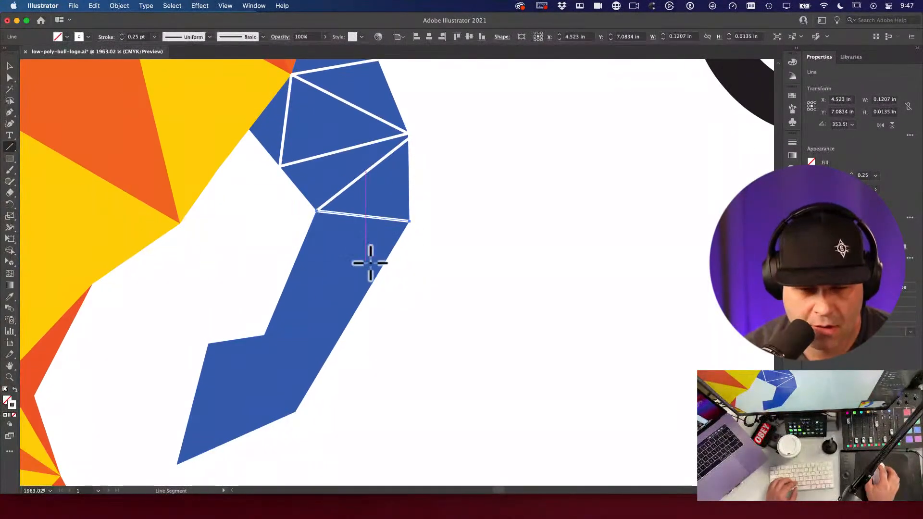
left_click_drag(409, 222, 264, 334)
left_click_drag(264, 334, 294, 412)
left_click(9, 66)
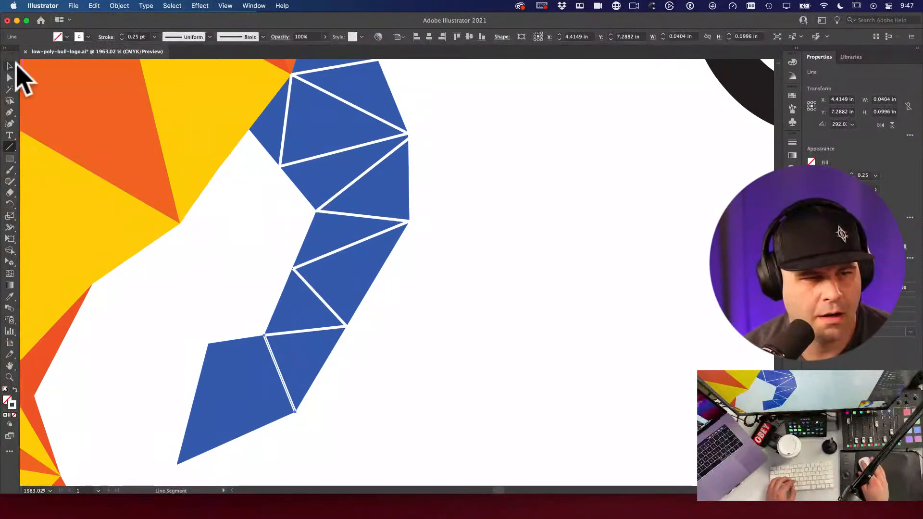
Step: Zoom out and pan until all three bulls are in view
left_click(319, 269, "alt+super")
left_click(320, 269, "alt+super")
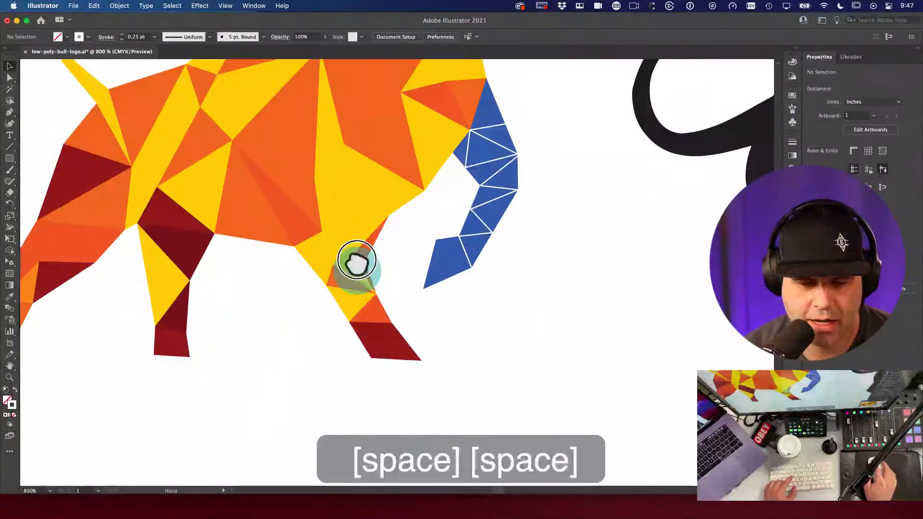
left_click_drag(171, 268, 172, 233)
left_click_drag(432, 255, 247, 283)
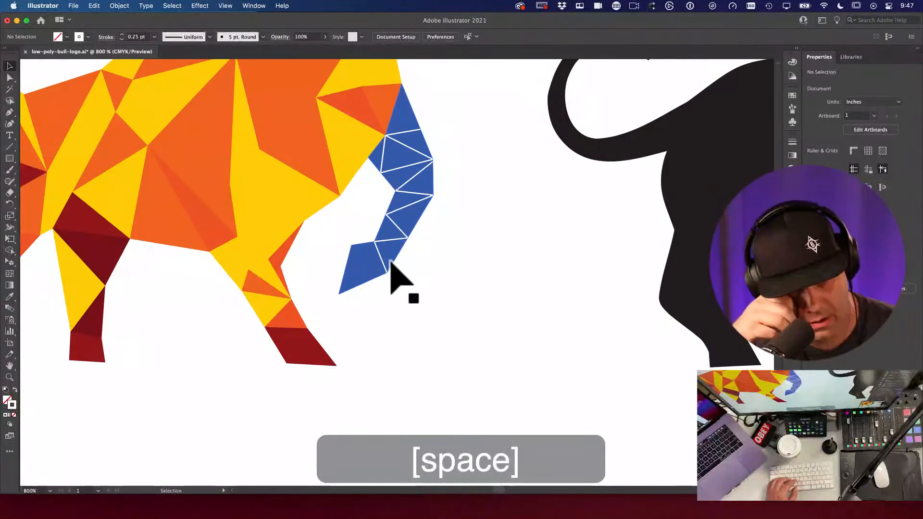
left_click_drag(659, 243, 404, 243)
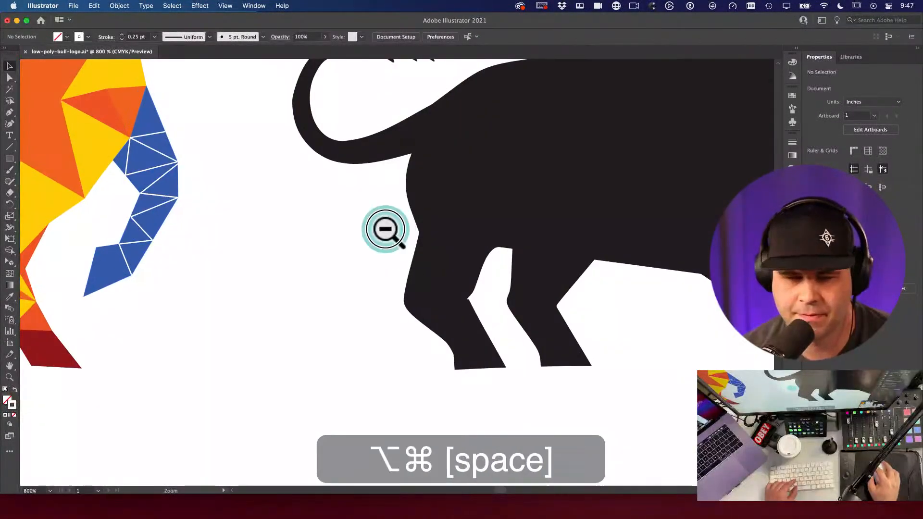
left_click(386, 229, "alt+super")
left_click(532, 206, "super")
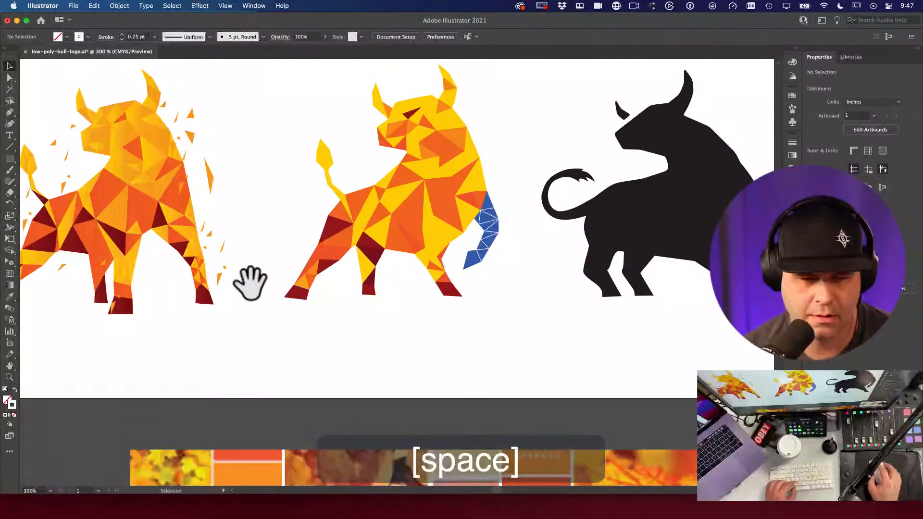
Step: Zoom in to inspect the first bull's leg facets and the blue tail
left_click_drag(177, 247, 293, 299)
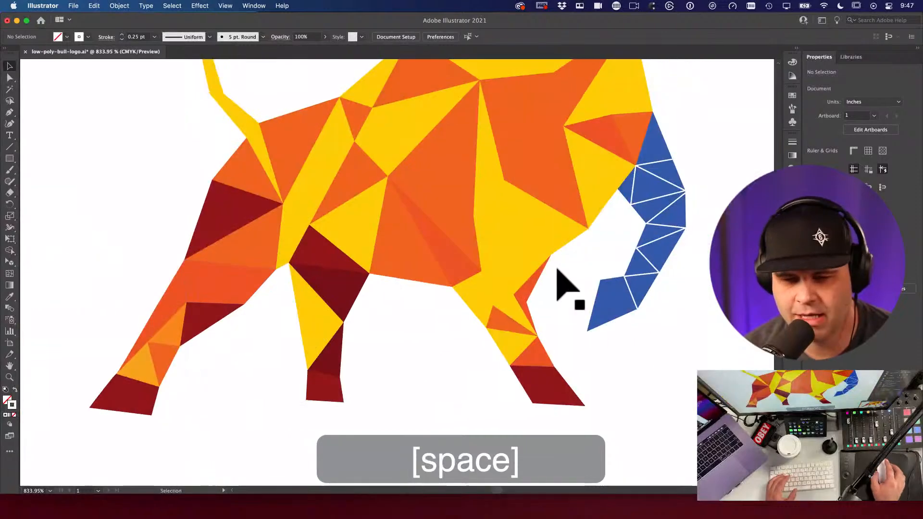
key("space")
scroll(558, 272, "down", 3)
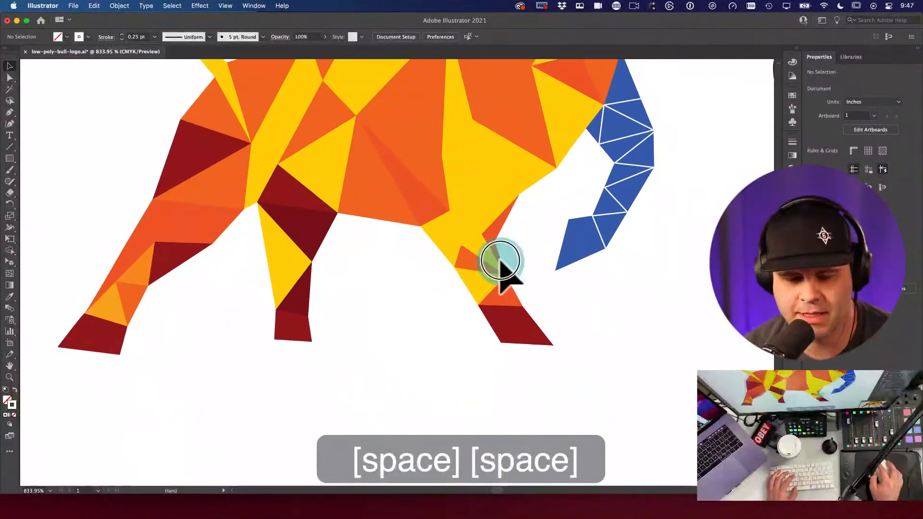
key("a")
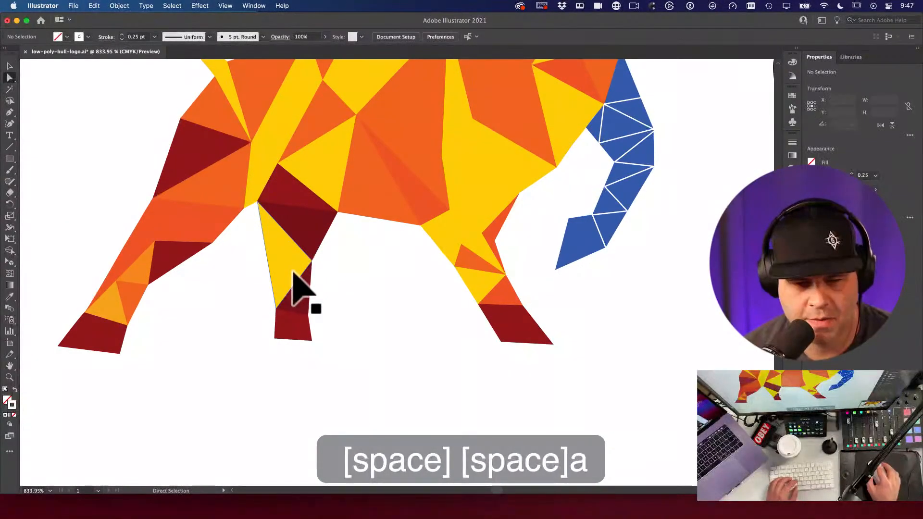
left_click(294, 286)
left_click(337, 294)
key("space")
scroll(432, 288, "right", 5)
scroll(433, 288, "up", 2)
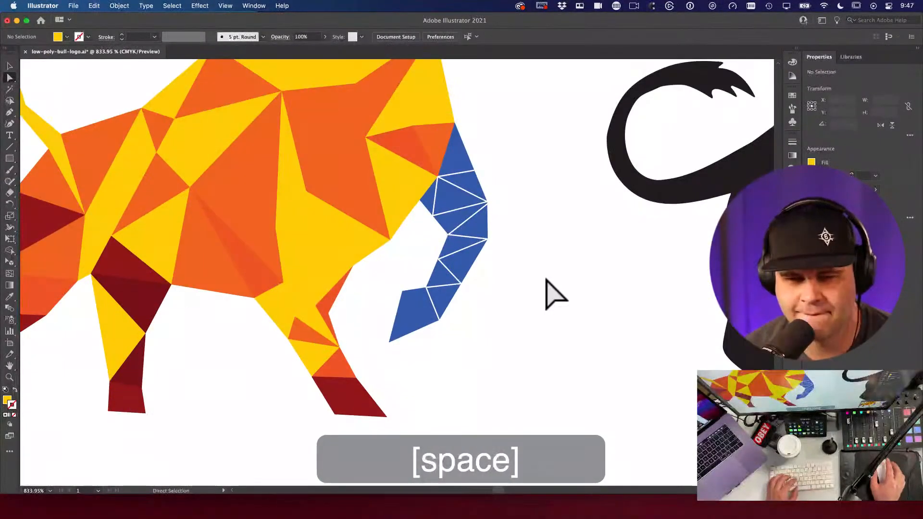
key("space")
left_click_drag(426, 305, 473, 288)
key("space")
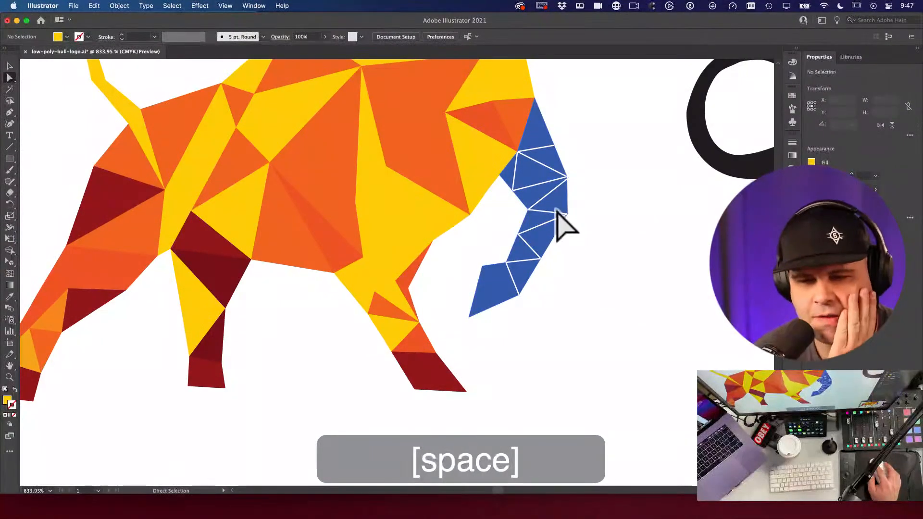
scroll(576, 207, "up", 10)
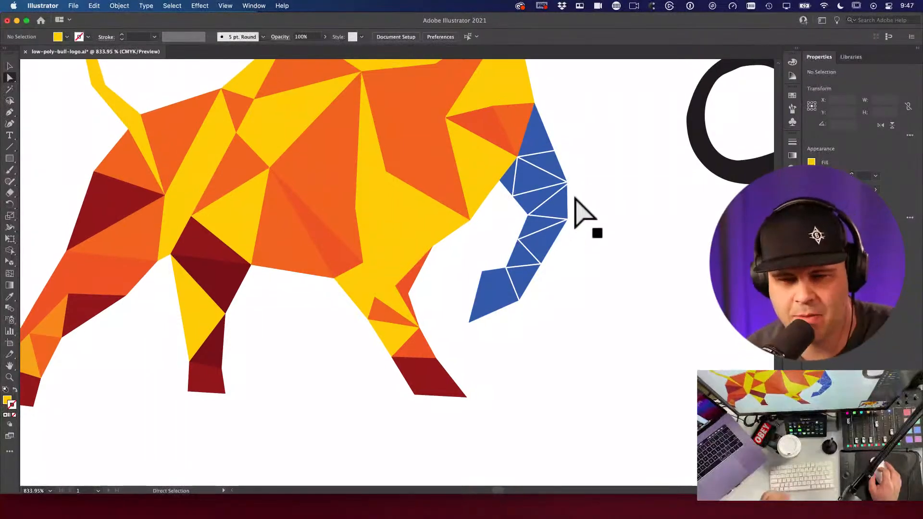
scroll(584, 226, "down", 10)
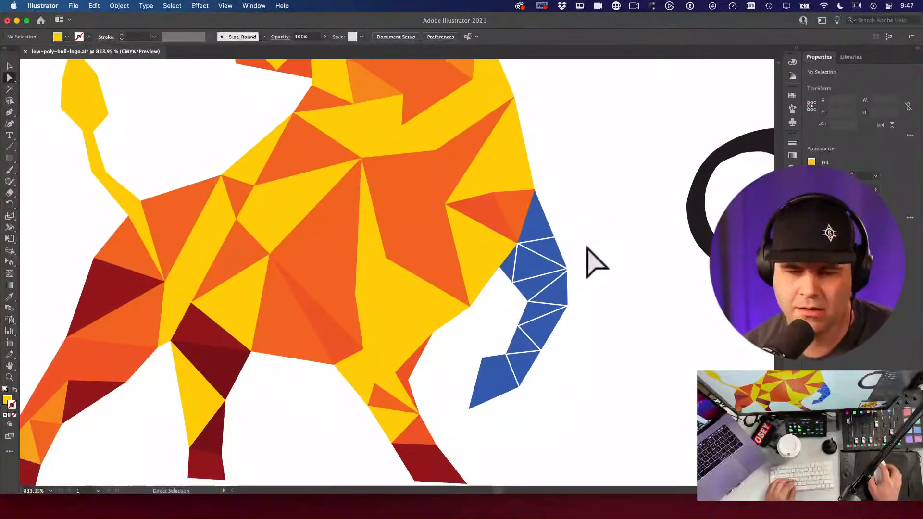
Step: Zoom out to the whole artboard and move the black bull right, under the website text
key("super+space")
left_click_drag(582, 257, 645, 279)
key("v")
left_click_drag(589, 235, 581, 229)
key("alt+super+space")
left_click(453, 243)
left_click(505, 272)
left_click(489, 243)
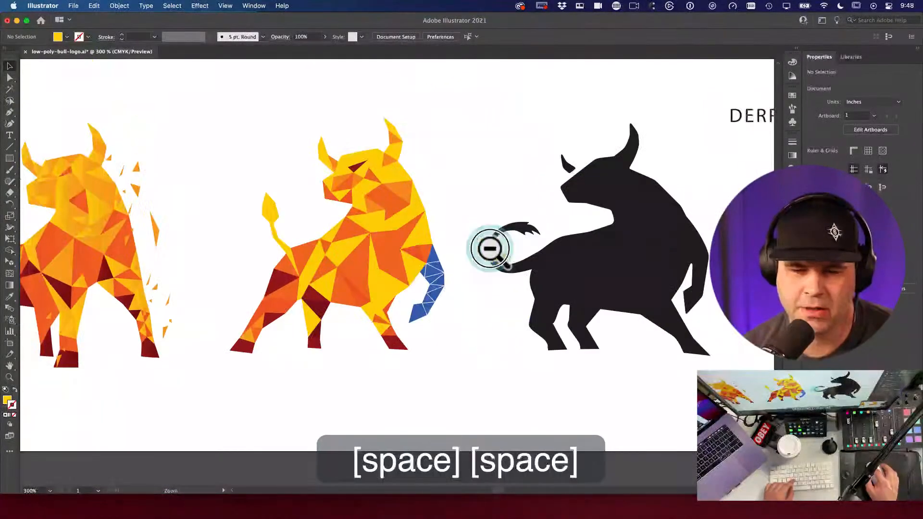
left_click(443, 329)
left_click_drag(443, 330, 591, 237)
key("v")
left_click_drag(646, 219, 694, 212)
Step: Select the entire middle bull and place a straight copy of it to the right
left_click_drag(256, 143, 437, 333)
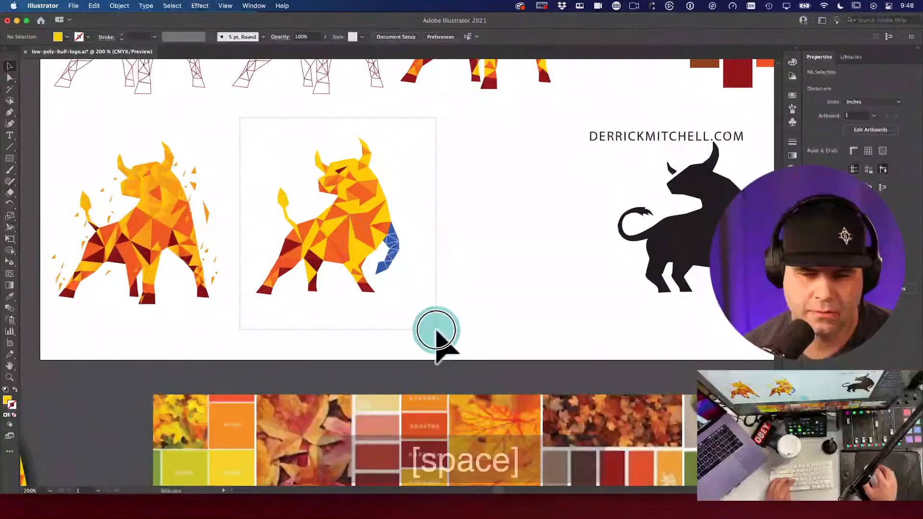
left_click(356, 247)
left_click(538, 241)
key("v")
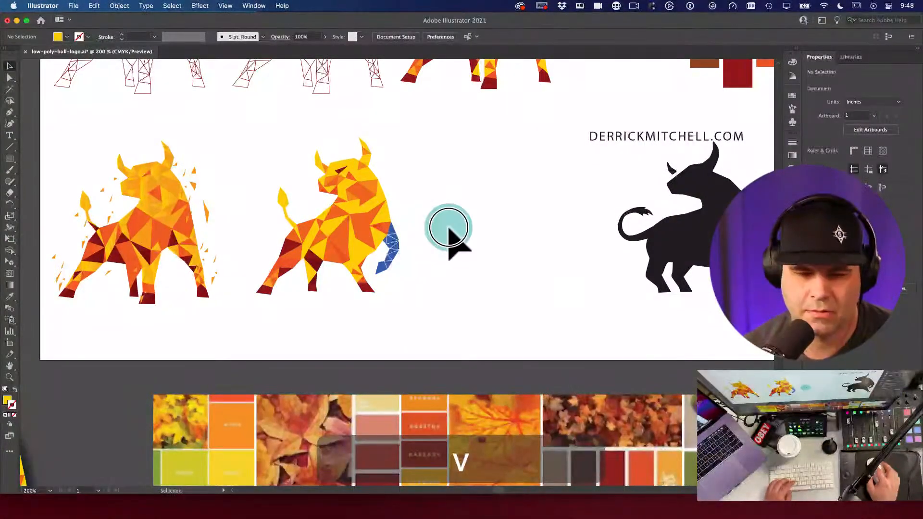
key("v")
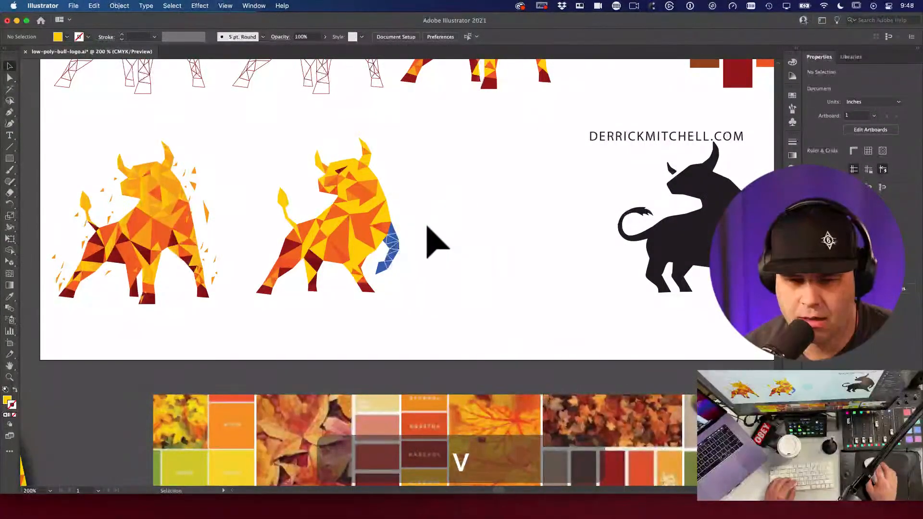
left_click_drag(243, 126, 446, 341)
left_click_drag(367, 243, 532, 237)
left_click(602, 252)
Step: Pan left and zoom in on the bull's blue tail
key("v")
key("space")
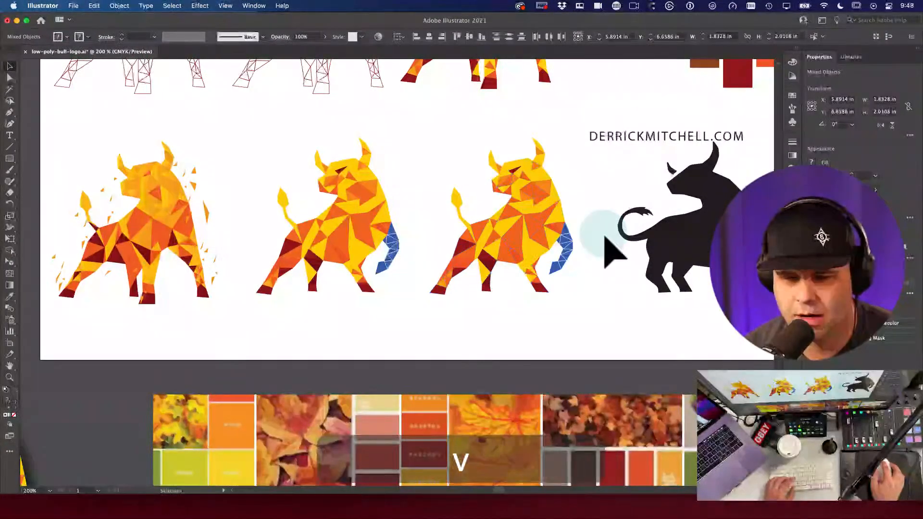
left_click_drag(610, 247, 488, 259)
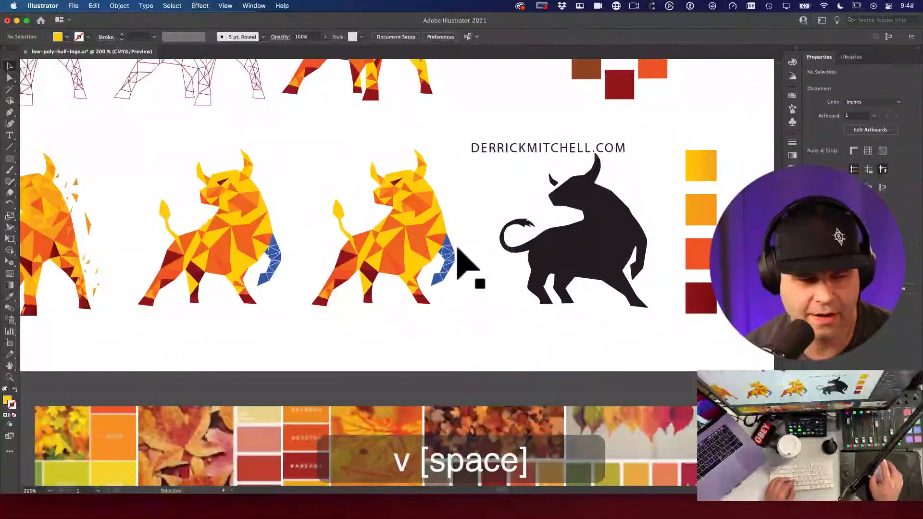
key("super+space")
left_click_drag(511, 309, 540, 247)
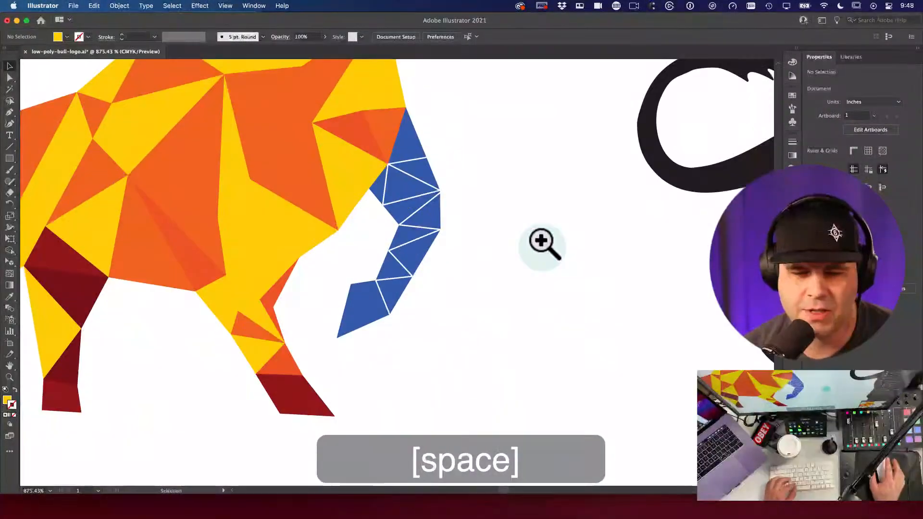
Step: Try moving and cutting the blue tail, undoing both edits so it stays unchanged
key("v")
key("a")
key("v")
left_click_drag(407, 205, 524, 214)
key("super+z")
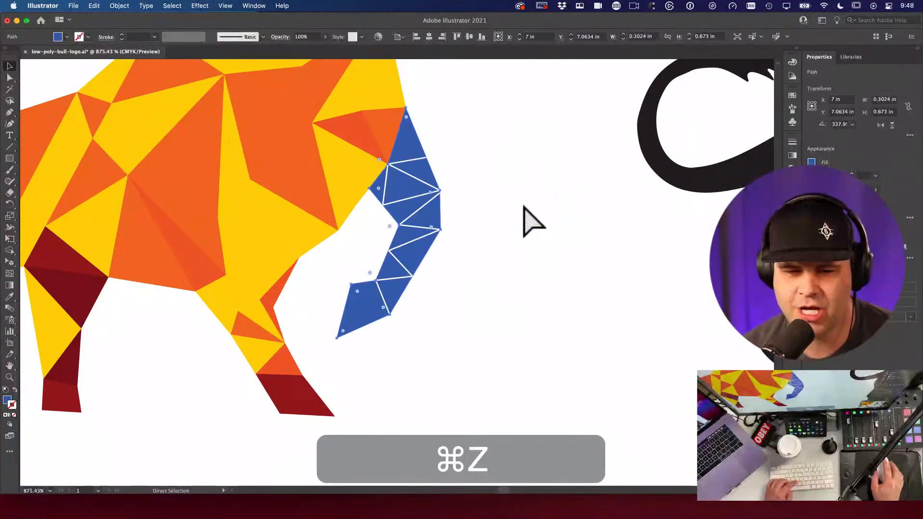
key("super+x")
key("super+z")
Step: Clear the selection and load the designer's website in a new browser window
left_click(393, 211)
left_click(518, 234)
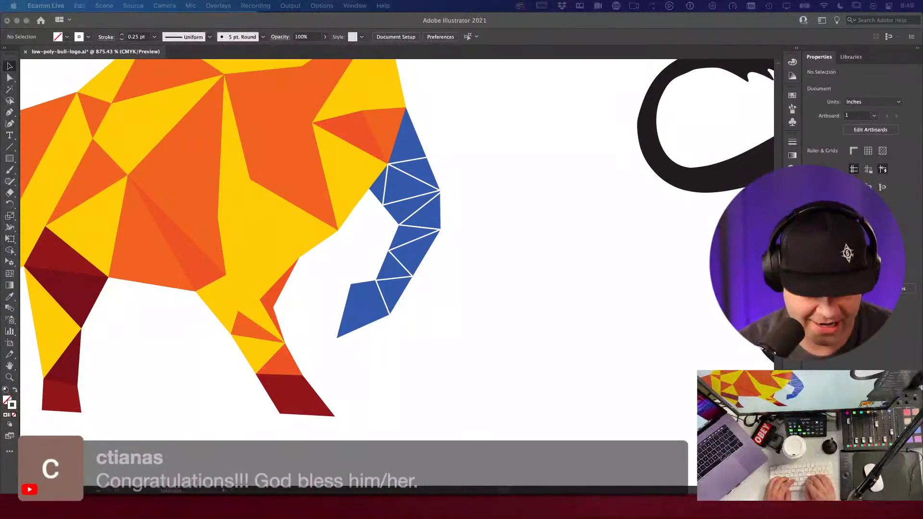
key("super+n")
key("Return")
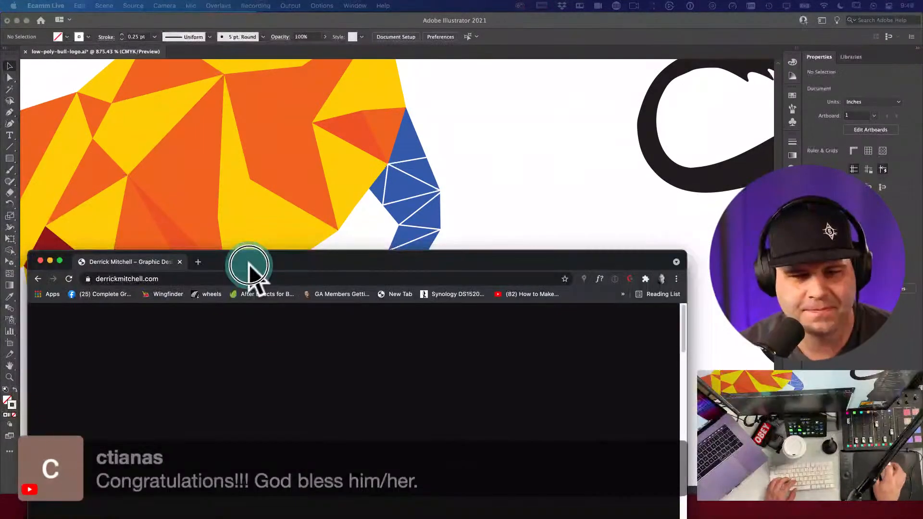
Step: Raise the browser window and scroll through the site's Tutorials page
left_click_drag(249, 275, 297, 62)
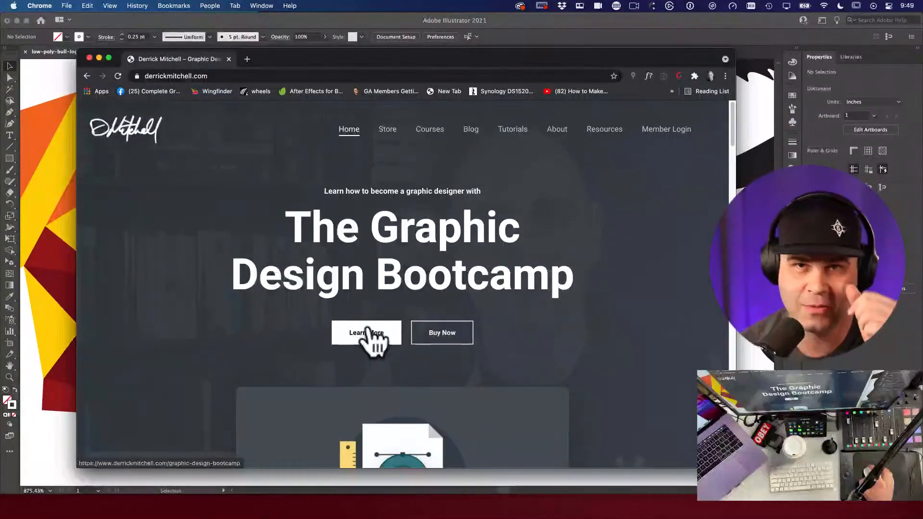
left_click(518, 134)
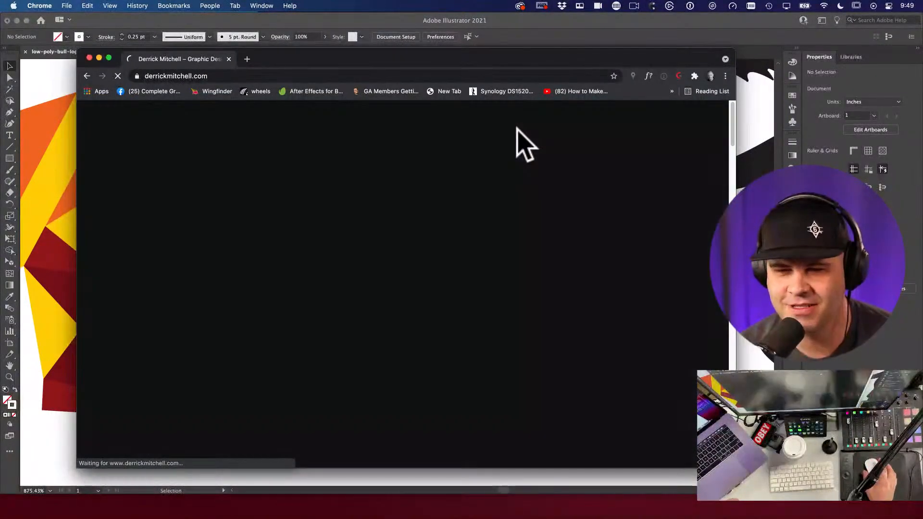
scroll(370, 258, "down", 7)
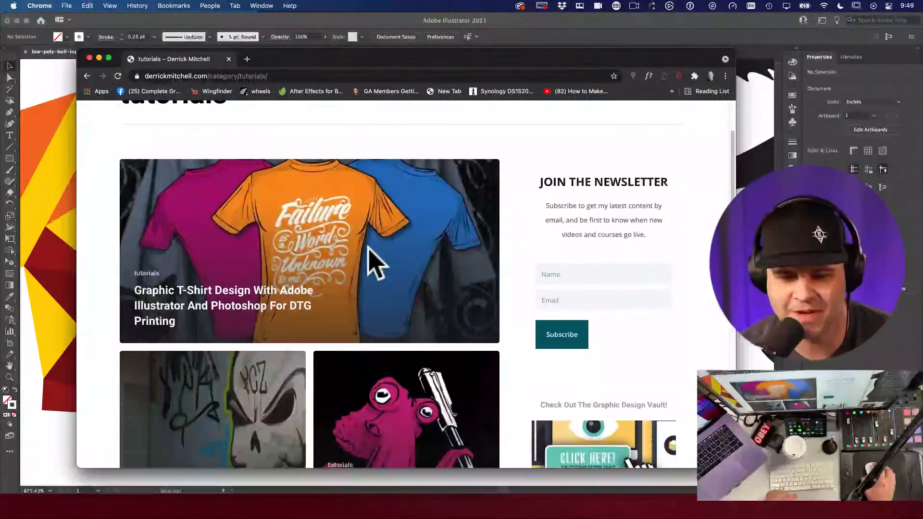
scroll(377, 251, "down", 1)
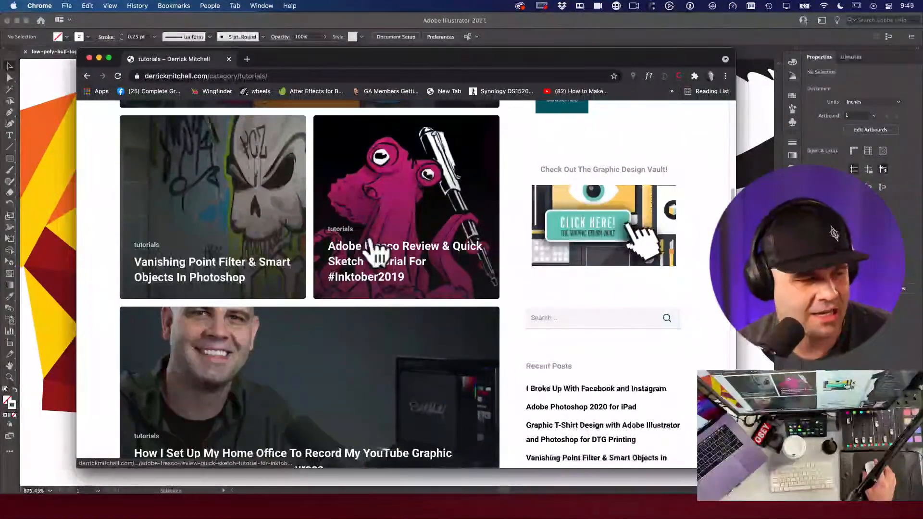
scroll(377, 255, "up", 10)
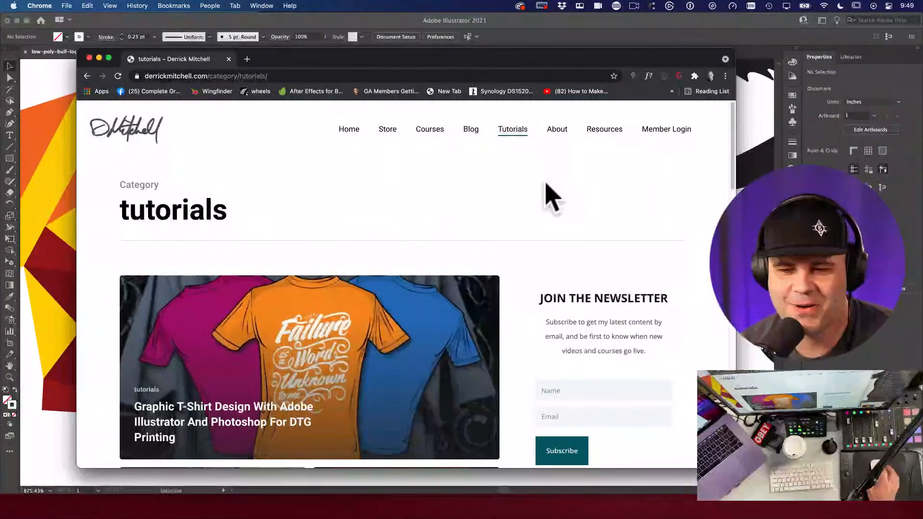
scroll(562, 259, "down", 2)
left_click(561, 291)
scroll(433, 173, "up", 3)
Step: Look over the home page, dismiss the name-field autofill, and close the browser window
left_click(343, 129)
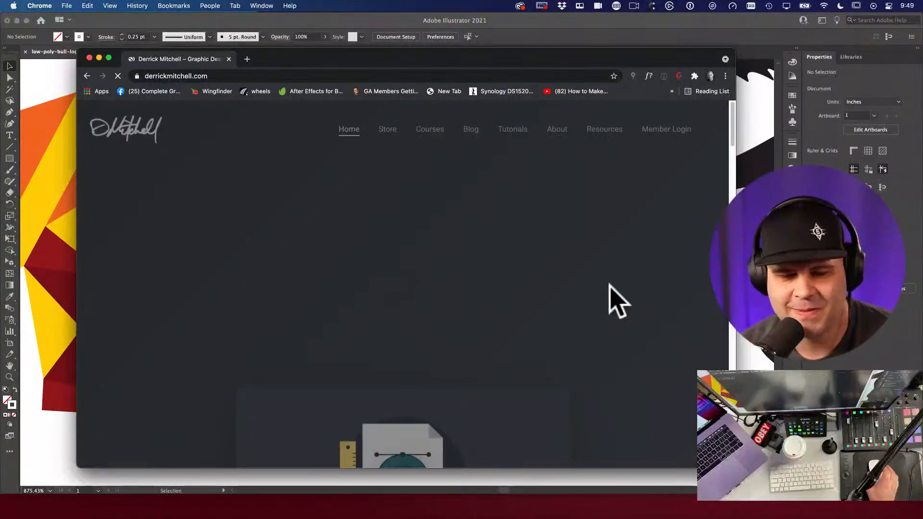
scroll(615, 312, "down", 15)
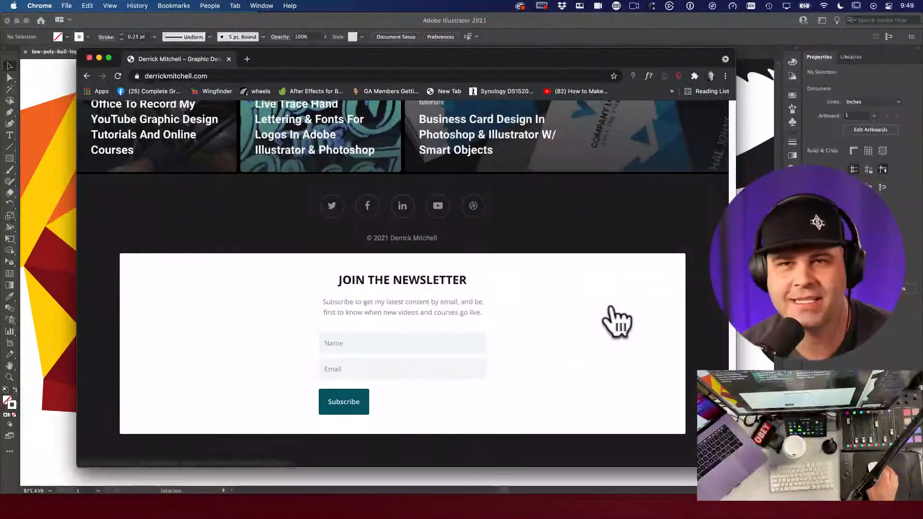
left_click(288, 367)
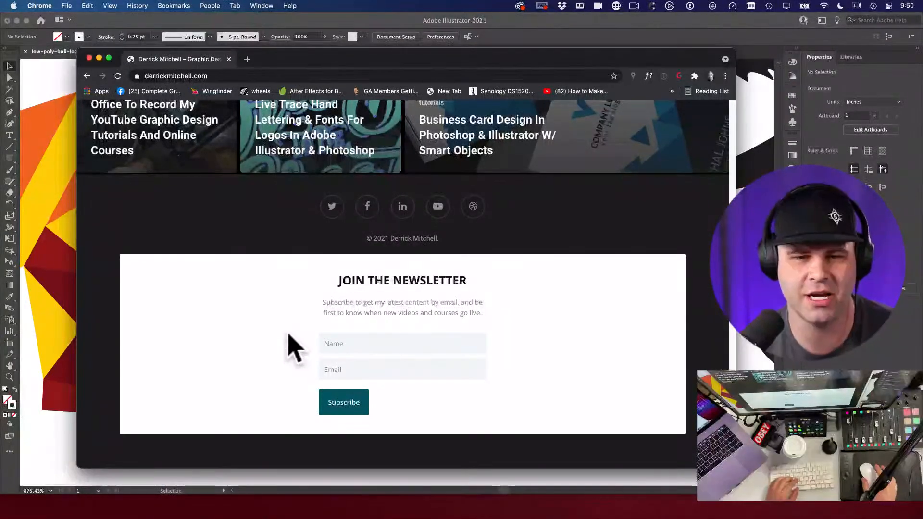
left_click(229, 59)
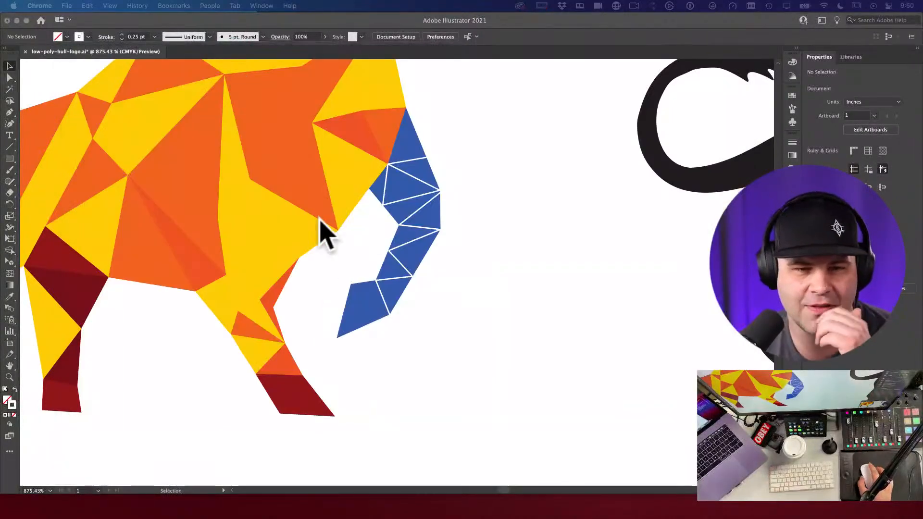
left_click(483, 202)
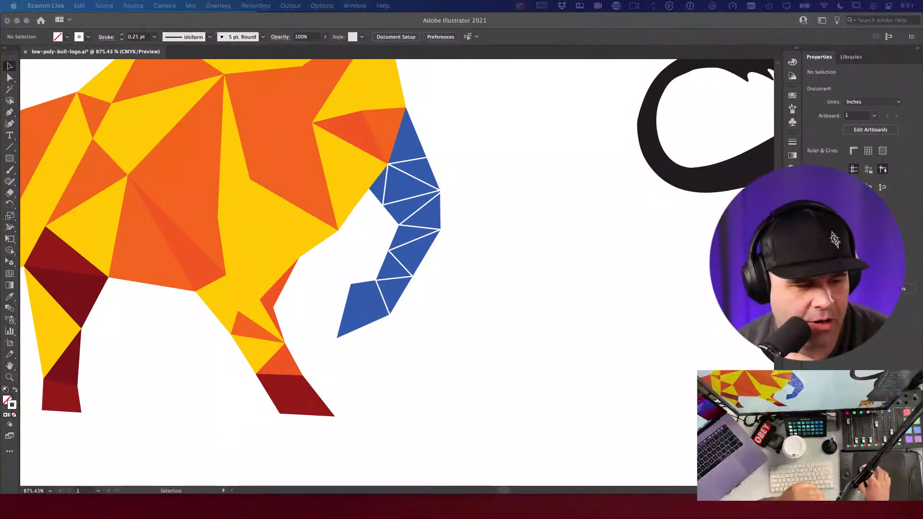
Step: Type the designer's address as a new text line and move it below the bull
left_click(508, 397)
key("t")
left_click(488, 310)
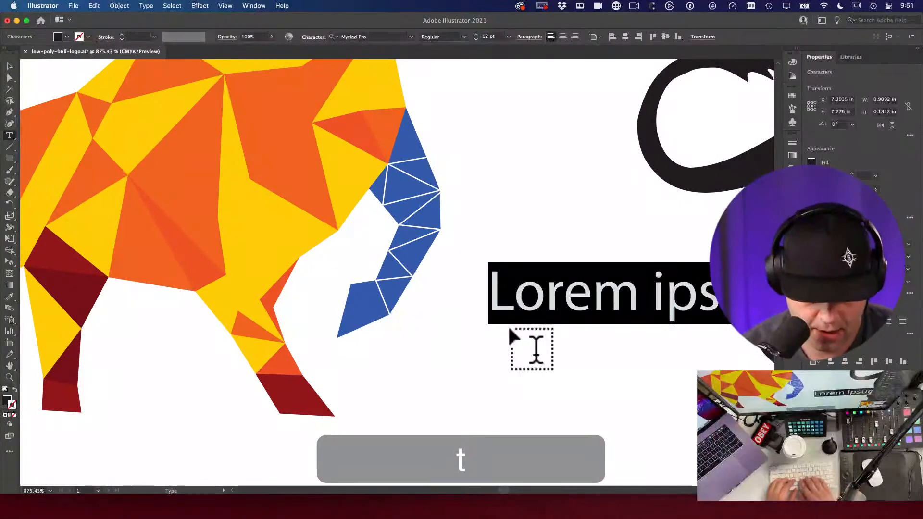
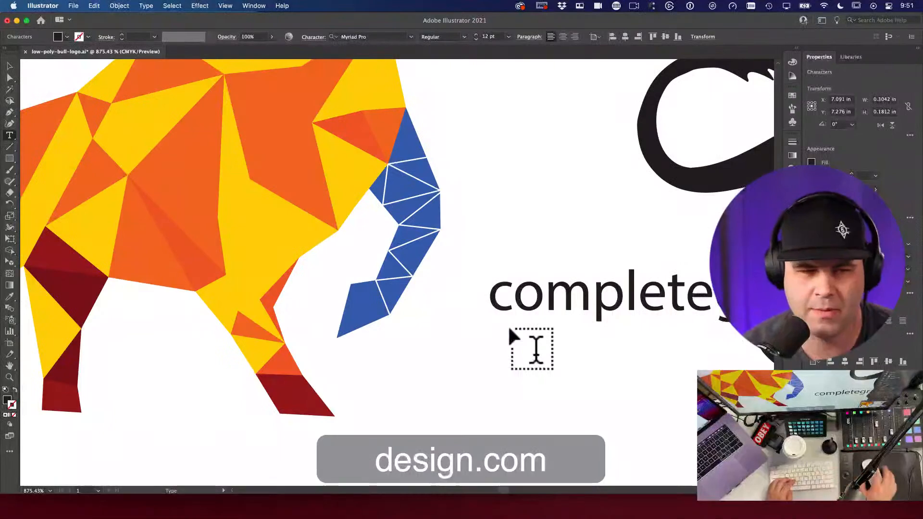
key("Escape")
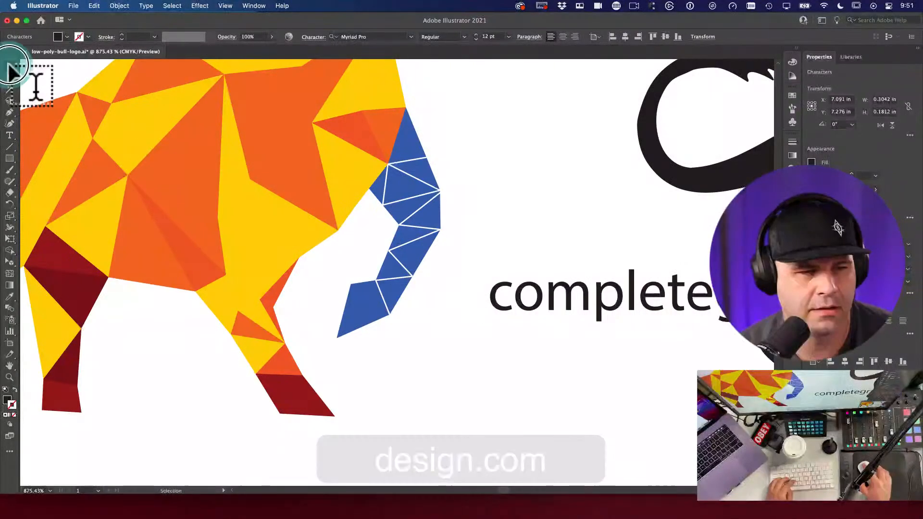
left_click(546, 217)
left_click_drag(647, 301, 350, 213)
left_click_drag(457, 254, 410, 365)
key("t")
left_click(584, 275)
double_click(585, 275)
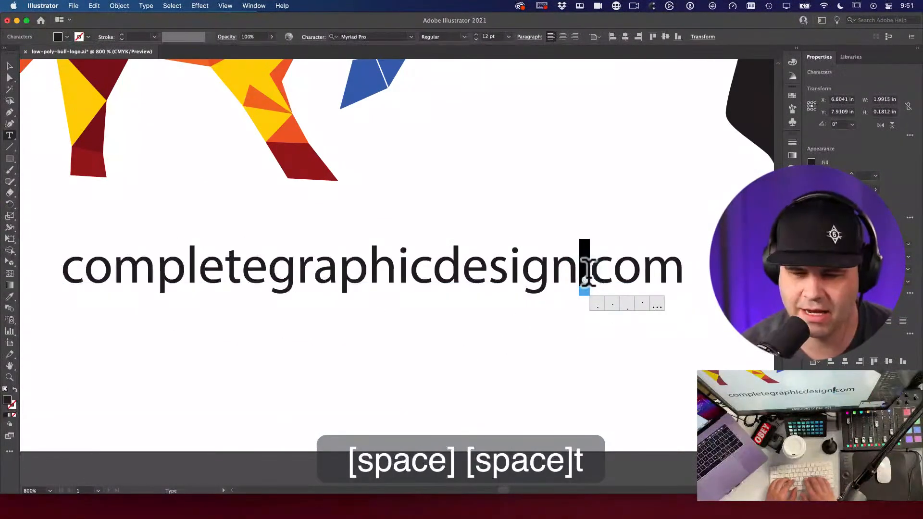
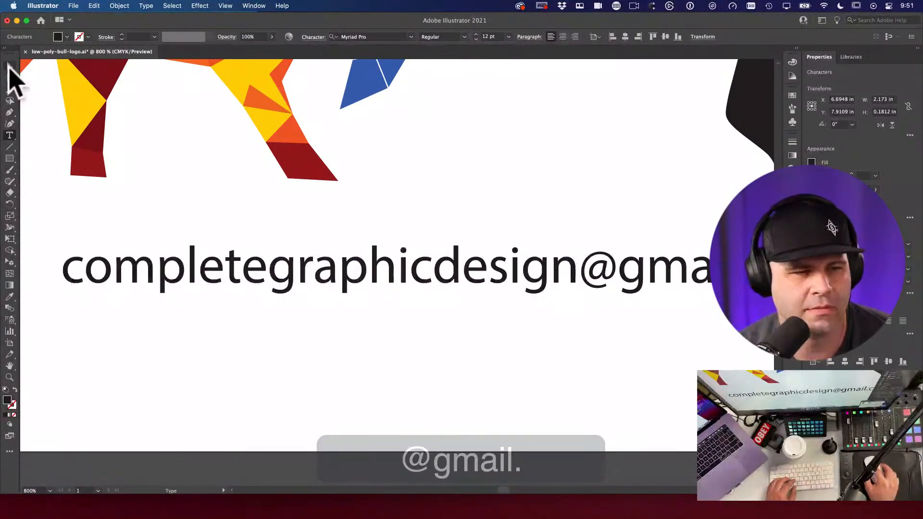
left_click(10, 66)
Step: Narrow the e-mail text horizontally with Free Transform and place it under the bull's legs
left_click_drag(255, 277, 400, 277)
key("e")
key("v")
left_click_drag(198, 287, 255, 277)
key("e")
left_click_drag(72, 264, 171, 268)
key("v")
left_click_drag(263, 268, 202, 283)
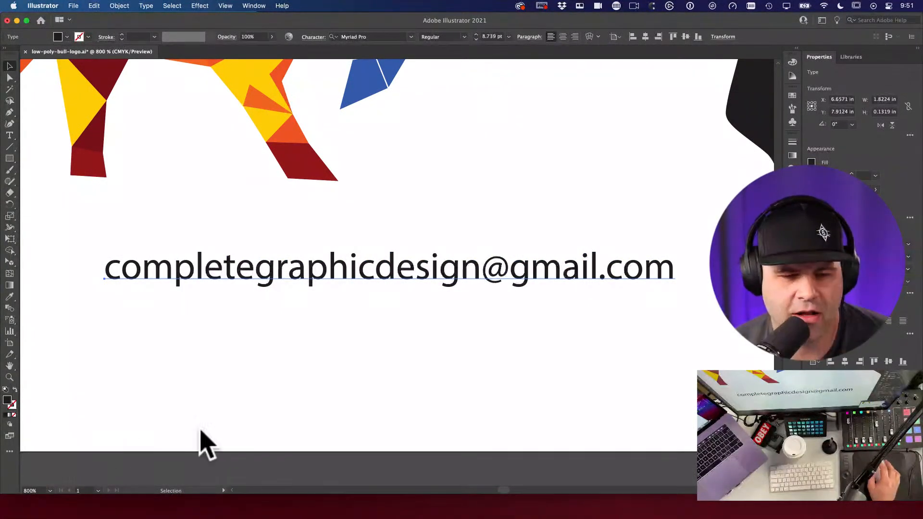
left_click_drag(346, 278, 339, 283)
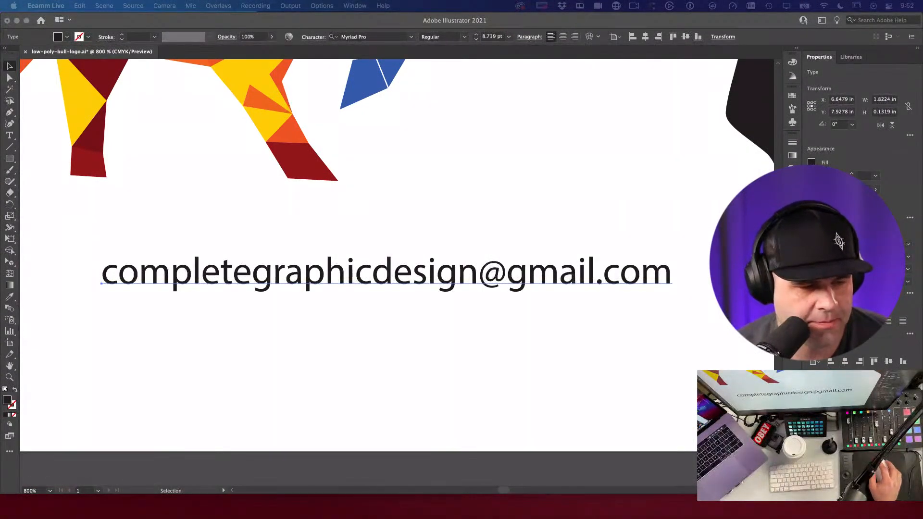
Step: Return to Illustrator and deselect the e-mail text
left_click(354, 301)
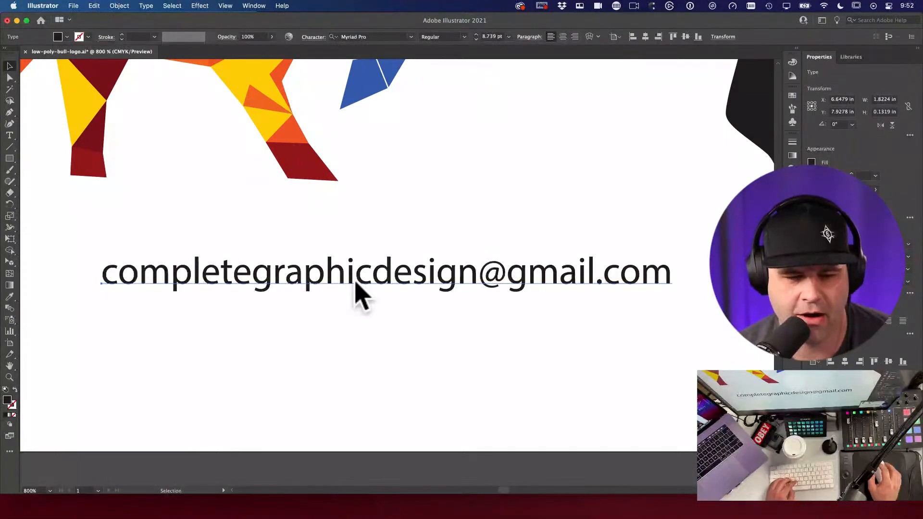
key("v")
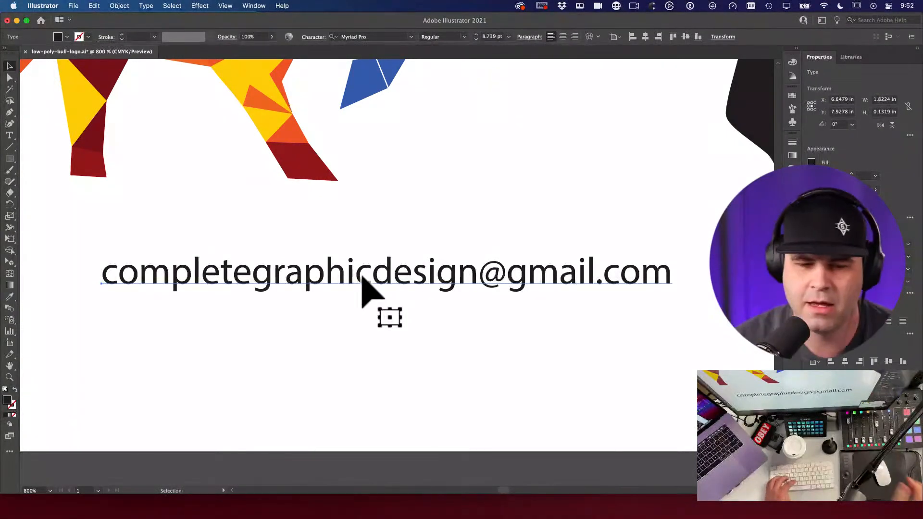
left_click(412, 325)
key("v")
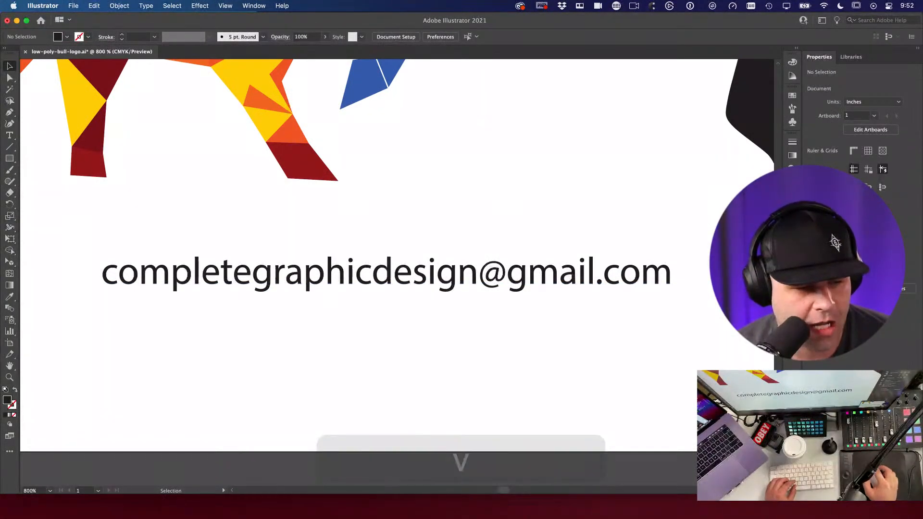
Step: Drag the e-mail text off the artboard onto the pasteboard
left_click(345, 281)
left_click(360, 303, "alt+super")
key("v")
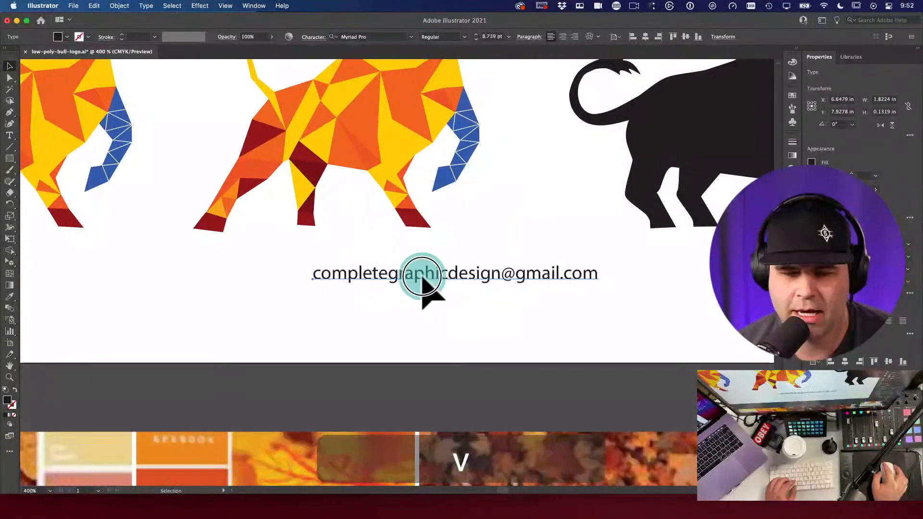
left_click_drag(412, 279, 326, 406)
Step: Bring both low-poly bulls into view and zoom out to 300%
left_click_drag(387, 249, 340, 313)
left_click_drag(270, 289, 445, 272)
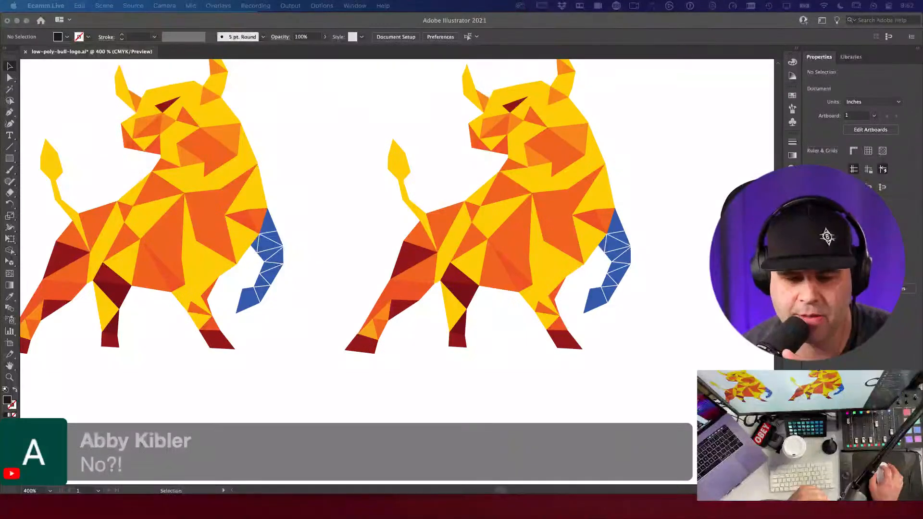
scroll(396, 231, "down", 4)
left_click(413, 373)
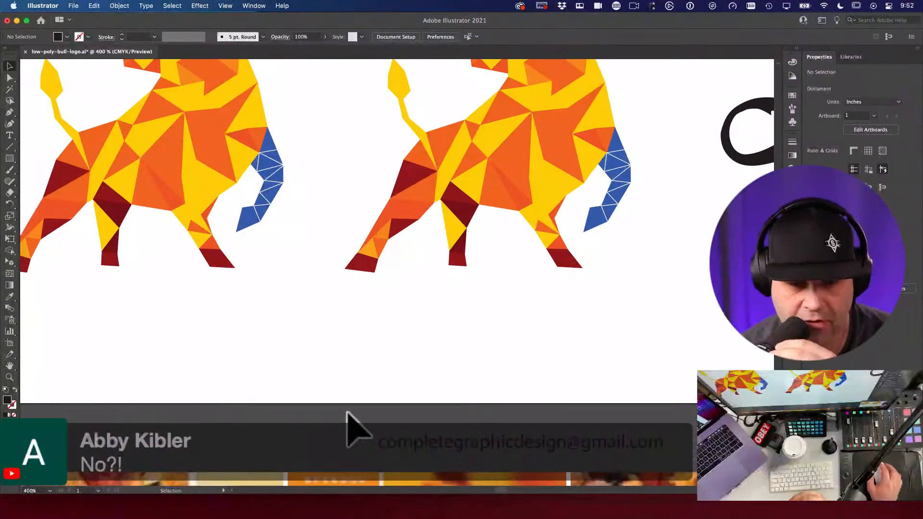
scroll(439, 391, "up", 5)
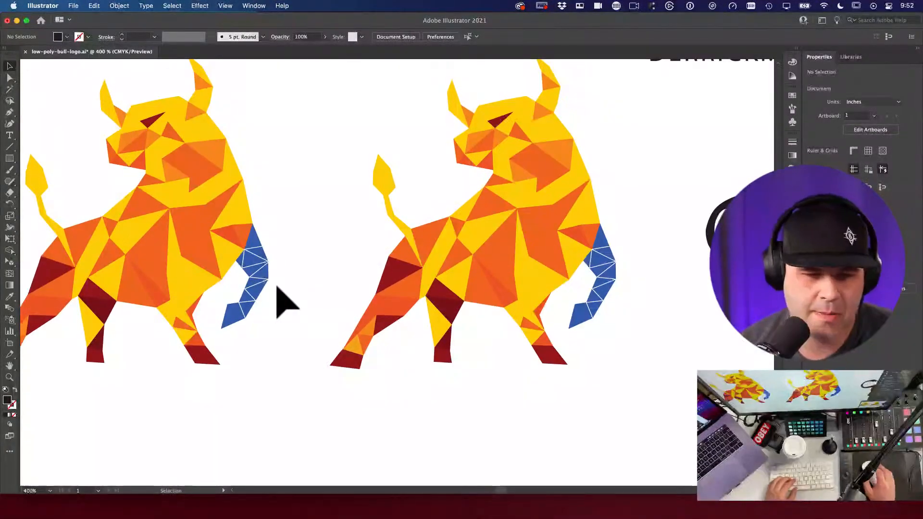
left_click(282, 260)
left_click(285, 276)
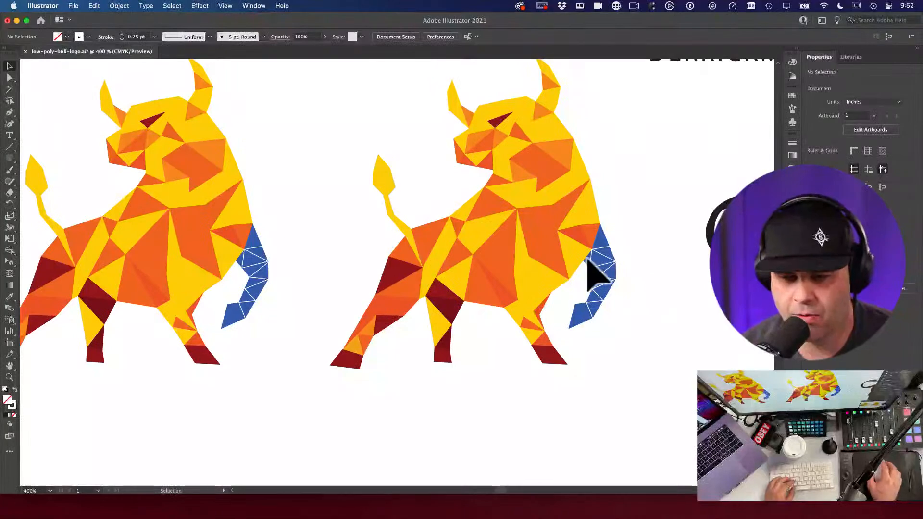
left_click(436, 245, "alt+super")
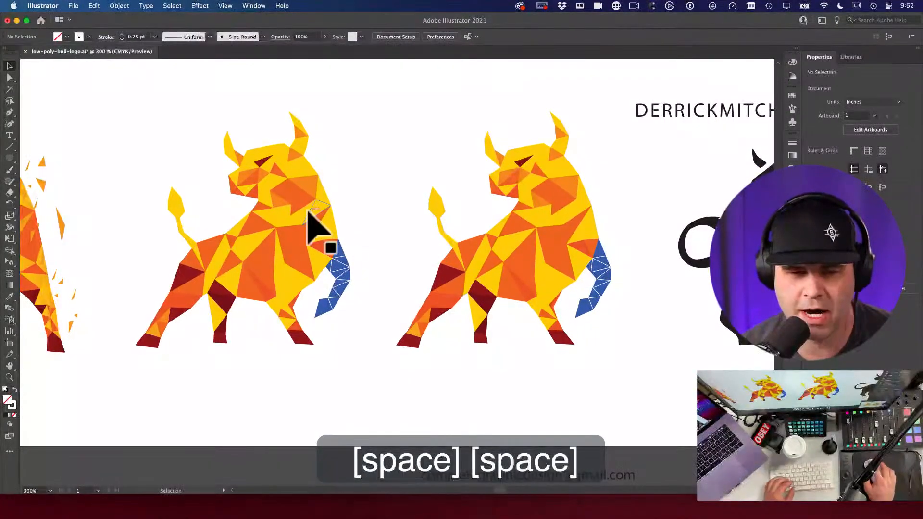
Step: Zoom in on the second bull's blue tail and select the whole bull group
left_click_drag(323, 263, 378, 277)
key("a")
key("v")
left_click(344, 268)
key("super+z")
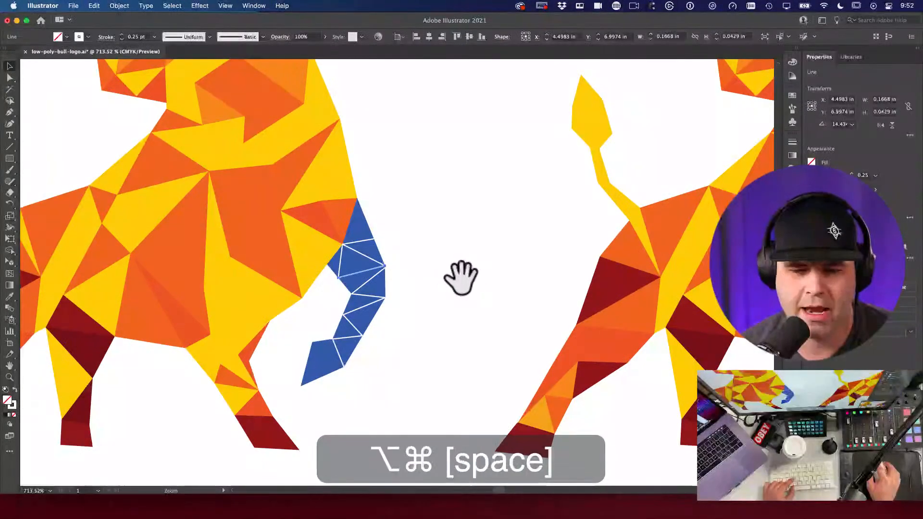
left_click(461, 278, "alt+super")
left_click_drag(583, 261, 181, 270)
left_click_drag(408, 278, 438, 290)
key("v")
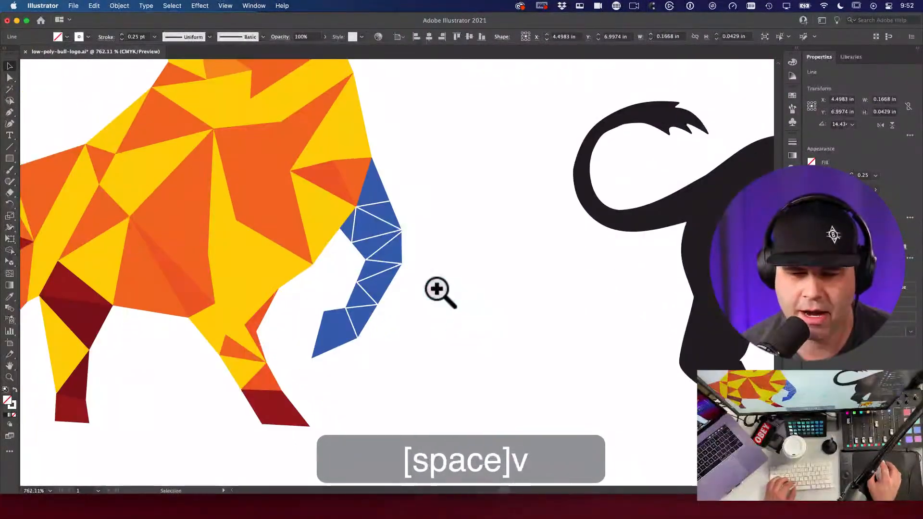
left_click(322, 190)
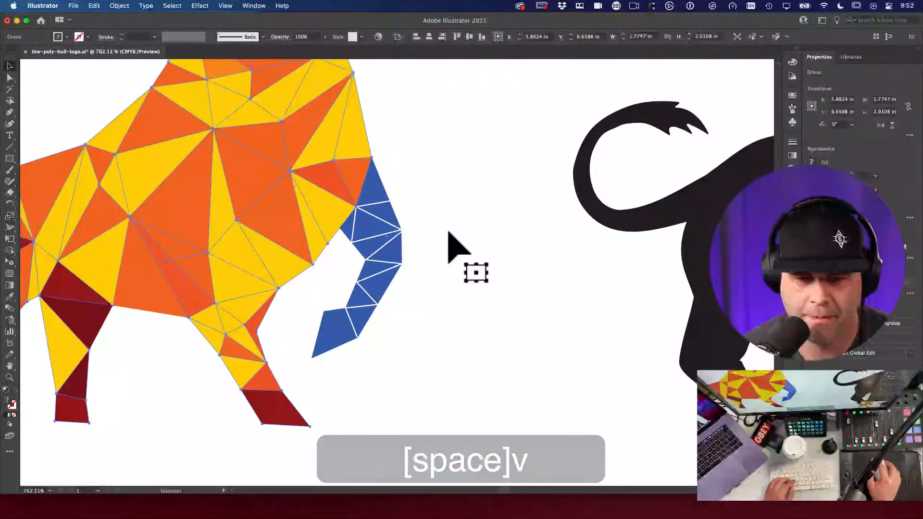
Step: Try cutting the selected bull artwork, then undo to restore it
left_click_drag(429, 239, 510, 235)
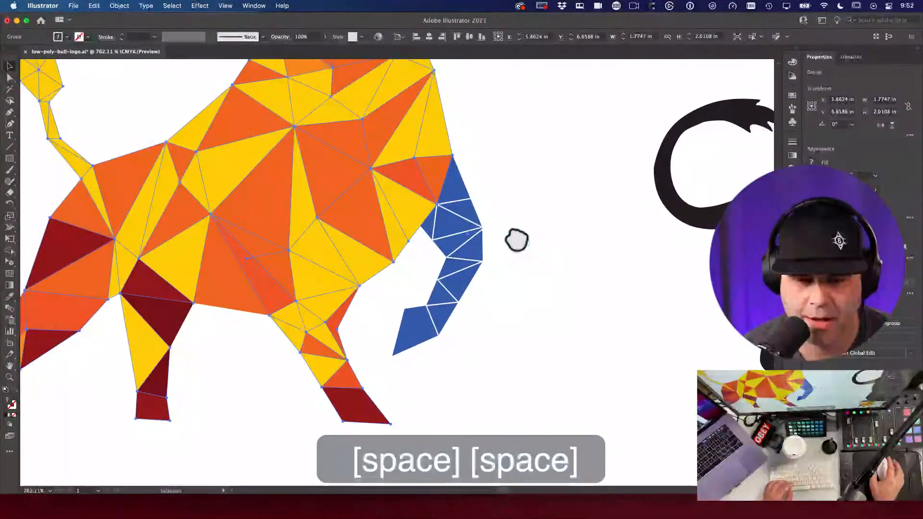
key("super+minus")
left_click_drag(422, 215, 342, 351)
left_click(498, 242)
left_click_drag(486, 249, 530, 269)
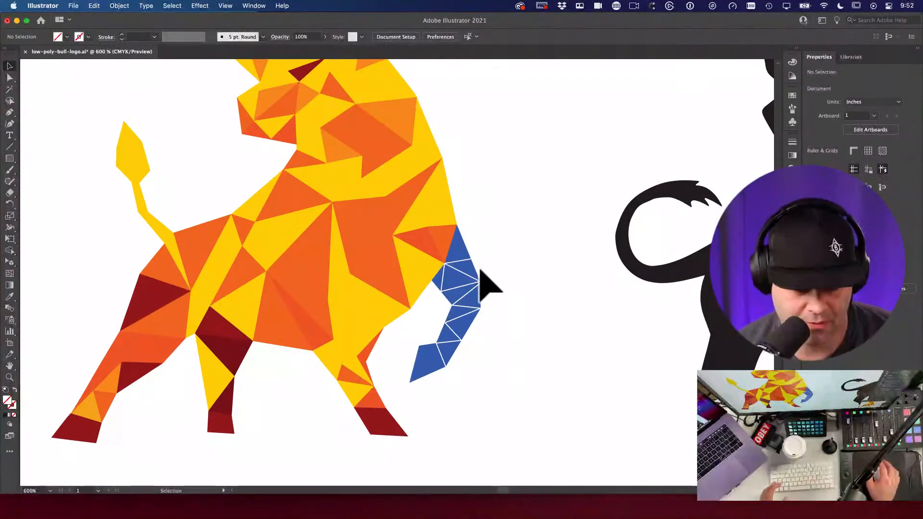
left_click(383, 235)
key("a")
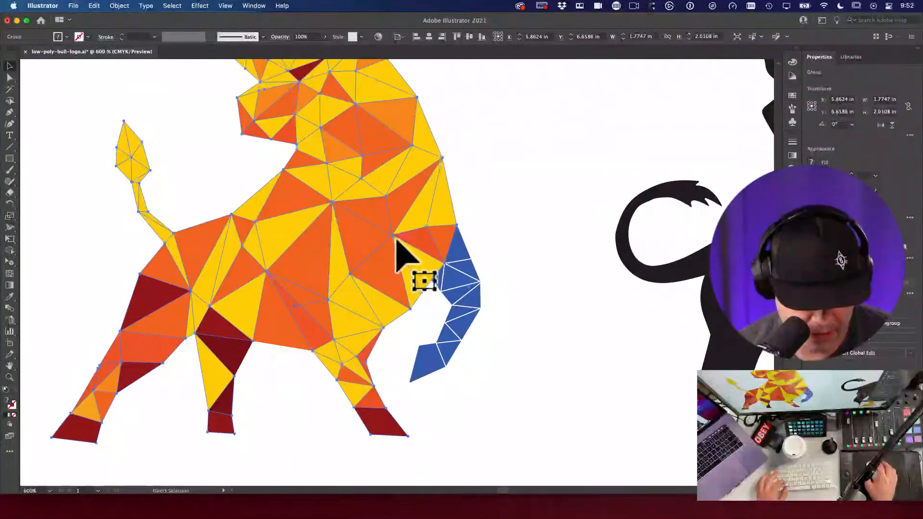
key("super+x")
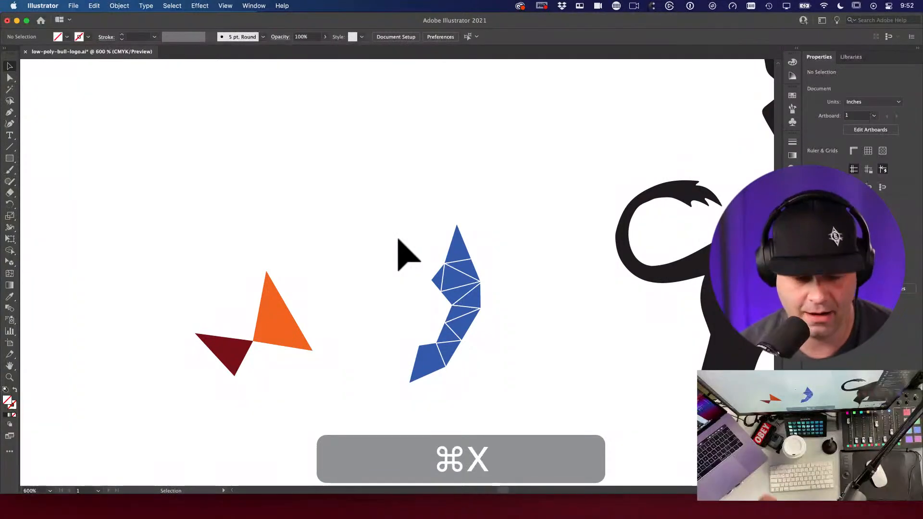
key("super+z")
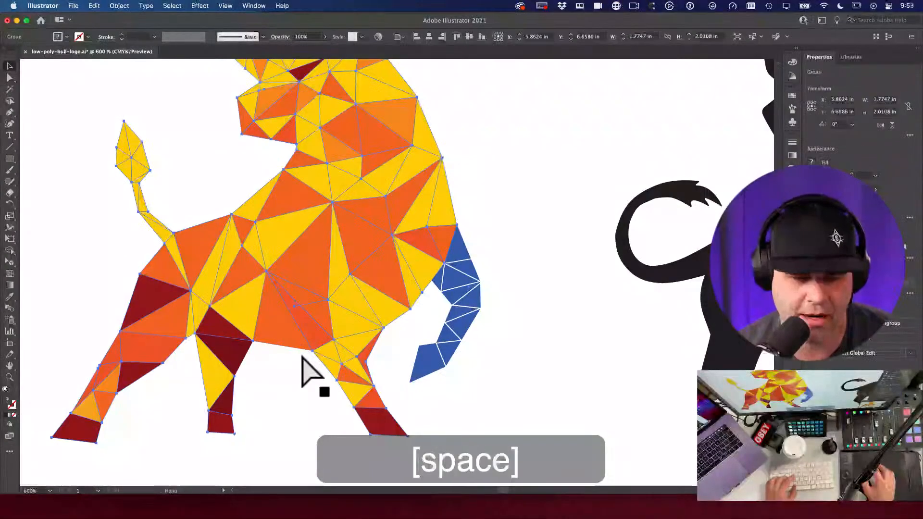
Step: Group the bull pieces without the blue tail and cut them away, leaving only the tail
key("space")
left_click_drag(303, 370, 308, 285)
left_click(268, 313, "shift")
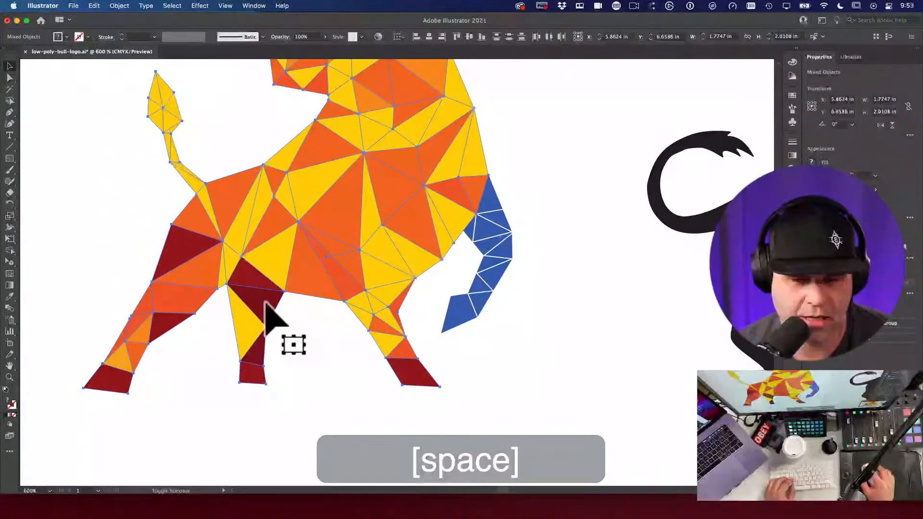
key("super+g")
left_click_drag(308, 358, 570, 358)
key("super+z")
key("space")
key("super+x")
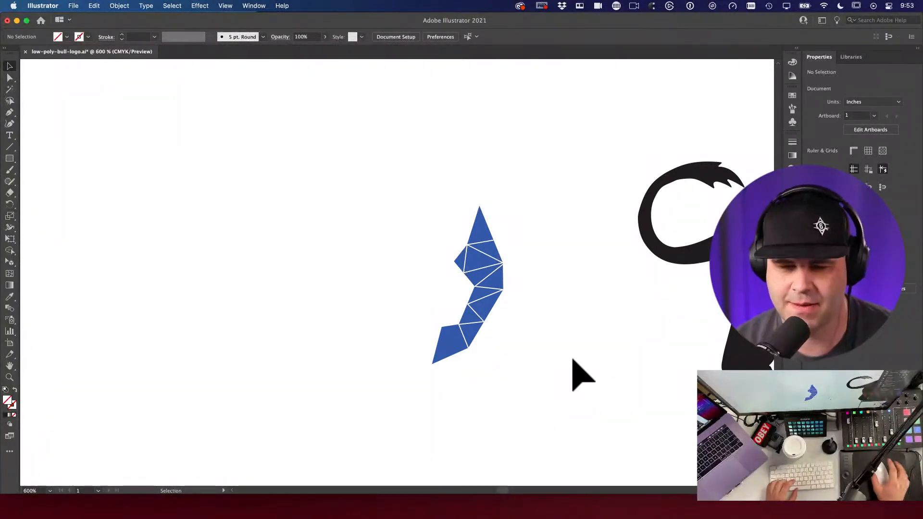
Step: Select the blue tail and open the Pathfinder panel from the Window menu, moving it aside
key("space")
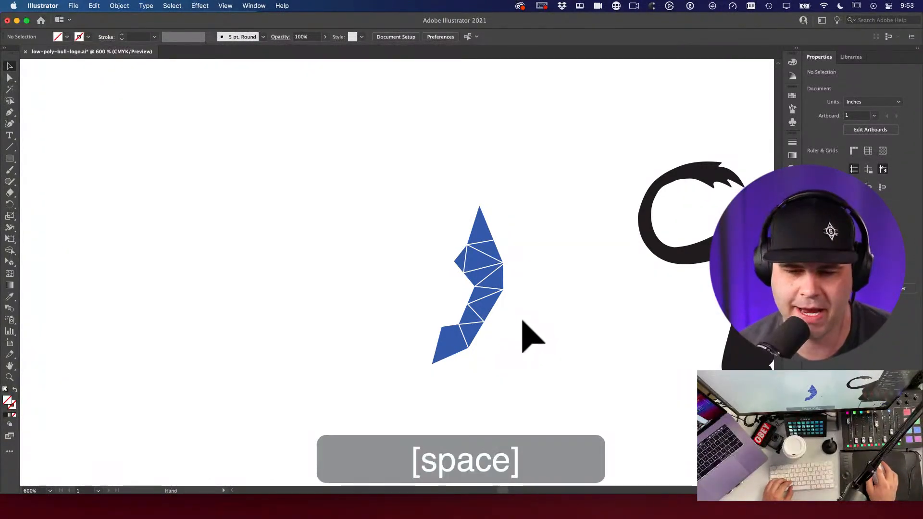
left_click_drag(383, 181, 541, 399)
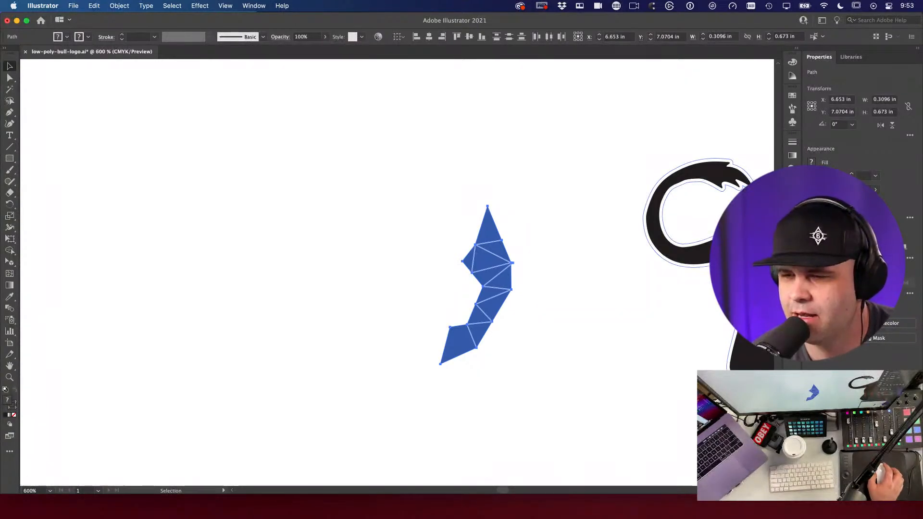
left_click(253, 6)
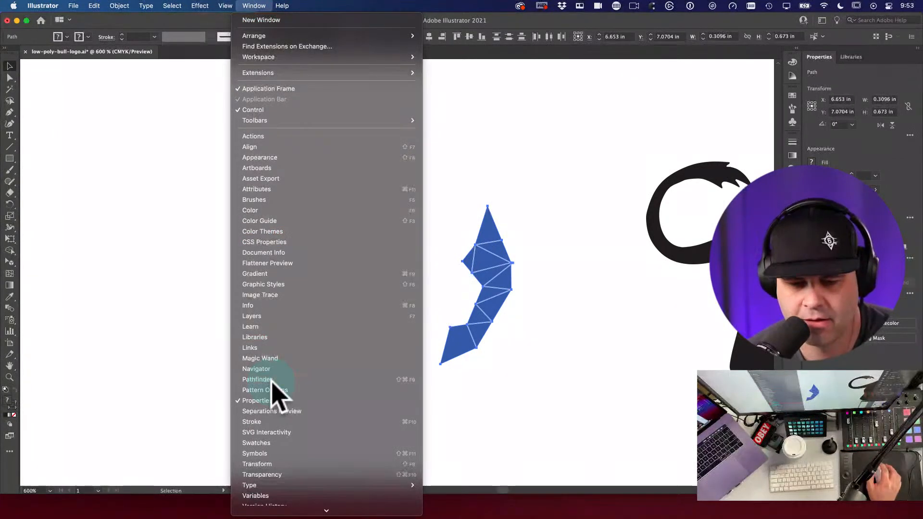
left_click(272, 380)
left_click_drag(394, 55, 675, 91)
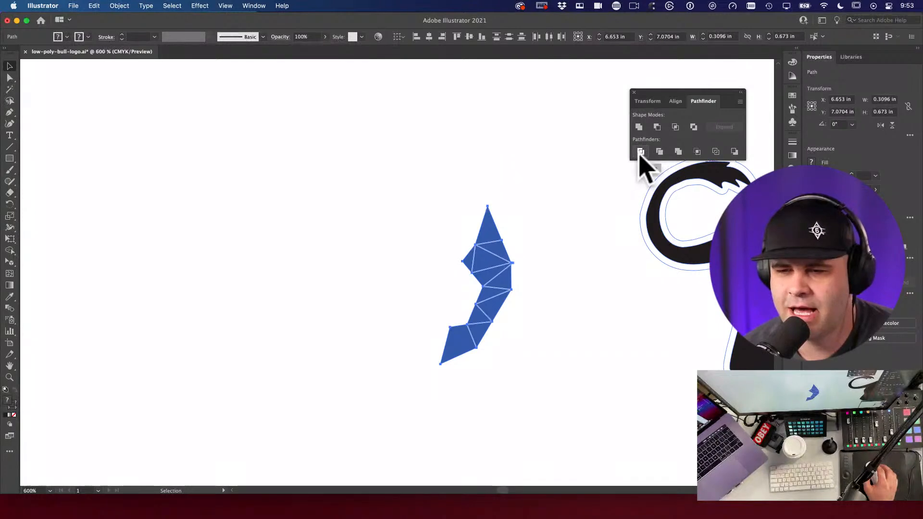
Step: Apply Pathfinder Divide to split the tail into separate blue facet pieces
left_click(740, 101)
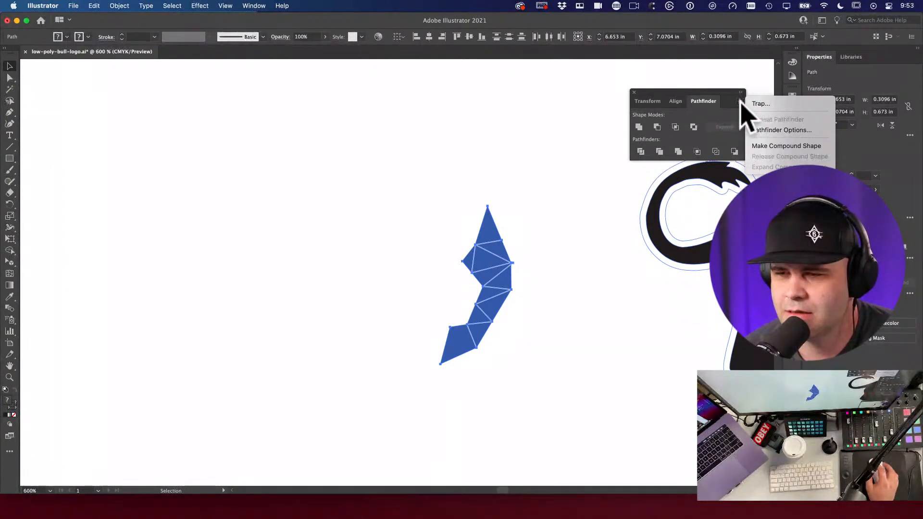
left_click(740, 103)
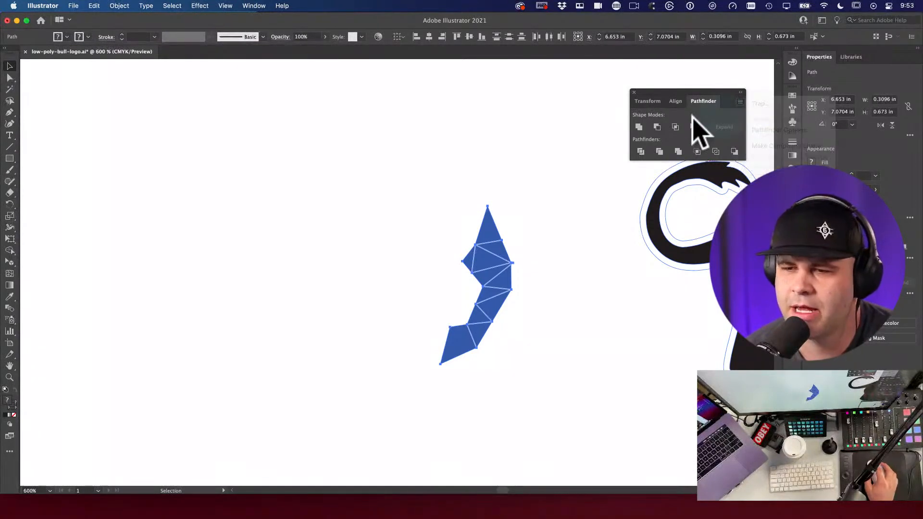
left_click(641, 152)
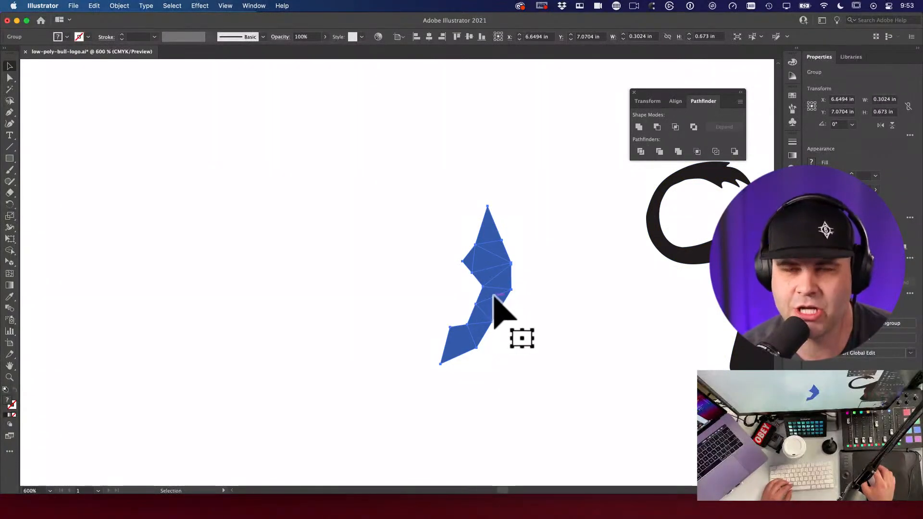
left_click(577, 292)
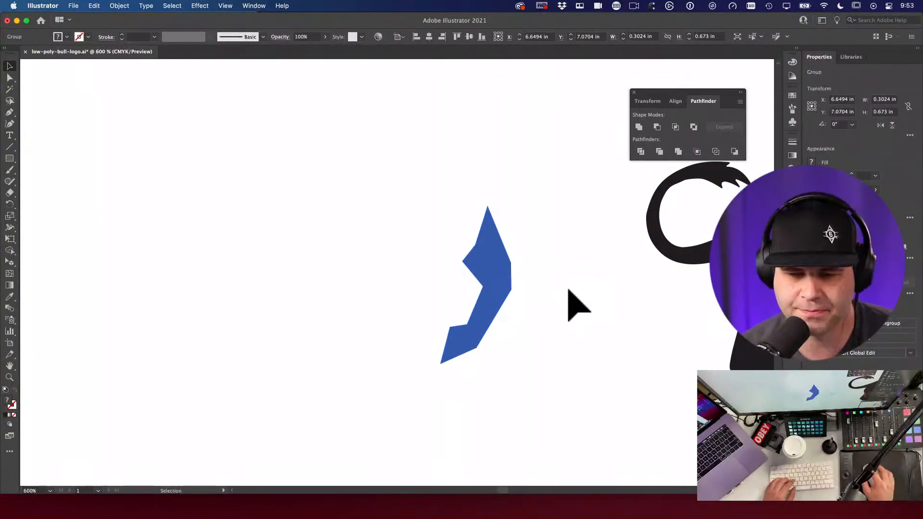
Step: Test-move the divided tail, undo it, and pan over to the black bull
left_click_drag(475, 276, 416, 321)
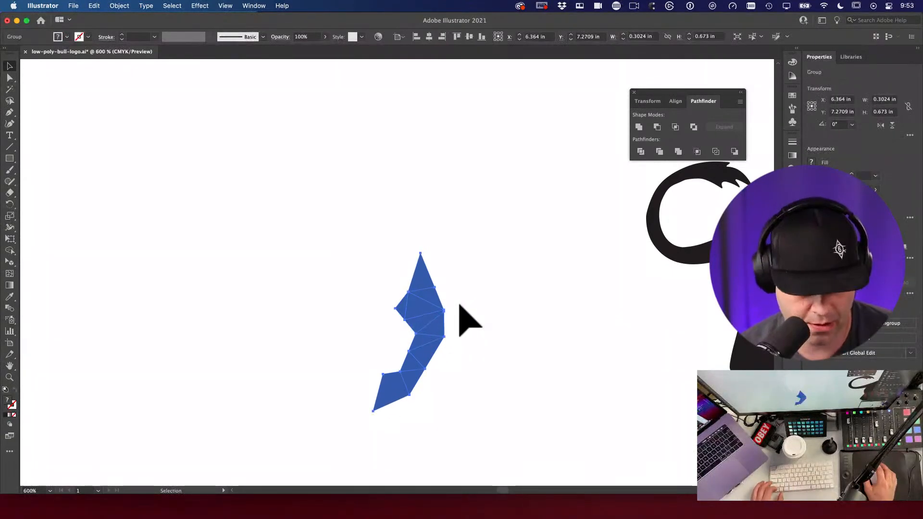
key("super+z")
left_click(543, 275)
left_click_drag(546, 276, 334, 246)
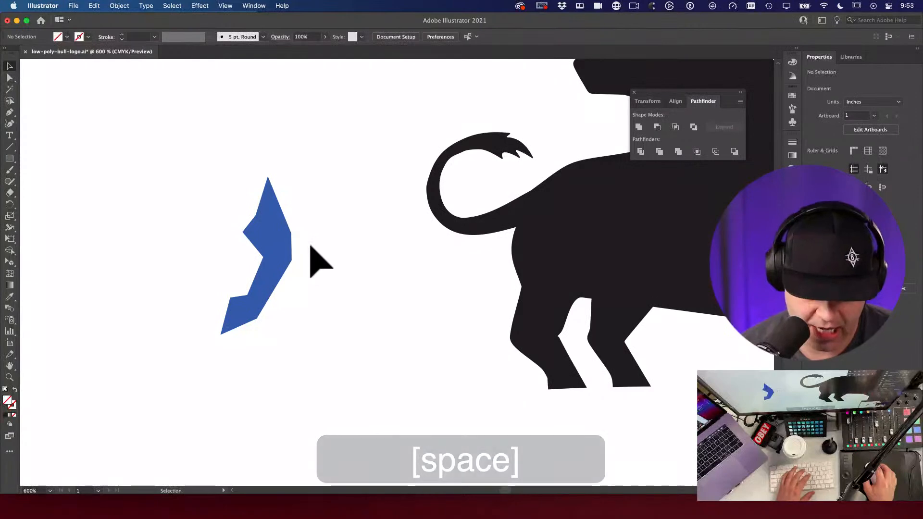
Step: Inspect a single facet of the divided tail with Direct Selection, then zoom out to 600%
key("i")
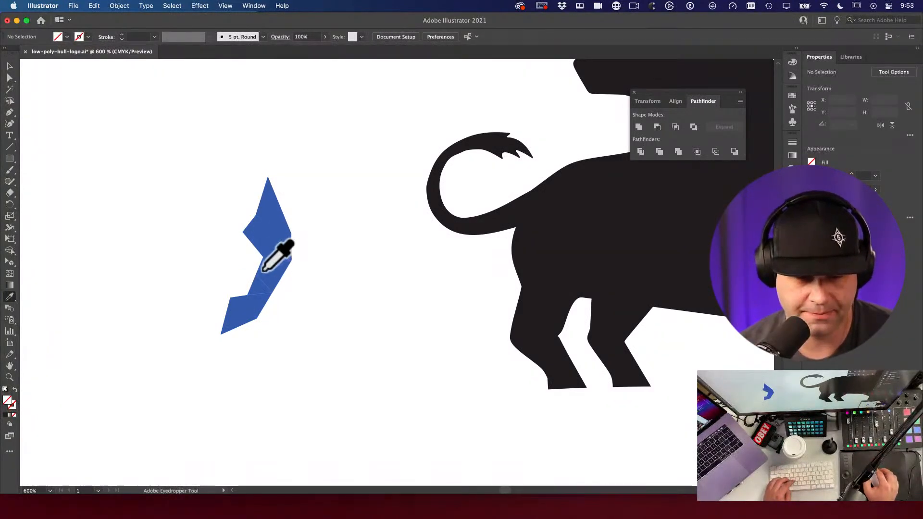
key("a")
left_click_drag(309, 285, 519, 364)
left_click(323, 336)
left_click_drag(323, 336, 449, 282)
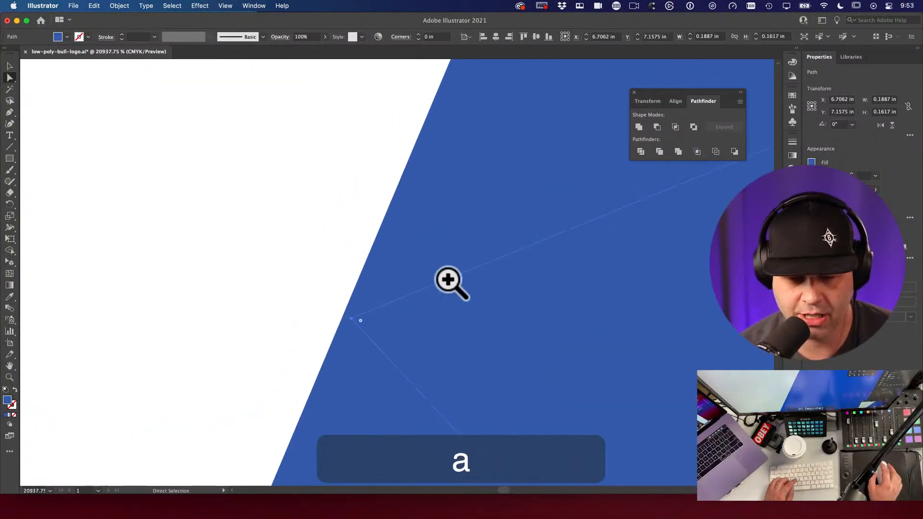
left_click(371, 322, "alt+super")
left_click(561, 248, "alt+super")
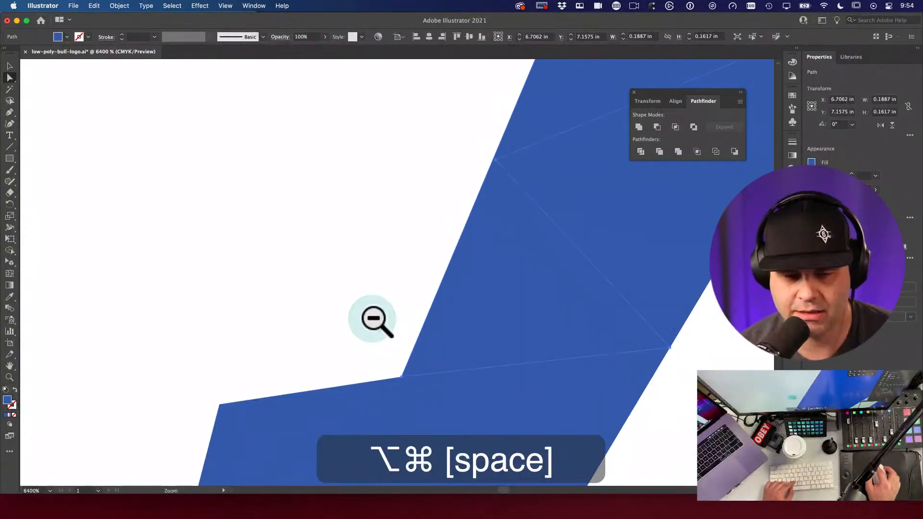
scroll(560, 243, "down", 3)
left_click_drag(561, 243, 490, 202)
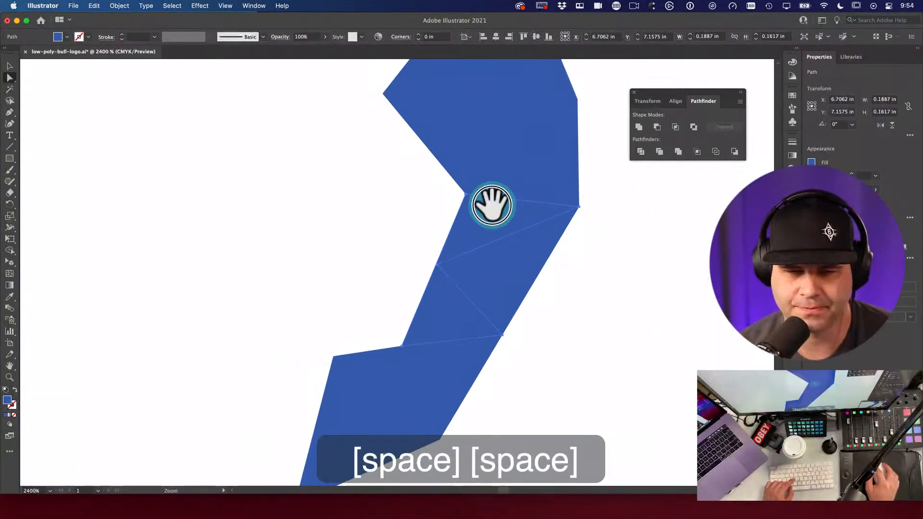
scroll(490, 202, "down", 2)
left_click(480, 259, "alt+super")
left_click(392, 305, "alt+super")
left_click_drag(391, 305, 490, 287)
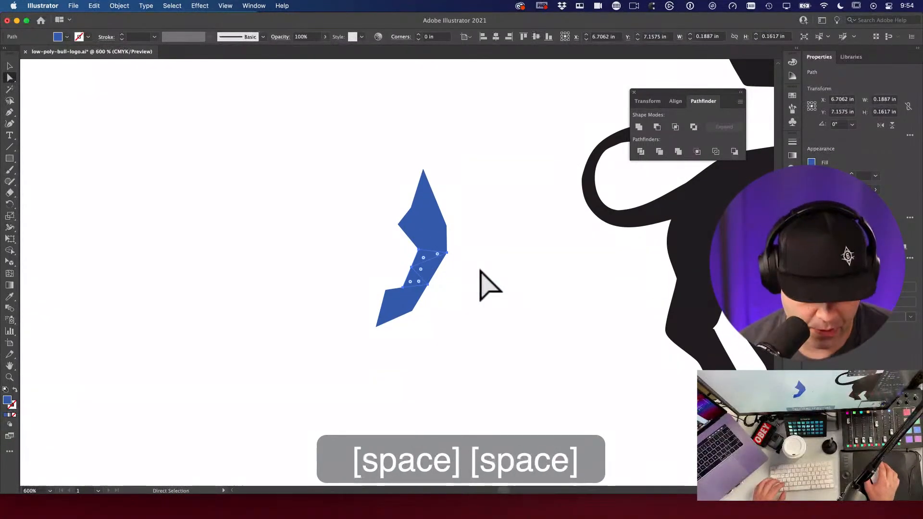
Step: Paste the cut bull artwork back in place in front of the tail with Cmd+F
key("super")
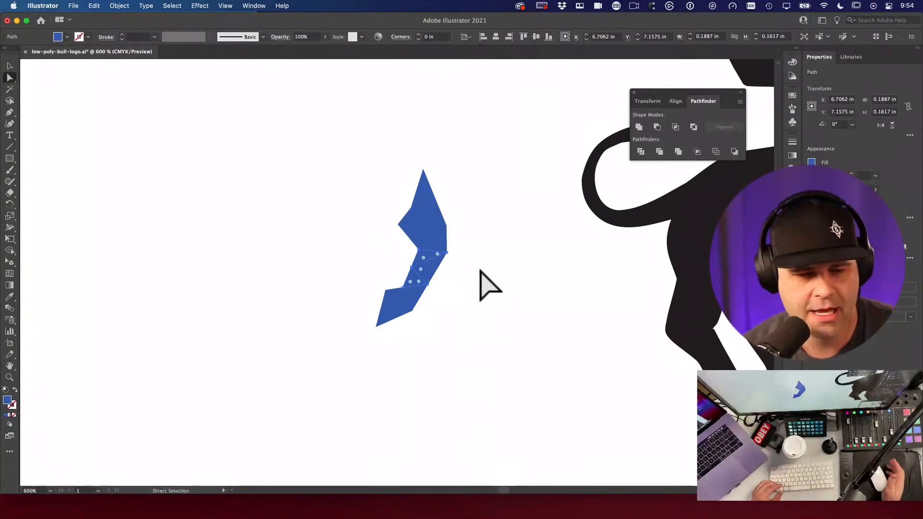
key("super+v")
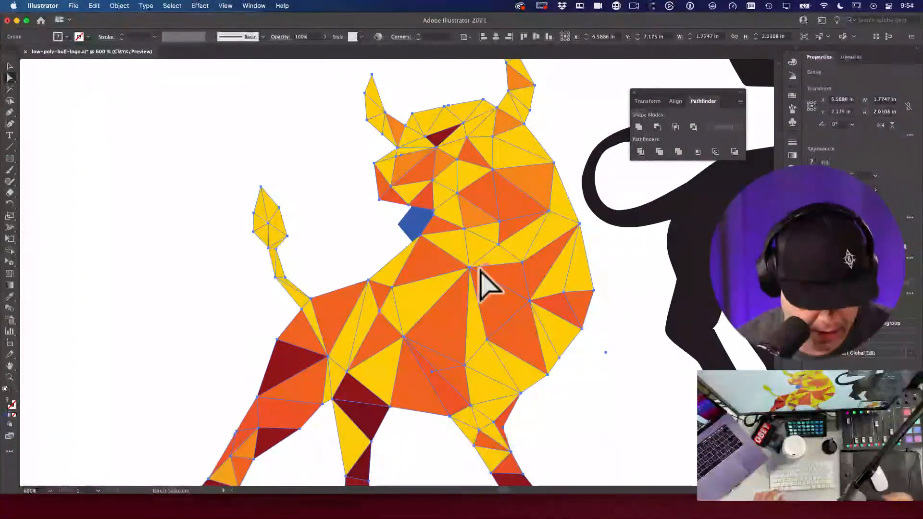
key("super+z")
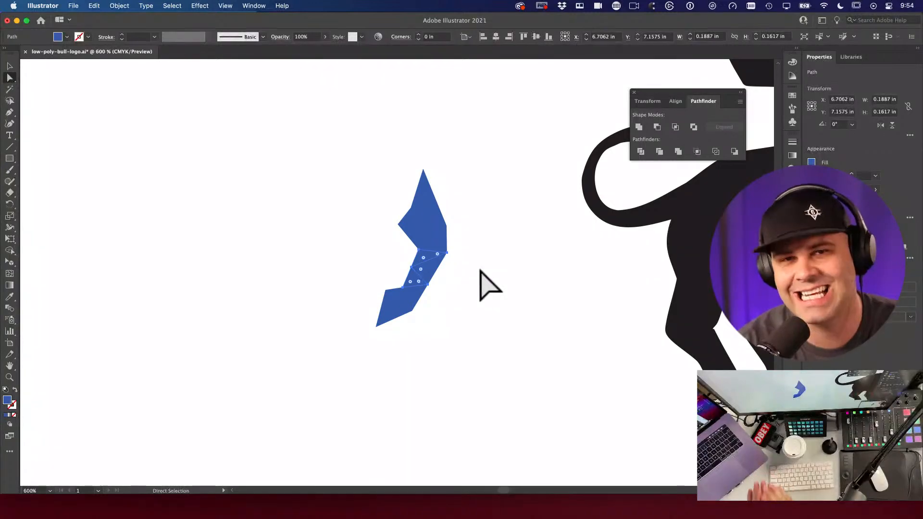
key("super+f")
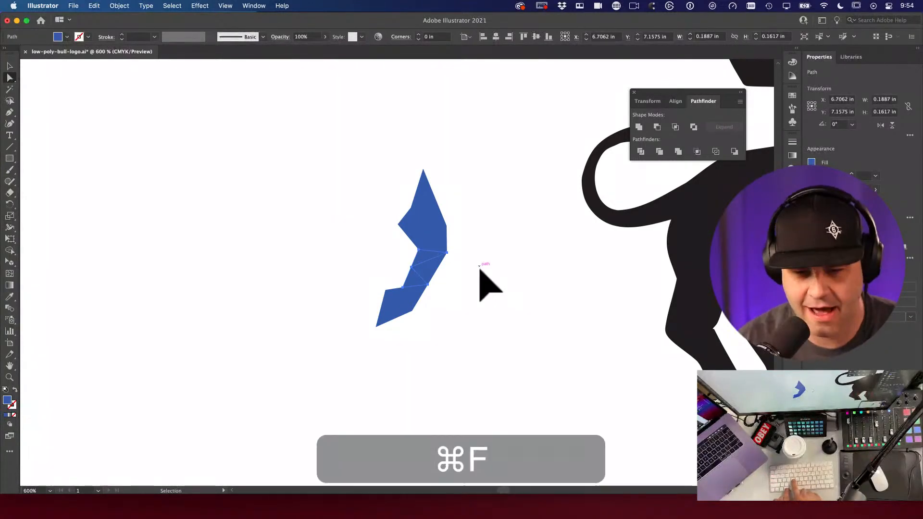
Step: Sample the bull's yellow and fill the small blue tail triangle with it
left_click_drag(423, 204, 643, 342)
left_click(531, 282, "alt+super")
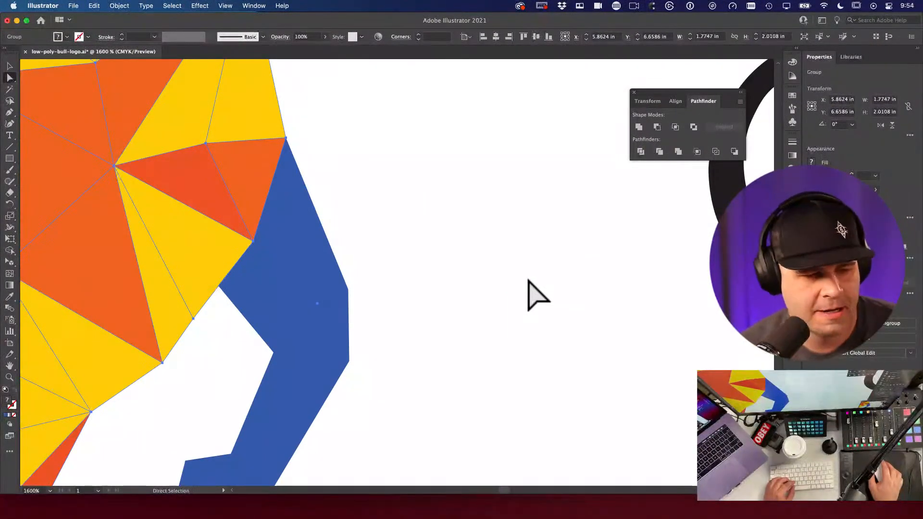
left_click_drag(490, 283, 639, 226)
key("v")
key("a")
left_click(454, 189)
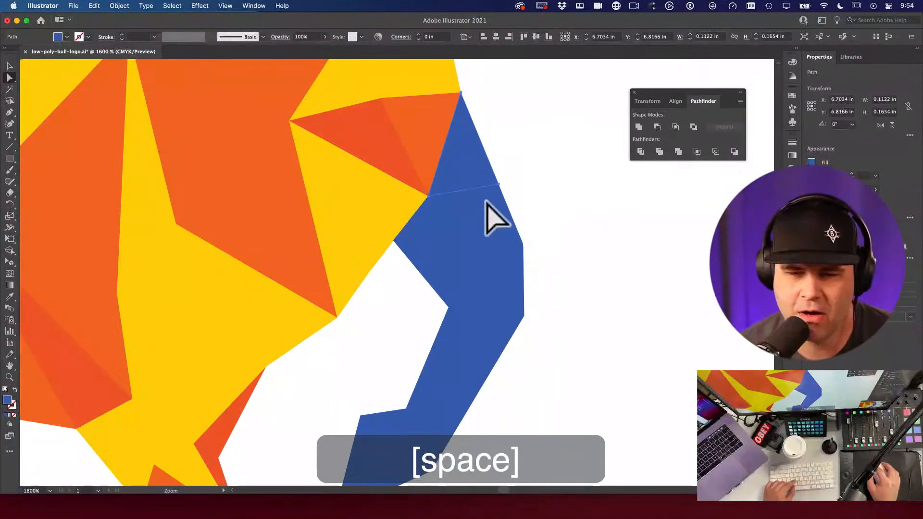
left_click(463, 285, "alt+super")
left_click(463, 285, "alt+super")
left_click_drag(540, 222, 510, 284)
left_click(596, 251)
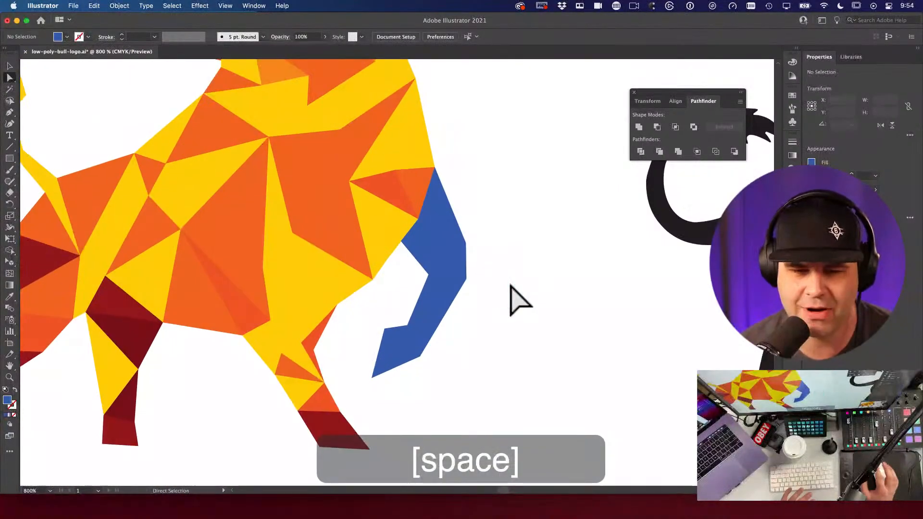
key("i")
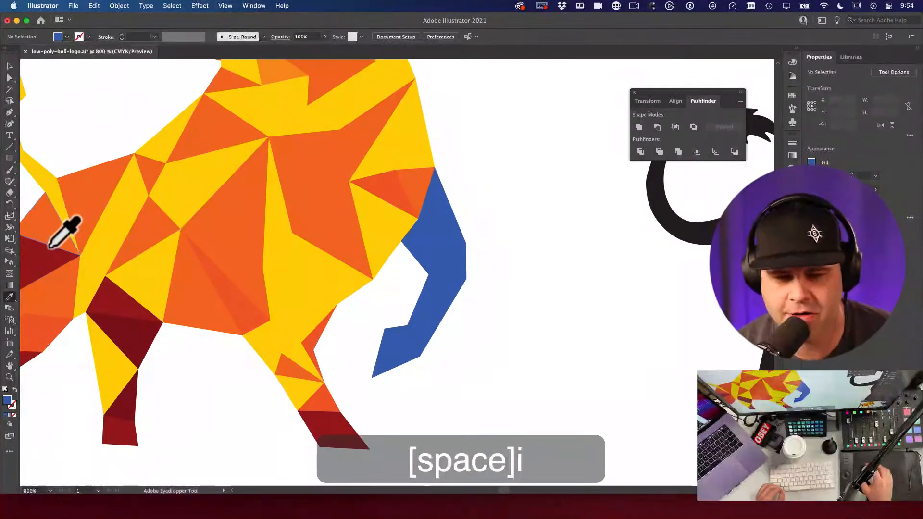
left_click(397, 140)
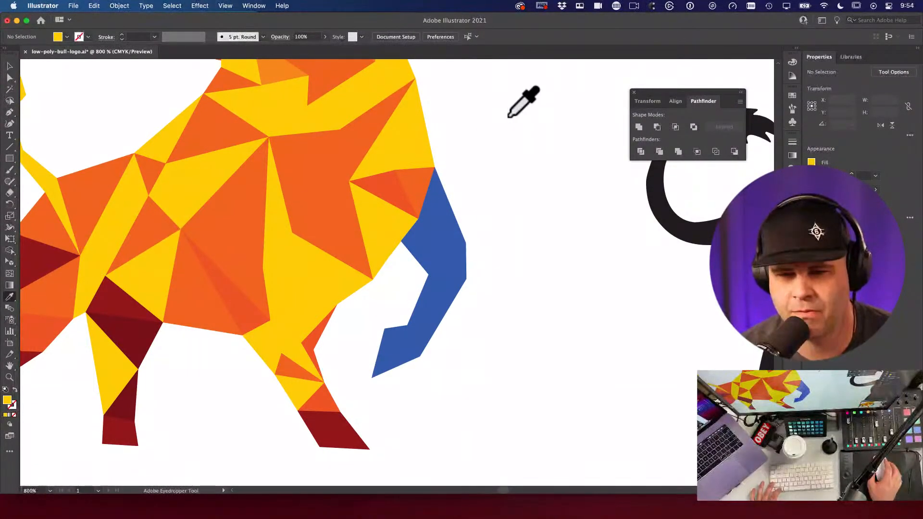
left_click(411, 121)
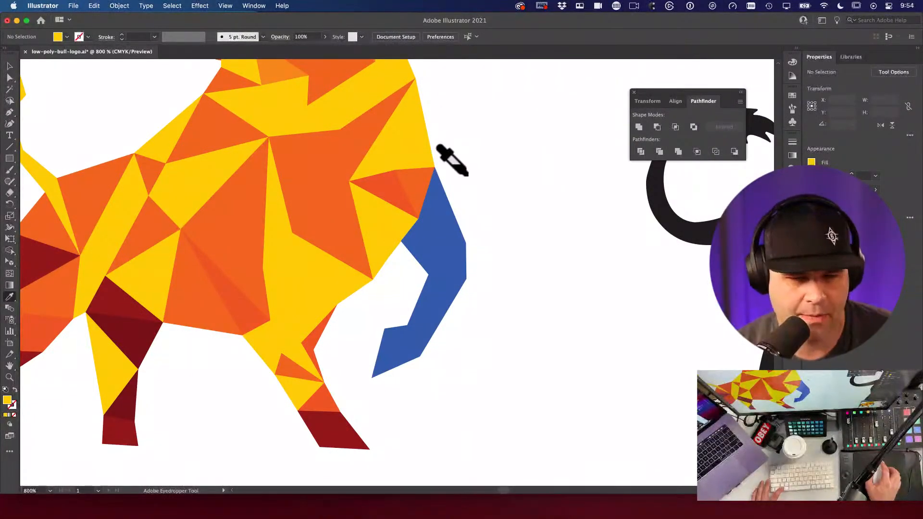
left_click(437, 196, "alt")
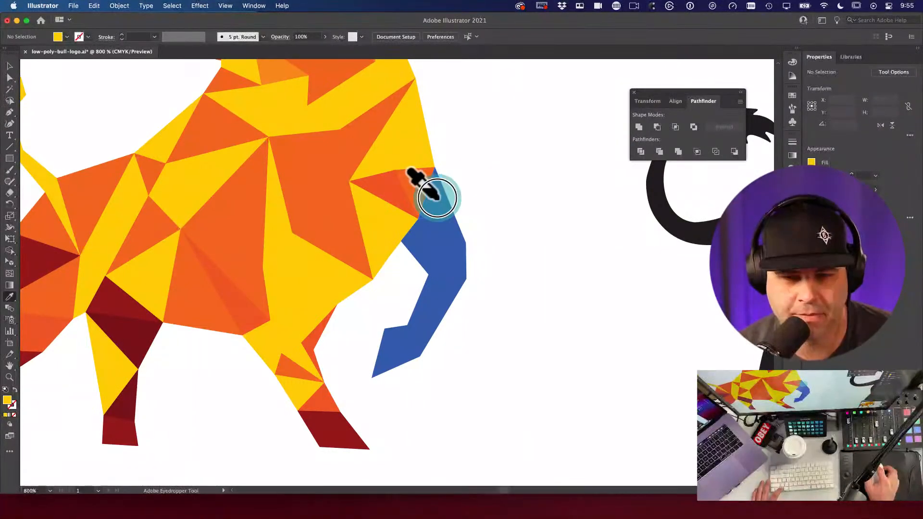
Step: Try painting two blue leg-top triangles orange, then undo them back to blue
left_click(421, 187)
left_click(408, 240, "alt")
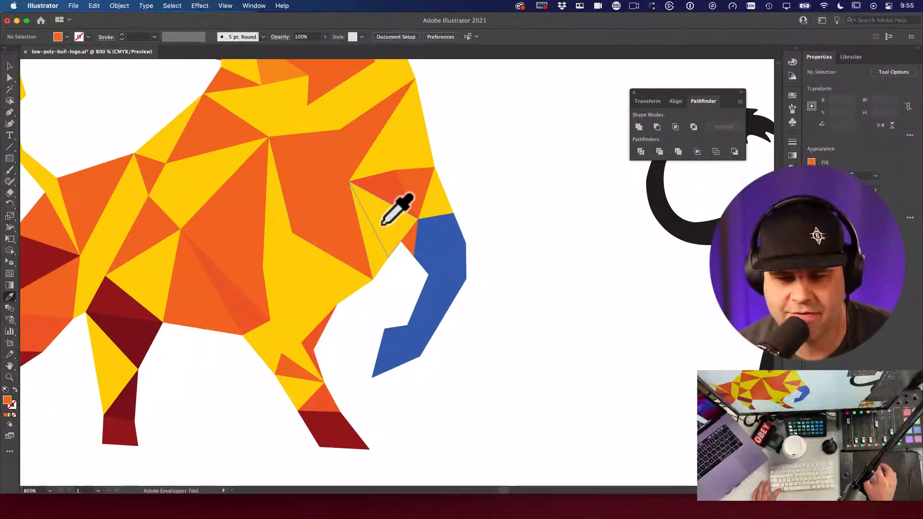
left_click(430, 245, "alt")
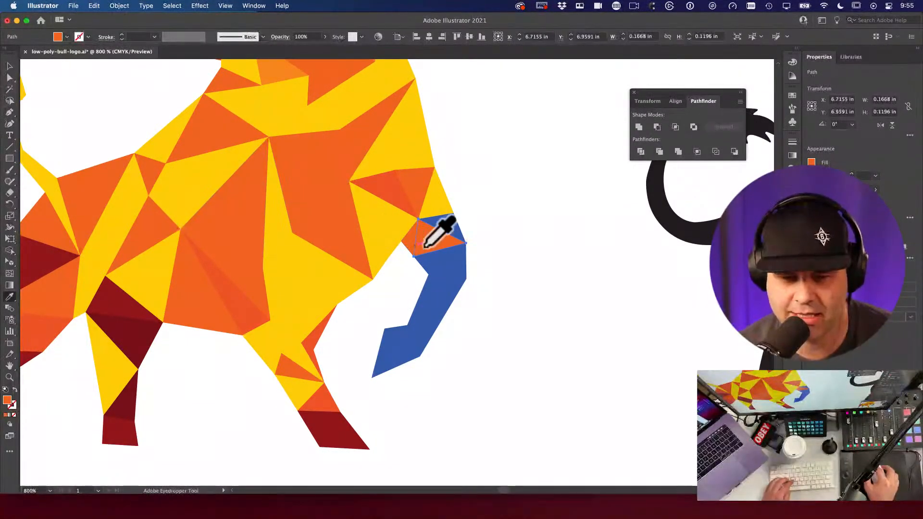
key("super+z")
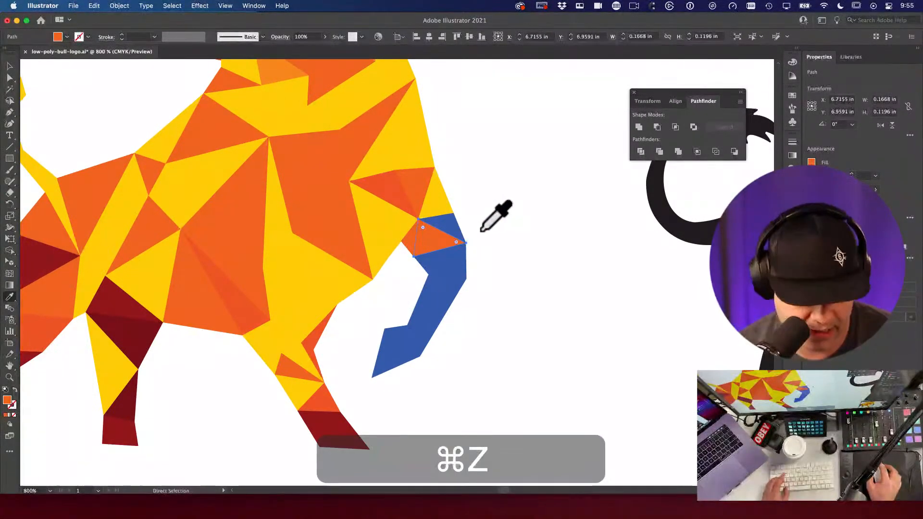
key("super+z")
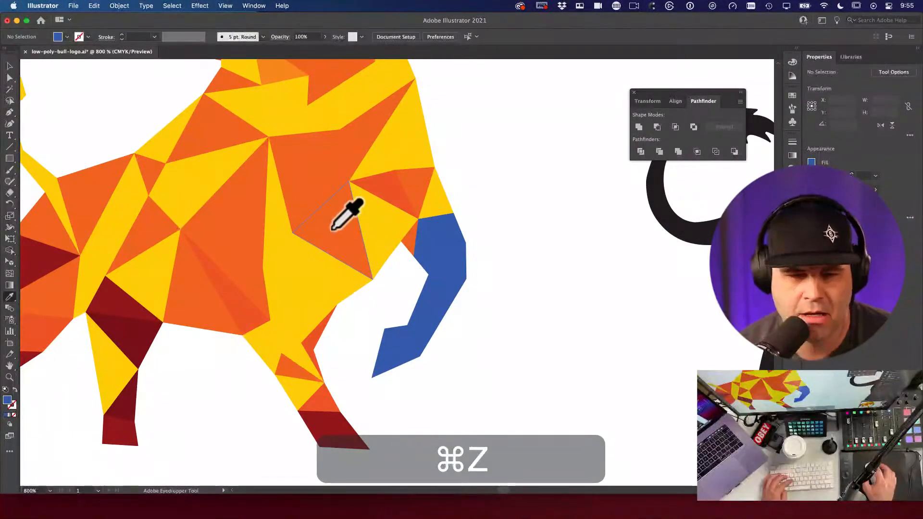
Step: Recolour the leg-top triangles with sampled orange and yellow
left_click(221, 270)
left_click(438, 247, "alt")
left_click(442, 195)
left_click(439, 235, "alt")
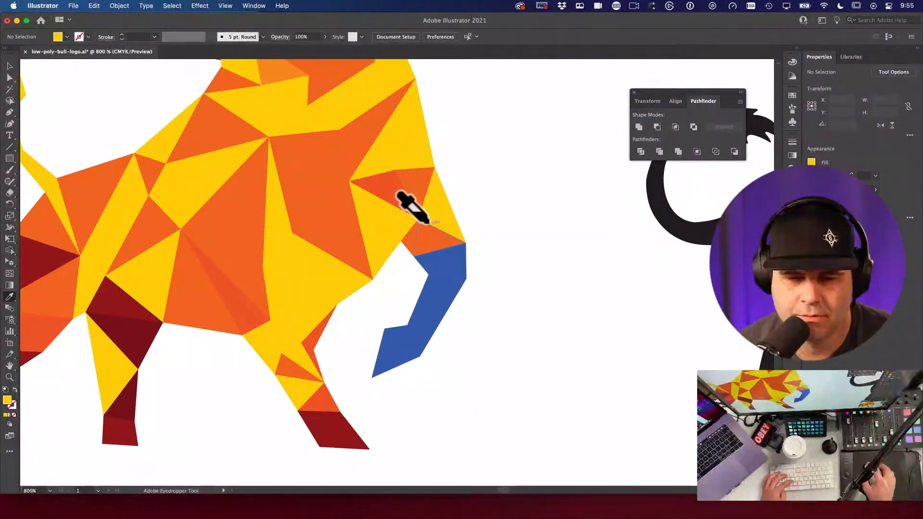
left_click(423, 192)
left_click(454, 229, "alt")
Step: Paint the remaining small blue triangles at the leg top orange
left_click(447, 255, "alt")
left_click(456, 259, "alt")
left_click(237, 290)
left_click(440, 280, "alt")
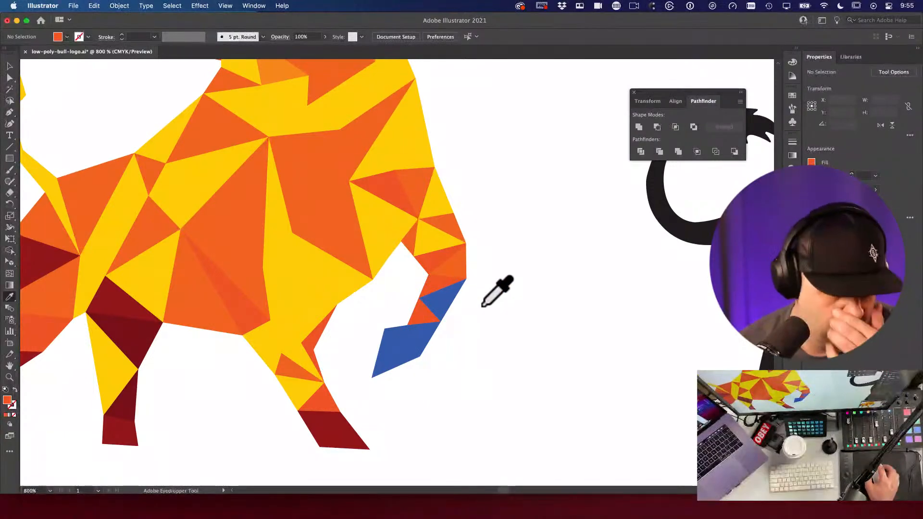
left_click(546, 363, "super")
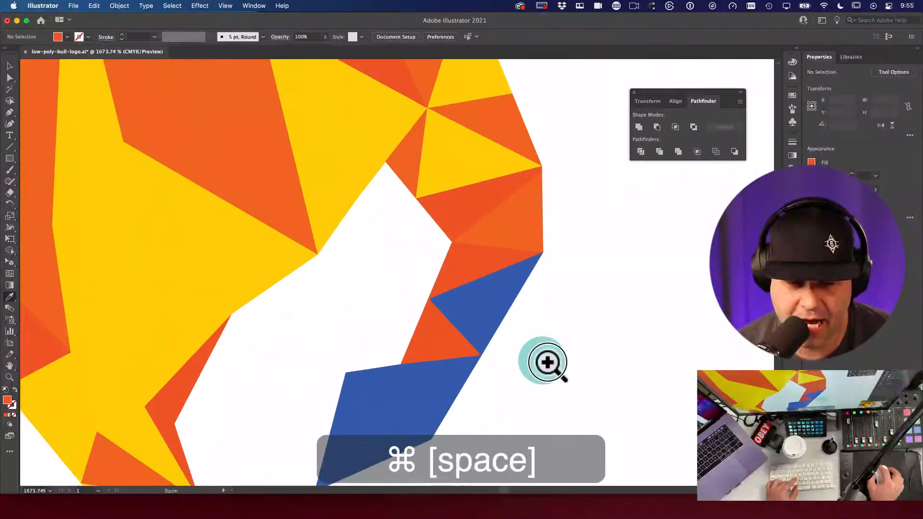
Step: Zoom in on the blue leg shape and select its apex anchor point
left_click(579, 384, "super")
left_click(457, 298, "super")
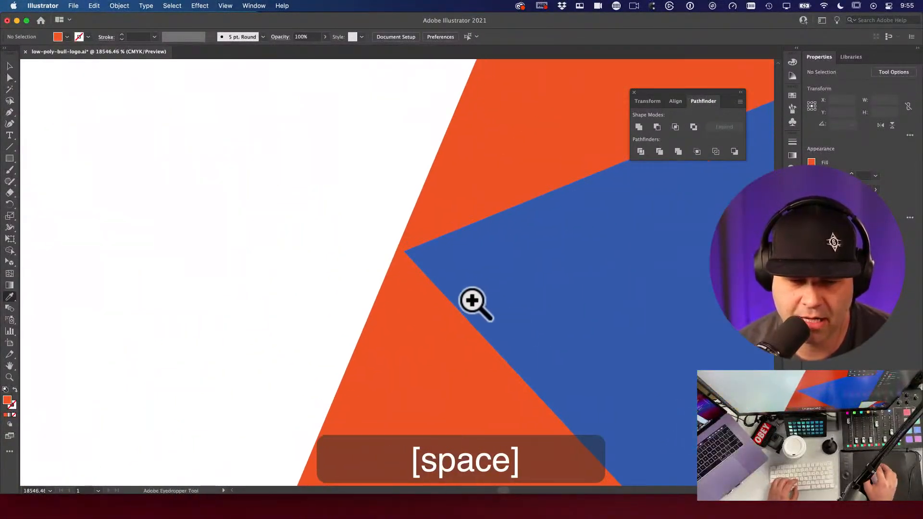
key("a")
left_click(445, 269)
key("space")
left_click(422, 254, "super")
key("a")
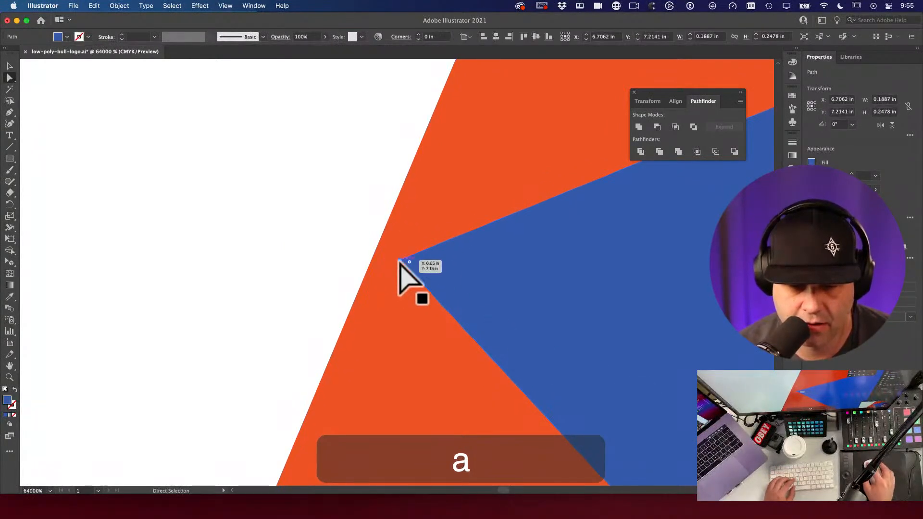
left_click(400, 260)
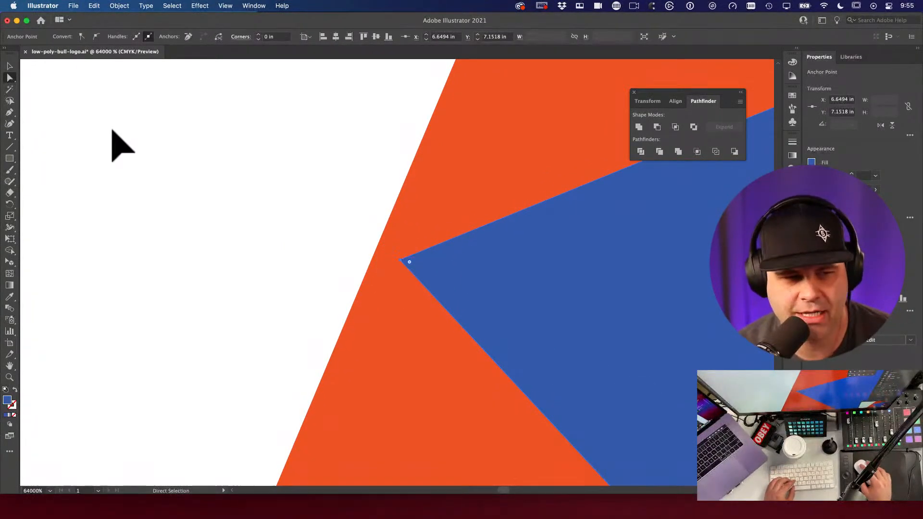
left_click(337, 178)
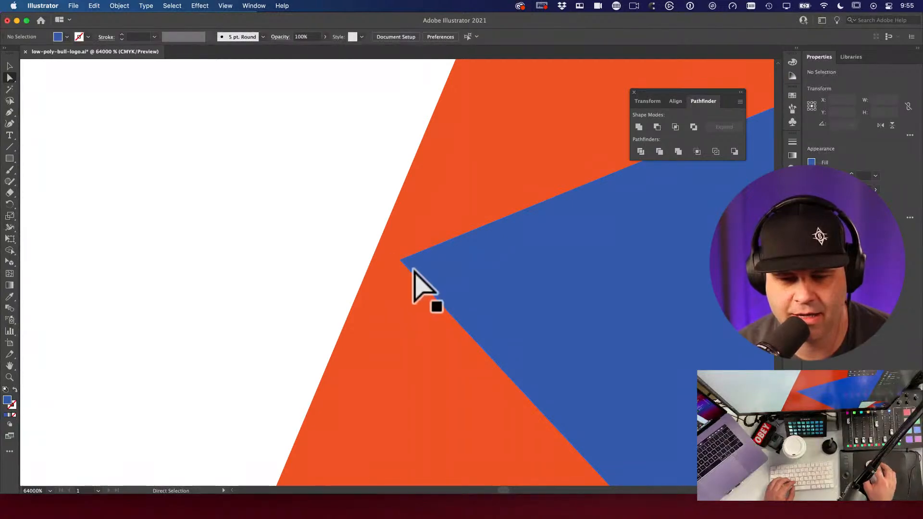
left_click(400, 260)
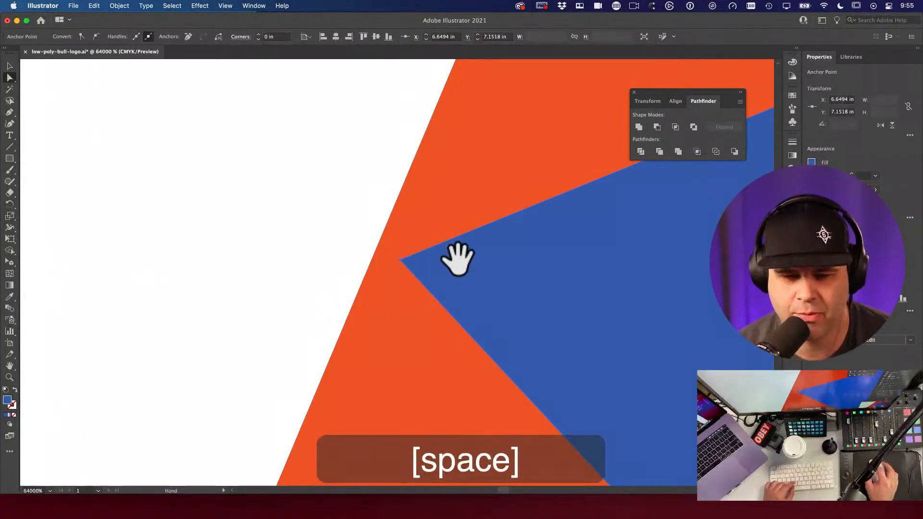
Step: Try dragging the blue apex point, then undo the move
left_click(471, 257, "alt+super")
left_click(486, 301, "alt+super")
left_click(421, 377, "super")
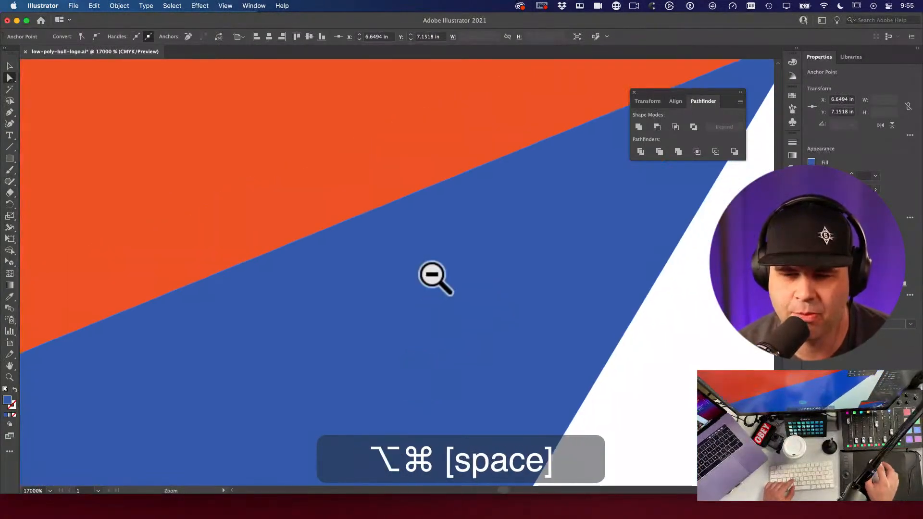
left_click(435, 277, "alt+super")
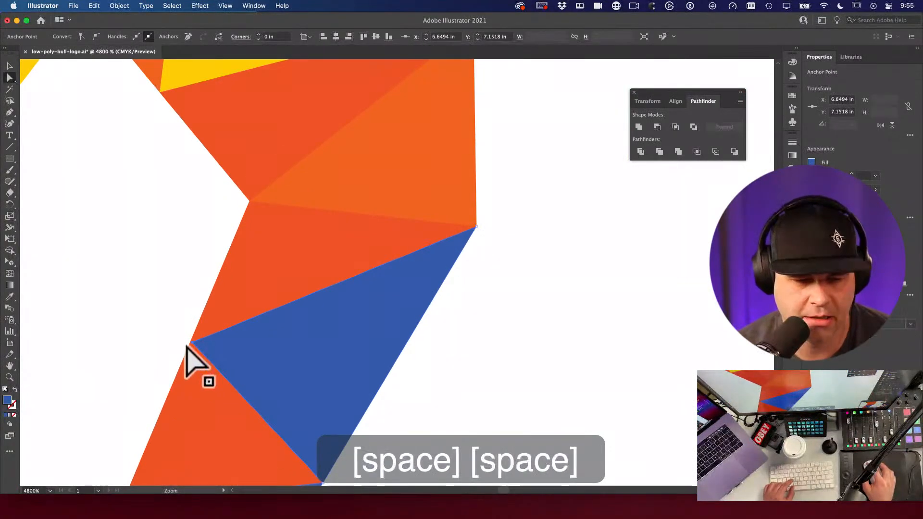
left_click_drag(192, 367, 360, 415)
left_click(296, 309, "super")
left_click(265, 323)
left_click_drag(265, 323, 323, 385)
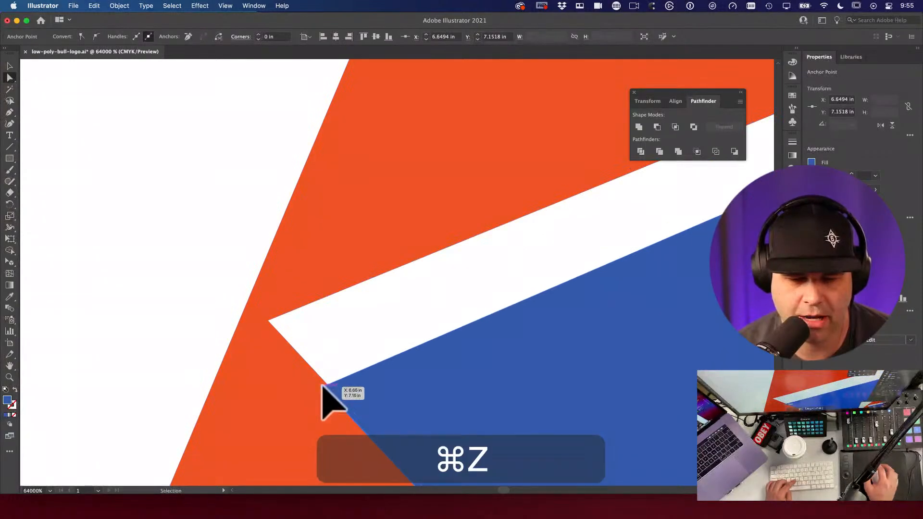
key("super+z")
Step: Lasso the blue apex anchors and move them onto the orange corner
left_click(360, 344, "alt+super")
left_click_drag(360, 344, 271, 391)
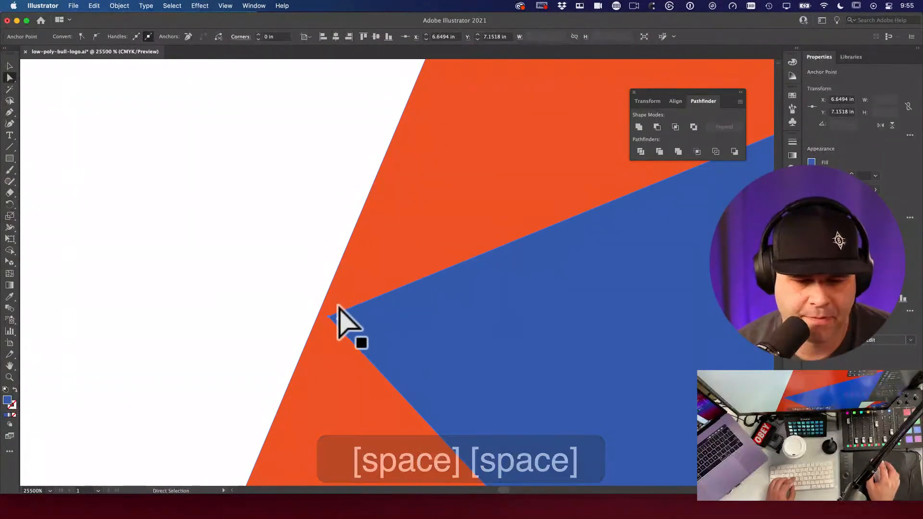
key("q")
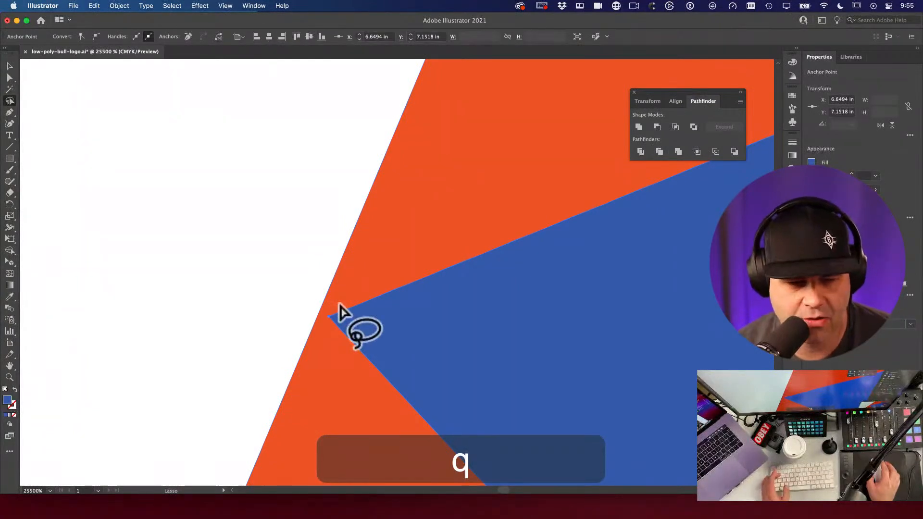
mouse_move(336, 319)
left_mouse_down()
mouse_move(336, 330)
mouse_move(346, 325)
left_mouse_up()
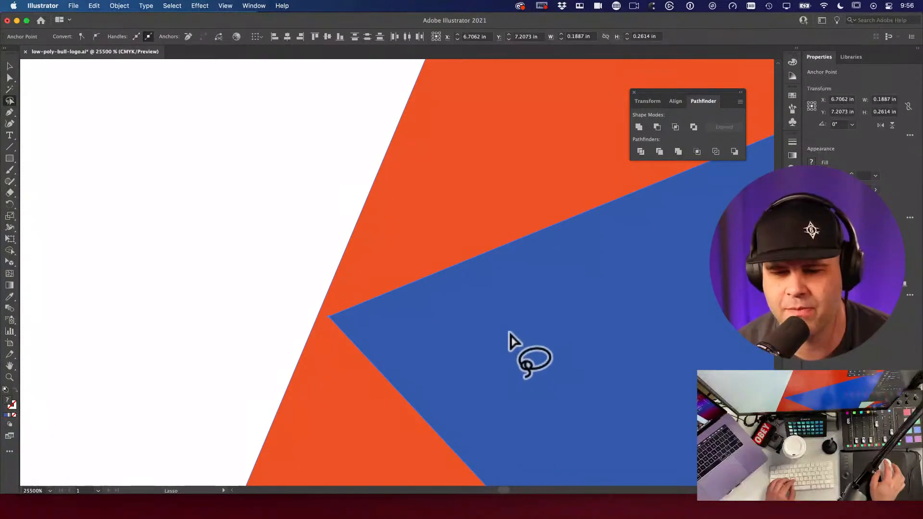
key("a")
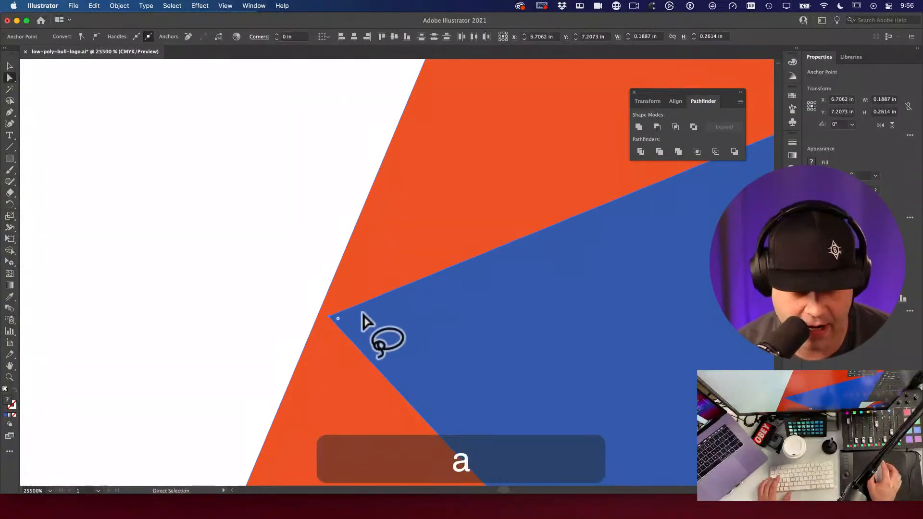
mouse_move(331, 317)
left_mouse_down()
mouse_move(439, 362)
mouse_move(532, 342)
mouse_move(317, 320)
left_mouse_up()
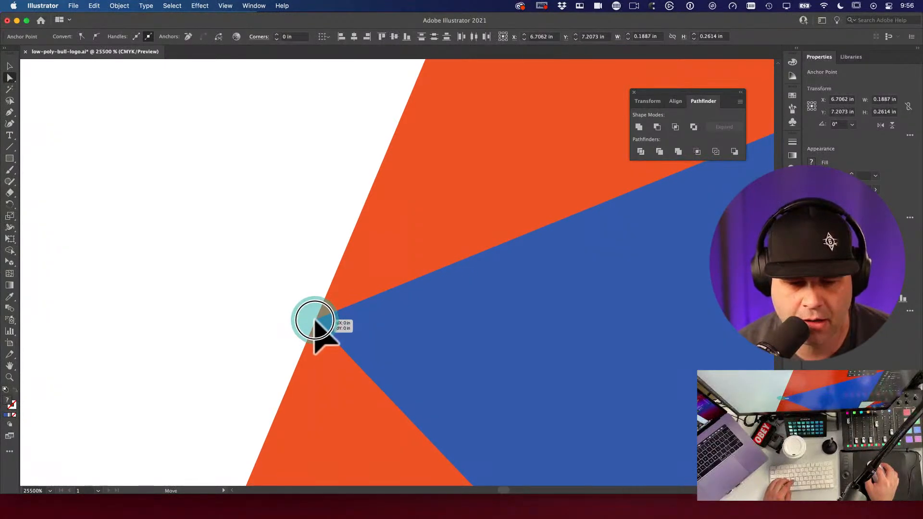
key("space")
key("super+space")
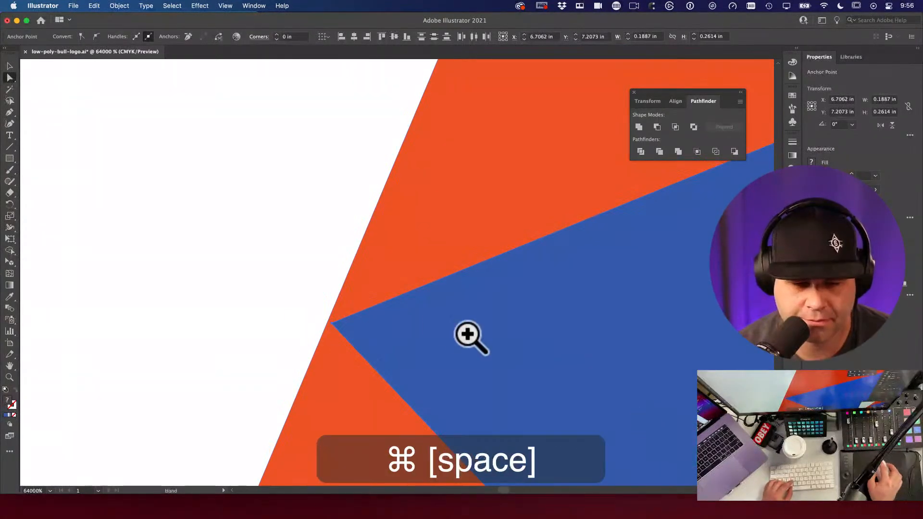
mouse_move(332, 323)
left_mouse_down()
mouse_move(359, 328)
mouse_move(391, 367)
mouse_move(329, 323)
left_mouse_up()
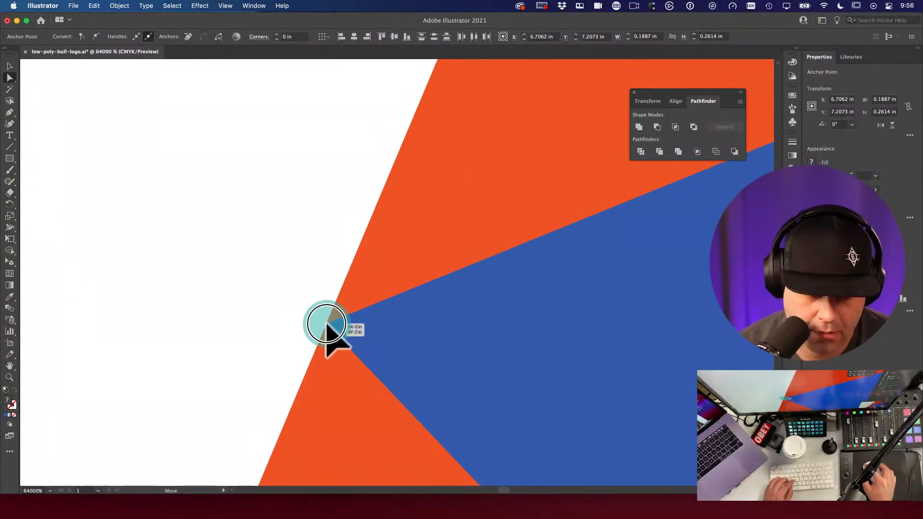
Step: Zoom closer, select the blue apex anchor point and delete it
key("a")
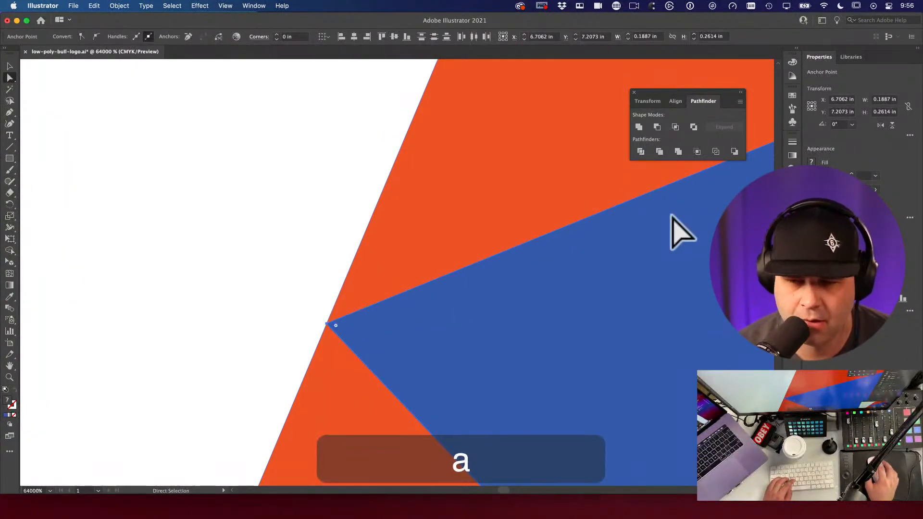
left_click(363, 237)
key("space")
key("super+space")
left_click(362, 349)
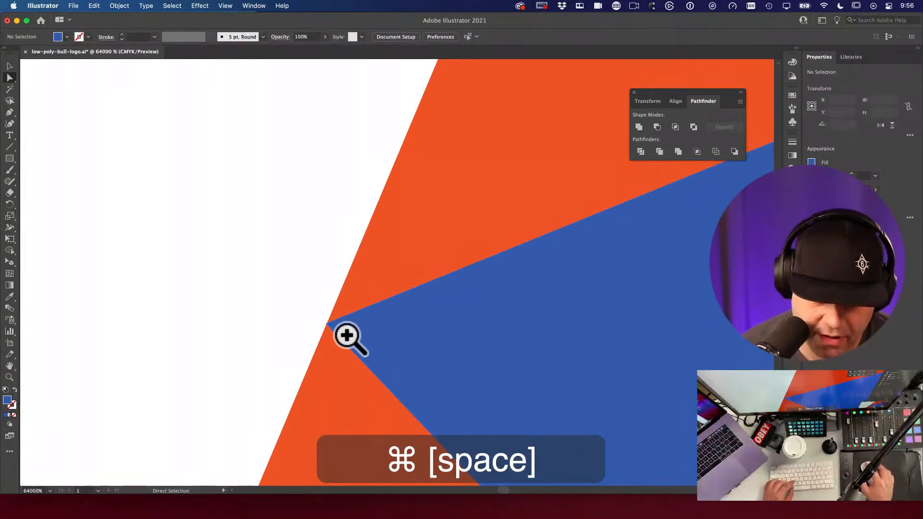
key("a")
left_click(302, 348)
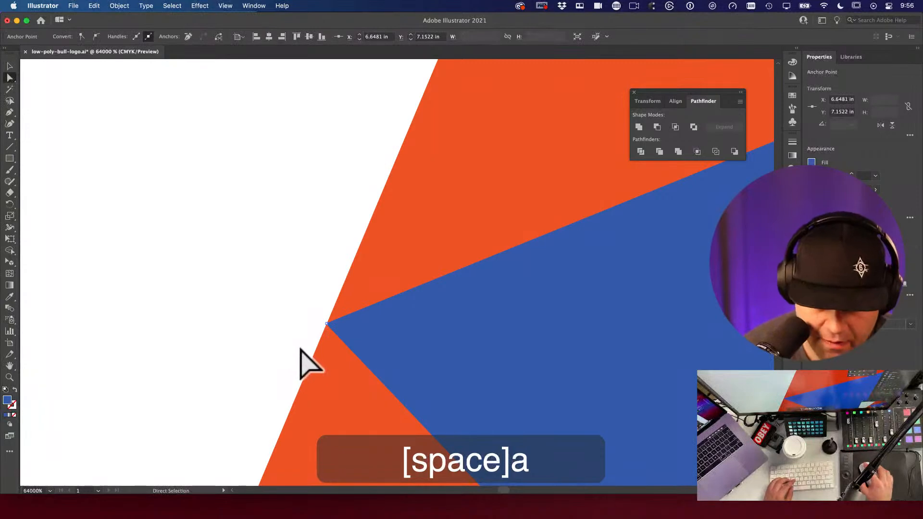
key("BackSpace")
Step: Try nudging the orange triangle slightly left, then undo the move
key("super+space")
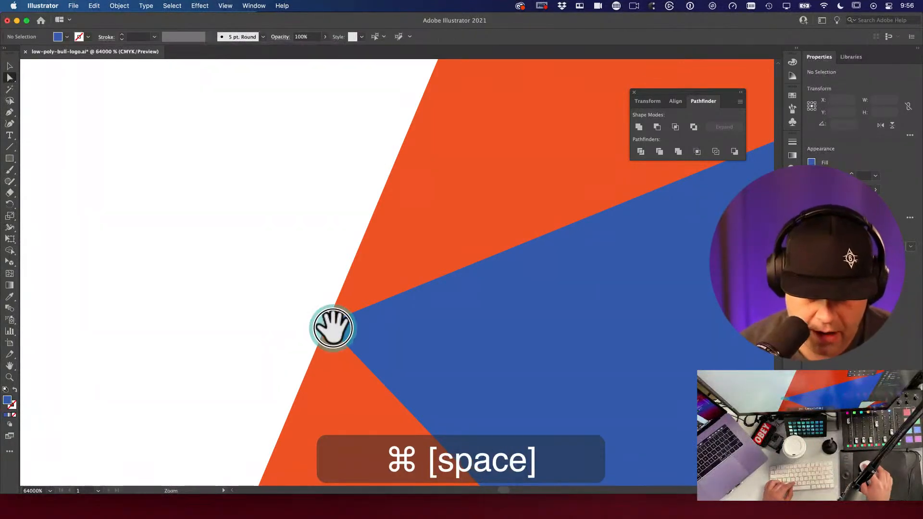
key("a")
left_click(392, 355)
key("alt+super+space")
left_click(388, 343)
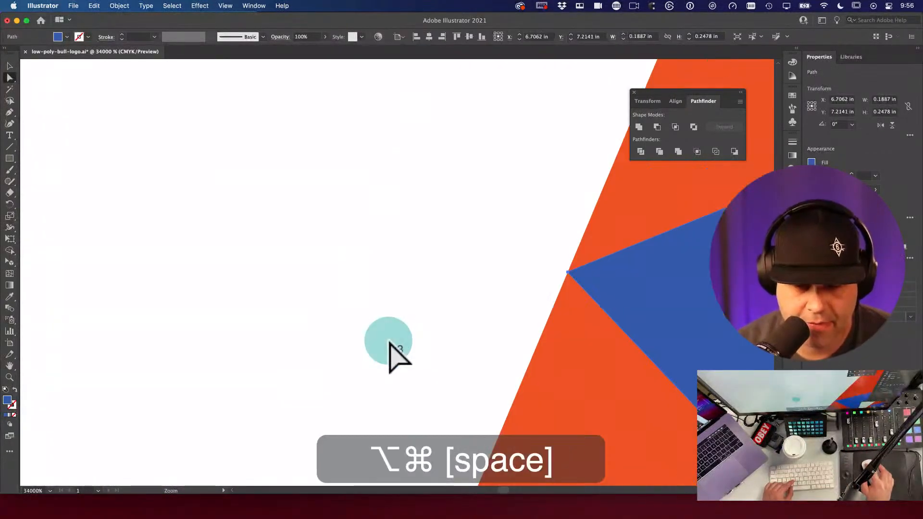
key("alt+super+space")
left_click(659, 329)
left_click(371, 309)
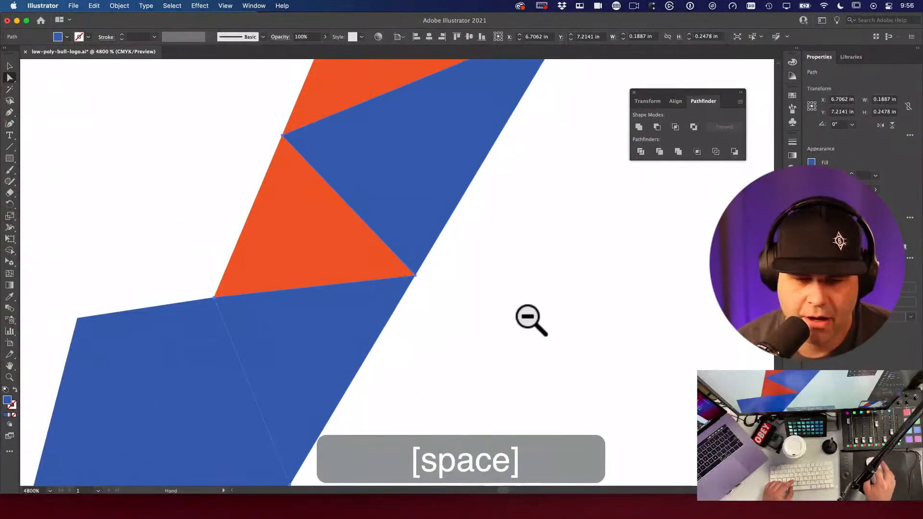
key("space")
left_click_drag(420, 277, 476, 383)
key("a")
left_click_drag(385, 226, 236, 226)
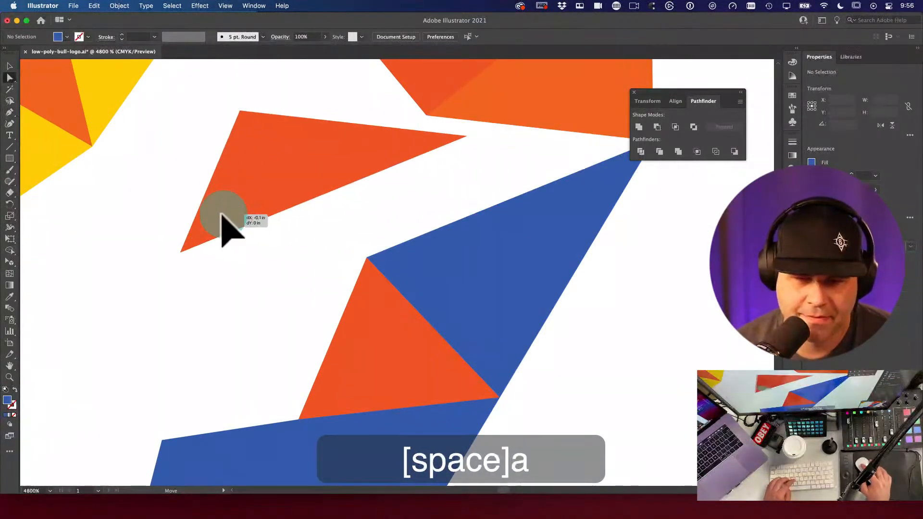
key("super+z")
key("super+z")
key("super+z")
key("super+z")
Step: Restore the blue shape filling the gap and try pulling the orange corner left, undoing it
key("super+z")
key("space")
left_click_drag(504, 402, 537, 343)
key("a")
left_click(400, 322)
key("super+z")
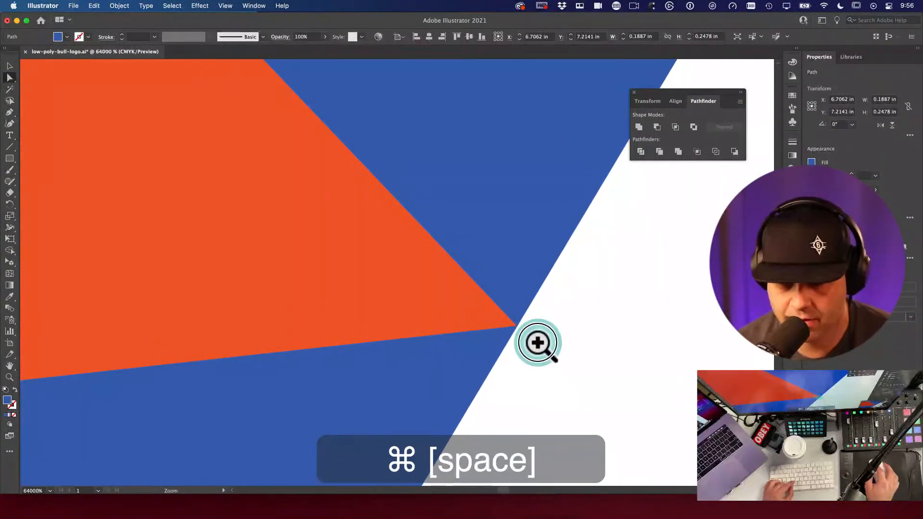
key("a")
left_click(528, 327)
left_click_drag(508, 323, 463, 330)
key("super+z")
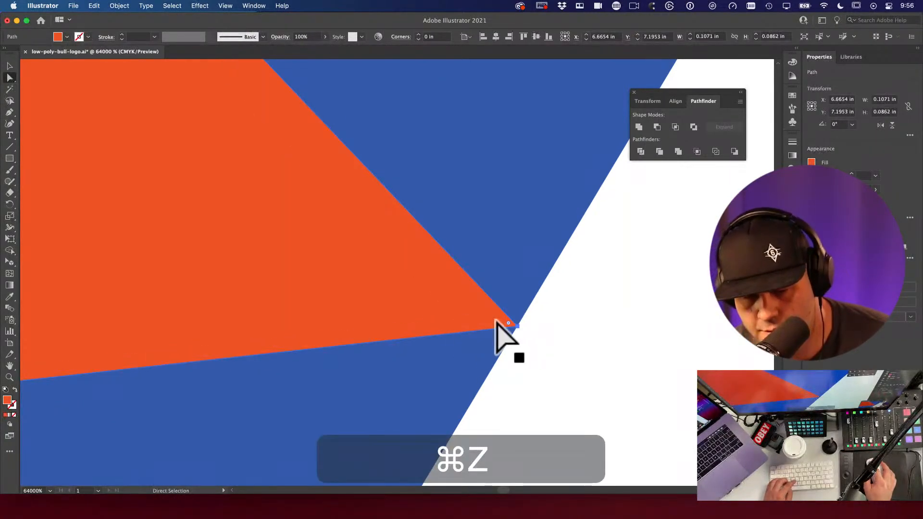
Step: Adjust the orange shape's corner anchor where the shapes meet, undoing each attempt
key("a")
left_click(504, 317)
left_click(523, 329)
key("cmd+z")
key("a")
left_click(499, 321)
mouse_move(519, 330)
left_mouse_down()
mouse_move(474, 313)
mouse_move(523, 330)
left_mouse_up()
key("cmd+z")
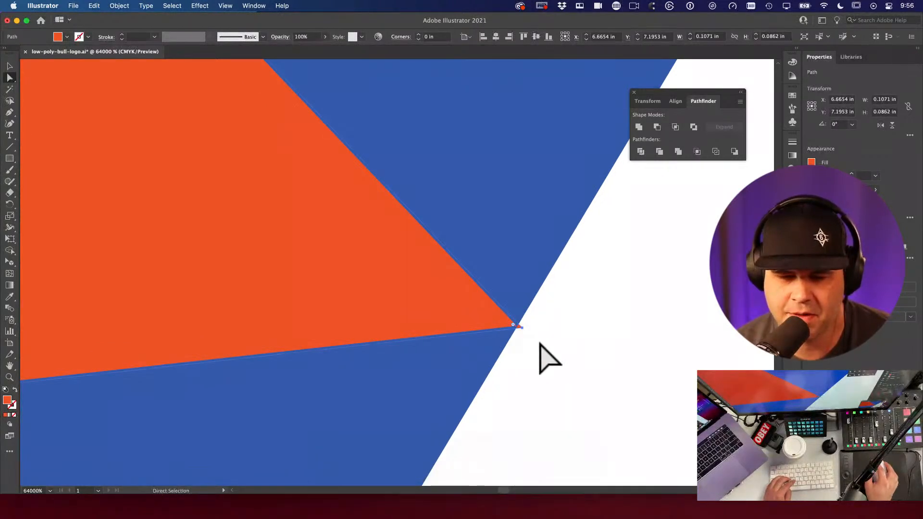
key("cmd+z")
Step: Zoom out and pan to bring the leg's neighbouring polygons into view
key("v")
key("cmd+z")
left_click_drag(440, 239, 461, 305)
left_click(461, 304)
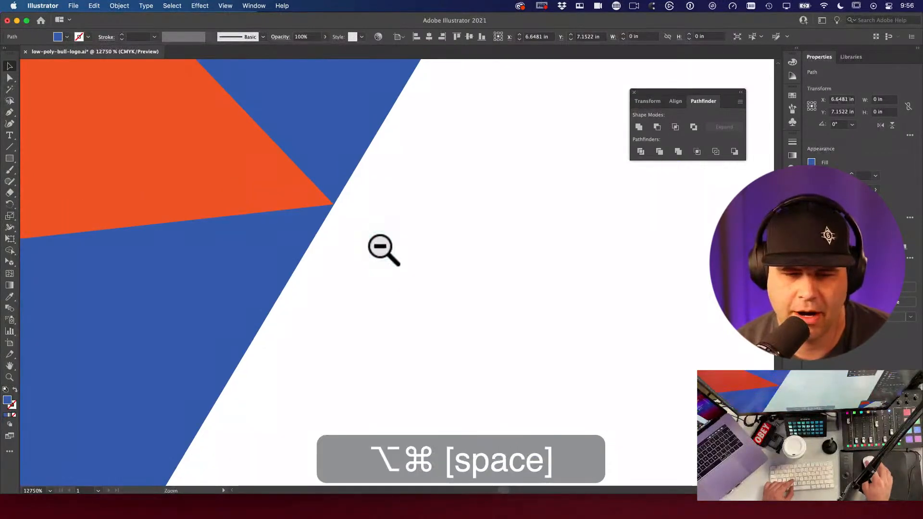
left_click(383, 247)
left_click(383, 247)
key("a")
left_click_drag(337, 292, 361, 325)
Step: Give the small triangle the lighter orange above it, then undo the recolour
key("a")
left_click(356, 318)
key("i")
left_click(476, 156)
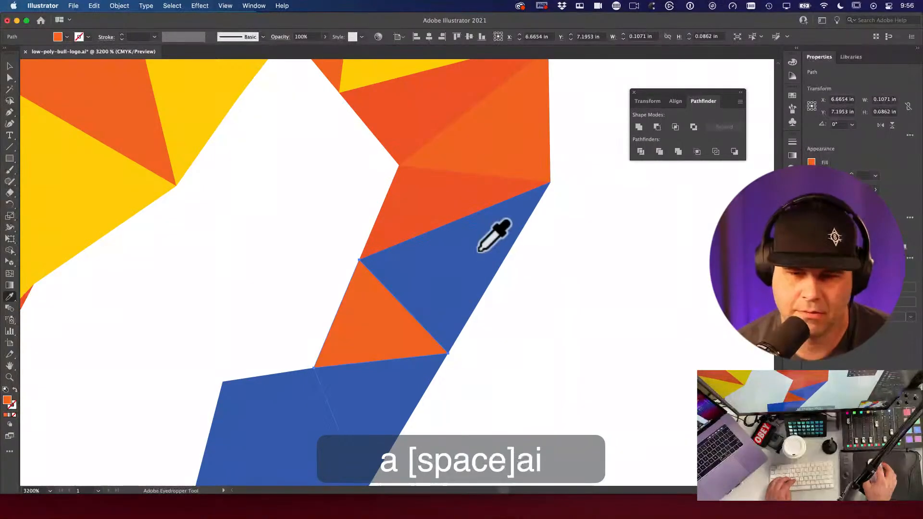
left_click(274, 206, "alt+super")
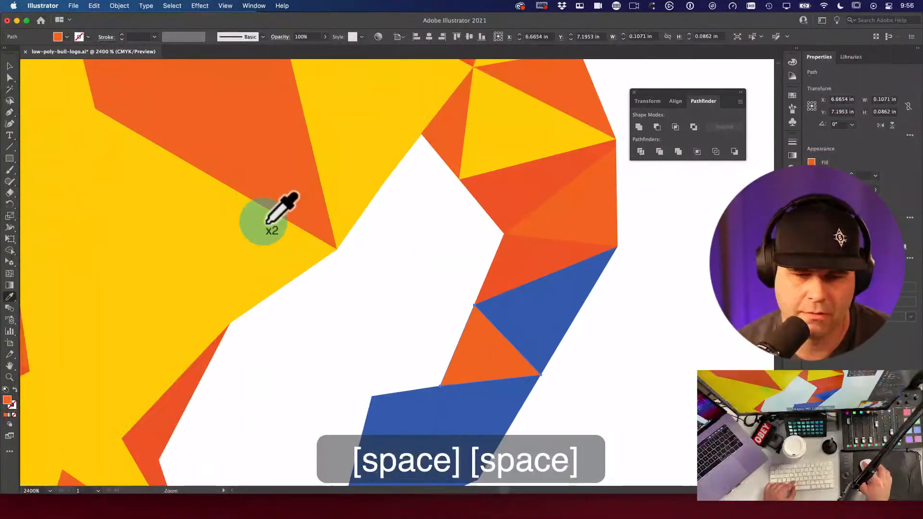
left_click_drag(411, 306, 346, 220)
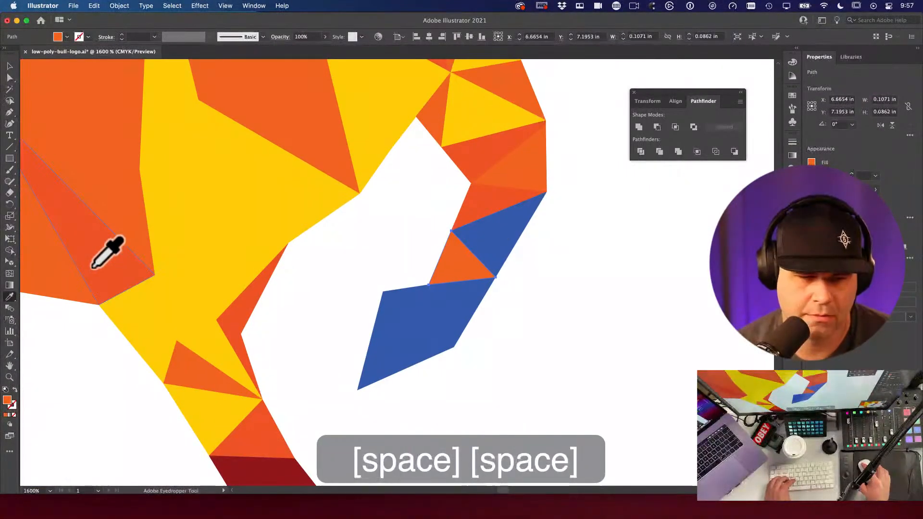
key("super+z")
left_click(383, 248, "super")
key("v")
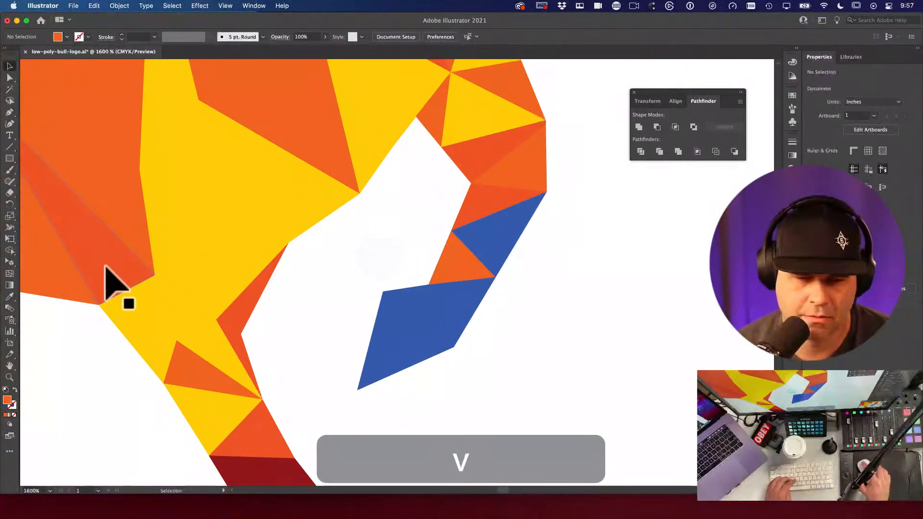
Step: Recolour the blue triangles with neighbouring orange, darkened to DD4D26 in the Color Picker
key("i")
left_click(500, 230, "alt")
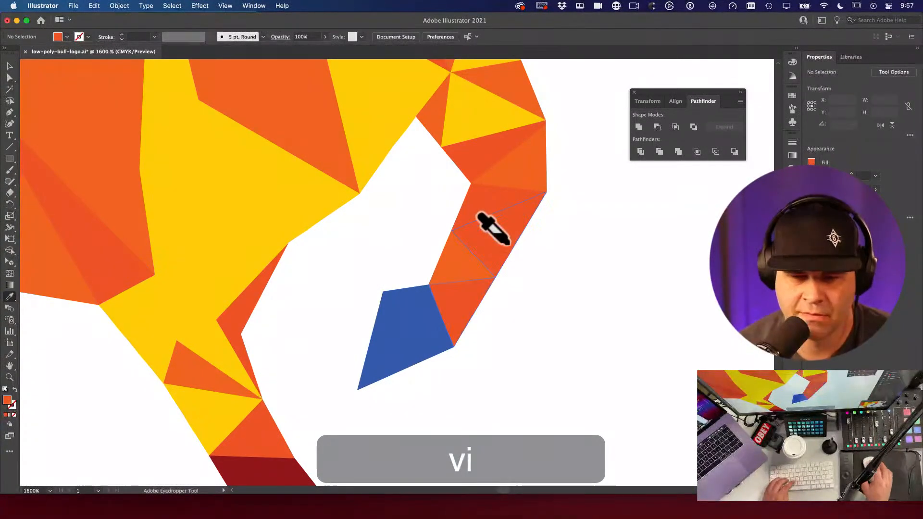
key("v")
key("v")
double_click(7, 400)
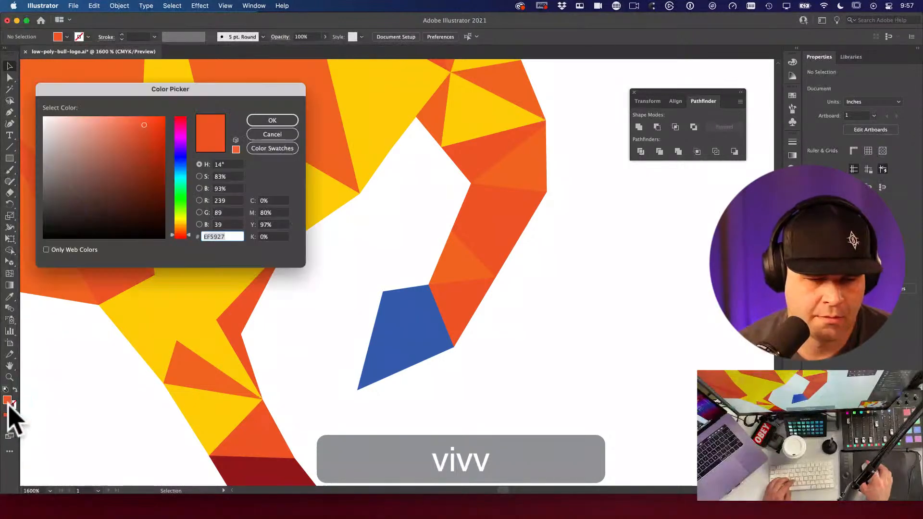
left_click(144, 133)
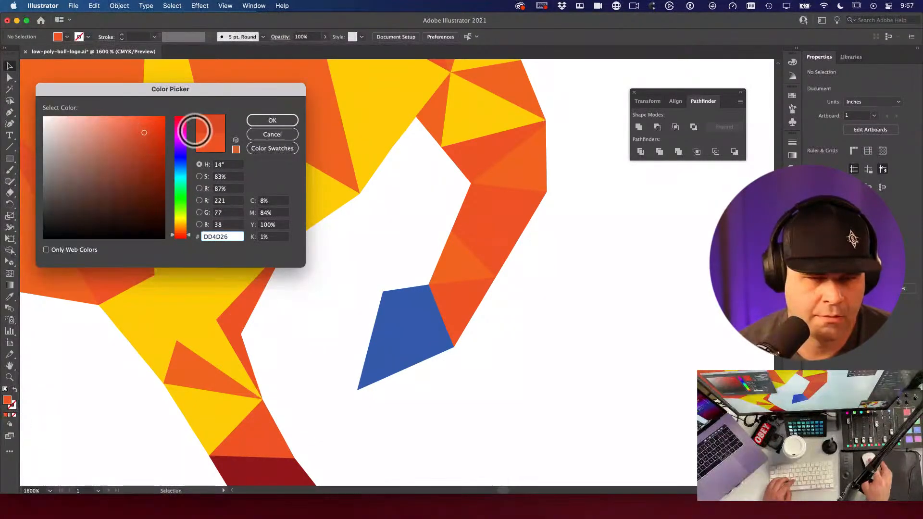
left_click(272, 121)
Step: Fill the remaining blue leg shape with the bull's dark red
key("a")
left_click(418, 336)
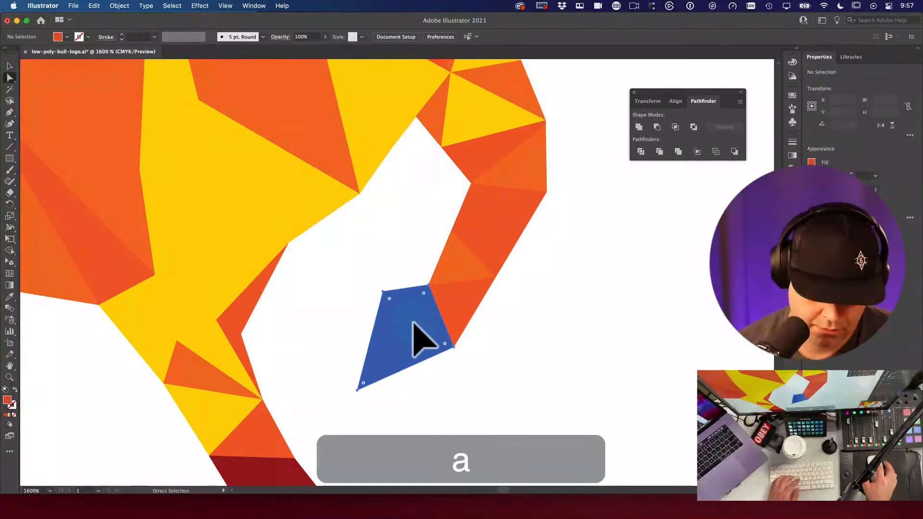
key("i")
key("space")
left_click_drag(317, 428, 319, 269)
left_click(312, 317)
left_click(443, 284, "alt+super")
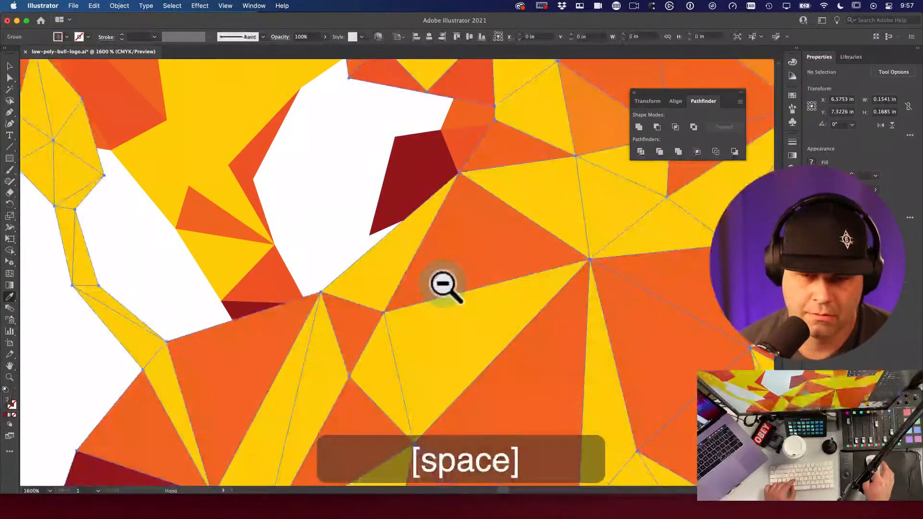
key("v")
key("BackSpace")
left_click(440, 288, "alt+super")
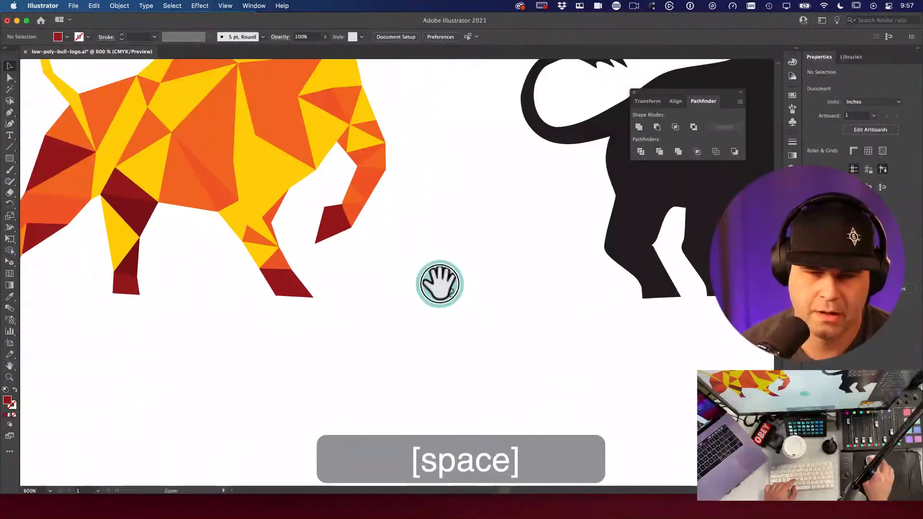
Step: Zoom out to all three bulls and marquee-select the middle bull, undoing an accidental move
left_click(395, 272, "alt+super")
left_click_drag(394, 271, 528, 360)
key("v")
key("super+minus")
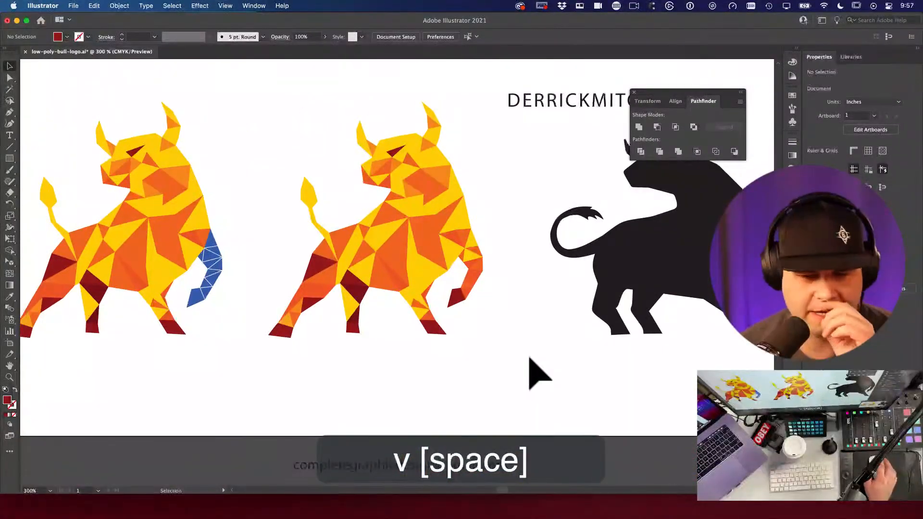
left_click_drag(263, 102, 485, 371)
left_click_drag(474, 295, 427, 149)
key("super+z")
left_click(505, 309)
left_click(500, 309)
Step: Reselect all of the middle bull's polygons and group them with ⌘G
key("space")
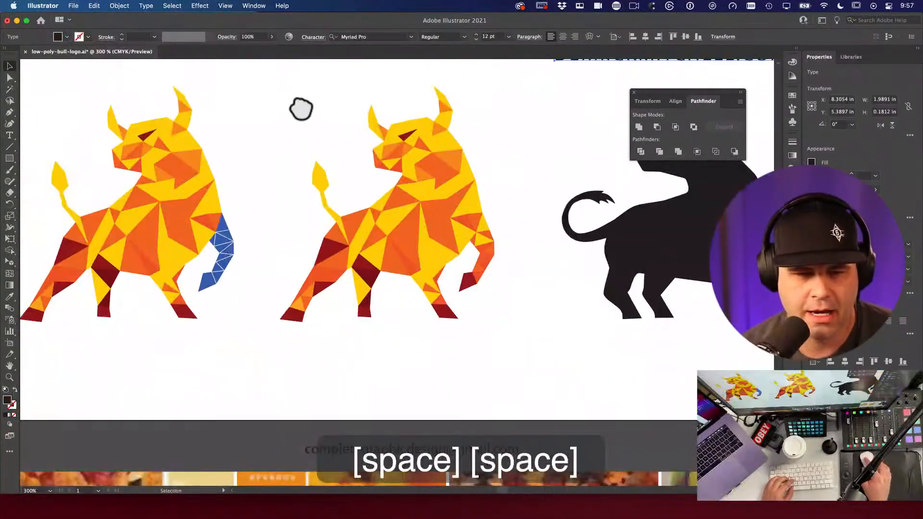
left_click_drag(284, 96, 511, 325)
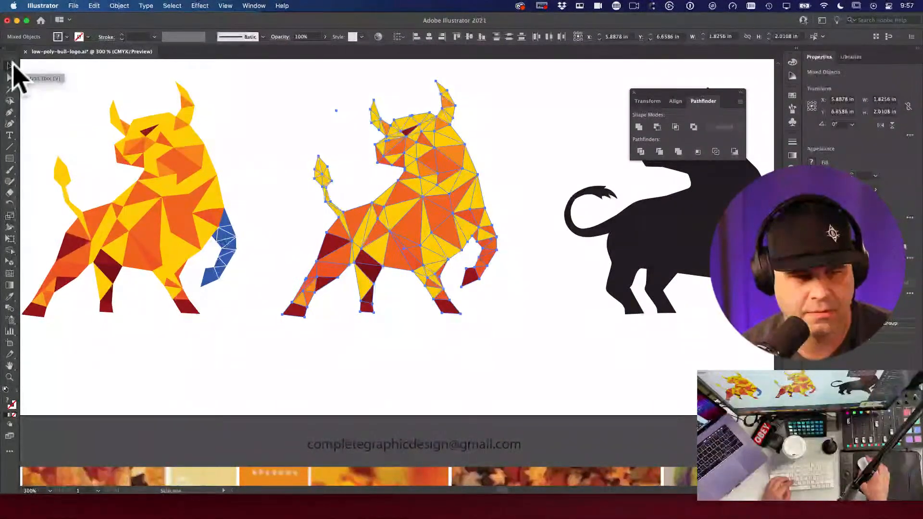
key("a")
left_click_drag(312, 107, 354, 141)
key("BackSpace")
key("super+a")
key("v")
key("space")
left_click_drag(274, 98, 524, 388)
key("super+g")
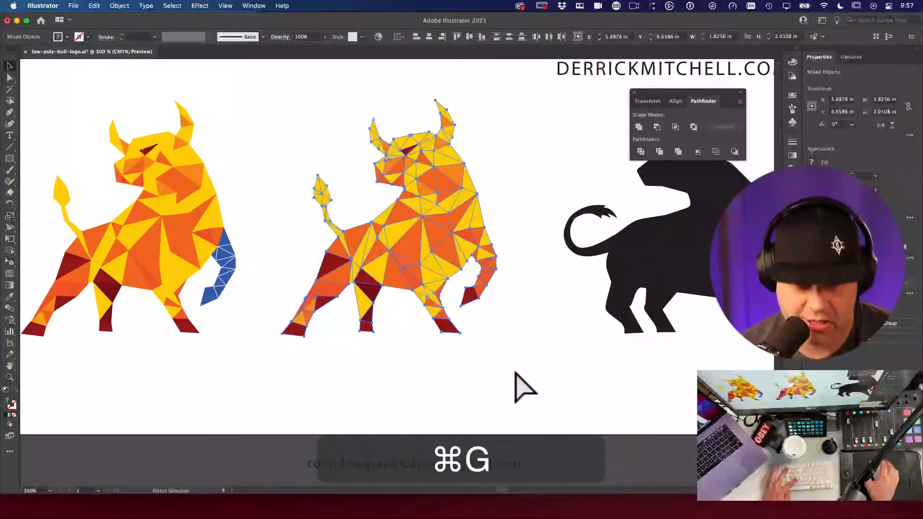
Step: Undo a stray move so the grouped bull stays in its original spot, then deselect
key("v")
left_click_drag(463, 275, 253, 358)
left_click_drag(246, 273, 422, 196)
key("super+z")
key("super+z")
key("space")
left_click(523, 330)
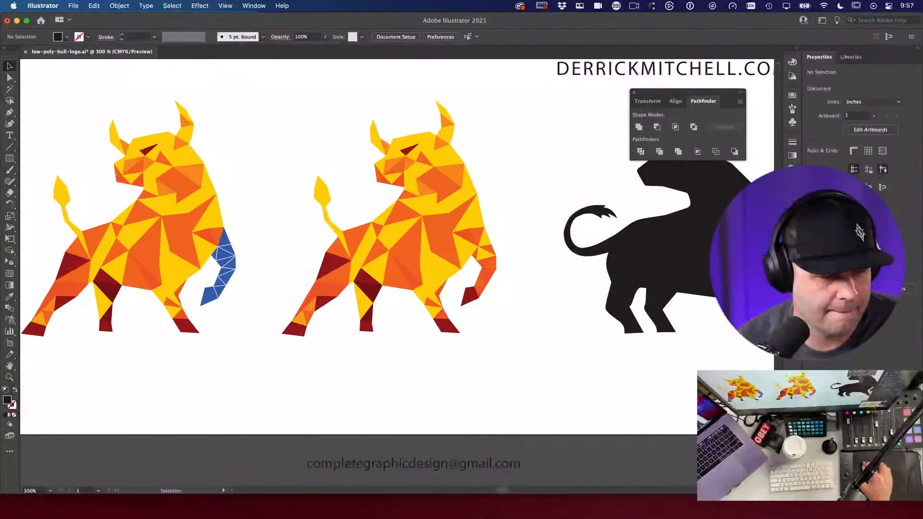
left_click(868, 239)
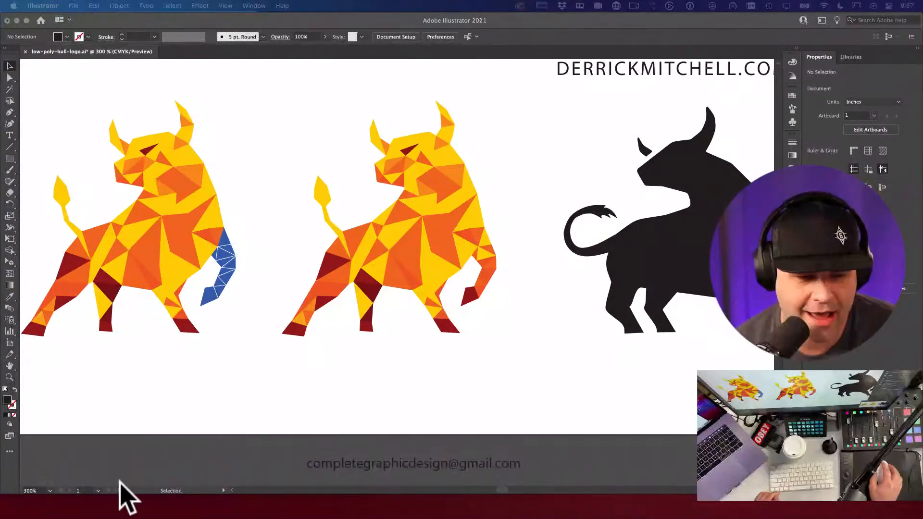
left_click(227, 364)
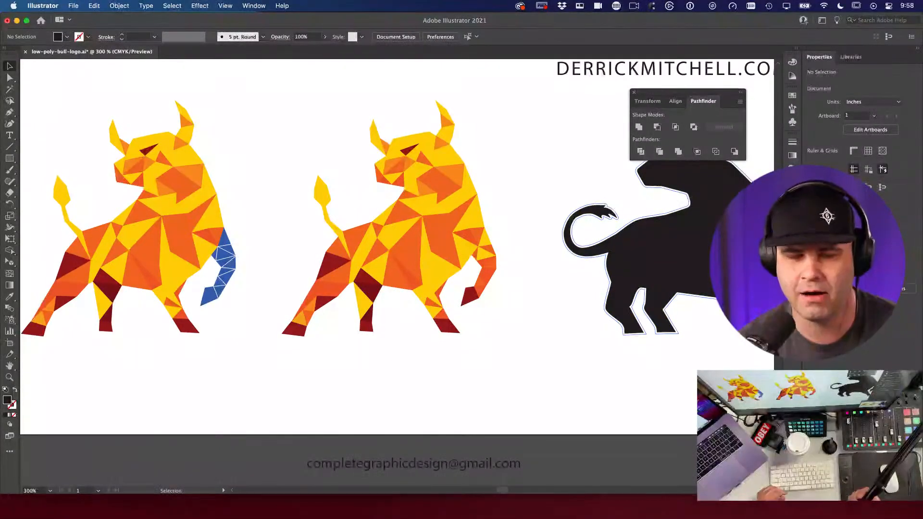
Step: Open Edit > Keyboard Shortcuts and reposition the dialog showing the tool shortcuts list
left_click(73, 6)
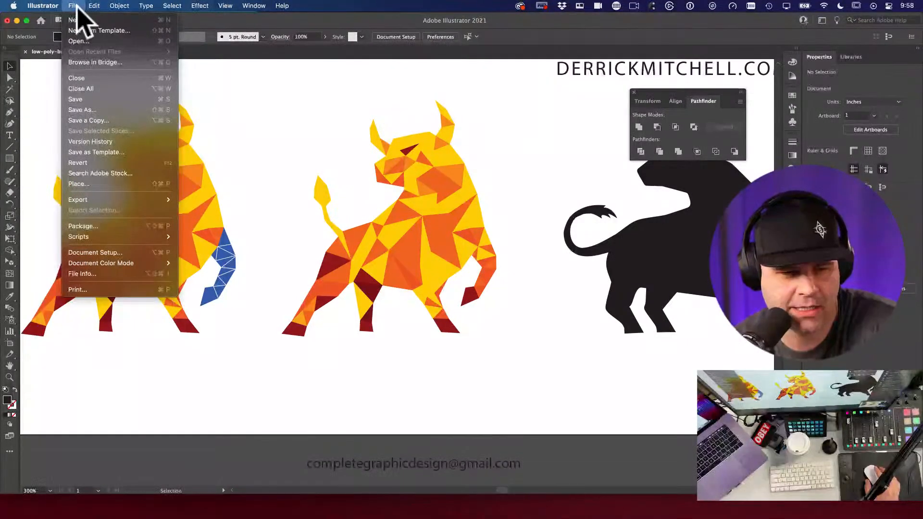
mouse_move(92, 6)
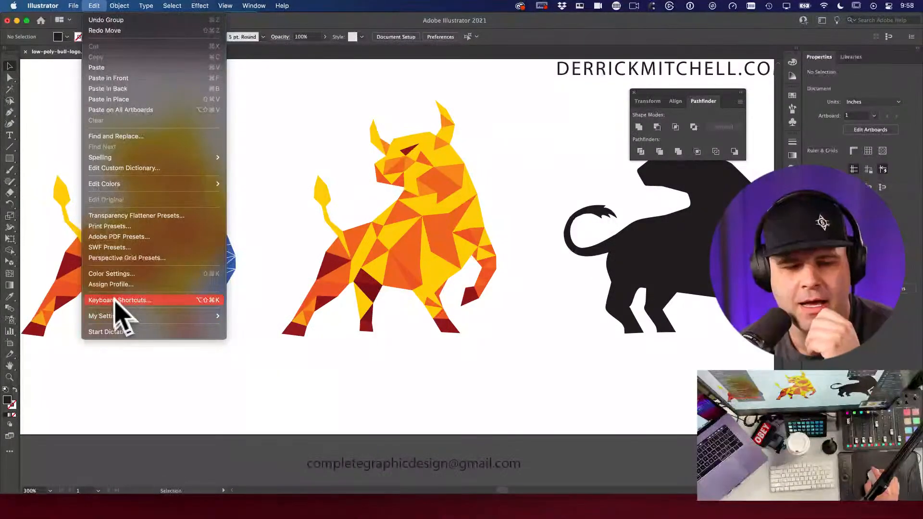
left_click(134, 300)
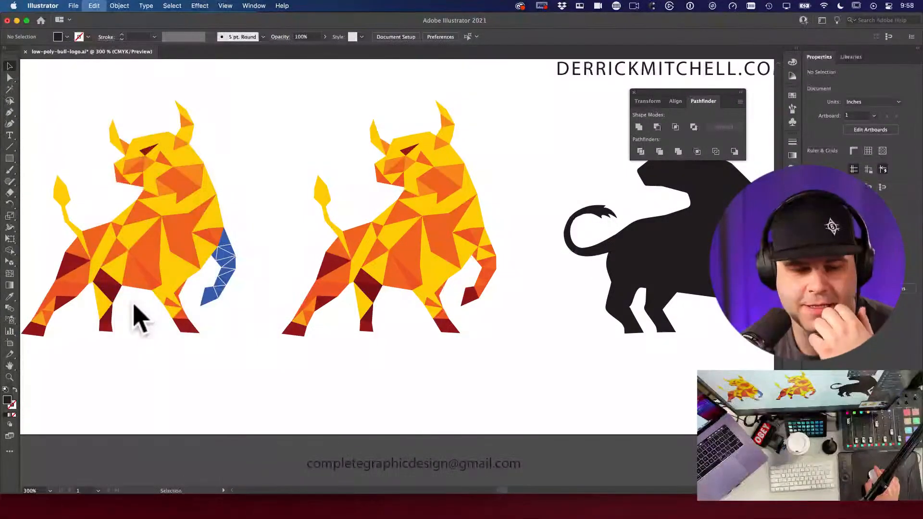
left_click_drag(495, 106, 486, 87)
left_click(197, 7)
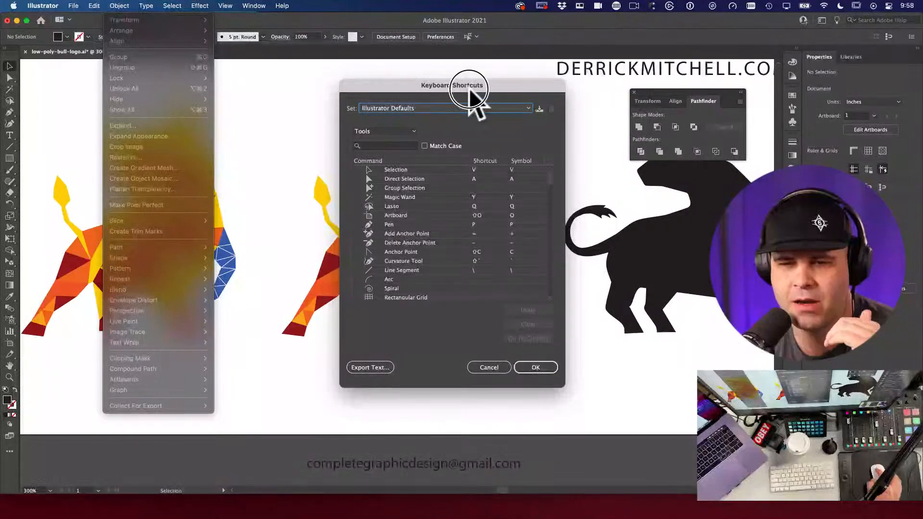
Step: Browse the Tools list, select Type on a Path's shortcut, then cancel the dialog unchanged
left_click(471, 92)
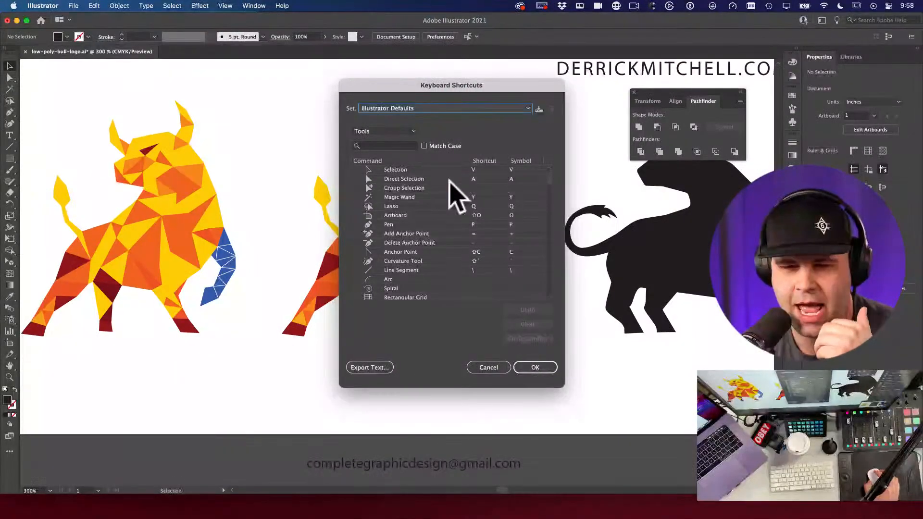
scroll(418, 207, "down", 15)
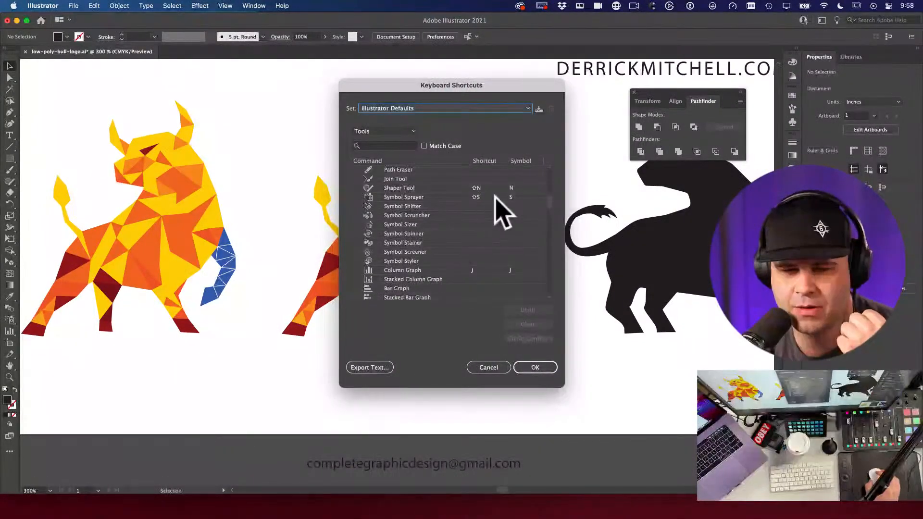
scroll(482, 214, "up", 10)
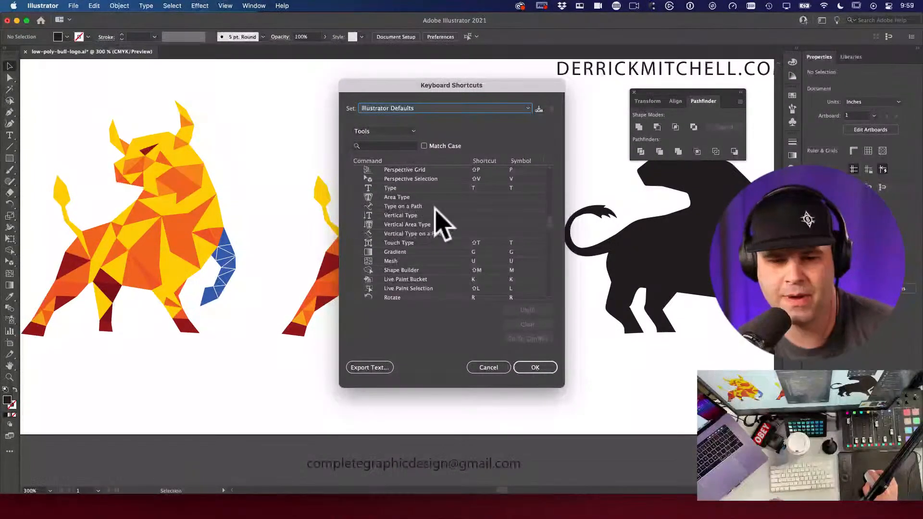
left_click(477, 207)
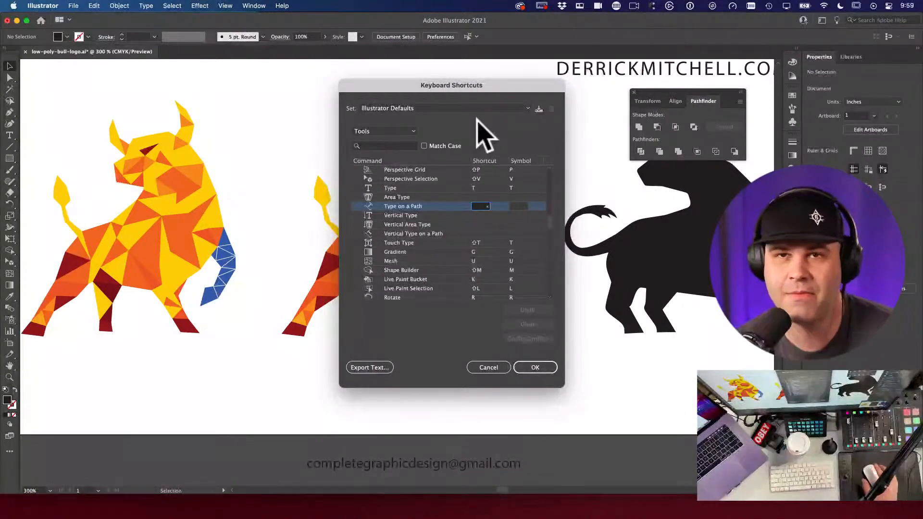
scroll(471, 269, "down", 20)
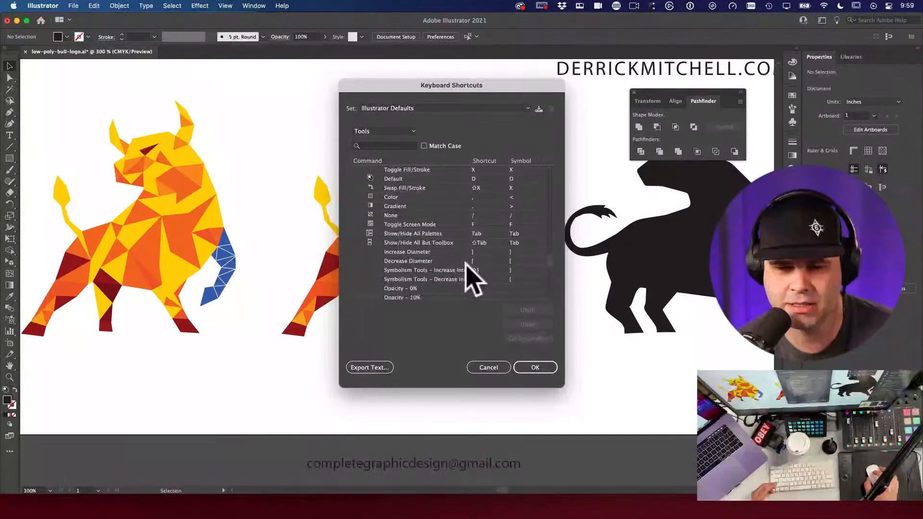
left_click(489, 367)
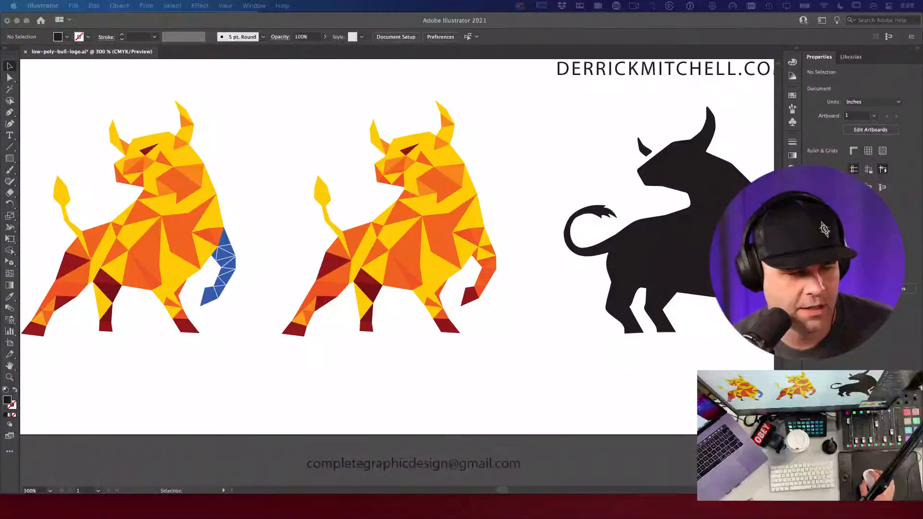
left_click(257, 368)
left_click(495, 274)
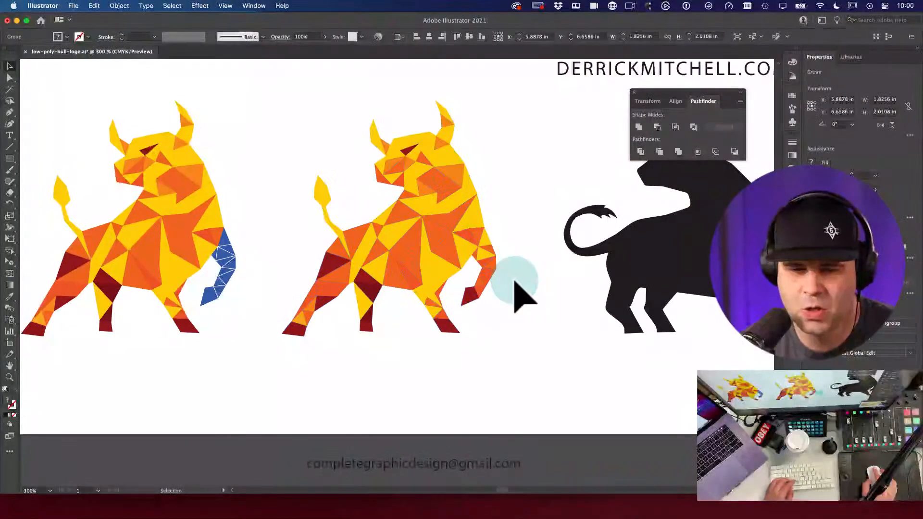
left_click(514, 283, "alt+super")
left_click(313, 243, "super")
key("v")
left_click(432, 224)
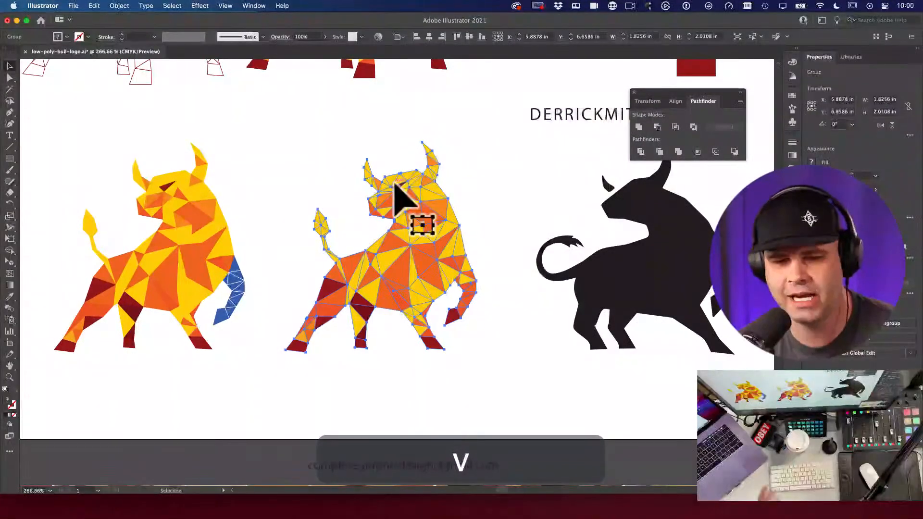
left_click(542, 221)
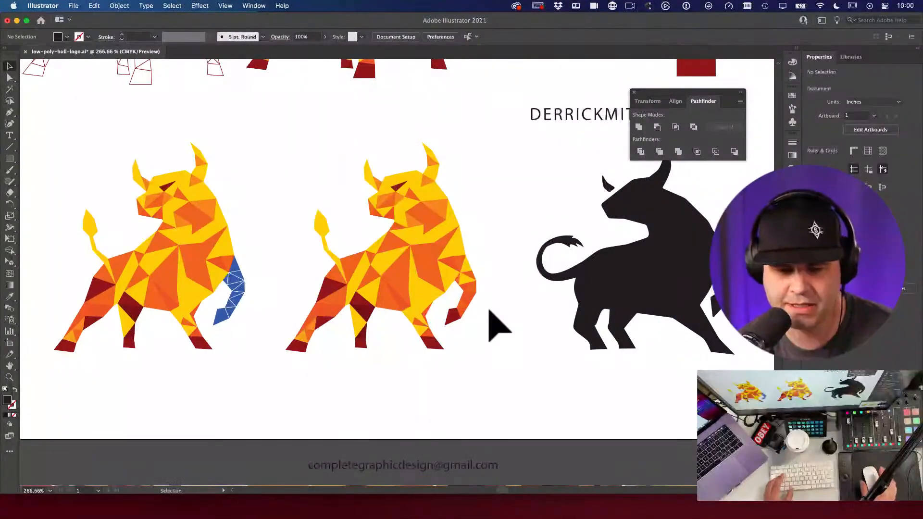
key("a")
left_click_drag(377, 325, 475, 374)
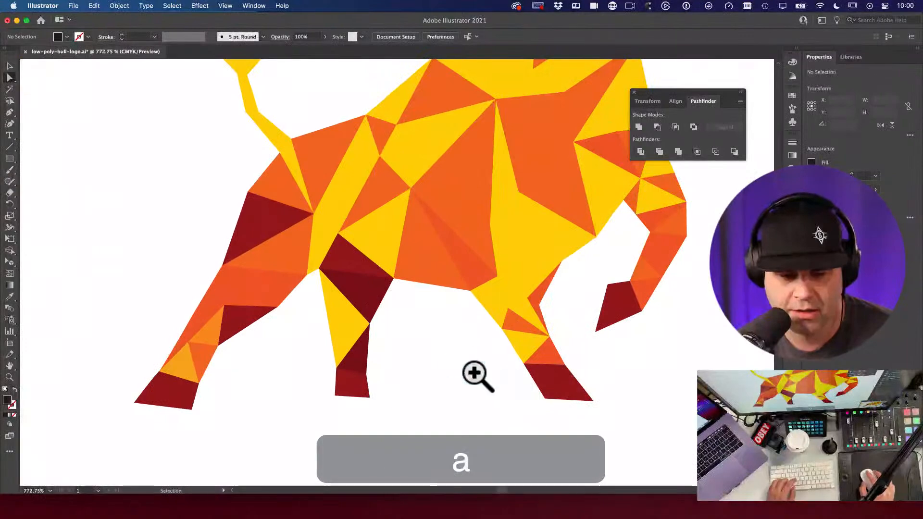
left_click_drag(369, 323, 361, 323)
key("super+z")
key("v")
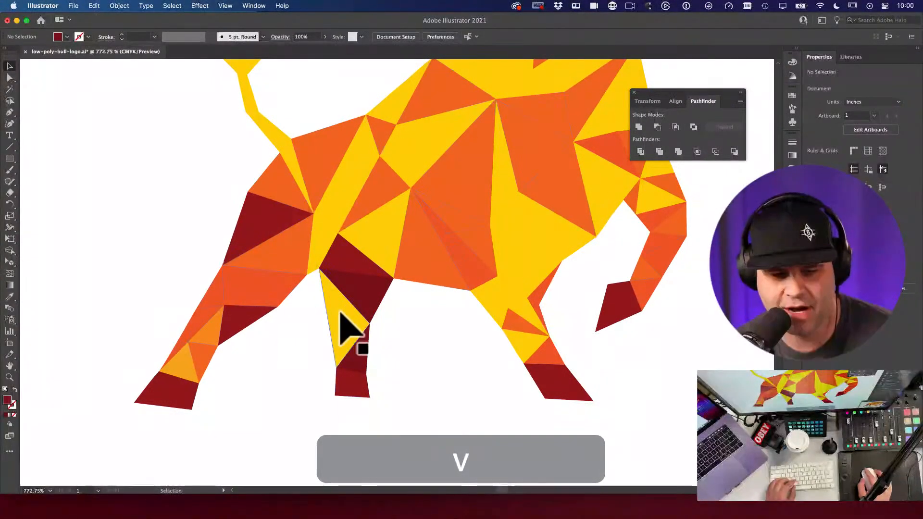
left_click(340, 319)
key("space")
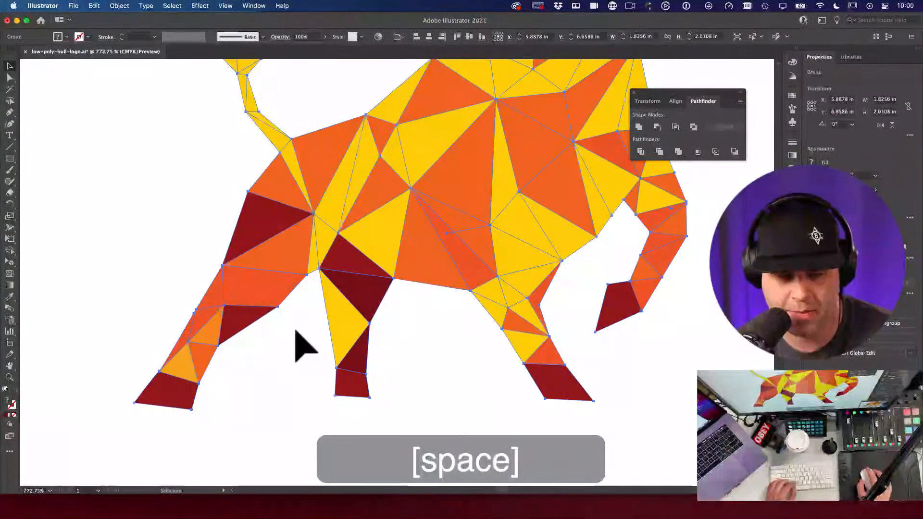
left_click(353, 319, "alt+super")
left_click(354, 316, "alt+super")
key("v")
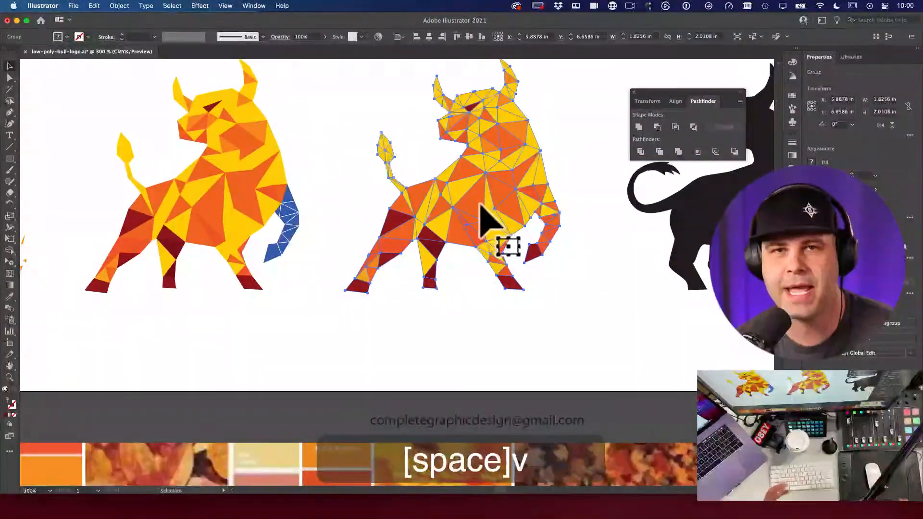
left_click(560, 257, "alt+super")
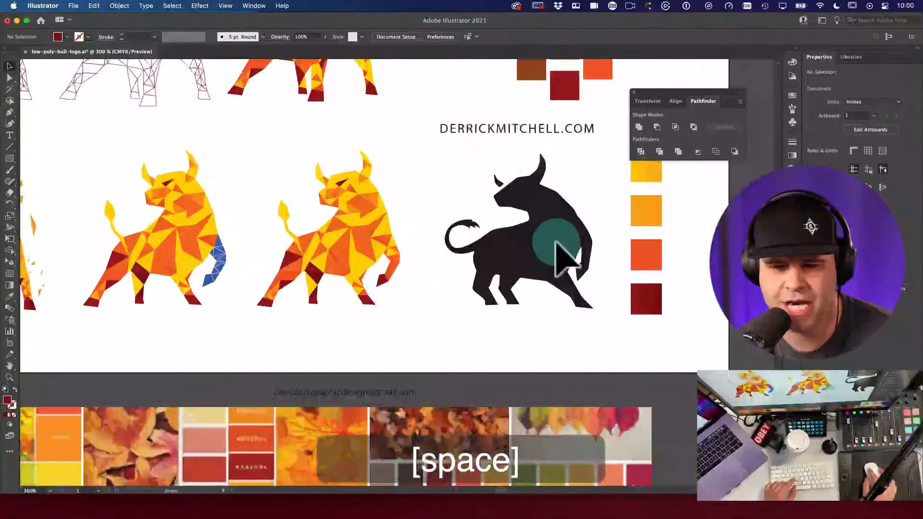
left_click(391, 228, "alt+super")
left_click_drag(313, 261, 591, 208)
left_click_drag(225, 62, 343, 157)
left_click_drag(490, 311, 264, 200)
left_click_drag(590, 237, 366, 239)
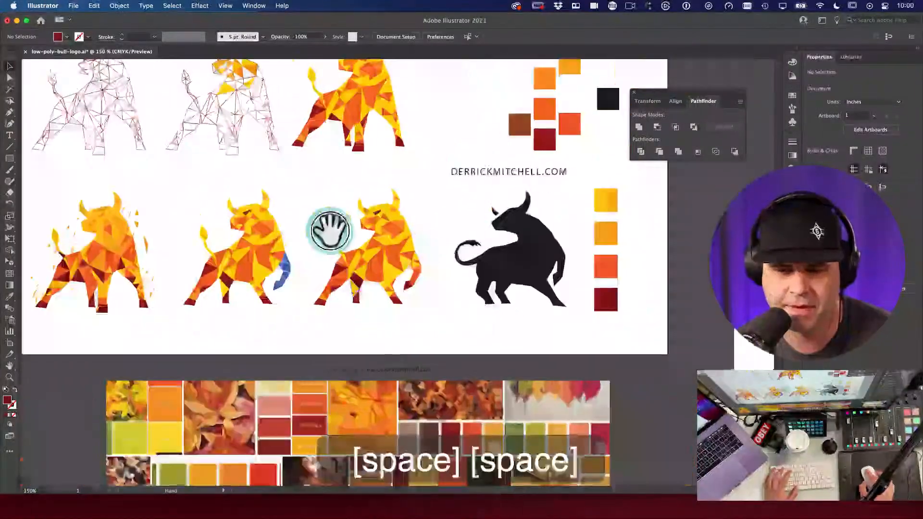
left_click_drag(435, 226, 363, 219)
key("v")
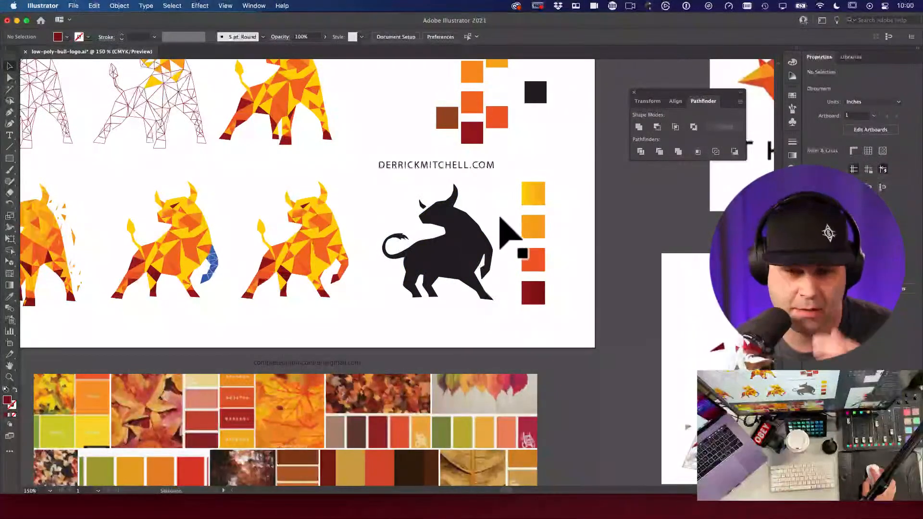
left_click(469, 241)
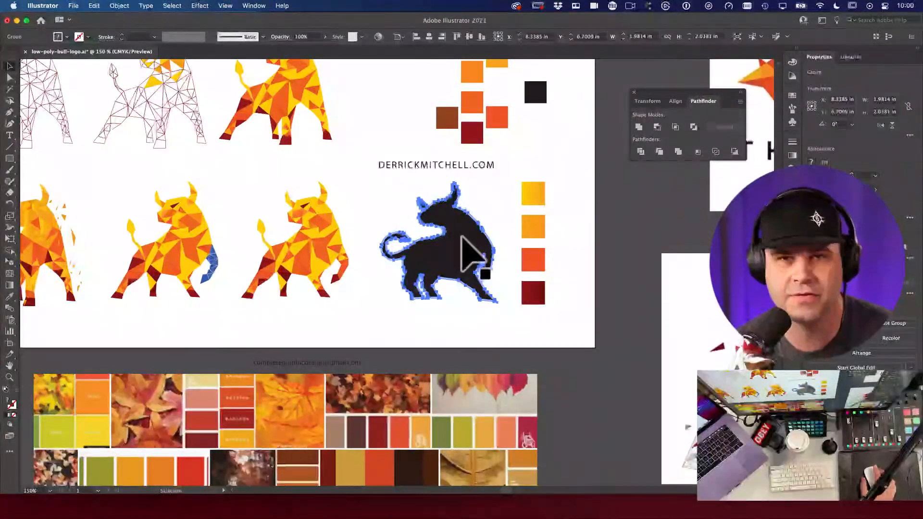
left_click(489, 229)
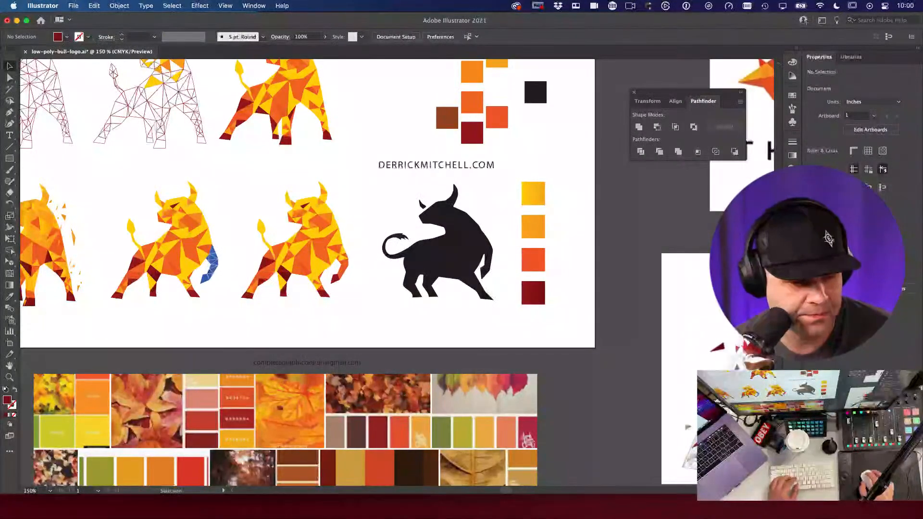
key("space")
left_click_drag(422, 320, 546, 332)
key("space")
left_click(477, 284, "alt+super")
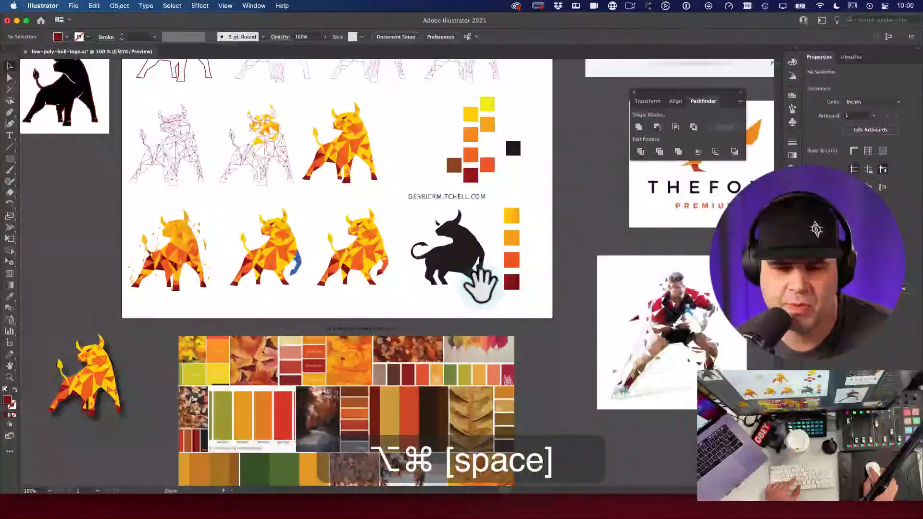
left_click(490, 288, "alt+super")
left_click_drag(425, 309, 478, 320)
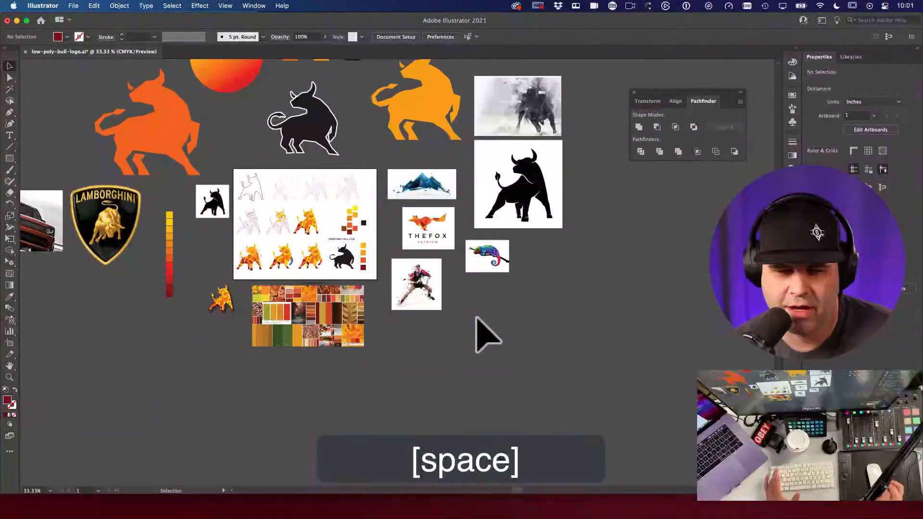
key("space")
left_click_drag(411, 302, 556, 317)
key("space")
key("space")
left_click_drag(408, 346, 373, 327)
key("space")
left_click_drag(470, 334, 377, 325)
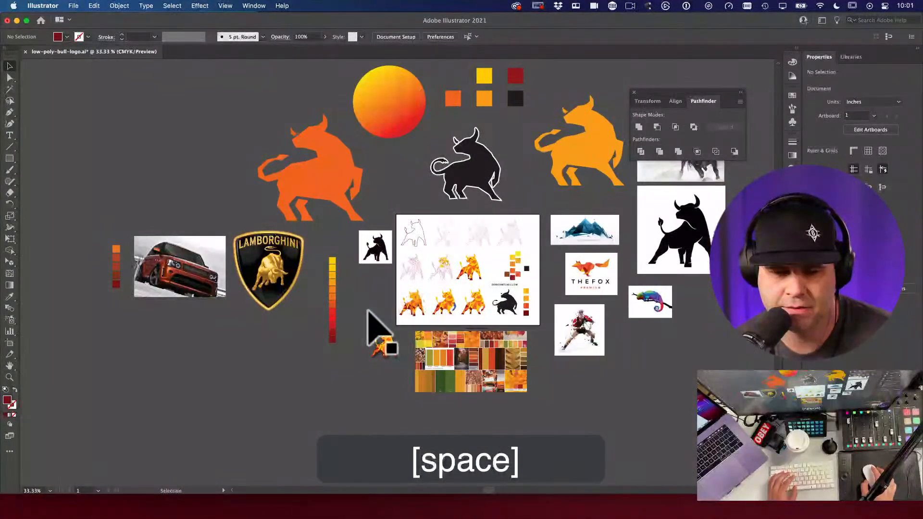
key("space")
left_click_drag(539, 324, 562, 354)
key("super+space")
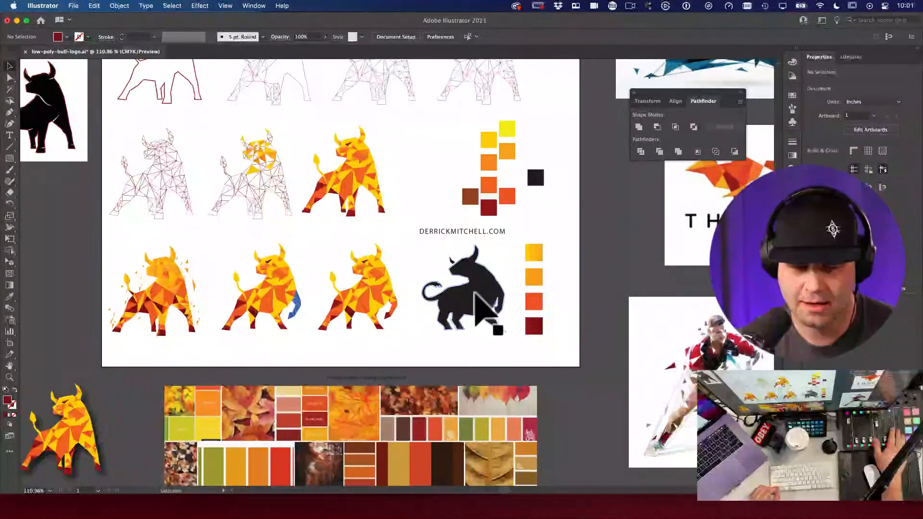
left_click(468, 294, "alt+super")
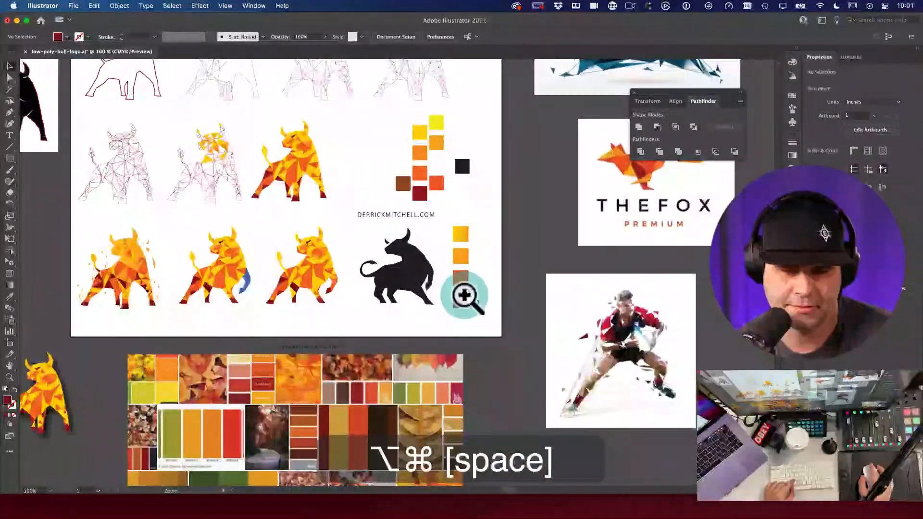
left_click(439, 305, "alt+super")
left_click(441, 302, "alt+super")
left_click_drag(441, 298, 386, 271)
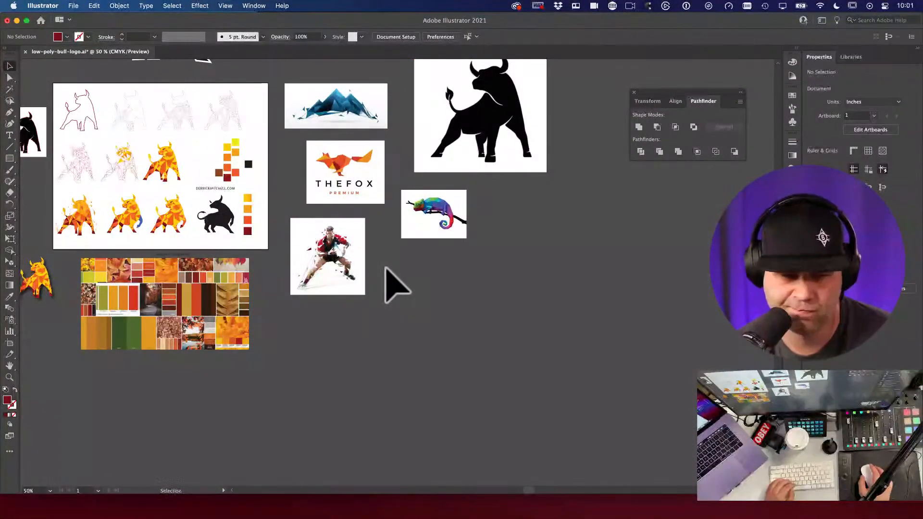
left_click(218, 222)
left_click_drag(412, 284, 527, 291)
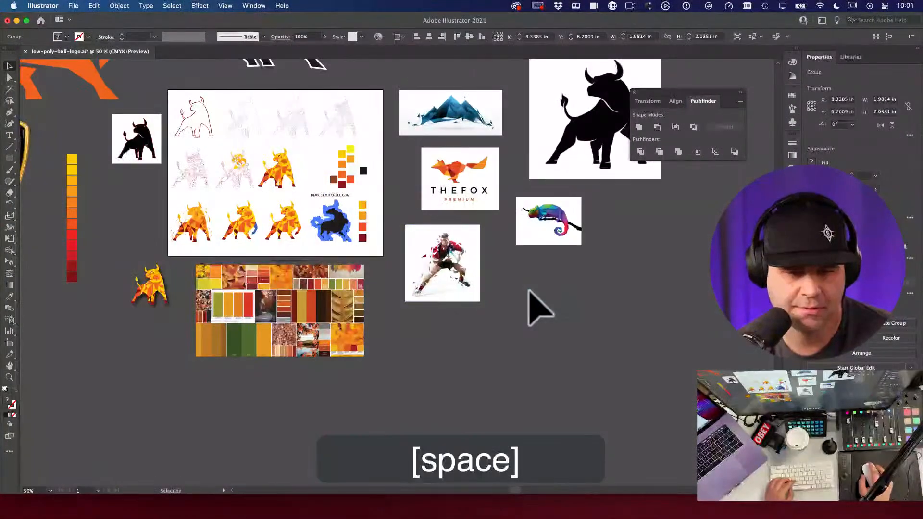
key("v")
left_click(556, 299)
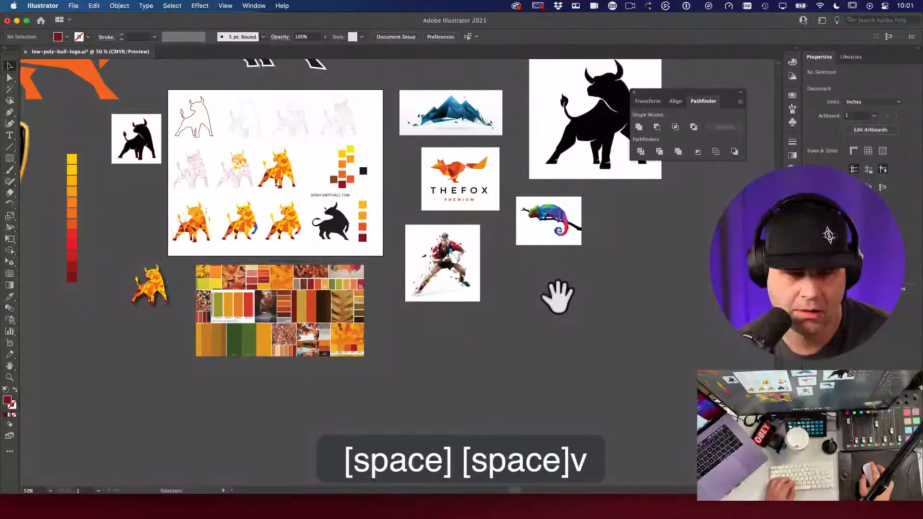
key("shift+o")
Step: Option-drag Artboard 1 below the mood board to duplicate it with all its artwork
left_click(346, 264, "alt+super")
left_click_drag(346, 264, 394, 139)
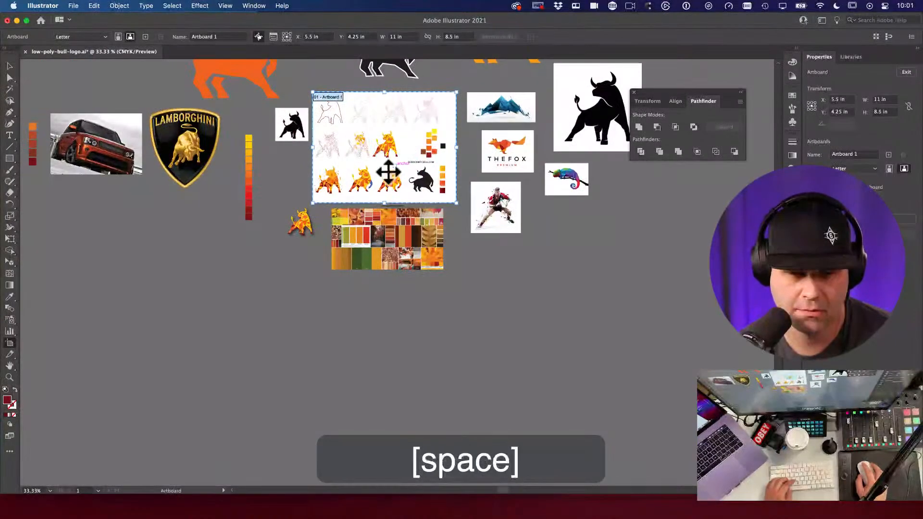
left_click_drag(324, 97, 329, 290)
key("Escape")
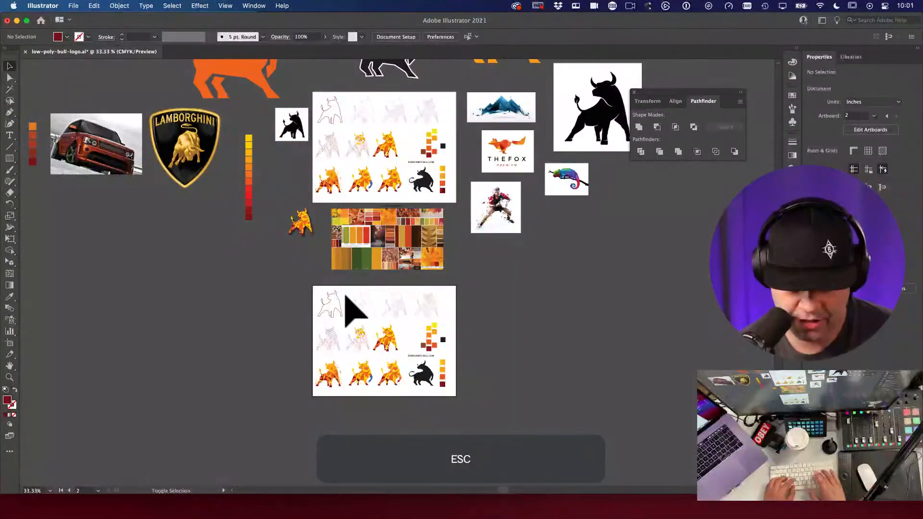
key("shift+o")
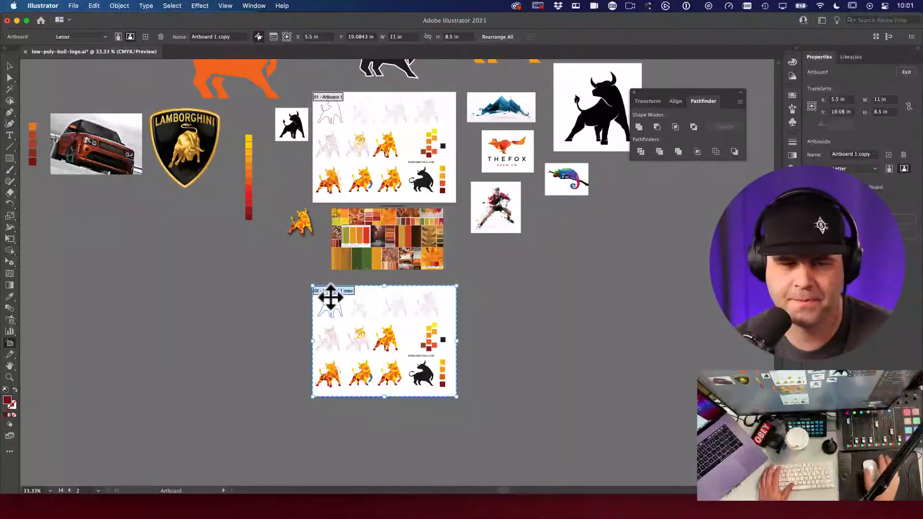
left_click(9, 66)
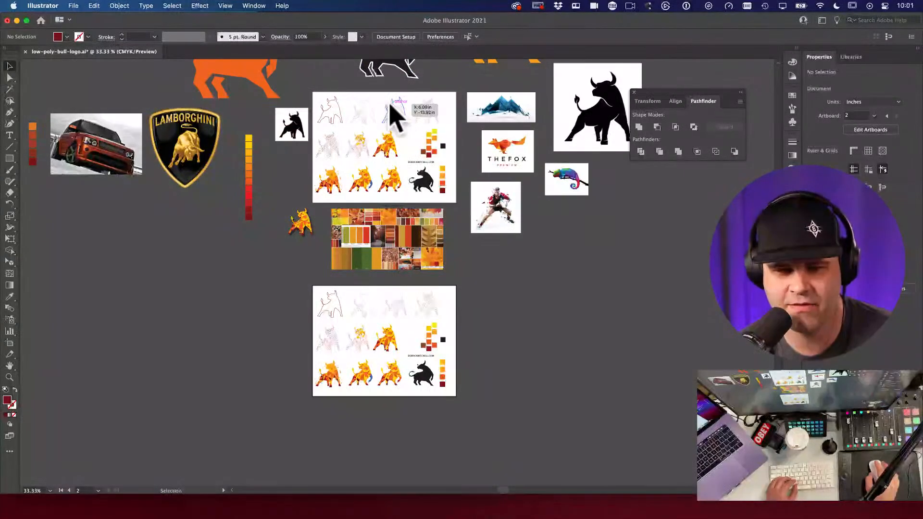
Step: Pan and zoom in on the new lower artboard, centring it in view
key("space")
left_click_drag(502, 363, 523, 285)
key("super+space")
left_click_drag(408, 286, 568, 376)
key("space")
left_click_drag(525, 280, 531, 328)
key("space")
left_click_drag(665, 286, 609, 290)
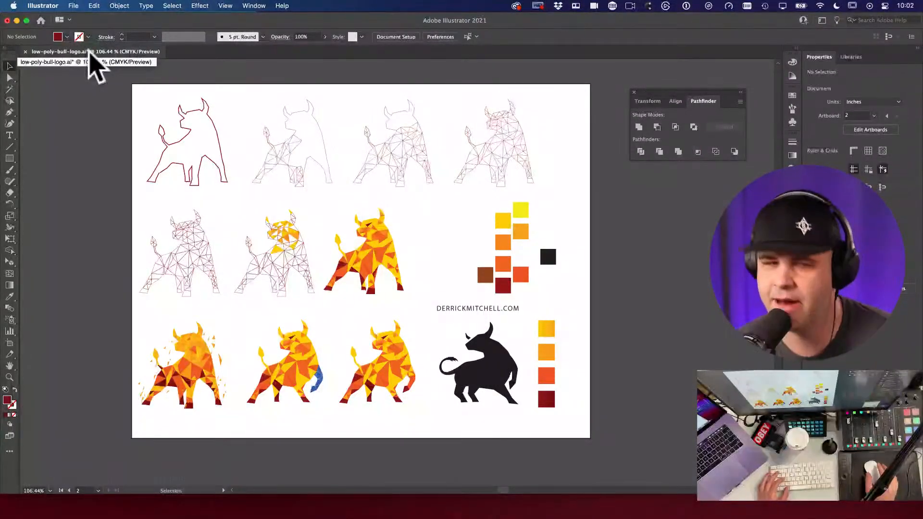
Step: Save the document and delete the top two rows of bull artwork on the new artboard
key("super+s")
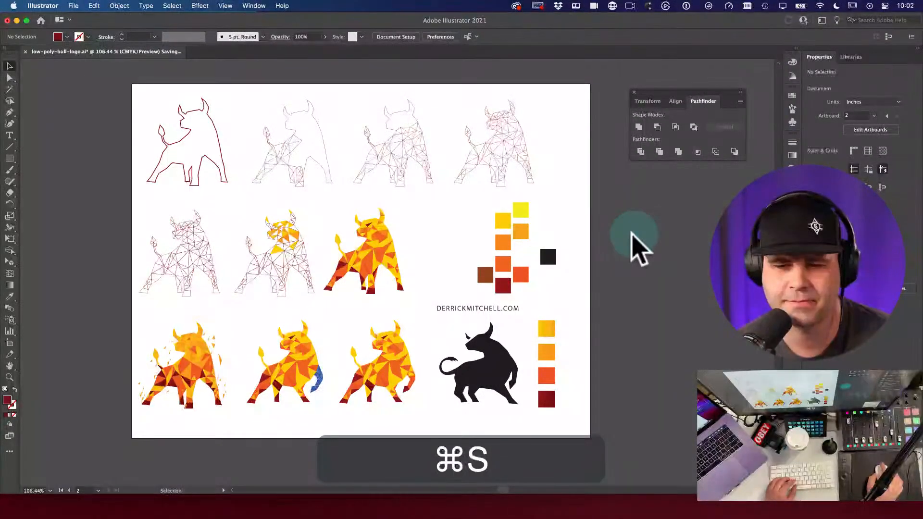
left_click_drag(475, 277, 470, 268)
key("v")
left_click_drag(305, 189, 310, 199)
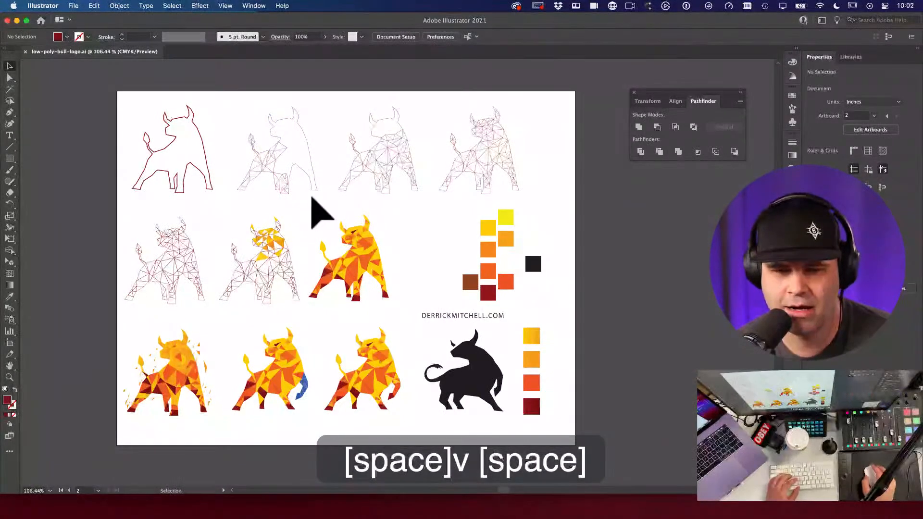
left_click_drag(124, 96, 557, 262)
key("BackSpace")
Step: Delete the three low-poly bulls and the four colour swatches
key("v")
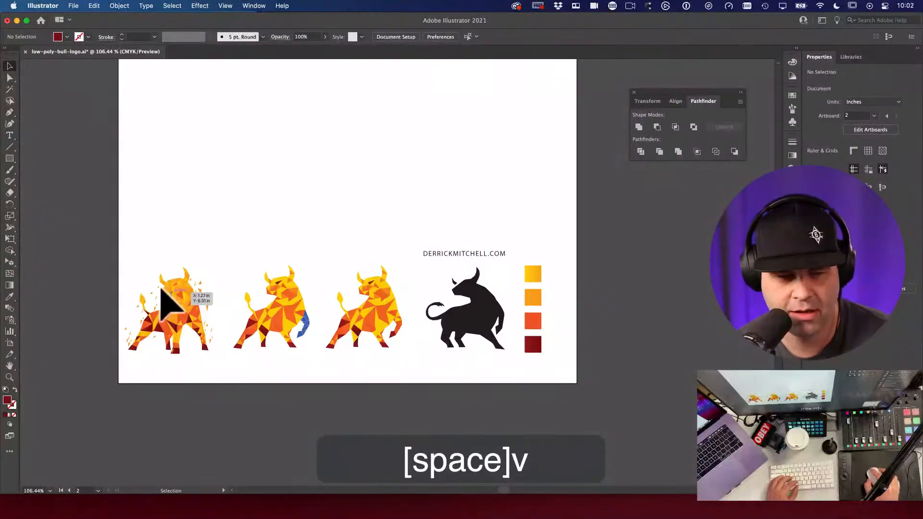
left_click_drag(123, 260, 412, 385)
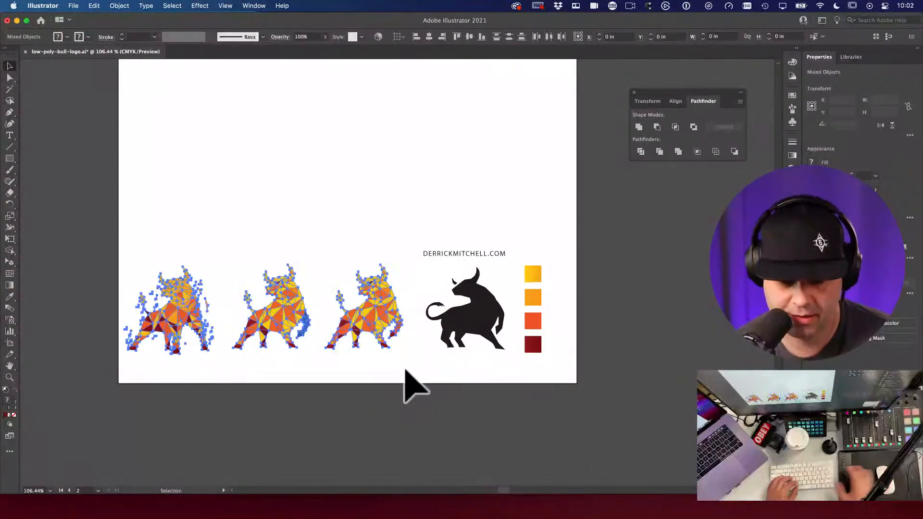
key("BackSpace")
key("v")
left_click_drag(539, 252, 564, 361)
key("BackSpace")
Step: Move the black bull to the top-left and the DERRICKMITCHELL.COM text to the lower middle
left_click_drag(486, 313, 212, 124)
key("space")
key("space")
left_click_drag(325, 190, 408, 238)
key("v")
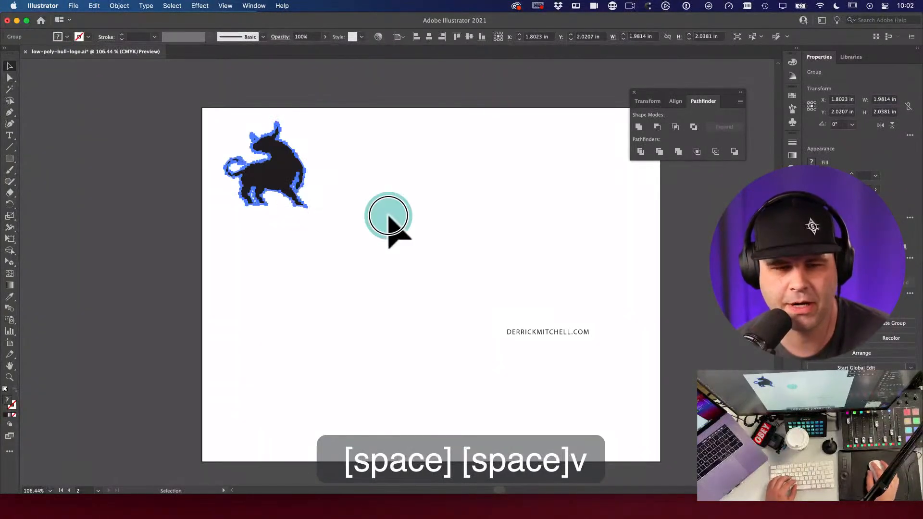
left_click(389, 216)
left_click_drag(553, 334, 420, 372)
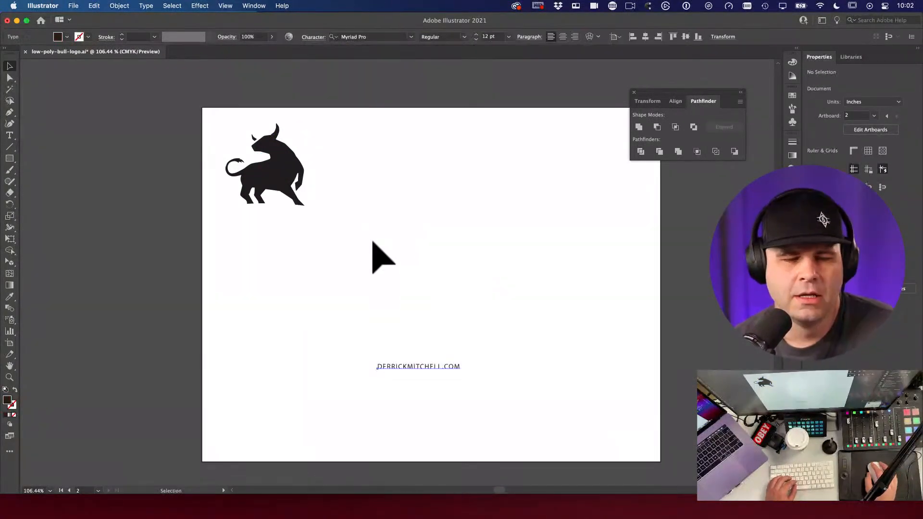
key("space")
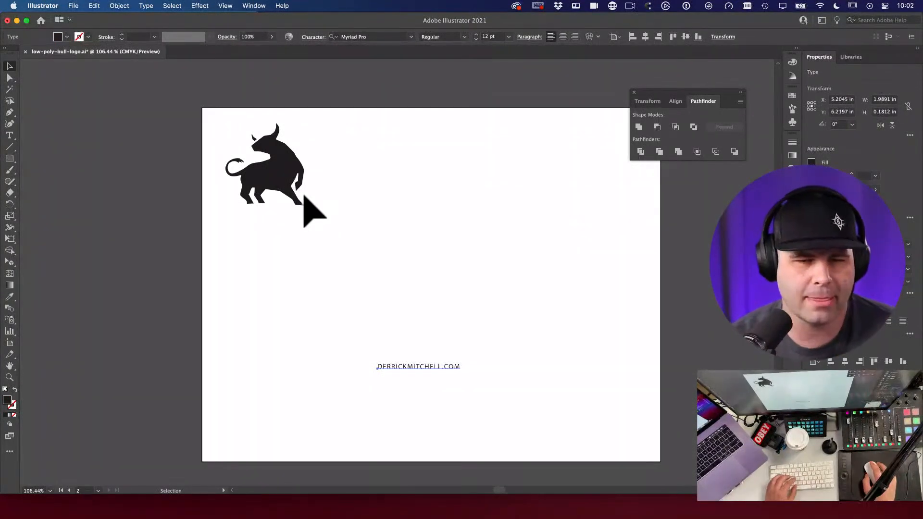
Step: Zoom in closely on the black bull silhouette and select its group
left_click(289, 190)
key("space")
left_click_drag(288, 189, 555, 375)
key("super+space")
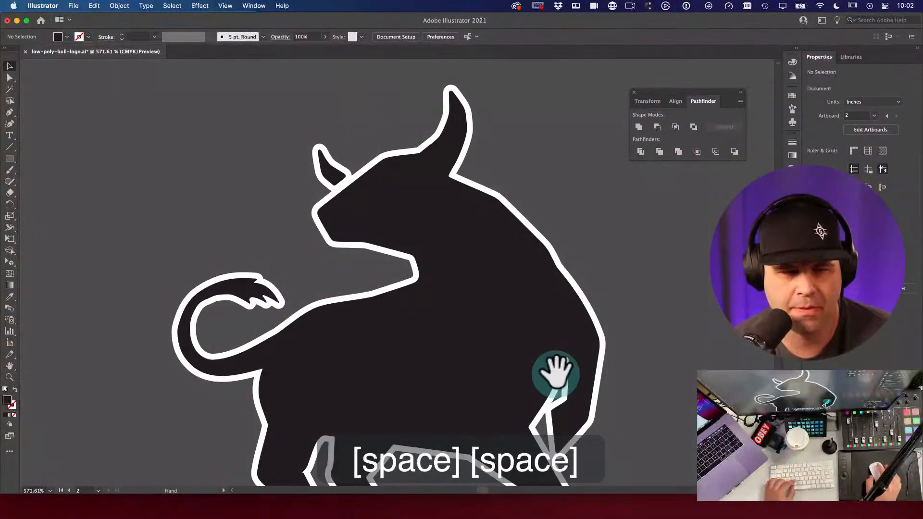
key("space")
left_click_drag(642, 377, 507, 245)
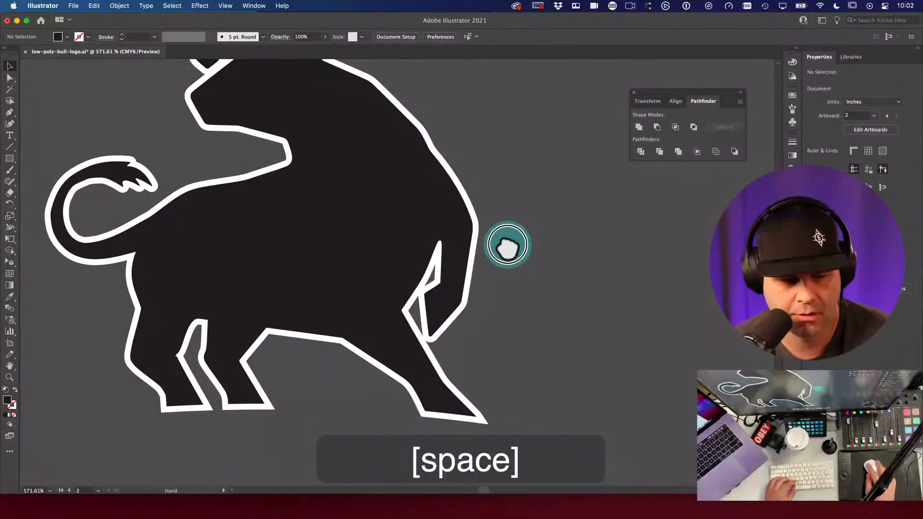
left_click_drag(591, 279, 338, 360)
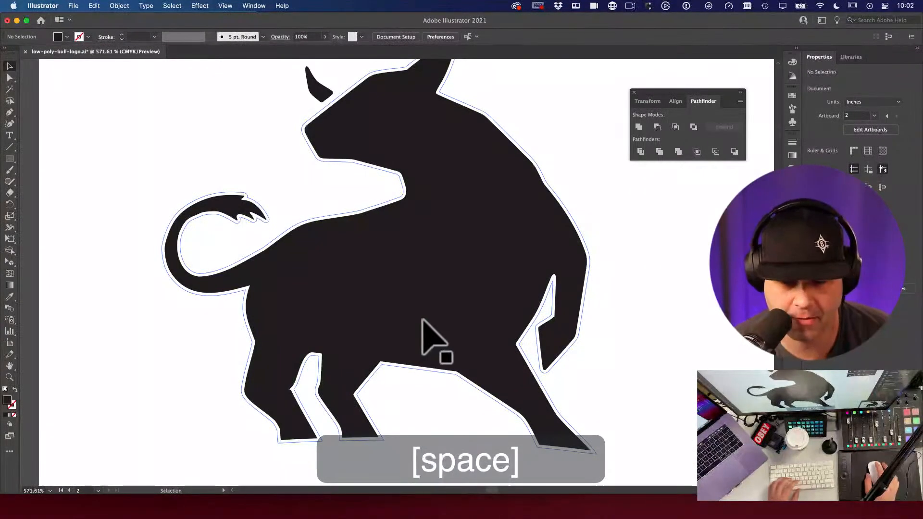
key("space")
left_click_drag(439, 305, 351, 351)
left_click(367, 332)
left_click(413, 331, "alt+super")
Step: Lock the bull silhouette with ⌘2 and centre it in the view
key("a")
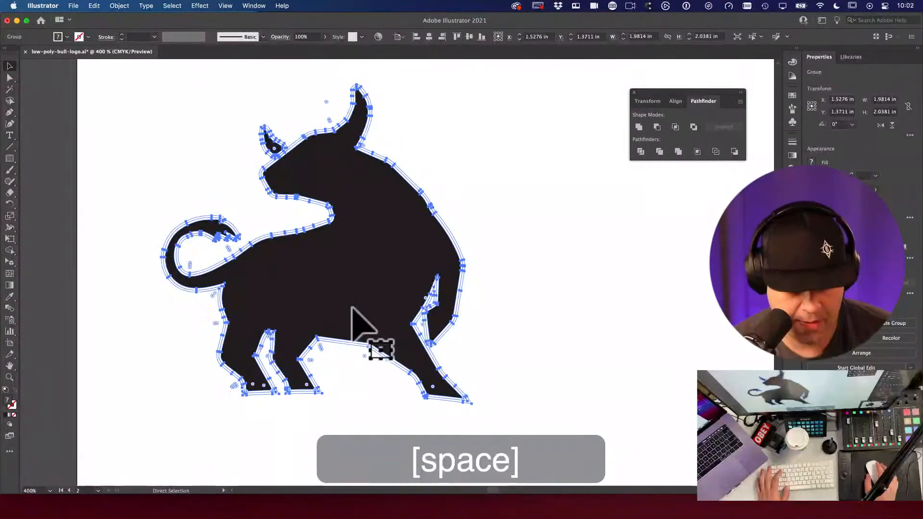
key("super+2")
key("space")
left_click_drag(324, 203, 371, 212)
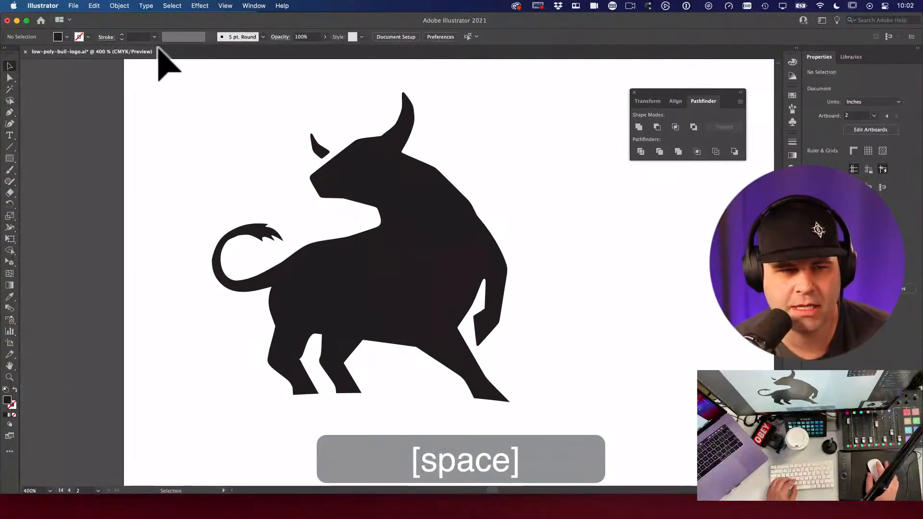
left_click(123, 6)
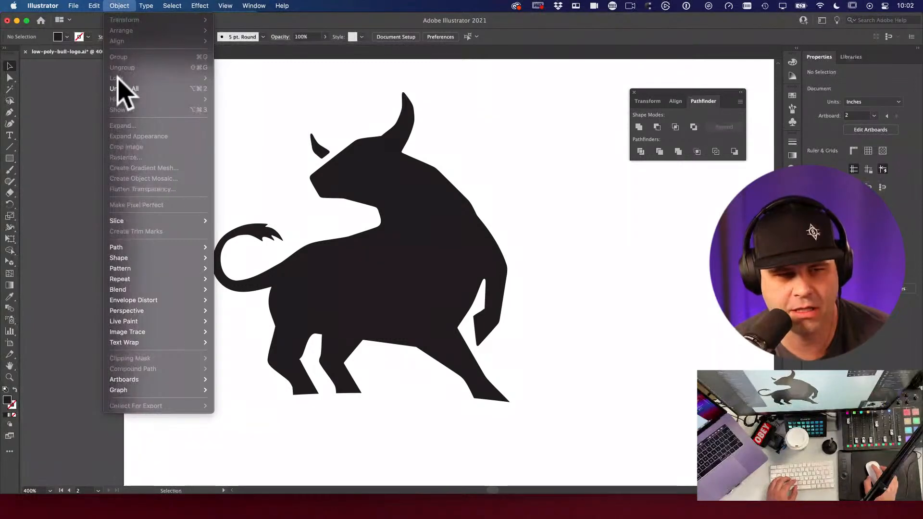
left_click(373, 200)
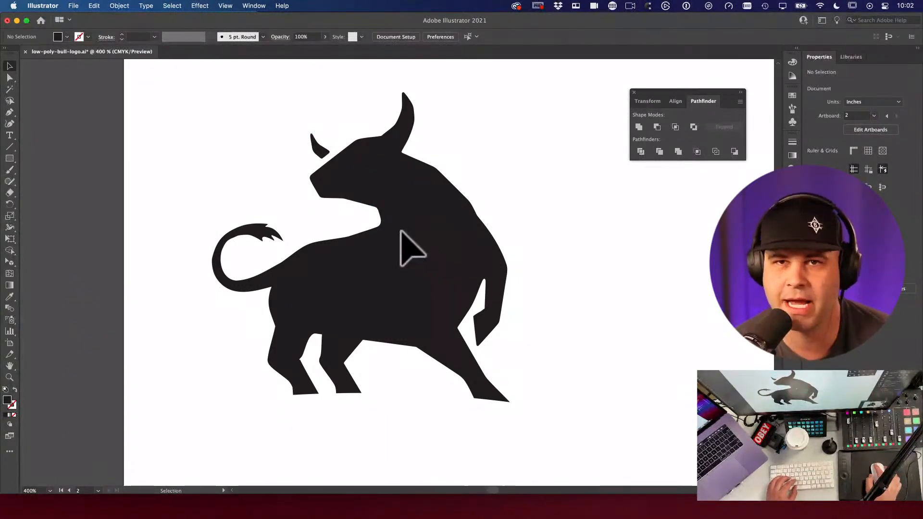
key("space")
left_click_drag(406, 243, 464, 266)
key("space")
left_click_drag(394, 313, 370, 295)
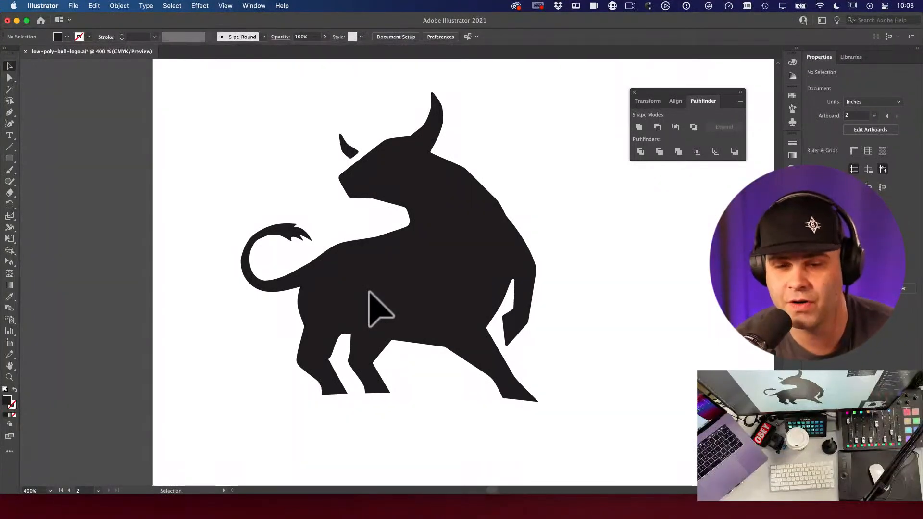
Step: Draw a six-point practice polygon right of the bull and pull its top anchor upward
key("p")
key("space")
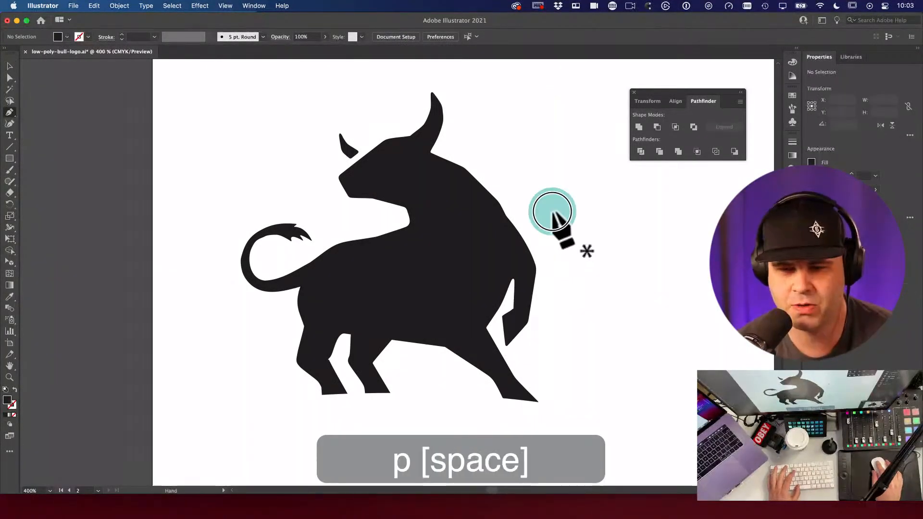
left_click_drag(556, 206, 511, 168)
left_click(575, 166)
left_click(589, 221)
left_click(539, 265)
left_click(479, 245)
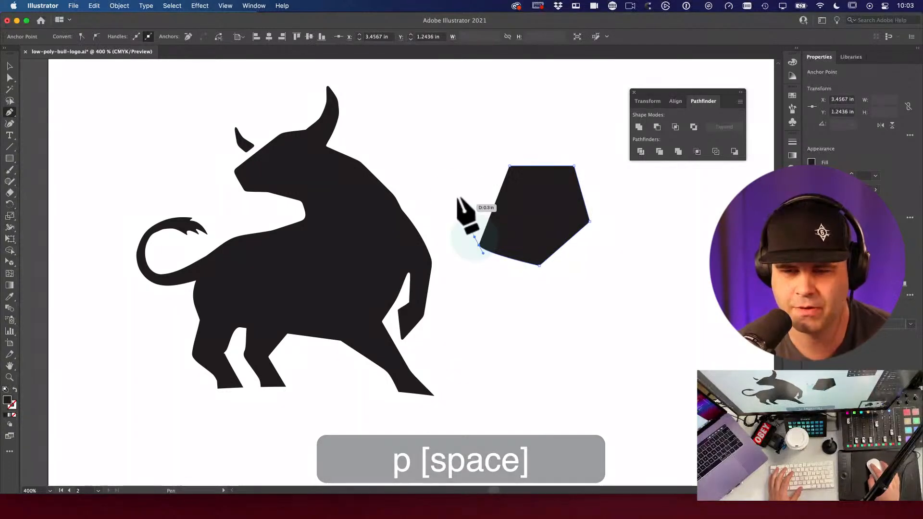
left_click(457, 195)
left_click(479, 166)
key("a")
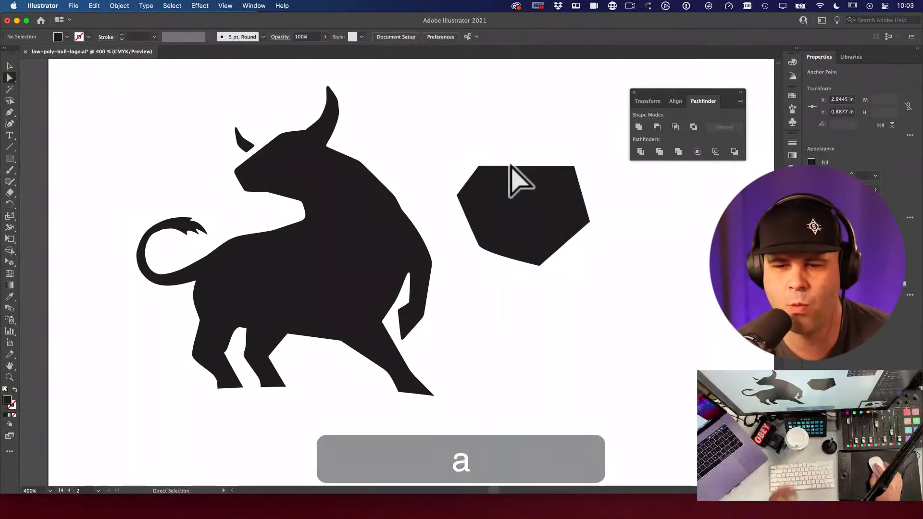
left_click_drag(510, 166, 548, 185)
left_click(577, 176)
Step: Undo a half-drawn curved path and delete the practice polygon
key("p")
left_click(505, 105)
left_click_drag(439, 111, 433, 181)
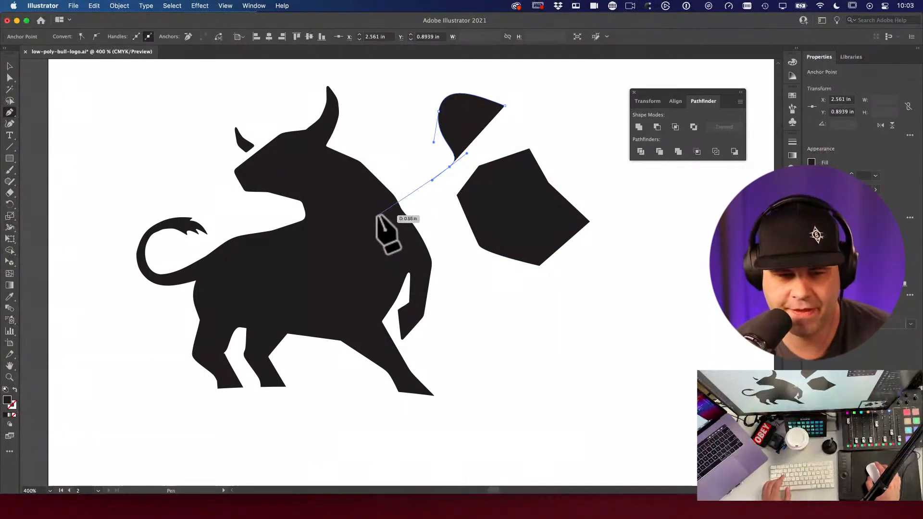
key("super+z")
key("super+z")
key("super+z")
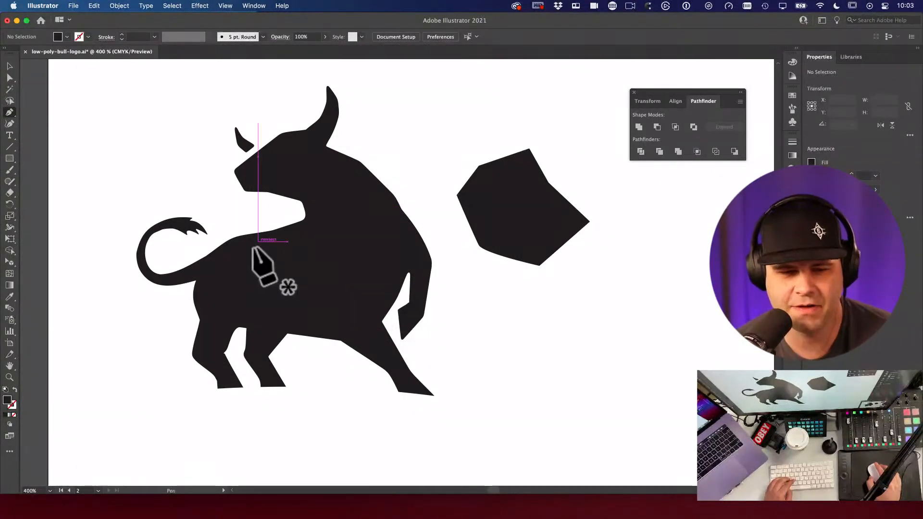
key("a")
left_click(511, 176)
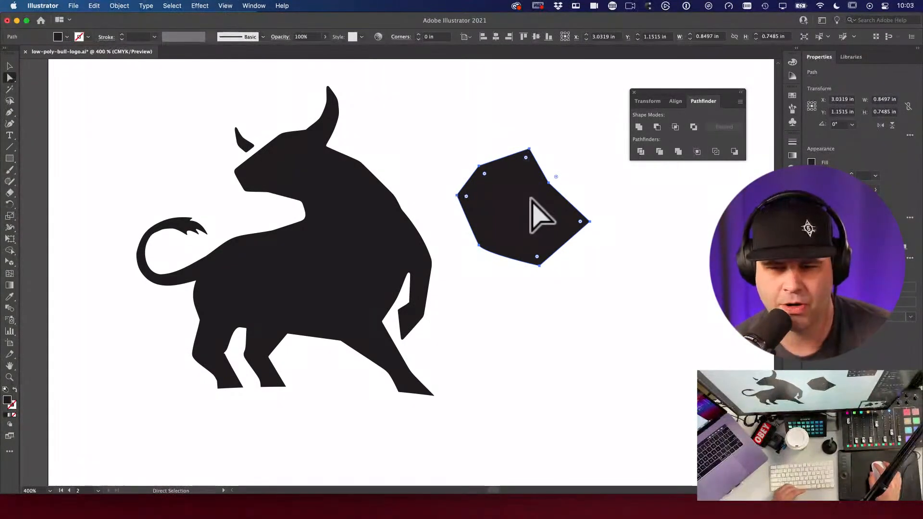
key("BackSpace")
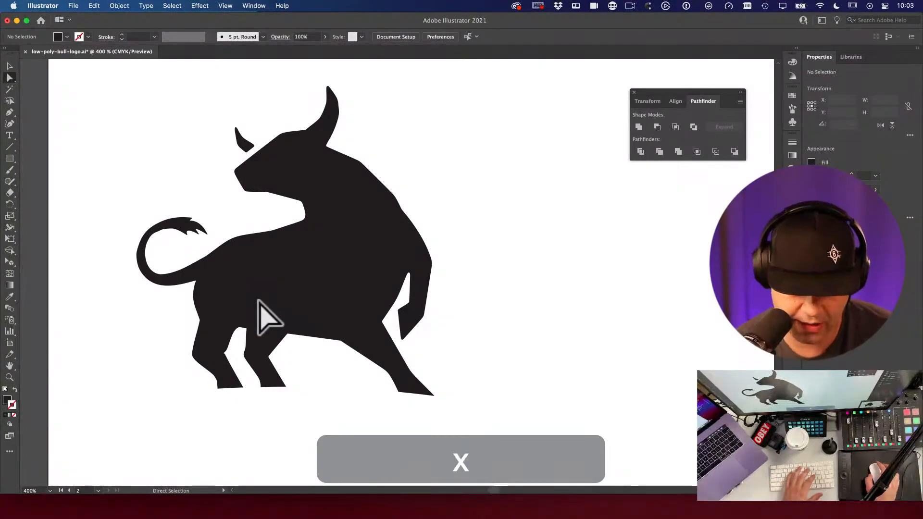
Step: Draw a closed hexagon path, swapping fill and stroke with Shift+X so it's an outline
key("p")
left_click(467, 183)
left_click(509, 223)
left_click(508, 269)
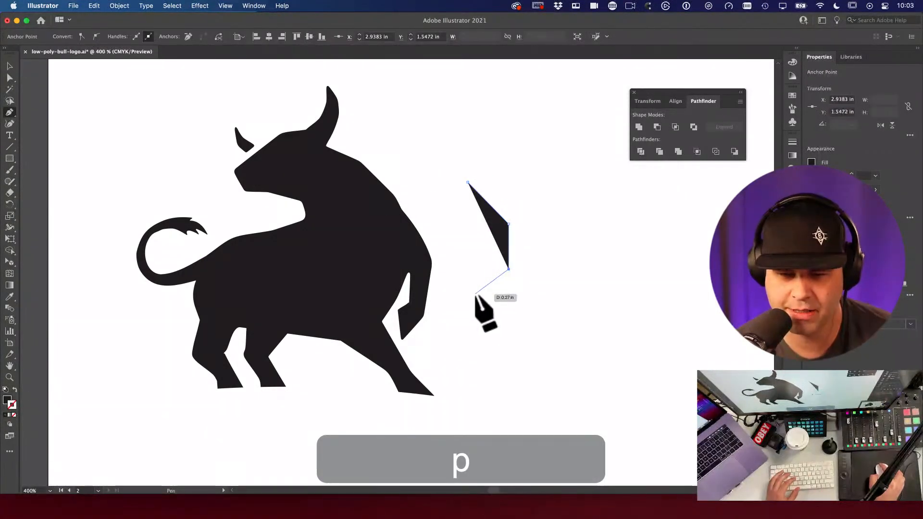
left_click(472, 296)
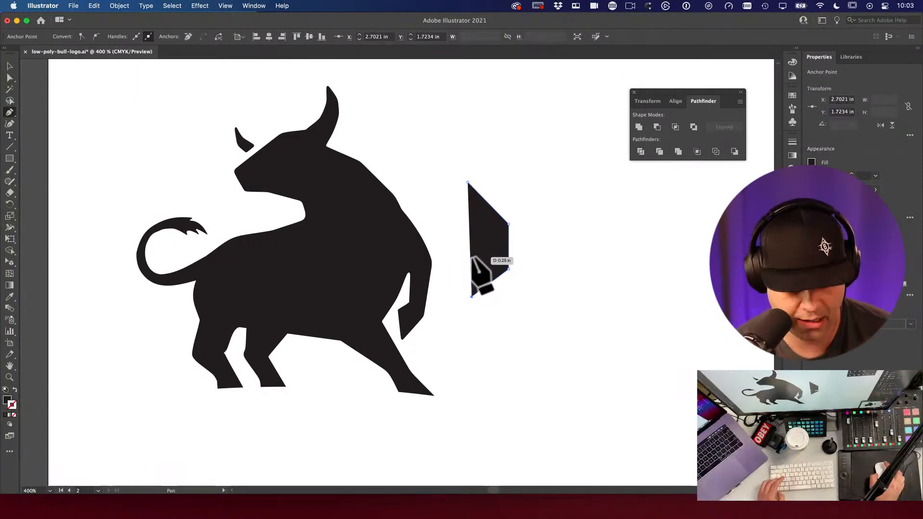
key("shift+x")
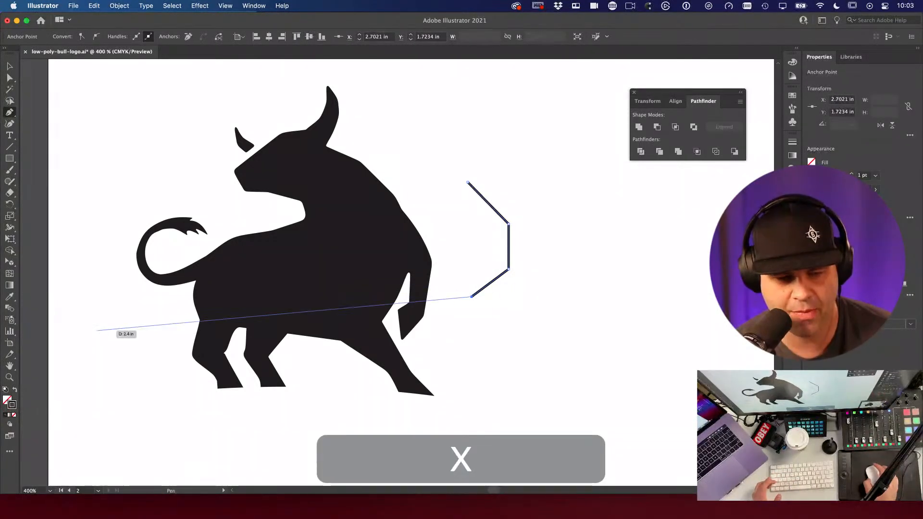
left_click(439, 258)
left_click(417, 198)
left_click(429, 170)
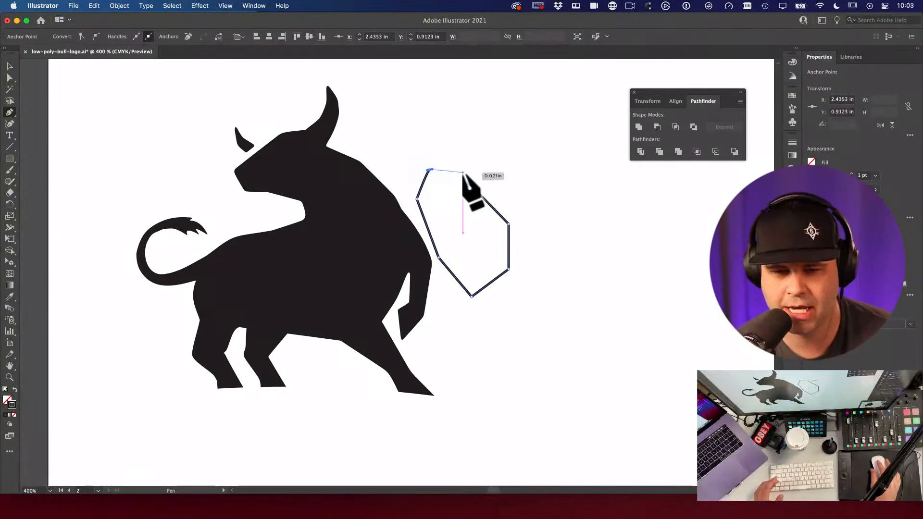
left_click(467, 183)
Step: Move the outlined practice hexagon onto the bull's body, then delete it
key("v")
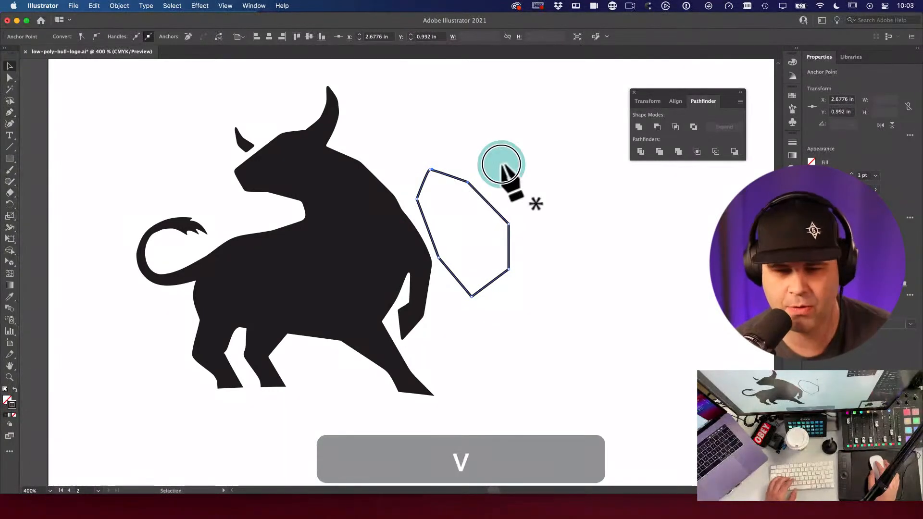
left_click(510, 242)
left_click_drag(510, 242, 398, 234)
key("BackSpace")
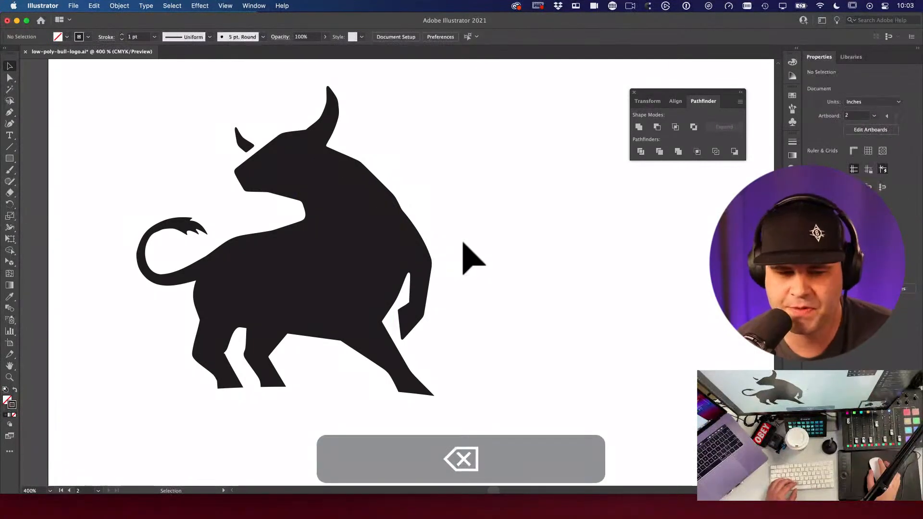
Step: Set the stroke colour to pink EA3469 in the Color Picker, then view the bull's head
double_click(12, 405)
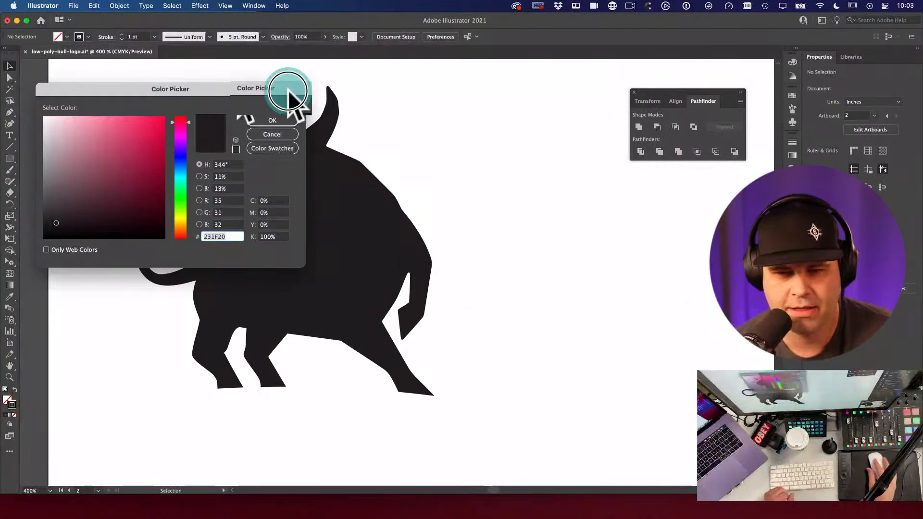
left_click_drag(289, 92, 791, 182)
left_click(642, 220)
mouse_move(648, 214)
left_mouse_down()
mouse_move(638, 211)
mouse_move(655, 212)
mouse_move(641, 216)
left_mouse_up()
left_click(687, 215)
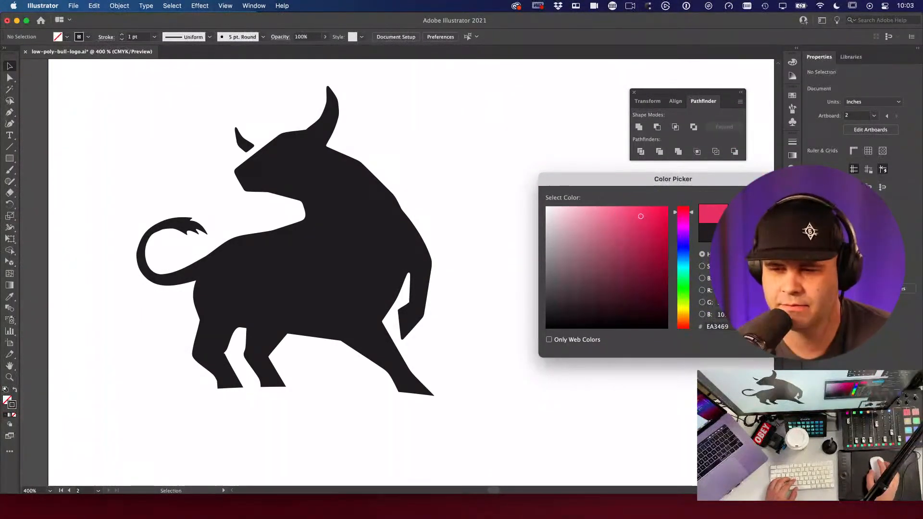
key("Return")
key("p")
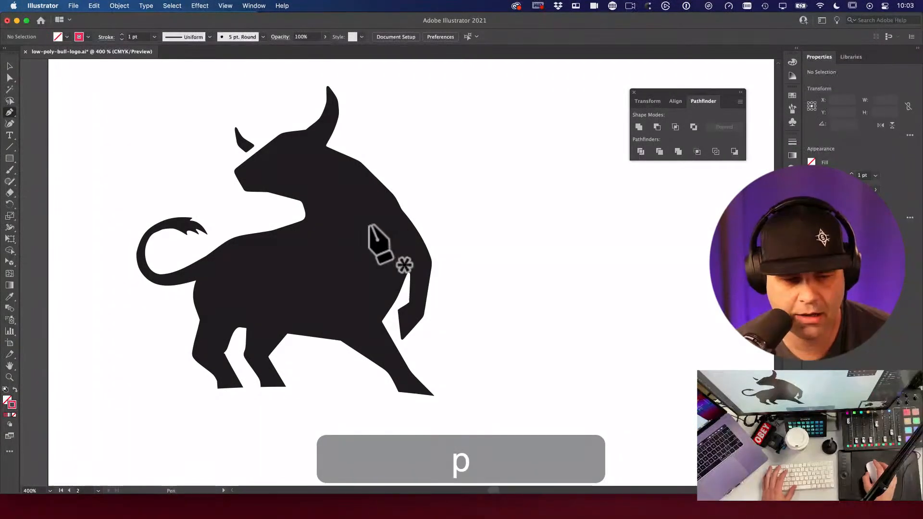
left_click_drag(311, 178, 342, 247)
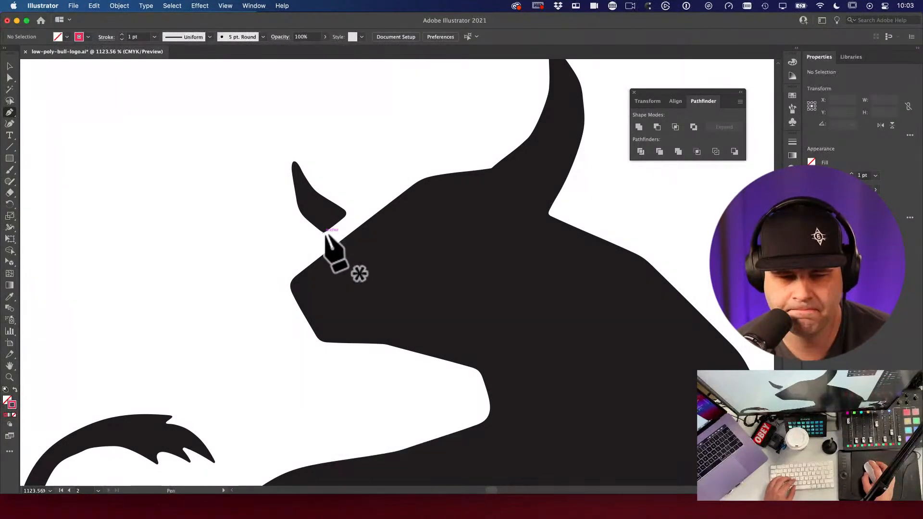
Step: Start the pink Pen outline at the bull's nose and run it along the head toward the horn base
left_click(292, 279)
left_click(418, 181)
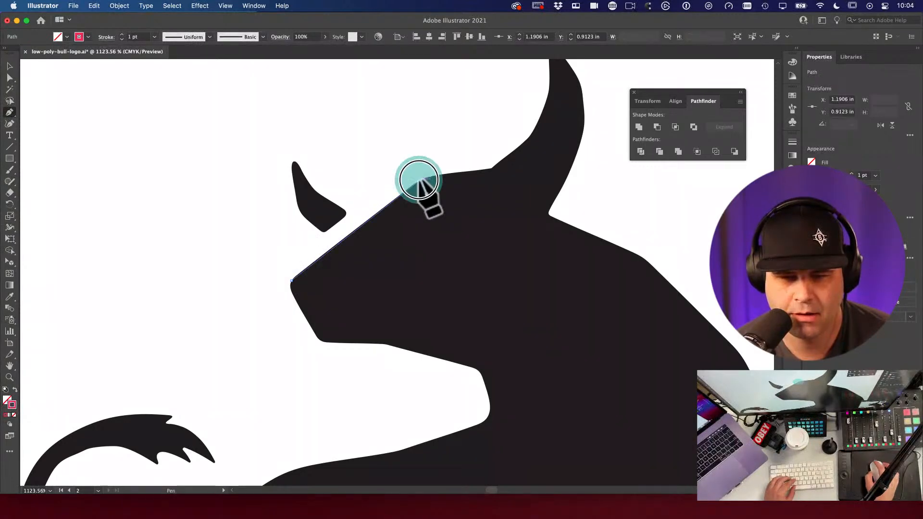
left_click(492, 168)
left_click(529, 137)
Step: Trace the horn with corner anchors out to its tip and back to its base
key("space")
left_click_drag(529, 138, 487, 228)
left_click(484, 157)
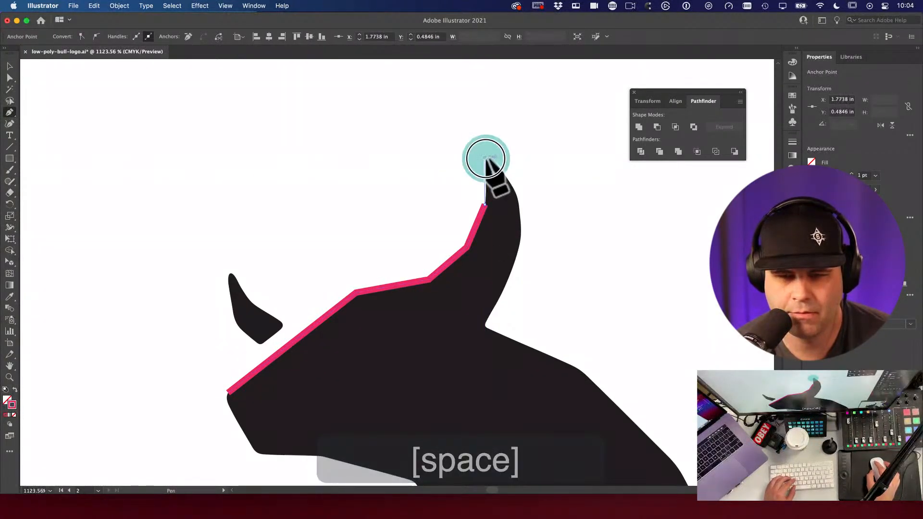
left_click(517, 193)
left_click(520, 239)
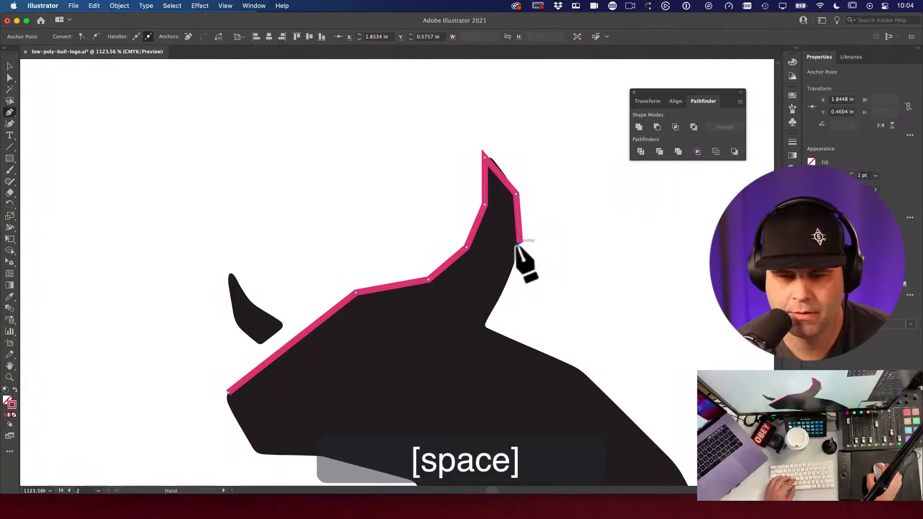
key("space")
left_click_drag(521, 250, 470, 153)
left_click(463, 167)
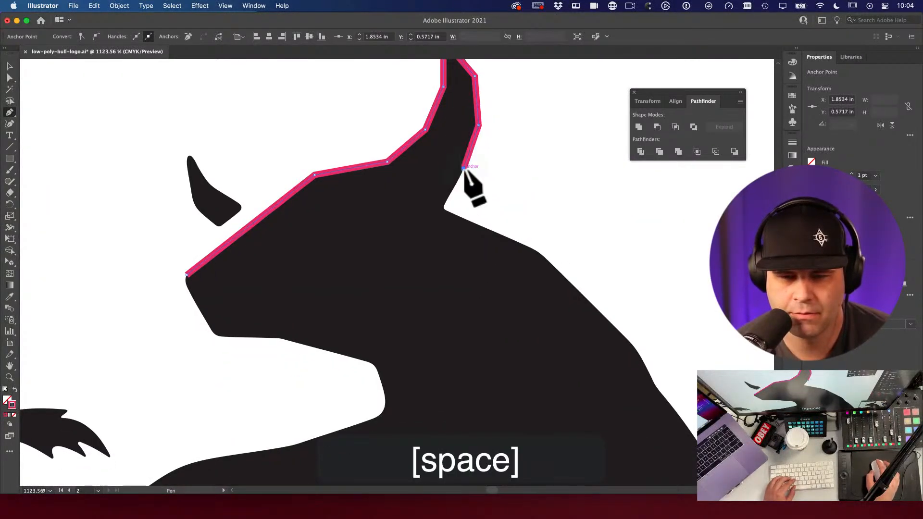
left_click(443, 208)
Step: Continue the angular outline down the bull's neck edge
left_click(542, 252)
key("space")
left_click_drag(548, 259, 449, 123)
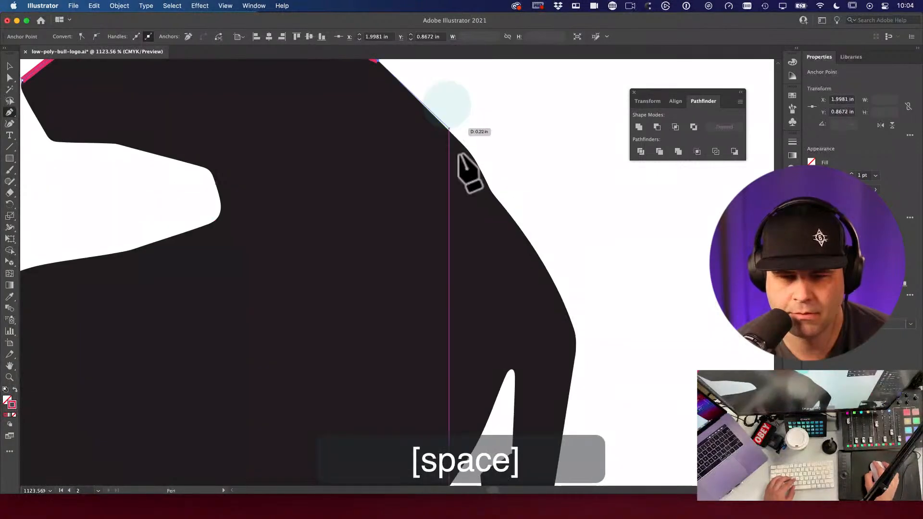
left_click(471, 153)
left_click(492, 197)
key("space")
left_click_drag(492, 196, 449, 156)
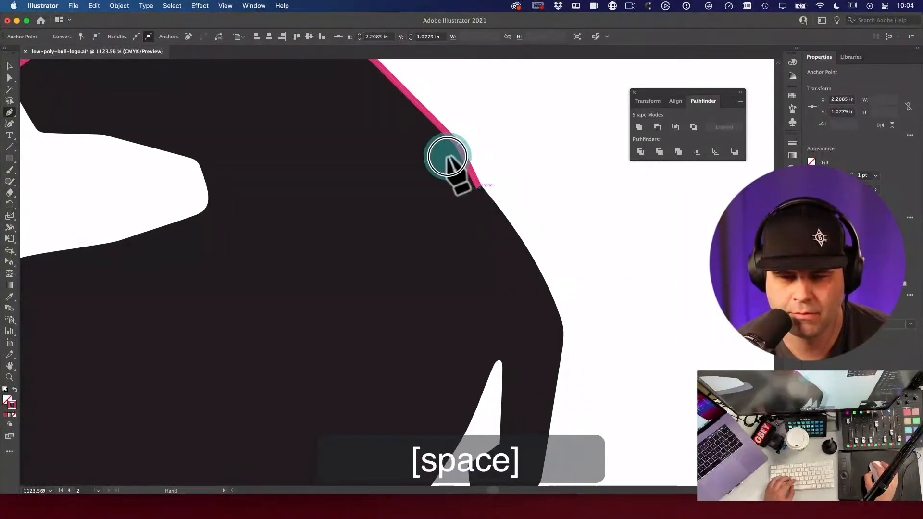
left_click_drag(527, 290, 482, 222)
left_click(450, 153)
left_click(486, 241)
Step: Extend the outline down the chest and around the white notch
key("space")
left_click_drag(501, 296, 529, 204)
left_click(491, 291)
left_click(429, 359)
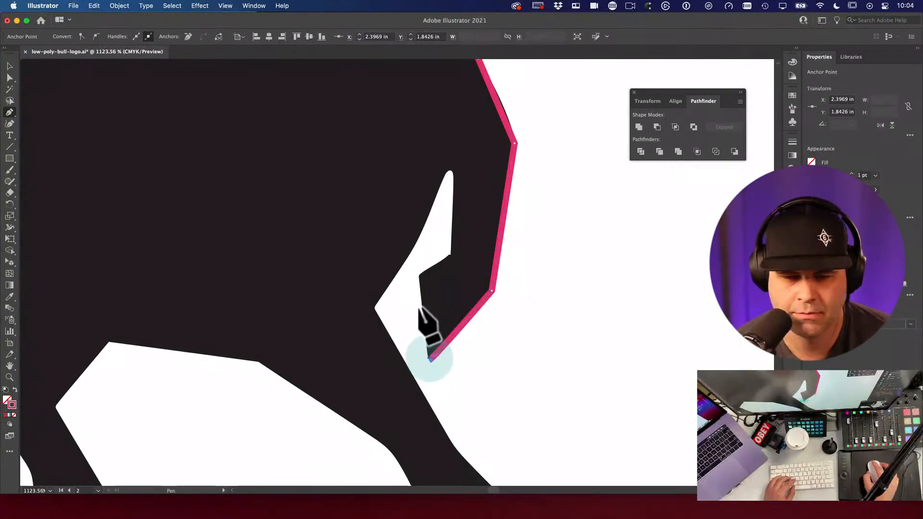
left_click(419, 275)
left_click(450, 254)
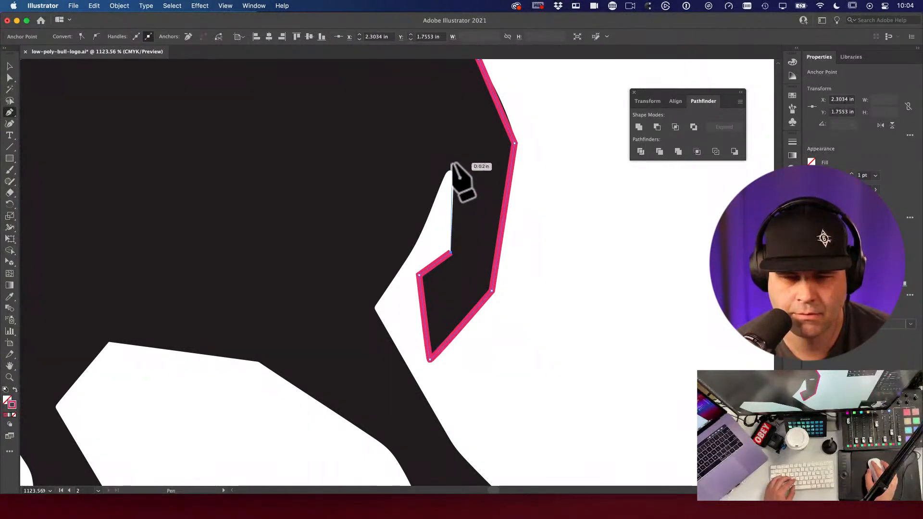
left_click(452, 157)
left_click(420, 236)
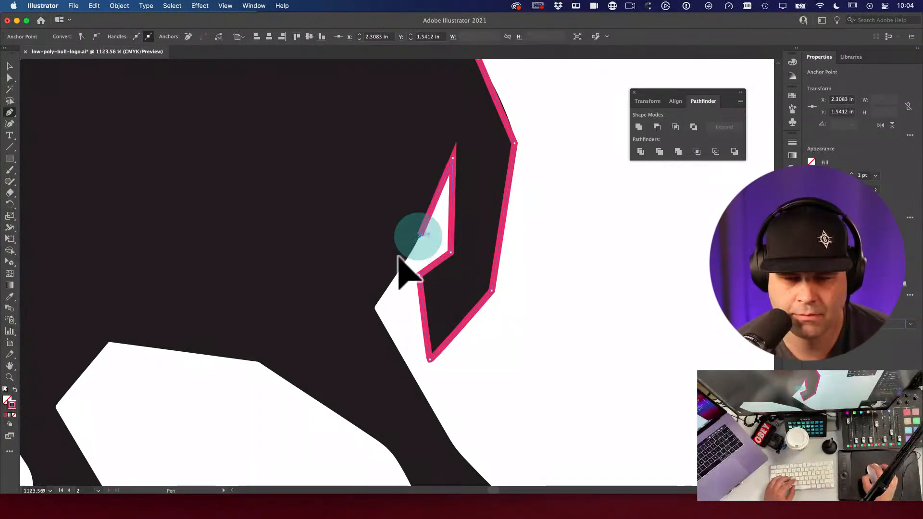
left_click(374, 307)
Step: Pan the canvas to bring the front leg area to mid-screen for further tracing
left_click_drag(360, 241, 354, 114)
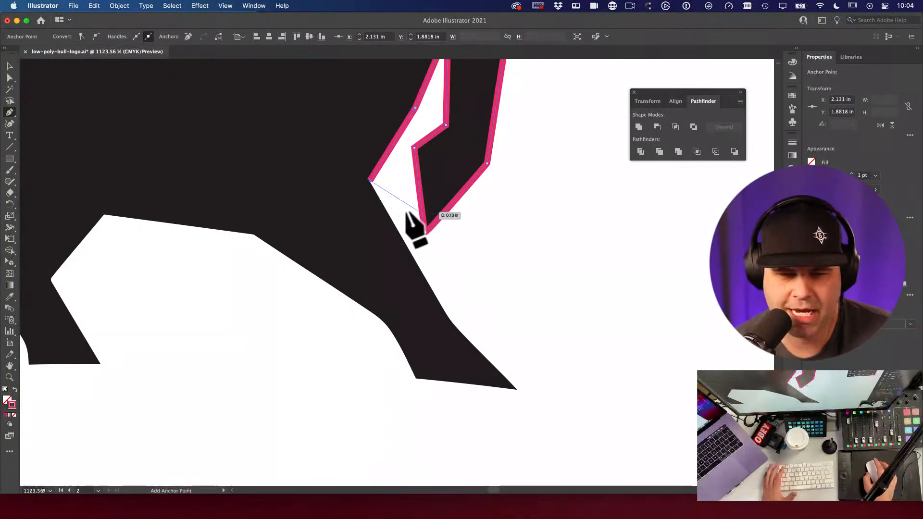
key("space")
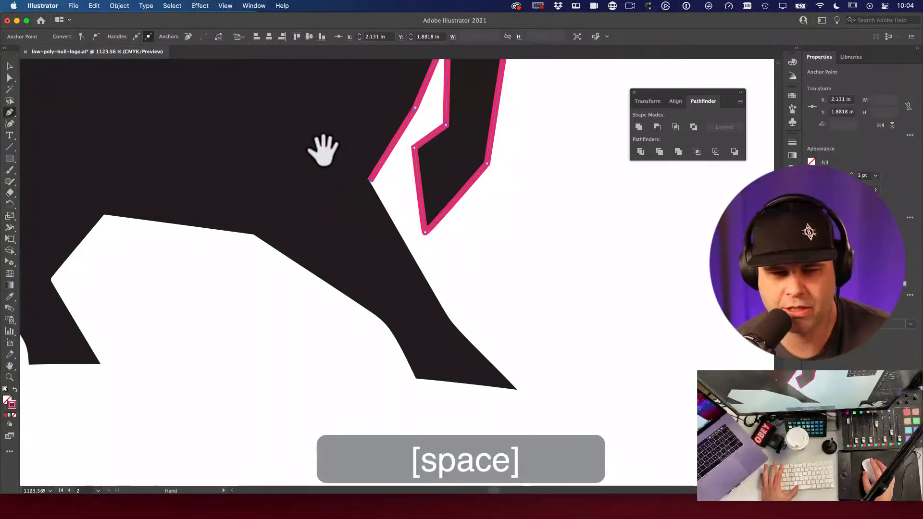
key("space")
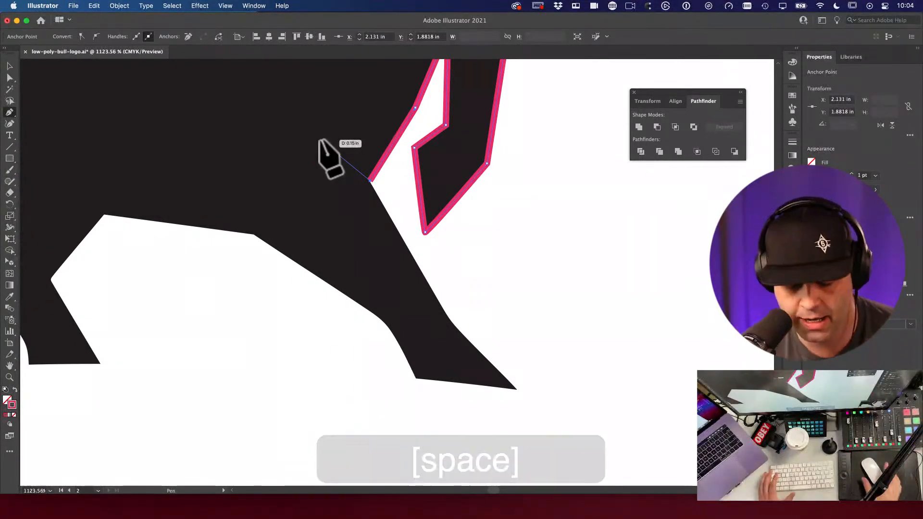
key("space")
left_click_drag(548, 288, 389, 329)
key("space")
left_click_drag(206, 197, 617, 199)
key("space")
key("space")
left_click_drag(641, 230, 446, 211)
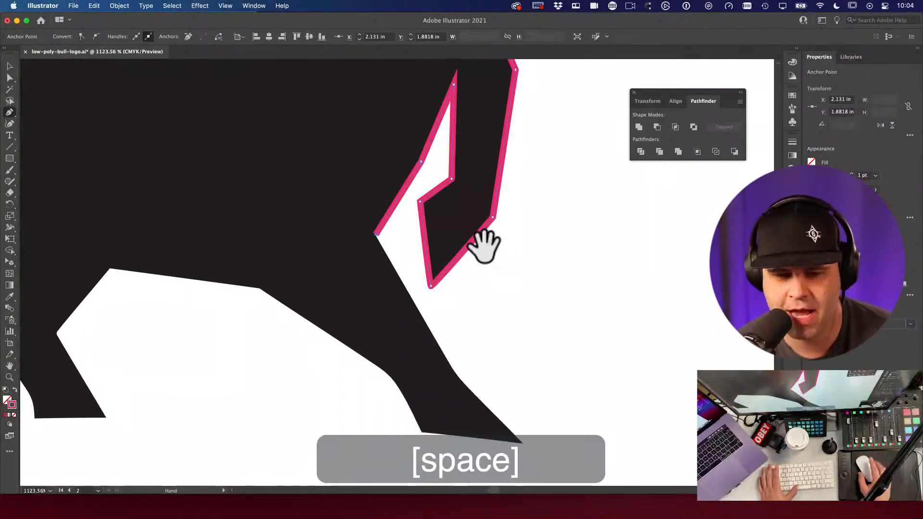
key("space")
key("space")
key("space")
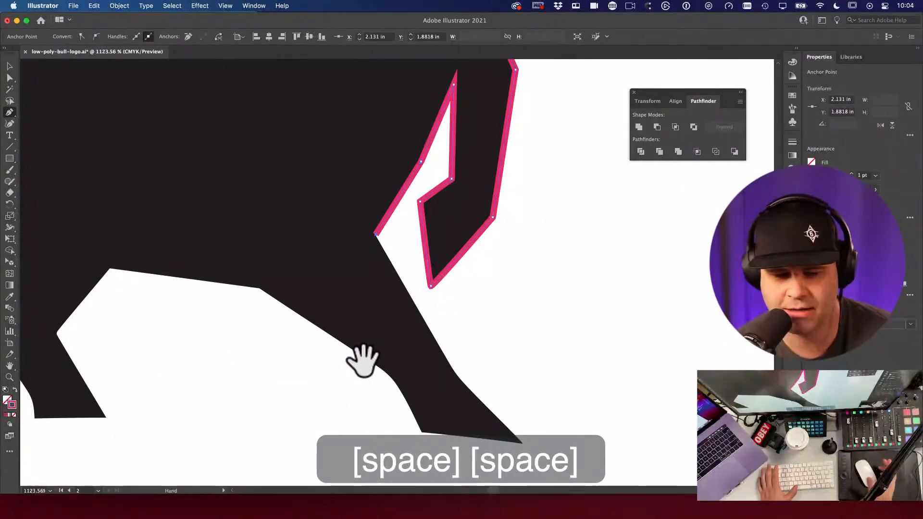
key("space")
key("space")
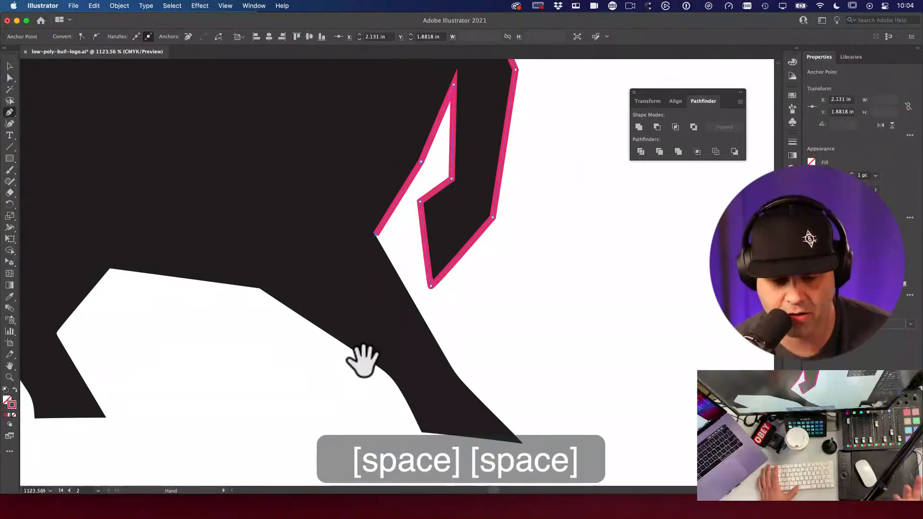
key("space")
key("space")
key("space")
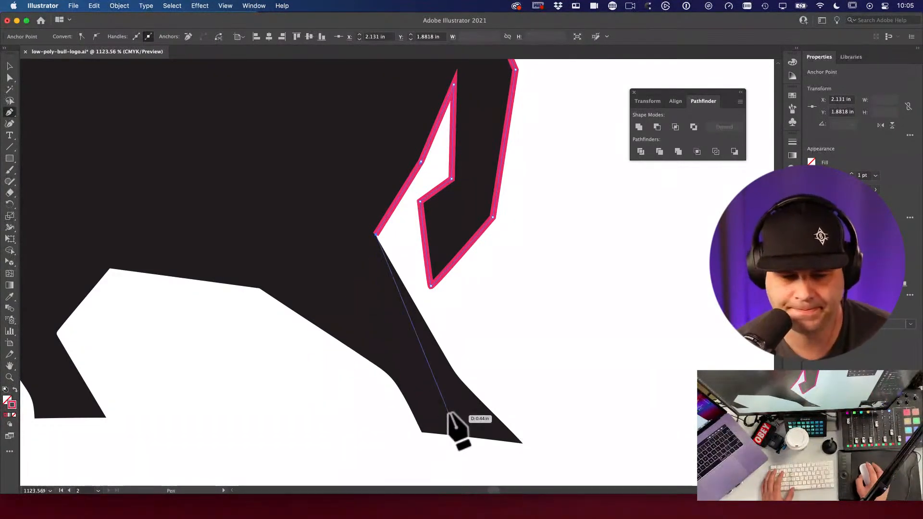
Step: Outline the front leg and hoof, undoing and re-placing the misplaced hoof anchors
left_click(454, 371)
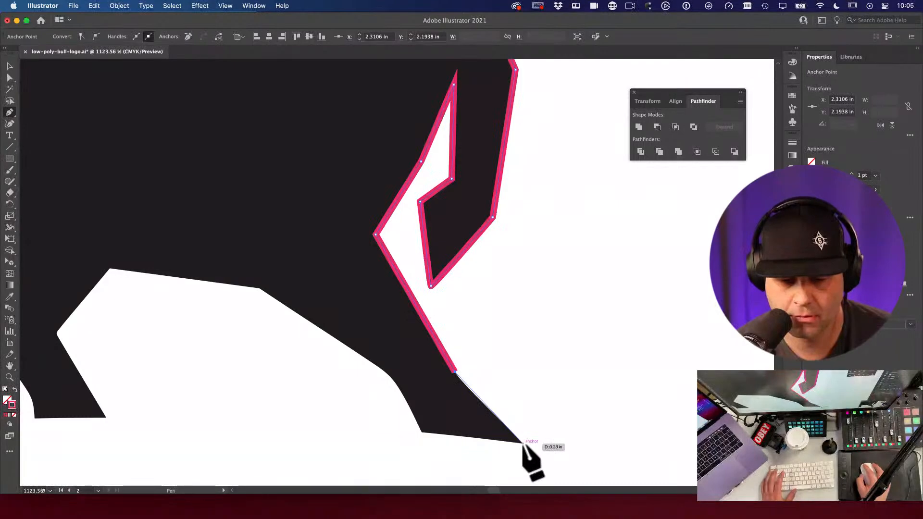
left_click(523, 443)
left_click(422, 436)
left_click(391, 377)
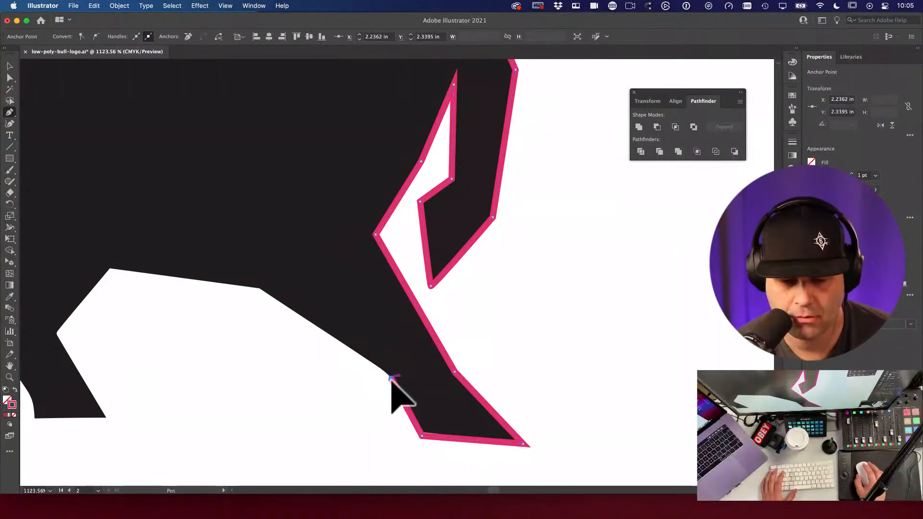
key("super+z")
key("super+z")
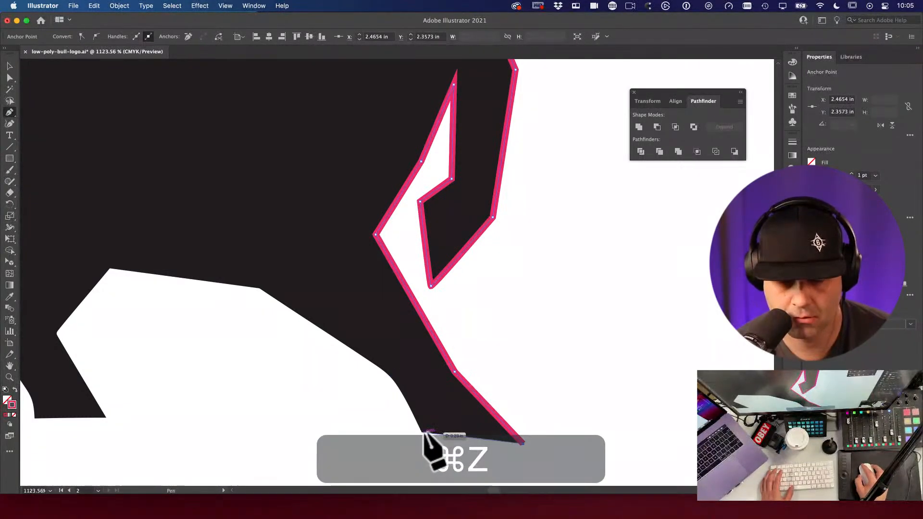
key("super+z")
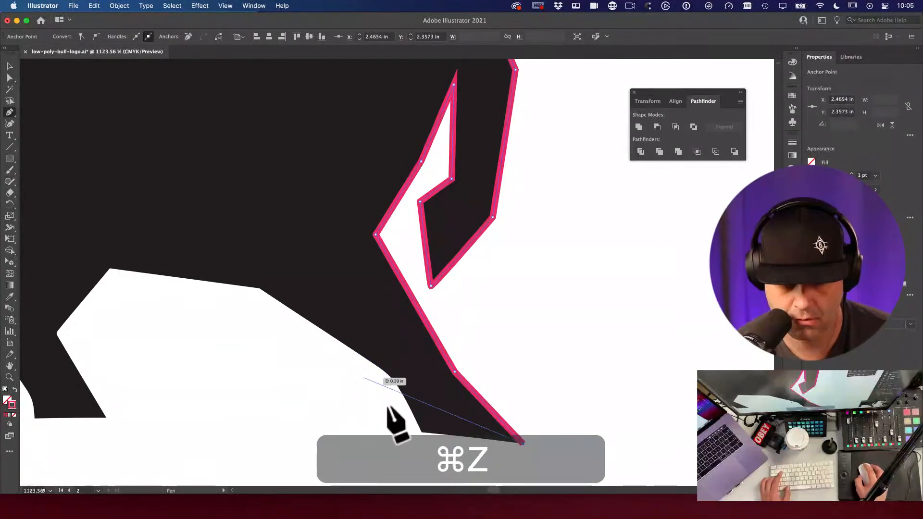
left_click(421, 429)
left_click(395, 376)
Step: Carry the outline along the underside of the belly
left_click(260, 287)
key("space")
left_click_drag(258, 289, 477, 313)
left_click(108, 268)
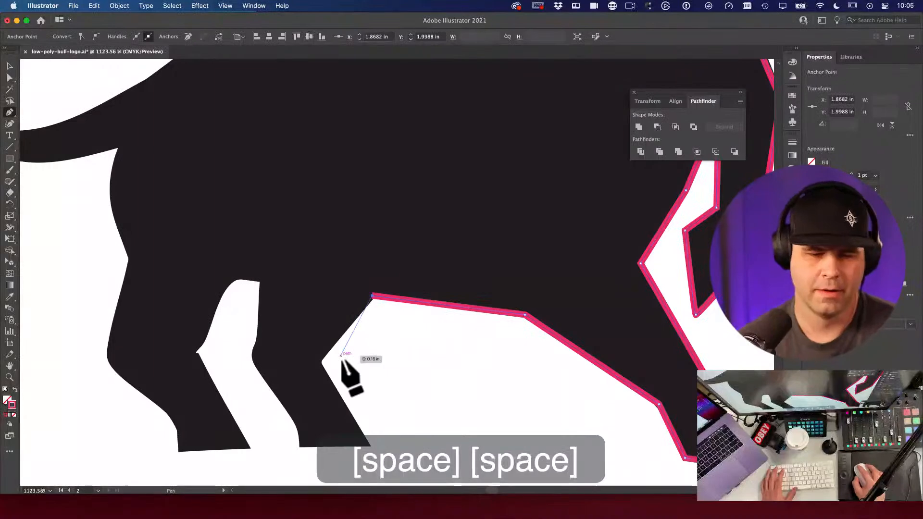
left_click(322, 360)
Step: Trace around both hind legs, their hooves and the gap between them
key("space")
left_click_drag(369, 386, 363, 202)
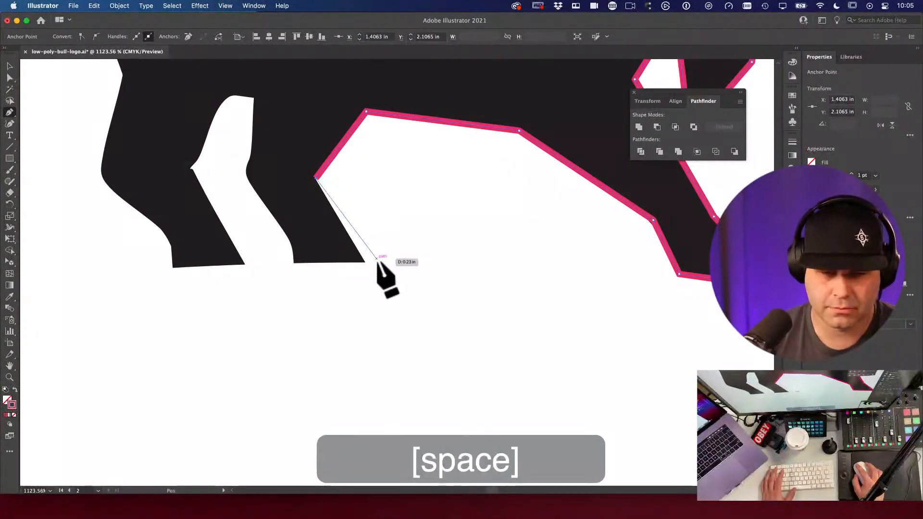
left_click(365, 262)
left_click(295, 261)
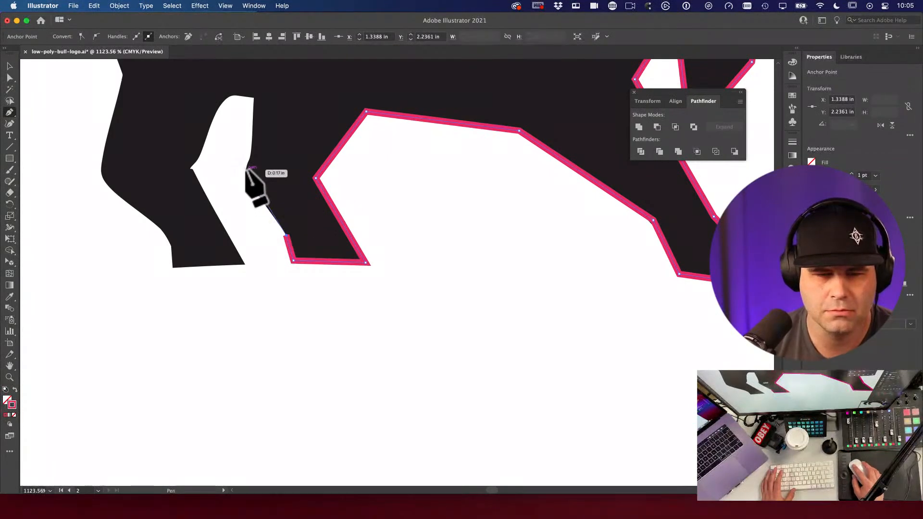
left_click(251, 153)
left_click(255, 96)
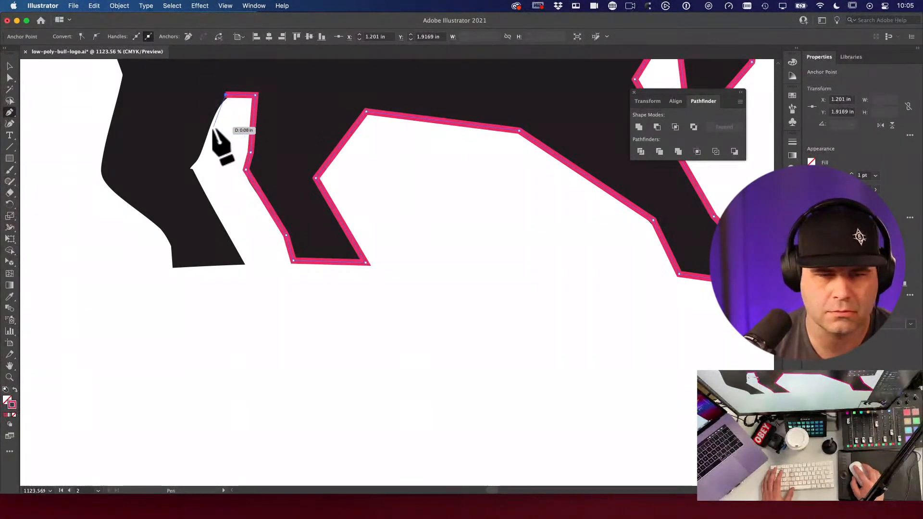
left_click(198, 156)
left_click(191, 168)
left_click(245, 263)
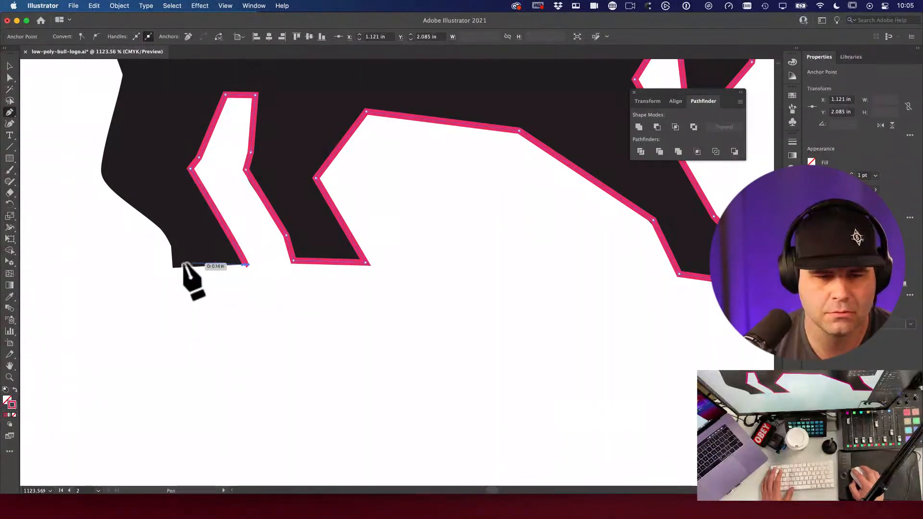
left_click(172, 263)
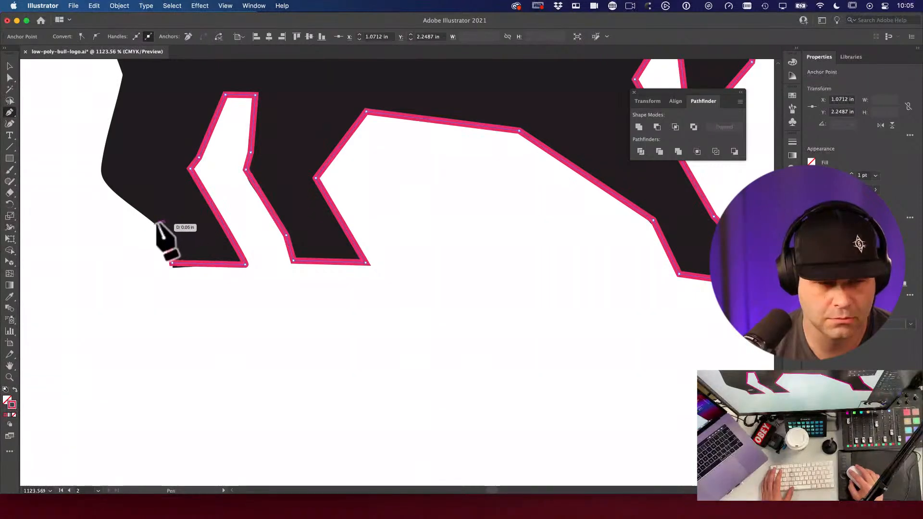
left_click(100, 170)
Step: Run the outline up the back of the rear leg and rump toward the tail
left_click_drag(189, 142, 189, 276)
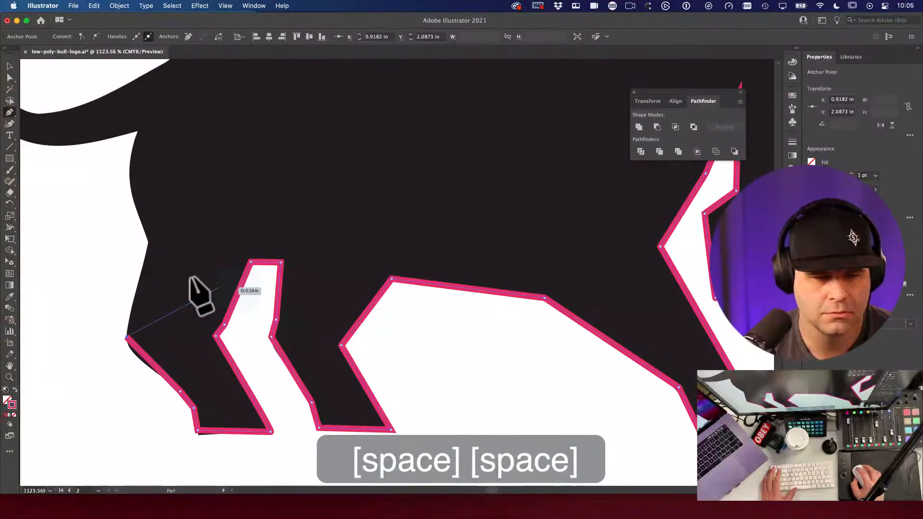
left_click(147, 242)
left_click(128, 177)
left_click(137, 130)
left_click_drag(194, 150, 446, 225)
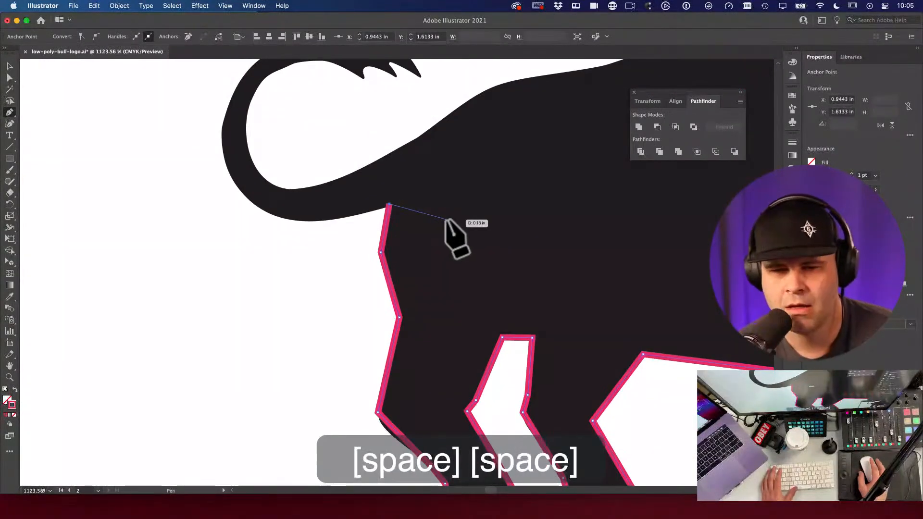
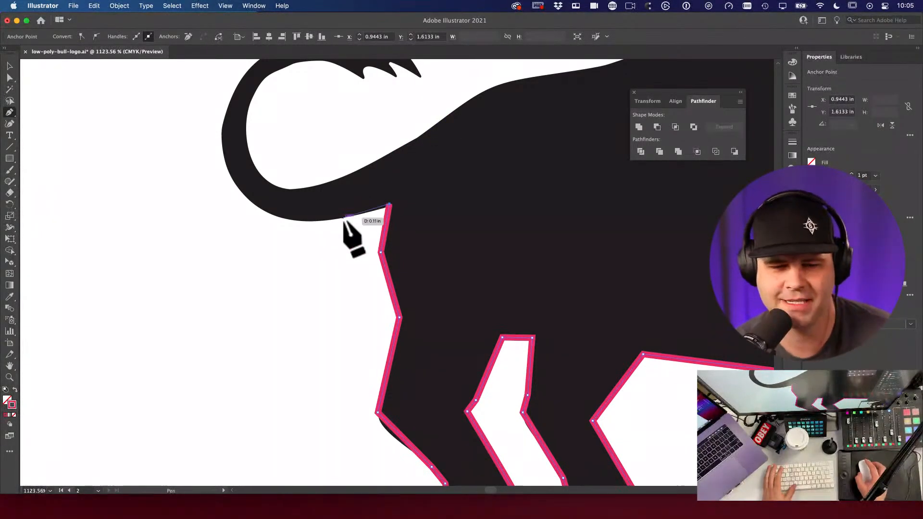
Step: Place Pen anchors up the back of the tail and along its top
left_click(325, 220)
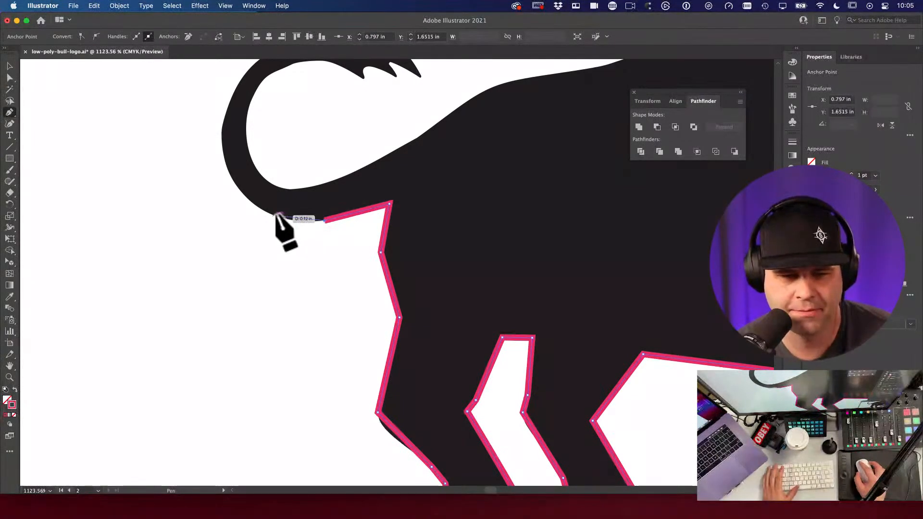
left_click(266, 211)
left_click(227, 170)
left_click_drag(227, 168, 224, 227)
left_click(222, 239)
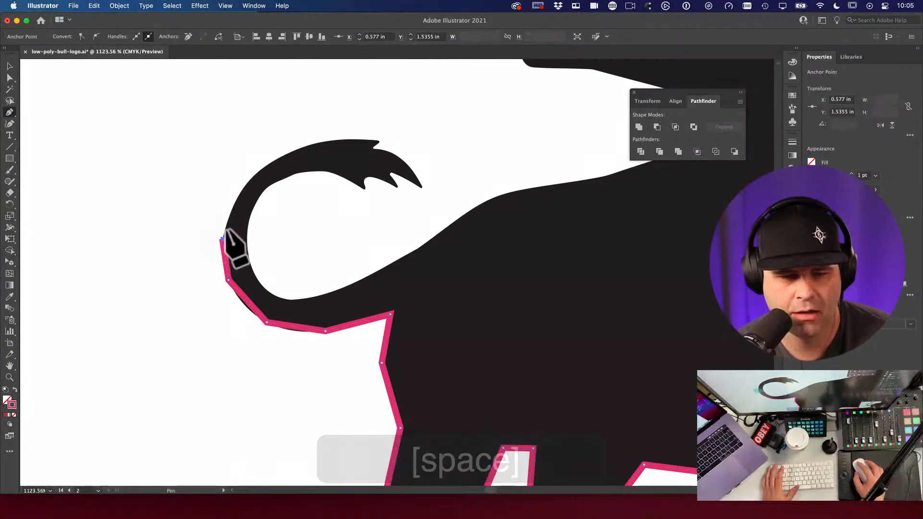
left_click(264, 167)
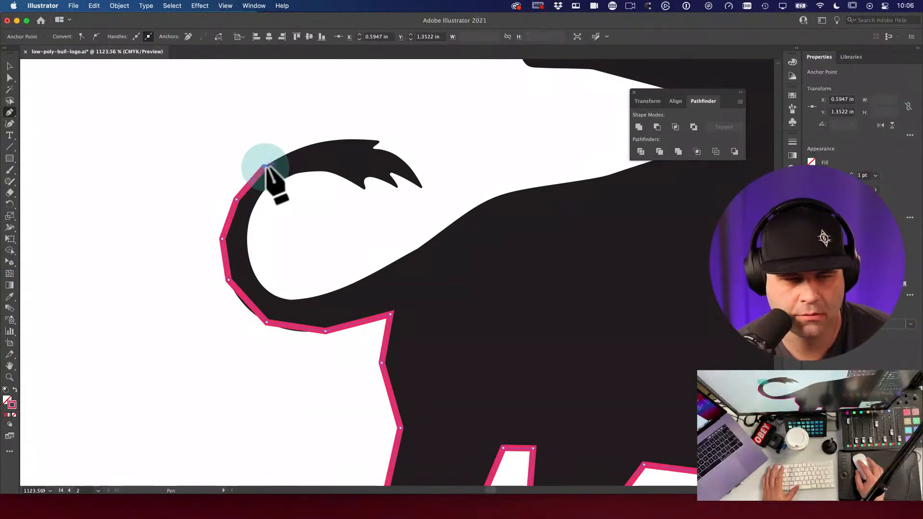
left_click(315, 144)
Step: Trace around the tail tuft's notches and tip, undoing misplaced anchors
left_click(367, 140)
left_click(380, 141)
left_click(373, 148)
left_click(403, 160)
left_click(422, 188)
left_click(391, 174)
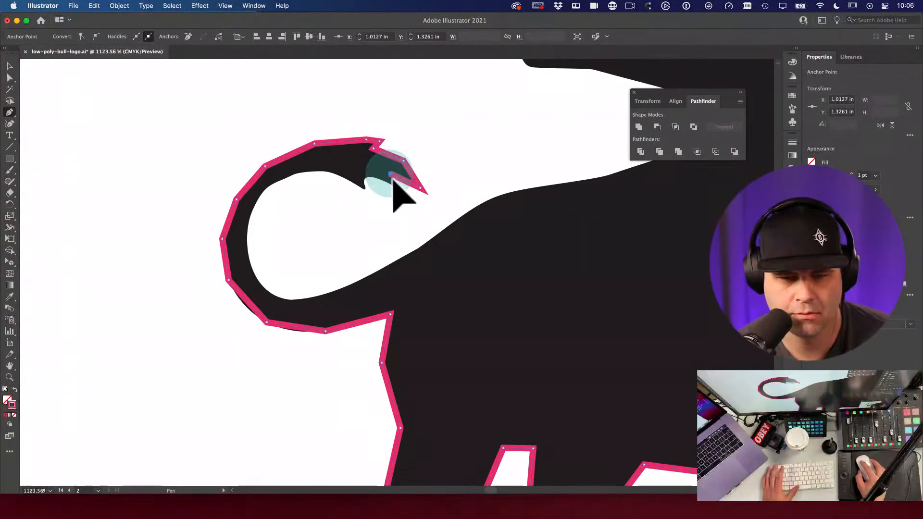
left_click(370, 176)
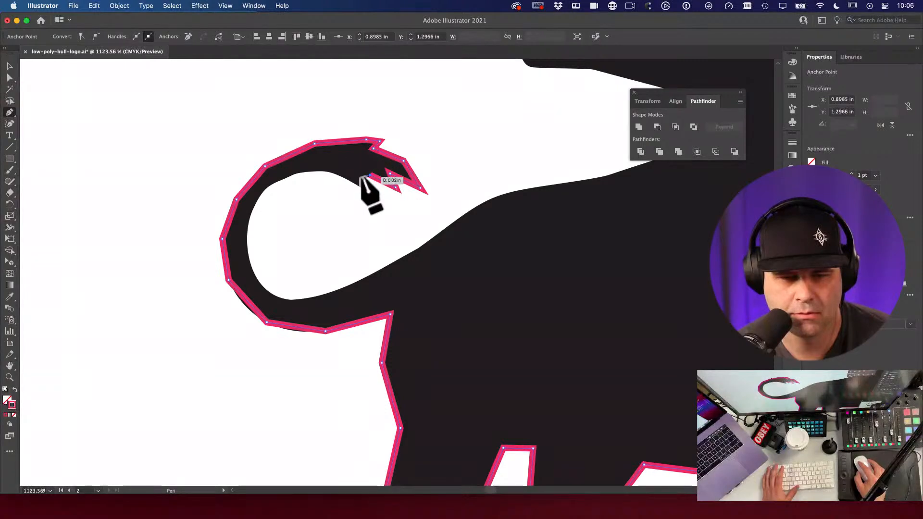
key("super+z")
left_click(366, 177)
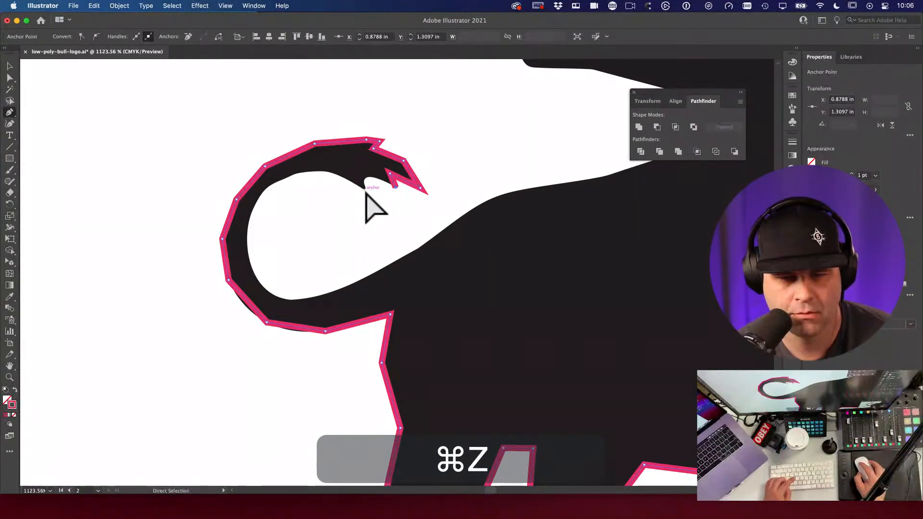
left_click(327, 169)
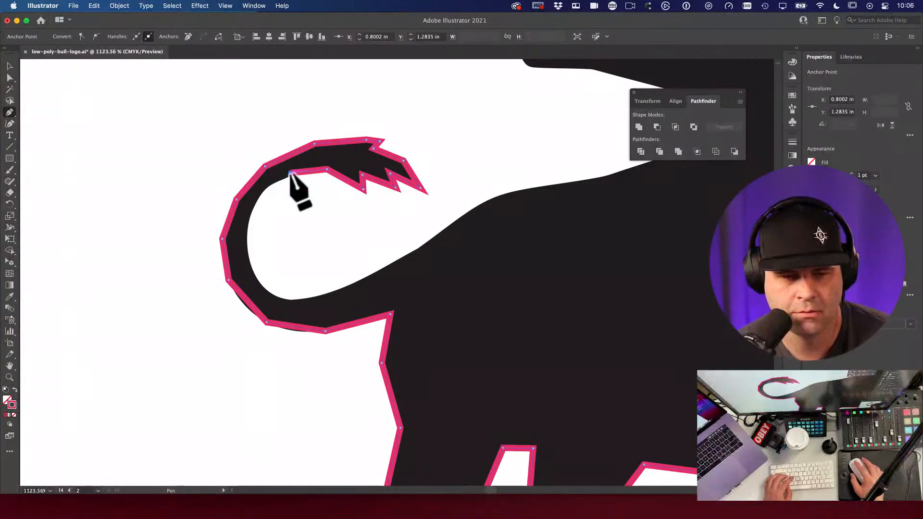
key("super+z")
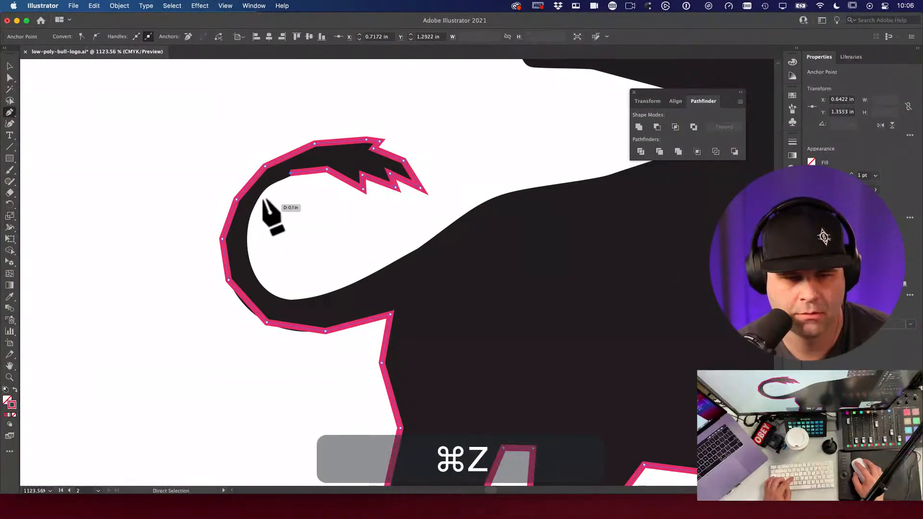
Step: Trace down the inner tail curve and around its bend to the underside
left_click(264, 189)
left_click(249, 224)
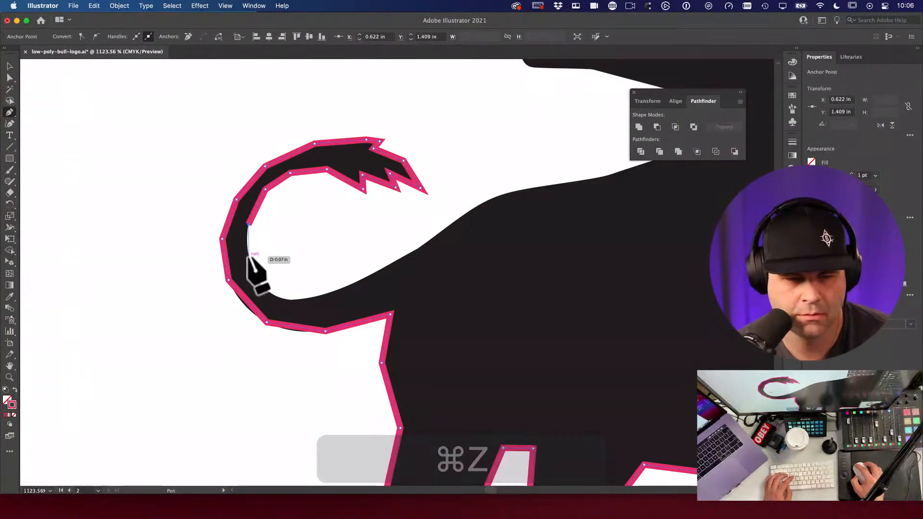
left_click(262, 286)
left_click(291, 299)
left_click(351, 284)
Step: Continue the outline from the tail along the back up to the head
left_click(403, 256)
key("super+z")
key("space")
left_click_drag(422, 248, 260, 296)
left_click(259, 285)
left_click(302, 264)
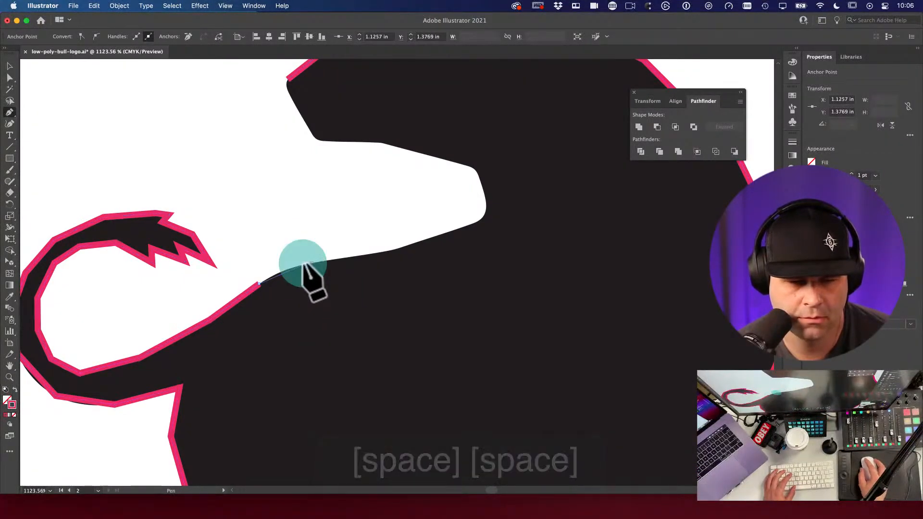
left_click(392, 249)
left_click(476, 222)
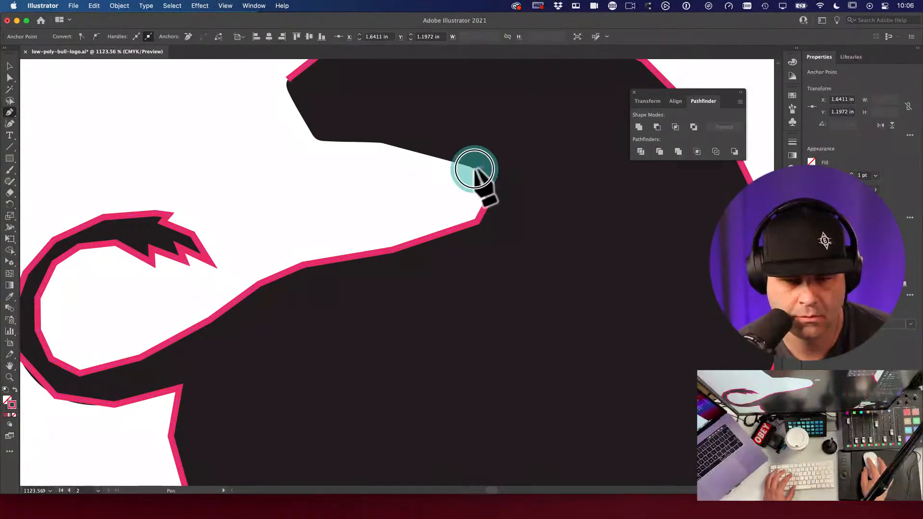
left_click(382, 143)
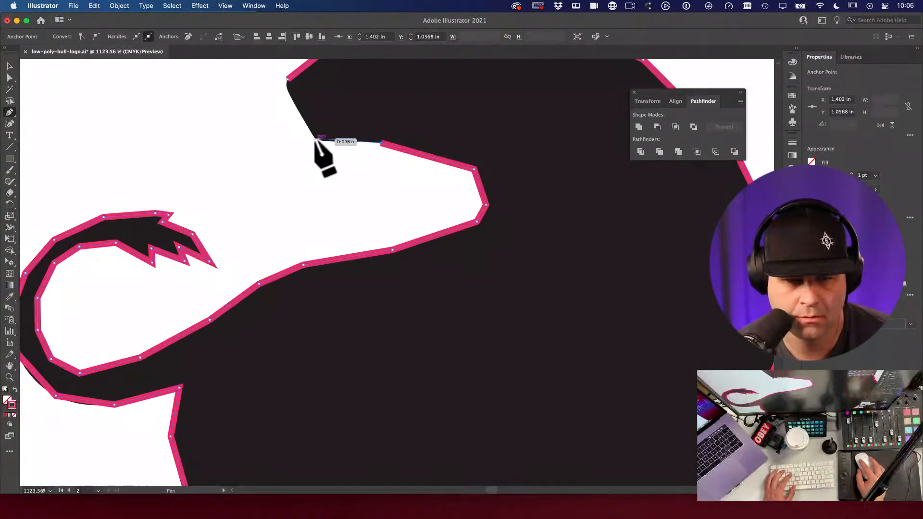
left_click(316, 140)
left_click_drag(316, 139, 325, 226)
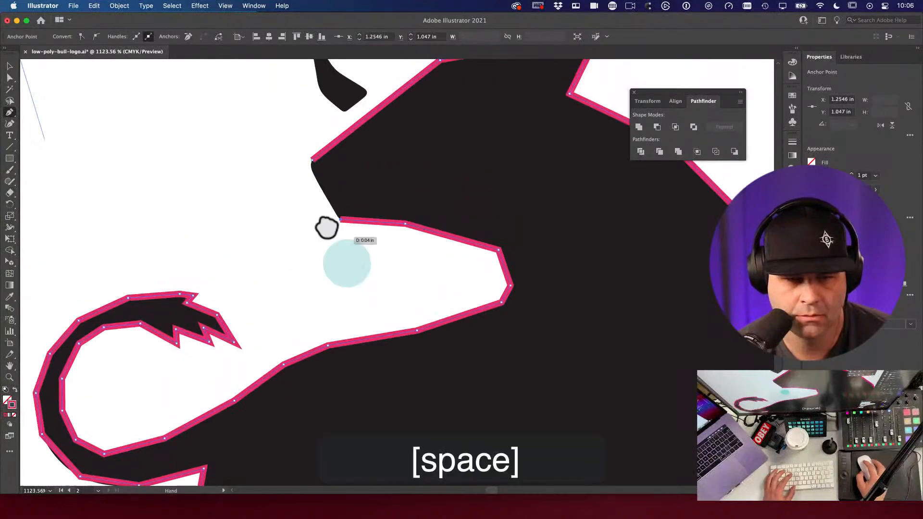
Step: Nudge the anchor where the outline joins its start slightly down-left with Direct Selection
key("a")
left_click(312, 160)
left_click_drag(311, 162, 310, 168)
left_click(370, 192, "alt+super")
left_click(514, 377, "alt+super")
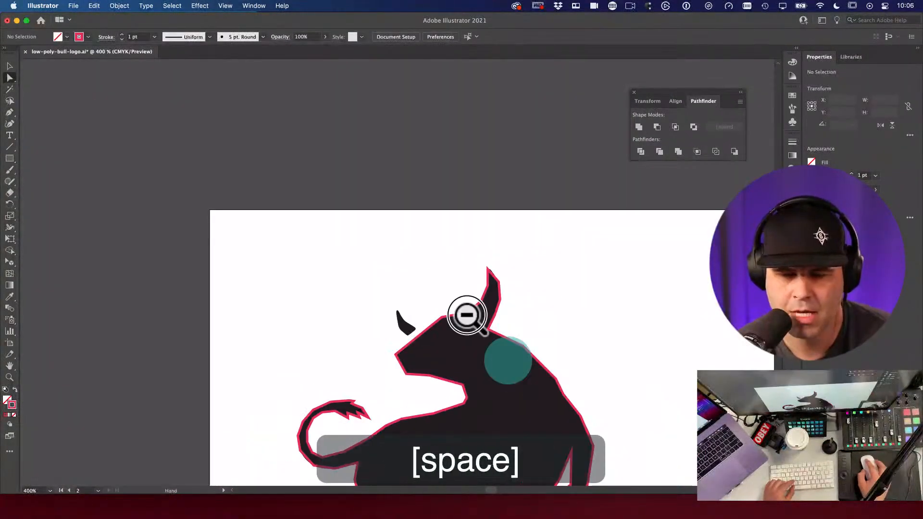
Step: Zoom into the head and draw a closed four-sided Pen path
left_click(380, 259, "super")
left_click_drag(380, 259, 486, 291)
key("p")
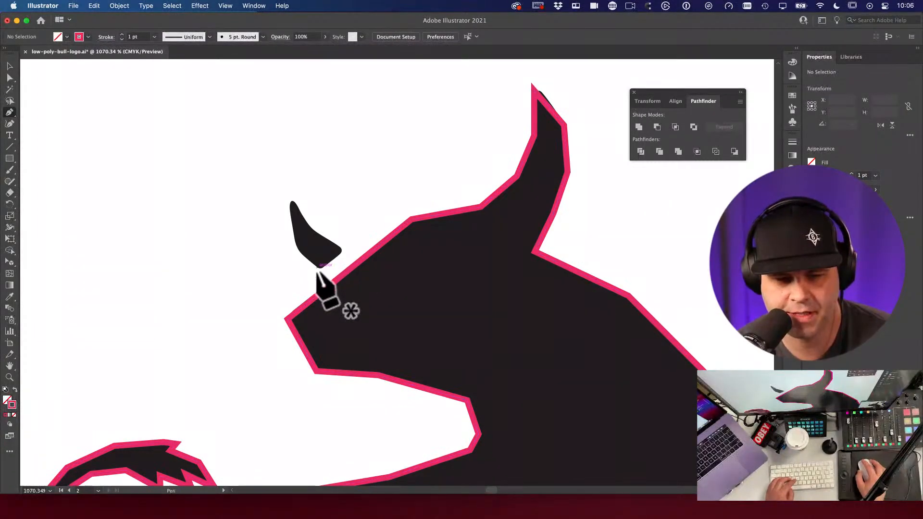
key("space")
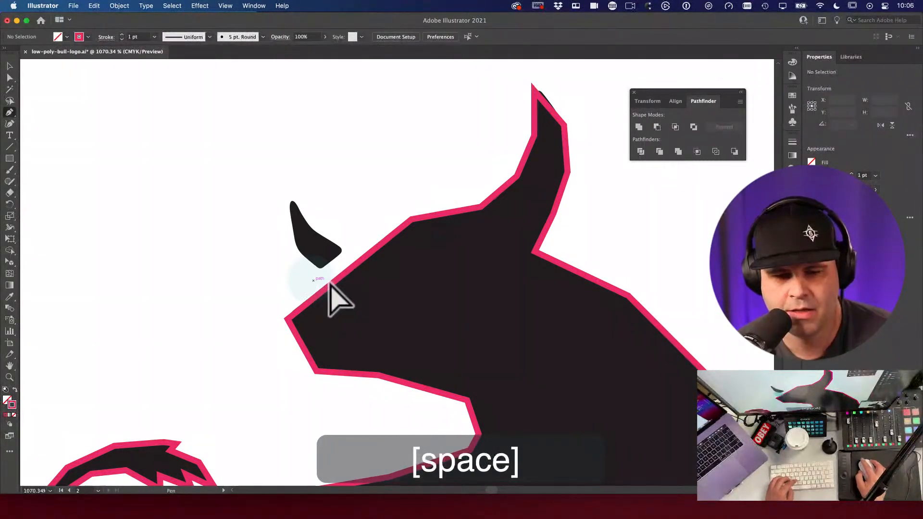
left_click(335, 279)
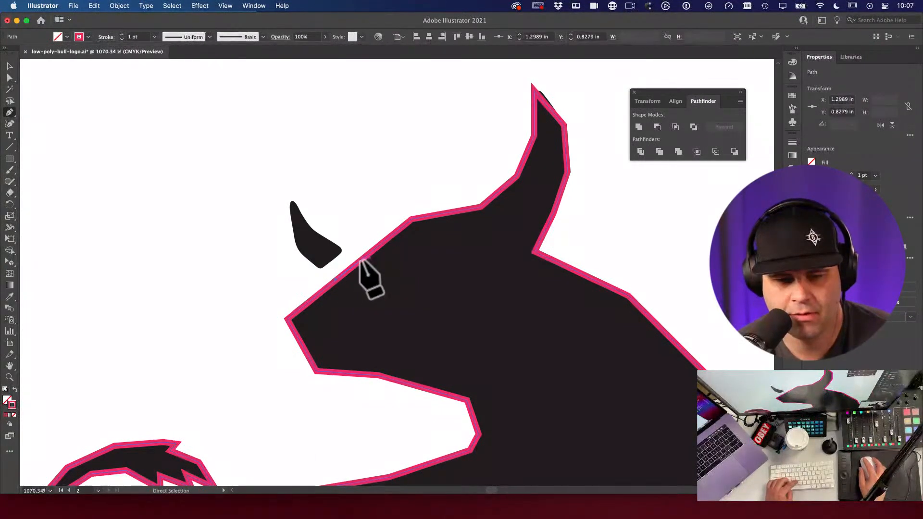
left_click(339, 283, "super")
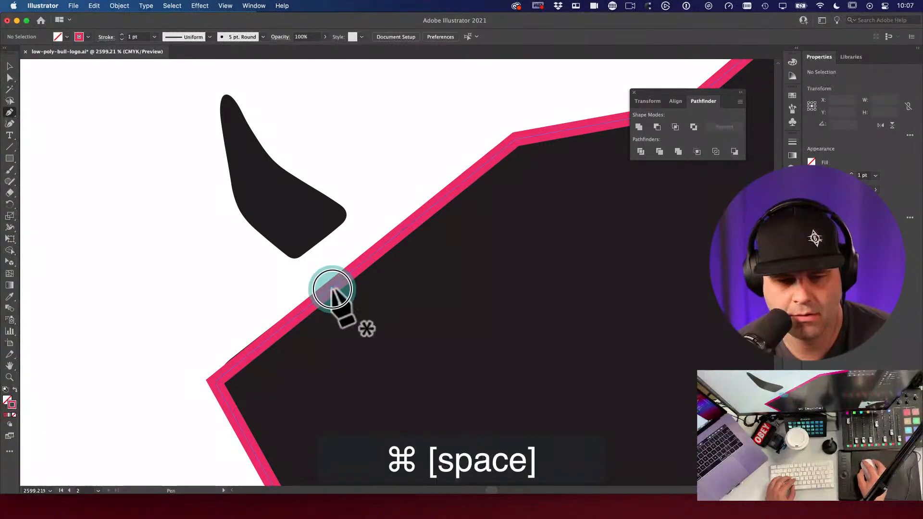
left_click(332, 288)
left_click(374, 253)
left_click(336, 210)
left_click(303, 236)
left_click(332, 287)
Step: Move the small outline onto the base of the far horn
key("a")
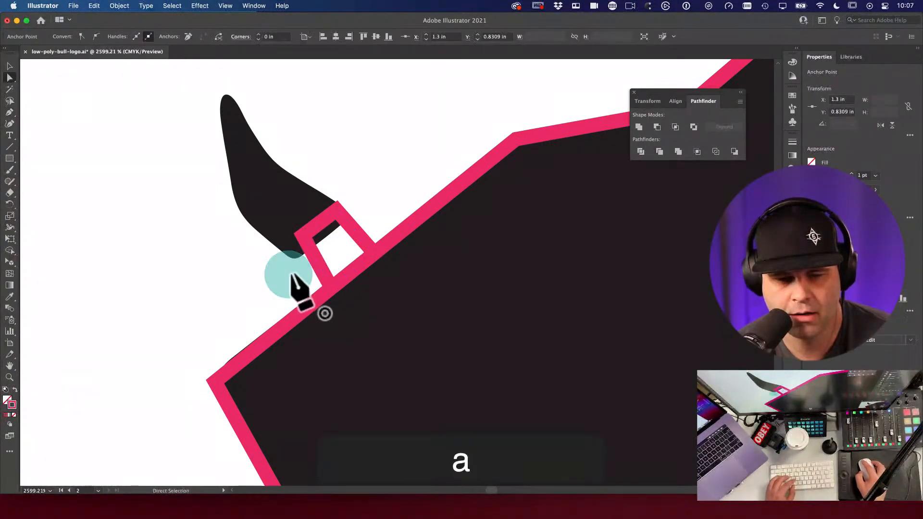
key("v")
left_click_drag(313, 253, 285, 228)
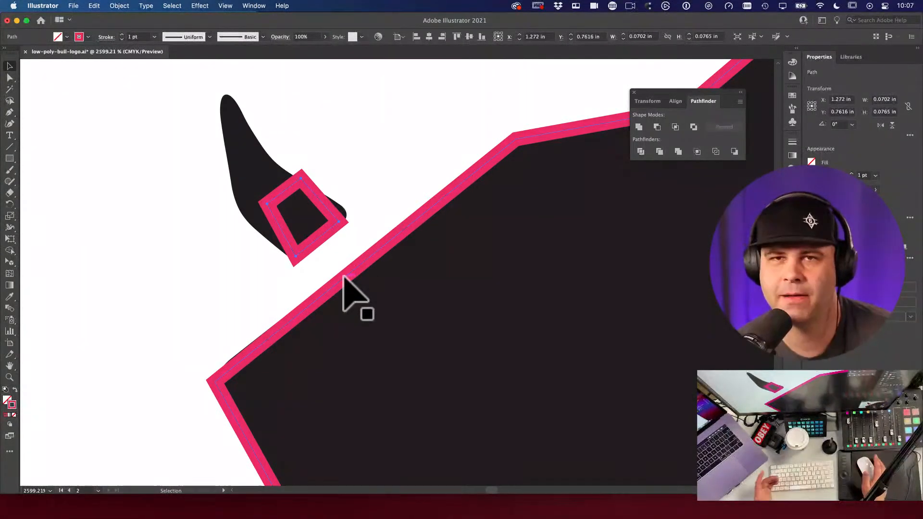
Step: Reposition the outline's top corner on the horn, undoing a stray right-corner move
key("space")
left_click_drag(309, 241, 324, 277)
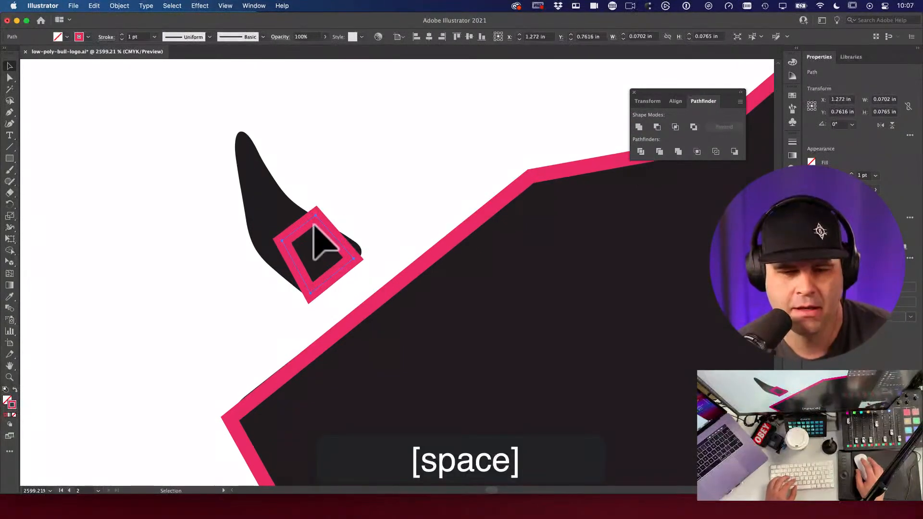
key("a")
left_click_drag(316, 209, 304, 224)
key("a")
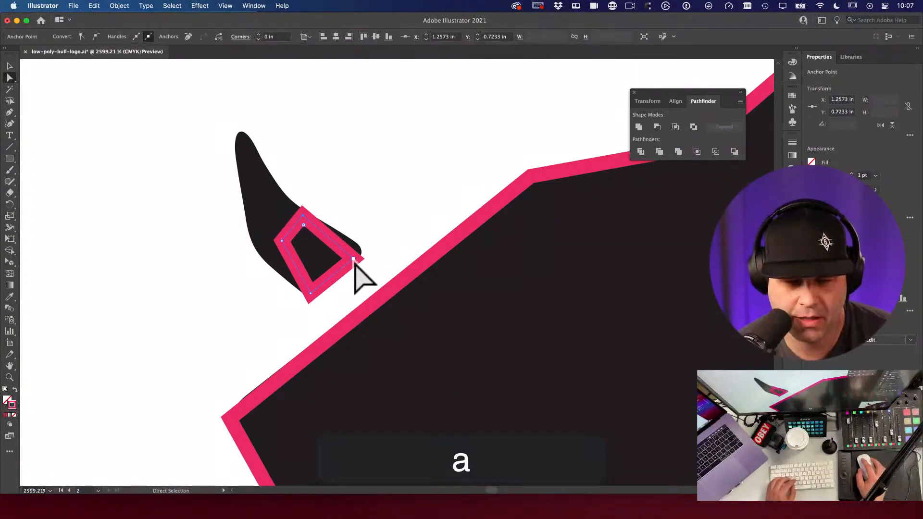
key("v")
left_click(339, 264)
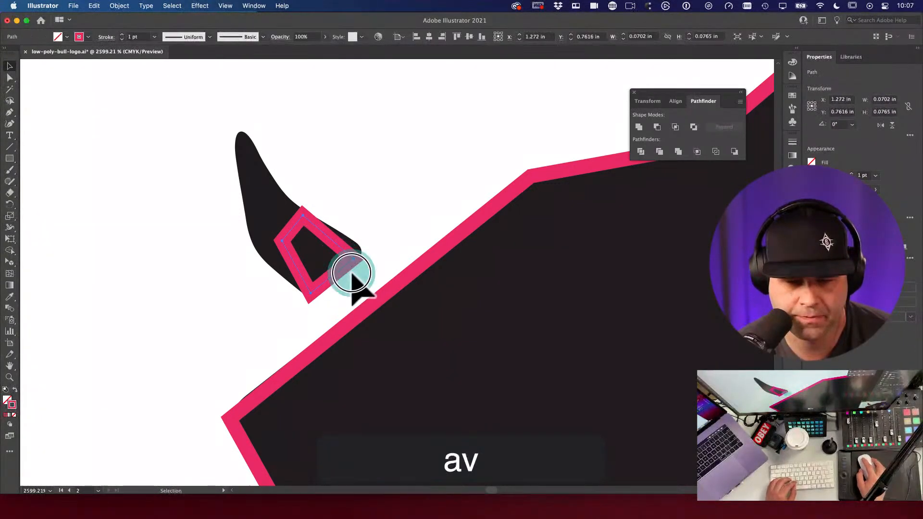
key("a")
left_click_drag(345, 261, 413, 253)
key("super+z")
Step: Stretch the outline's corners up toward the horn tip and widen its left edge
key("space")
key("a")
key("v")
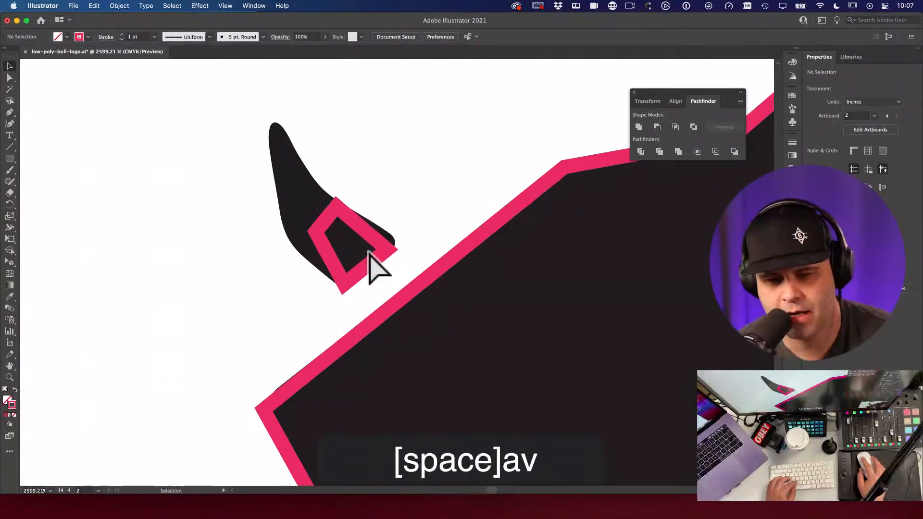
key("a")
left_click(353, 219)
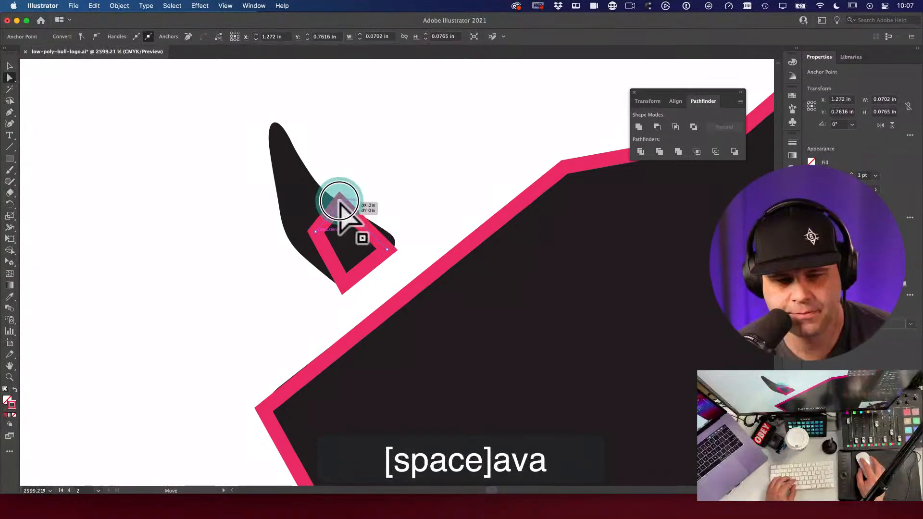
left_click(339, 204)
key("p")
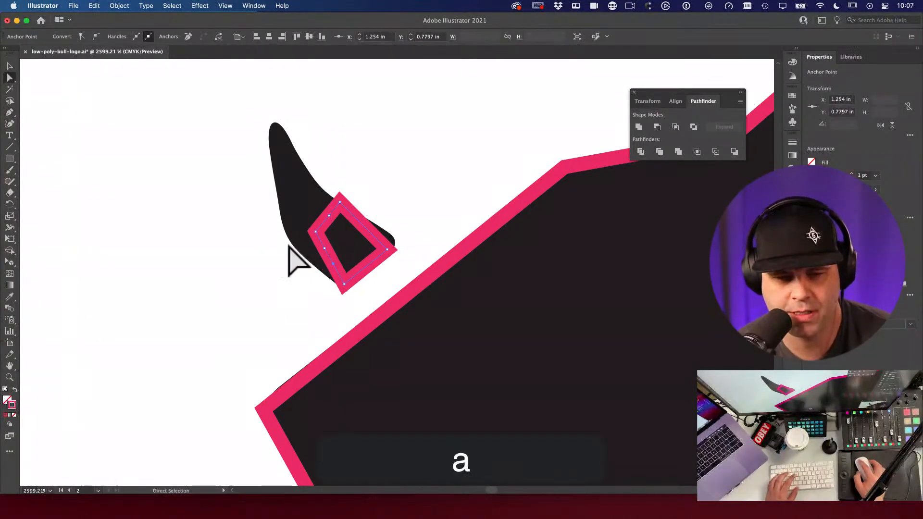
key("a")
left_click_drag(329, 215, 310, 176)
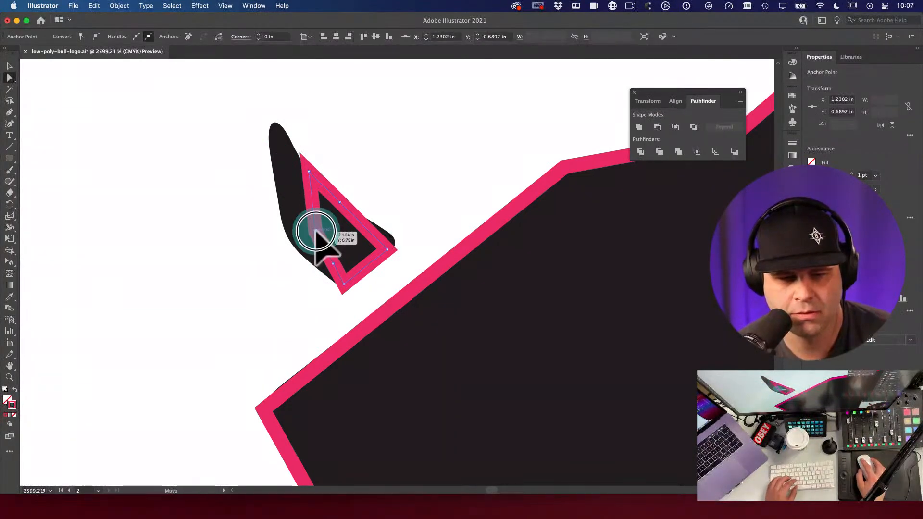
left_click_drag(301, 221, 276, 182)
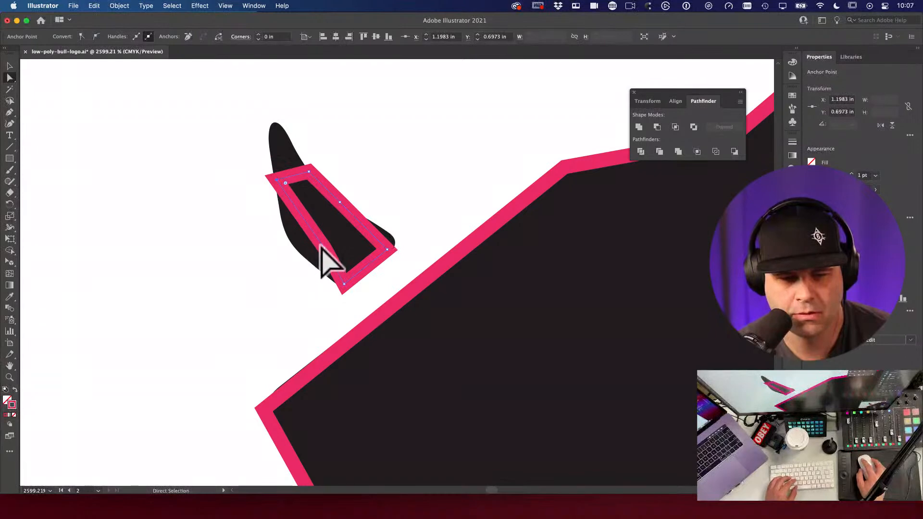
mouse_move(322, 247)
left_mouse_down()
mouse_move(278, 230)
mouse_move(336, 274)
mouse_move(311, 262)
left_mouse_up()
Step: Pull the top-left corner up to the horn tip and adjust an edge to hug the horn
key("space")
left_click_drag(339, 202, 336, 260)
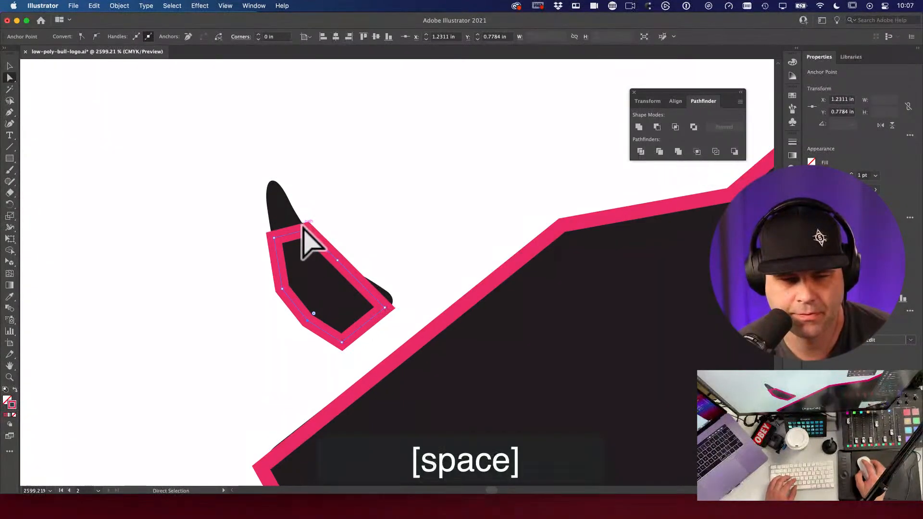
key("a")
left_click_drag(273, 237, 272, 182)
left_click_drag(306, 229, 385, 313)
key("a")
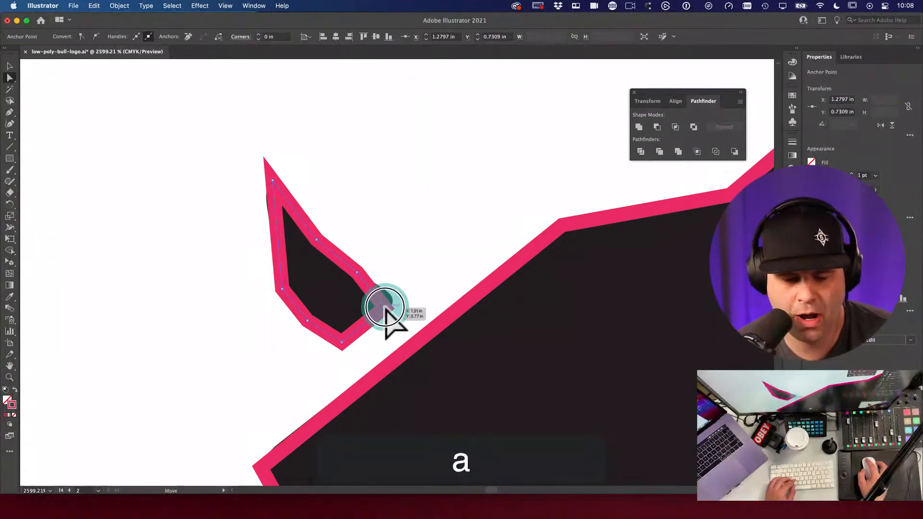
left_click(372, 318, "super")
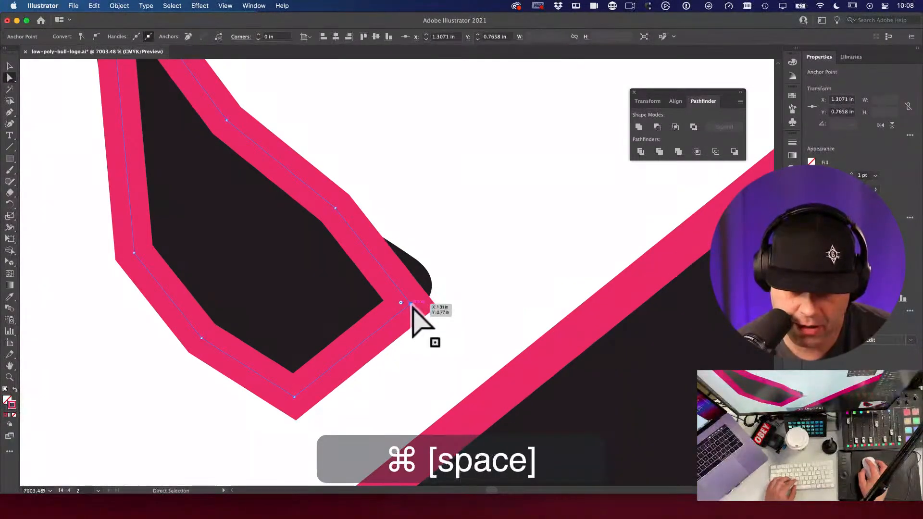
Step: Move the outline's lower-right corner anchor up and to the right
left_click_drag(411, 303, 432, 287)
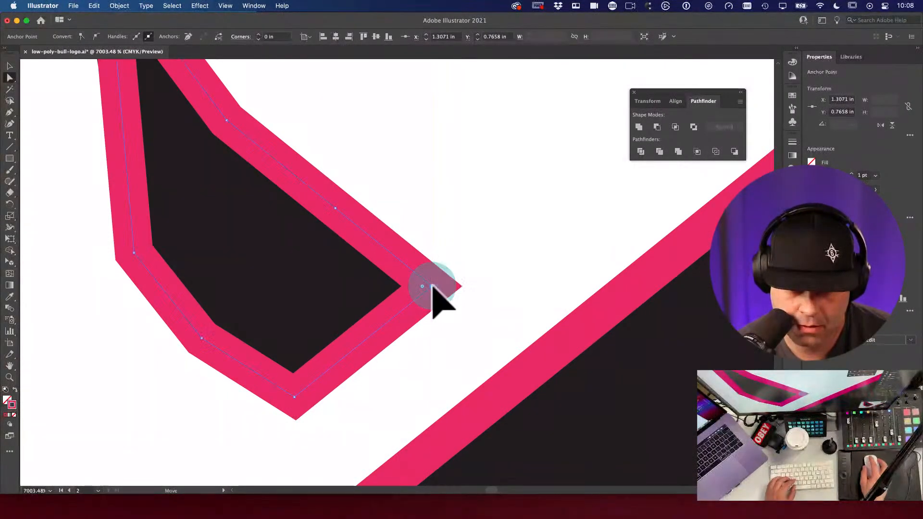
left_click(435, 367)
key("space")
left_click_drag(435, 366, 450, 317)
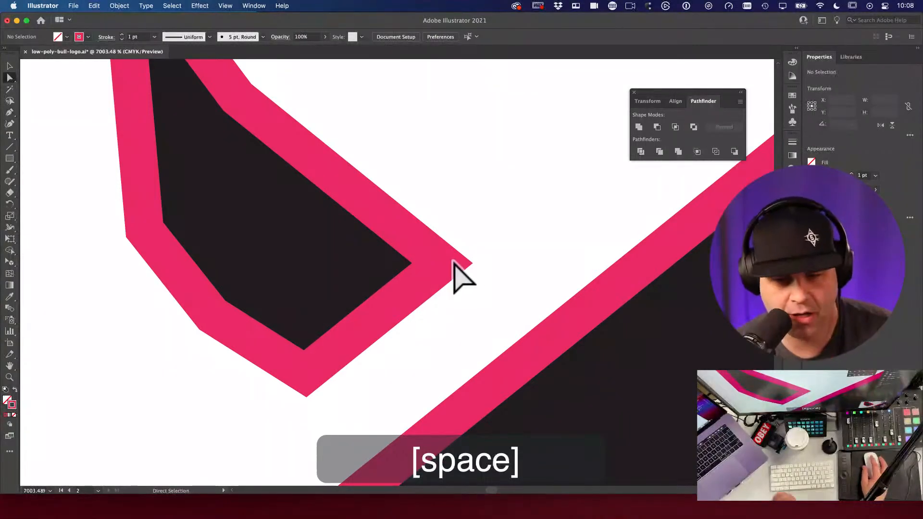
left_click(433, 263)
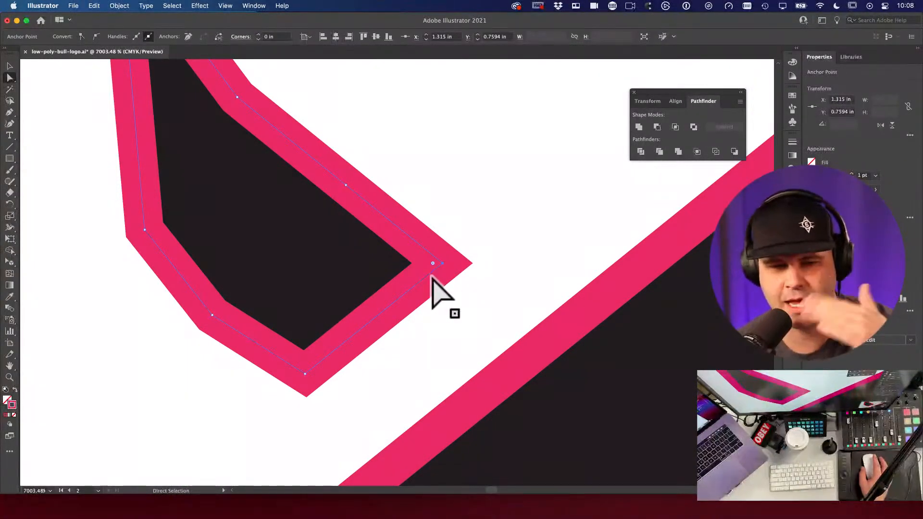
key("space")
left_click_drag(239, 342, 364, 304)
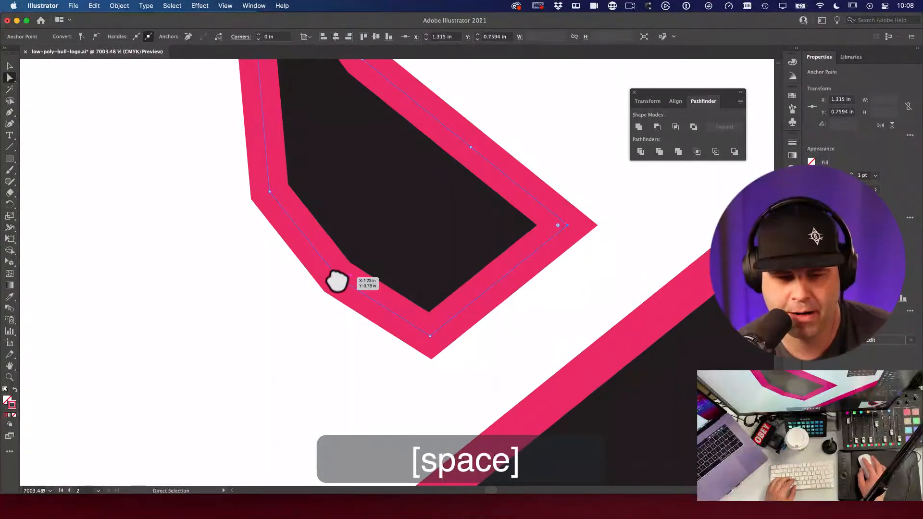
left_click_drag(327, 265, 455, 386)
Step: Nudge the left-edge anchor down and straighten the upper edge
key("space")
key("space")
left_click_drag(424, 319, 483, 263)
key("space")
left_click(531, 295, "alt+super")
key("space")
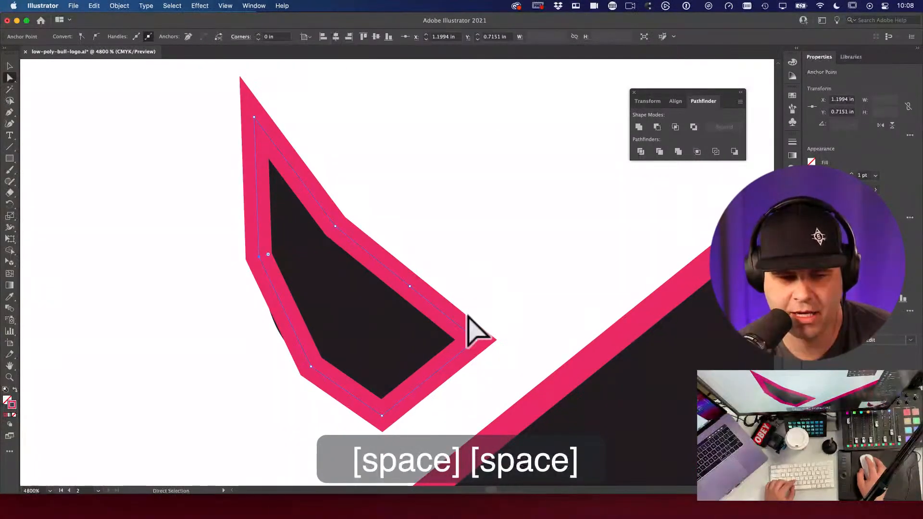
left_click_drag(258, 257, 262, 276)
key("space")
left_click_drag(387, 234, 353, 260)
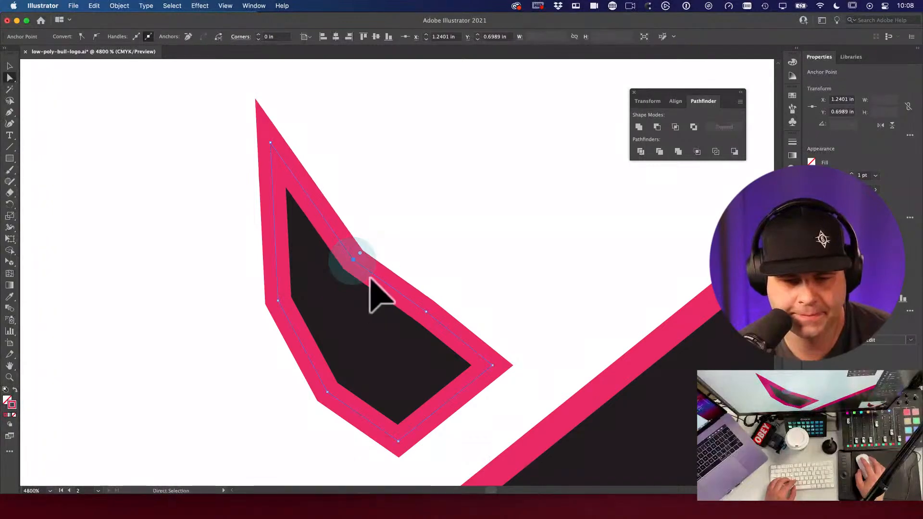
mouse_move(426, 311)
left_mouse_down()
mouse_move(392, 368)
mouse_move(435, 319)
left_mouse_up()
Step: Zoom in and move an edge anchor to straighten the outline's side
key("space")
left_click(443, 309, "alt+super")
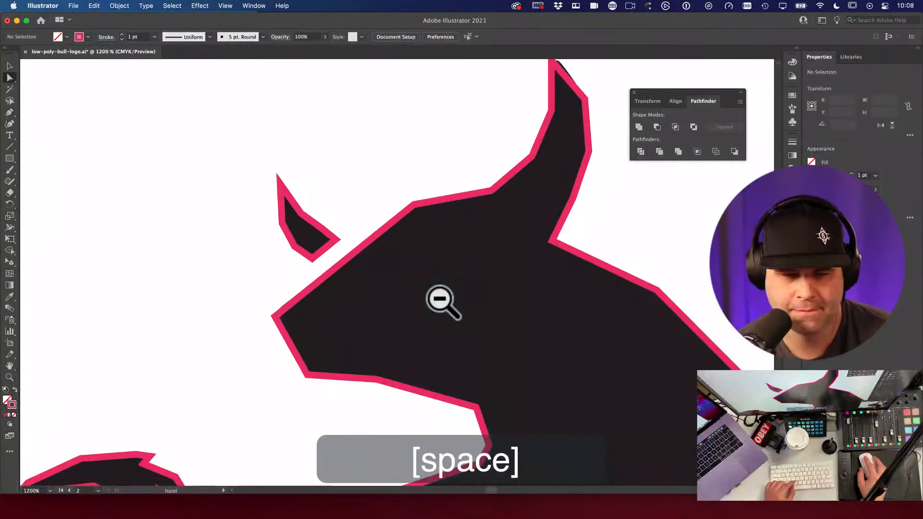
key("super+space")
left_click_drag(282, 216, 490, 356)
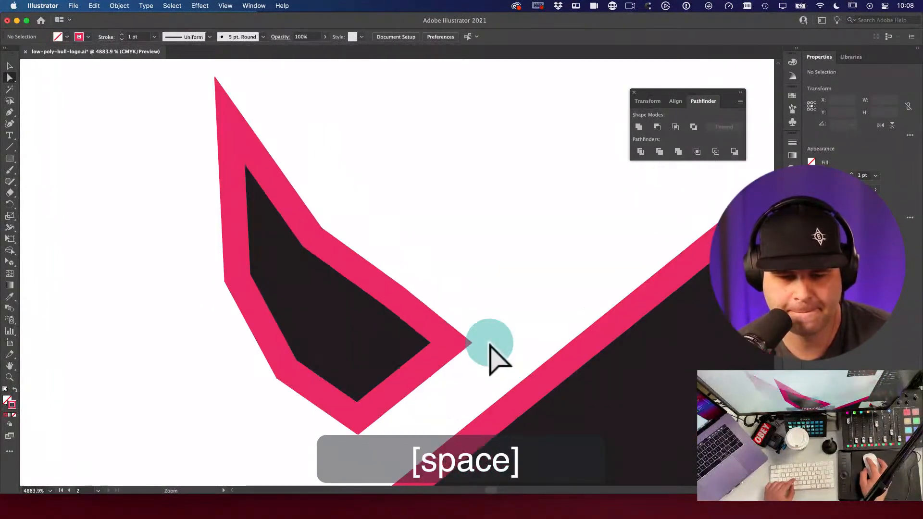
left_click(490, 355, "alt+super")
left_click_drag(247, 200, 264, 201)
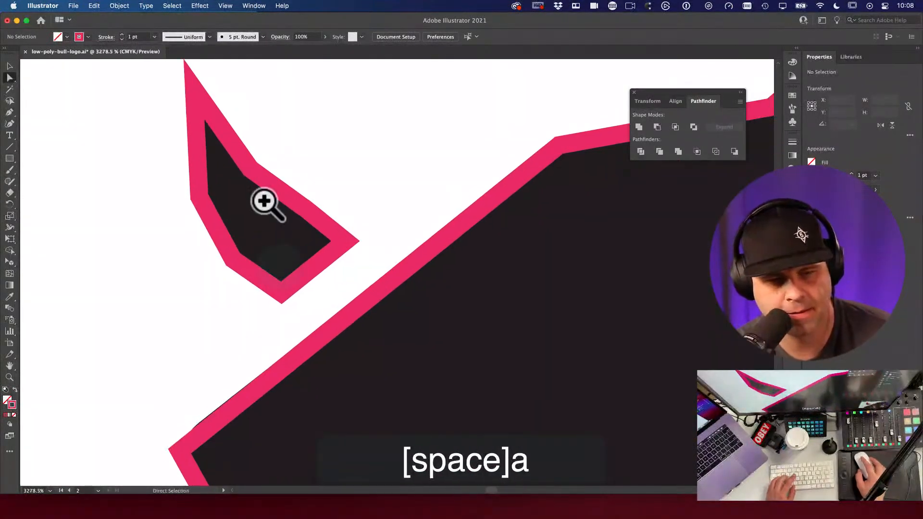
left_click(237, 195)
left_click(245, 164)
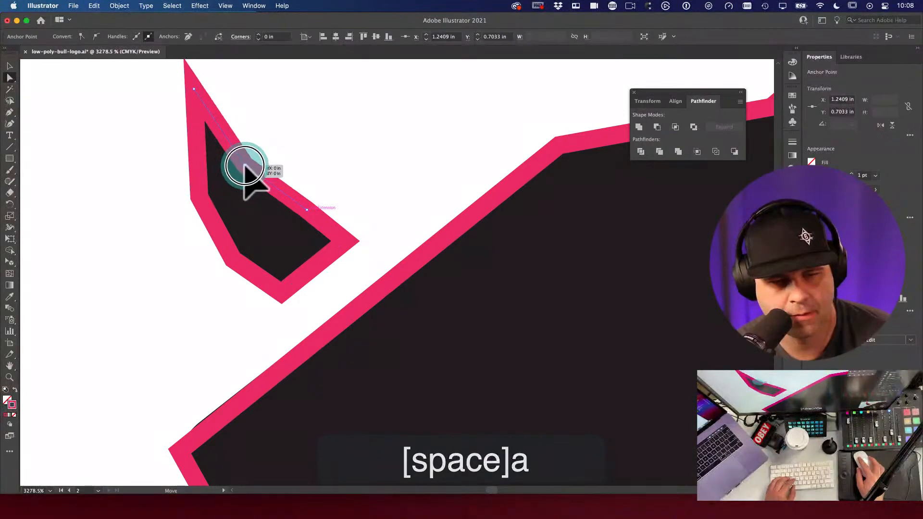
left_click_drag(305, 210, 416, 226)
Step: Pull the outline's tip point further outward
key("space")
key("a")
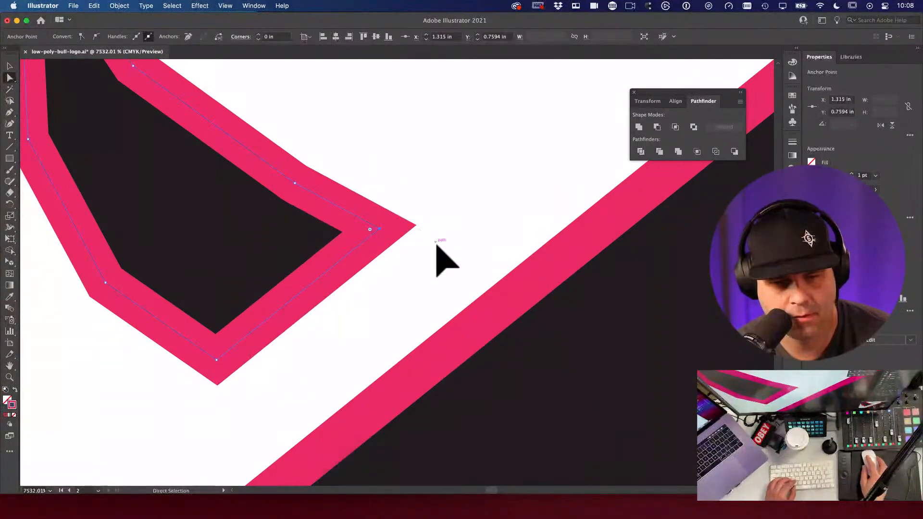
left_click(435, 242)
key("space")
left_click(284, 260, "alt+super")
Step: Unlock all artwork with Opt+Cmd+2 and select the bull's parts
left_click(350, 299, "alt+super")
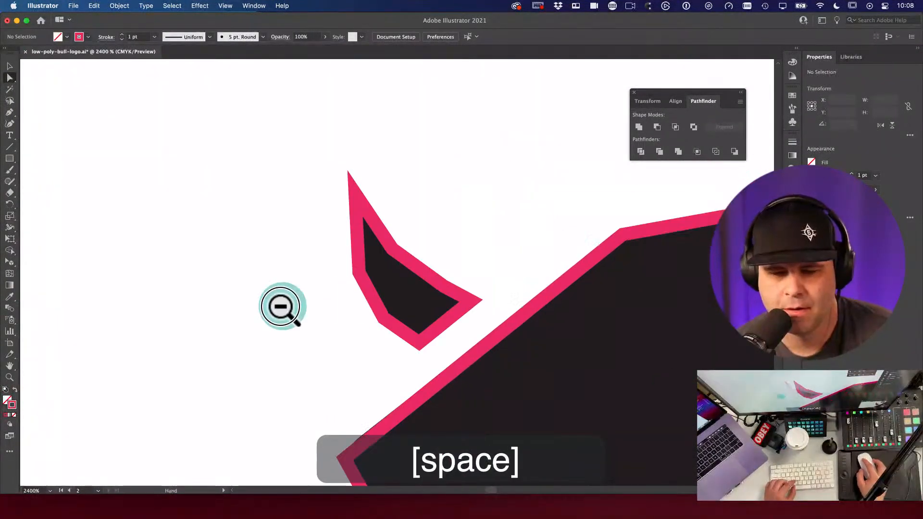
left_click(449, 313, "alt+super")
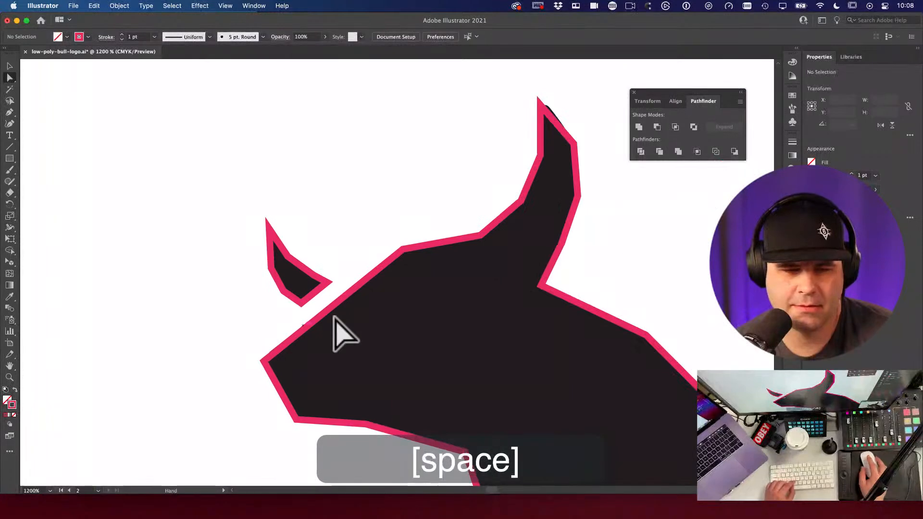
left_click(457, 264, "alt+super")
left_click(458, 264, "alt+super")
key("v")
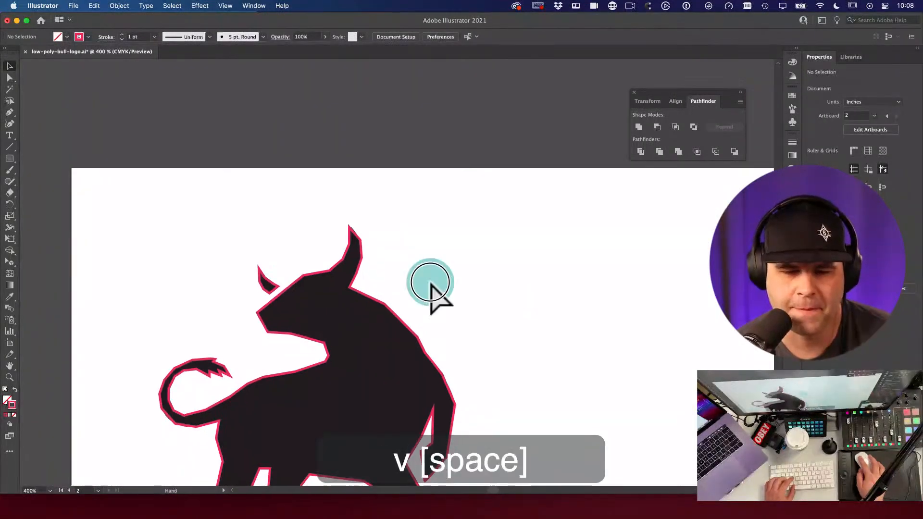
left_click_drag(429, 282, 398, 258)
left_click(435, 313, "alt+super")
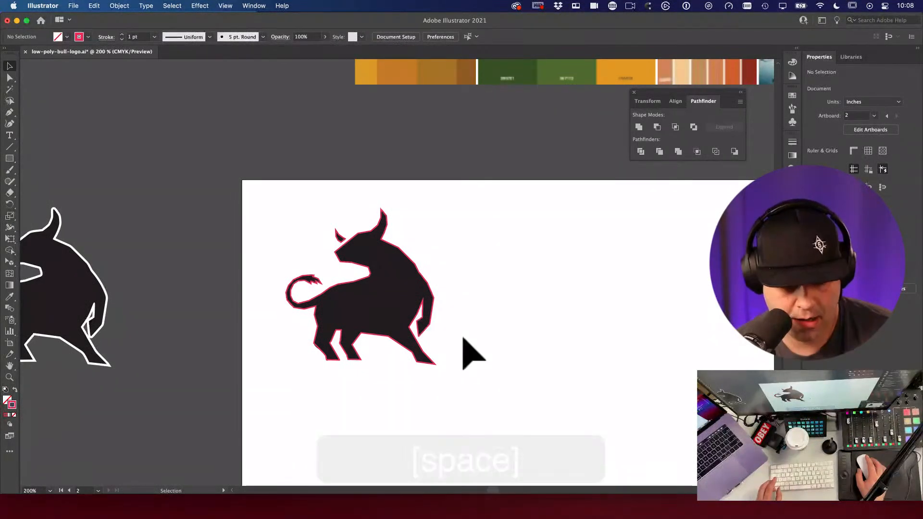
key("alt+super+2")
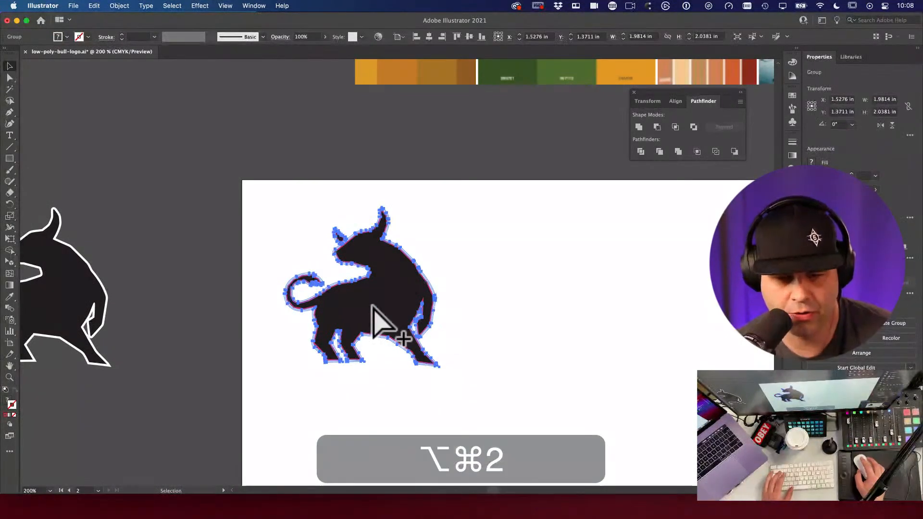
left_click(574, 327)
left_click_drag(262, 206, 690, 474)
key("space")
Step: Alt-drag a filled copy of the artboard bull off to the left of the artboard
key("space")
left_click_drag(338, 322, 457, 268)
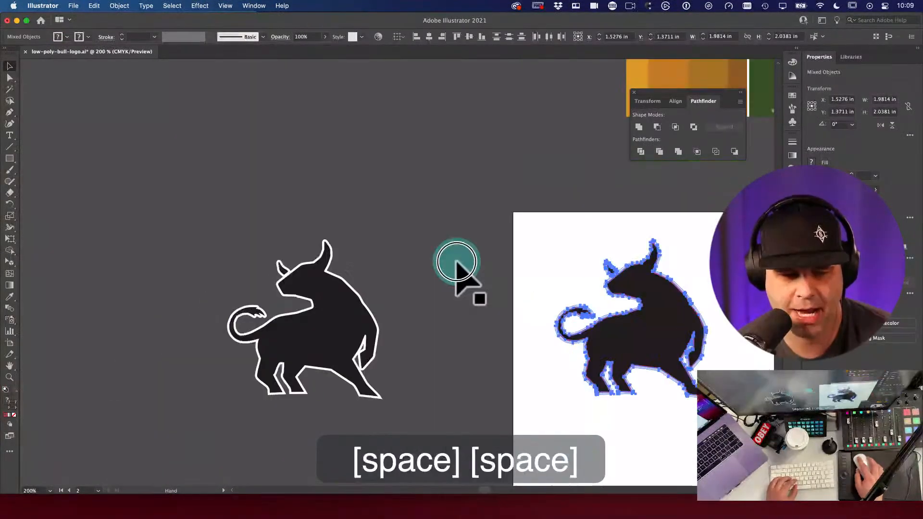
left_click(387, 258)
left_click_drag(392, 289, 525, 276)
key("space")
left_click_drag(685, 346, 535, 299)
left_click_drag(459, 183, 683, 405)
left_click(541, 279)
left_click_drag(541, 278, 292, 277)
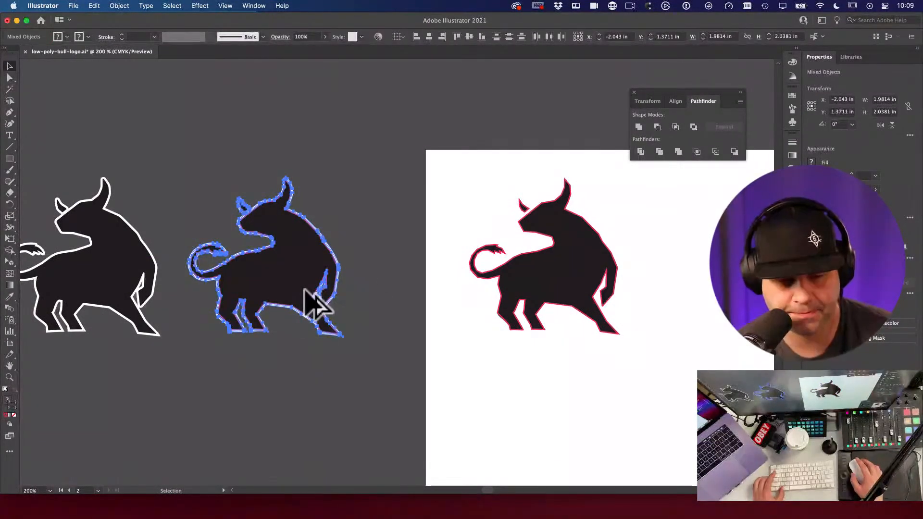
left_click(406, 253)
key("space")
left_click_drag(406, 252, 330, 251)
Step: Delete the artboard bull's black fill shape so only its pink outline remains
key("v")
key("space")
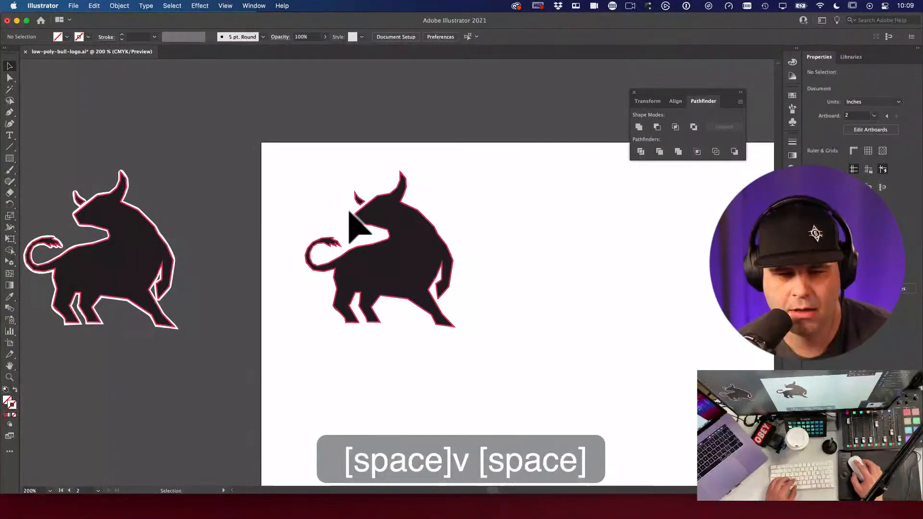
left_click(413, 218)
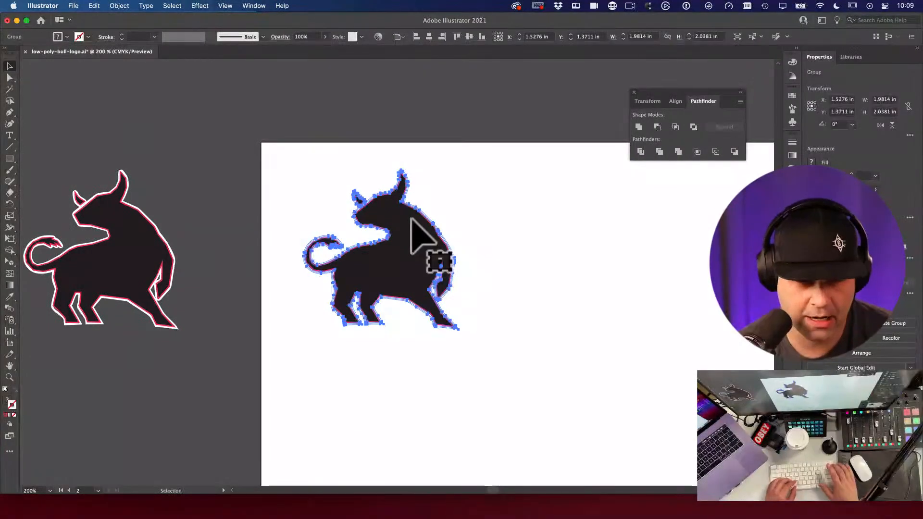
key("BackSpace")
scroll(412, 222, "right", 3)
left_click(339, 192)
left_click(457, 336)
key("space")
key("space")
left_click_drag(279, 256, 457, 346)
left_click(372, 265)
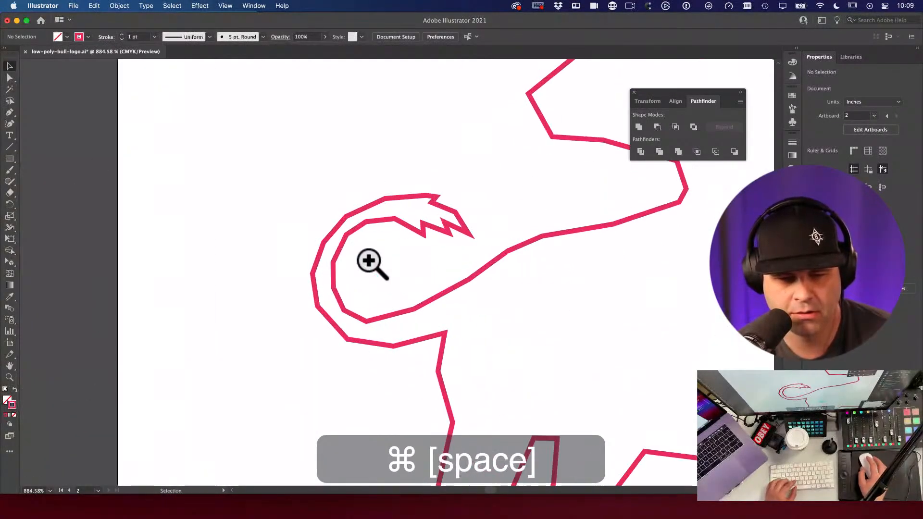
Step: Zoom out and inspect the chameleon reference artwork, including its tail and legs
left_click(346, 284, "alt+super")
left_click(394, 255, "alt+super")
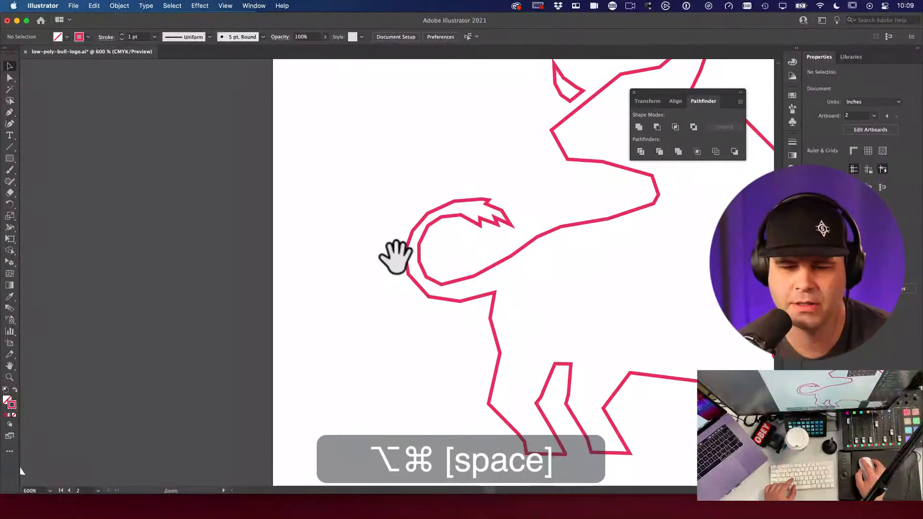
left_click(402, 258, "alt+super")
left_click(399, 258, "alt+super")
left_click(398, 256, "alt+super")
left_click_drag(711, 82, 453, 252)
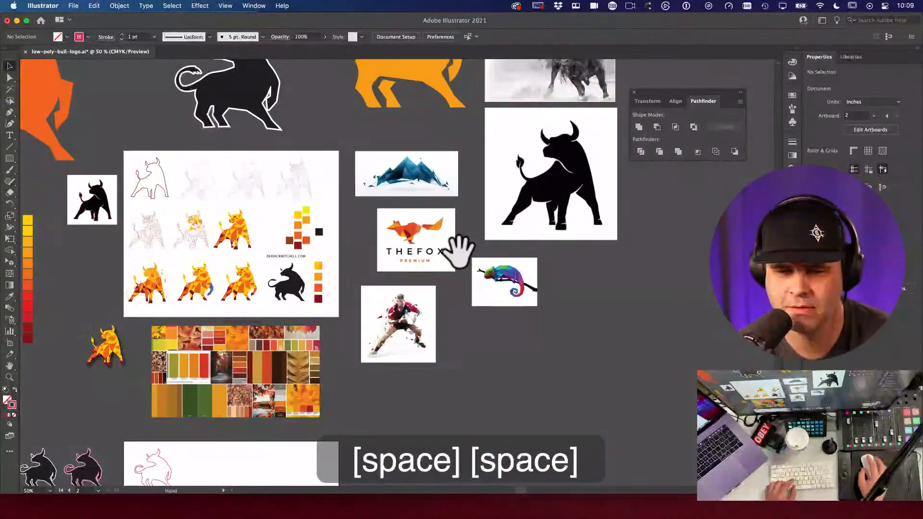
left_click_drag(500, 277, 648, 350)
left_click_drag(533, 277, 630, 328)
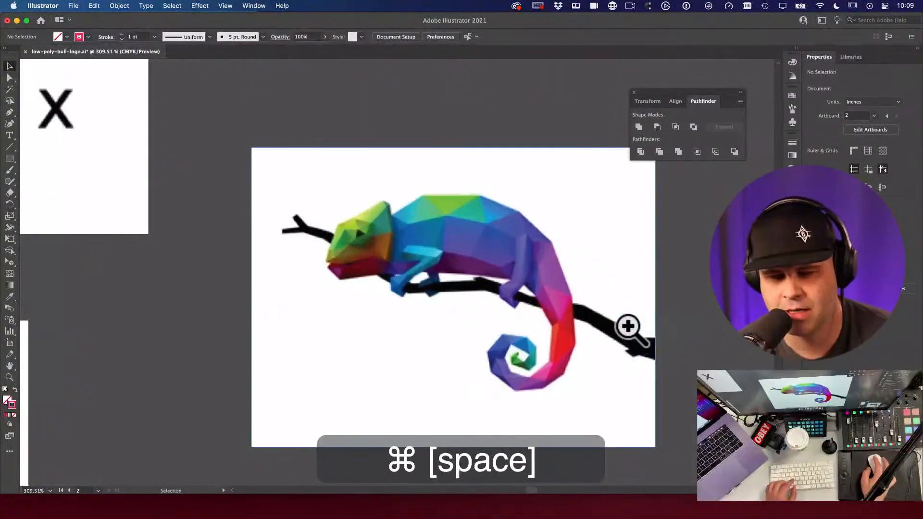
left_click_drag(574, 345, 529, 328)
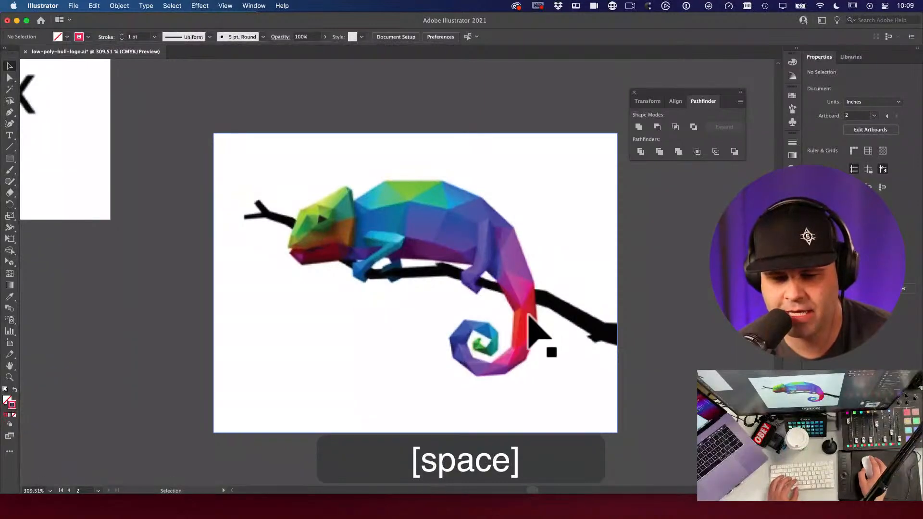
left_click_drag(457, 365, 558, 352)
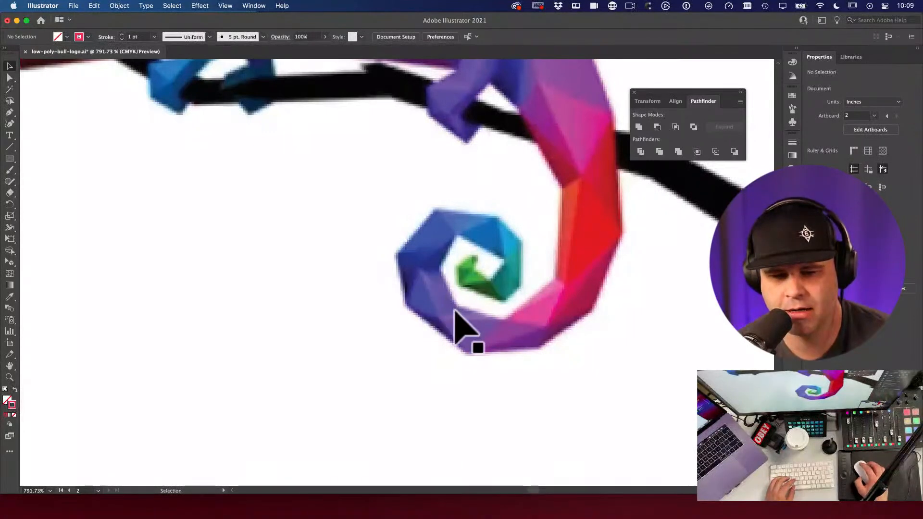
left_click(418, 284, "alt+super")
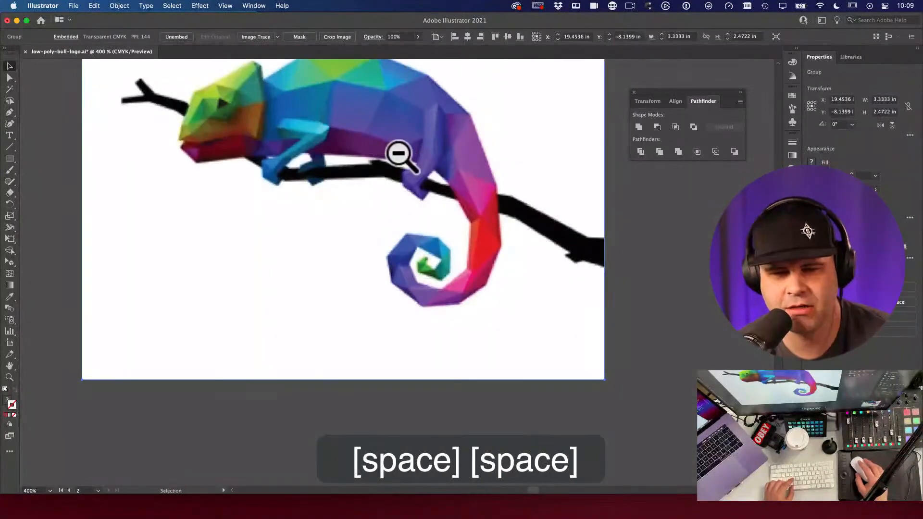
left_click_drag(417, 135, 532, 237)
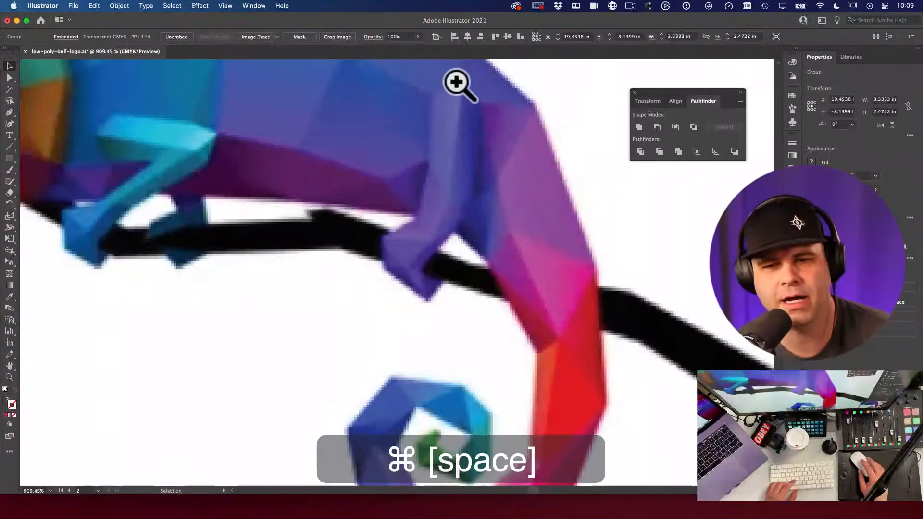
Step: Pan across to the low-poly bull studies and zoom in on their legs and tail
left_click(411, 160, "alt+super")
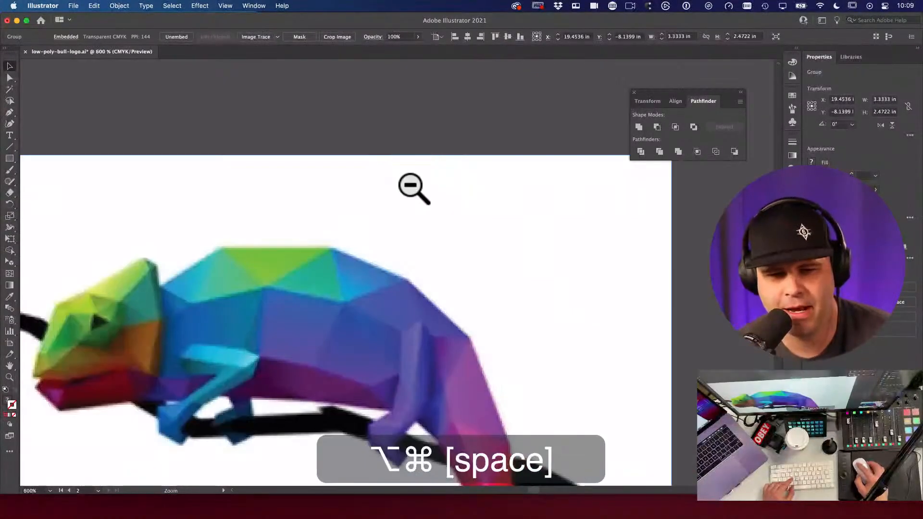
left_click(391, 223, "alt+super")
left_click(467, 205, "alt+super")
left_click_drag(202, 269, 553, 178)
left_click_drag(145, 307, 625, 245)
left_click_drag(307, 299, 371, 278)
left_click_drag(538, 401, 581, 404)
left_click(420, 284, "super")
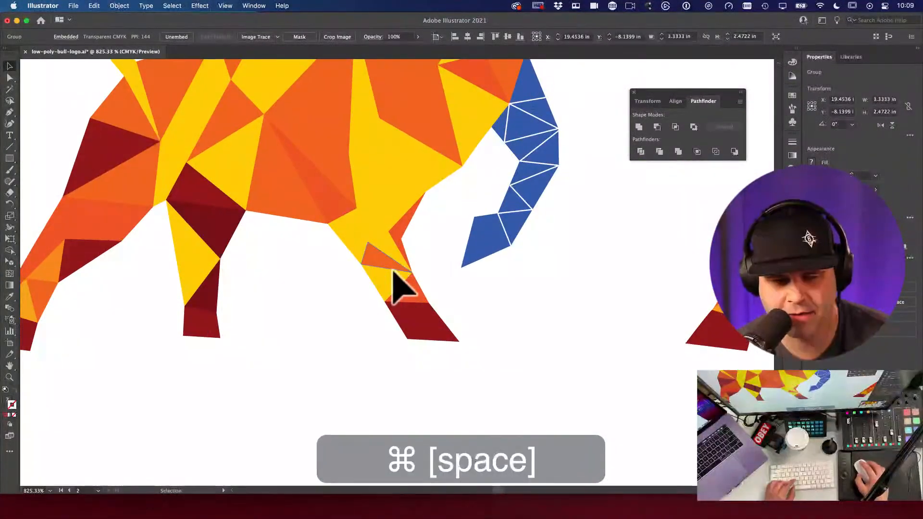
left_click_drag(552, 323, 299, 305)
scroll(538, 283, "right", 5)
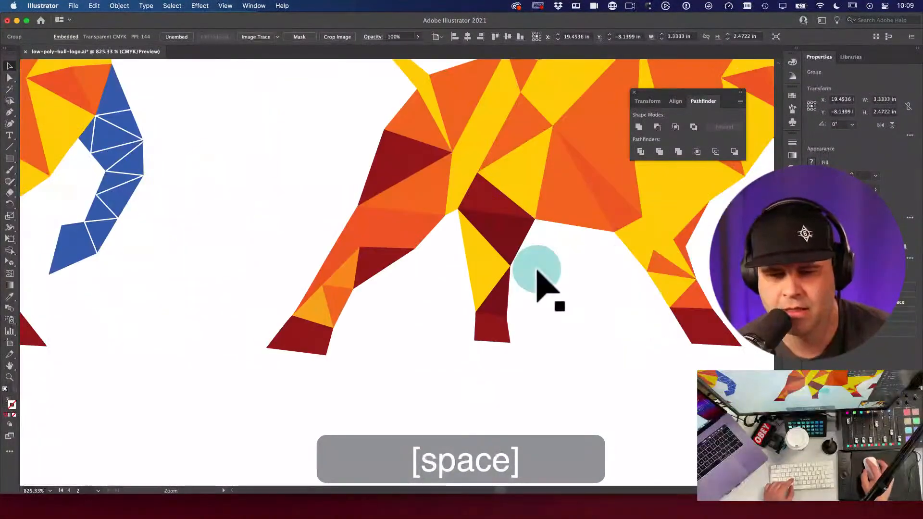
Step: Move past the fox, chameleon and autumn moodboard artboards and zoom onto the bull outline
left_click(537, 277, "alt+super")
left_click(531, 268, "alt+super")
left_click_drag(599, 291, 384, 268)
left_click(330, 267, "alt+super")
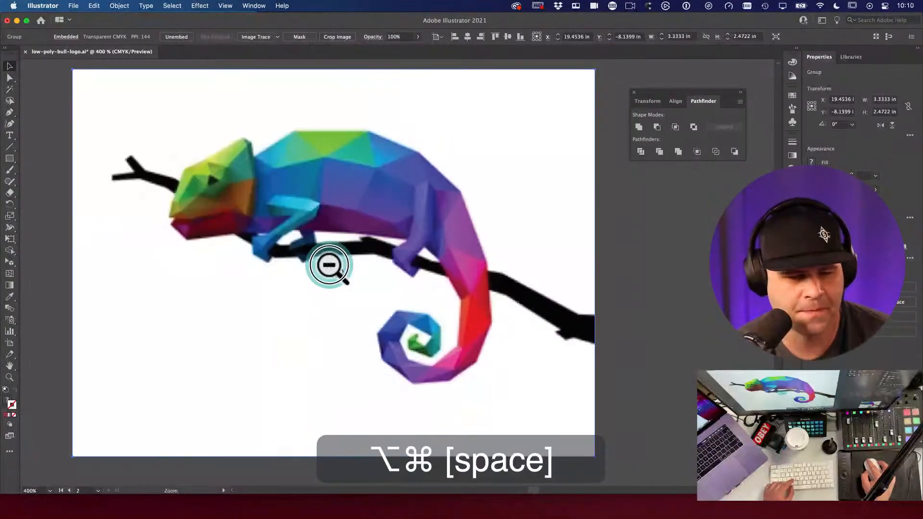
left_click(332, 266, "alt+super")
left_click_drag(330, 356, 654, 162)
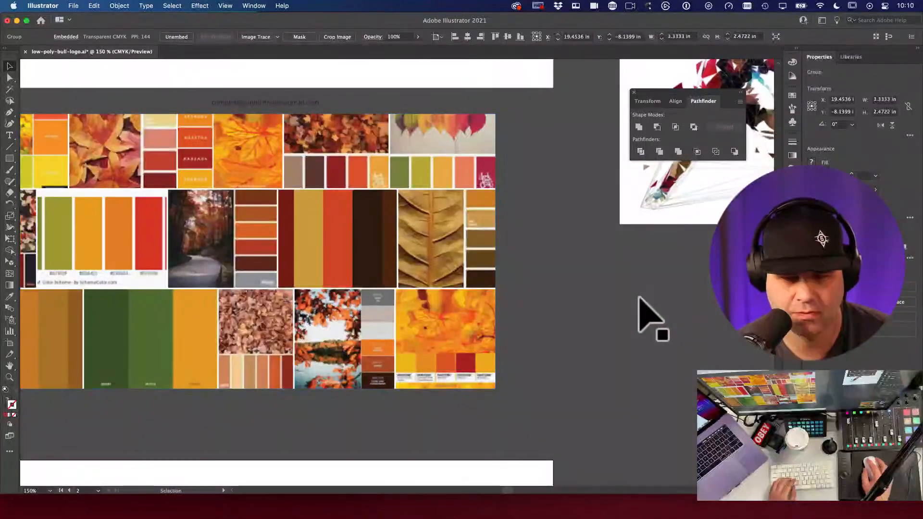
left_click(500, 288)
left_click_drag(499, 289, 716, 40)
left_click_drag(515, 180, 603, 87)
left_click_drag(319, 177, 449, 318)
key("v")
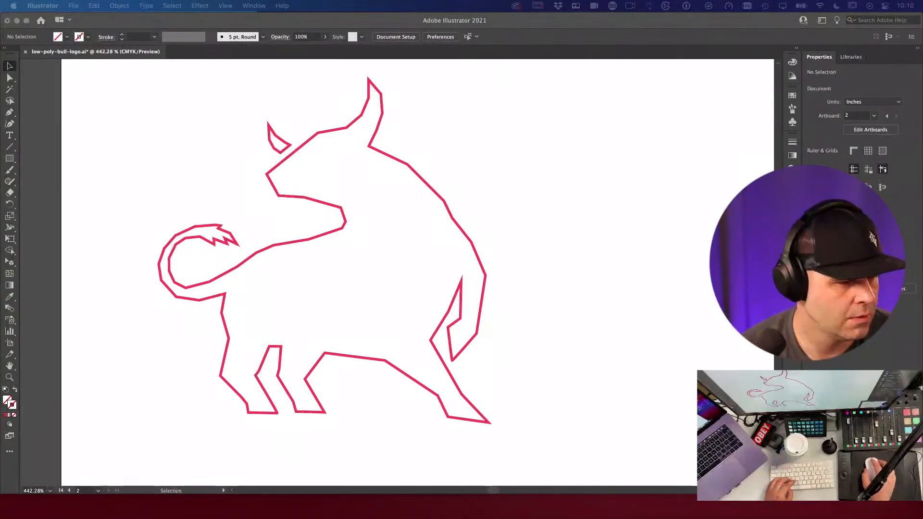
left_click(361, 333)
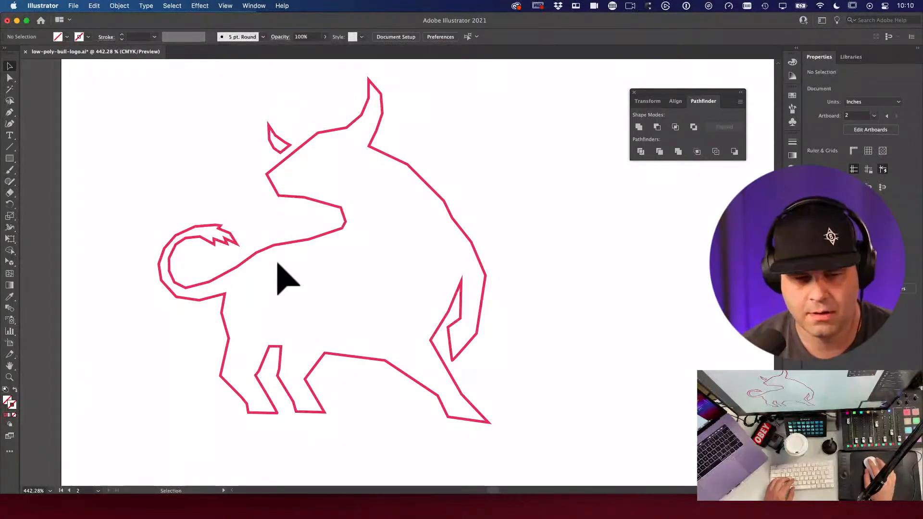
left_click(115, 370)
key("space")
left_click_drag(290, 315, 330, 304)
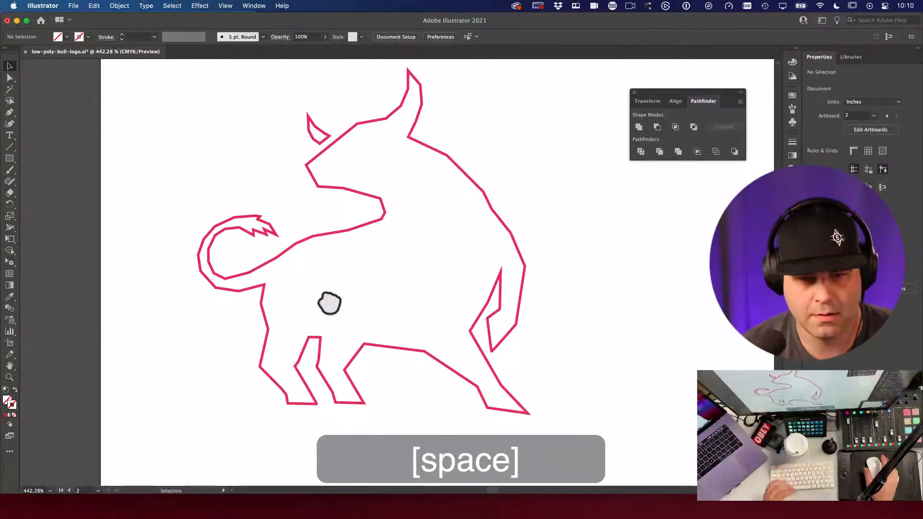
key("backslash")
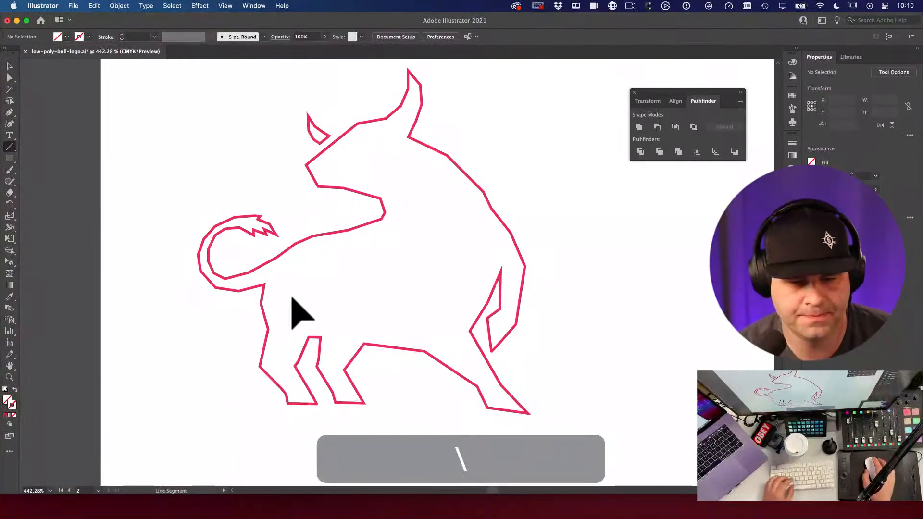
key("space")
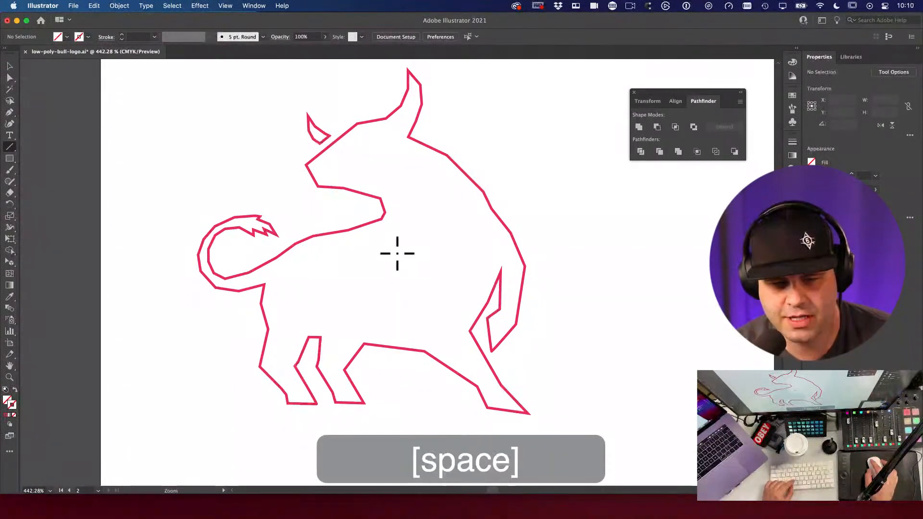
left_click(399, 255, "alt+super")
left_click(396, 253, "alt+super")
key("space")
left_click_drag(324, 246, 593, 230)
key("space")
left_click_drag(558, 58, 570, 214)
key("super+space")
key("space")
key("space")
left_click_drag(630, 254, 272, 255)
left_click(514, 264, "alt+super")
key("super+space")
left_click_drag(515, 264, 271, 228)
key("space")
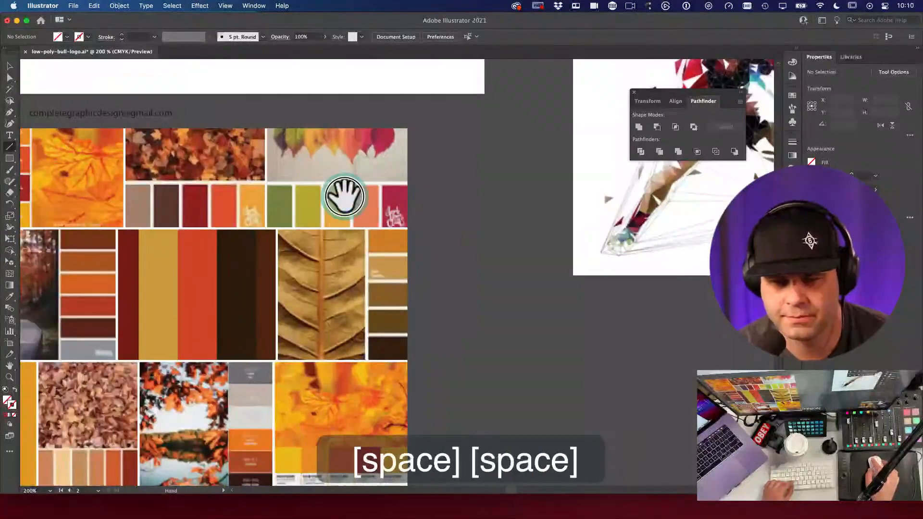
scroll(326, 169, "up", 5)
left_click_drag(325, 169, 476, 269)
left_click_drag(279, 236, 303, 309)
key("space")
left_click_drag(423, 301, 425, 262)
key("space")
scroll(428, 247, "up", 5)
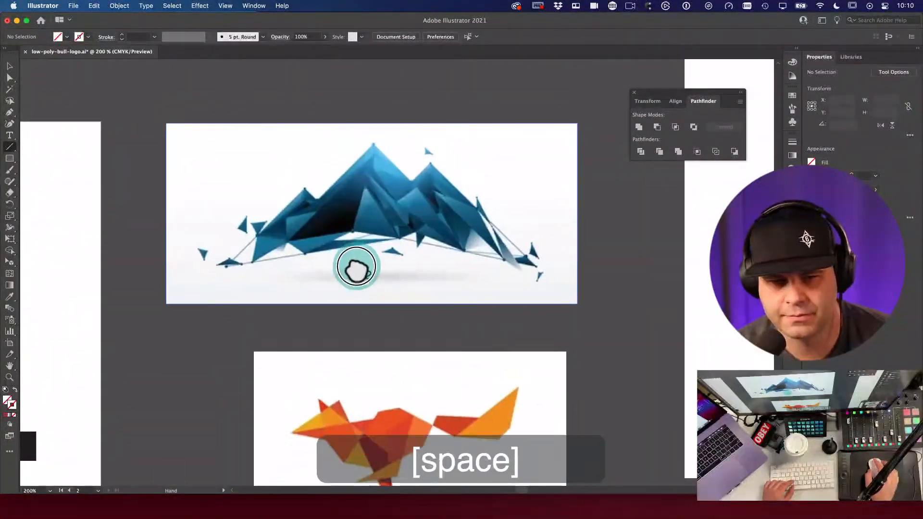
key("alt+super+space")
left_click(361, 264)
left_click(360, 265)
key("space")
left_click_drag(319, 332, 451, 197)
left_click_drag(389, 337, 457, 146)
key("space")
left_click_drag(437, 256, 686, 427)
key("super+space")
key("space")
left_click_drag(450, 179, 510, 315)
left_click_drag(559, 299, 507, 297)
left_click_drag(229, 290, 234, 256)
key("space")
key("super+space")
left_click_drag(247, 340, 327, 375)
key("v")
key("v")
left_click(313, 369)
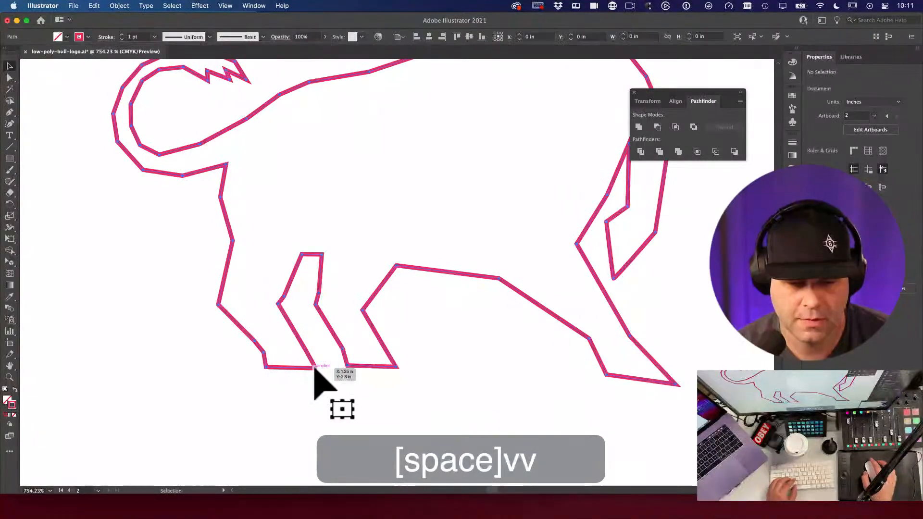
Step: Change the bull outline to a 0.25 pt yellow stroke and make stroke the active colour
key("backslash")
key("space")
key("super+space")
left_click_drag(282, 354, 397, 414)
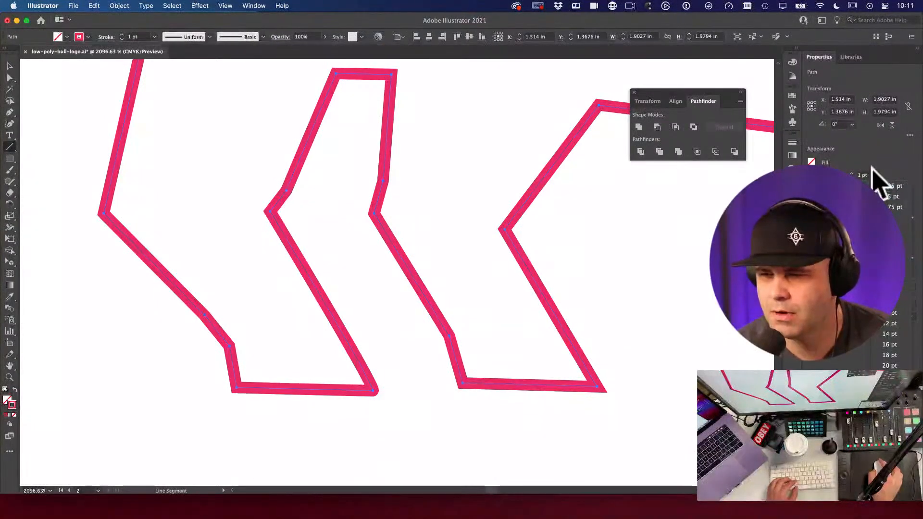
left_click(888, 186)
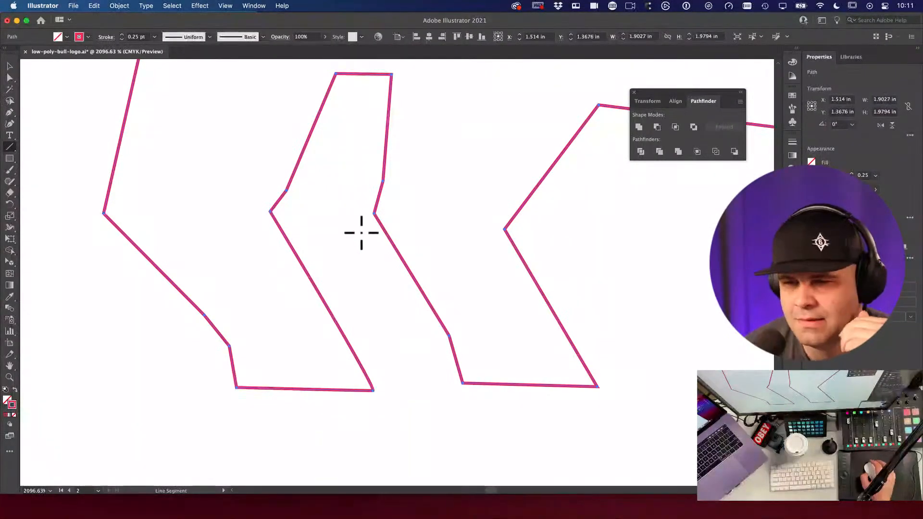
left_click(811, 175)
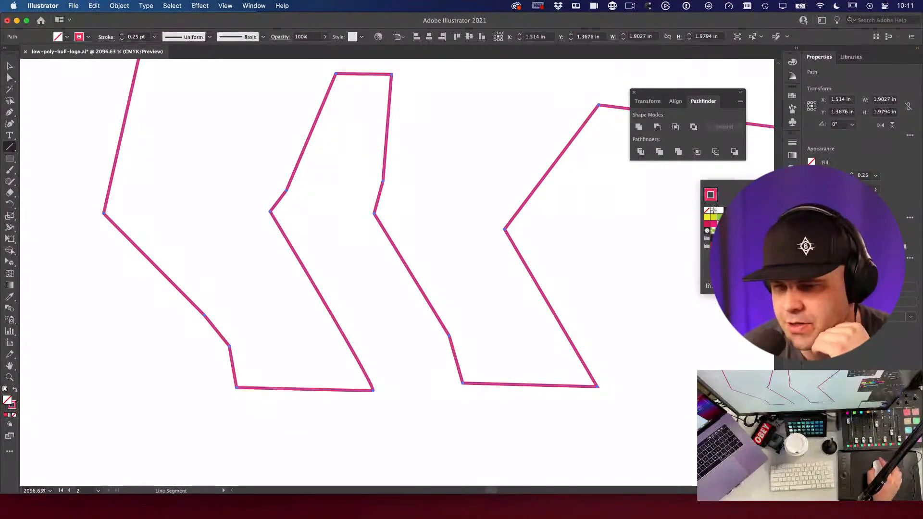
left_click(707, 217)
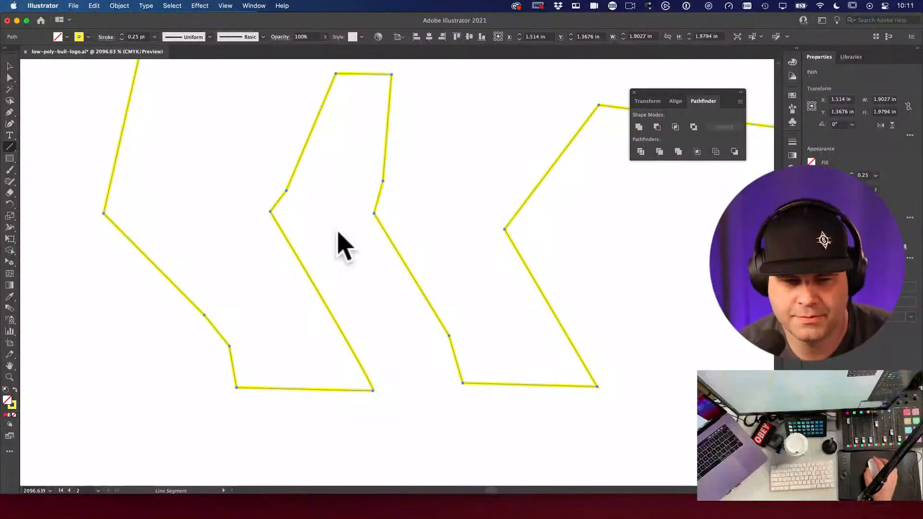
key("x")
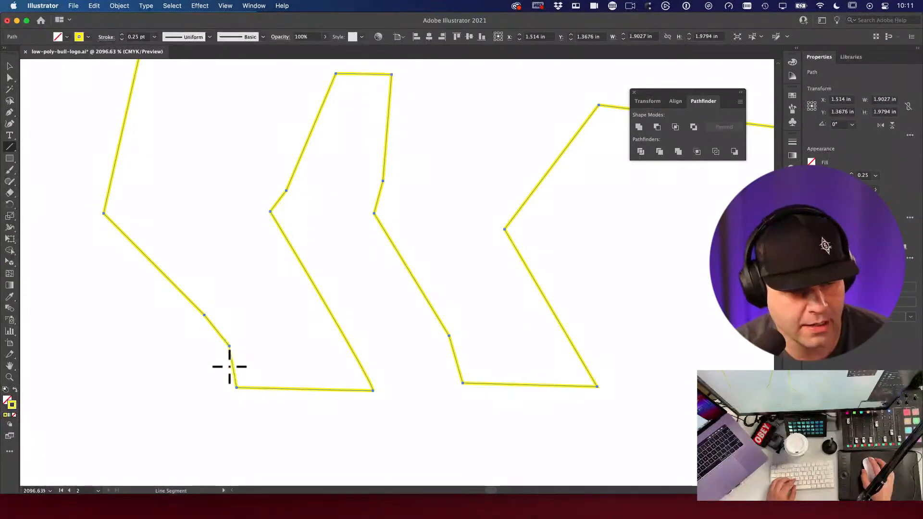
Step: Draw a horizontal line across the bottom of the front leg and inspect its end
left_click(238, 351, "super")
left_click_drag(391, 303, 458, 307)
key("space")
left_click_drag(592, 301, 288, 350)
key("space")
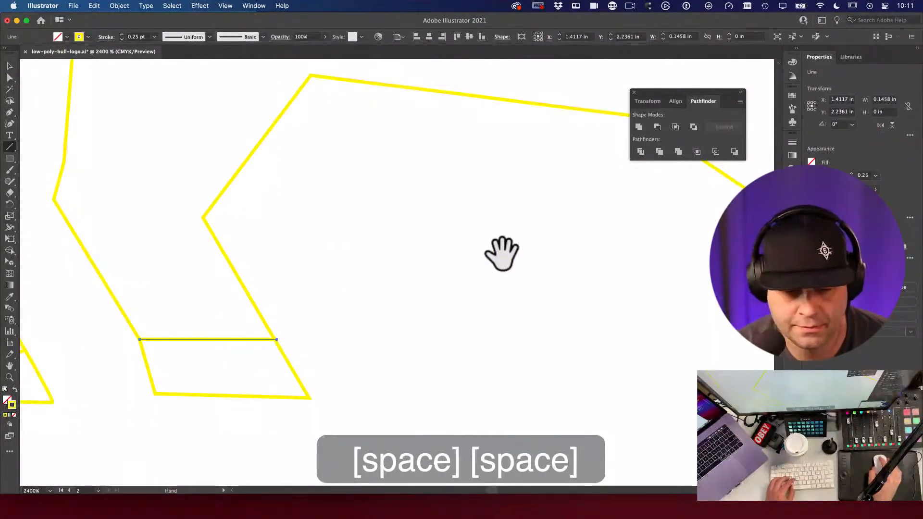
key("super+space")
left_click_drag(389, 334, 583, 427)
key("a")
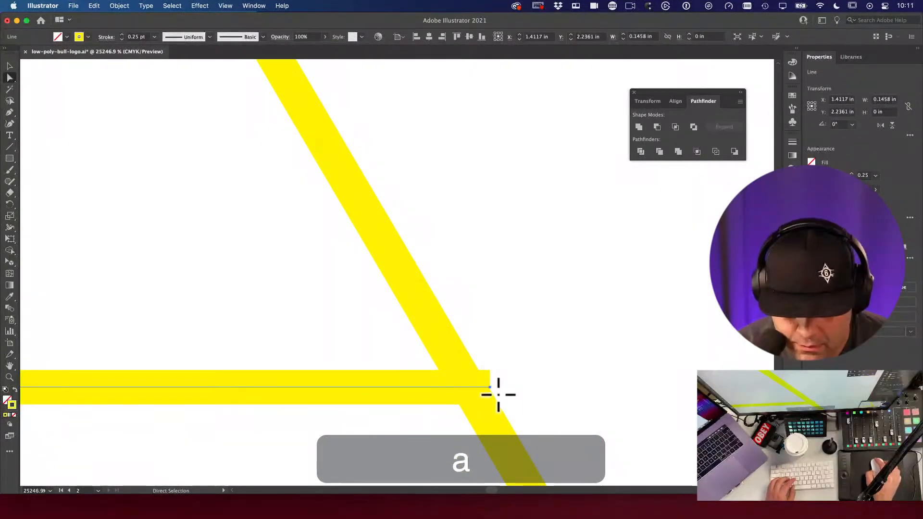
left_click(489, 386)
key("space")
left_click_drag(323, 387, 664, 232)
key("space")
key("alt+super+space")
left_click(410, 316)
Step: Draw a short facet line from the leg's inner corner
key("a")
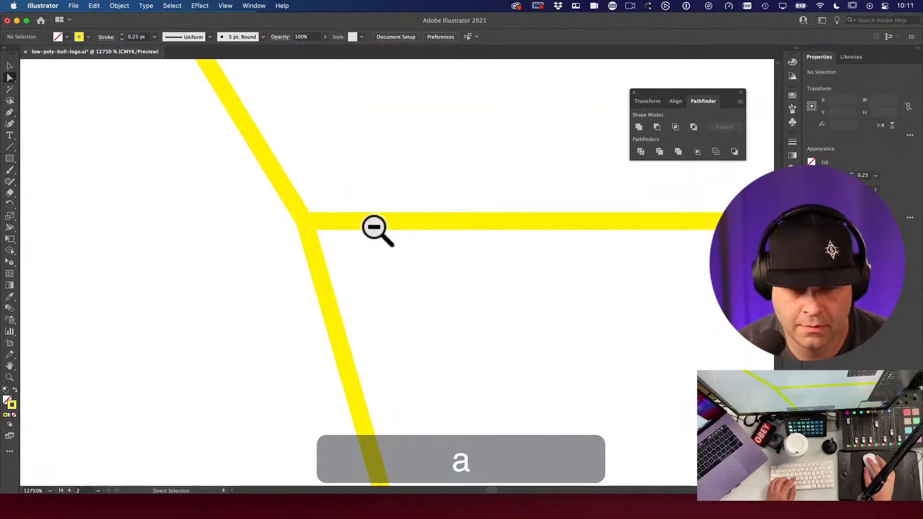
key("alt+super+space")
left_click(435, 239)
left_click(432, 237)
left_click(540, 287)
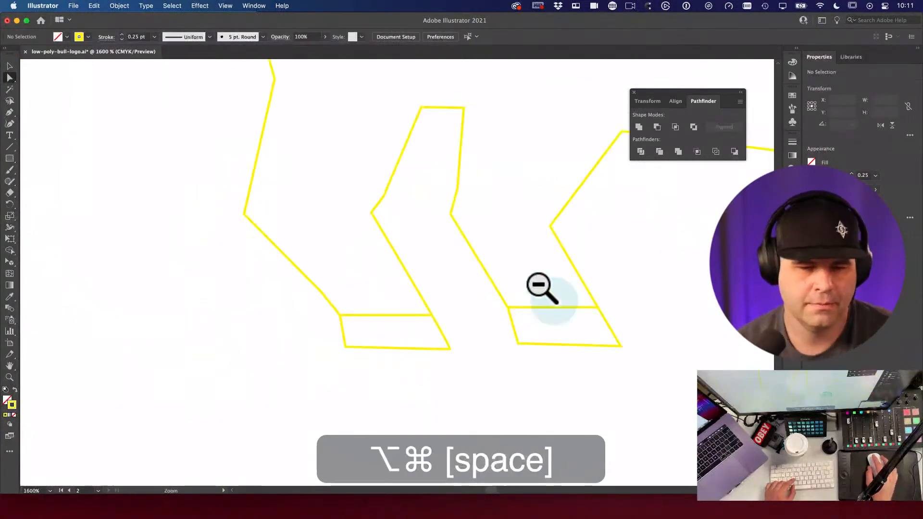
left_click(539, 283)
key("super+space")
left_click_drag(298, 257, 422, 340)
key("space")
left_click_drag(299, 274, 438, 274)
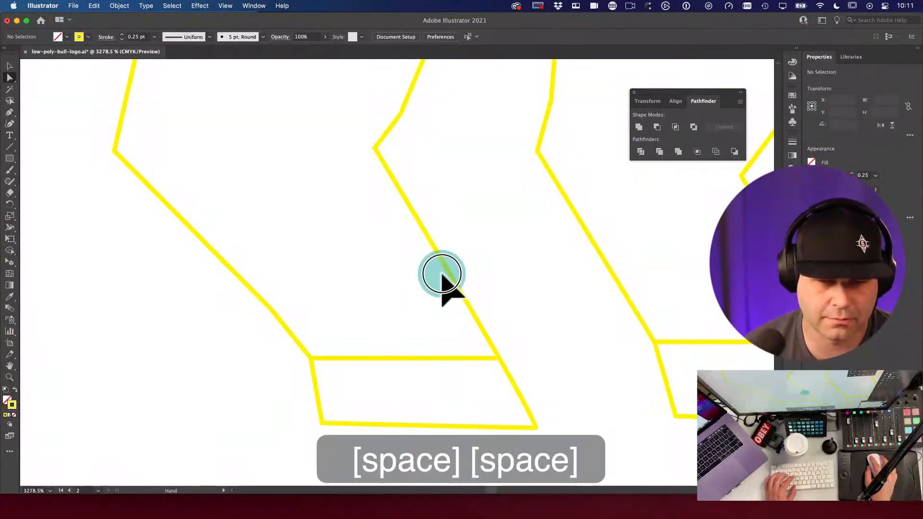
key("p")
key("backslash")
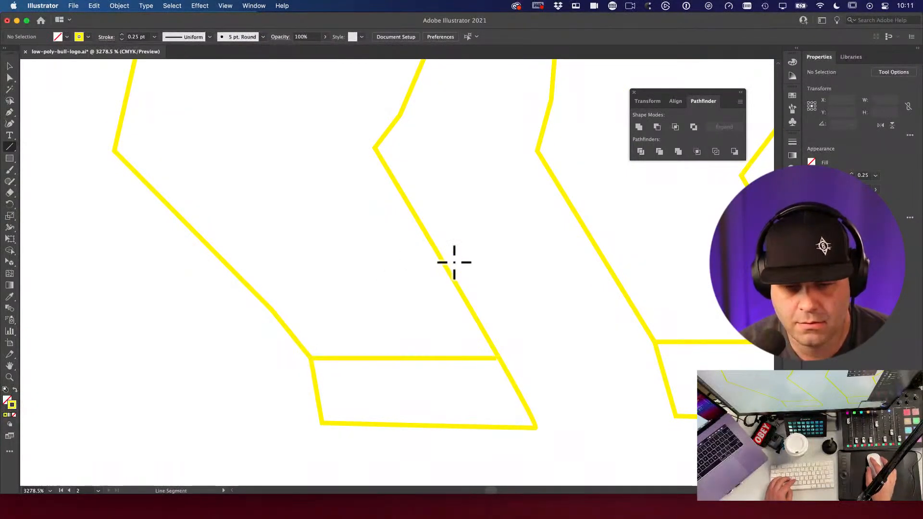
left_click_drag(376, 150, 325, 166)
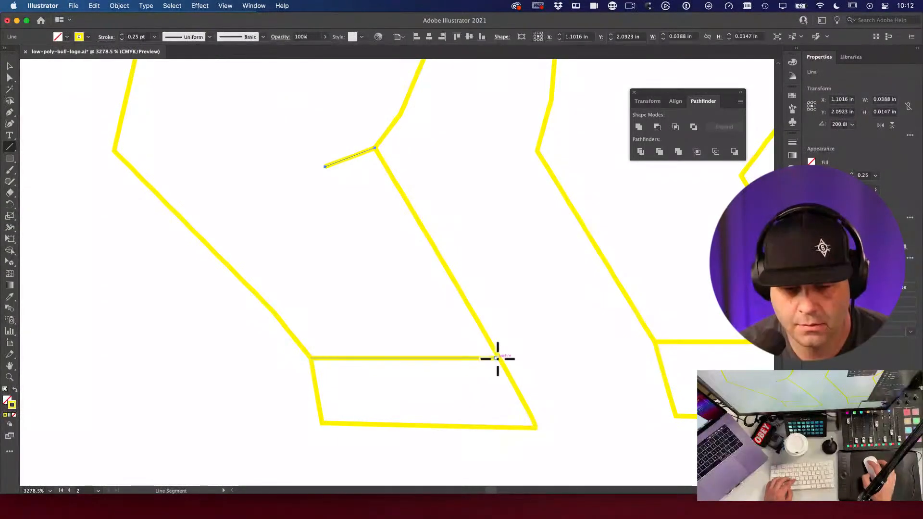
Step: Move the horizontal line's right end onto the leg's outer edge
left_click(498, 358, "super")
key("a")
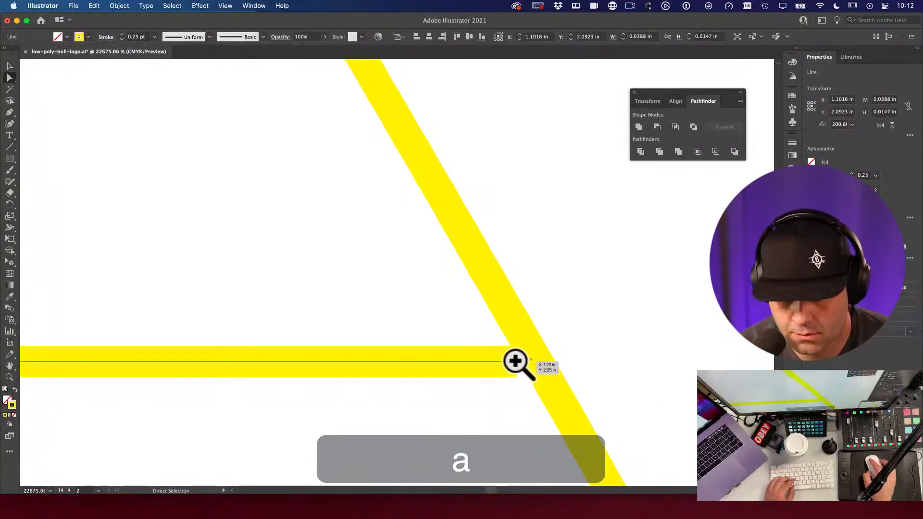
left_click_drag(518, 361, 537, 362)
key("space")
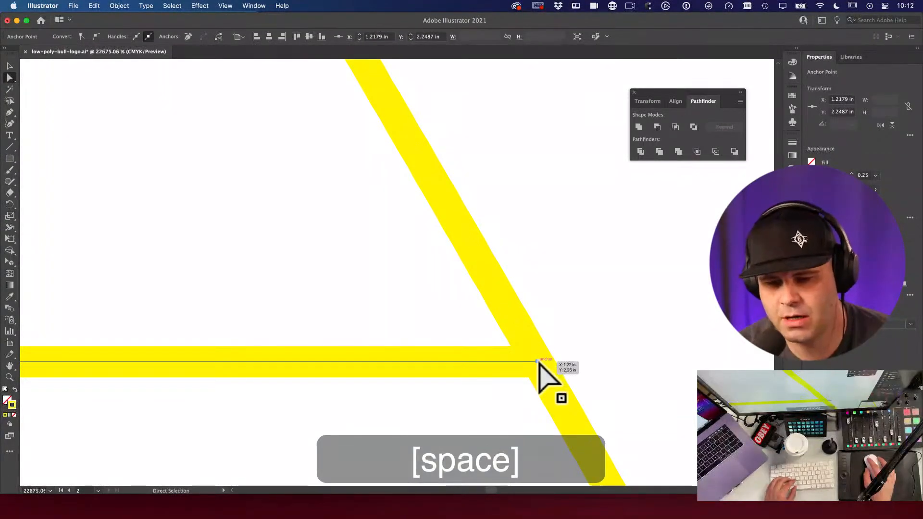
left_click_drag(534, 373, 697, 355)
key("space")
left_click_drag(282, 309, 692, 276)
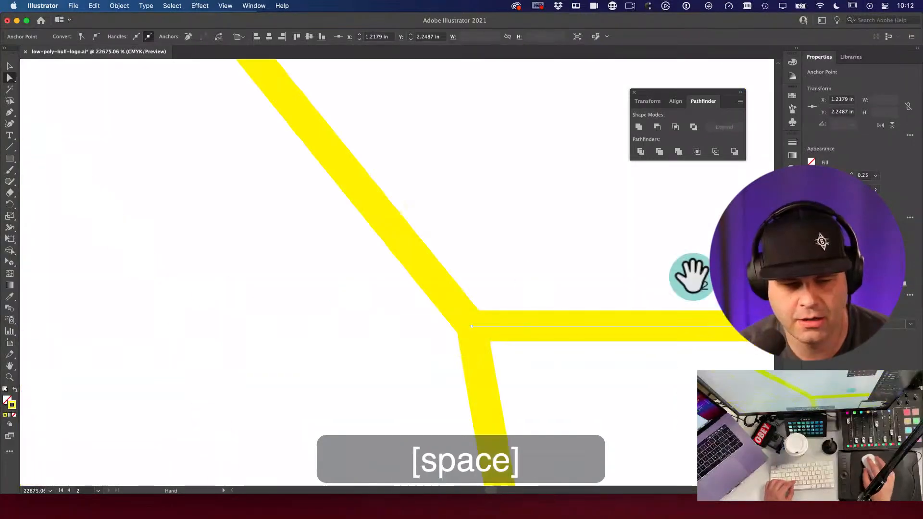
left_click_drag(459, 318, 608, 310)
key("a")
Step: Select the short facet line, then draw a facet line up-left from the bottom junction
left_click(655, 288, "alt+super")
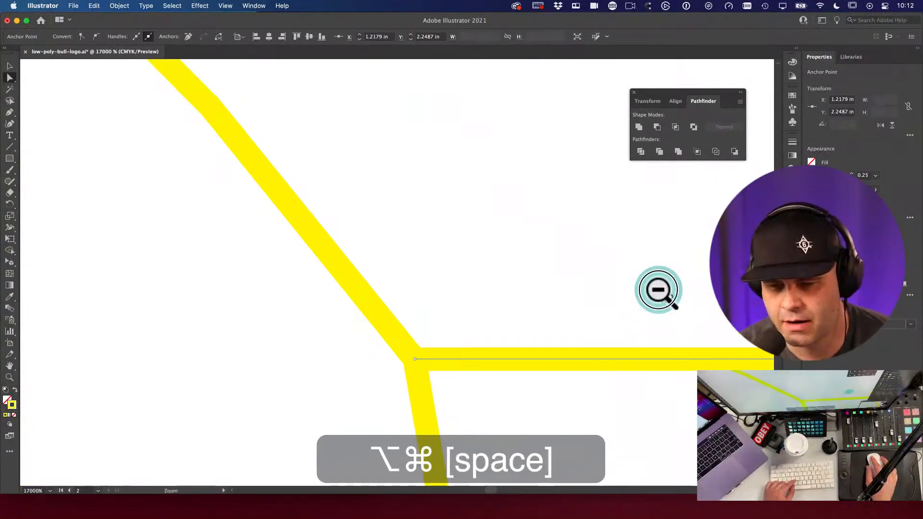
left_click(529, 284, "alt+super")
left_click(493, 279, "alt+super")
left_click(514, 274, "alt+super")
key("space")
left_click_drag(413, 163, 439, 200)
key("a")
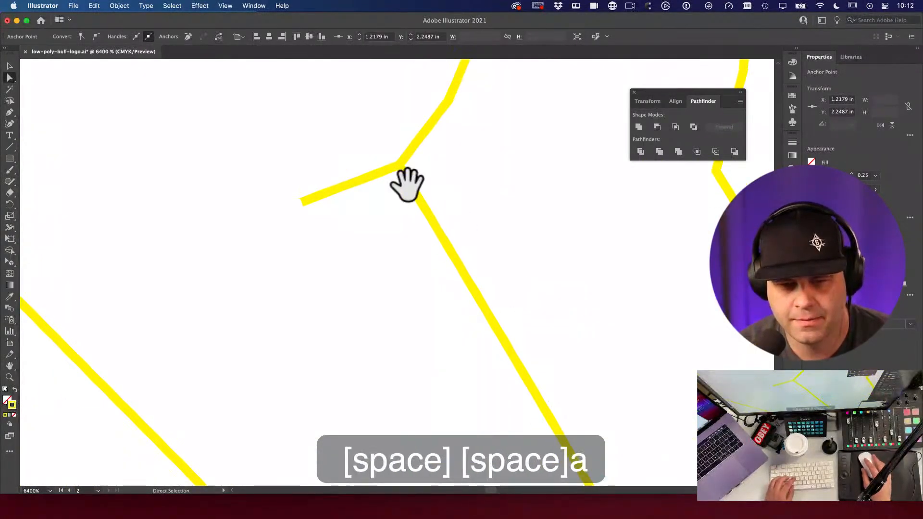
left_click(392, 169)
left_click(422, 309, "alt+super")
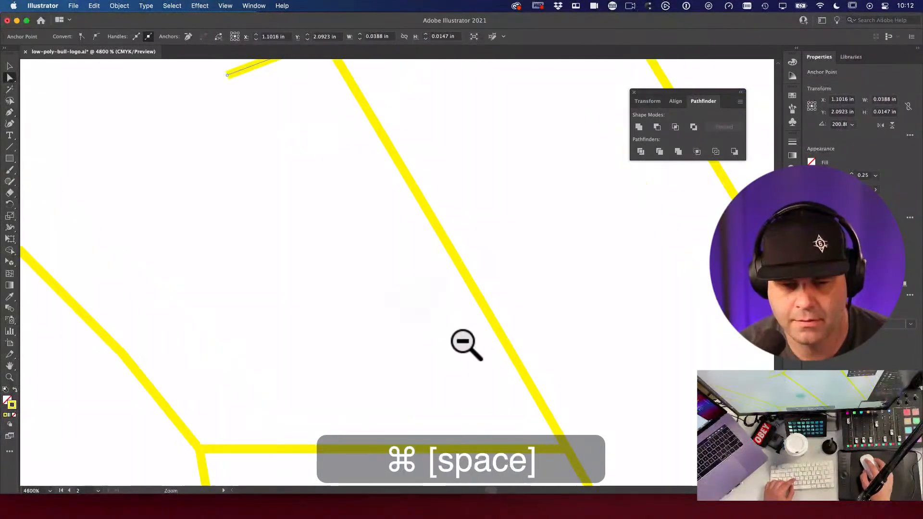
key("backslash")
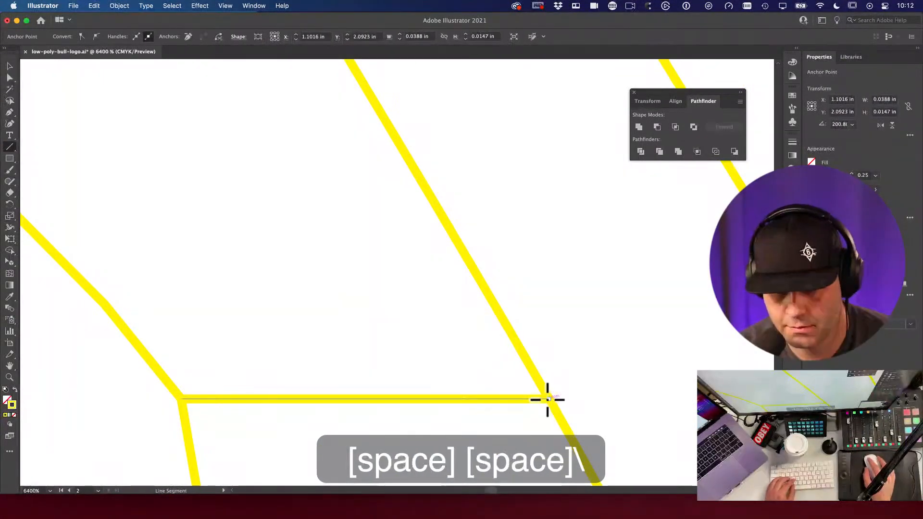
mouse_move(548, 398)
left_mouse_down()
mouse_move(380, 320)
mouse_move(519, 371)
left_mouse_up()
Step: Draw lines joining the hoof's vertices, including its lower junction and left vertex, into triangles
key("space")
left_click(420, 320, "alt+super")
left_click(505, 367, "alt+super")
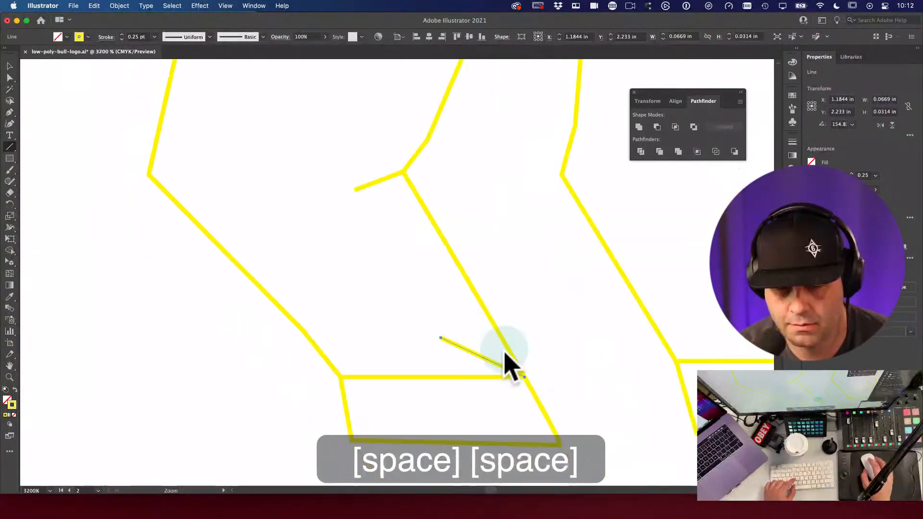
mouse_move(354, 190)
left_mouse_down()
mouse_move(457, 340)
mouse_move(441, 336)
mouse_move(342, 377)
mouse_move(451, 362)
mouse_move(533, 292)
mouse_move(508, 284)
mouse_move(324, 282)
mouse_move(303, 269)
mouse_move(442, 412)
mouse_move(583, 423)
mouse_move(595, 436)
left_mouse_up()
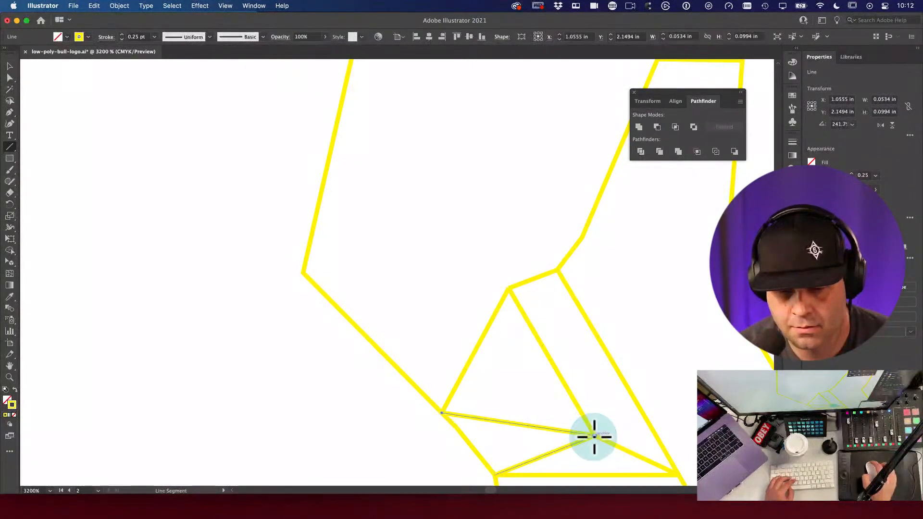
left_click_drag(510, 290, 442, 412)
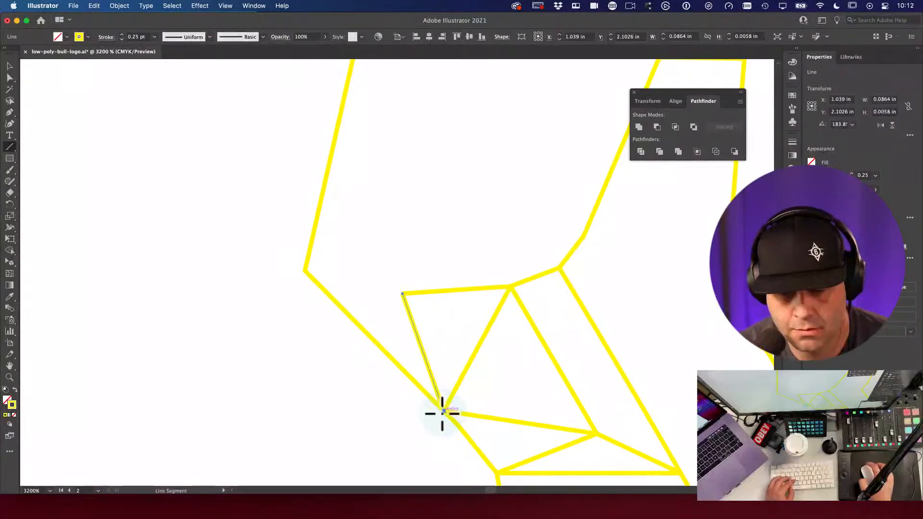
left_click_drag(402, 295, 304, 271)
left_click(406, 293, "alt+super")
left_click(449, 295, "alt+super")
left_click_drag(414, 330, 451, 368)
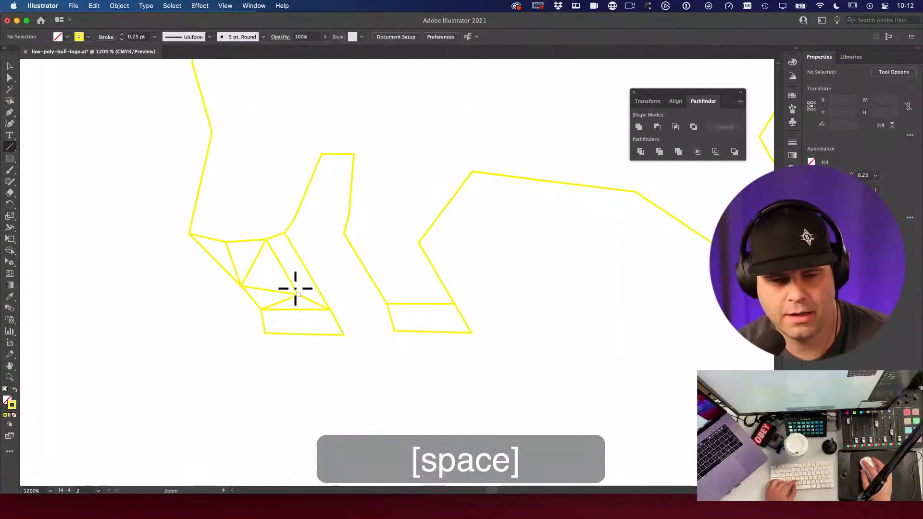
Step: Draw lines across the second front leg, from its vertex over the hoof and between diagonal vertices
left_click_drag(383, 258, 447, 262)
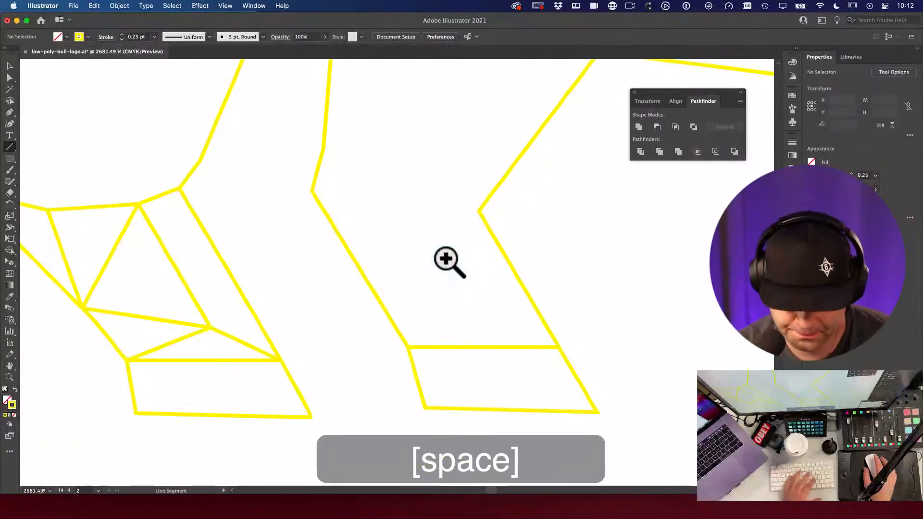
left_click_drag(311, 190, 408, 347)
key("space")
left_click_drag(373, 288, 423, 299)
key("a")
key("space")
key("backslash")
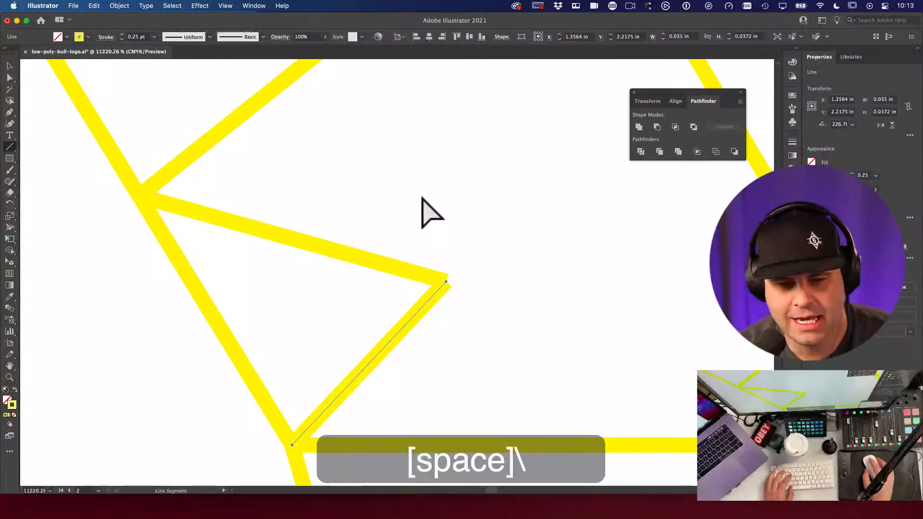
key("space")
left_click_drag(422, 210, 391, 210)
left_click_drag(133, 279, 438, 365)
key("space")
left_click(486, 338, "alt+super")
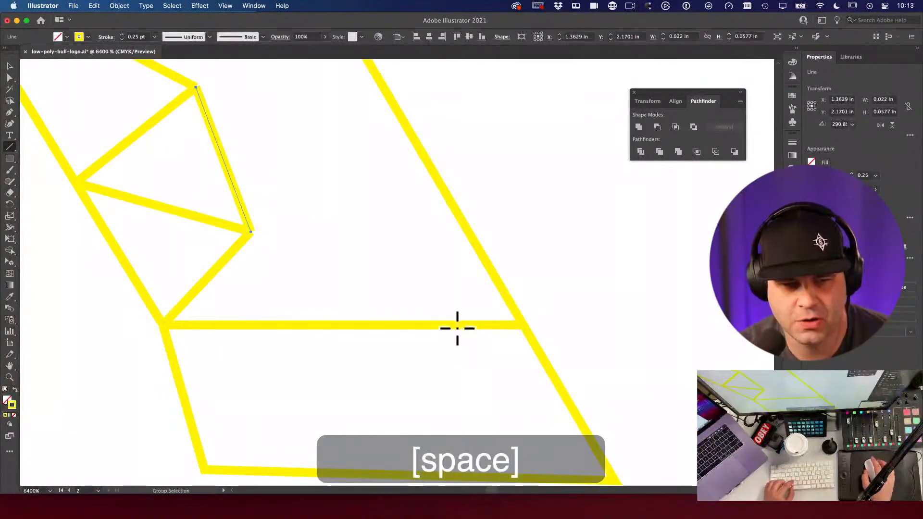
Step: Add more connecting lines linking the leg's inner, upper and lower vertices into triangles
left_click_drag(250, 232, 526, 325)
key("space")
left_click_drag(373, 257, 408, 332)
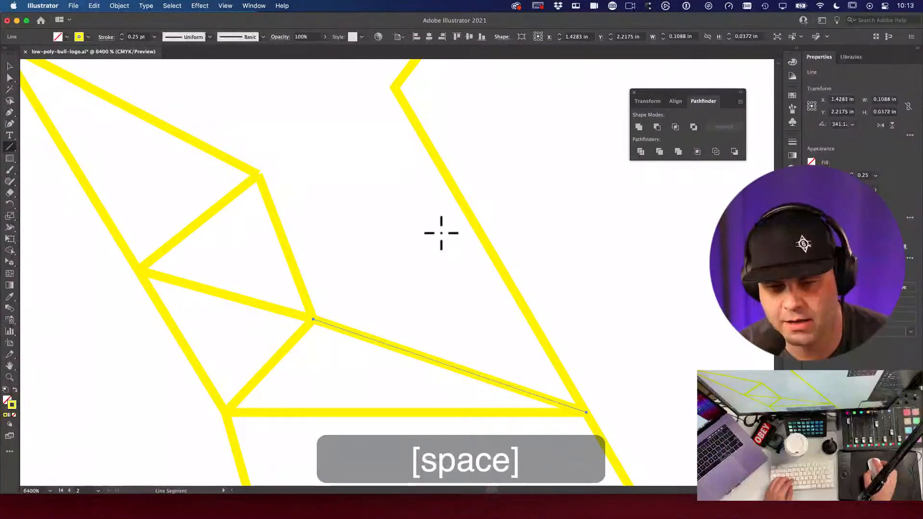
left_click_drag(457, 195, 313, 319)
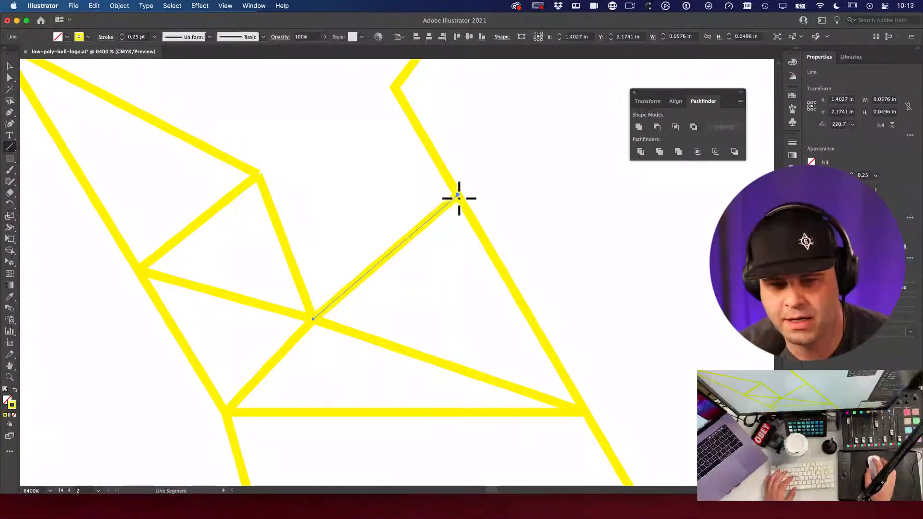
left_click_drag(458, 195, 259, 181)
key("space")
left_click_drag(385, 116, 497, 223)
mouse_move(509, 200)
left_mouse_down()
mouse_move(366, 274)
mouse_move(360, 289)
mouse_move(371, 282)
mouse_move(429, 310)
left_mouse_up()
left_click_drag(561, 249, 372, 224)
left_click_drag(372, 224, 423, 335)
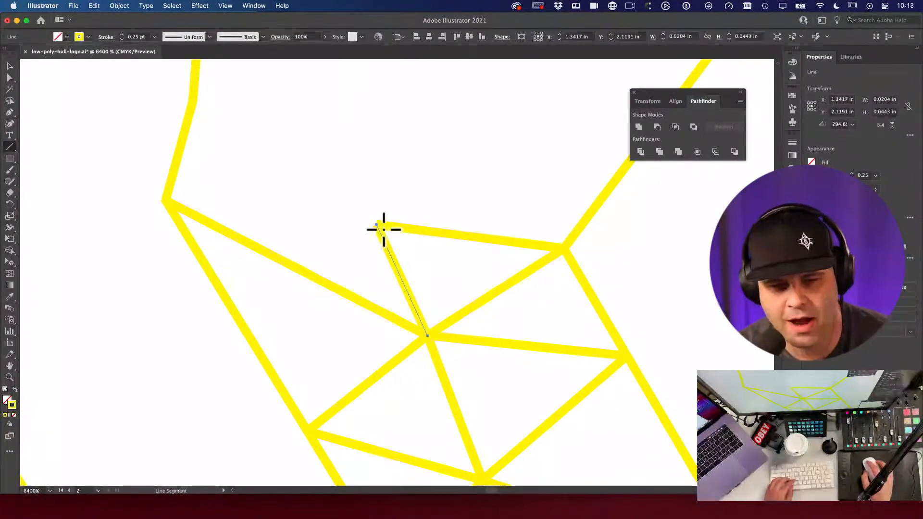
left_click_drag(378, 225, 167, 200)
Step: Snap the loose line end onto the leg outline, then zoom out to the whole bull
key("space")
left_click(449, 175, "alt+super")
left_click(450, 175, "alt+super")
left_click_drag(449, 175, 372, 223)
key("space")
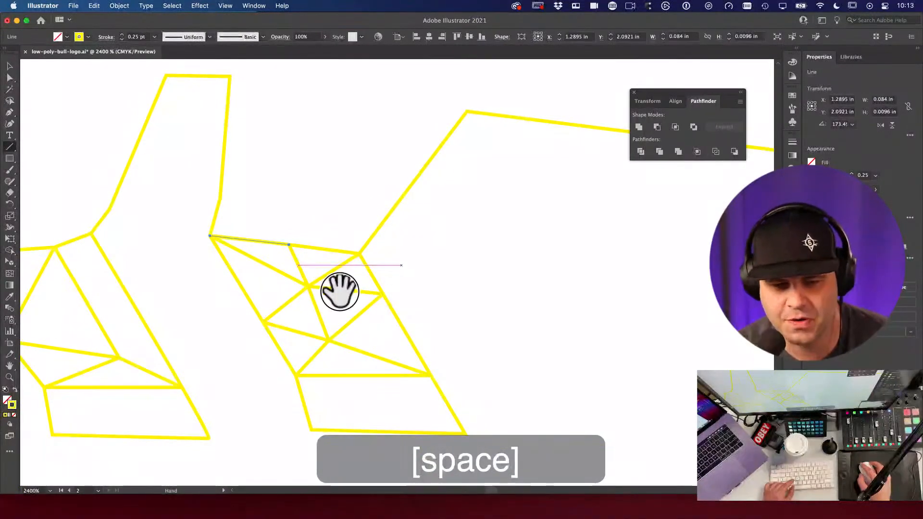
key("space")
left_click_drag(339, 291, 405, 309)
left_click(506, 360, "super")
left_click(367, 230, "super")
key("a")
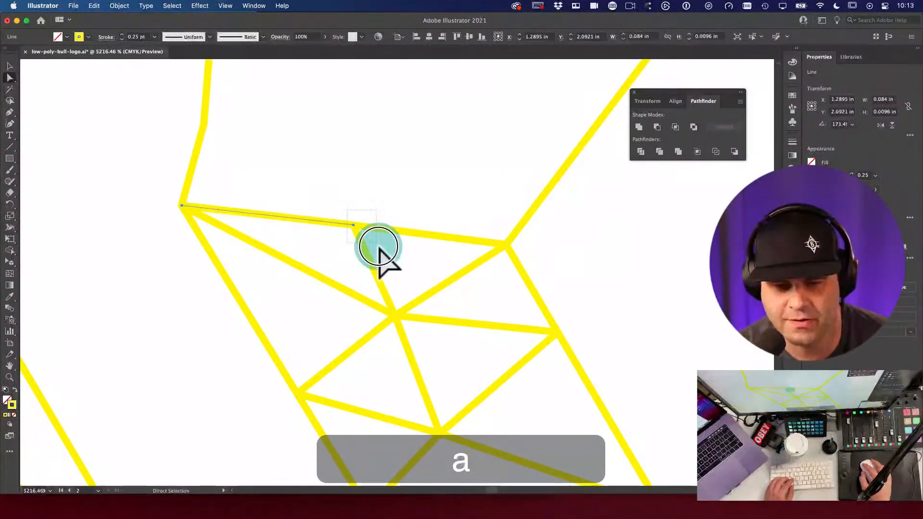
left_click_drag(347, 210, 379, 247)
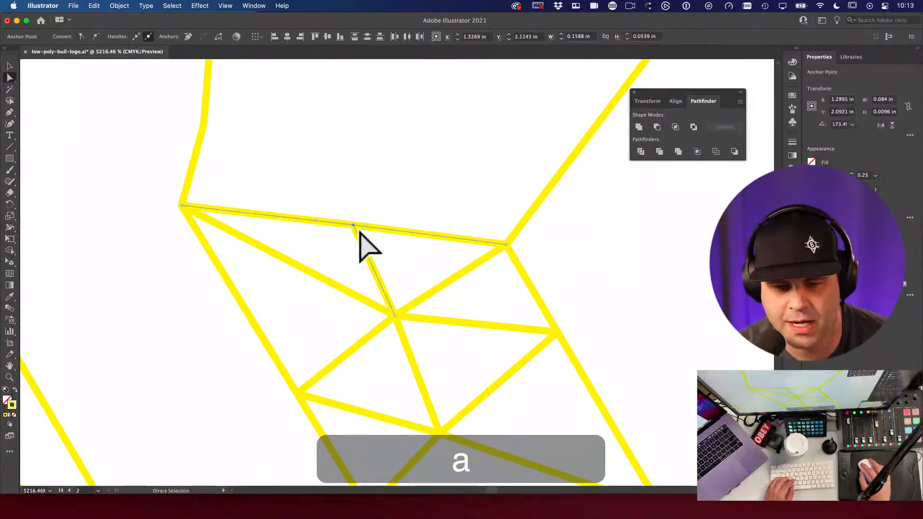
left_click(350, 205)
left_click(355, 201, "alt+super")
left_click(356, 199, "alt+super")
left_click(356, 199, "alt+super")
left_click(359, 200, "alt+super")
left_click(361, 202, "alt+super")
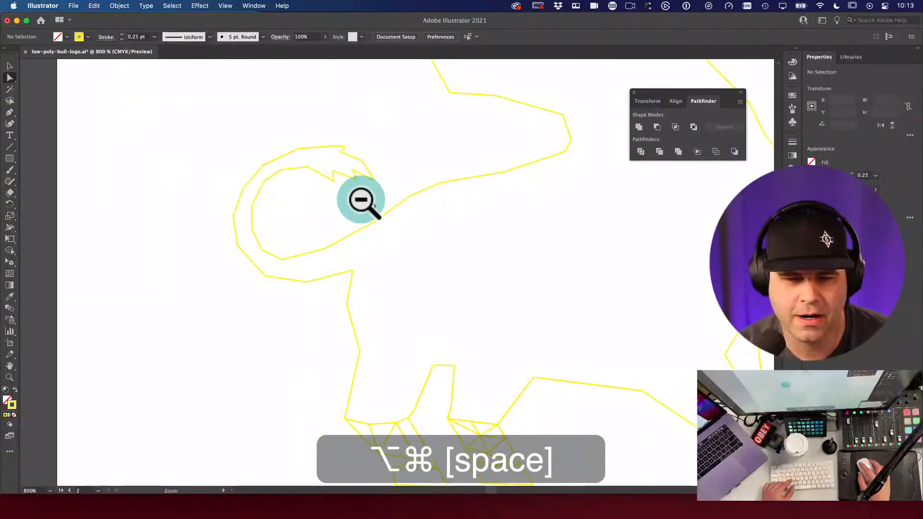
left_click(362, 202, "alt+super")
left_click(363, 201, "alt+super")
left_click(364, 201, "alt+super")
left_click_drag(455, 293, 417, 299)
left_click(380, 229, "alt+super")
left_click_drag(379, 229, 426, 295)
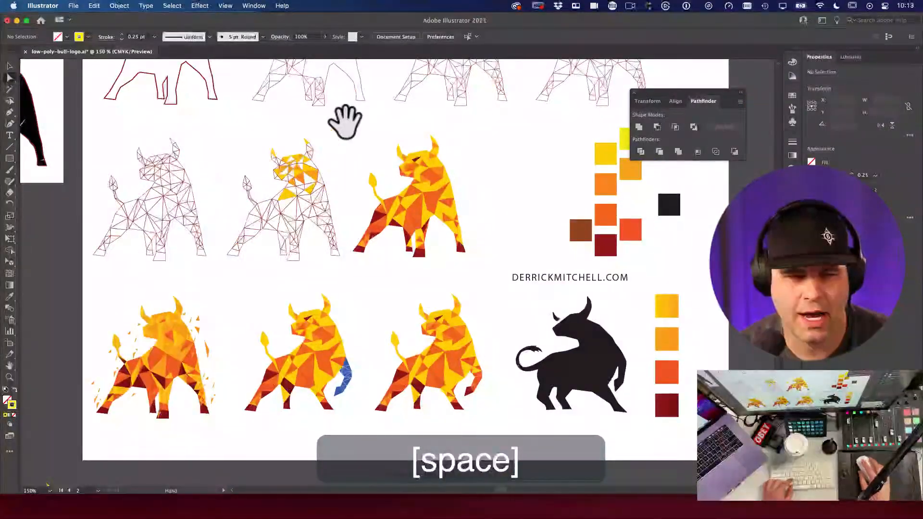
left_click_drag(321, 134, 259, 206)
left_click(412, 292, "super")
left_click_drag(269, 137, 256, 202)
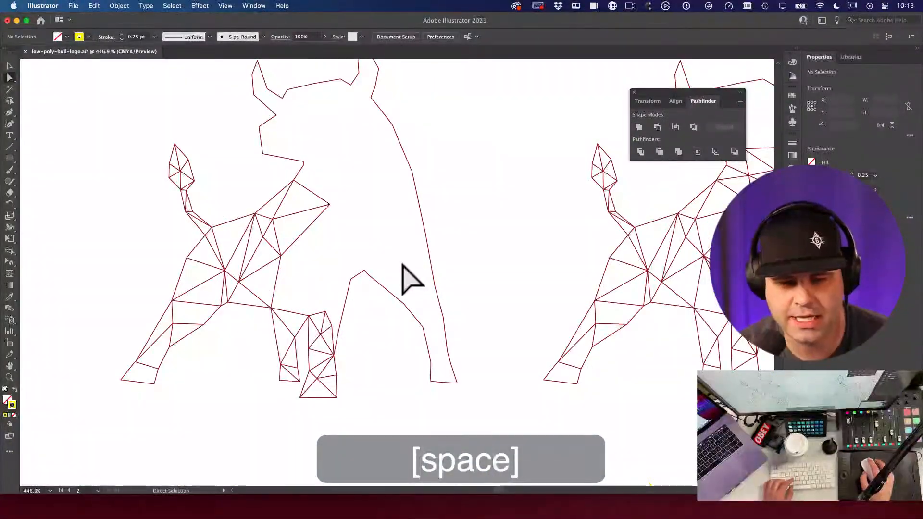
left_click_drag(125, 223, 229, 254)
left_click_drag(508, 283, 487, 279)
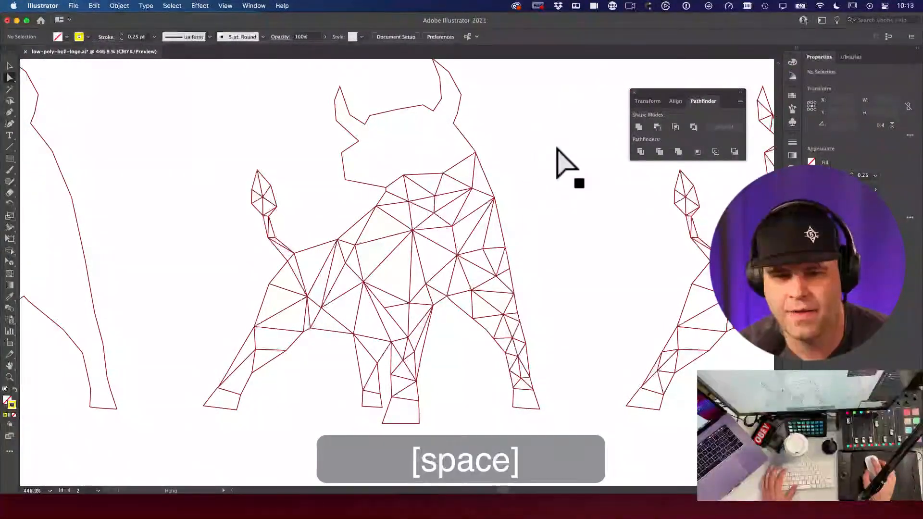
left_click_drag(509, 151, 326, 151)
left_click_drag(572, 150, 336, 165)
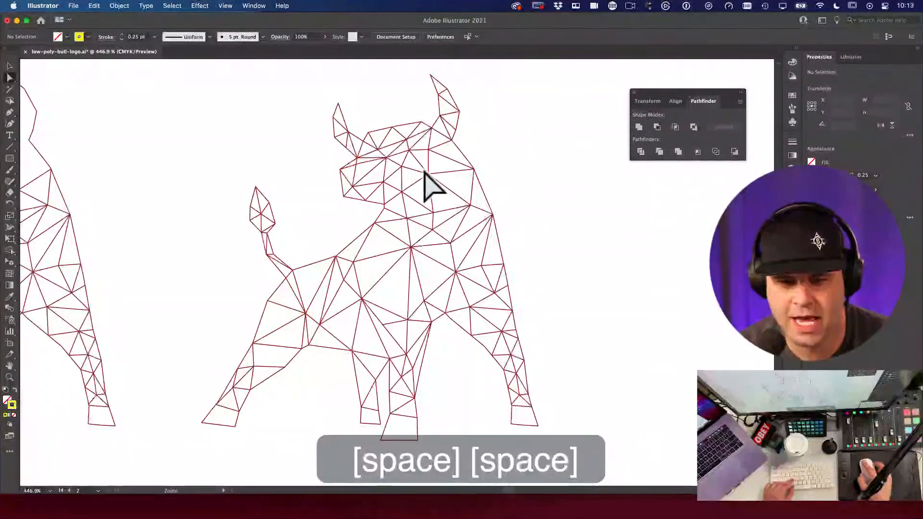
left_click(423, 171, "alt+super")
left_click_drag(423, 170, 550, 188)
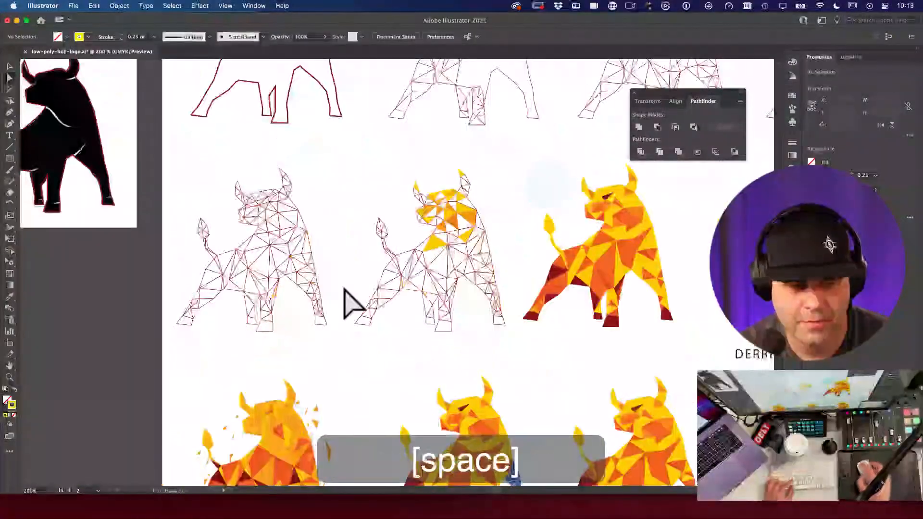
left_click(269, 284, "super")
left_click_drag(470, 182, 222, 234)
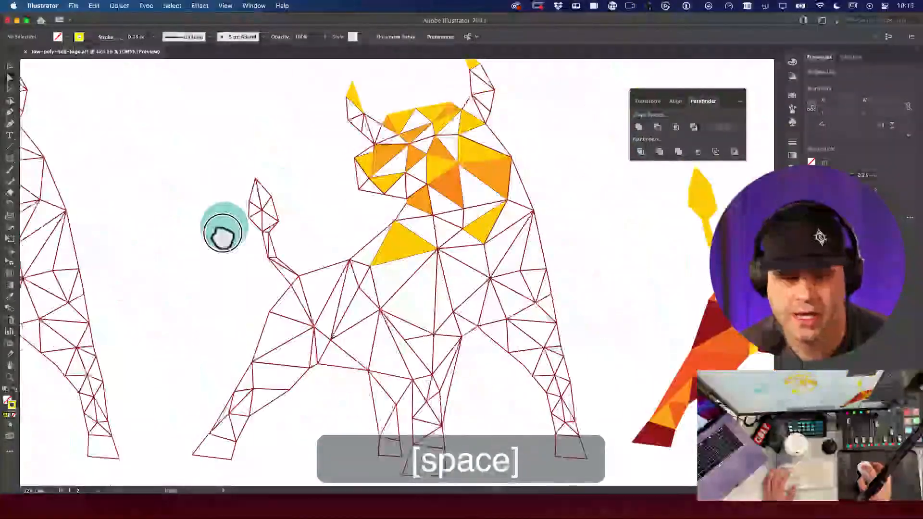
left_click_drag(362, 144, 353, 172)
key("space")
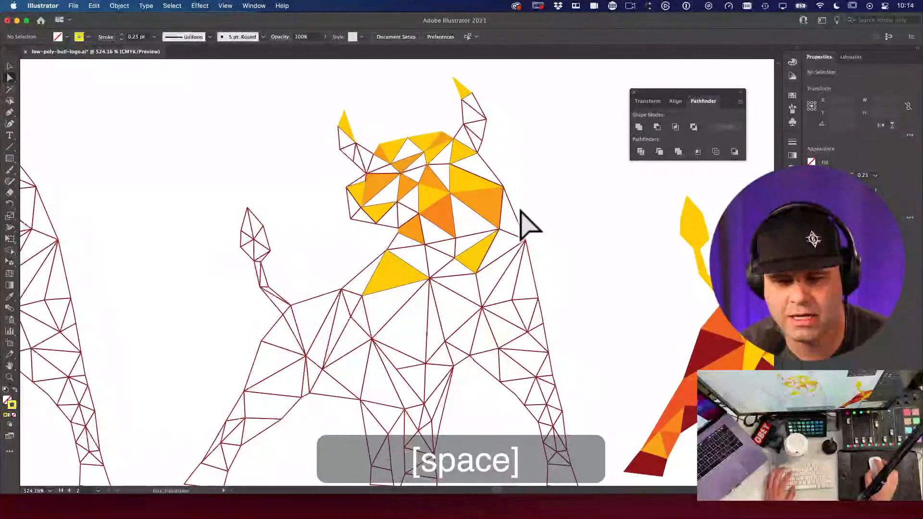
left_click_drag(500, 242, 189, 255)
left_click_drag(457, 258, 390, 266)
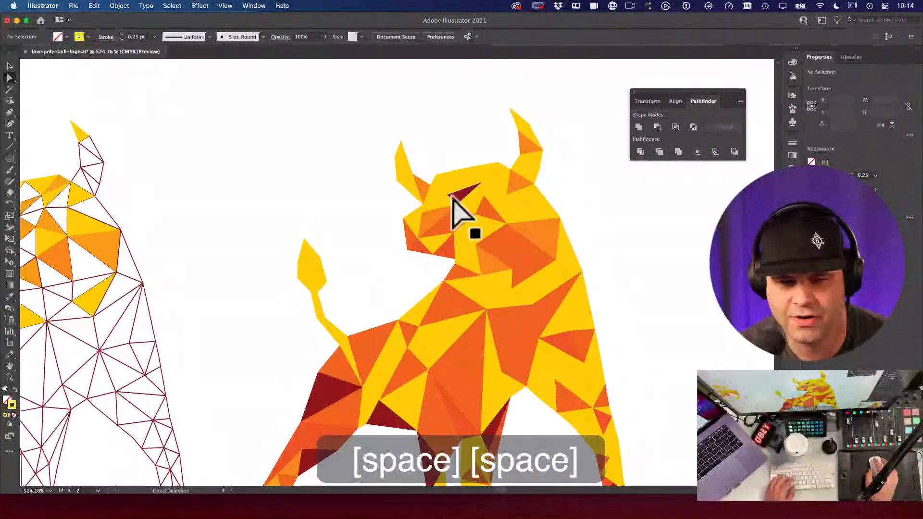
left_click(496, 273, "alt+super")
left_click(497, 274, "alt+super")
left_click(390, 290, "alt+super")
left_click_drag(458, 257, 621, 305)
key("v")
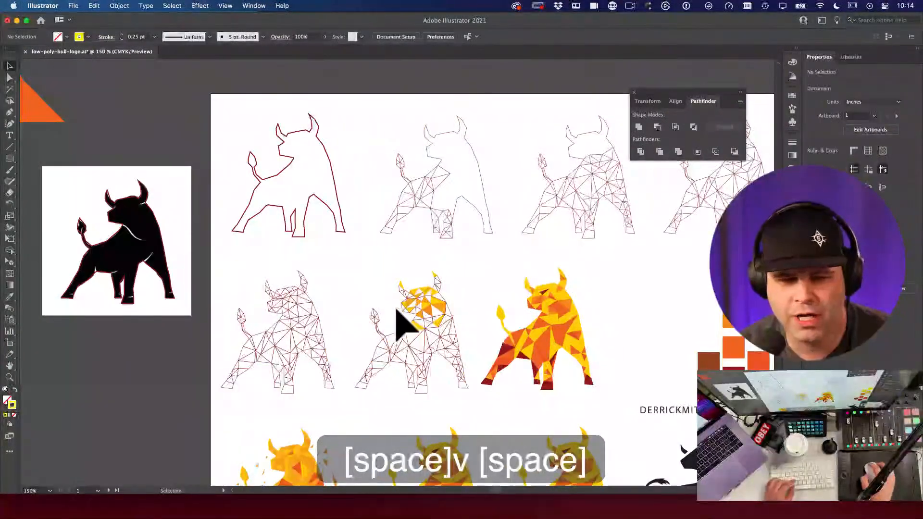
left_click_drag(561, 329, 532, 253)
key("v")
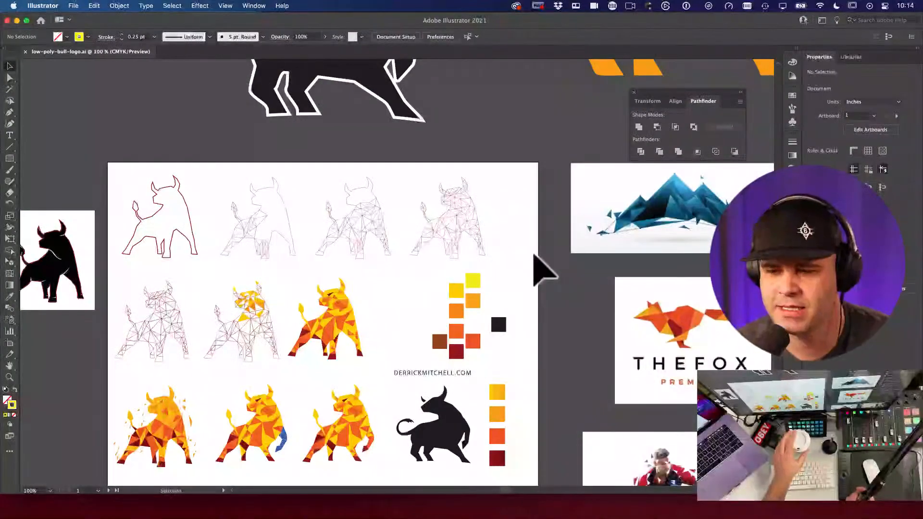
left_click_drag(423, 389, 485, 201)
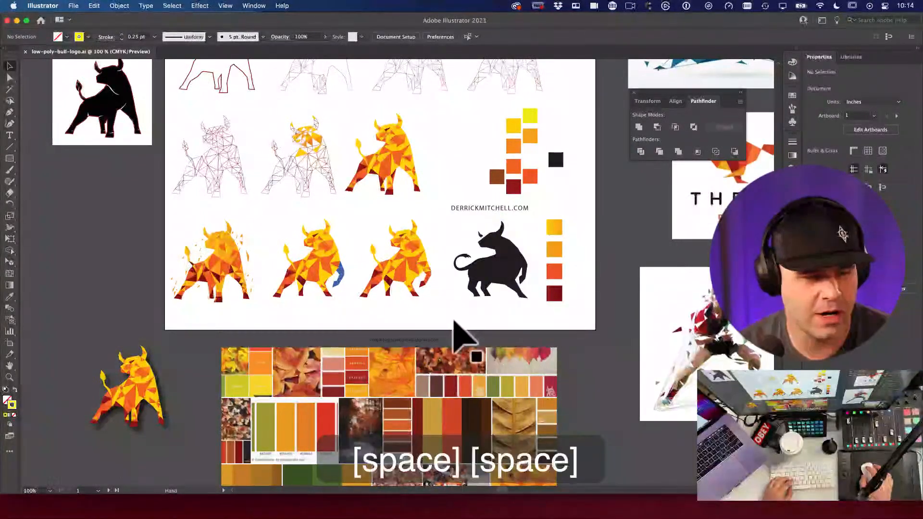
left_click_drag(445, 319, 461, 264)
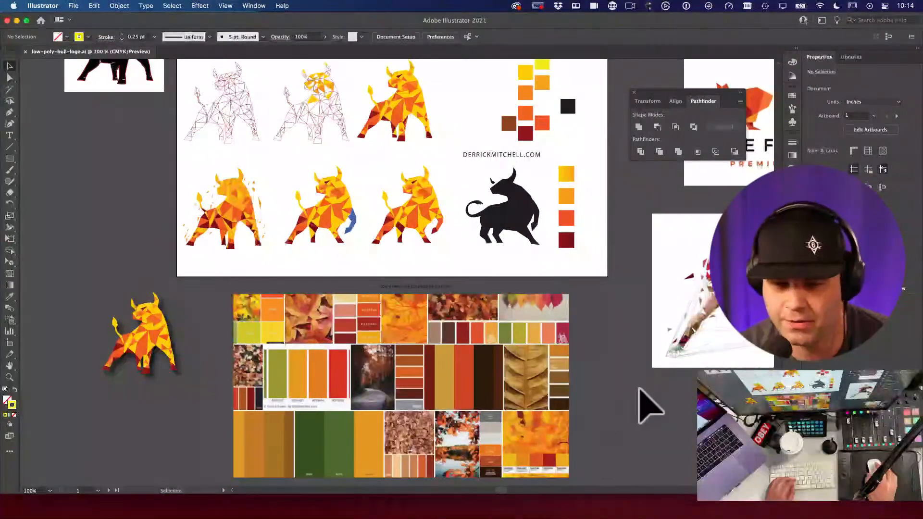
left_click_drag(226, 320, 377, 261)
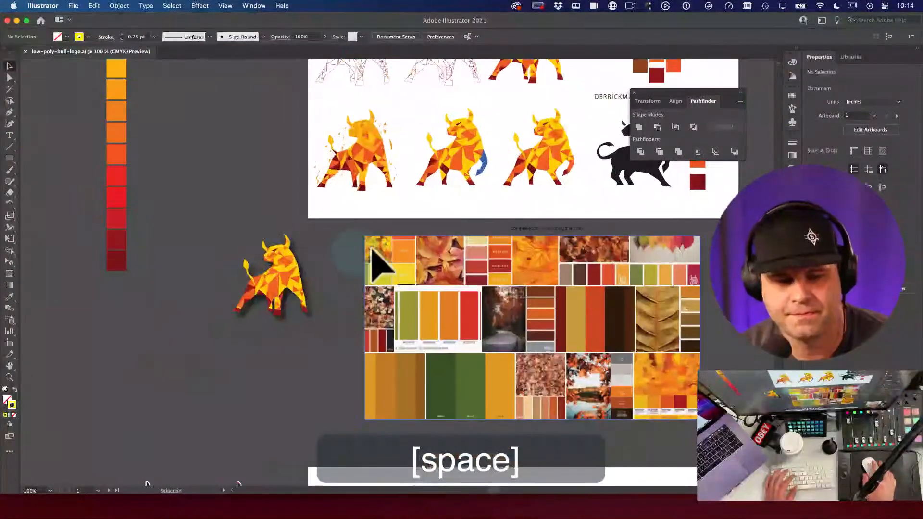
left_click_drag(552, 328, 449, 378)
left_click_drag(546, 351, 553, 175)
left_click_drag(304, 207, 546, 323)
left_click_drag(391, 210, 480, 336)
left_click(482, 330, "alt+super")
left_click(482, 329, "alt+super")
left_click_drag(354, 279, 682, 287)
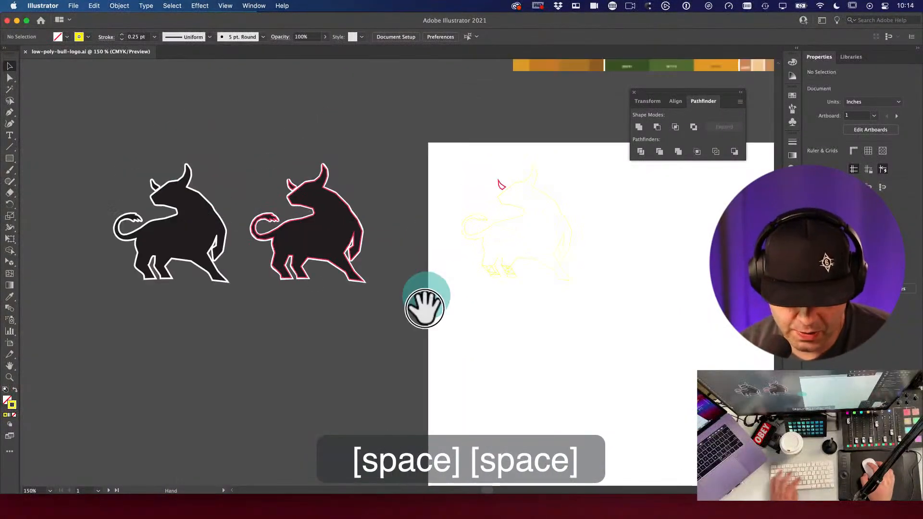
Step: Draw a circle beside the URL text on the low-poly bull sheet
left_click_drag(422, 304, 427, 315)
key("l")
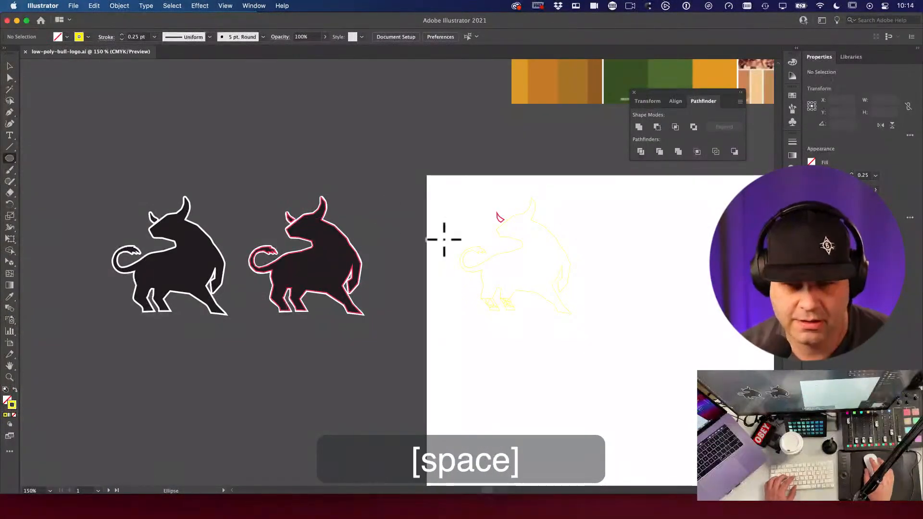
left_click(530, 203, "alt+super")
left_click(530, 203, "alt+super")
left_click_drag(531, 200, 587, 282)
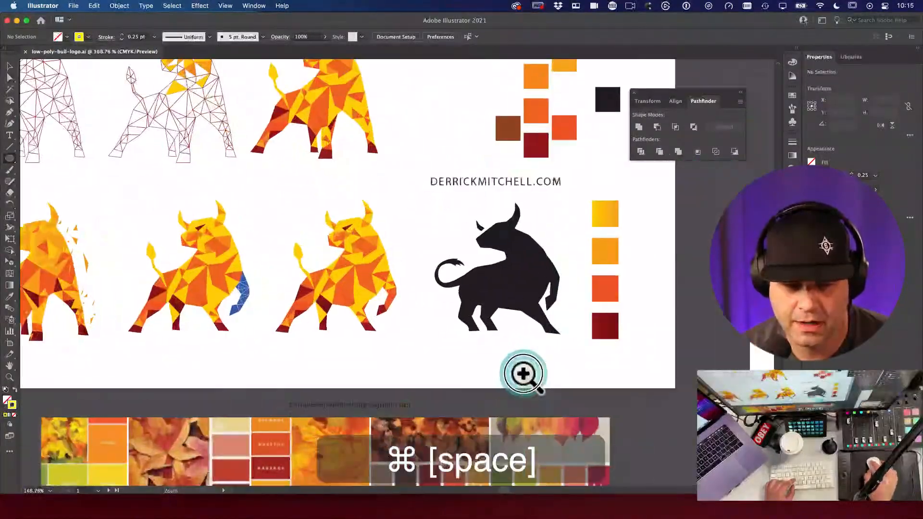
left_click_drag(442, 276, 436, 309)
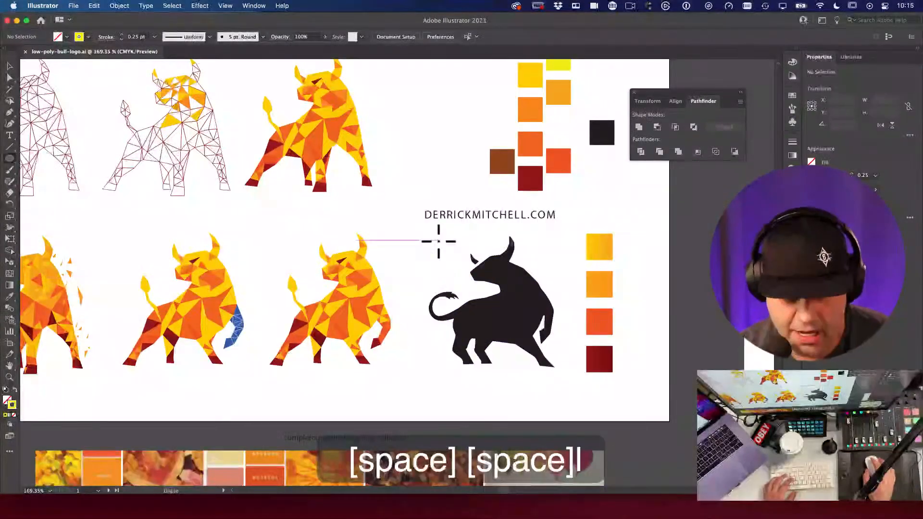
left_click_drag(388, 206, 469, 258)
Step: Move the URL text to the right and the circle up
key("v")
mouse_move(455, 173)
left_mouse_down()
mouse_move(447, 202)
mouse_move(457, 140)
left_mouse_up()
key("super+z")
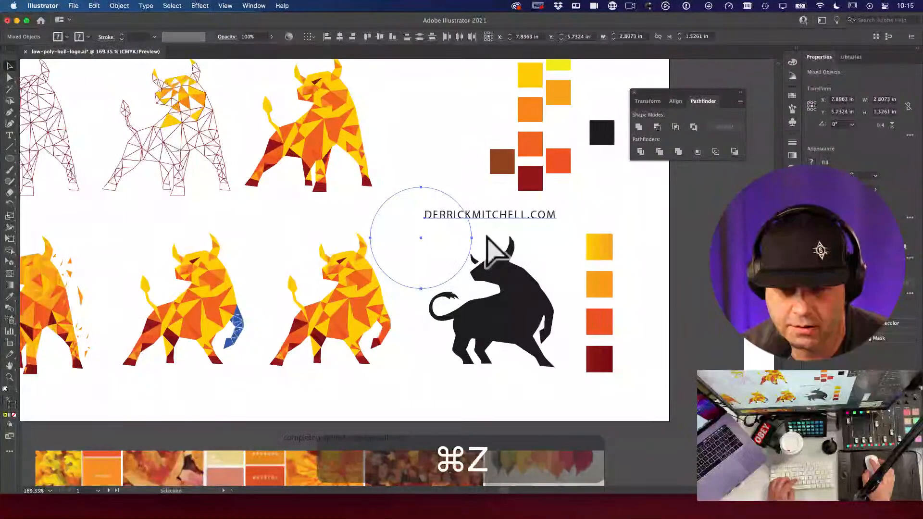
left_click_drag(502, 231, 587, 233)
left_click(470, 231)
left_click_drag(469, 231, 473, 203)
Step: Make the circle a yellow fill and shrink it
key("x")
key("e")
mouse_move(471, 158)
left_mouse_down()
mouse_move(457, 187)
mouse_move(459, 159)
left_mouse_up()
key("v")
left_click(457, 240)
Step: Paint a yellow Blob Brush arrow pointing down at a coloured low-poly bull
key("b")
key("x")
mouse_move(416, 193)
left_mouse_down()
mouse_move(404, 236)
mouse_move(413, 240)
left_mouse_up()
key("v")
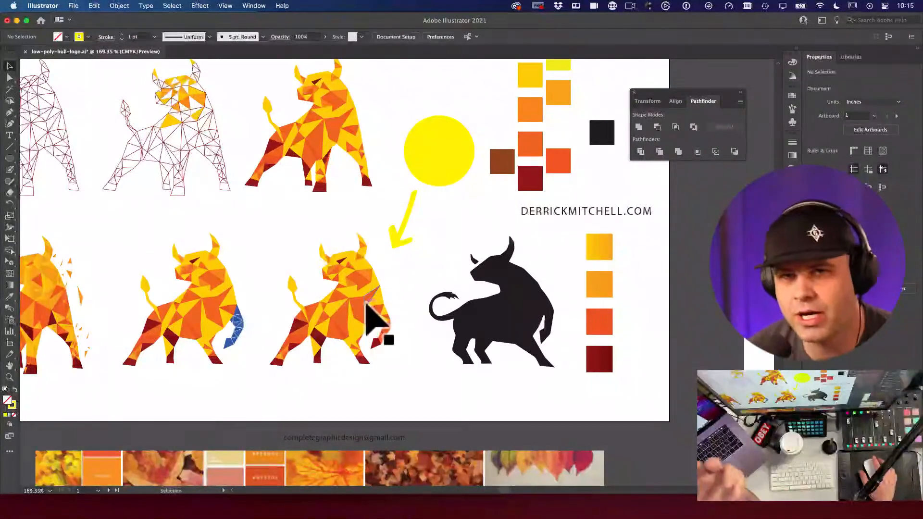
Step: Bring the traced yellow-outline bull artboard into view and zoom toward the head
left_click(435, 310)
key("space")
left_click_drag(407, 346, 500, 96)
left_click_drag(471, 385, 471, 241)
left_click_drag(320, 400, 547, 167)
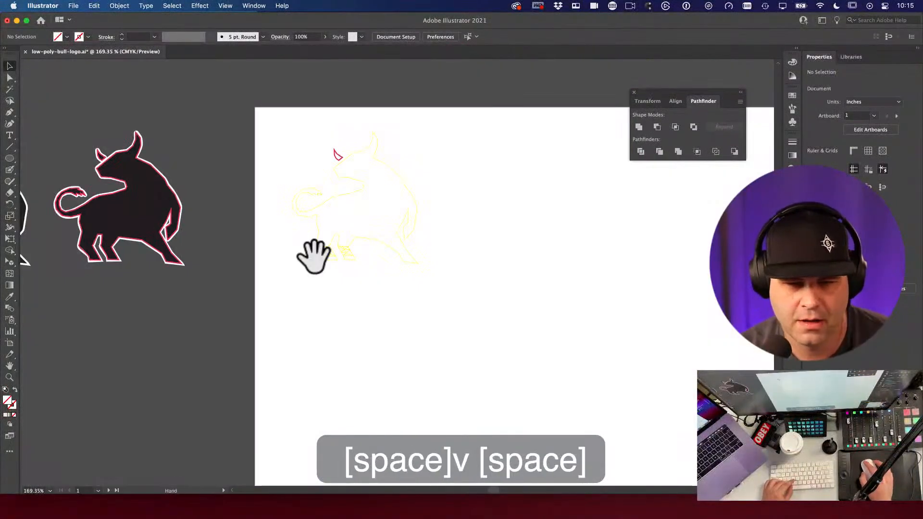
left_click(457, 301, "super")
key("v")
left_click(471, 353)
key("space")
scroll(471, 356, "up", 5)
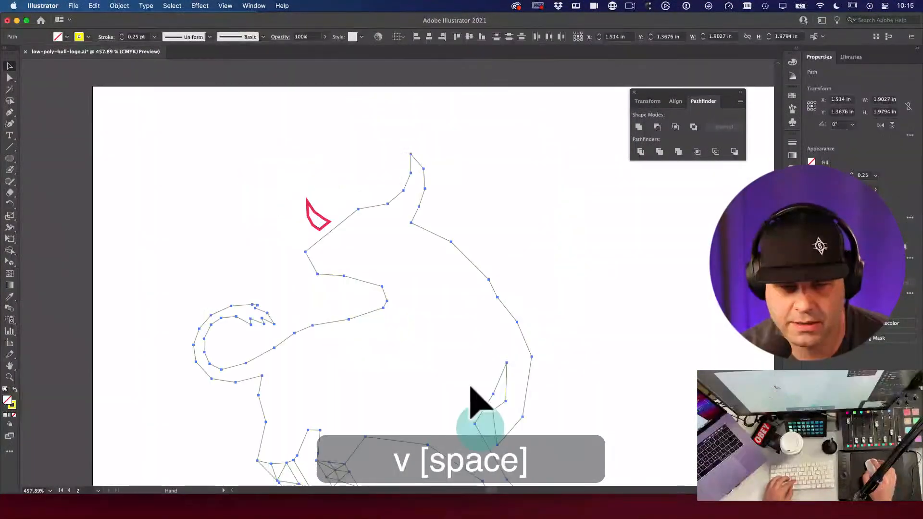
Step: Set the red horn path's stroke weight to 0.25 pt, then select the bull outline
left_click(332, 250)
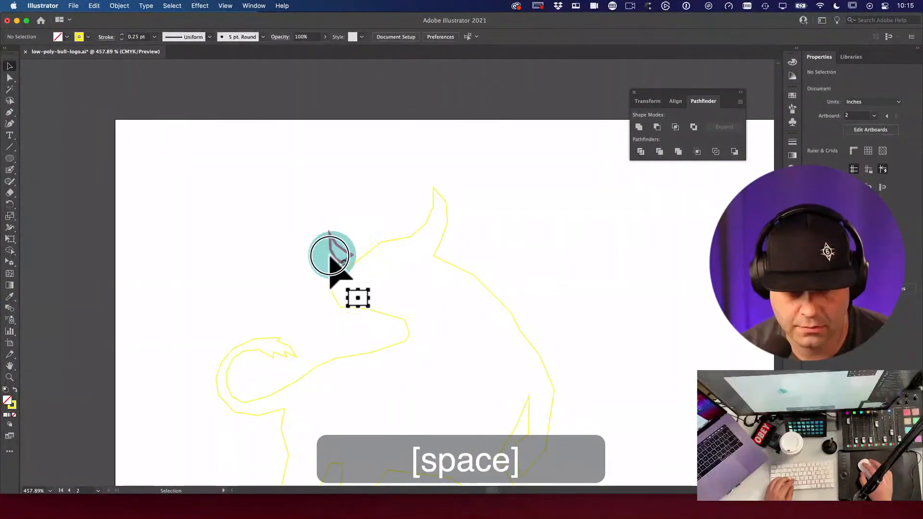
key("x")
left_click(875, 175)
left_click(886, 186)
key("v")
mouse_move(271, 233)
left_mouse_down()
mouse_move(535, 401)
mouse_move(510, 370)
mouse_move(525, 243)
mouse_move(405, 247)
left_mouse_up()
key("space")
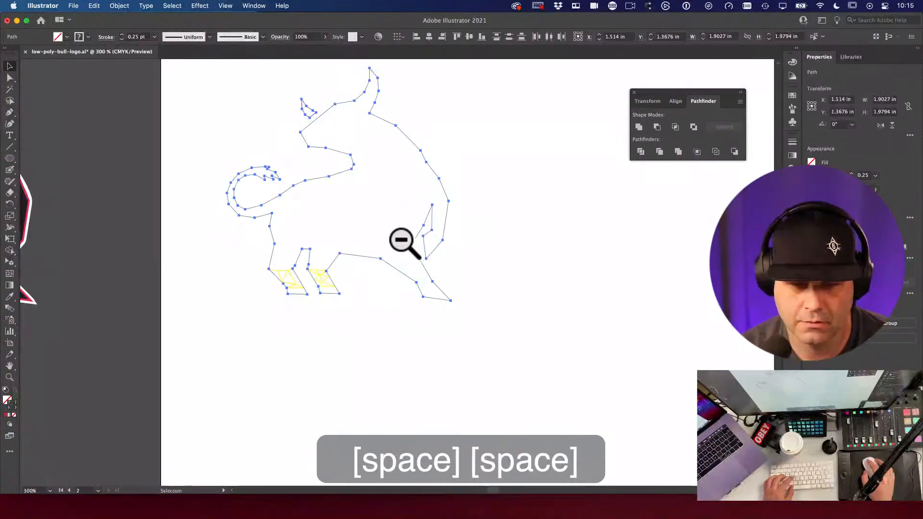
Step: Copy the horn's pink stroke onto the bull outline with the Eyedropper
left_click(553, 370)
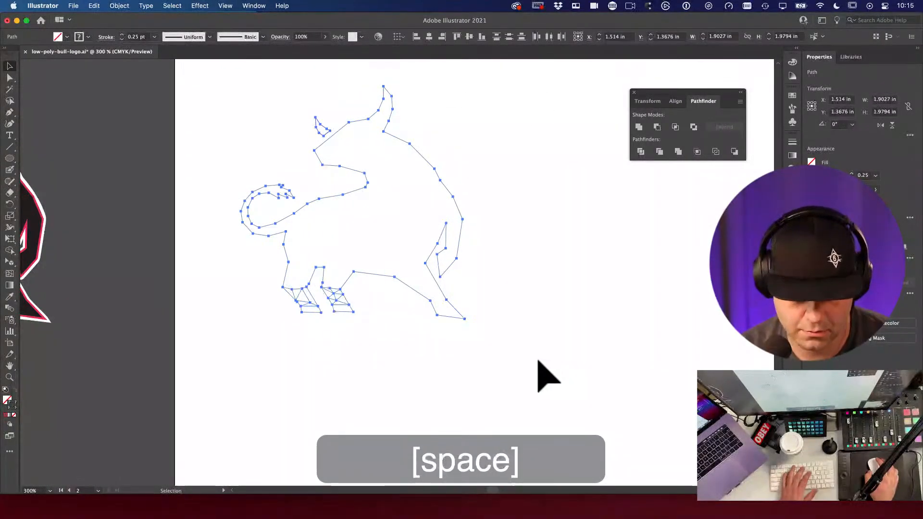
key("i")
left_click(326, 127)
left_click(474, 144)
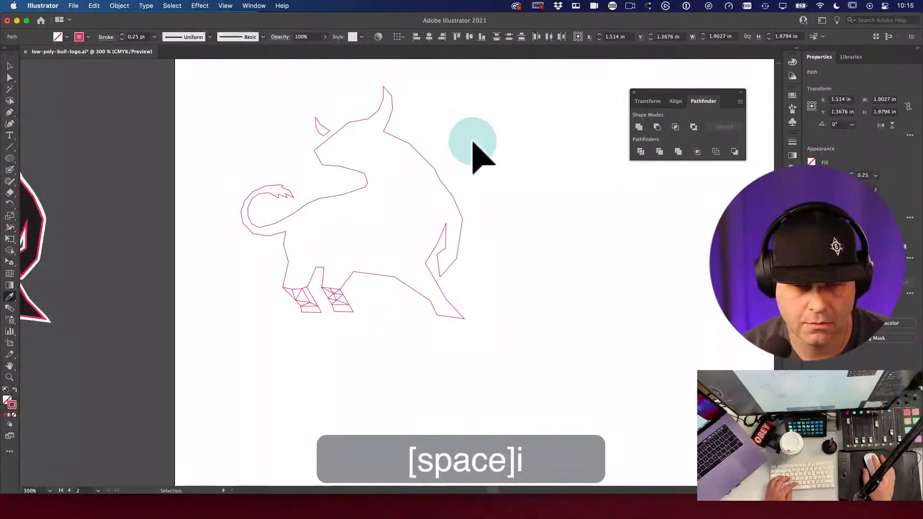
left_click(458, 302)
Step: Zoom into the front legs and draw a new short line inside the front leg
left_click(478, 332)
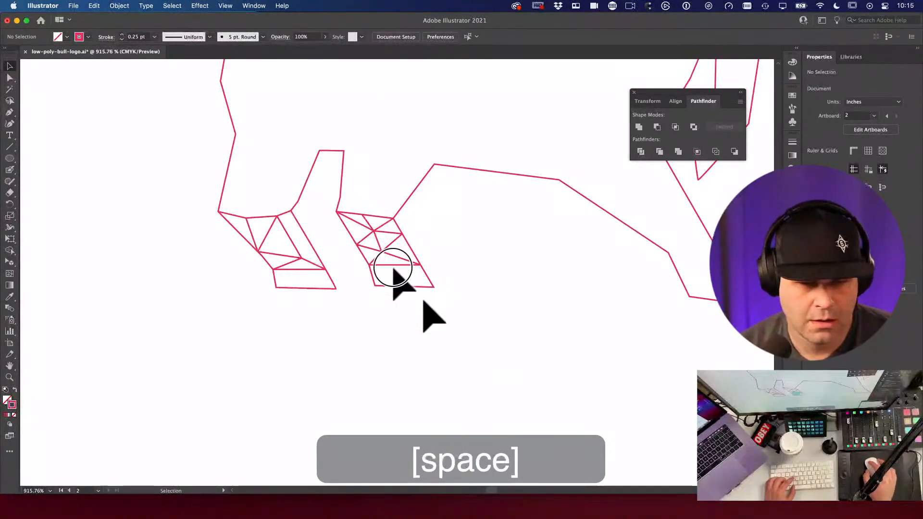
left_click_drag(428, 313, 540, 391)
left_click(448, 345, "super")
key("a")
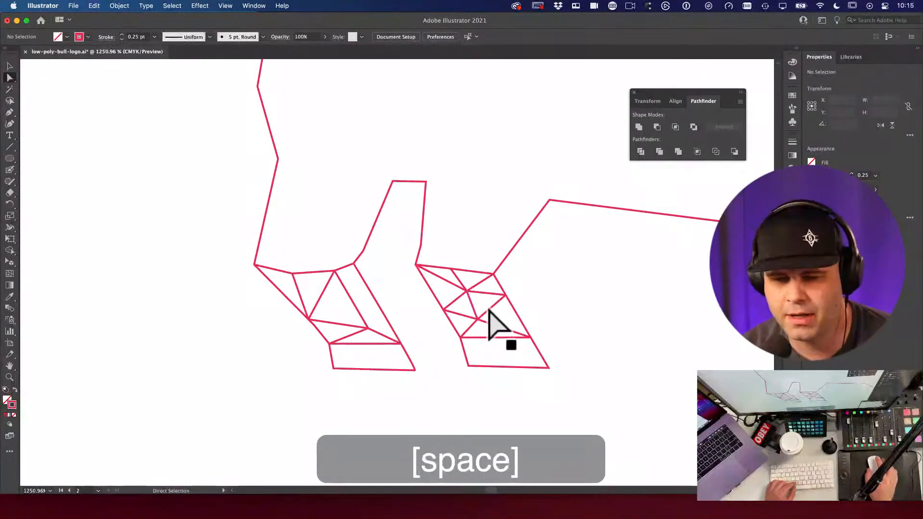
key("space")
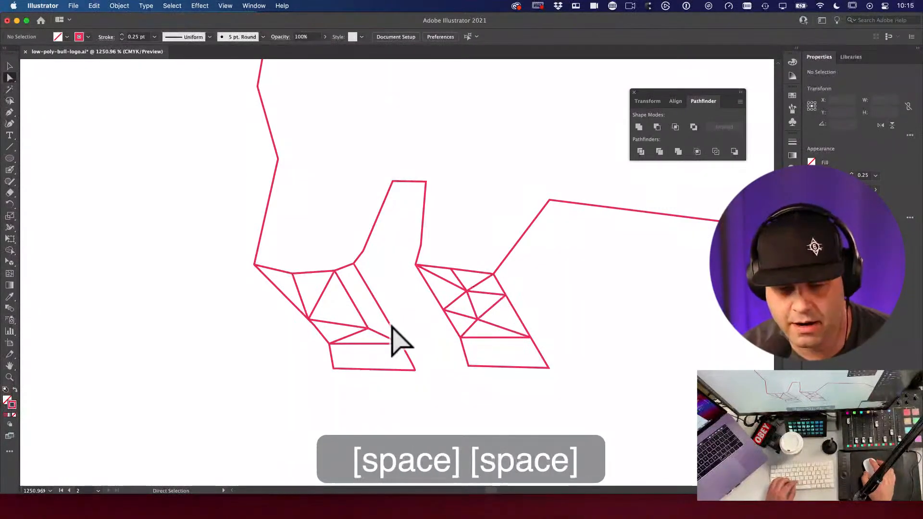
key("a")
key("space")
left_click(387, 311)
key("a")
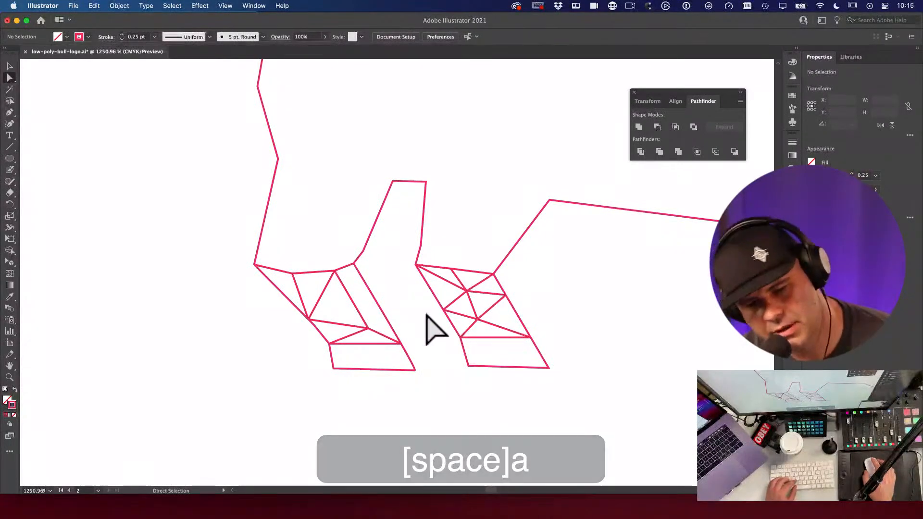
key("space")
key("space")
key("space")
key("space")
key("space")
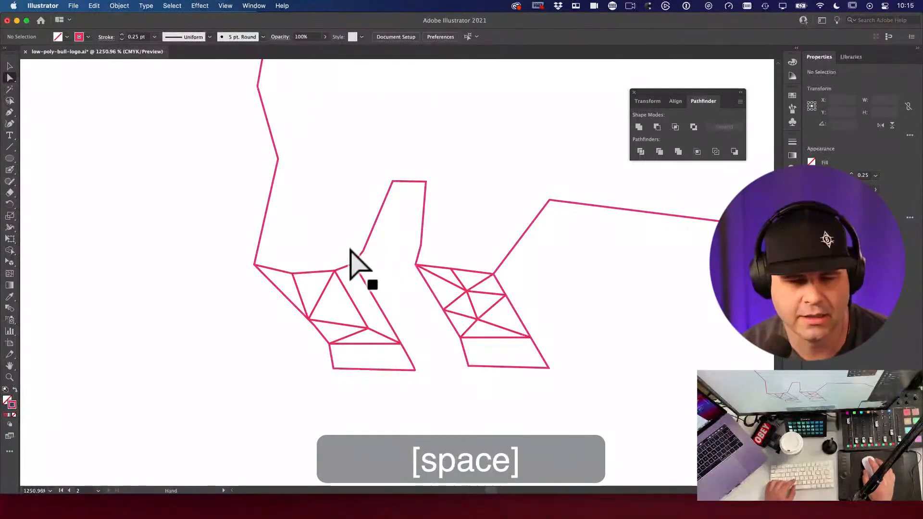
left_click_drag(346, 247, 294, 276)
scroll(295, 276, "up", 3)
key("backslash")
key("space")
scroll(331, 324, "up", 3)
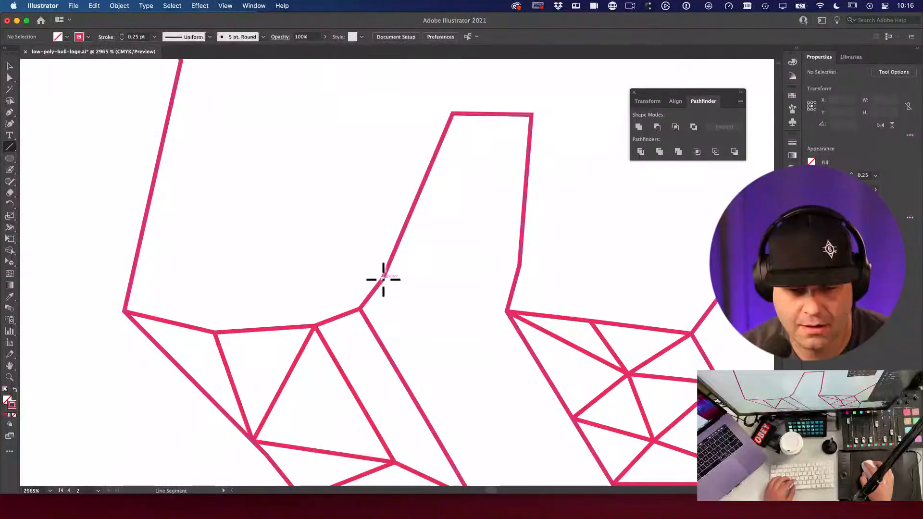
left_click_drag(374, 277, 364, 306)
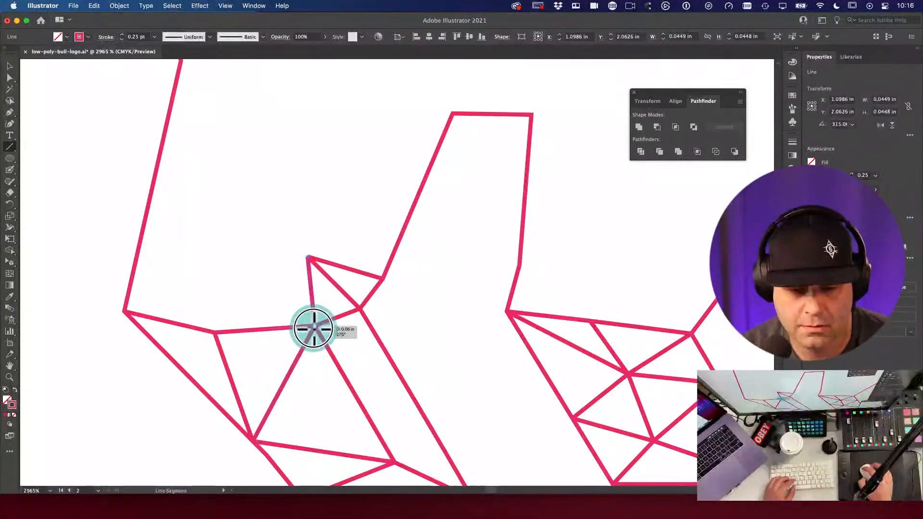
Step: Move the new line's end point up-left and draw a line from it to the lower-left corner
key("a")
left_click(305, 262)
left_click_drag(306, 258, 335, 225)
left_click(336, 225)
scroll(289, 192, "left", 1)
left_click_drag(262, 177, 314, 263)
left_click(341, 197)
key("backslash")
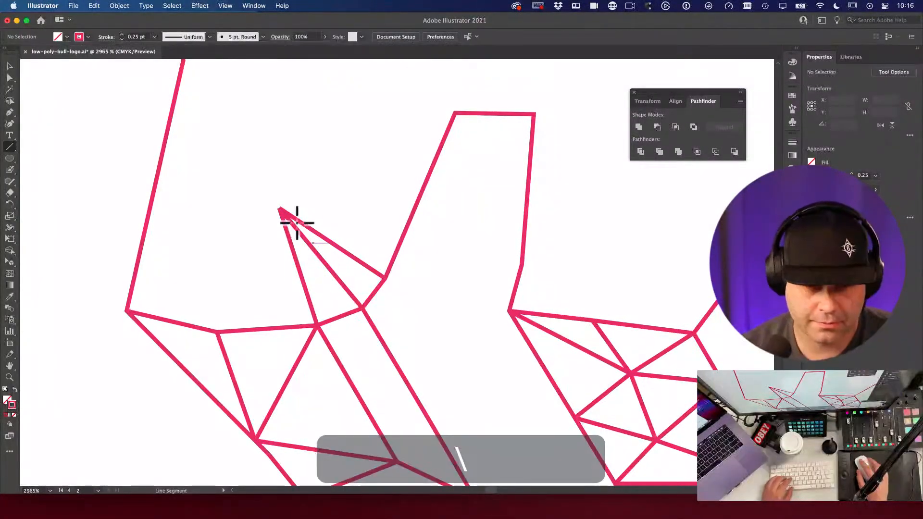
left_click_drag(280, 212, 218, 331)
left_click(330, 264, "alt+super")
left_click(330, 265, "alt+super")
left_click(350, 267, "alt+super")
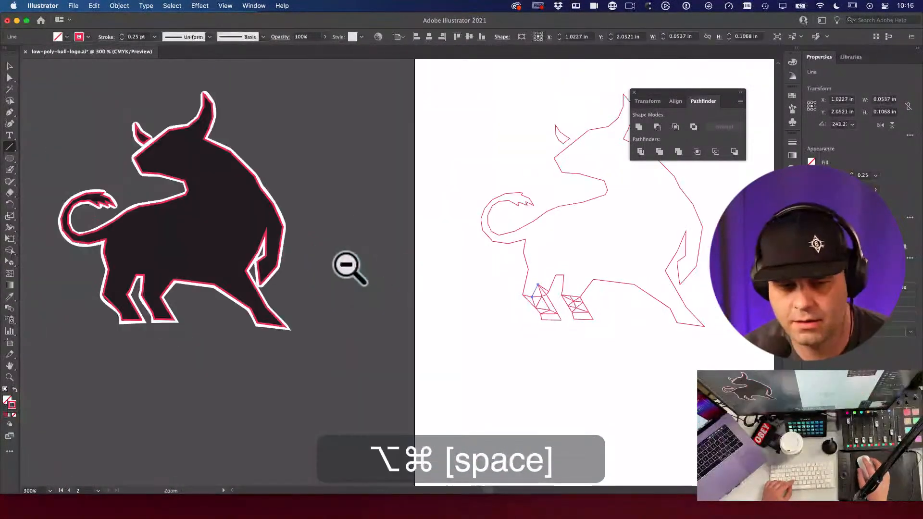
Step: Zoom out over the mood board and Option-drag a copy of the grey bull photo
left_click(390, 255, "alt+super")
left_click_drag(390, 256, 237, 418)
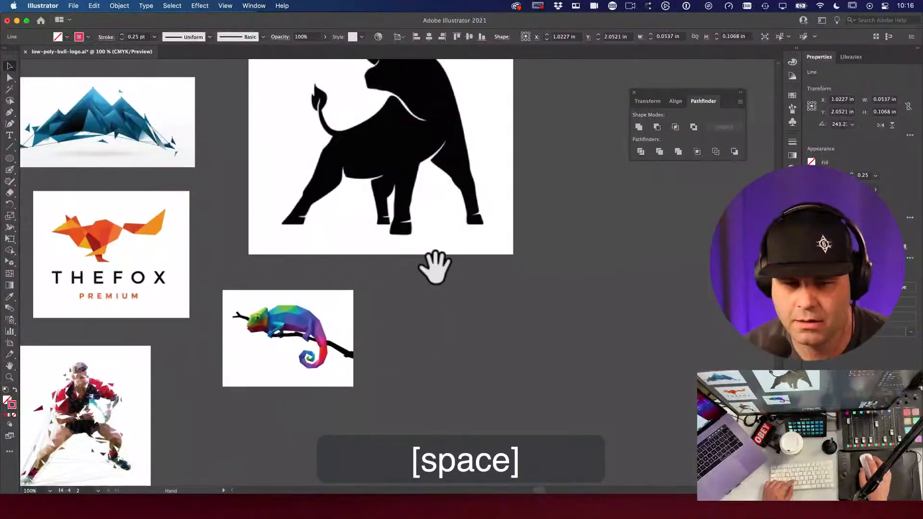
left_click(436, 266, "alt+super")
left_click(439, 268, "alt+super")
left_click(440, 268, "alt+super")
left_click_drag(346, 294, 412, 319)
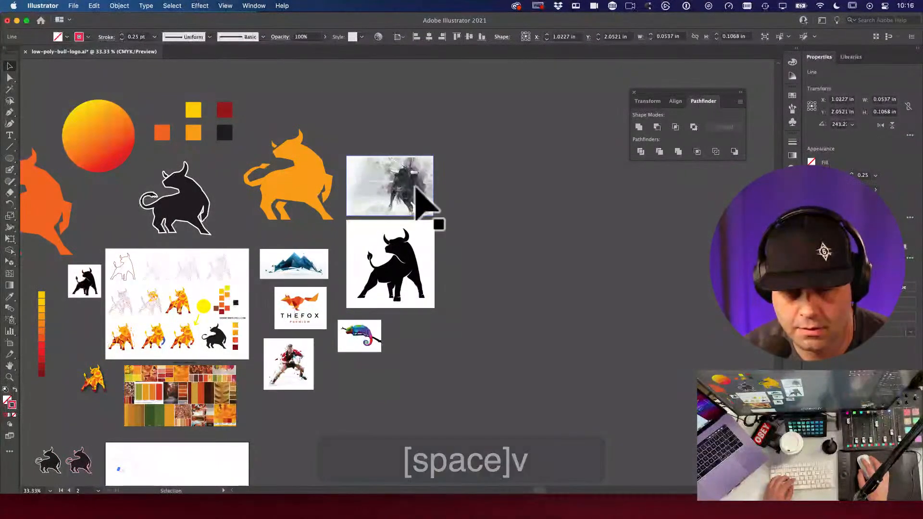
left_click_drag(367, 240, 598, 223)
left_click_drag(597, 181, 91, 399)
left_click_drag(212, 412, 346, 289)
Step: Position the photo copy below the two bull silhouettes beside the outline artboard
left_click_drag(315, 351, 355, 274)
key("v")
left_click(330, 275)
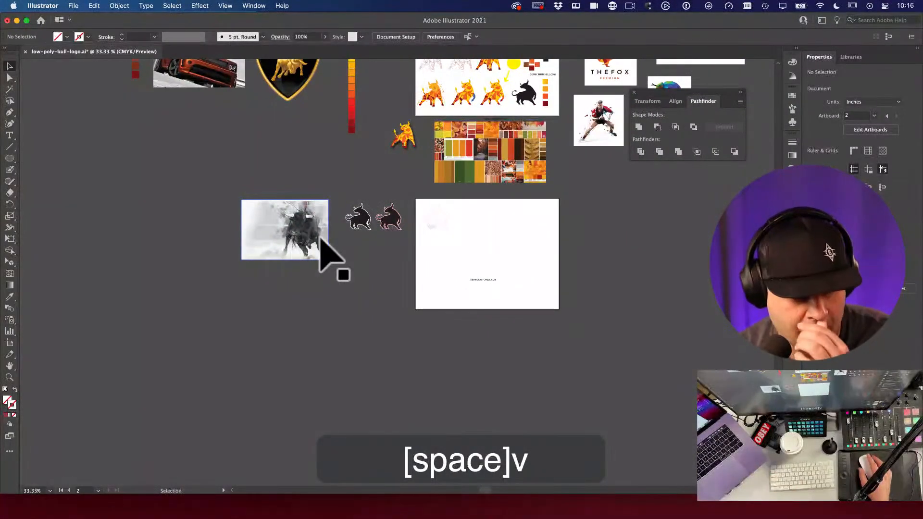
left_click_drag(319, 244, 600, 370)
key("super+space")
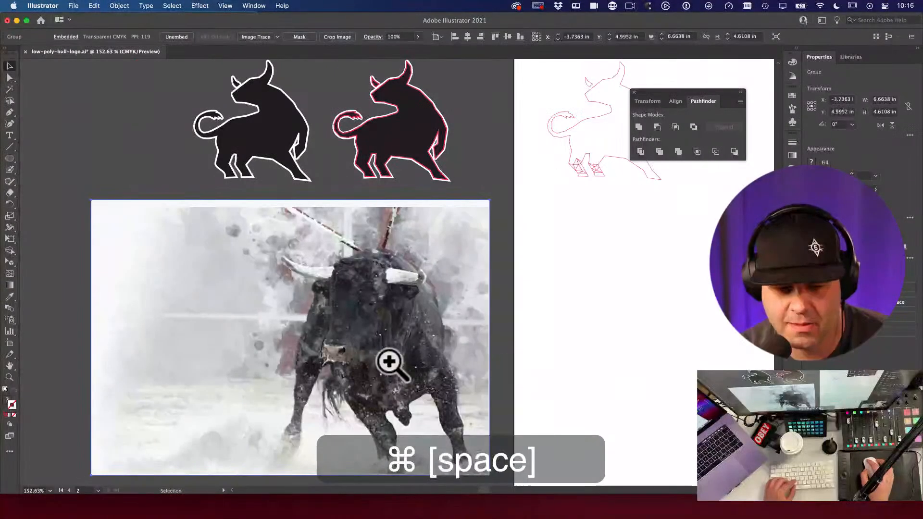
left_click_drag(388, 298, 407, 349)
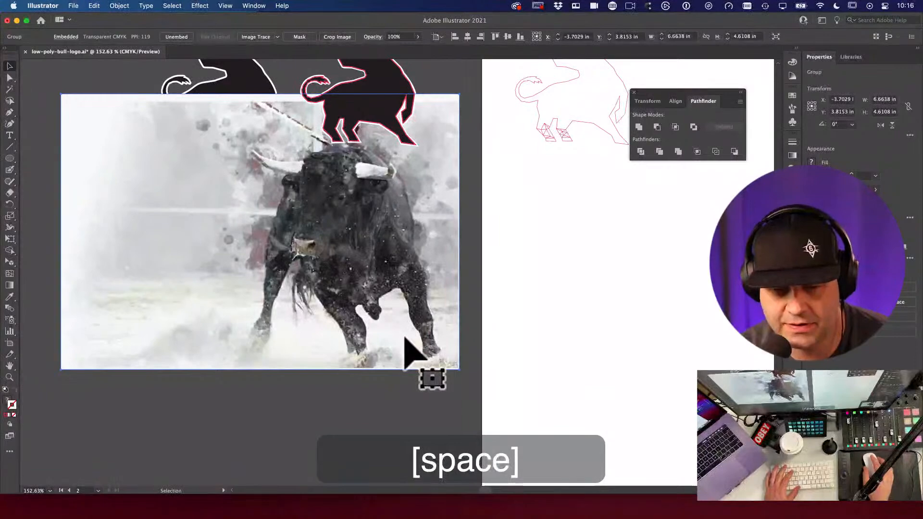
left_click_drag(407, 302, 402, 370)
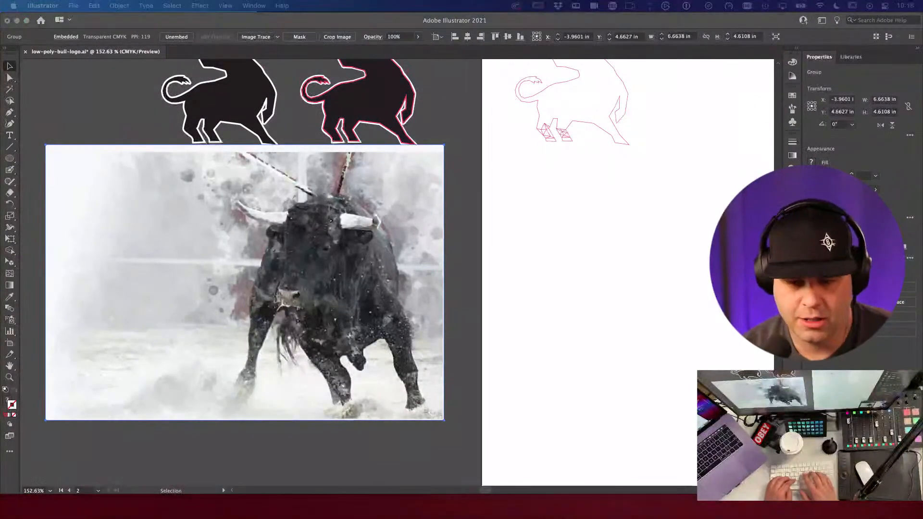
key("super+n")
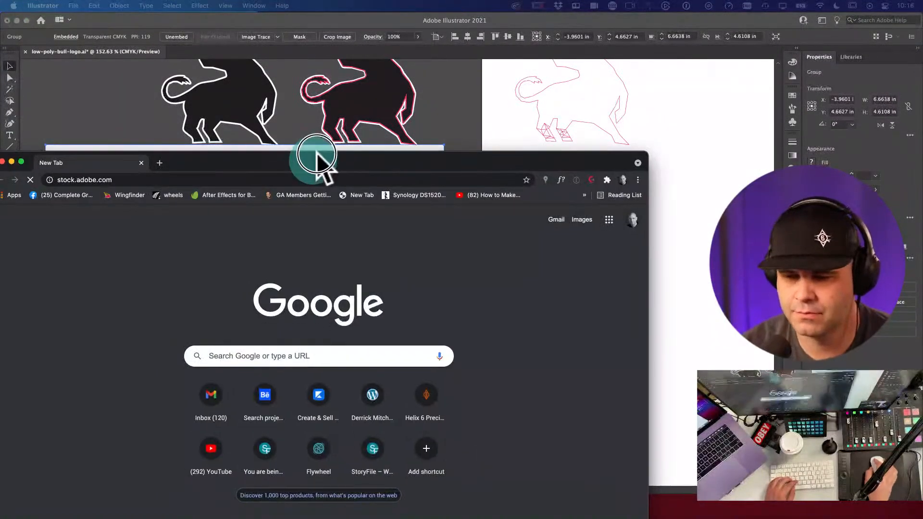
Step: Search Adobe Stock images for 'bull' and scroll through the results
left_click_drag(309, 154, 389, 39)
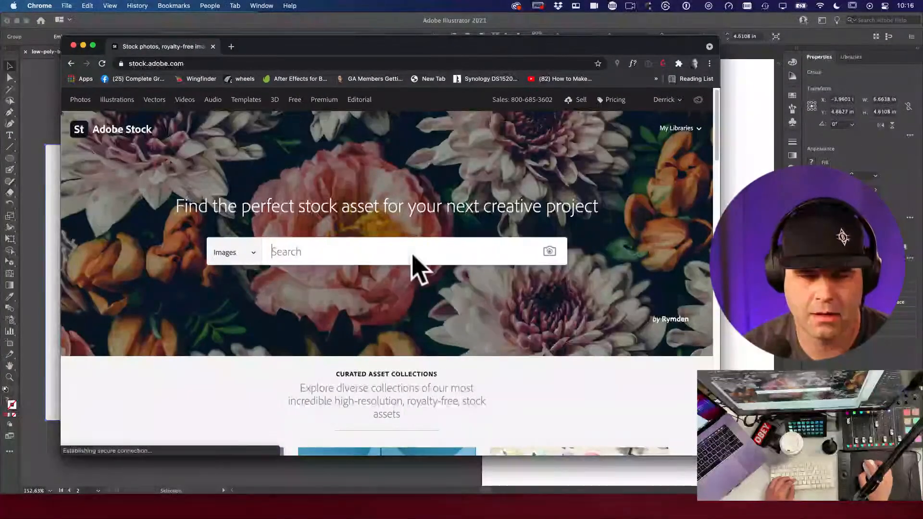
left_click(414, 248)
type("bull")
key("Return")
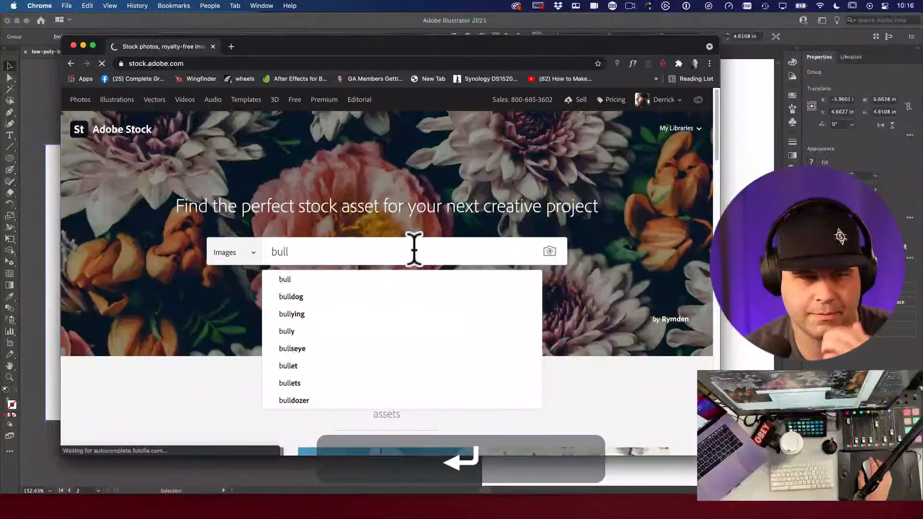
key("Return")
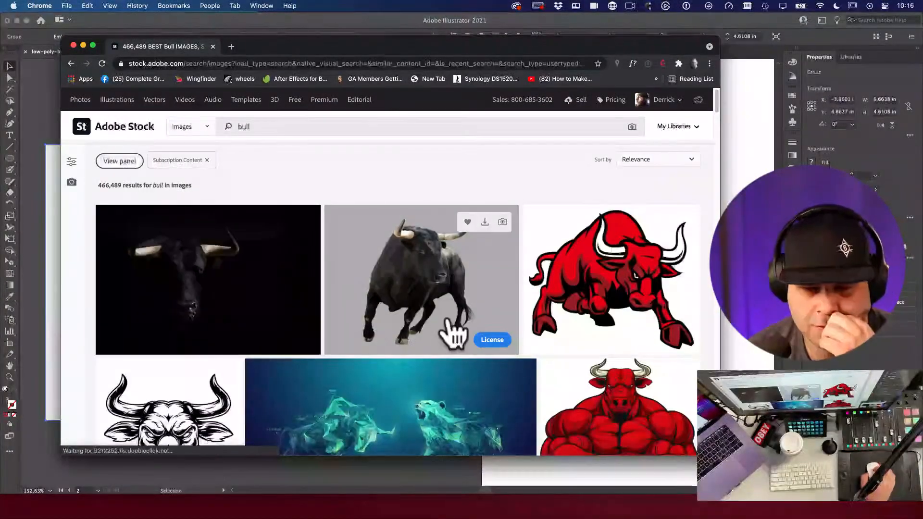
scroll(449, 329, "down", 1)
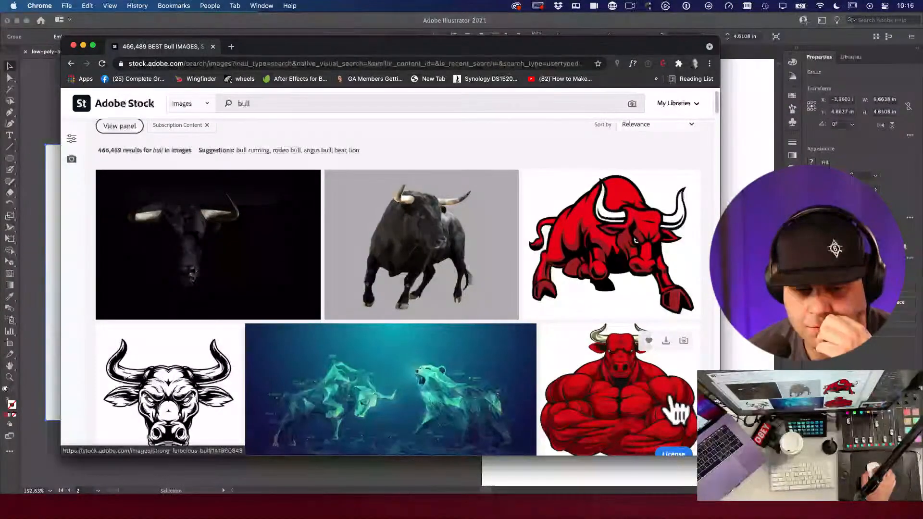
scroll(675, 408, "down", 1)
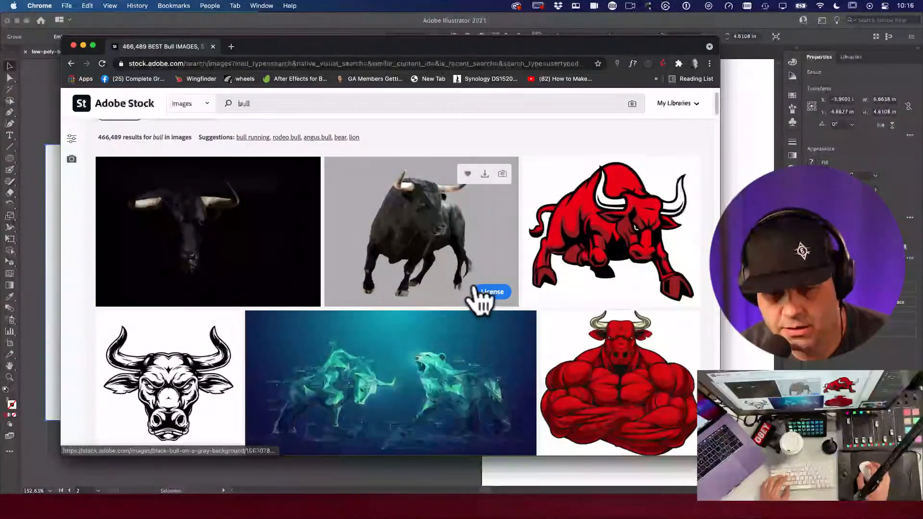
Step: Screenshot the black bull on grey background photo and return to Illustrator
key("super+shift+4")
left_click_drag(334, 162, 512, 303)
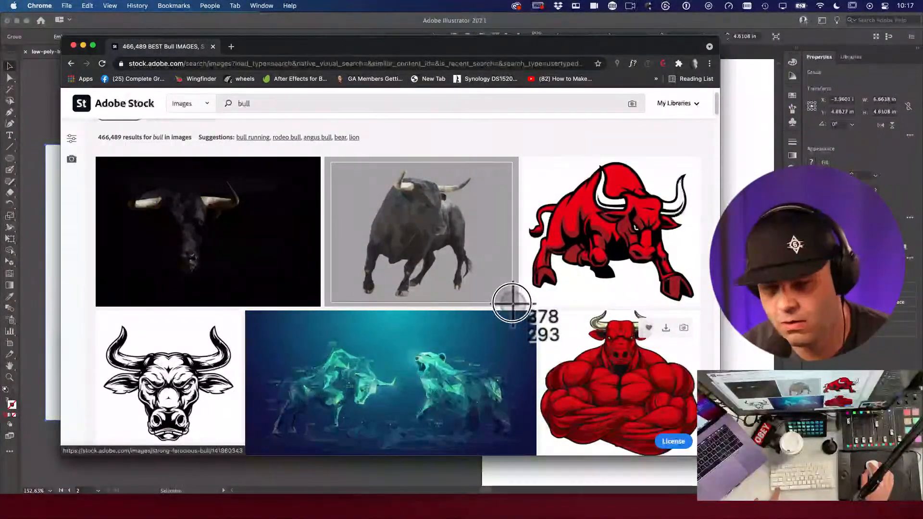
left_click_drag(511, 302, 512, 303)
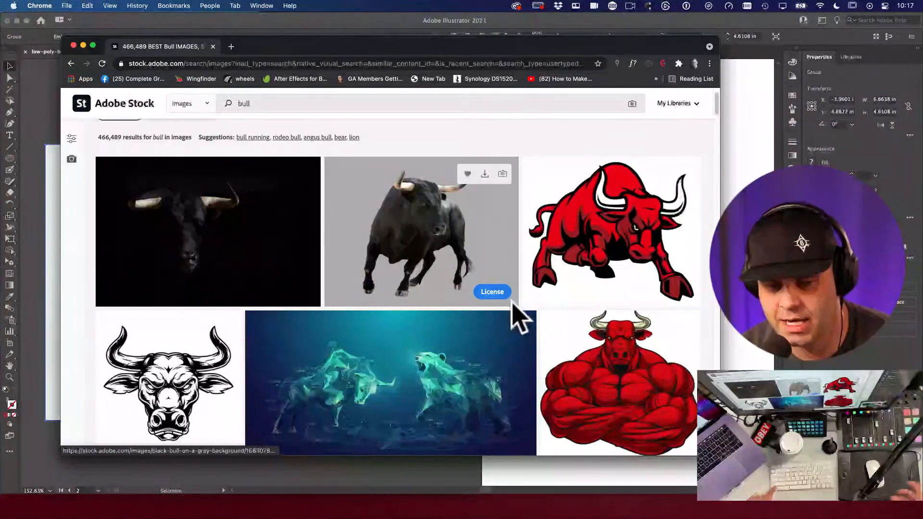
key("super+Tab")
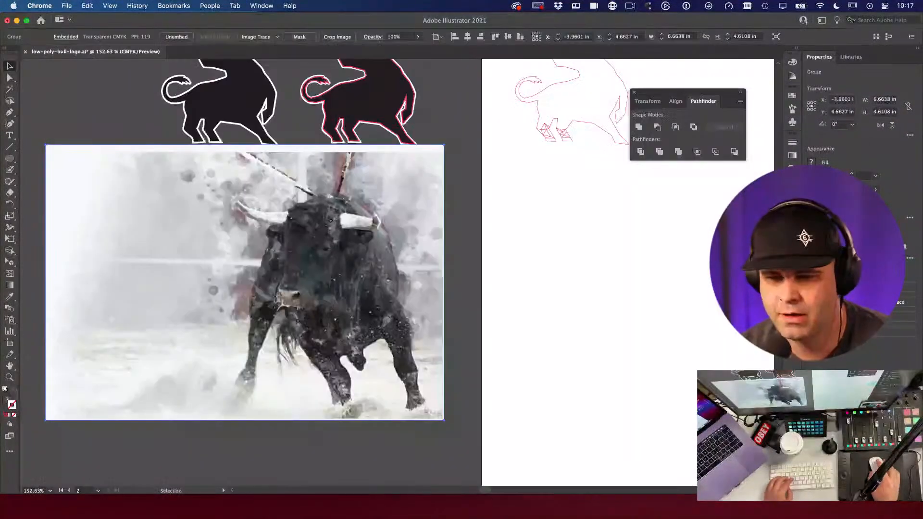
Step: Paste the bull photo onto the artboard and mirror it horizontally
key("super+v")
key("super+1")
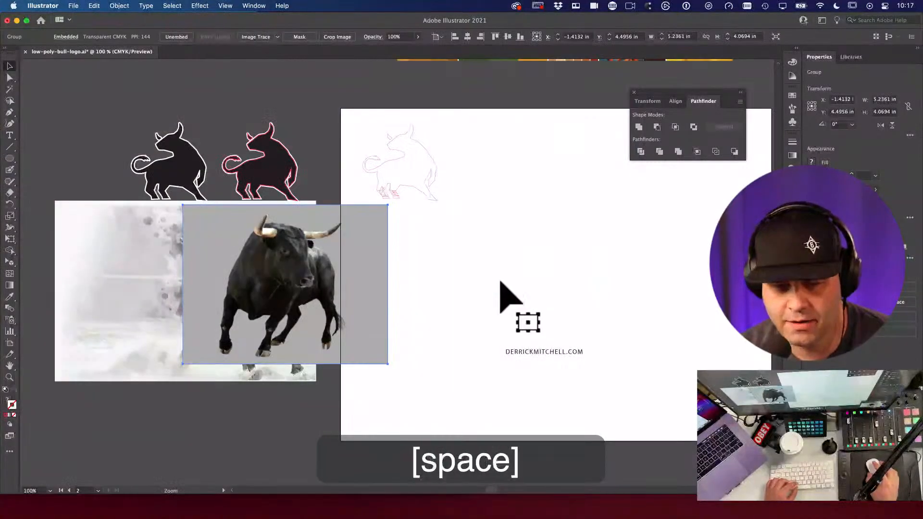
key("v")
left_click_drag(351, 288, 523, 267)
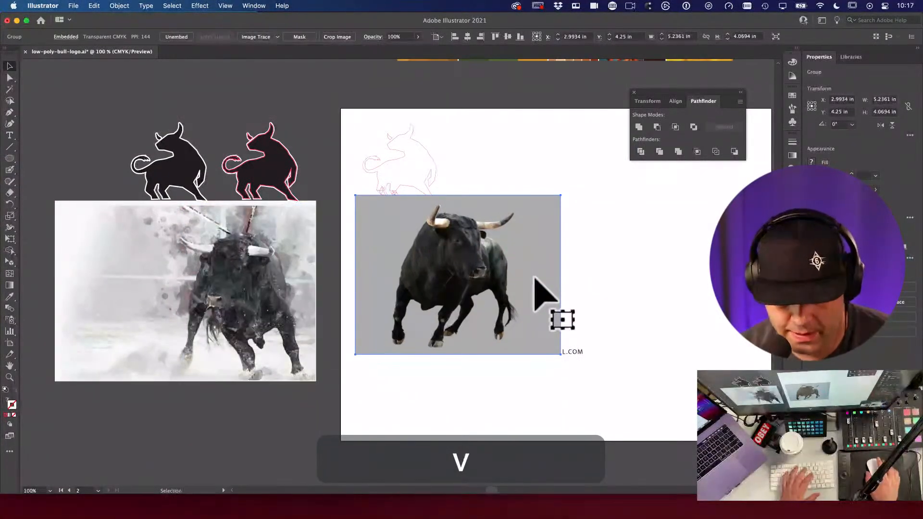
key("o")
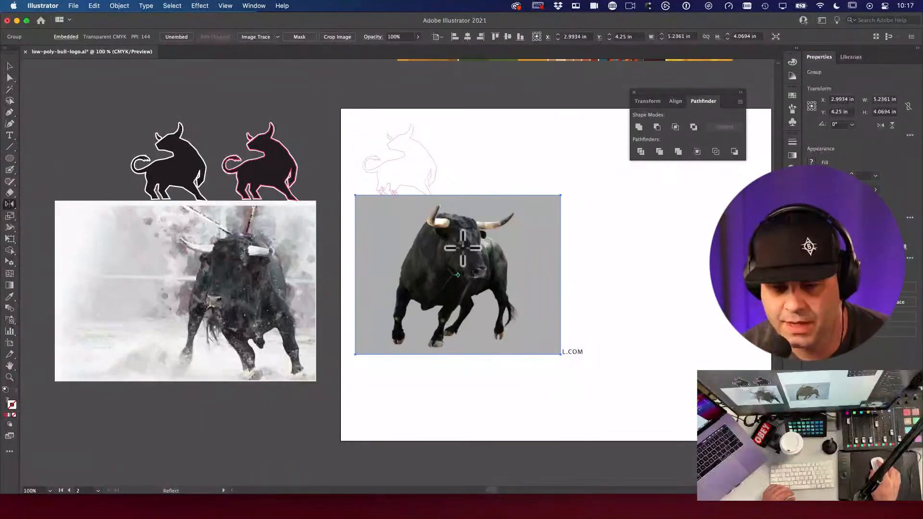
left_click_drag(529, 267, 409, 272)
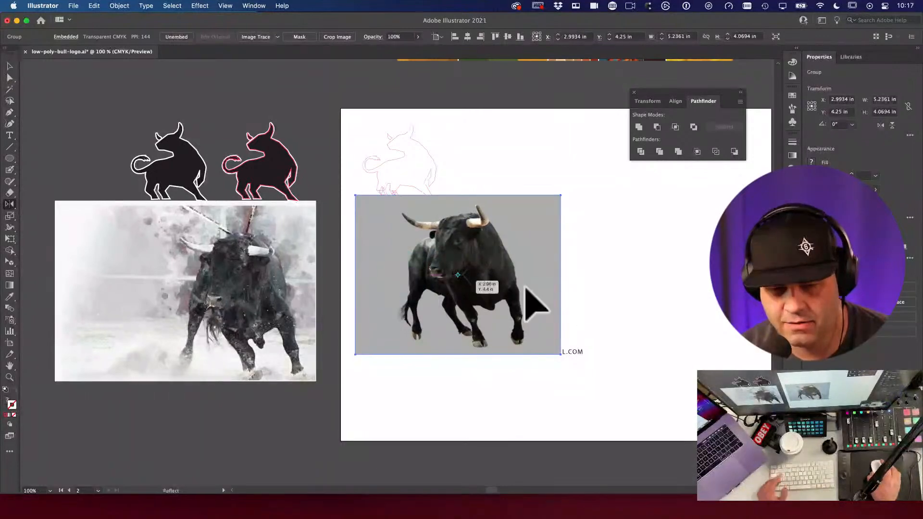
Step: Scale the mirrored photo down and position it beside the red bull outline
key("v")
left_click_drag(504, 269, 495, 320)
key("space")
key("e")
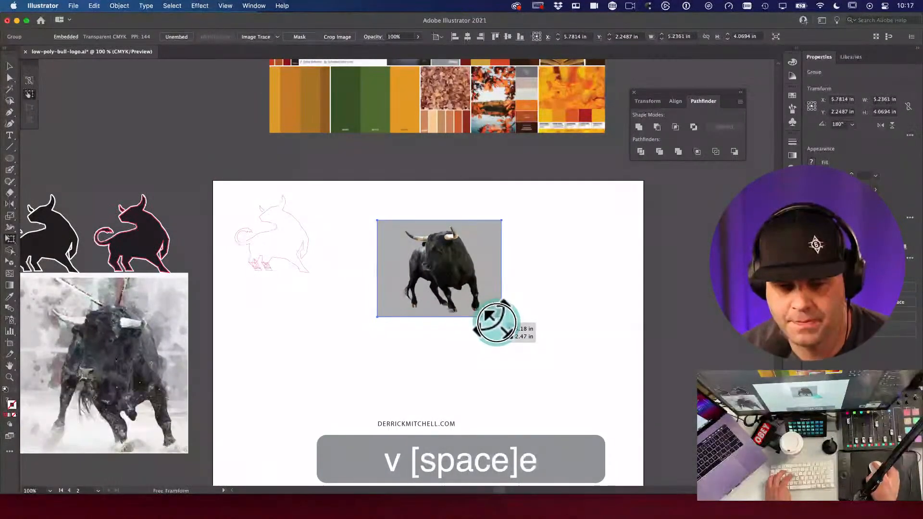
key("v")
left_click_drag(469, 289, 412, 283)
left_click(400, 293, "super")
left_click(483, 337, "super")
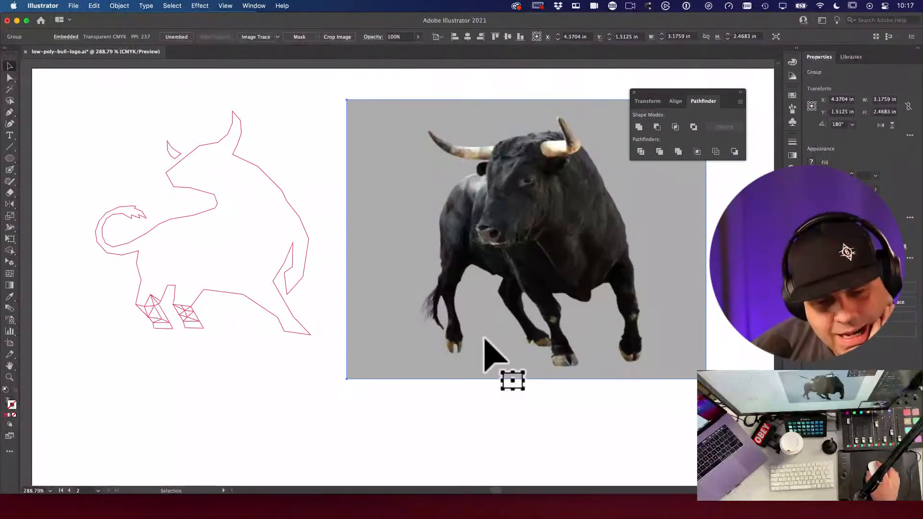
mouse_move(511, 338)
left_mouse_down()
mouse_move(523, 332)
mouse_move(508, 337)
left_mouse_up()
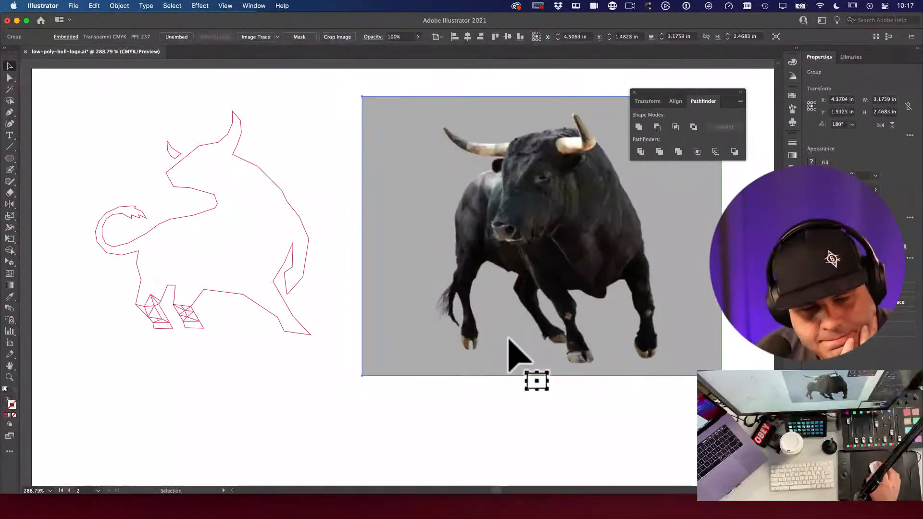
left_click(212, 377)
Step: Zoom in on the bull outline's two front legs
key("super+space")
left_click_drag(157, 306, 385, 425)
key("alt+super+space")
left_click(299, 353)
left_click(418, 274)
left_click(324, 293)
left_click(511, 308)
key("space")
left_click_drag(511, 308, 473, 344)
key("v")
key("super+space")
left_click_drag(428, 313, 504, 339)
key("a")
key("v")
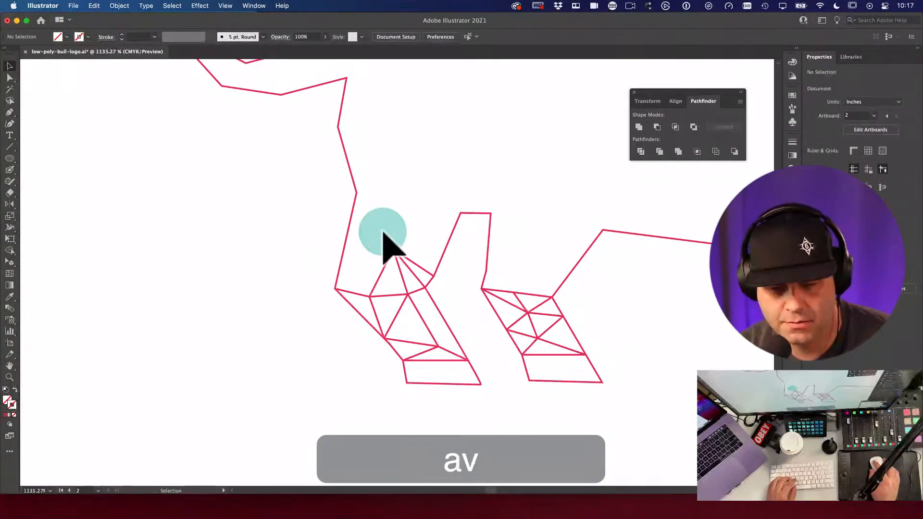
Step: Delete all the old triangle lines inside the left and right front legs
left_click(403, 255)
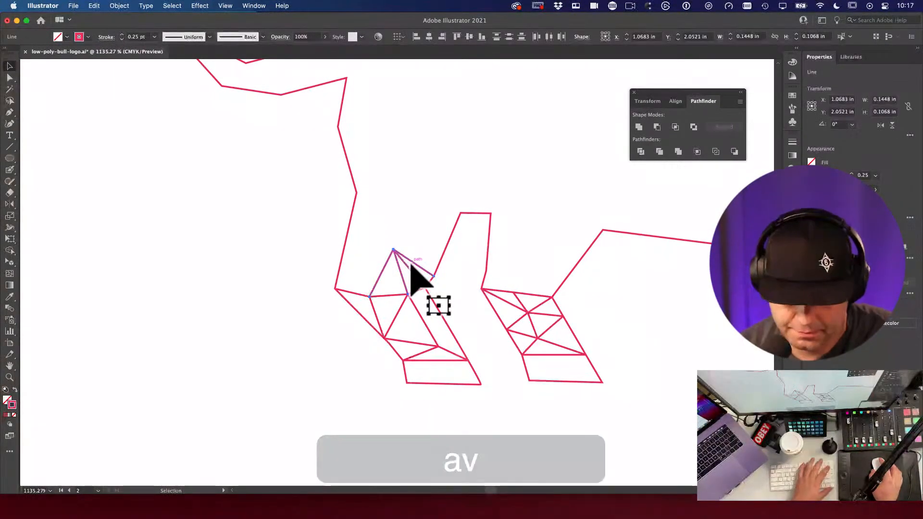
key("BackSpace")
left_click(383, 284)
key("BackSpace")
left_click(399, 313)
key("BackSpace")
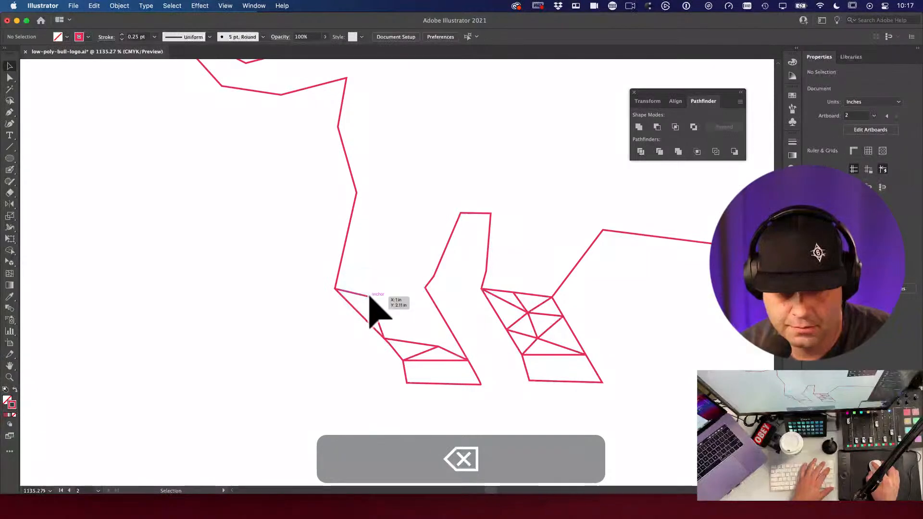
left_click(423, 342)
key("BackSpace")
left_click(387, 310)
key("BackSpace")
left_click(540, 335)
key("BackSpace")
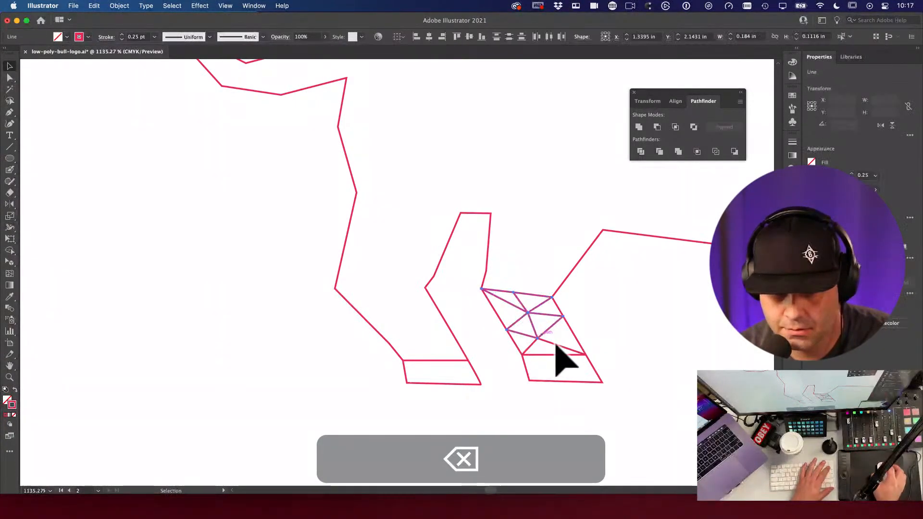
left_click(548, 351)
key("BackSpace")
left_click(535, 336)
key("BackSpace")
Step: Draw the first new straight lines across the left leg from its bottom-left corner
key("super+space")
mouse_move(378, 317)
left_mouse_down()
mouse_move(411, 330)
mouse_move(371, 309)
left_mouse_up()
key("backslash")
mouse_move(344, 350)
left_mouse_down()
mouse_move(357, 285)
mouse_move(442, 349)
left_mouse_up()
left_click_drag(376, 237, 279, 278)
left_click_drag(278, 277, 376, 237)
left_click_drag(376, 238, 239, 239)
Step: Draw a line from the leg's top edge down to its left vertex
key("space")
left_click_drag(414, 275, 322, 242)
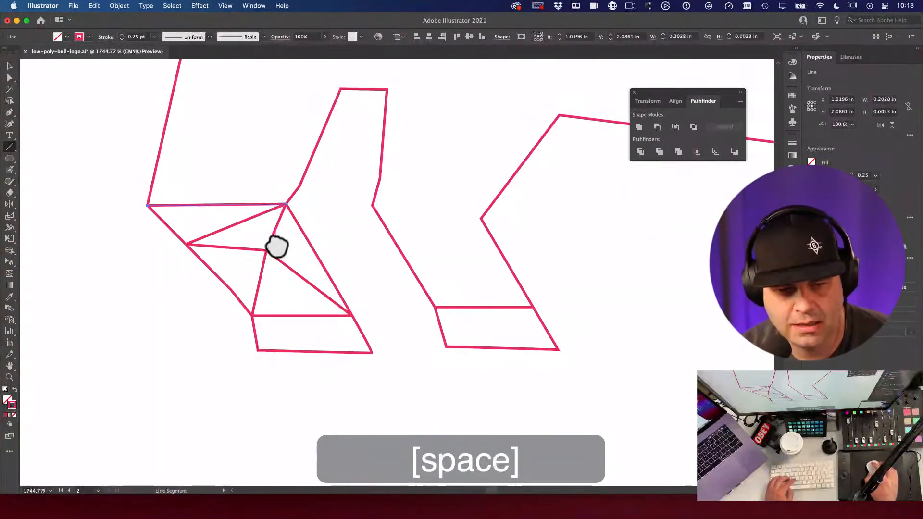
left_click_drag(211, 205, 186, 244)
key("space")
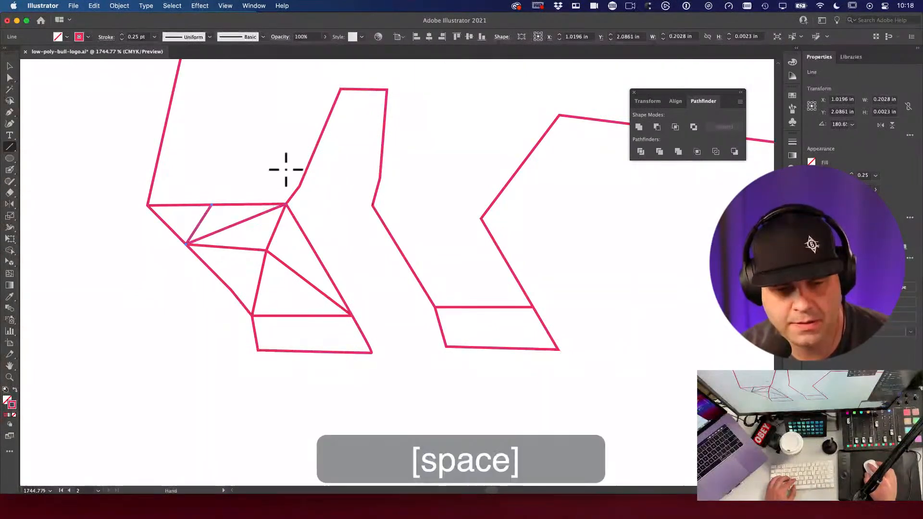
left_click_drag(286, 169, 302, 188)
key("super+z")
left_click_drag(213, 230, 202, 267)
key("a")
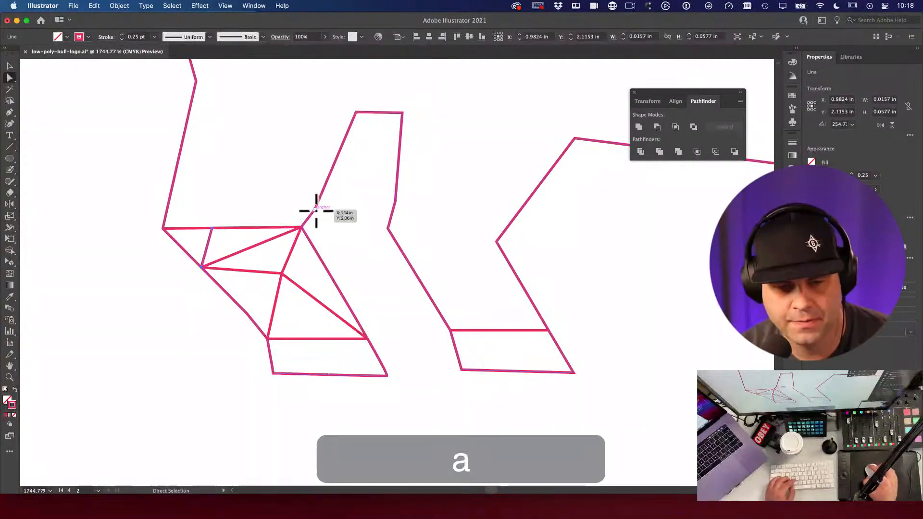
left_click_drag(316, 211, 210, 237)
key("backslash")
key("a")
key("super+z")
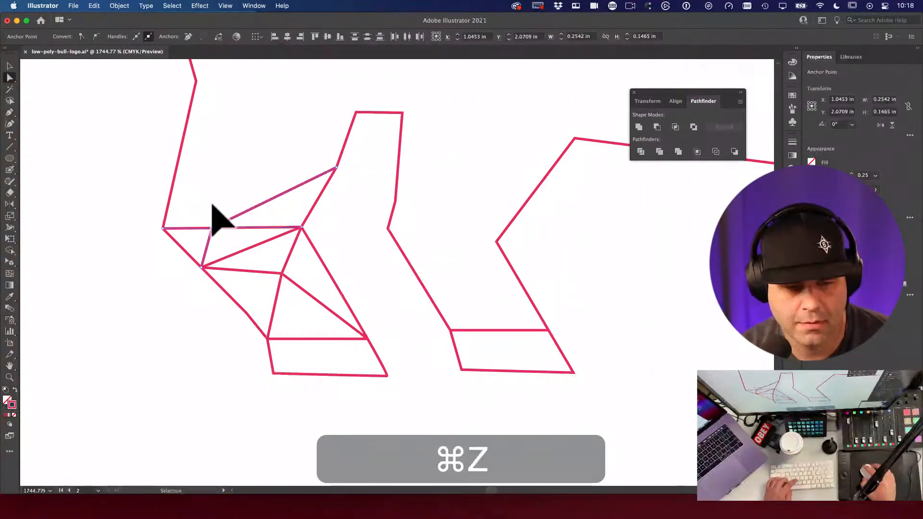
key("space")
left_click_drag(262, 164, 298, 206)
Step: Add straight lines from the upper anchor out to the leg's edge and up into the shoulder
key("backslash")
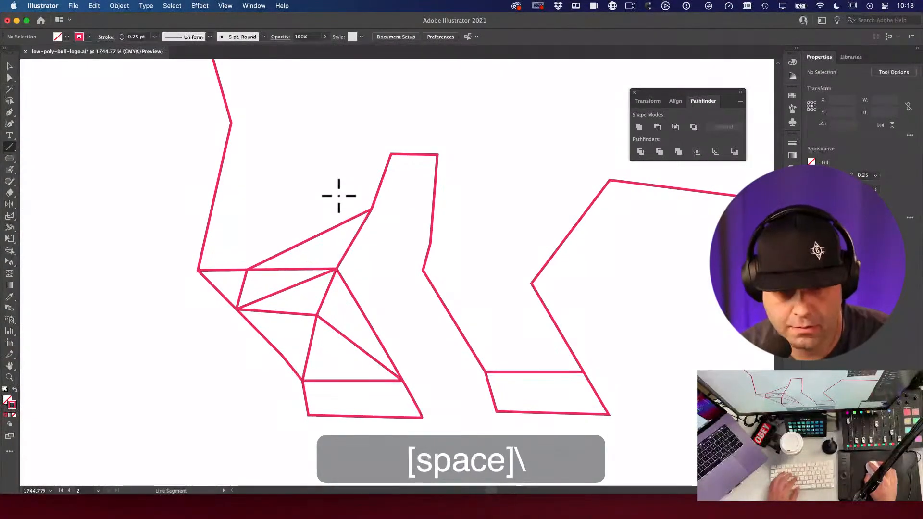
mouse_move(371, 210)
left_mouse_down()
mouse_move(214, 197)
mouse_move(246, 269)
left_mouse_up()
key("space")
left_click_drag(325, 195, 309, 255)
left_click_drag(374, 216, 354, 270)
key("super+z")
key("super+z")
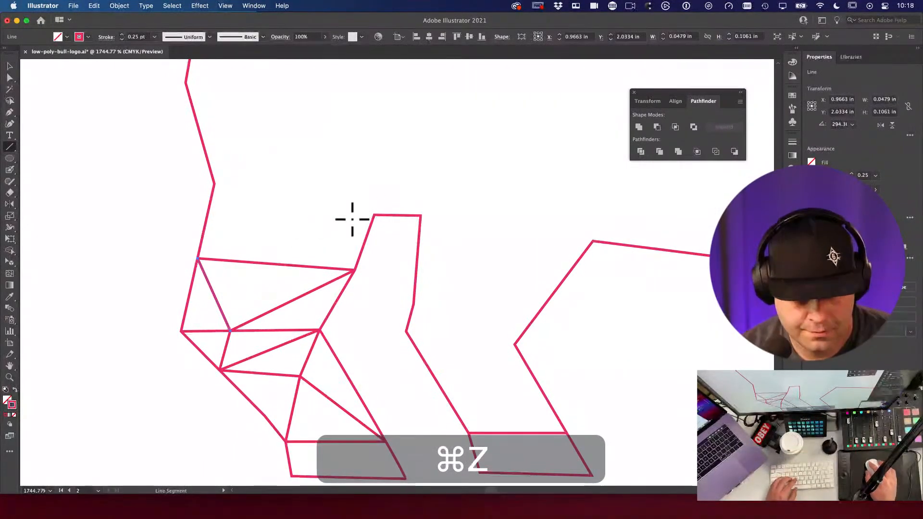
left_click_drag(289, 229, 374, 215)
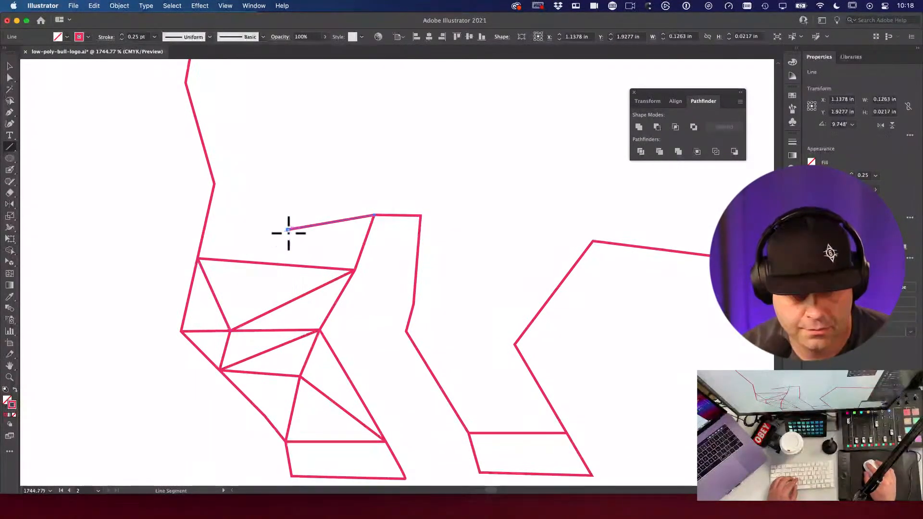
mouse_move(354, 266)
left_mouse_down()
mouse_move(291, 230)
mouse_move(244, 263)
mouse_move(227, 196)
mouse_move(212, 180)
left_mouse_up()
key("super+z")
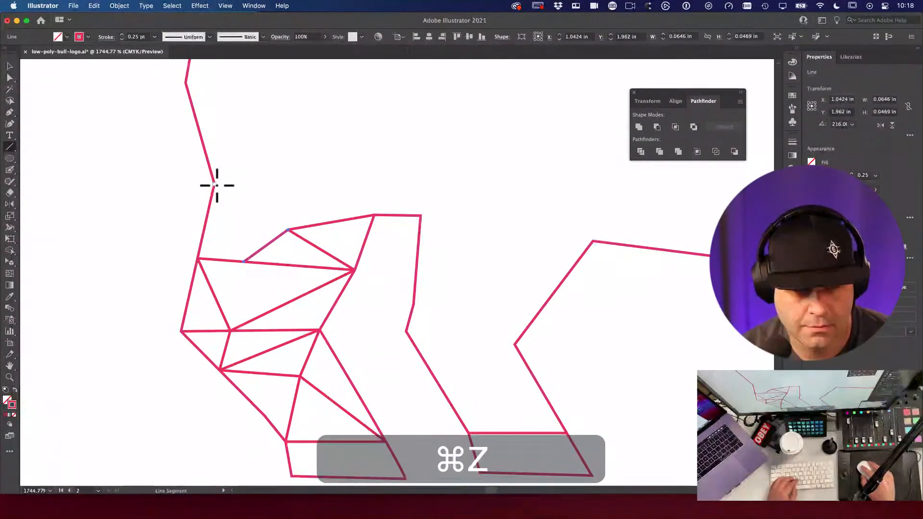
mouse_move(245, 263)
left_mouse_down()
mouse_move(218, 181)
mouse_move(297, 243)
mouse_move(285, 226)
mouse_move(295, 214)
left_mouse_up()
Step: Add an anchor on the leg's middle line and pull it down to bend the line
key("a")
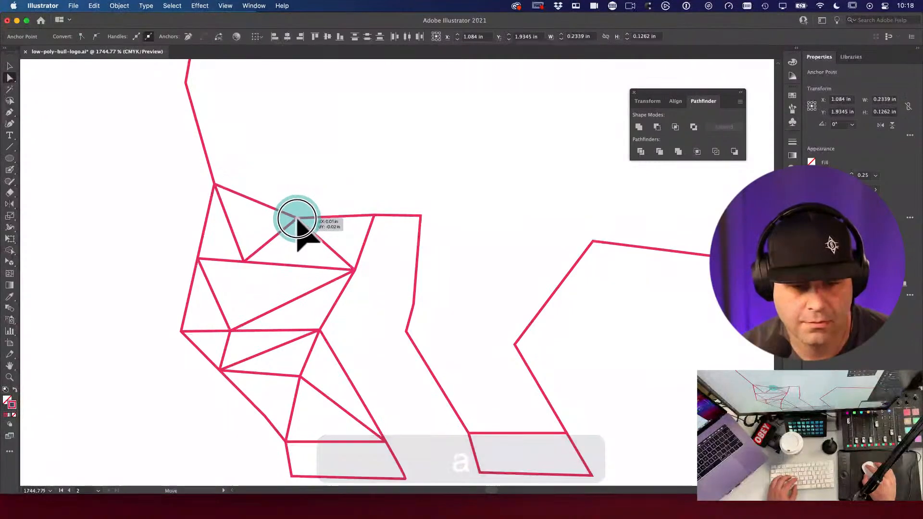
key("space")
left_click_drag(431, 215, 400, 171)
key("a")
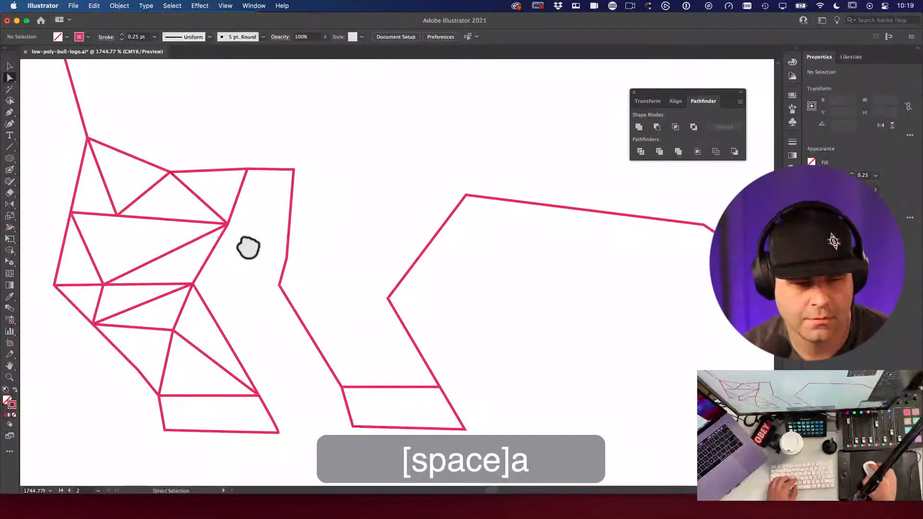
left_click(160, 220)
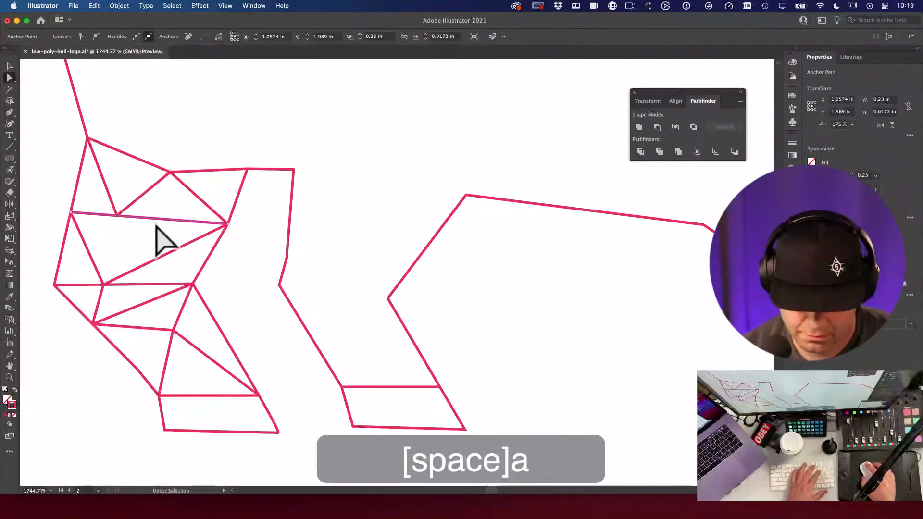
key("p")
left_click(145, 217)
key("a")
mouse_move(145, 218)
left_mouse_down()
mouse_move(142, 233)
mouse_move(113, 219)
mouse_move(128, 212)
mouse_move(119, 222)
mouse_move(148, 226)
mouse_move(115, 210)
mouse_move(128, 210)
mouse_move(119, 223)
mouse_move(137, 219)
mouse_move(143, 233)
left_mouse_up()
key("a")
key("q")
key("a")
key("super+z")
key("q")
key("a")
left_click(208, 144)
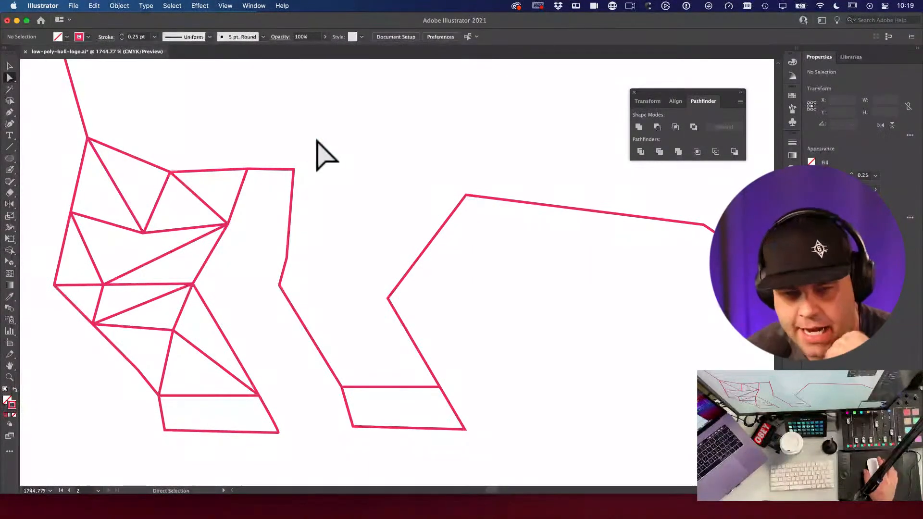
Step: Draw another line down to the leg's lower vertex
key("space")
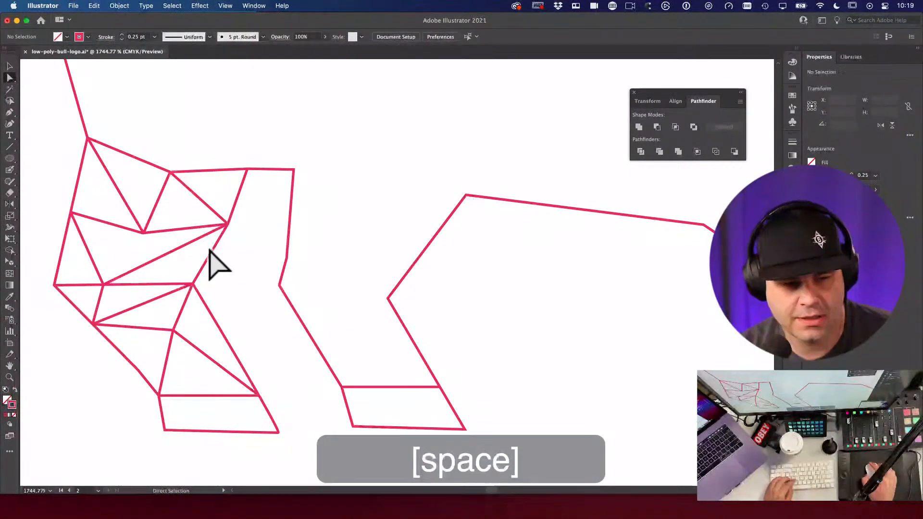
key("backslash")
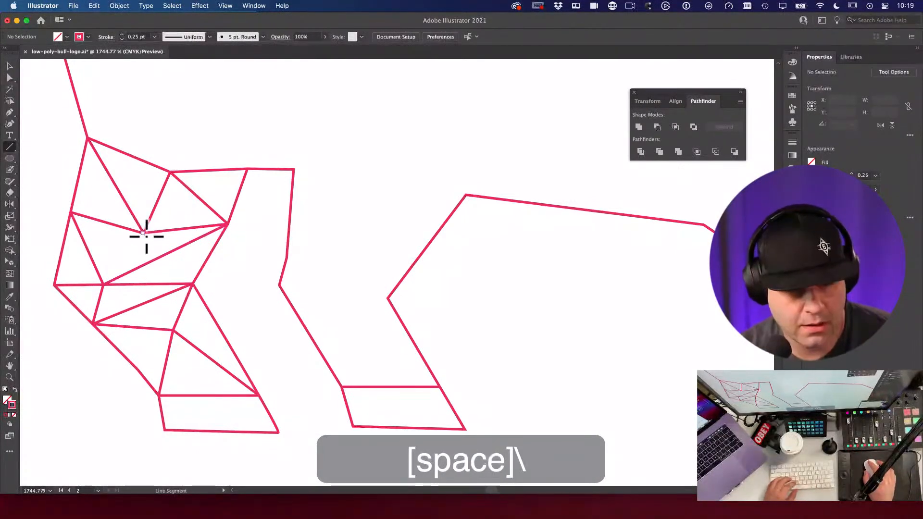
left_click_drag(114, 270, 103, 282)
key("v")
key("space")
left_click_drag(319, 173, 292, 135)
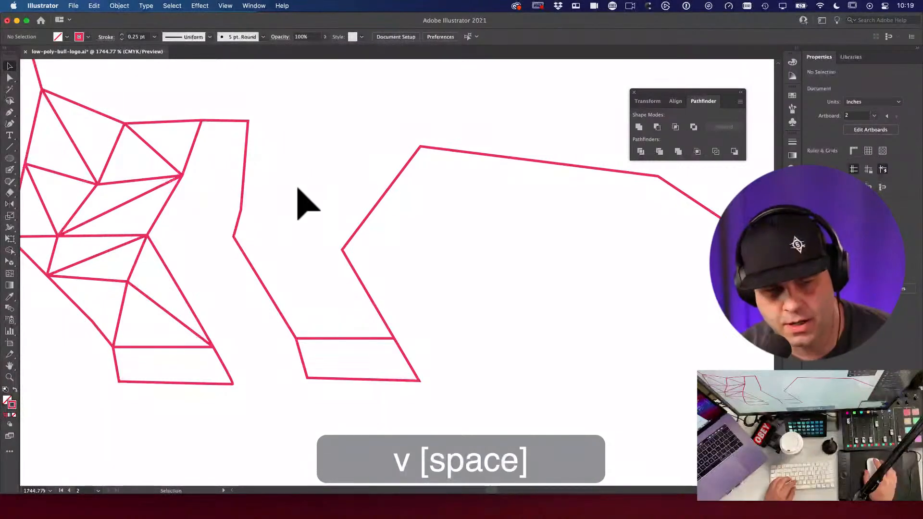
Step: Add an anchor on the horizontal leg line and move the inner leg anchor up and left
key("a")
left_click_drag(42, 226, 151, 250)
key("space")
key("a")
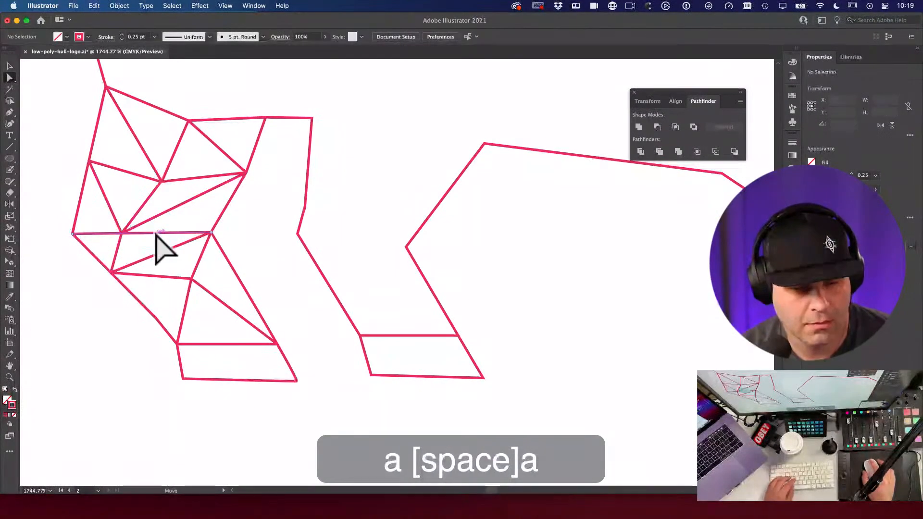
key("p")
left_click(155, 233)
key("a")
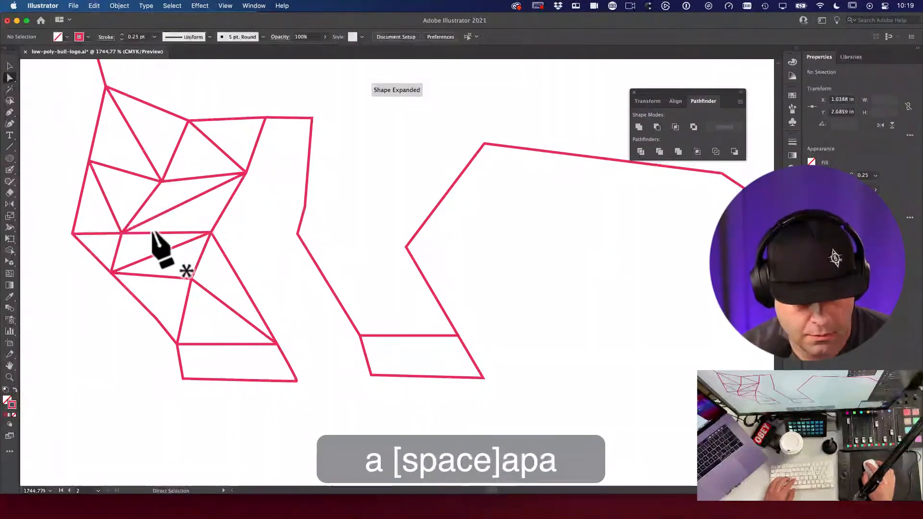
left_click_drag(155, 233, 121, 232)
key("a")
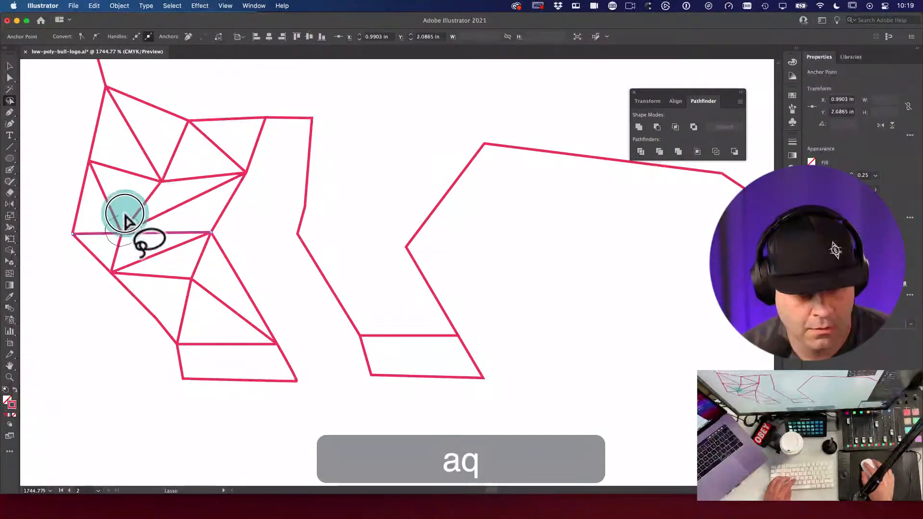
key("a")
left_click_drag(145, 228, 154, 243)
key("super+z")
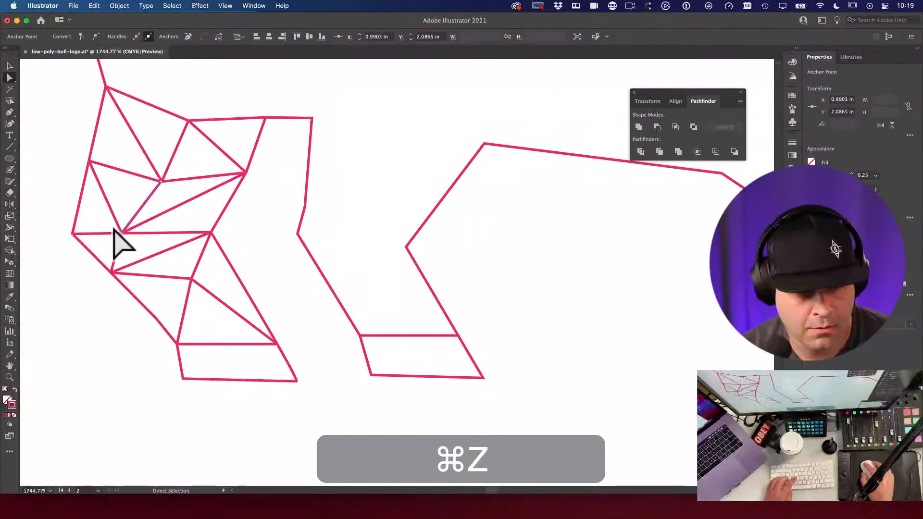
mouse_move(116, 215)
left_mouse_down()
mouse_move(141, 238)
mouse_move(142, 227)
left_mouse_up()
key("a")
key("a")
left_click_drag(172, 192, 158, 173)
left_click(168, 206)
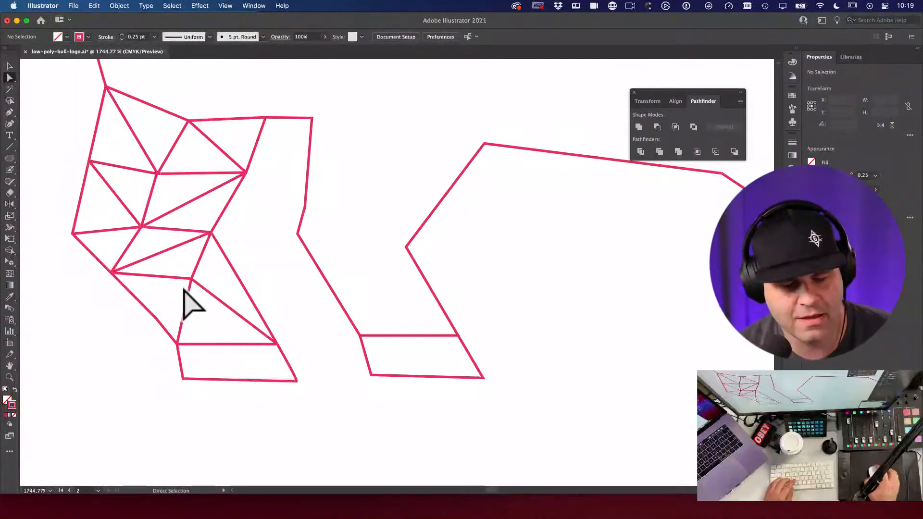
Step: Bend the diagonal line down-right at a new midpoint anchor, then lasso the anchor below it
key("p")
left_click(165, 251)
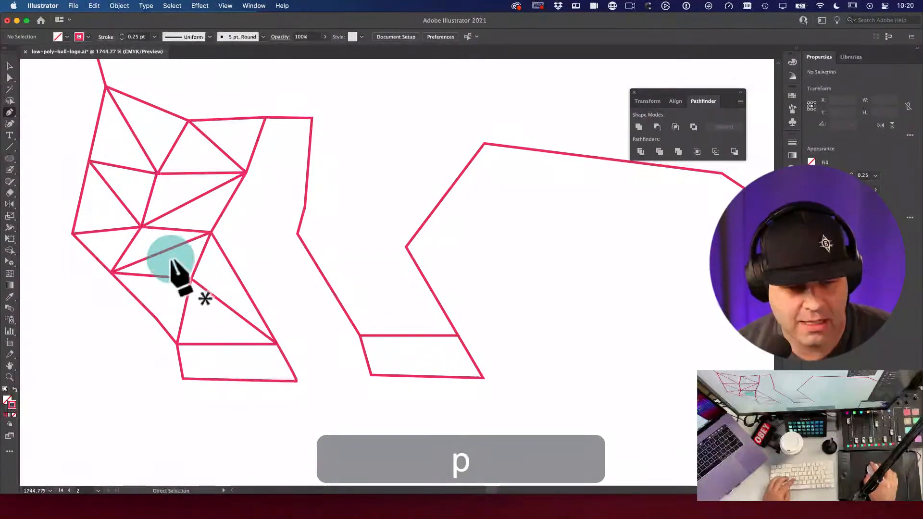
key("a")
left_click(165, 251)
key("super+z")
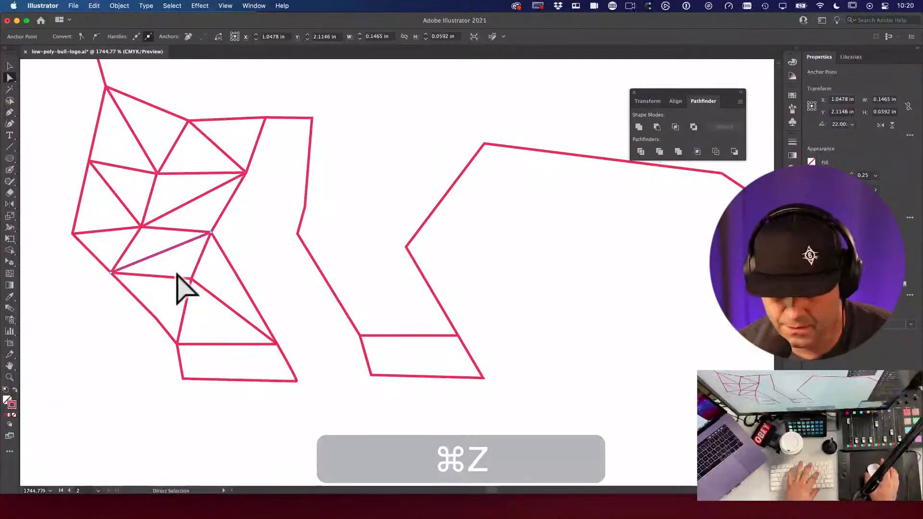
key("p")
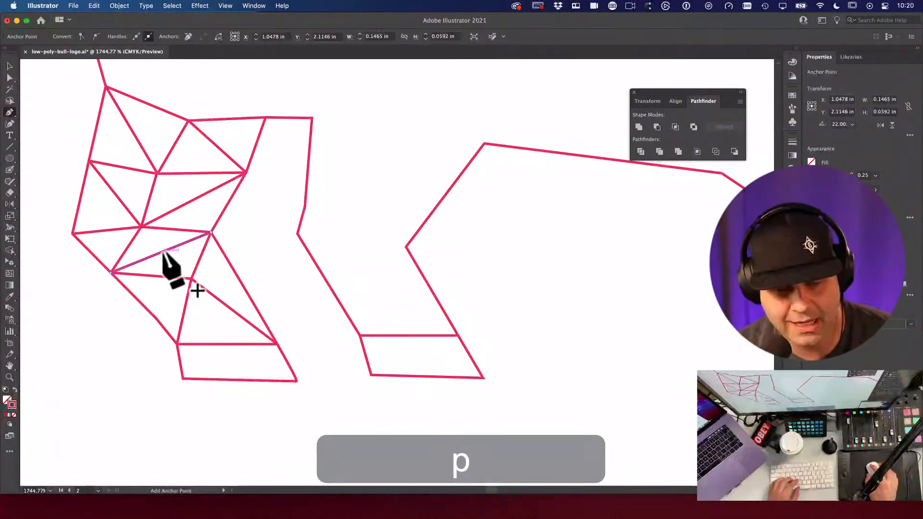
left_click(164, 251)
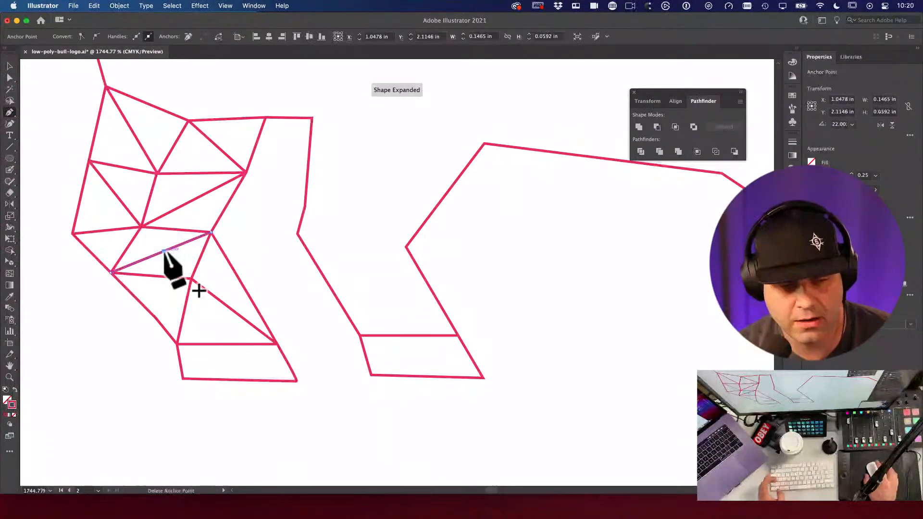
key("a")
mouse_move(164, 252)
left_mouse_down()
mouse_move(180, 265)
mouse_move(172, 259)
left_mouse_up()
key("q")
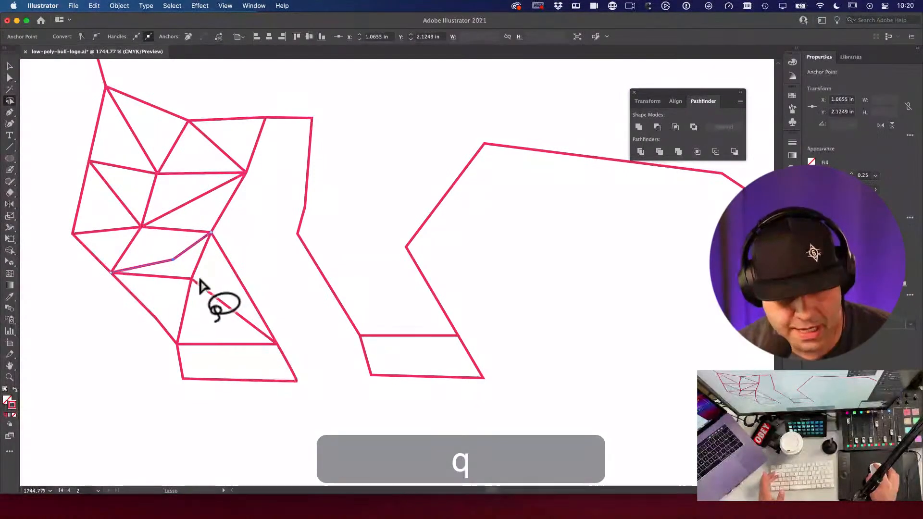
key("a")
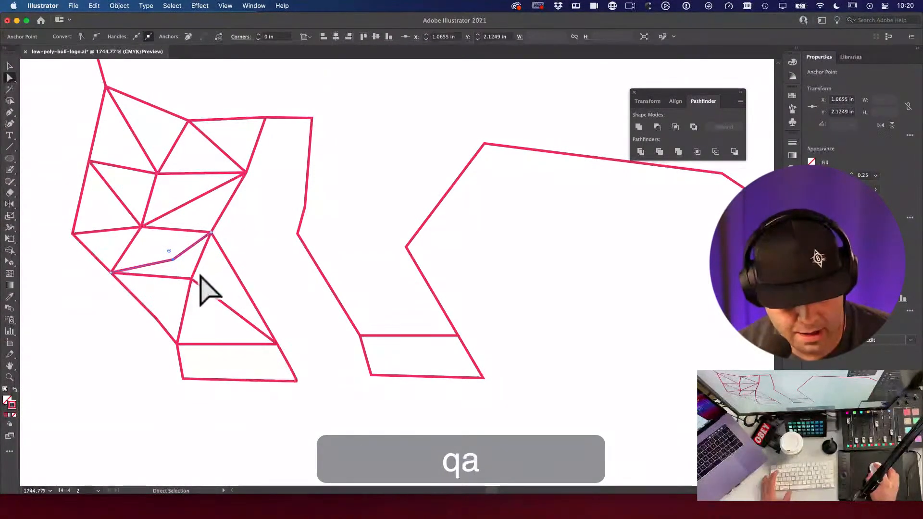
key("q")
mouse_move(201, 278)
left_mouse_down()
mouse_move(189, 270)
mouse_move(186, 289)
mouse_move(201, 278)
mouse_move(195, 301)
left_mouse_up()
key("a")
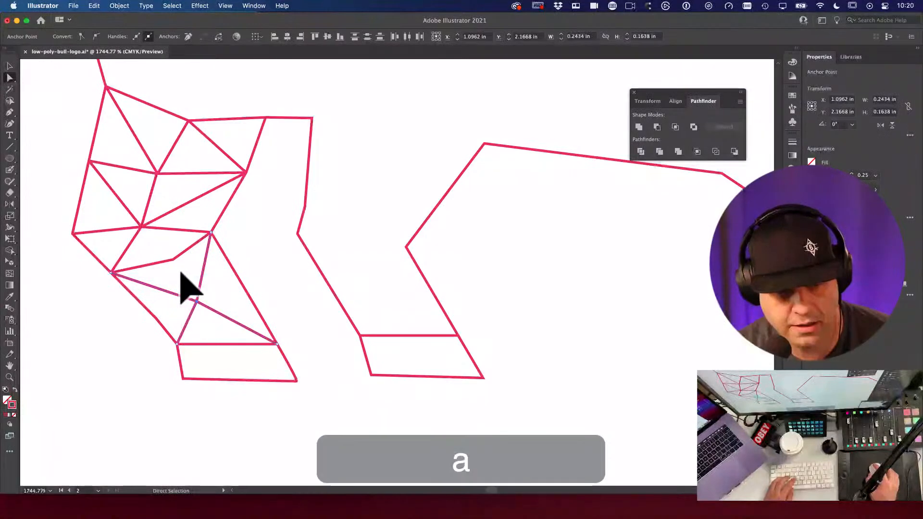
Step: Draw two straight lines from the new leg anchor to the lower and upper vertices
key("backslash")
left_click_drag(174, 261, 196, 301)
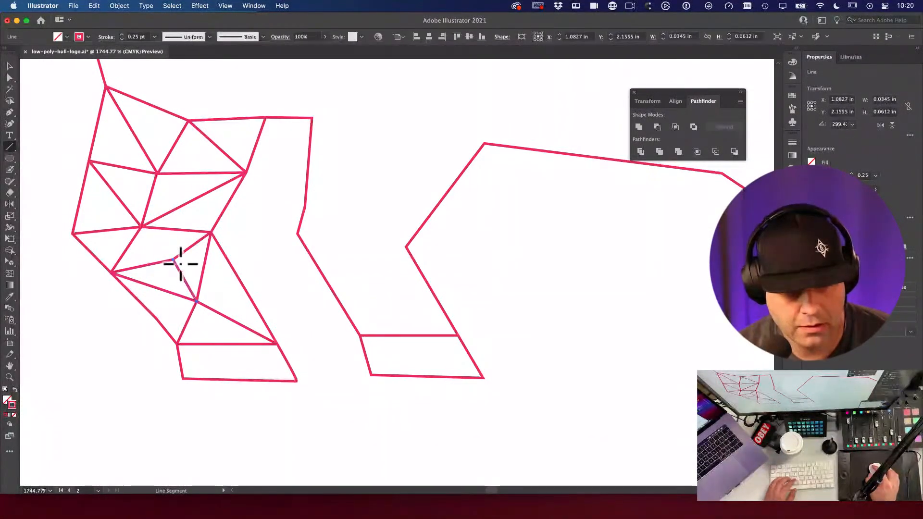
left_click_drag(173, 261, 140, 226)
key("a")
key("v")
left_click(268, 270)
Step: Lasso-select the anchor on the leg's right edge and nudge it slightly upward
key("a")
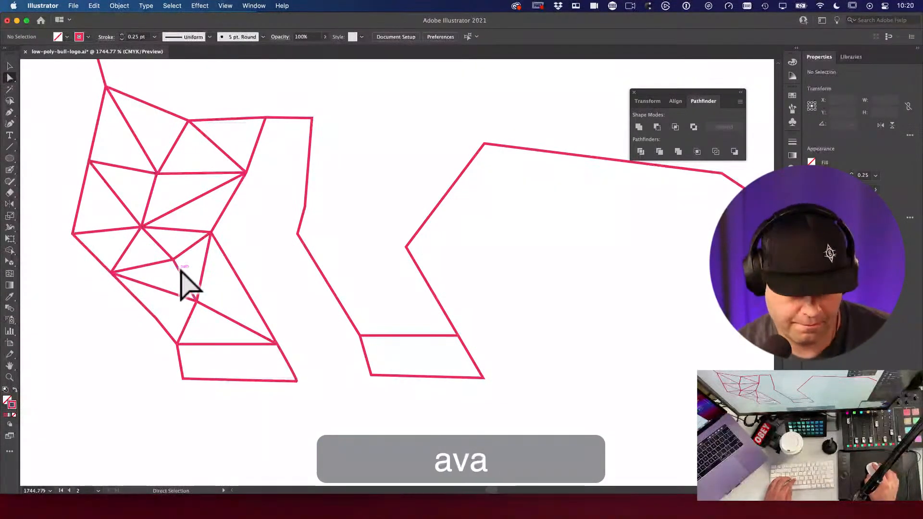
key("q")
mouse_move(212, 303)
left_mouse_down()
mouse_move(196, 292)
mouse_move(195, 326)
mouse_move(206, 305)
left_mouse_up()
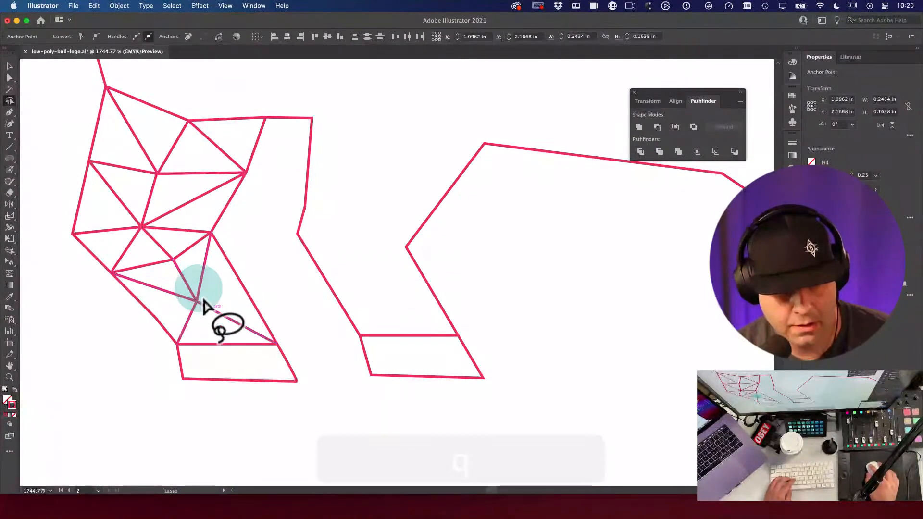
key("a")
left_click_drag(197, 302, 197, 292)
left_click(210, 323)
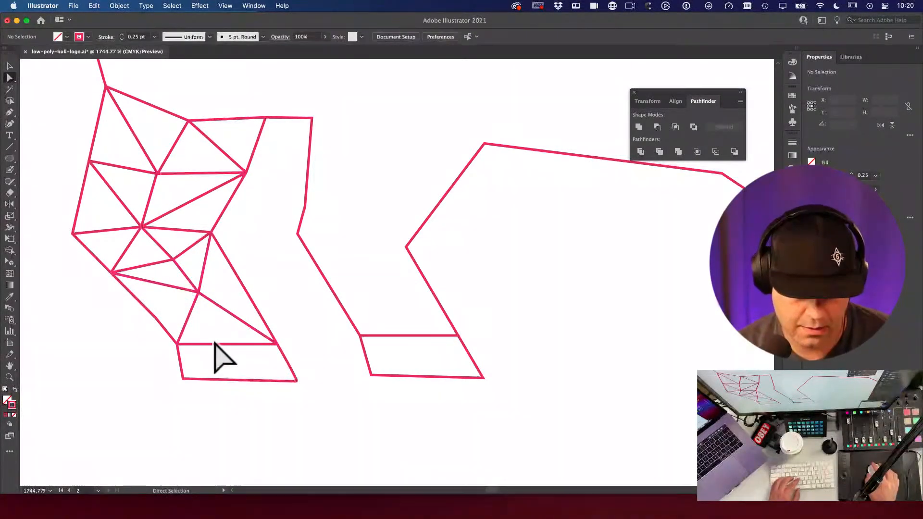
Step: Delete a stray anchor near the hoof and select an anchor on the leg's bottom shape
key("p")
key("a")
left_click_drag(224, 347, 225, 343)
key("BackSpace")
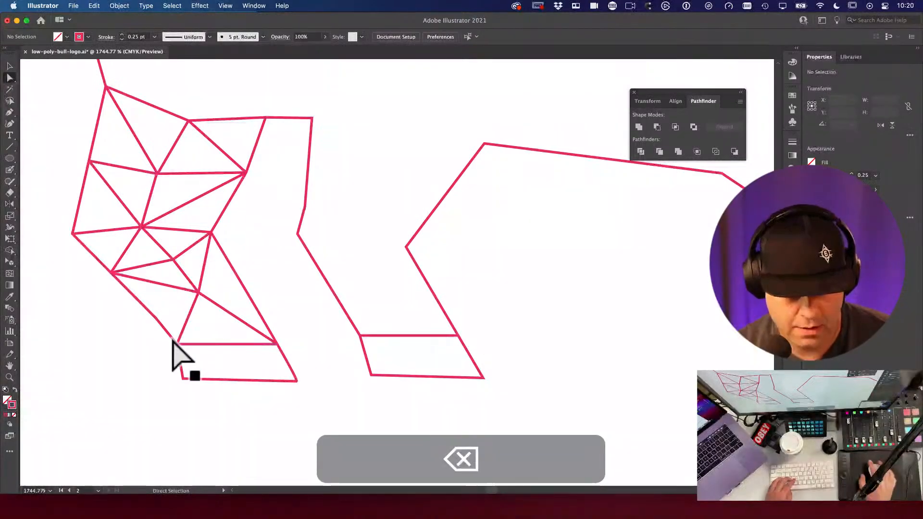
left_click(244, 369)
Step: Drag the bottom-edge anchor up to the vertex and draw a connecting line segment
key("p")
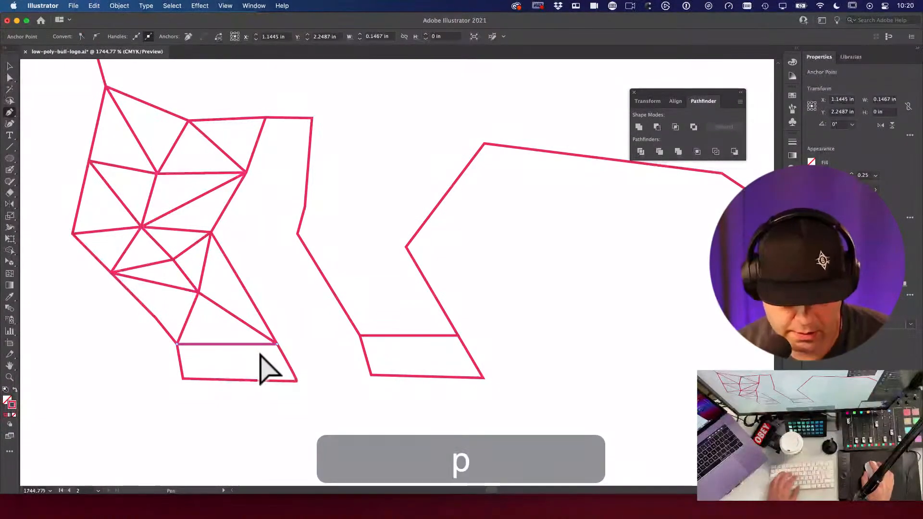
key("a")
left_click(222, 337)
left_click_drag(221, 340, 199, 293)
key("backslash")
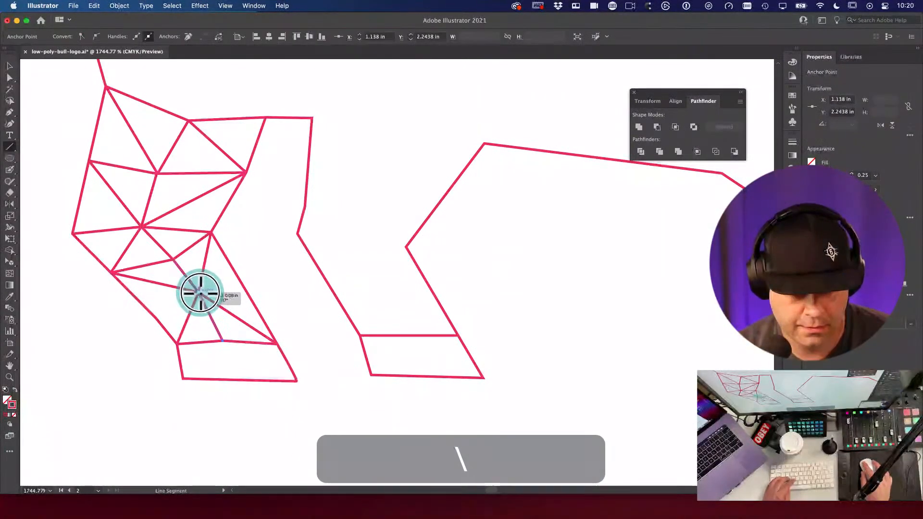
left_click(309, 274, "super")
key("super+v")
Step: Zoom out and delete the accidentally pasted bull photo from the artboard
key("space")
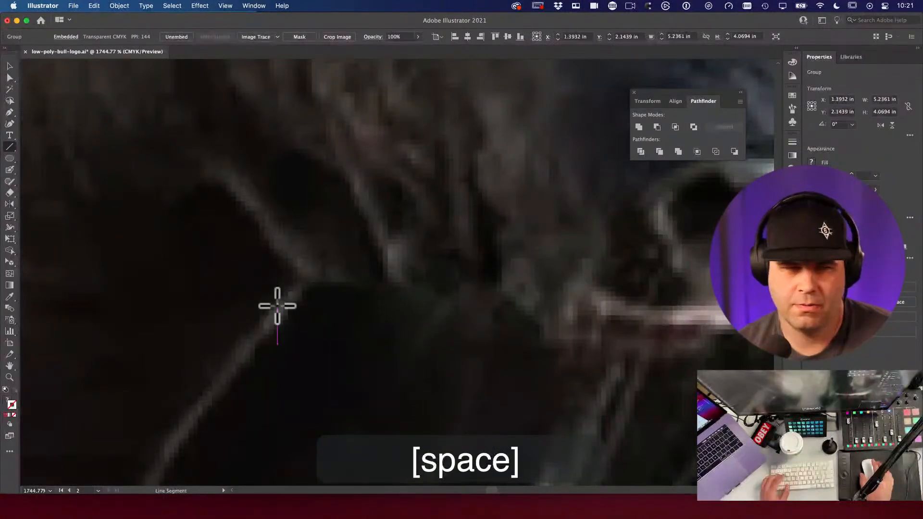
left_click(9, 65)
left_click(307, 233, "alt+super")
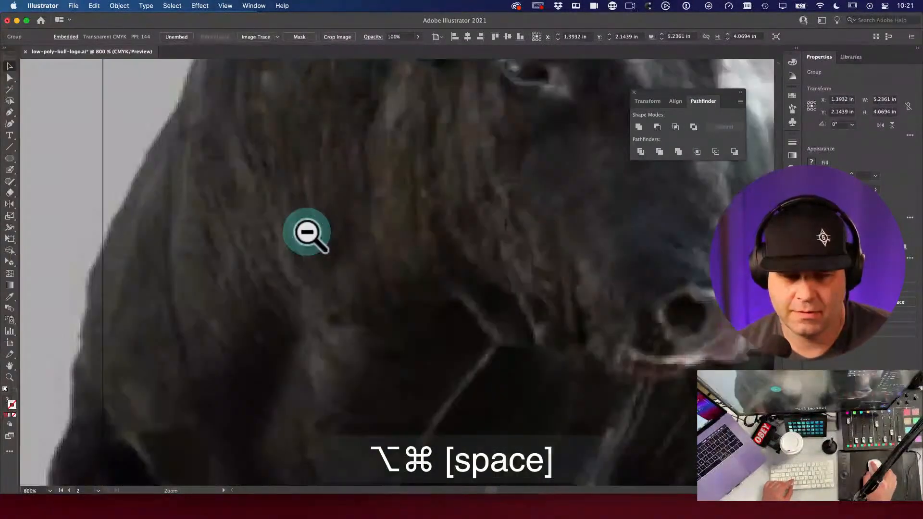
left_click(308, 233, "alt+super")
left_click(308, 233, "alt+super")
left_click_drag(422, 264, 323, 209)
key("v")
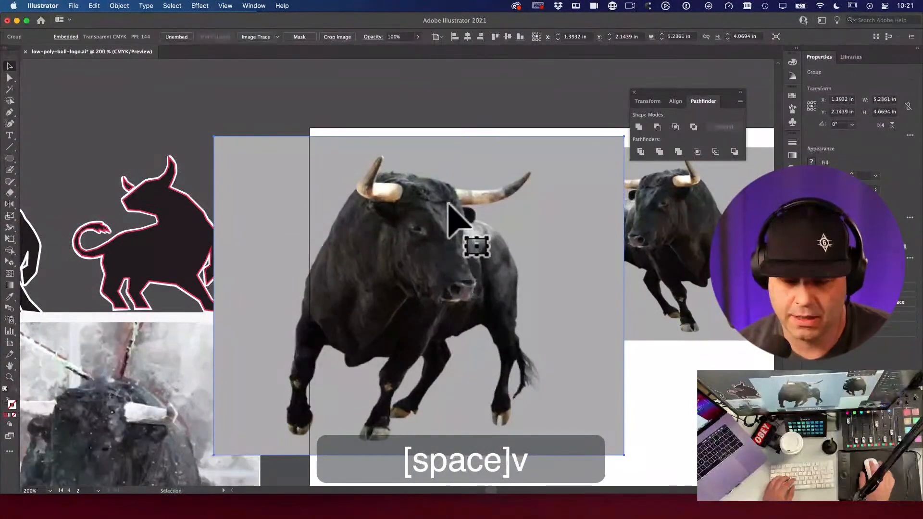
key("BackSpace")
Step: Save the bull logo document and zoom in on the front legs
left_click(425, 339, "super")
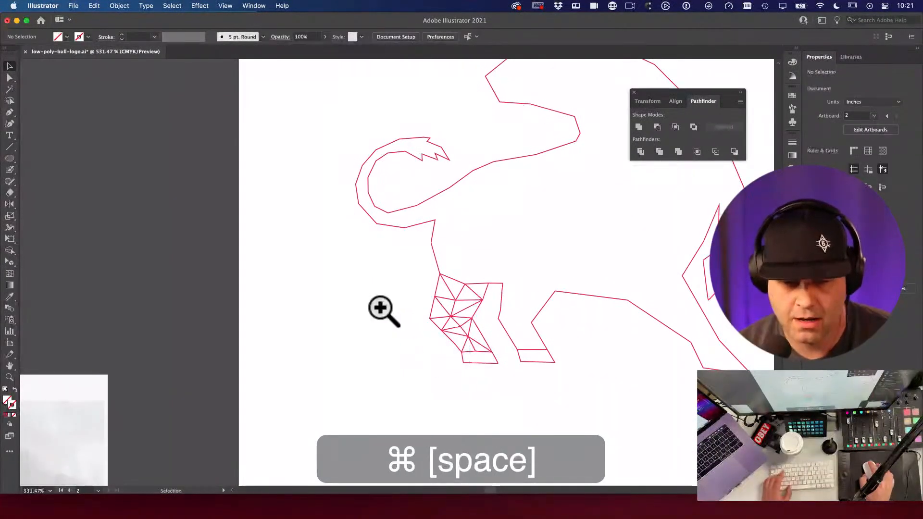
left_click(385, 310)
key("super+s")
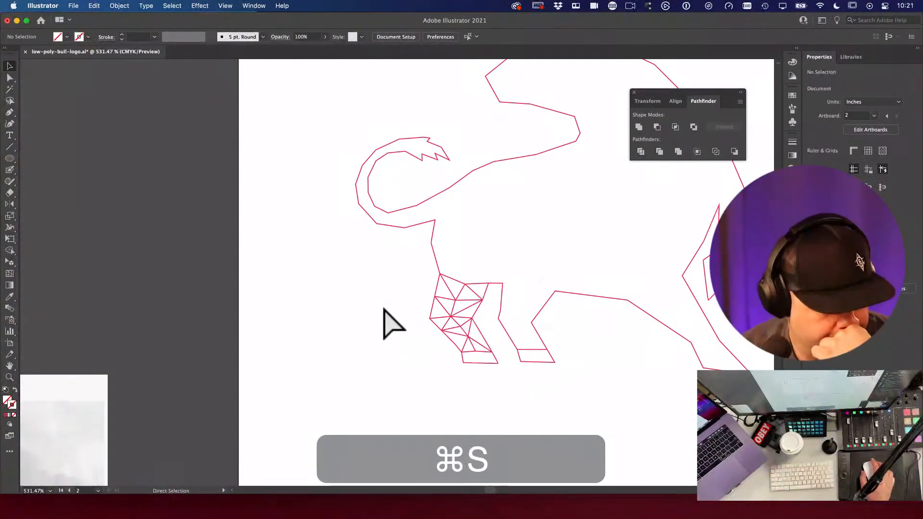
left_click(341, 327)
scroll(530, 337, "right", 3)
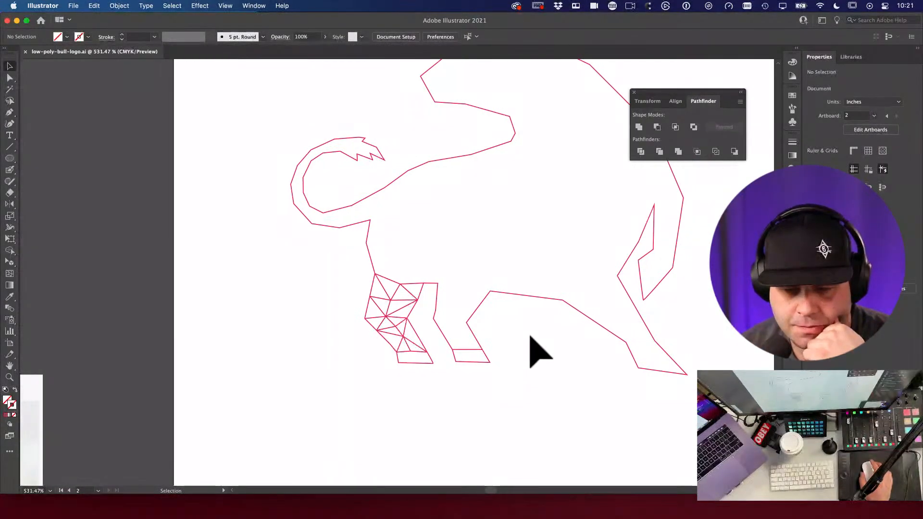
left_click_drag(422, 356, 509, 388)
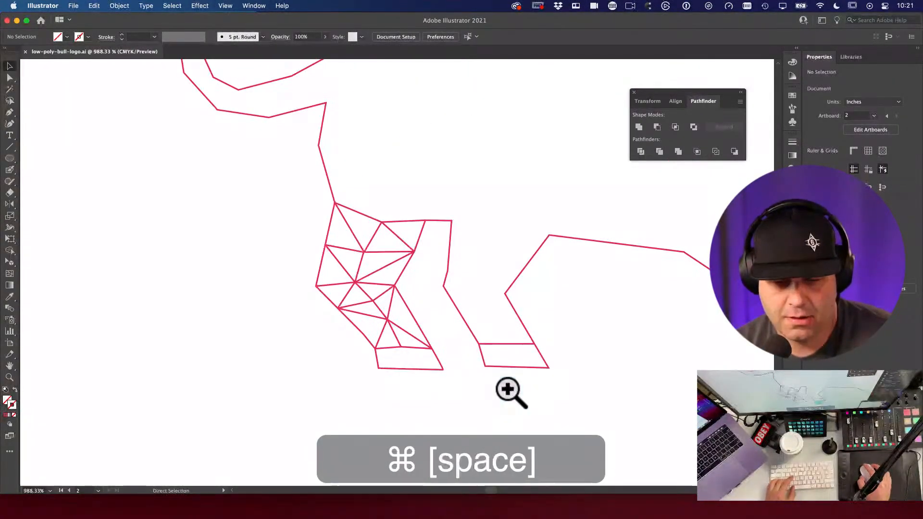
key("super+z")
key("super+z")
key("super+z")
key("super+z")
key("super+z")
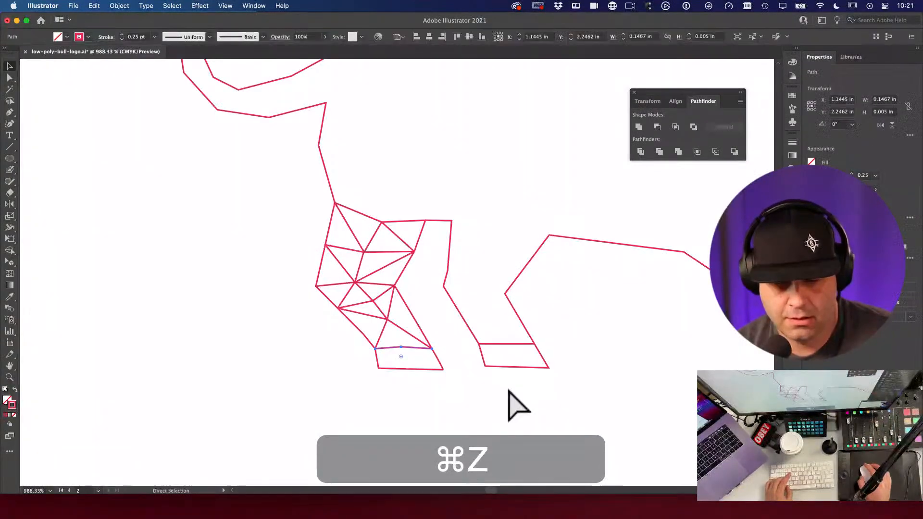
Step: Zoom out and pan to show the whole bull outline beside the reference photo
left_click(519, 340, "alt+super")
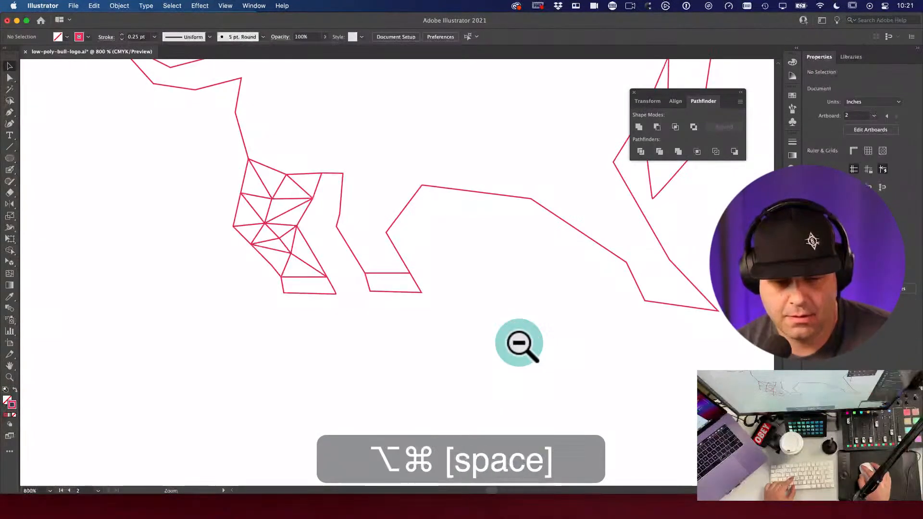
left_click(521, 315, "alt+super")
left_click(522, 315, "alt+super")
left_click_drag(522, 316, 510, 363)
key("v")
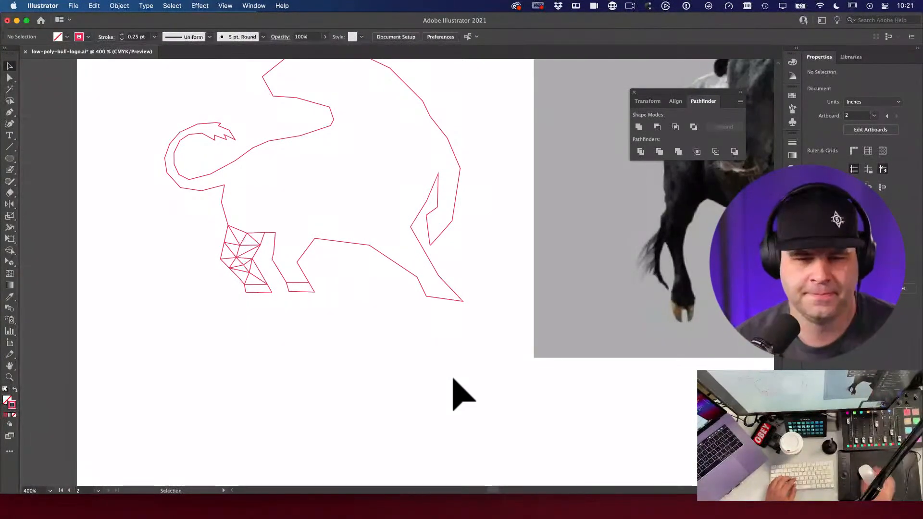
left_click(412, 354, "alt+super")
left_click(432, 298, "alt+super")
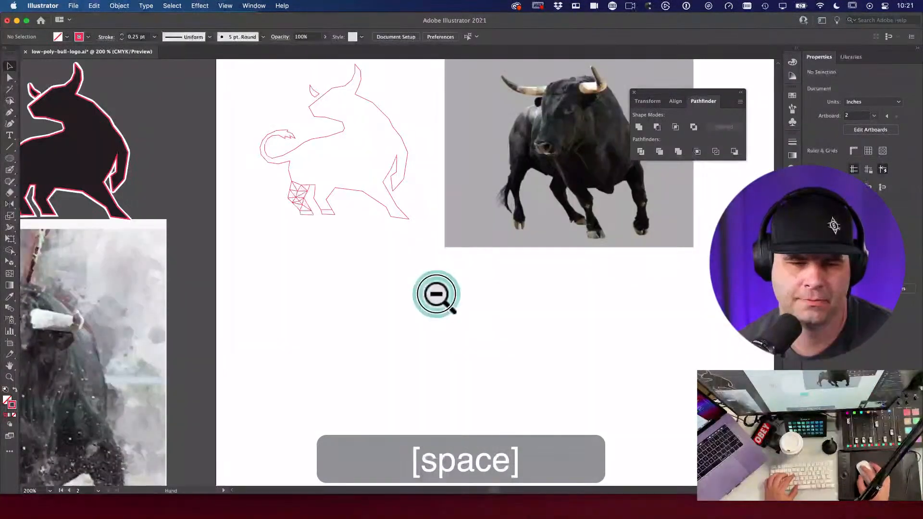
left_click_drag(437, 291, 441, 393)
key("v")
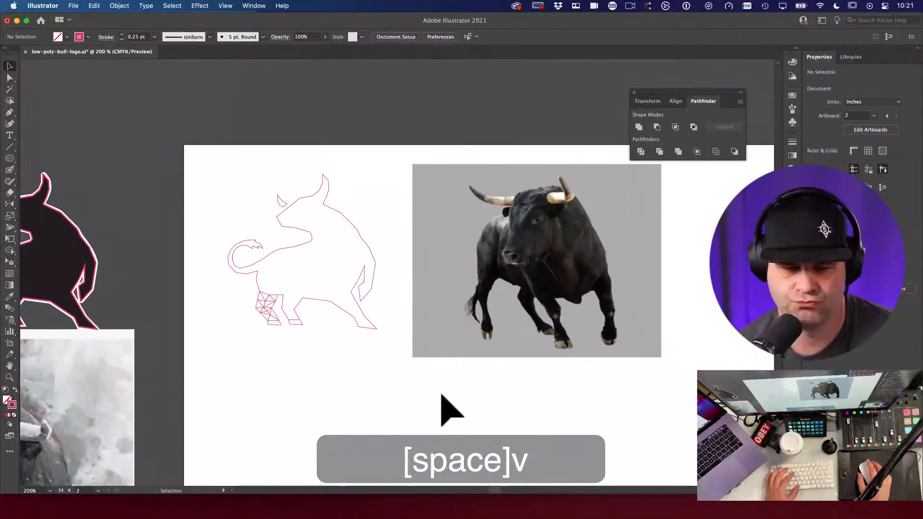
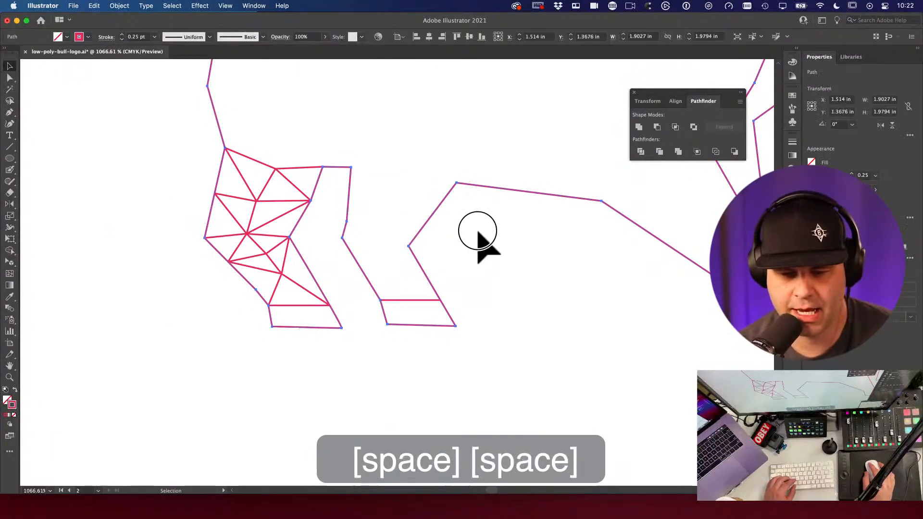
Step: Draw the first facet line across the second leg, undoing the misplaced vertical and diagonal lines
key("p")
key("backslash")
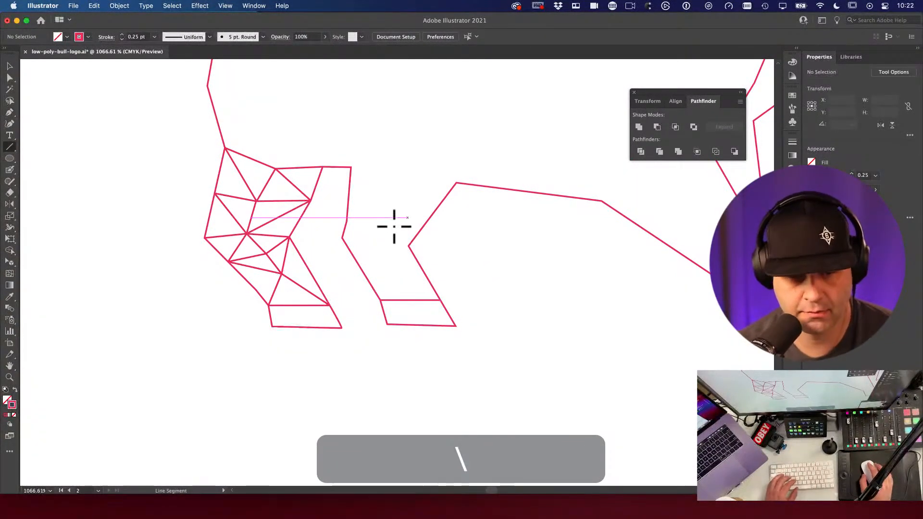
mouse_move(456, 183)
left_mouse_down()
mouse_move(342, 238)
mouse_move(409, 246)
left_mouse_up()
left_click_drag(351, 167, 386, 299)
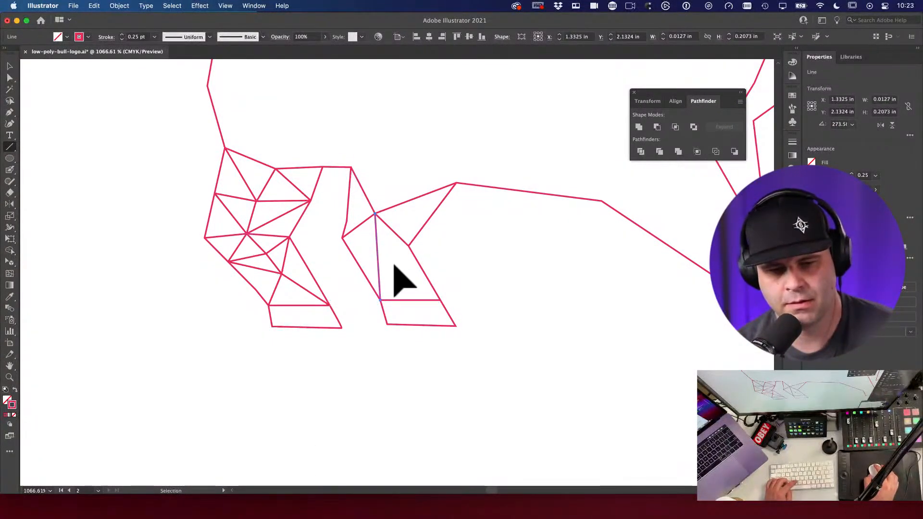
key("super+z")
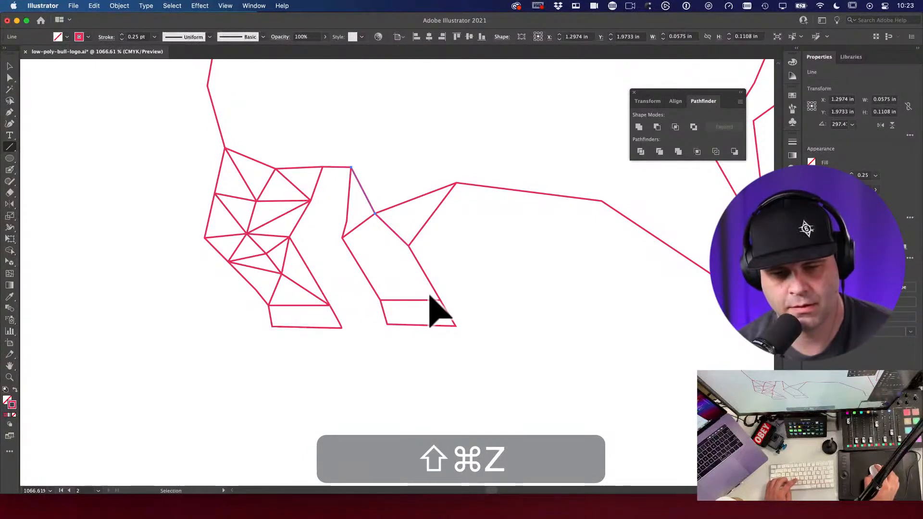
mouse_move(439, 301)
left_mouse_down()
mouse_move(385, 262)
mouse_move(440, 293)
left_mouse_up()
key("super+z")
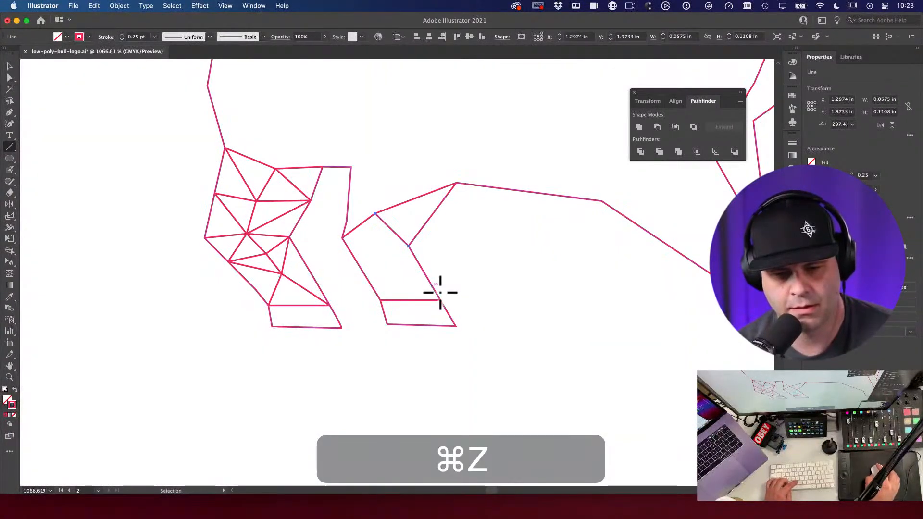
key("super+z")
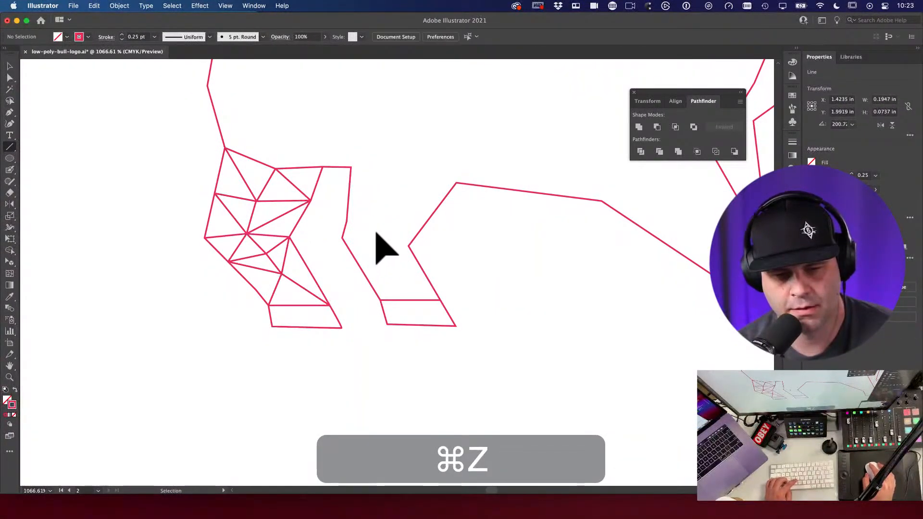
Step: Finish the second leg's triangles with lines joining its top and lower corner points
left_click_drag(342, 238, 440, 300)
mouse_move(409, 248)
left_mouse_down()
mouse_move(346, 160)
mouse_move(351, 167)
left_mouse_up()
left_click_drag(346, 222, 405, 247)
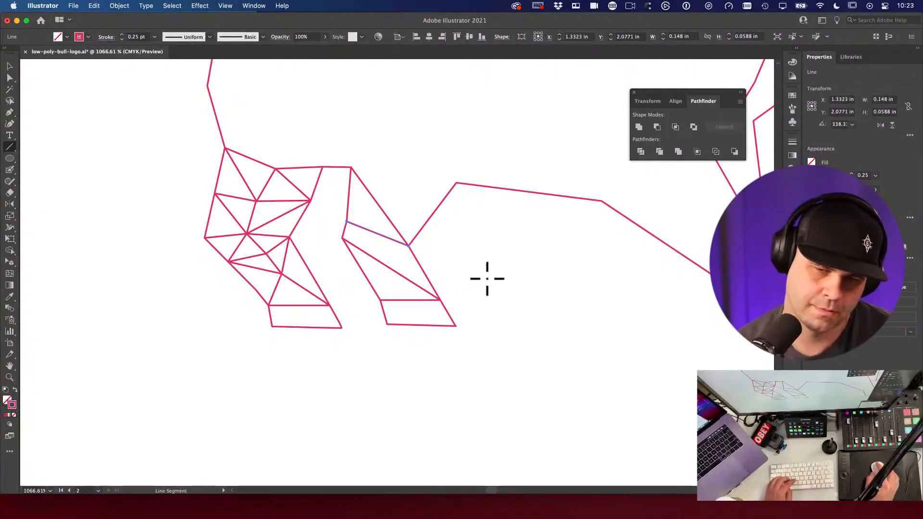
left_click_drag(353, 168, 455, 182)
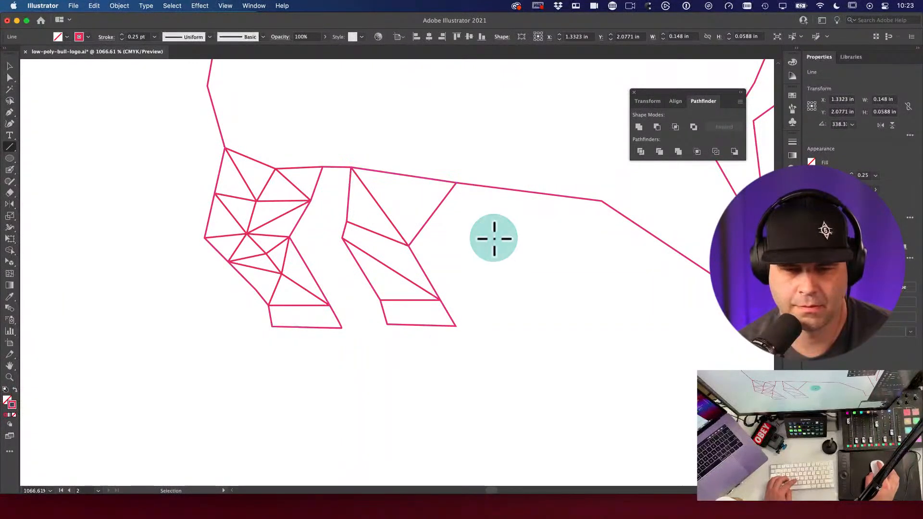
left_click(433, 250, "super")
left_click(434, 250, "alt+super")
left_click(434, 249, "alt+super")
left_click_drag(447, 326, 454, 263)
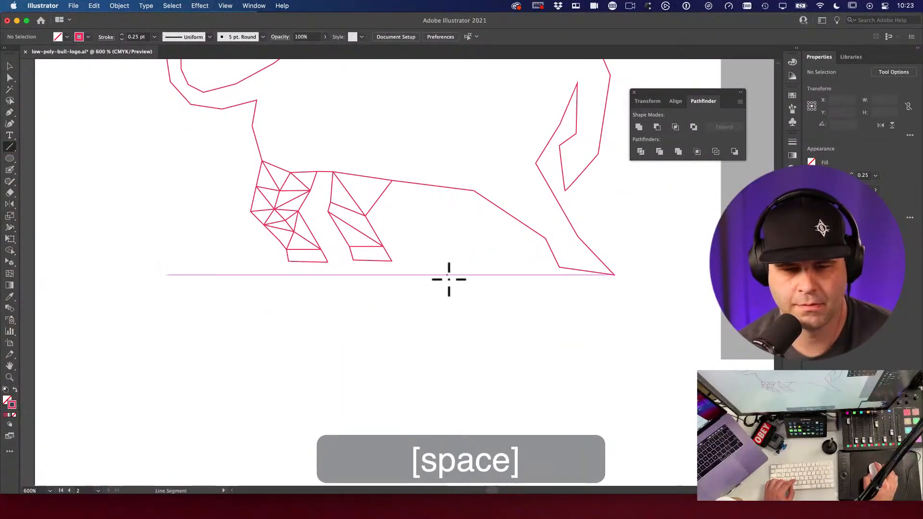
Step: Select the whole bull outline and place a duplicate to the right of the original
scroll(323, 260, "up", 3)
key("v")
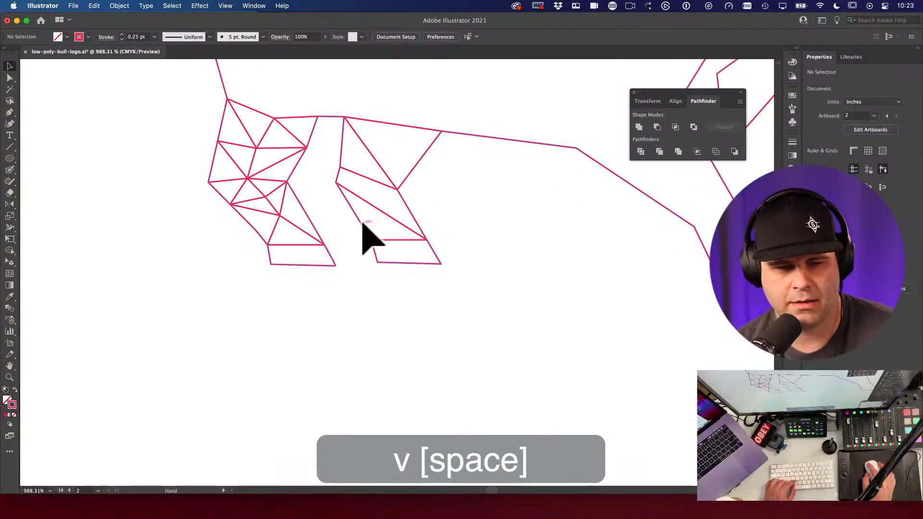
left_click(364, 236, "super")
left_click_drag(275, 173, 410, 208)
left_click(432, 243, "alt+super")
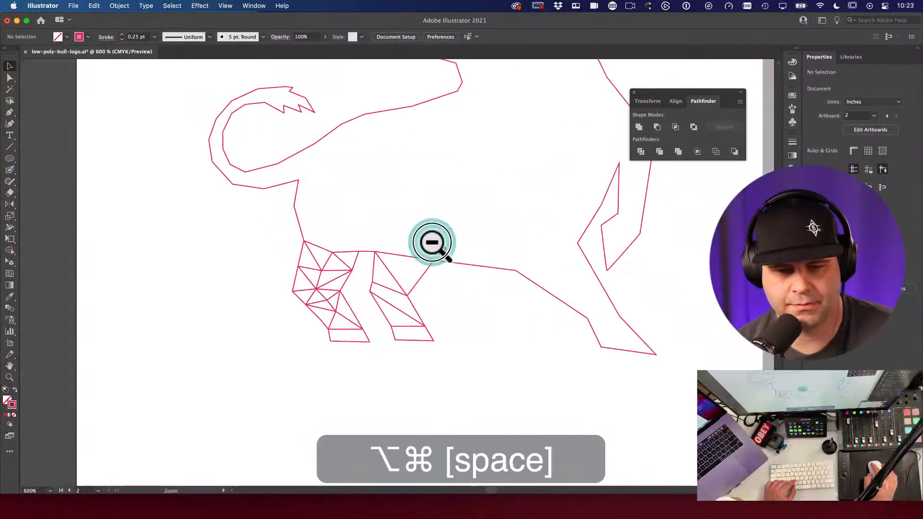
left_click(466, 293, "alt+super")
left_click_drag(466, 293, 366, 255)
left_click(457, 295, "alt+super")
left_click(489, 258, "alt+super")
key("v")
left_click_drag(212, 168, 435, 380)
left_click_drag(282, 279, 583, 329)
left_click(457, 294)
Step: Delete the old triangle lines from the copy's front leg
key("v")
left_click(322, 285)
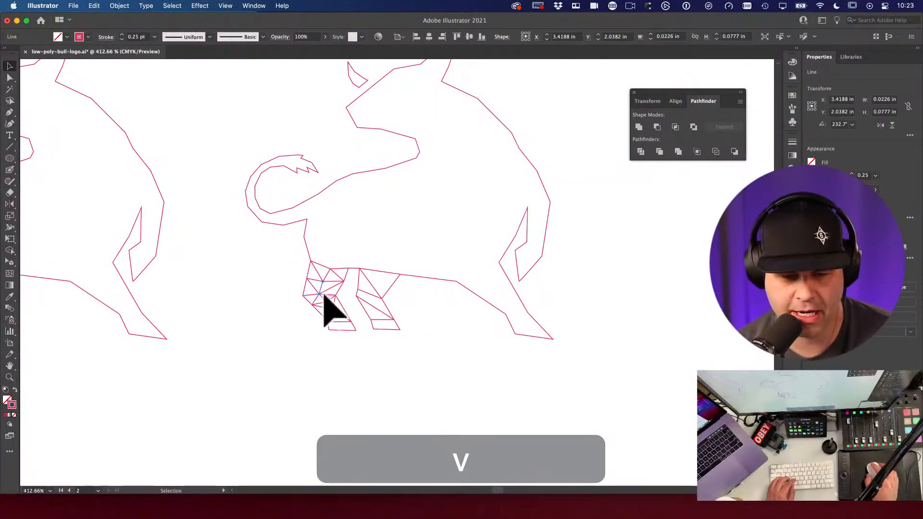
left_click(329, 287)
key("BackSpace")
left_click(336, 266)
left_click(311, 295)
key("BackSpace")
left_click(331, 310)
left_click(338, 313)
Step: Draw larger facet lines in the copy's front leg from the neck and back-line corners
key("space")
left_click_drag(344, 345, 554, 270)
key("space")
left_click_drag(469, 272, 288, 268)
key("super+space")
left_click(511, 308)
key("backslash")
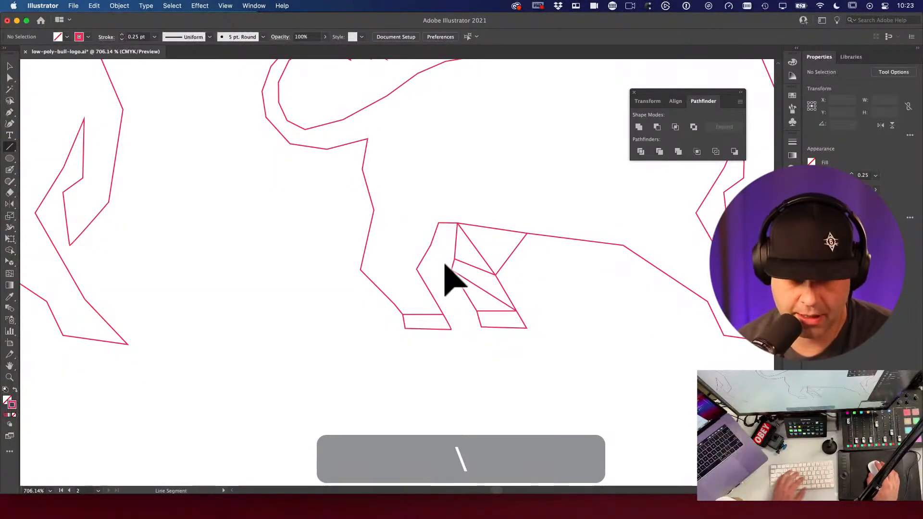
left_click_drag(361, 270, 442, 315)
left_click_drag(374, 211, 416, 269)
left_click_drag(437, 223, 392, 236)
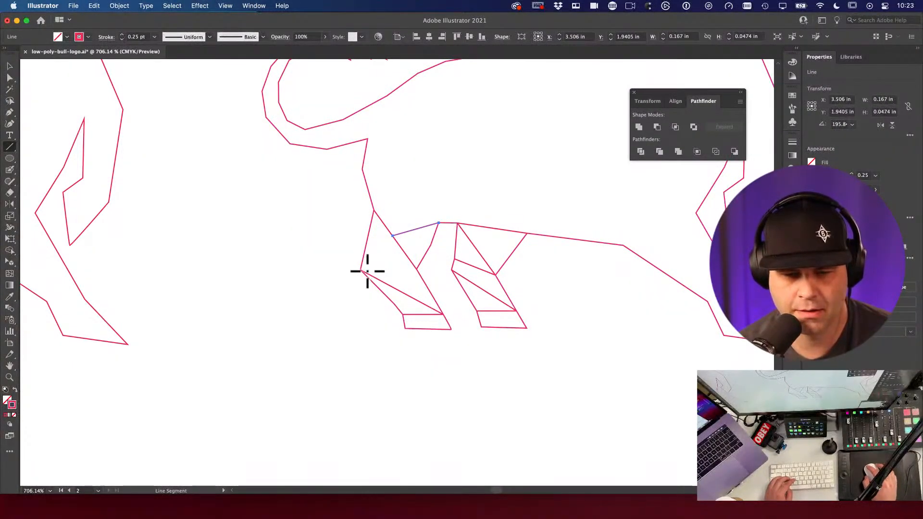
mouse_move(361, 270)
left_mouse_down()
mouse_move(409, 264)
mouse_move(357, 269)
left_mouse_up()
key("super+z")
Step: Check the leg's anchor points, then join the neck corner to the leg and back-line corners
key("a")
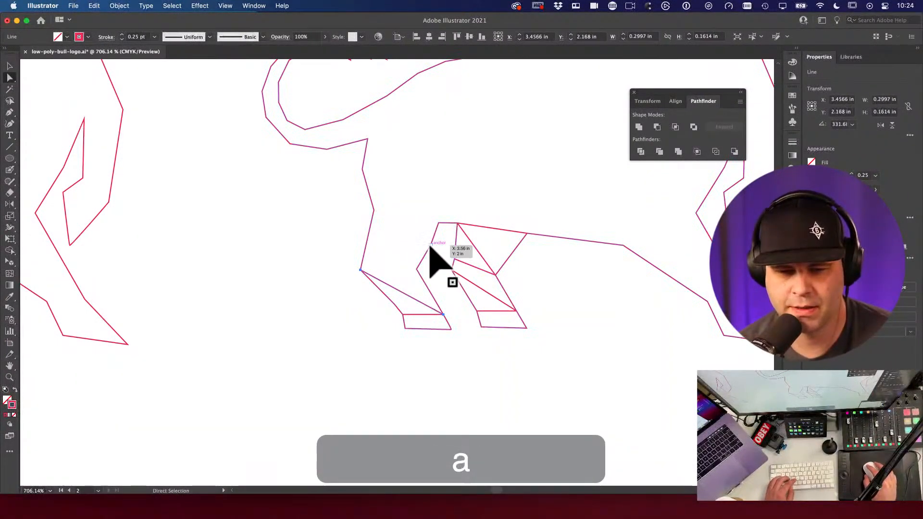
left_click(433, 245)
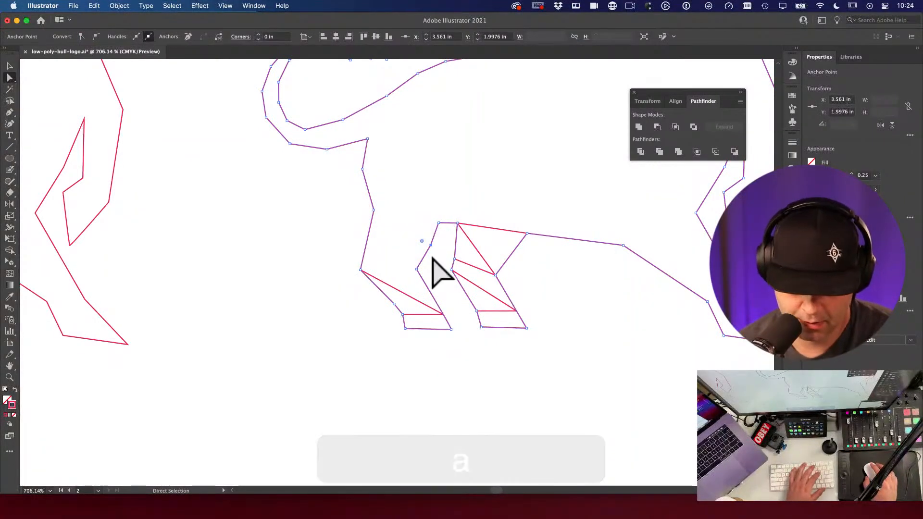
key("p")
key("a")
left_click(435, 251)
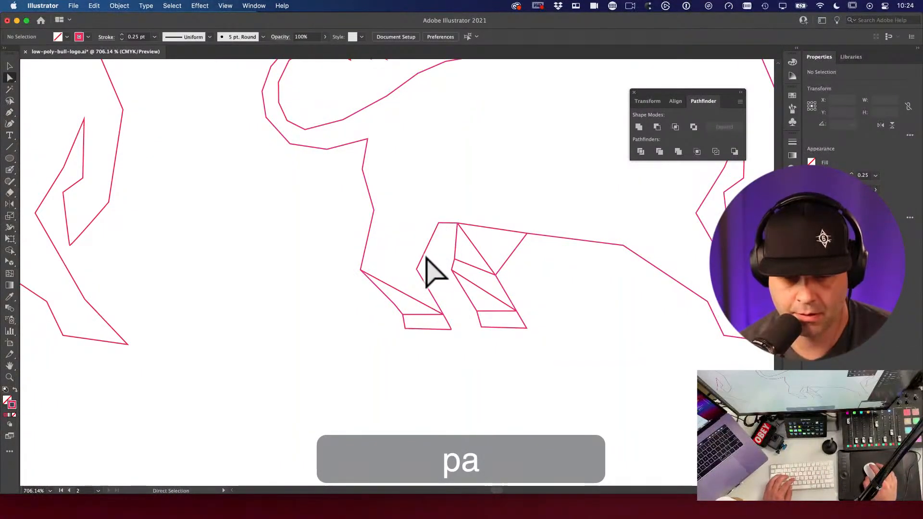
key("backslash")
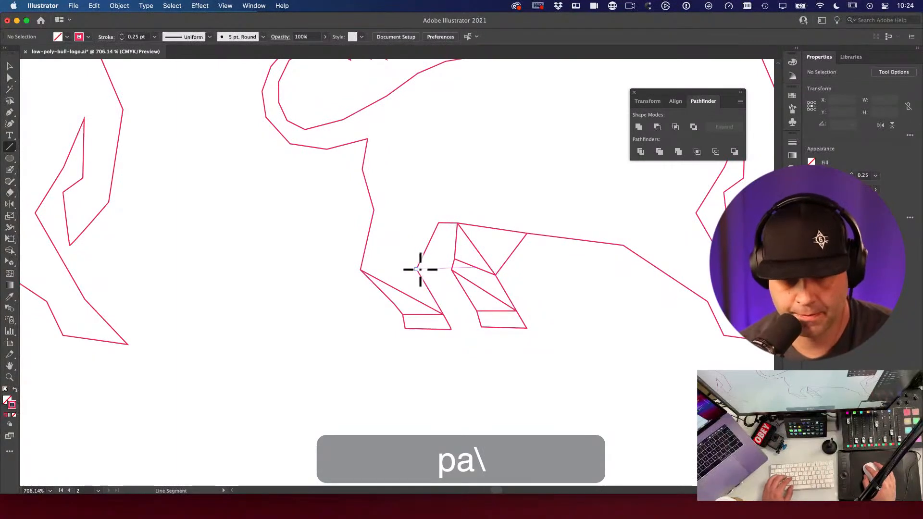
left_click_drag(374, 210, 421, 269)
left_click_drag(438, 223, 374, 210)
key("space")
left_click_drag(316, 224, 271, 249)
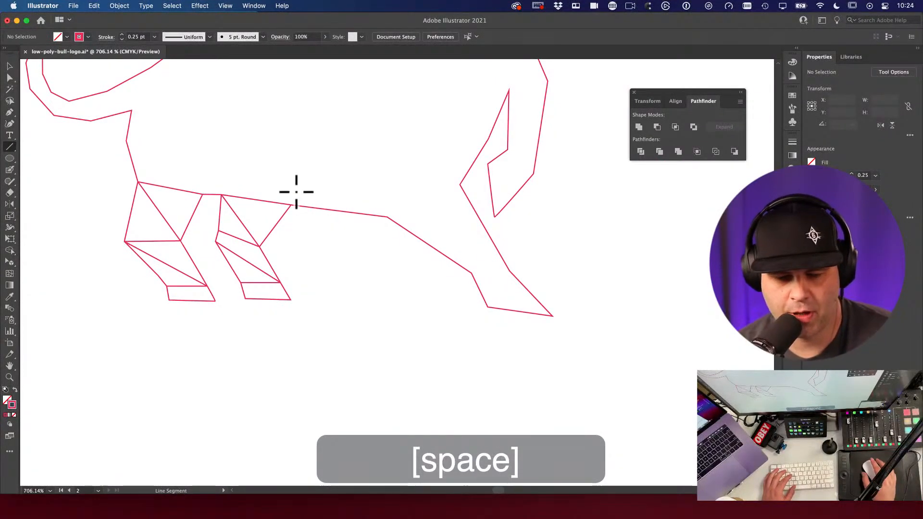
Step: Draw a line from the back down to the hind leg, removing a stray vertical line
mouse_move(389, 217)
left_mouse_down()
mouse_move(483, 237)
mouse_move(509, 271)
left_mouse_up()
left_click_drag(463, 250, 460, 185)
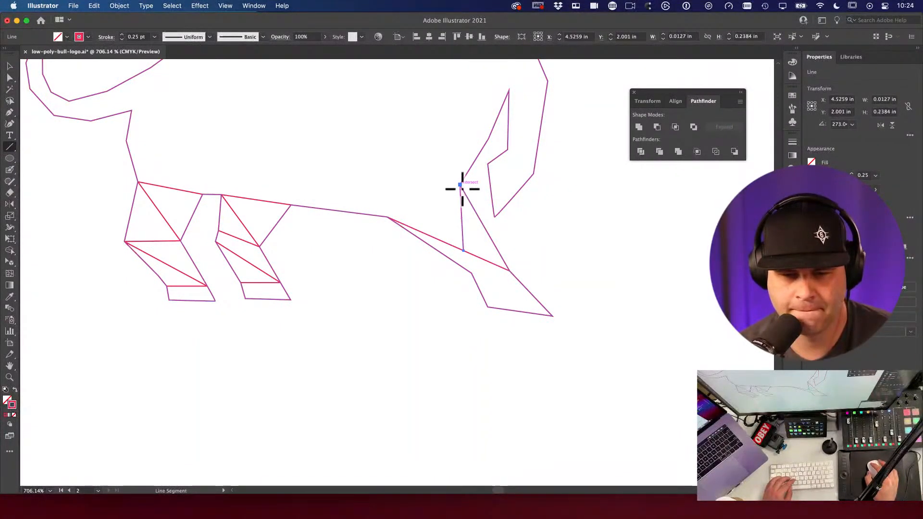
key("super+z")
left_click(515, 267, "super")
key("v")
left_click(461, 249, "alt+super")
left_click_drag(461, 250, 482, 252)
left_click(585, 340, "super")
left_click(501, 260, "super")
Step: Add facet lines from the top hind-leg corner across the hind leg and to the belly joint
key("backslash")
key("space")
left_click_drag(480, 187, 353, 243)
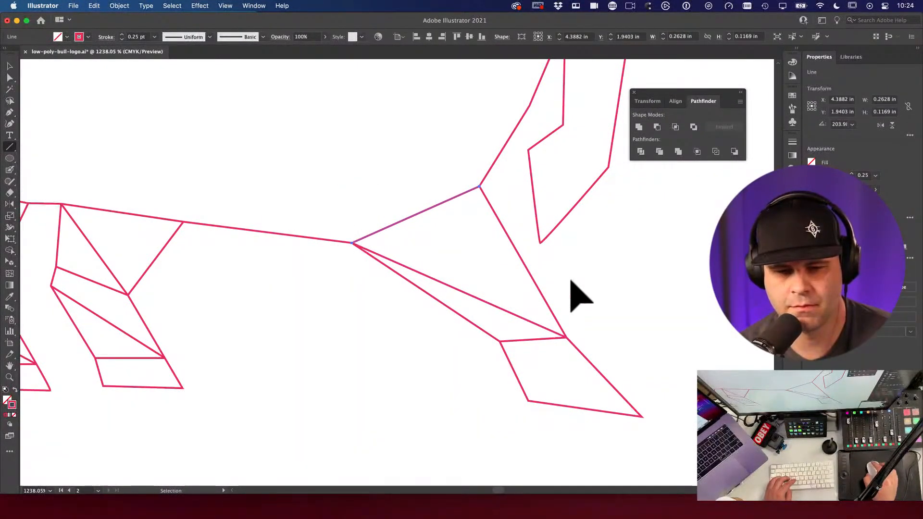
key("space")
left_click_drag(597, 250, 472, 430)
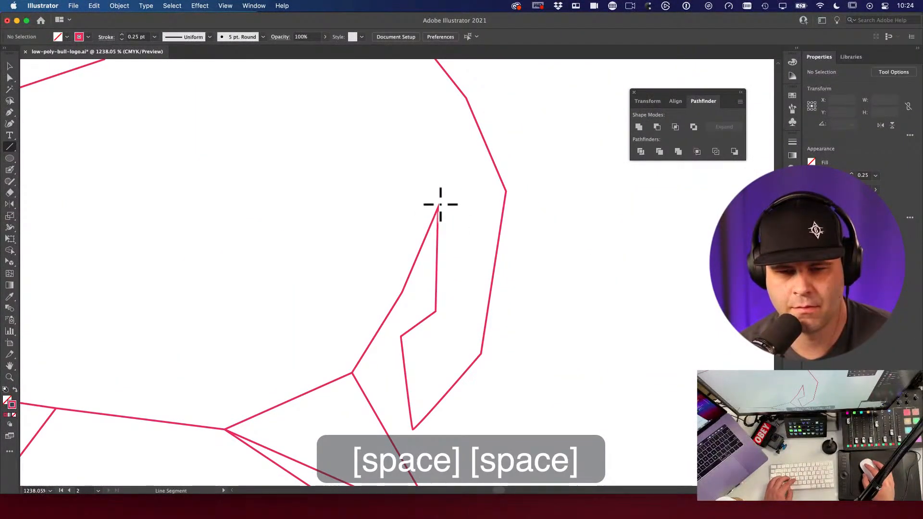
left_click_drag(434, 225, 437, 216)
mouse_move(466, 99)
left_mouse_down()
mouse_move(449, 201)
mouse_move(437, 208)
mouse_move(505, 192)
left_mouse_up()
mouse_move(505, 193)
left_mouse_down()
mouse_move(428, 305)
mouse_move(435, 312)
left_mouse_up()
left_click_drag(435, 311, 481, 353)
Step: Undo a stray long line and delete an unwanted vertical segment in the hind leg
left_click(342, 297, "alt+super")
left_click(343, 296, "alt+super")
left_click_drag(546, 292, 535, 244)
left_click_drag(293, 267, 483, 287)
key("super+z")
key("a")
left_click(333, 292)
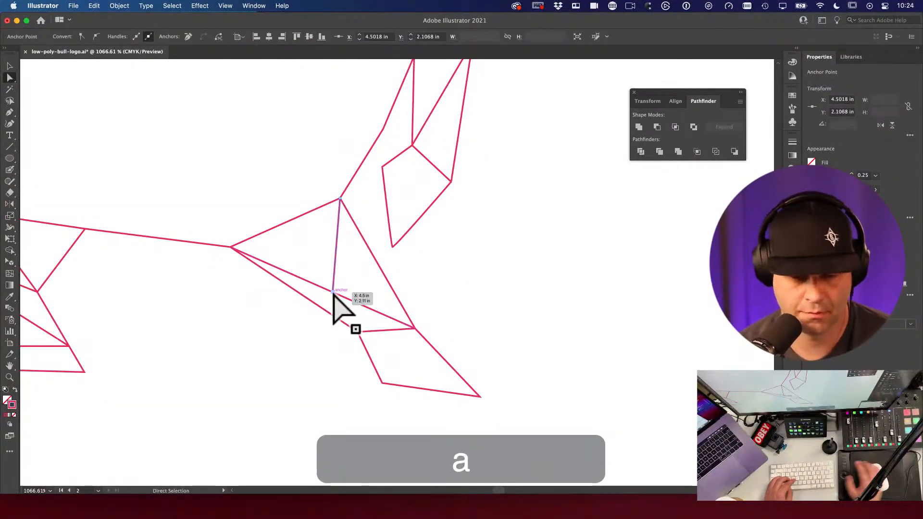
key("BackSpace")
key("space")
left_click_drag(331, 273, 395, 227)
left_click(395, 227, "alt+super")
key("backslash")
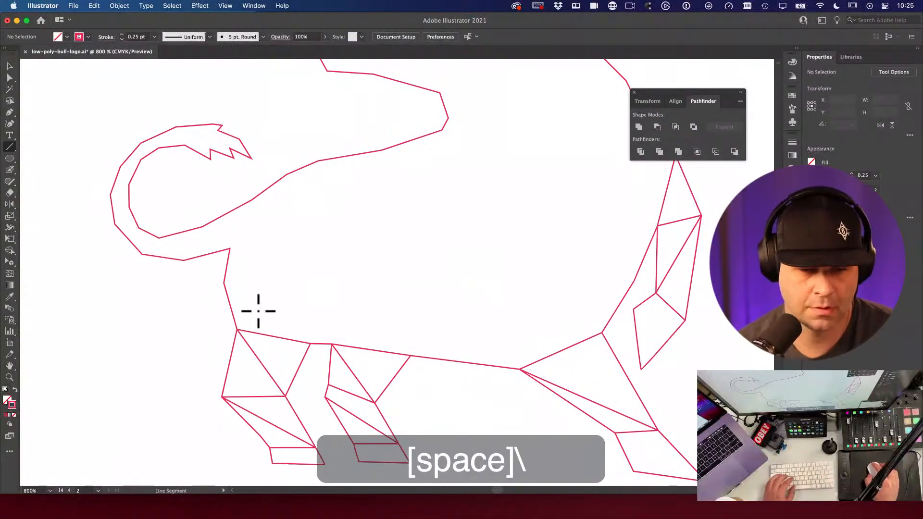
Step: Draw facet lines from the chest corner across the chest, up toward the neck and down from the shoulder
left_click_drag(238, 331, 296, 283)
left_click_drag(297, 283, 224, 282)
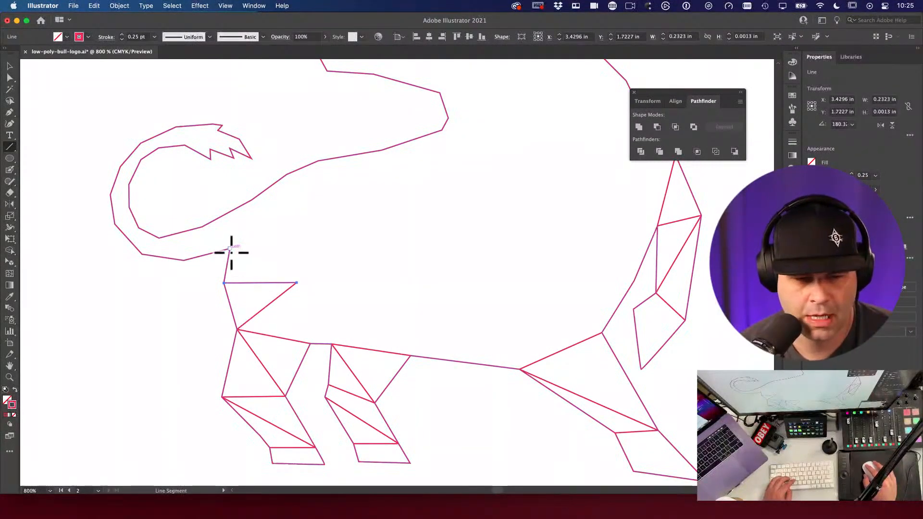
left_click_drag(231, 249, 230, 249)
left_click_drag(230, 249, 297, 282)
mouse_move(231, 249)
left_mouse_down()
mouse_move(247, 206)
mouse_move(290, 177)
mouse_move(251, 200)
mouse_move(298, 224)
mouse_move(230, 249)
left_mouse_up()
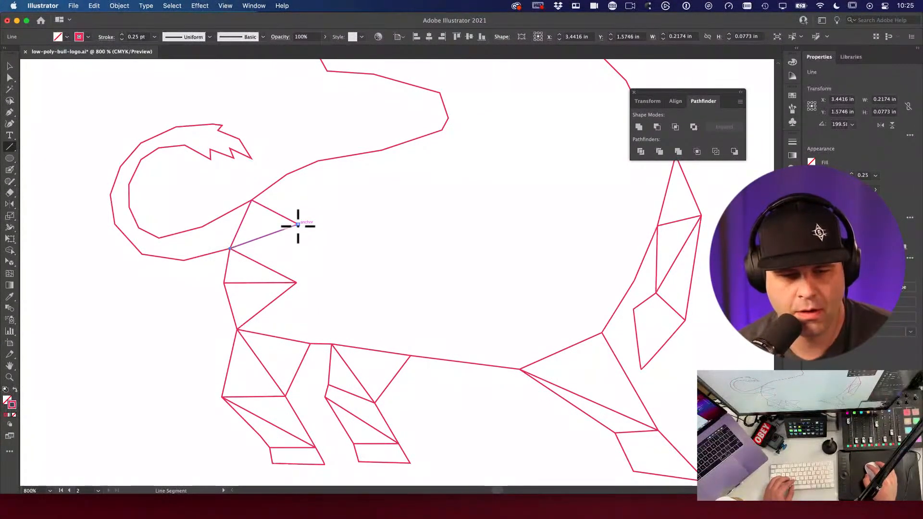
left_click_drag(287, 174, 351, 209)
left_click_drag(319, 161, 352, 209)
left_click_drag(298, 232, 297, 282)
Step: Add lines from the shoulder down to the chest vertex and across the shoulder, fixing one misplaced line
key("space")
left_click_drag(258, 252, 308, 233)
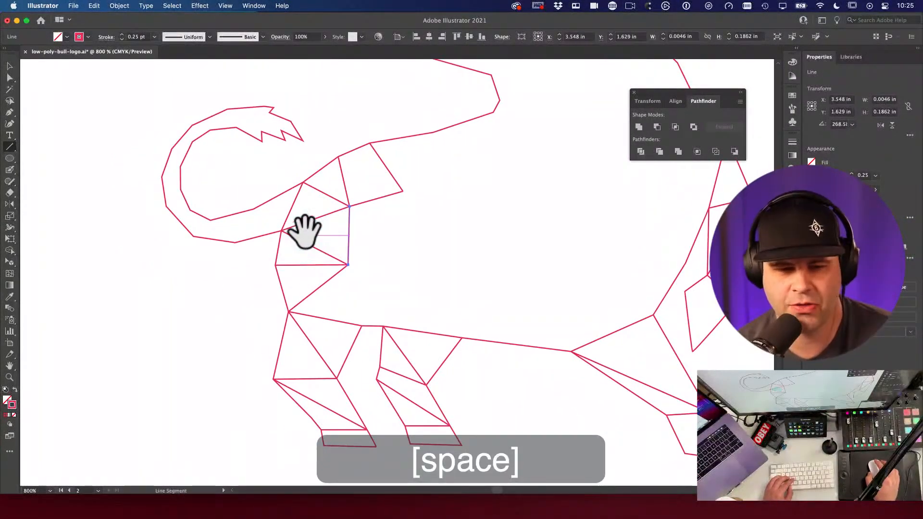
mouse_move(398, 186)
left_mouse_down()
mouse_move(336, 220)
mouse_move(377, 161)
left_mouse_up()
left_click_drag(344, 222, 291, 292)
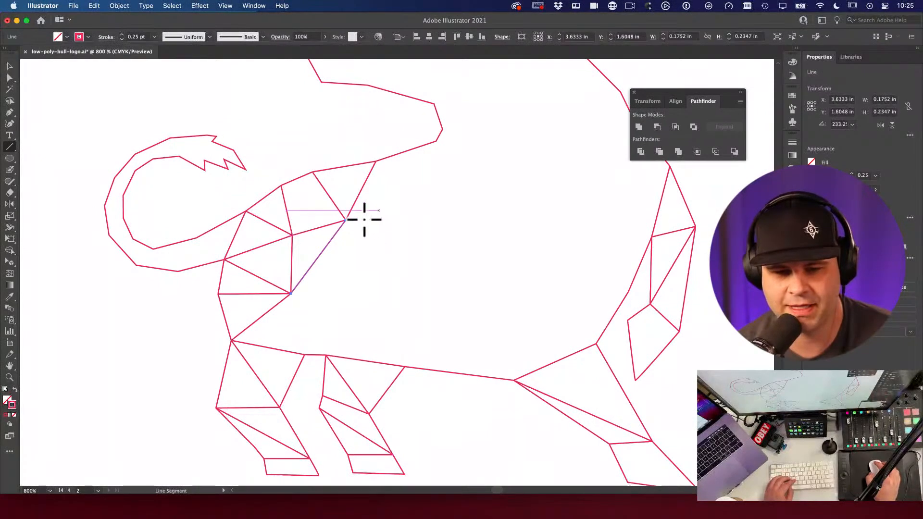
left_click_drag(347, 221, 436, 198)
left_click_drag(436, 142, 432, 197)
left_click_drag(345, 222, 289, 293)
key("super+z")
mouse_move(378, 264)
left_mouse_down()
mouse_move(293, 303)
mouse_move(290, 293)
mouse_move(305, 354)
mouse_move(312, 280)
mouse_move(336, 278)
left_mouse_up()
Step: Fill the shoulder with lines from the neck vertex, including a horizontal line joined to the lower vertex
key("space")
left_click_drag(233, 211, 281, 295)
mouse_move(234, 212)
left_mouse_down()
mouse_move(325, 231)
mouse_move(352, 175)
left_mouse_up()
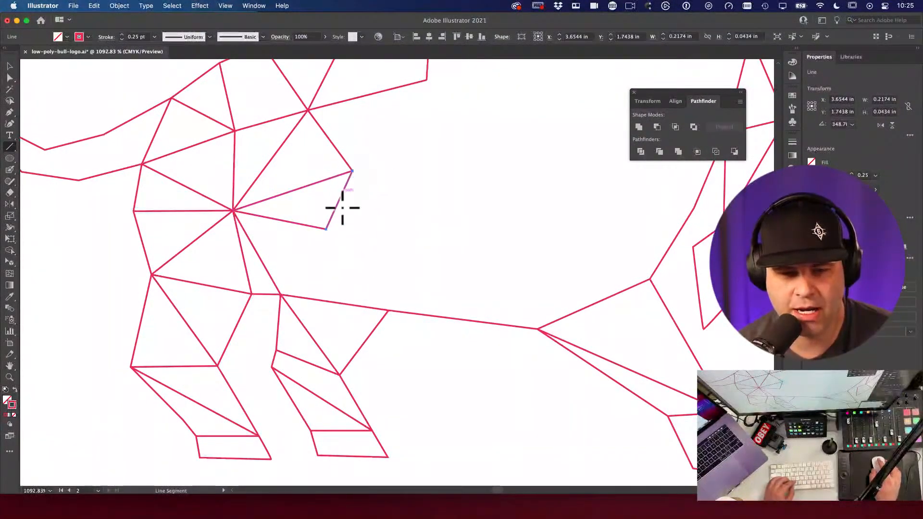
left_click_drag(326, 230, 281, 295)
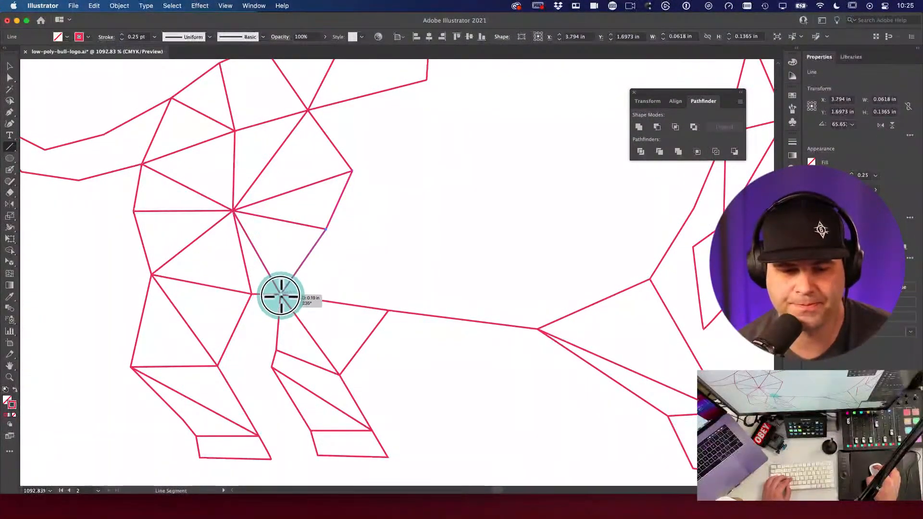
left_click_drag(326, 230, 388, 310)
left_click_drag(326, 229, 410, 230)
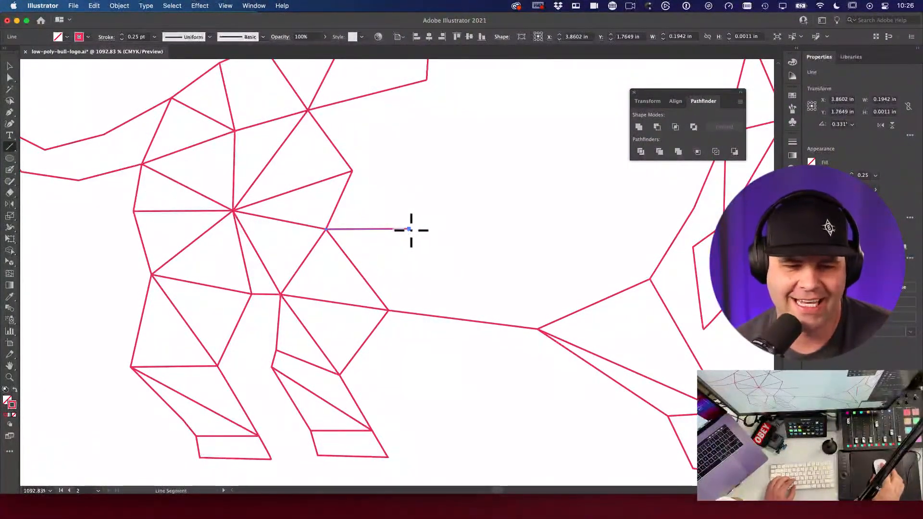
mouse_move(408, 229)
left_mouse_down()
mouse_move(401, 291)
mouse_move(388, 311)
left_mouse_up()
Step: Triangulate the area toward the belly with a shortened horizontal line and connecting lines to nearby vertices
key("space")
mouse_move(352, 188)
left_mouse_down()
mouse_move(353, 226)
mouse_move(406, 252)
mouse_move(408, 266)
left_mouse_up()
mouse_move(405, 226)
left_mouse_down()
mouse_move(404, 253)
mouse_move(429, 147)
left_mouse_up()
key("space")
left_click_drag(442, 199, 358, 193)
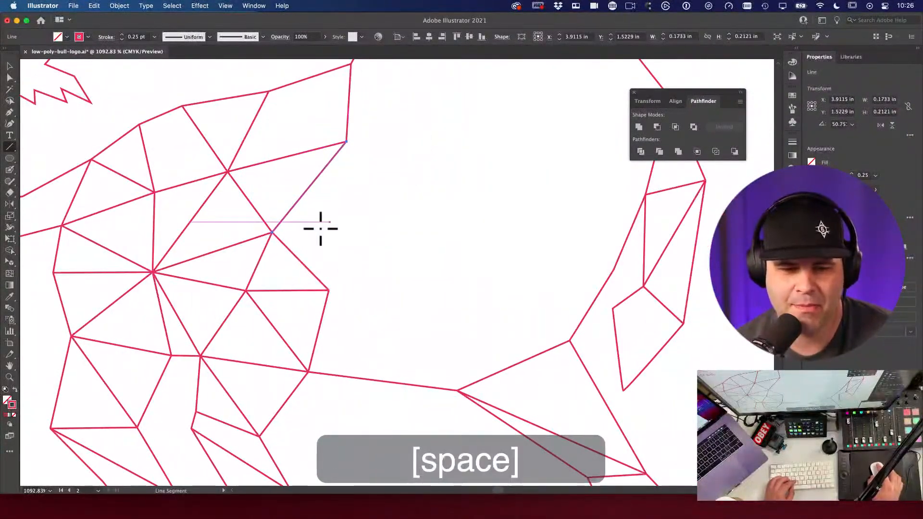
left_click_drag(272, 232, 468, 238)
key("super+z")
left_click_drag(272, 232, 408, 241)
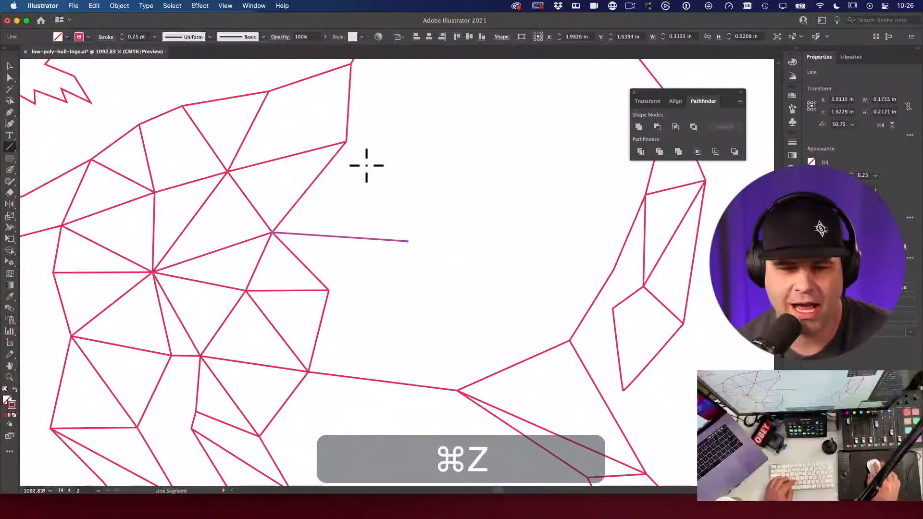
mouse_move(346, 142)
left_mouse_down()
mouse_move(406, 222)
mouse_move(408, 242)
mouse_move(329, 276)
mouse_move(324, 290)
mouse_move(382, 340)
mouse_move(308, 372)
left_mouse_up()
mouse_move(408, 242)
left_mouse_down()
mouse_move(379, 342)
mouse_move(397, 345)
mouse_move(457, 391)
left_mouse_up()
key("space")
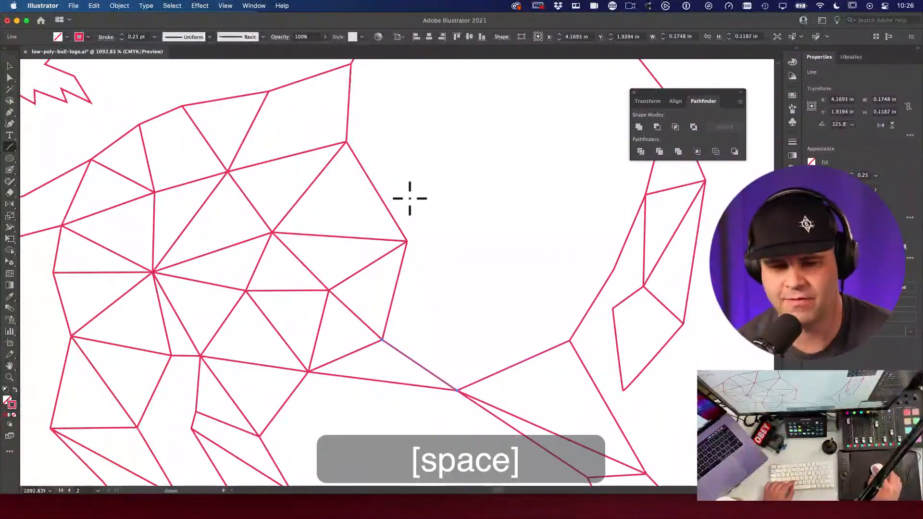
left_click(409, 198, "alt+super")
left_click(449, 275, "alt+super")
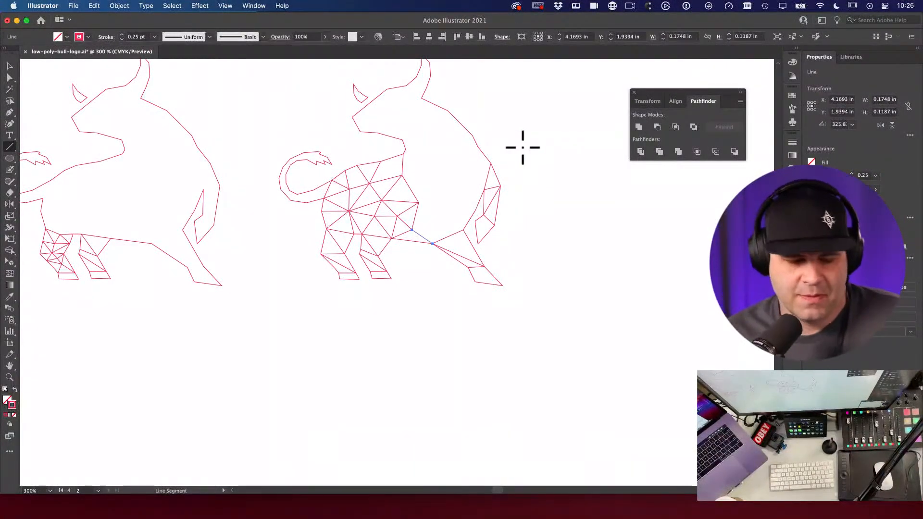
Step: Zoom in on the bull's rear junction and draw three connecting facet segments there
left_click_drag(442, 233, 524, 274)
left_click_drag(449, 255, 474, 255)
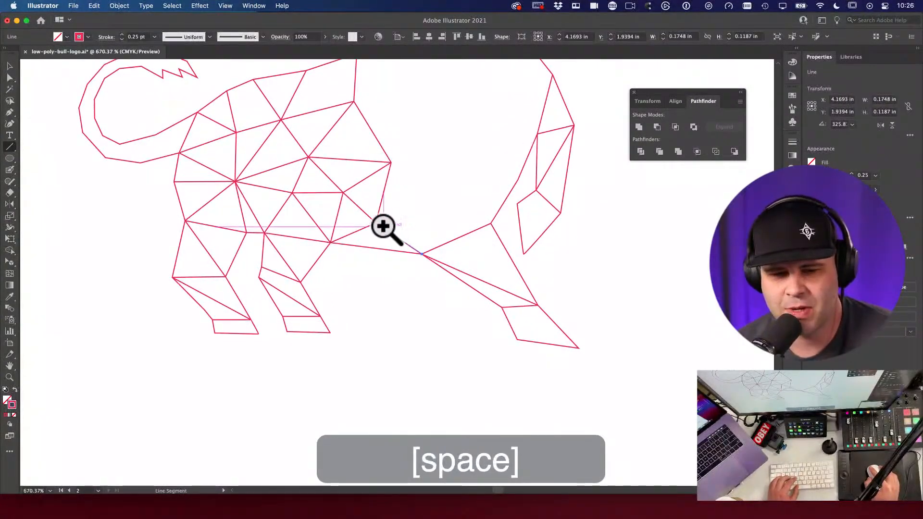
mouse_move(376, 224)
left_mouse_down()
mouse_move(431, 208)
mouse_move(422, 254)
left_mouse_up()
left_click_drag(432, 207, 491, 224)
left_click_drag(390, 164, 431, 207)
Step: Draw facet lines from the body vertices up along the bull's upper back
key("space")
left_click_drag(458, 179, 426, 213)
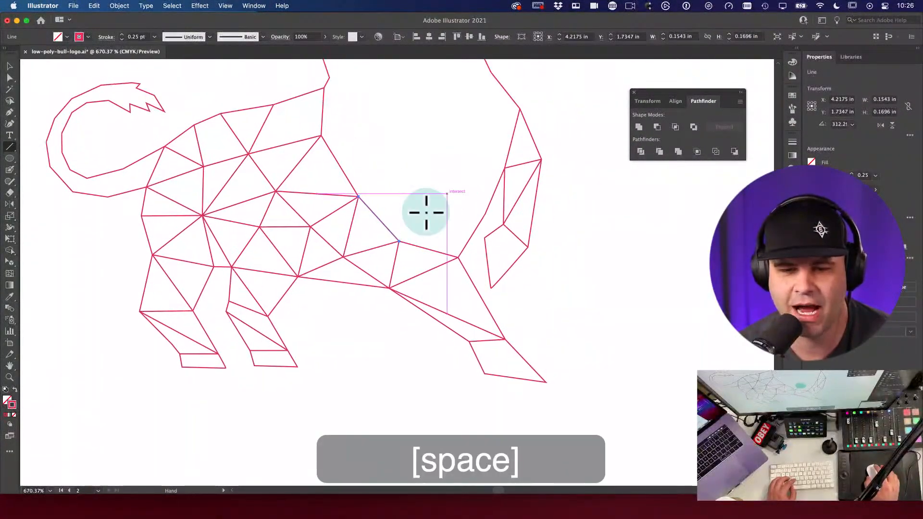
left_click_drag(358, 196, 418, 210)
key("space")
left_click_drag(372, 181, 437, 157)
left_click_drag(410, 240, 462, 221)
key("space")
left_click_drag(401, 150, 470, 211)
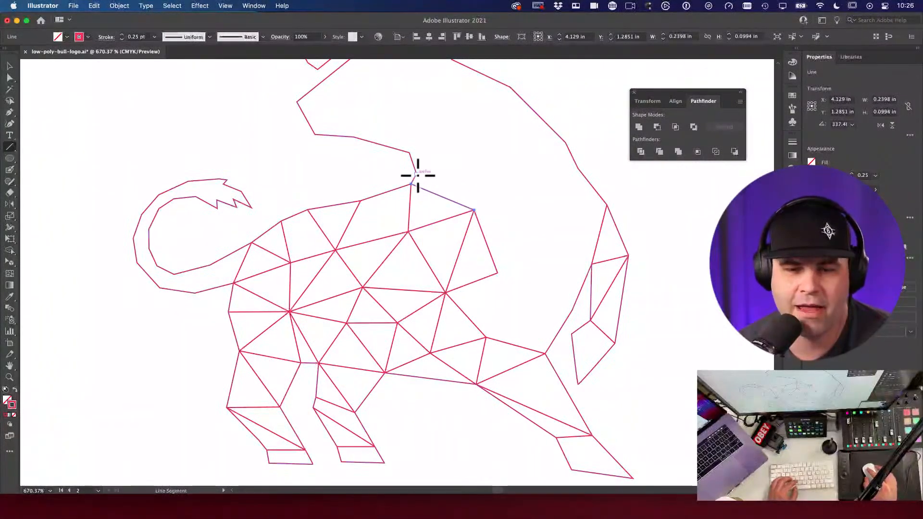
left_click_drag(458, 165, 474, 210)
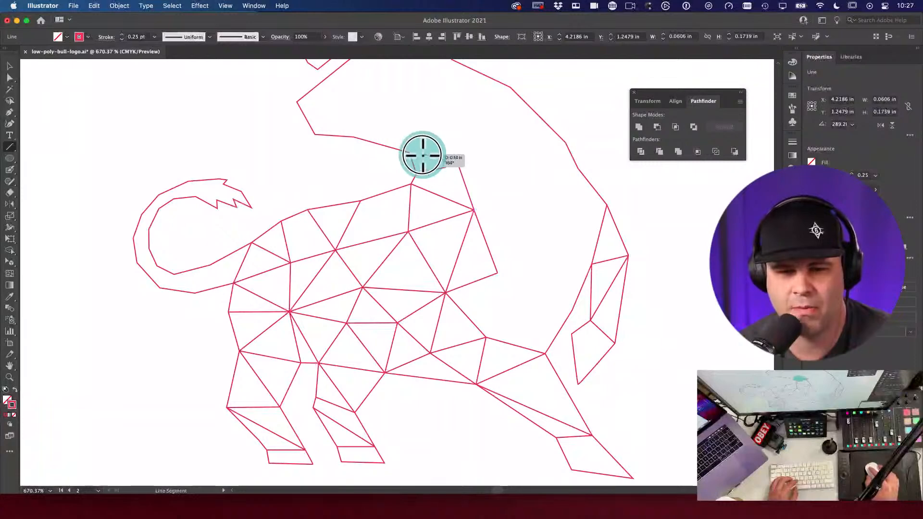
Step: Undo two stray segments off the back vertex, then draw a line from the tail-base node
left_click_drag(409, 153, 452, 124)
left_click_drag(452, 124, 462, 182)
key("super+z")
key("space")
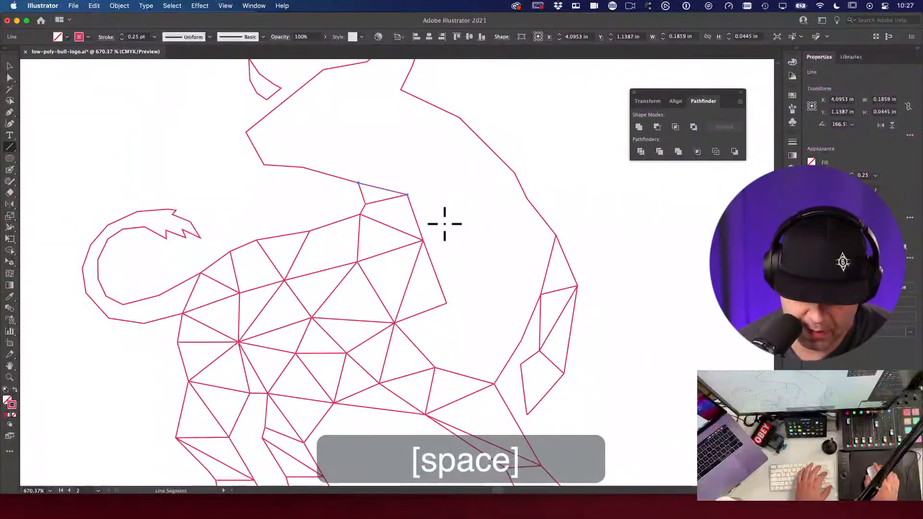
key("space")
left_click_drag(361, 205, 484, 121)
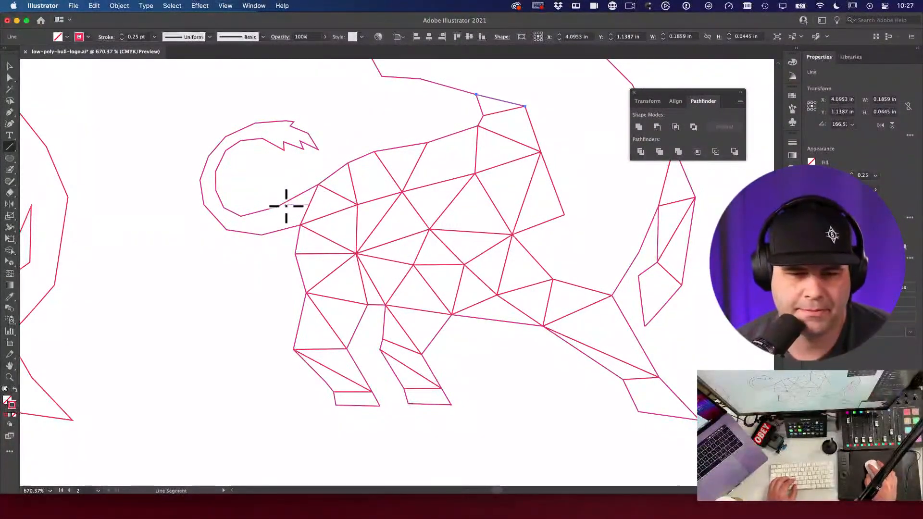
mouse_move(278, 208)
left_mouse_down()
mouse_move(301, 227)
mouse_move(261, 236)
mouse_move(243, 223)
mouse_move(226, 226)
mouse_move(423, 196)
left_mouse_up()
key("space")
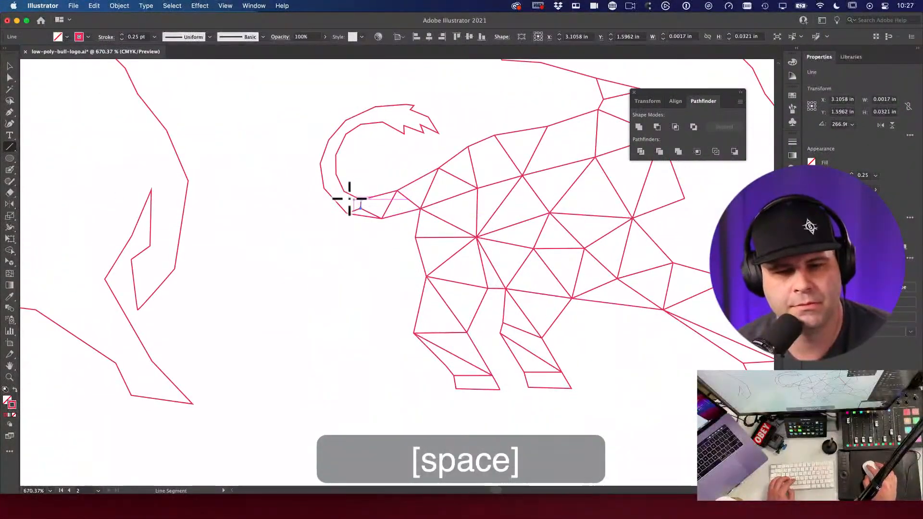
Step: Draw facet lines across the curled tail toward its tip, undoing the last one
left_click_drag(343, 210, 336, 174)
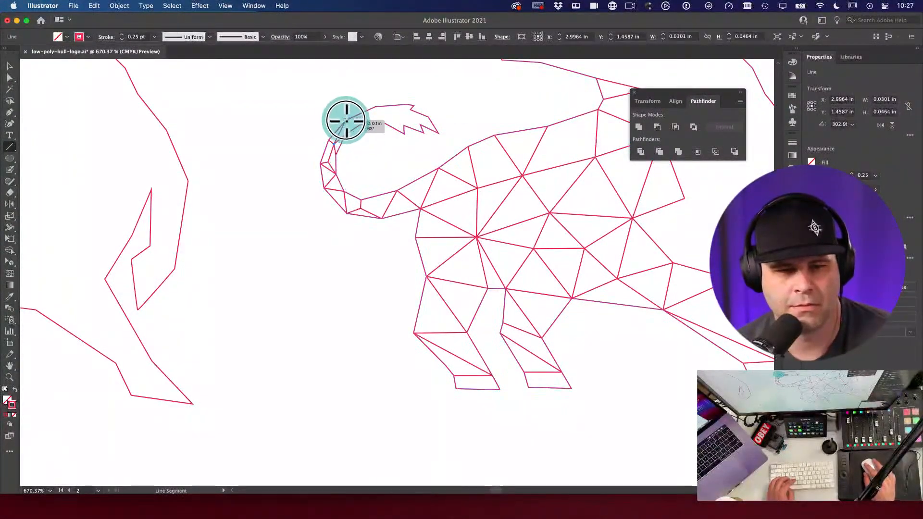
left_click_drag(350, 125, 421, 118)
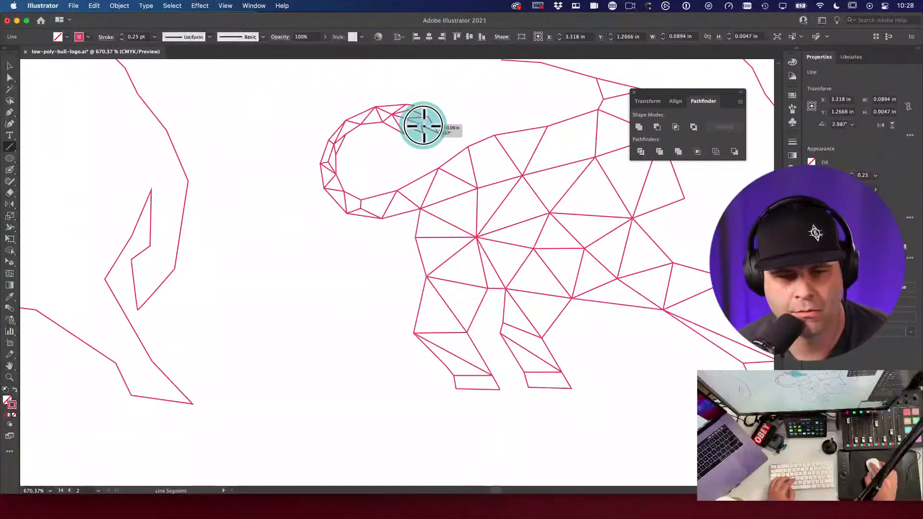
key("super+z")
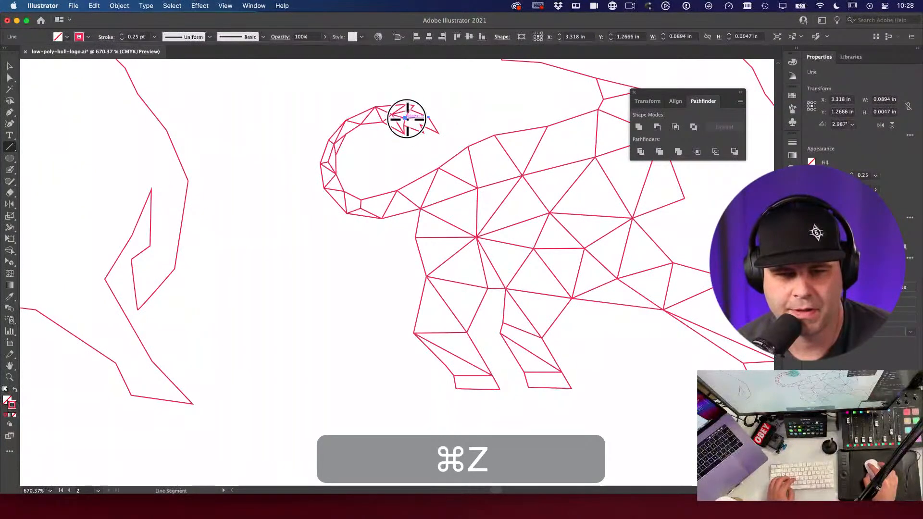
Step: Zoom far in on the tail tip and move the line's end anchor onto the tail vertex
left_click_drag(421, 125, 461, 107)
key("v")
key("space")
key("super+space")
left_click_drag(488, 175, 676, 234)
key("a")
key("space")
left_click_drag(417, 96, 445, 107)
Step: Zoom back out to the whole tail and centre the bull in view
left_click(423, 206, "alt+super")
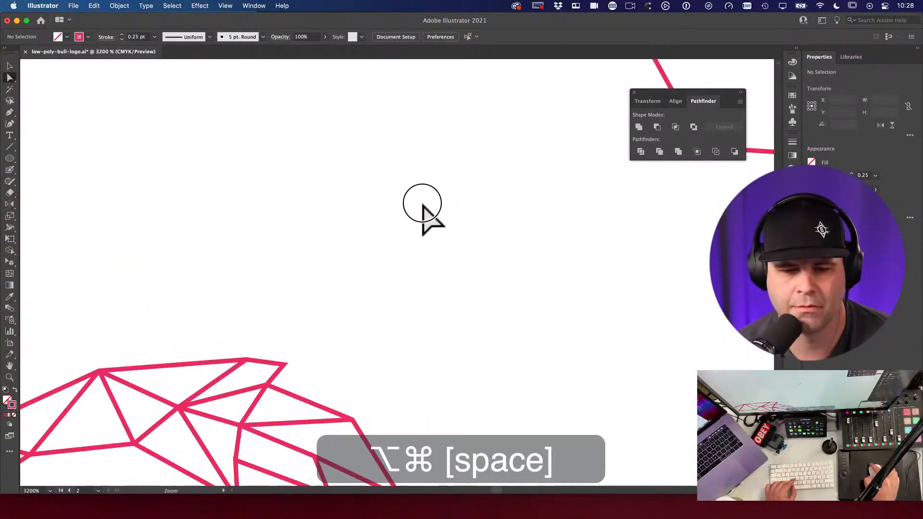
left_click(428, 192, "alt+super")
left_click(406, 267, "alt+super")
left_click(409, 275, "alt+super")
key("space")
key("space")
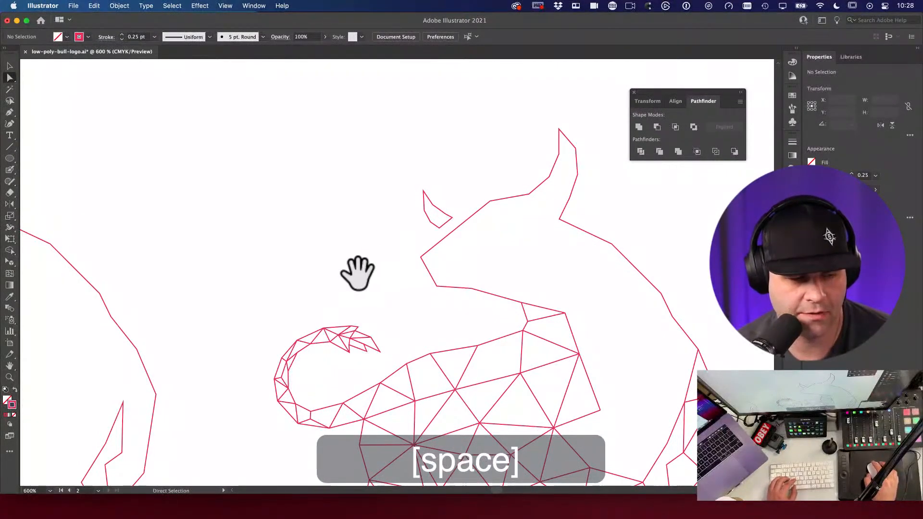
key("space")
mouse_move(400, 283)
left_mouse_down()
mouse_move(367, 235)
mouse_move(105, 286)
left_mouse_up()
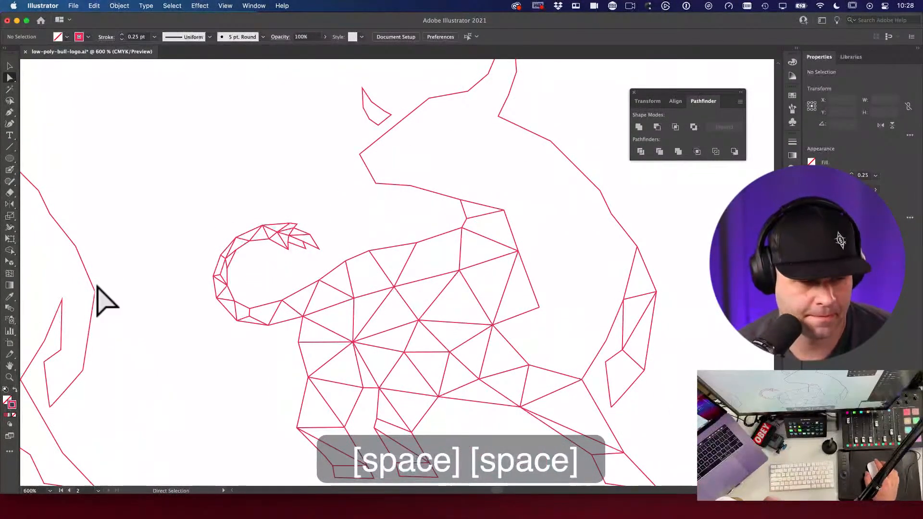
Step: Draw three triangle lines from the back vertices down toward the bent leg
key("space")
left_click_drag(440, 260, 429, 211)
key("space")
left_click_drag(381, 252, 336, 246)
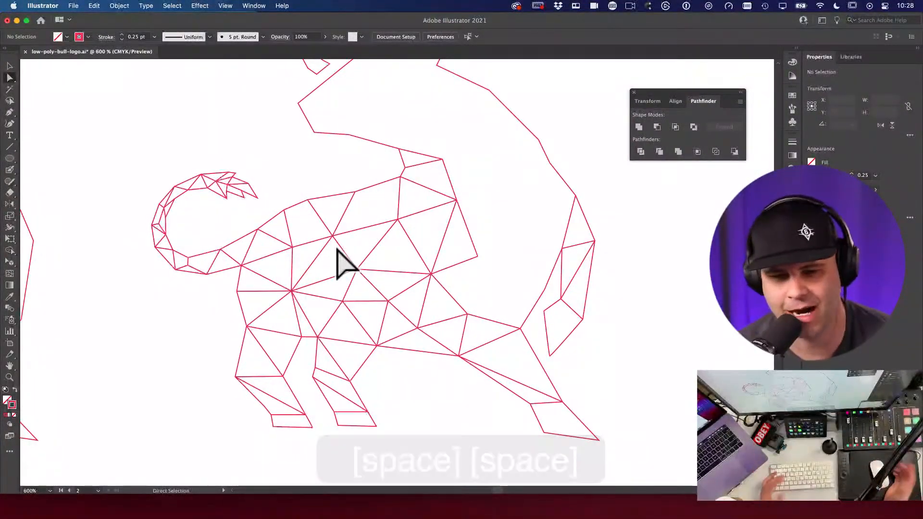
left_click(10, 66)
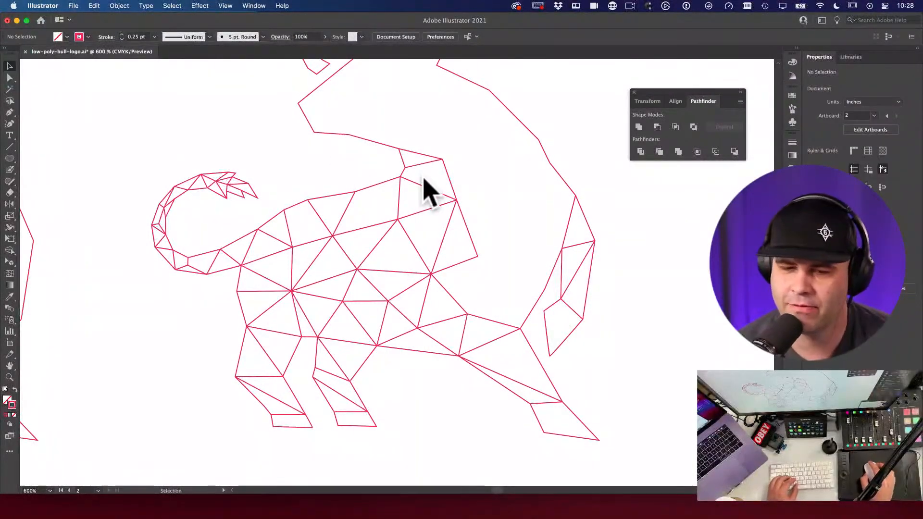
key("backslash")
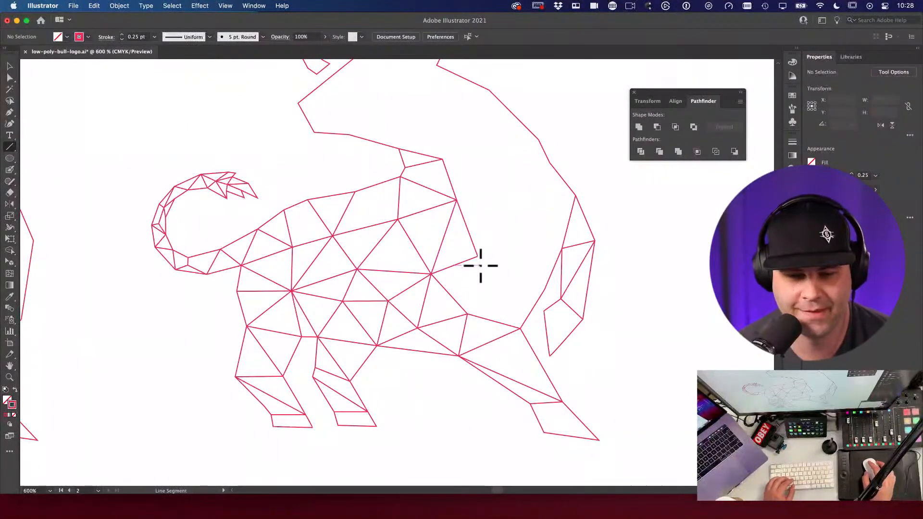
mouse_move(478, 256)
left_mouse_down()
mouse_move(465, 318)
mouse_move(526, 282)
mouse_move(546, 288)
mouse_move(469, 254)
mouse_move(561, 249)
left_mouse_up()
mouse_move(549, 163)
left_mouse_down()
mouse_move(542, 200)
mouse_move(561, 250)
left_mouse_up()
left_click_drag(546, 198, 477, 256)
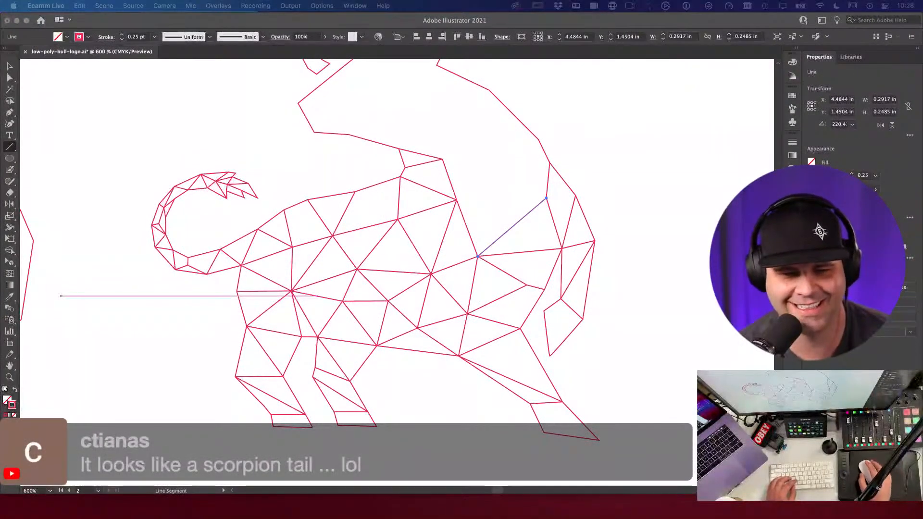
Step: Move a floating panel off the artwork, cancel the Line Segment Tool Options dialog, and undo stray short segments
key("space")
left_click_drag(546, 198, 619, 198)
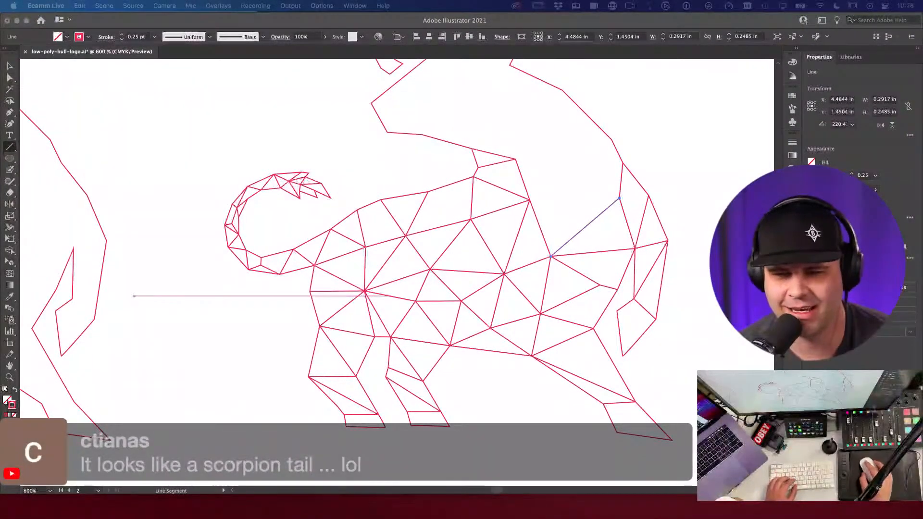
left_click(565, 147)
left_click_drag(656, 92, 677, 75)
left_click_drag(622, 164, 581, 193)
key("super+z")
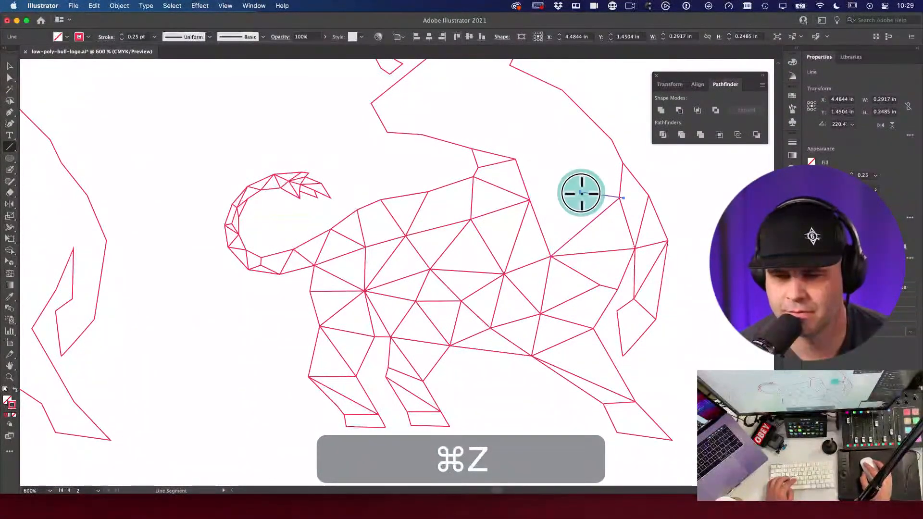
left_click(608, 197)
key("Escape")
key("super+z")
left_click_drag(620, 198, 563, 177)
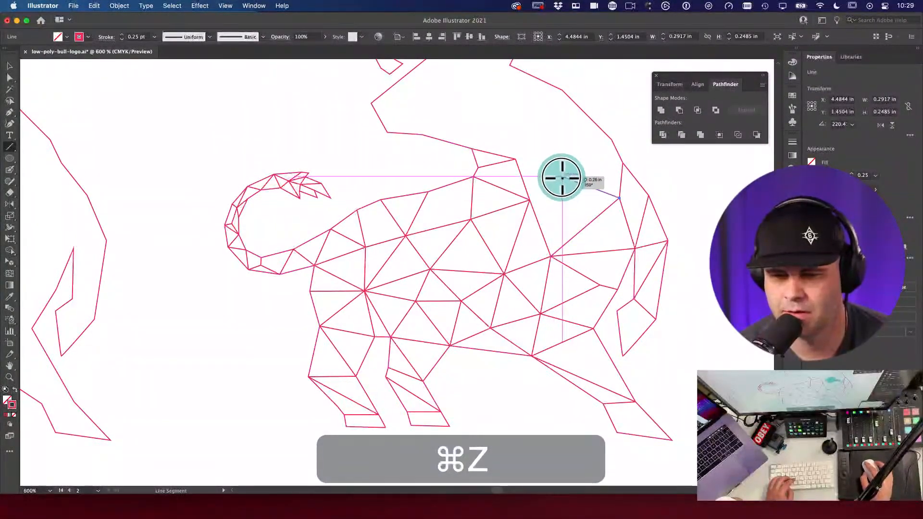
left_click(563, 177)
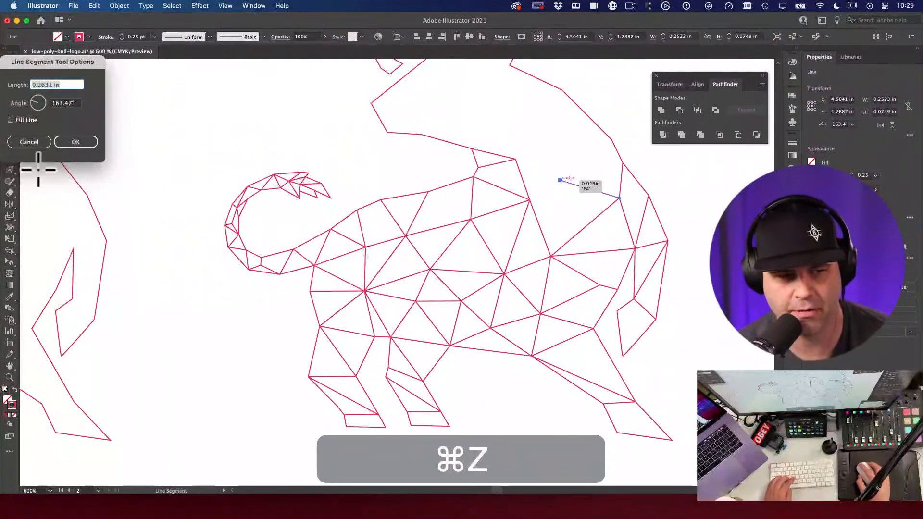
left_click(27, 147)
key("super+z")
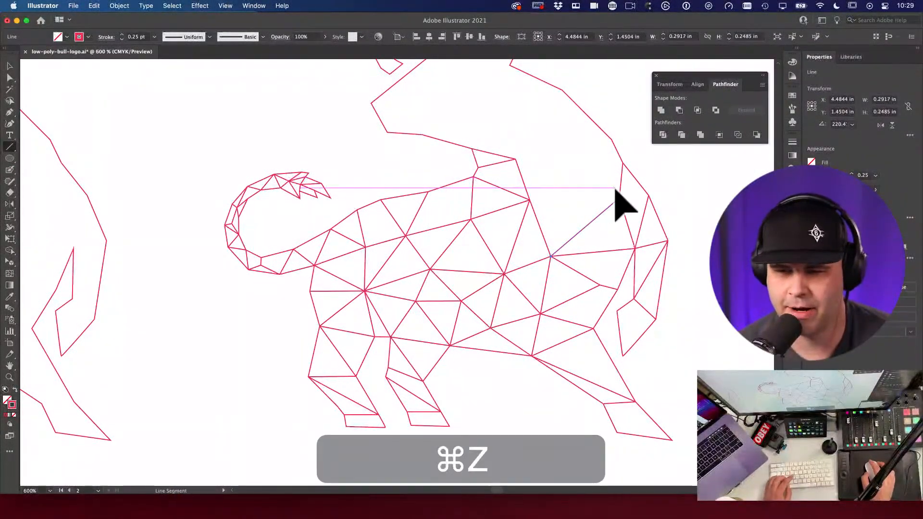
Step: Draw four segments from the anchor that close the gap along the upper back near the rump
left_click_drag(618, 198, 576, 185)
left_click_drag(575, 186, 551, 256)
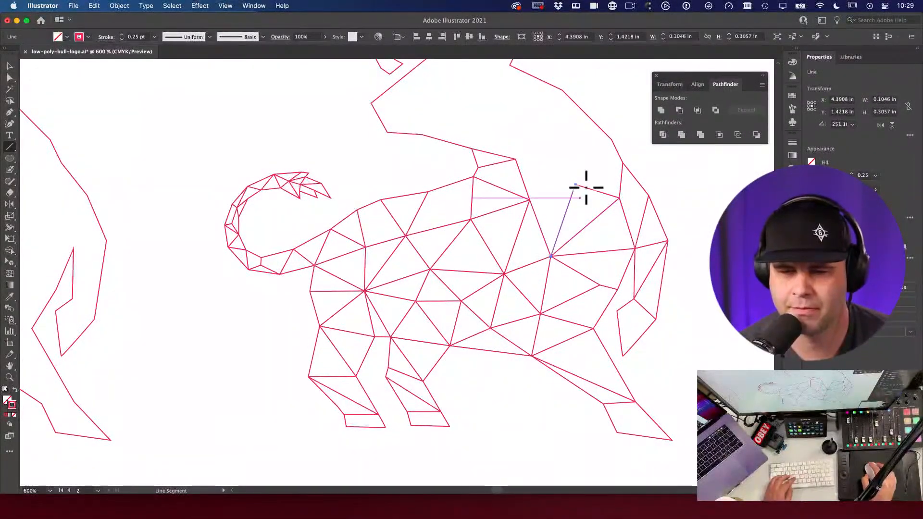
left_click_drag(575, 186, 622, 164)
left_click_drag(571, 186, 529, 197)
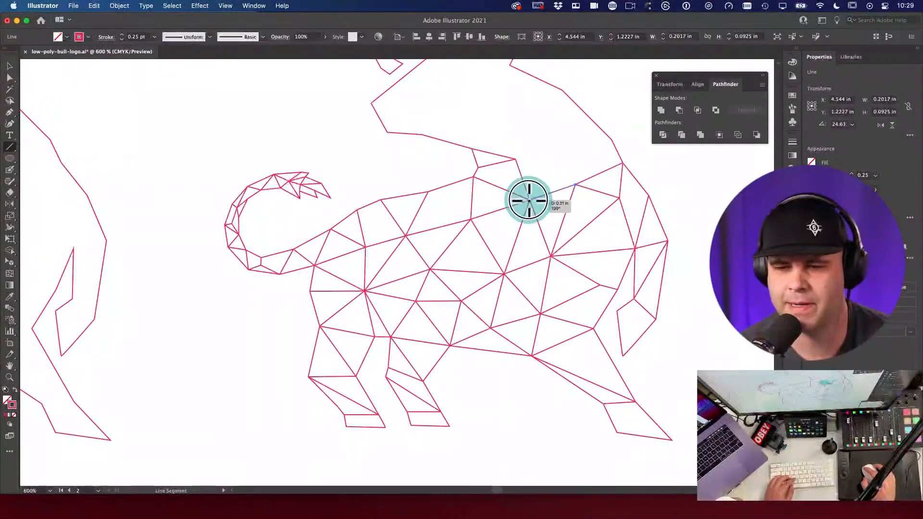
key("space")
scroll(614, 200, "right", 5)
Step: Move the new segment's end up onto the outline and shift an inner body vertex up-right
key("a")
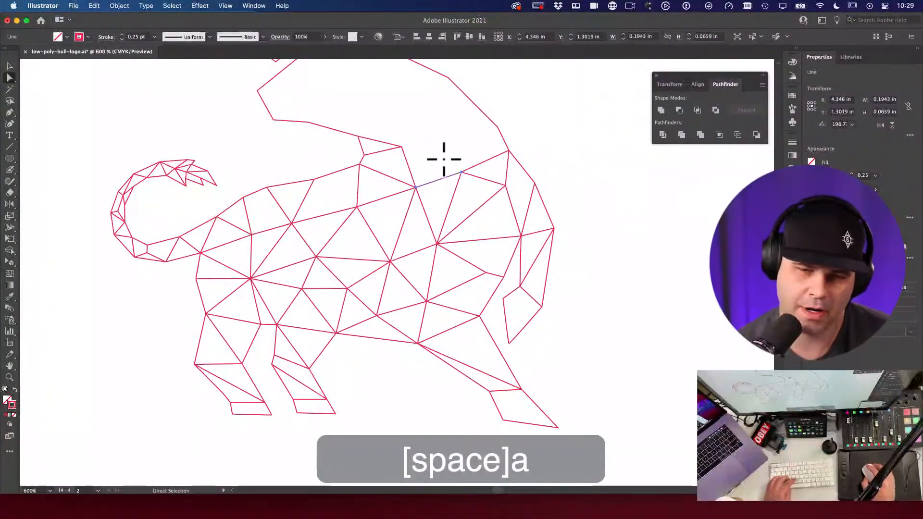
left_click_drag(460, 173, 459, 158)
left_click(437, 244)
left_click_drag(437, 244, 463, 234)
left_click(616, 220)
key("space")
left_click_drag(613, 211, 614, 229)
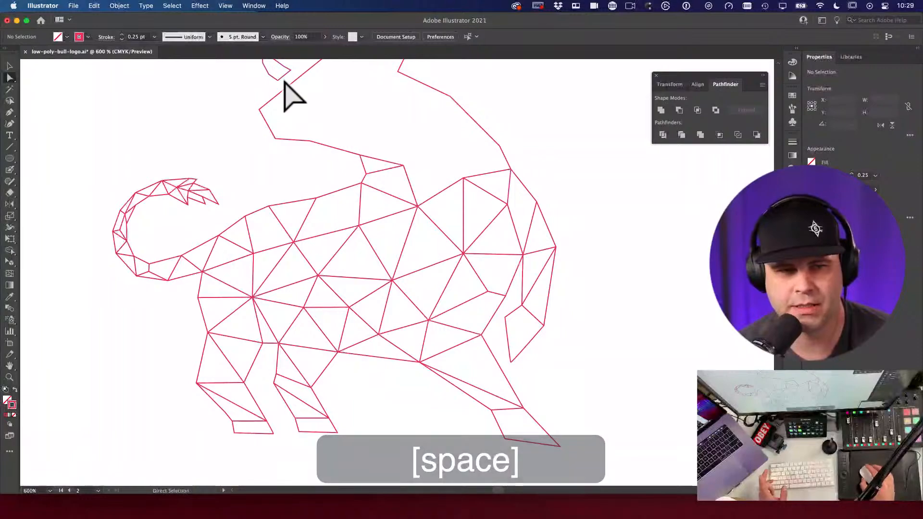
Step: Zoom in on a vertex near the head, test moving it, undo, and zoom back out
left_click(226, 5)
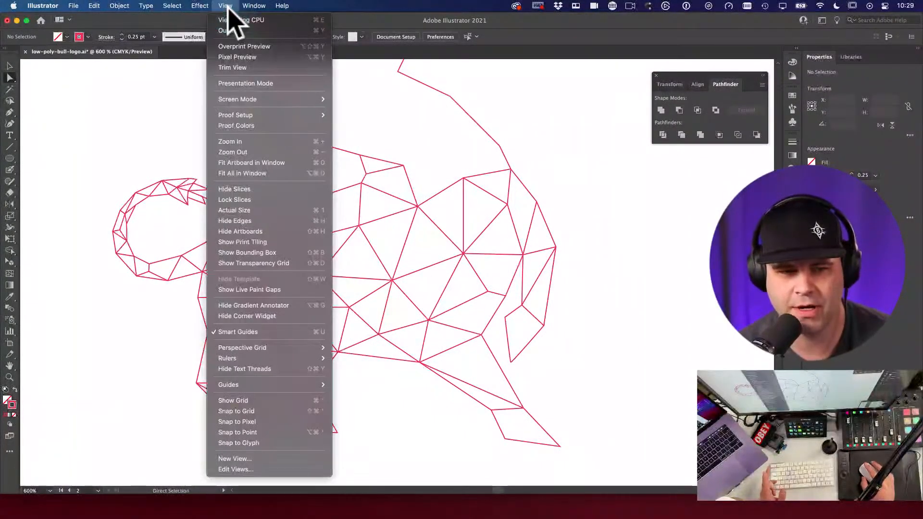
left_click(468, 267)
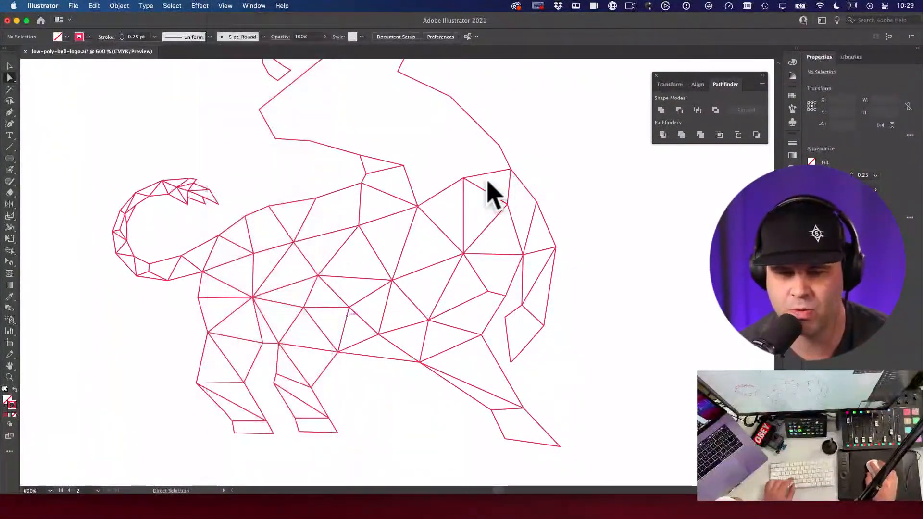
key("super+space")
left_click_drag(459, 181, 574, 262)
left_click(532, 226)
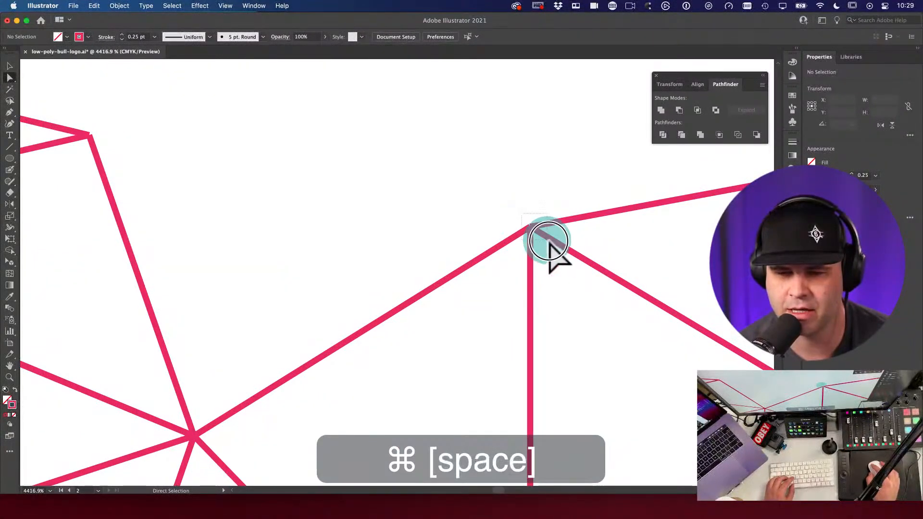
left_click_drag(531, 226, 596, 269)
key("super+z")
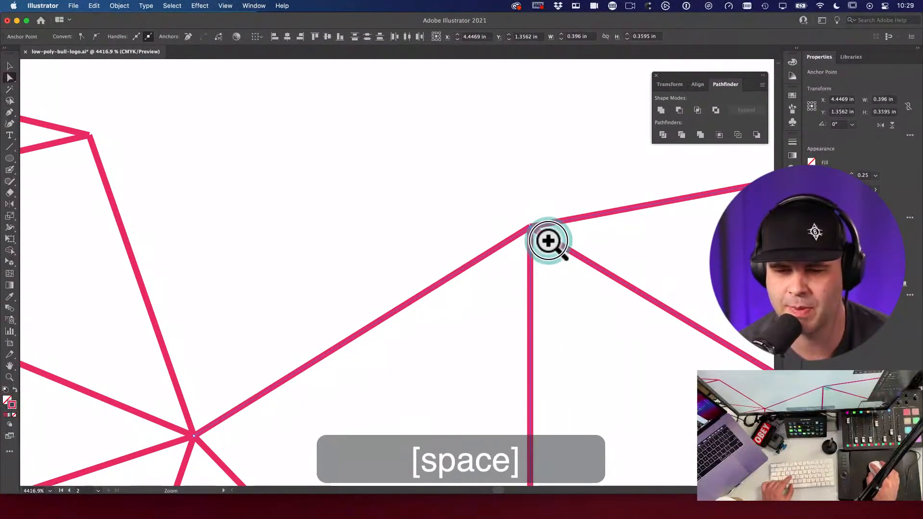
key("ctrl+super+space")
left_click(548, 240)
key("alt+super+space")
left_click(546, 243)
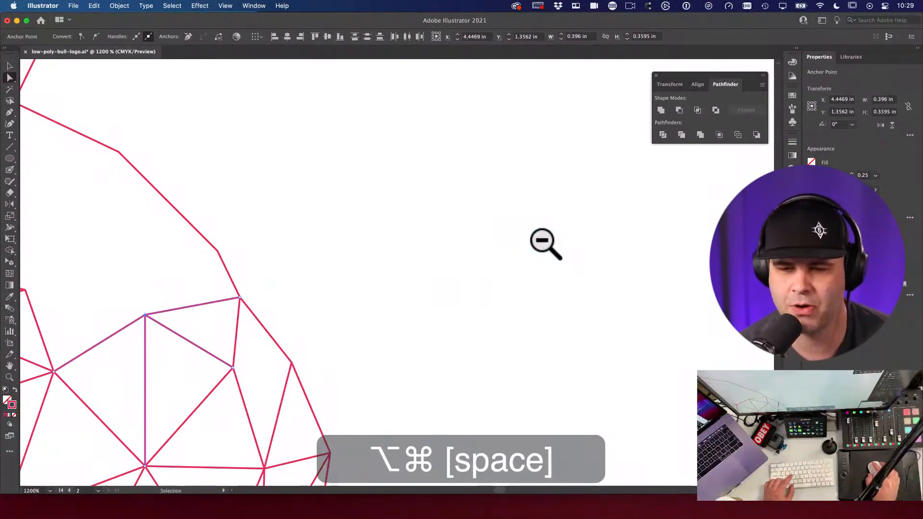
key("super+space")
left_click(521, 243)
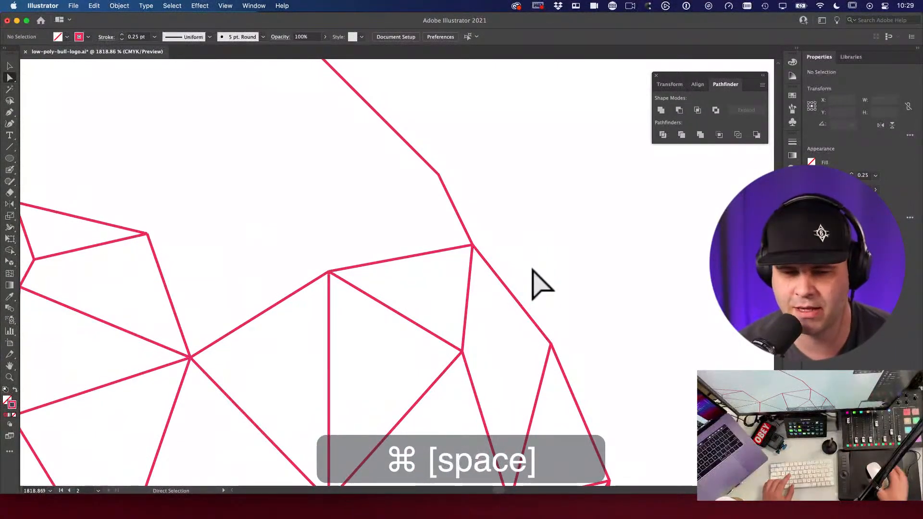
Step: Test-move two neck edges and undo, then draw a new edge between two neck vertices
left_click(399, 248)
key("v")
left_click_drag(520, 160, 471, 251)
left_click_drag(478, 217, 528, 230)
key("super+z")
key("super+z")
left_click_drag(601, 144, 422, 226)
left_click(510, 169, "alt+super")
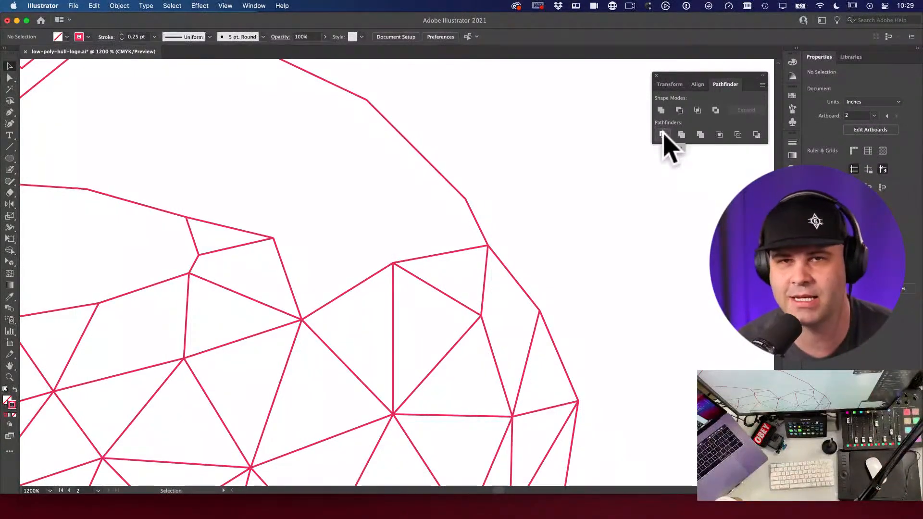
key("backslash")
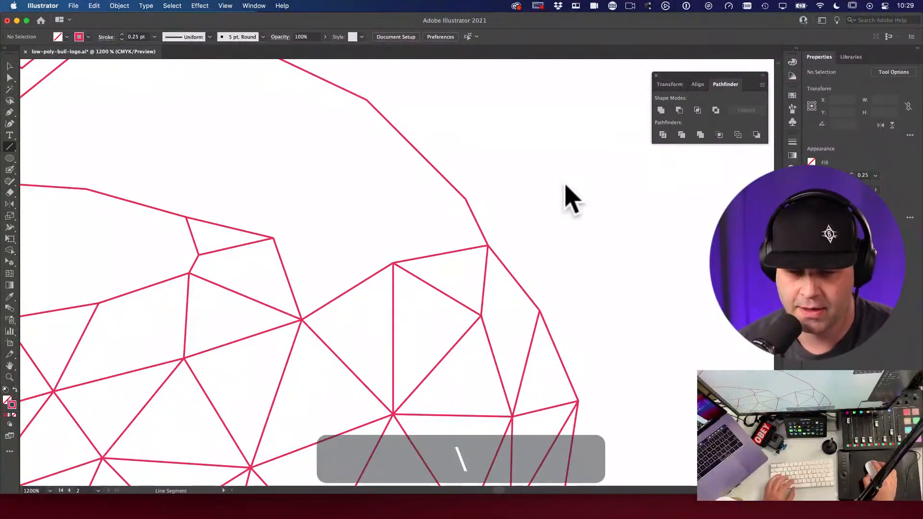
key("space")
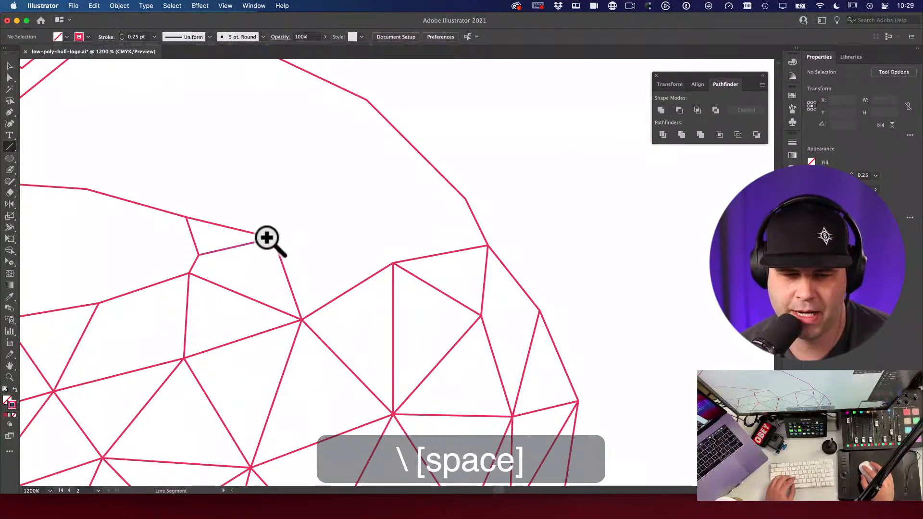
mouse_move(273, 239)
left_mouse_down()
mouse_move(342, 243)
mouse_move(393, 263)
mouse_move(466, 198)
left_mouse_up()
Step: Draw edges from the head corner down into the neck, replacing one misplaced line
key("space")
left_click(409, 215, "alt+super")
left_click_drag(391, 223, 373, 187)
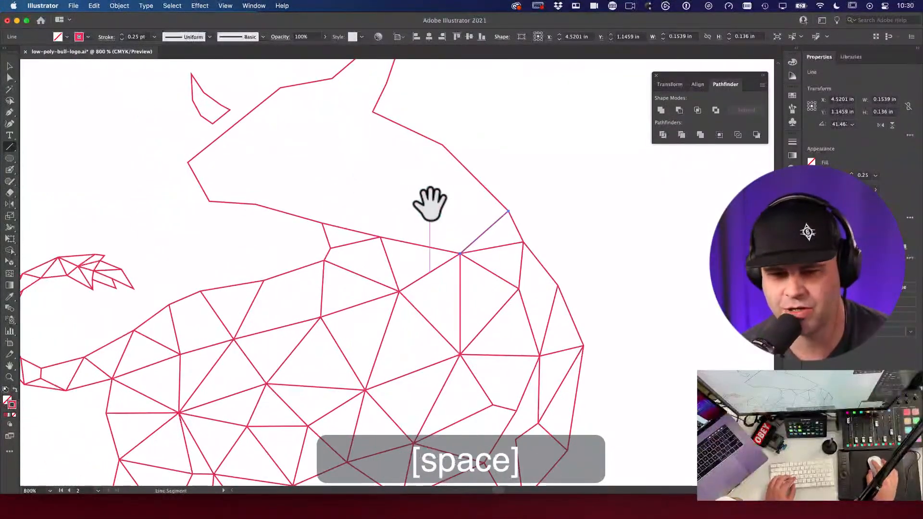
left_click_drag(437, 202, 459, 252)
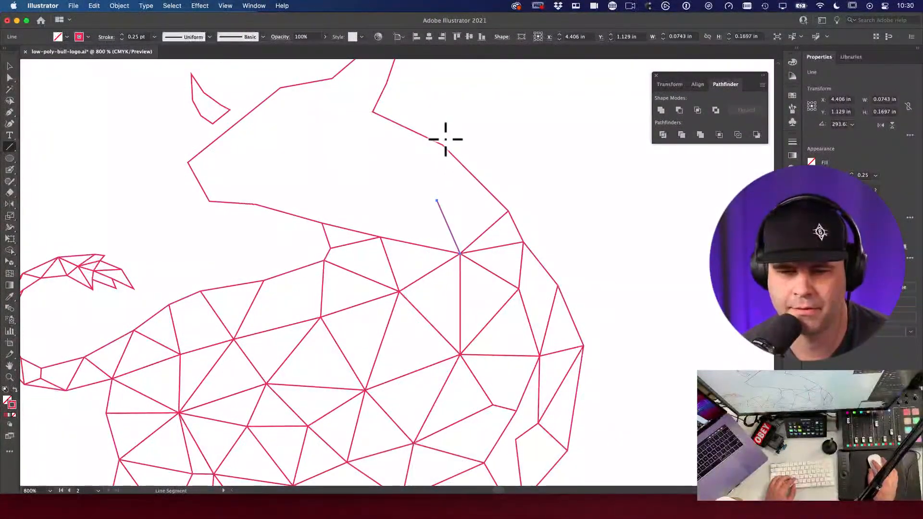
mouse_move(443, 146)
left_mouse_down()
mouse_move(438, 200)
mouse_move(380, 237)
left_mouse_up()
left_click_drag(323, 223, 393, 197)
key("super+z")
mouse_move(381, 236)
left_mouse_down()
mouse_move(377, 196)
mouse_move(440, 202)
left_mouse_up()
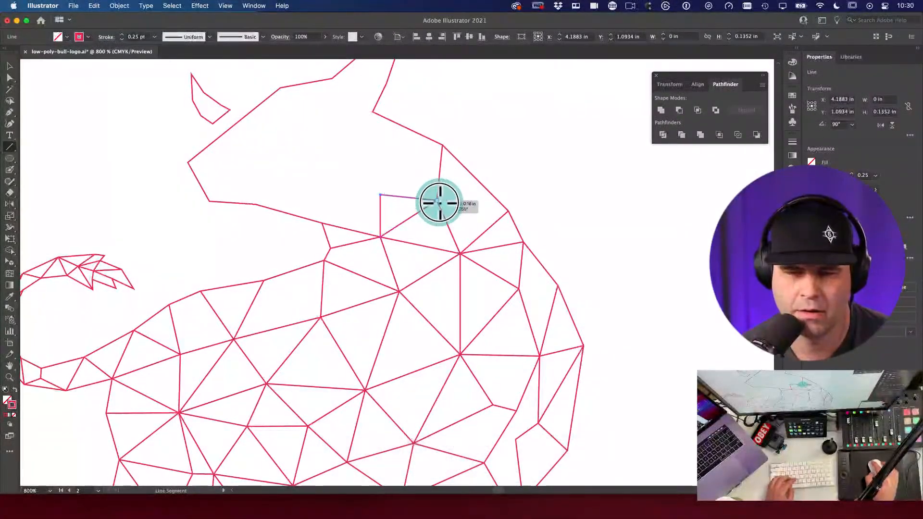
left_click_drag(441, 144, 380, 195)
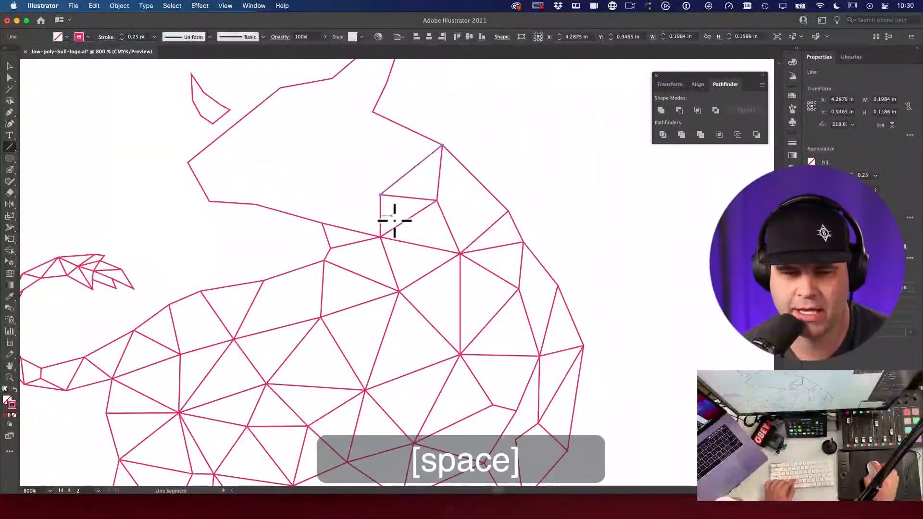
Step: Select the whole triangulated bull and Option-drag a duplicate to its right
left_click(391, 217, "alt+super")
left_click(532, 227, "alt+super")
left_click(449, 254, "alt+super")
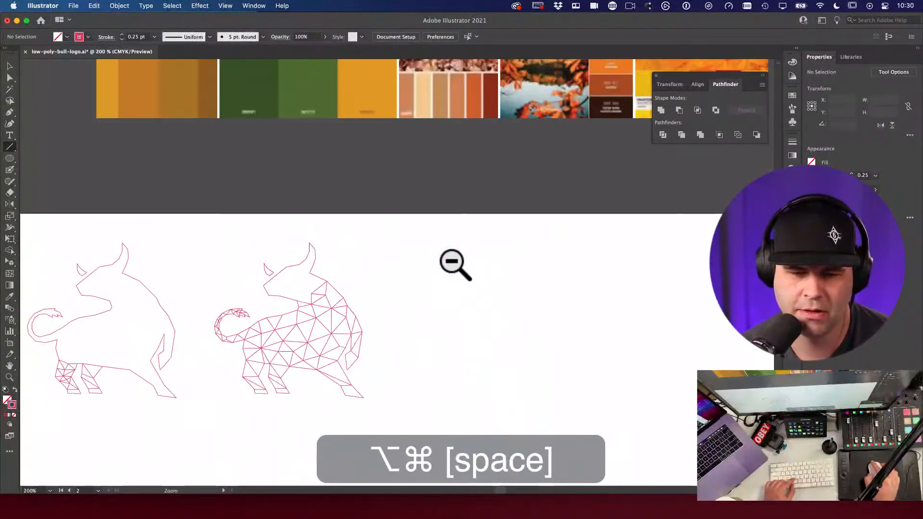
left_click(460, 232, "alt+super")
key("v")
left_click_drag(233, 165, 385, 325)
left_click_drag(461, 354, 343, 346)
left_click_drag(258, 263, 463, 263)
left_click(544, 286)
Step: On the right-hand bull, draw a trial edge to a neck vertex after undoing an unwanted line
left_click(480, 268, "super")
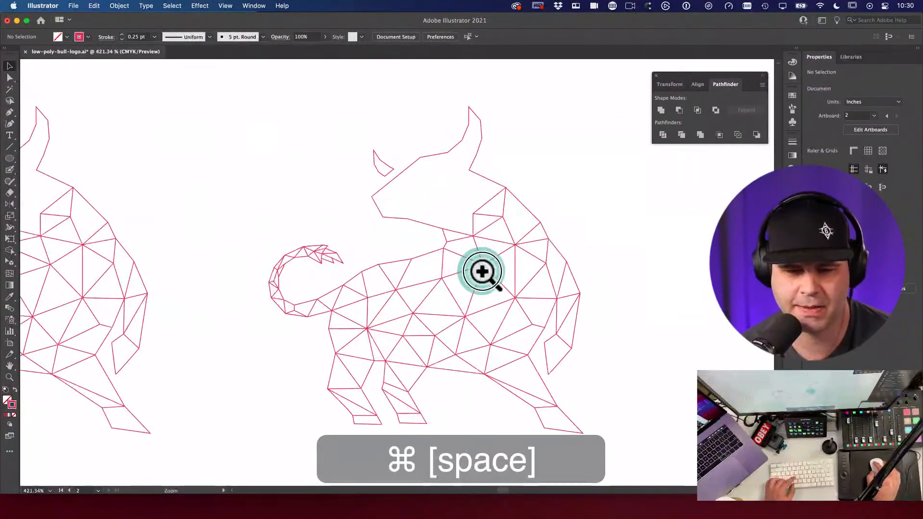
left_click(531, 273, "super")
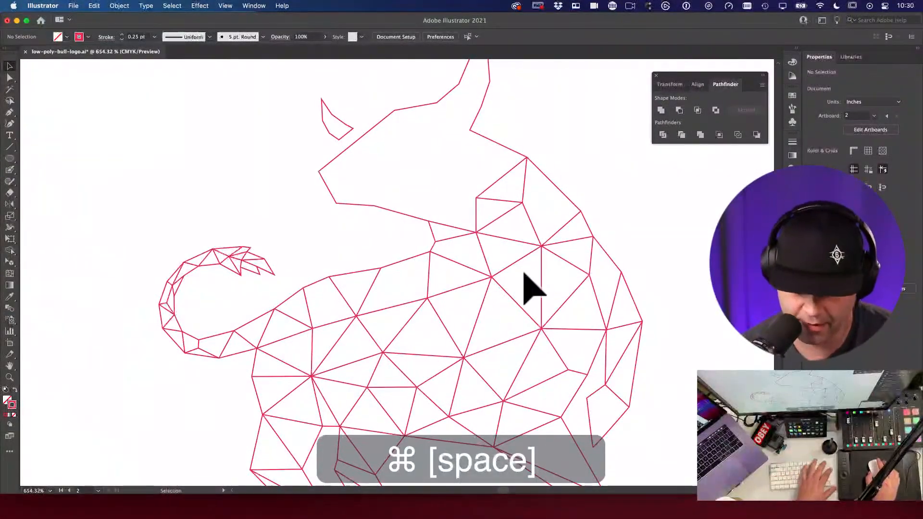
key("backslash")
left_click_drag(475, 197, 430, 221)
key("super+z")
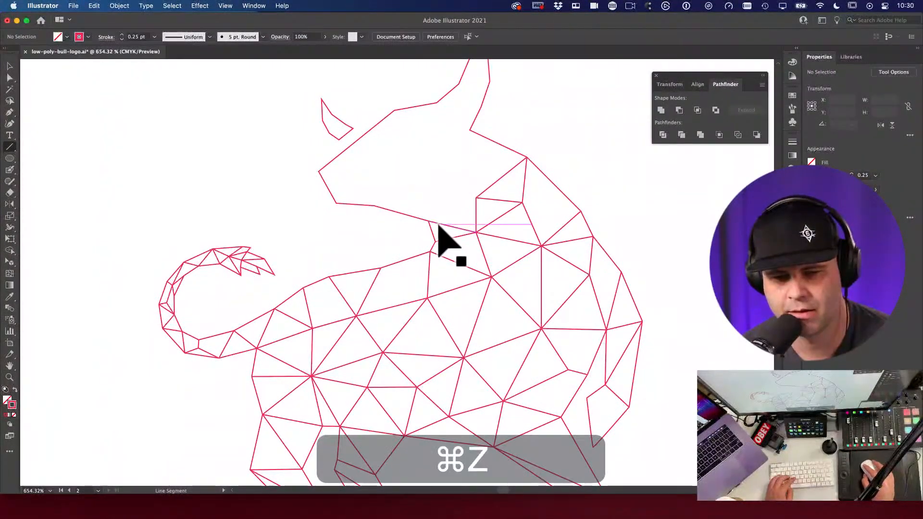
left_click_drag(439, 224, 476, 197)
key("v")
left_click(610, 192)
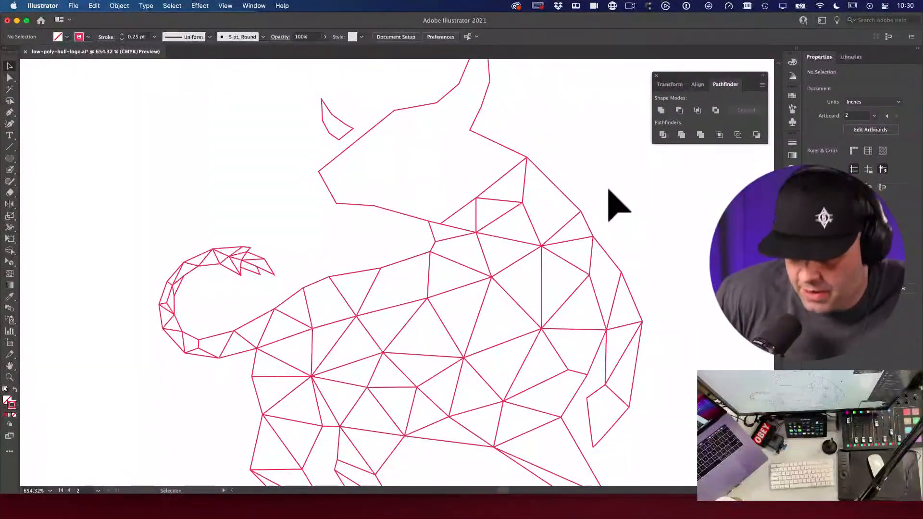
Step: Undo each trial neck edge, removing the stray horizontal line from the neck vertex
key("super+z")
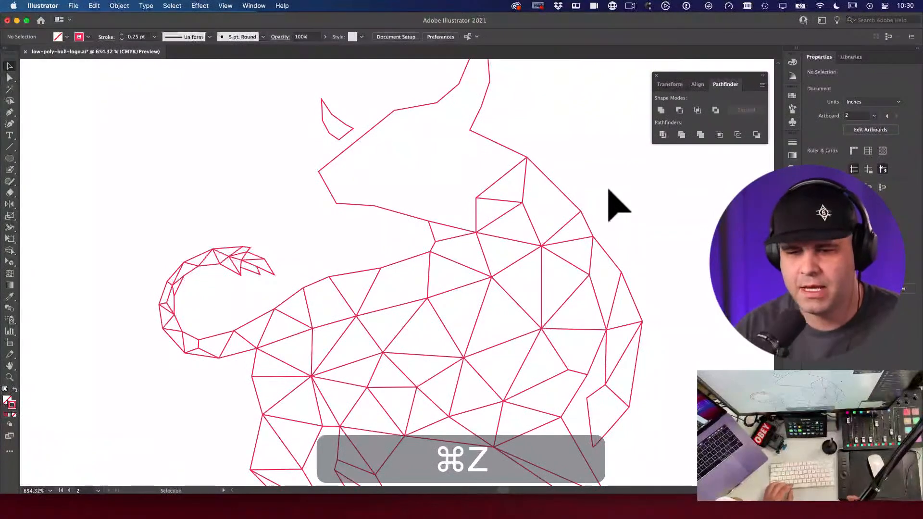
key("backslash")
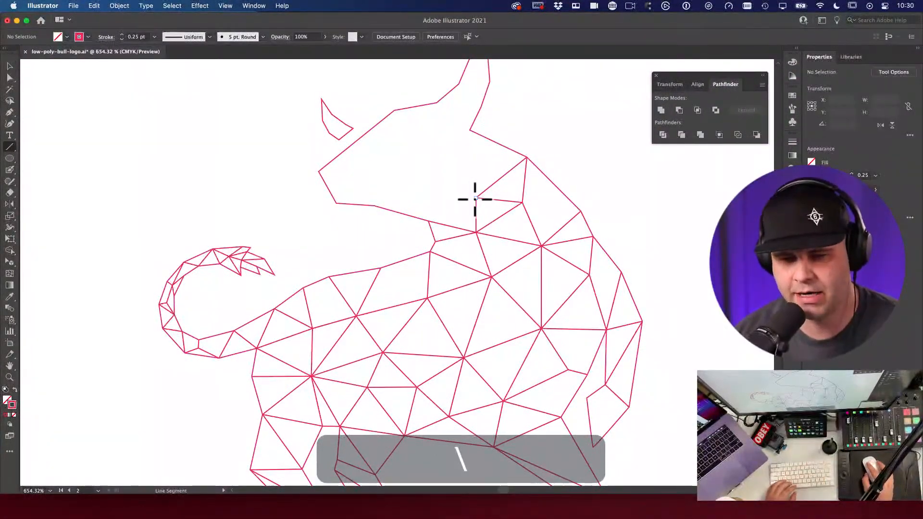
left_click_drag(438, 213, 429, 221)
key("v")
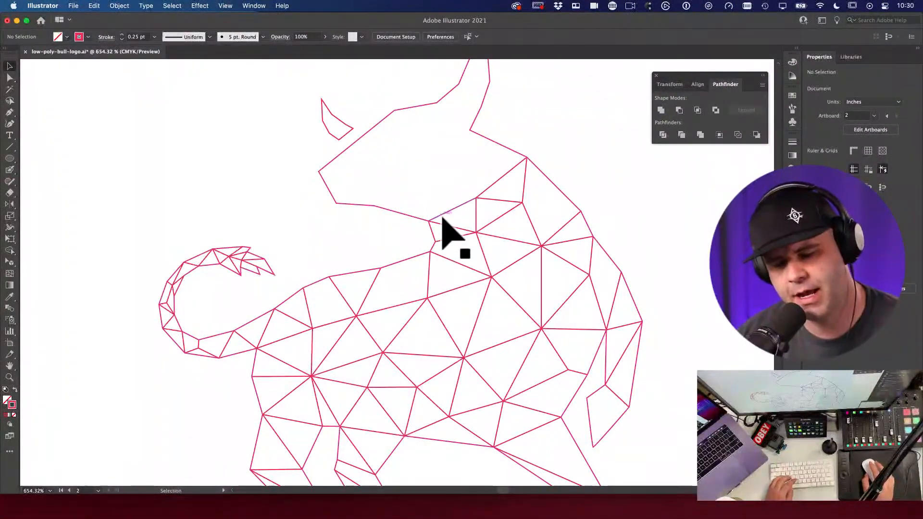
key("super+z")
key("backslash")
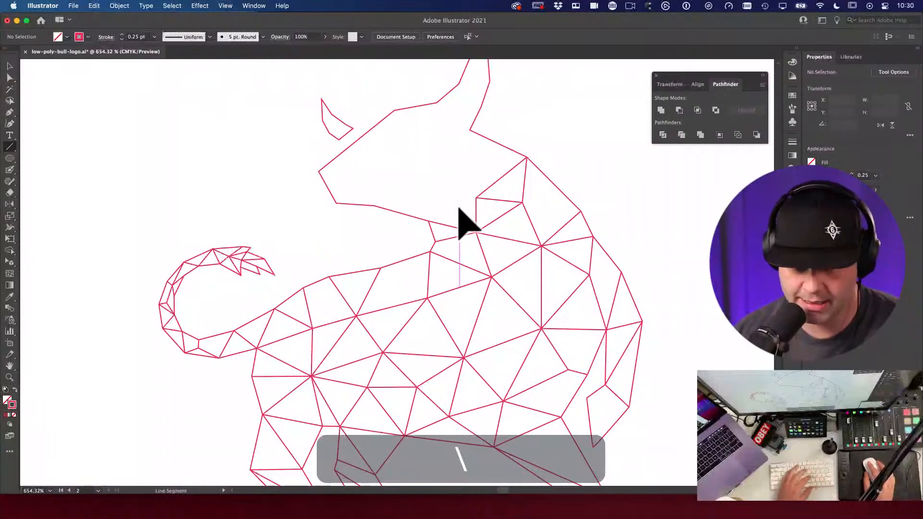
left_click_drag(476, 198, 441, 224)
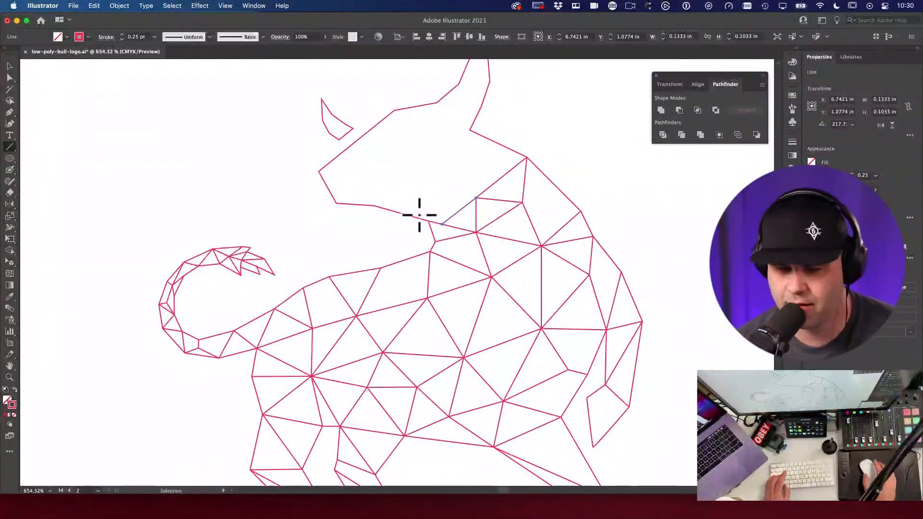
key("super+z")
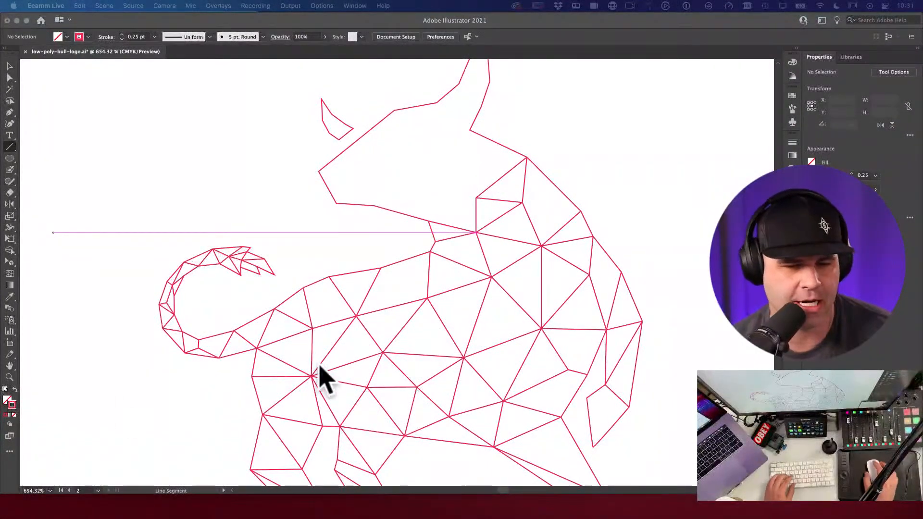
left_click(9, 65)
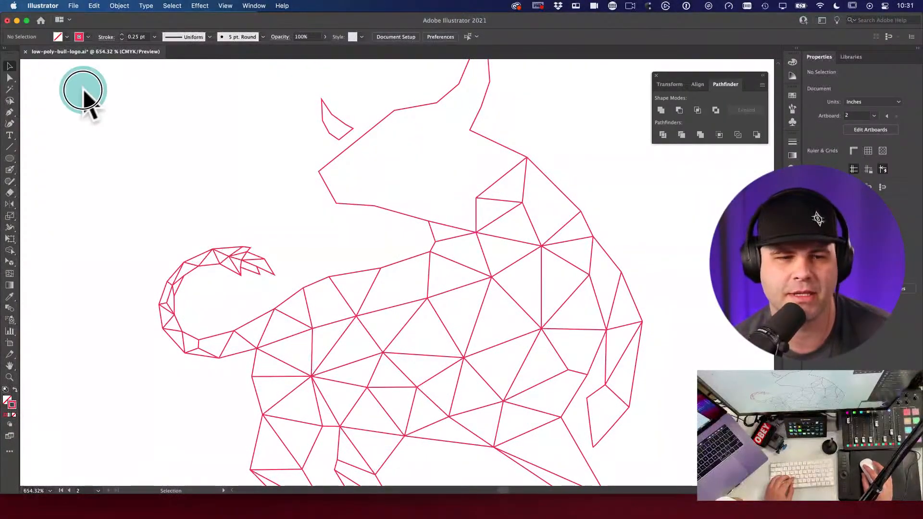
key("space")
left_click(375, 282, "alt+super")
left_click(414, 305, "alt+super")
left_click(413, 303, "alt+super")
left_click_drag(414, 302, 410, 353)
scroll(402, 349, "up", 3)
scroll(351, 354, "up", 5)
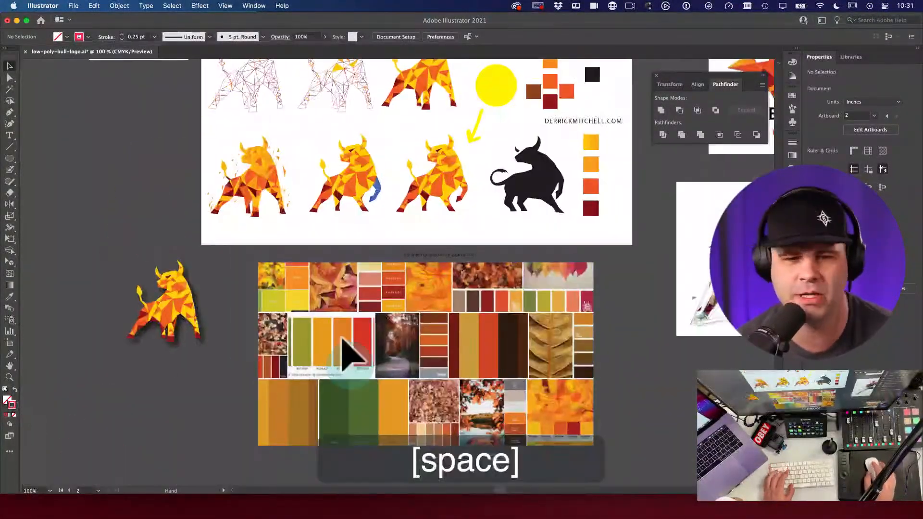
scroll(377, 258, "left", 2)
left_click_drag(336, 243, 535, 368)
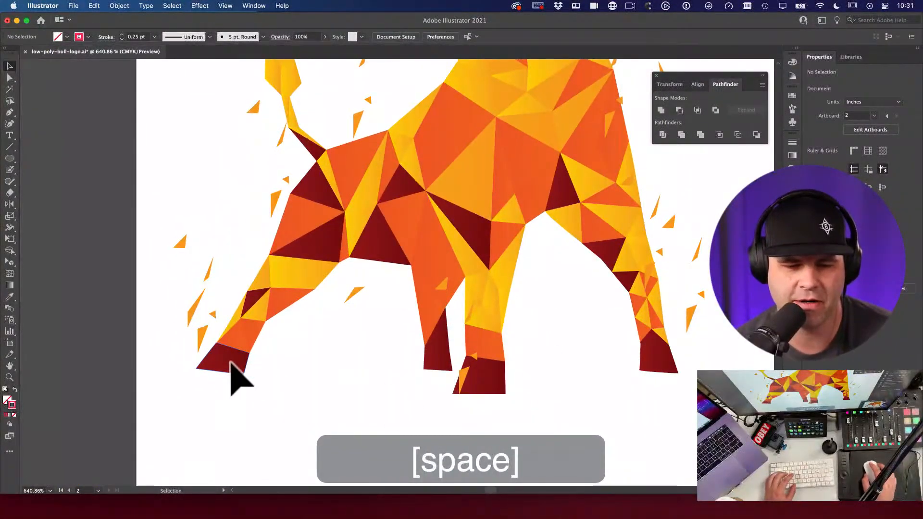
left_click(504, 380)
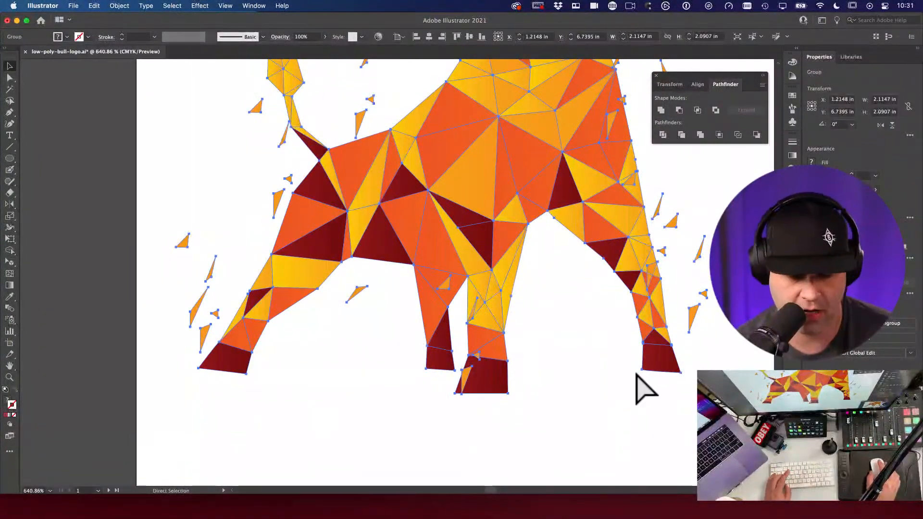
left_click(644, 389)
left_click_drag(525, 309, 380, 158)
left_click_drag(519, 212, 214, 279)
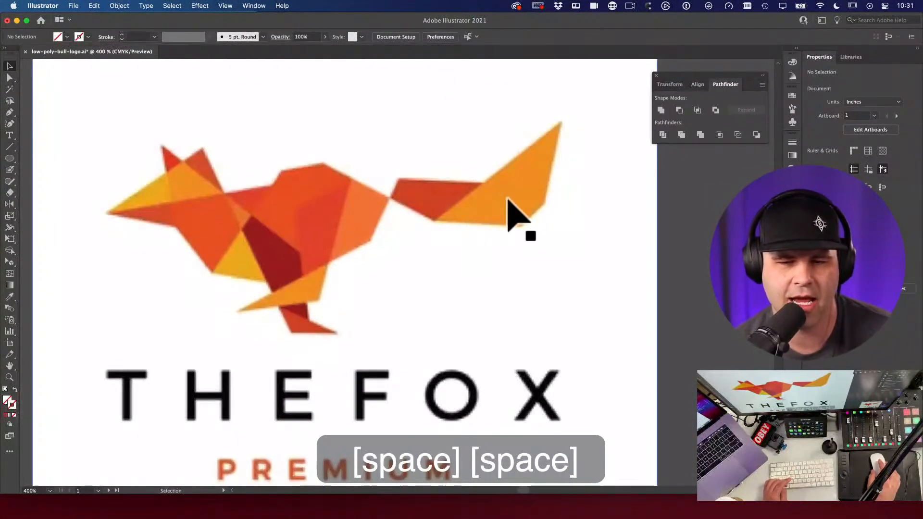
left_click(508, 201)
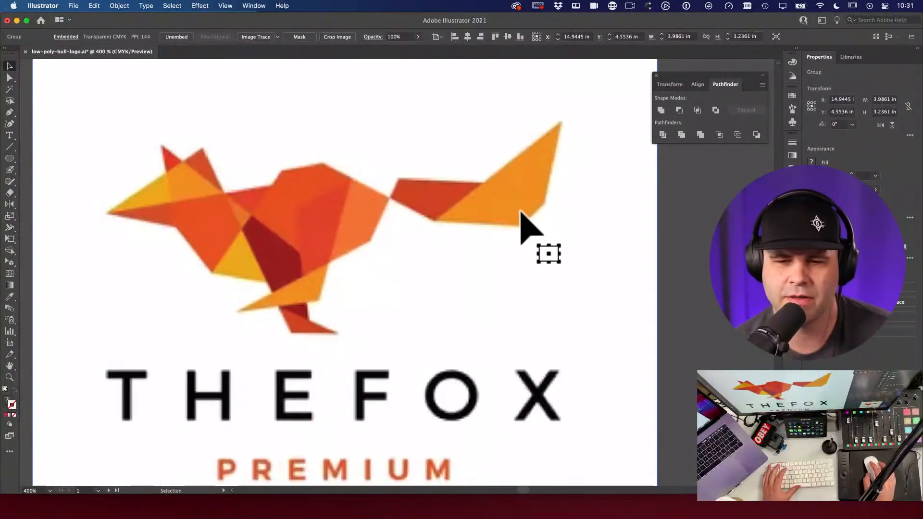
left_click_drag(628, 243, 405, 134)
left_click(387, 199, "alt+super")
left_click(387, 198, "alt+super")
left_click(388, 198, "alt+super")
left_click(388, 198, "alt+super")
left_click(408, 185, "alt+super")
left_click_drag(602, 385, 446, 252)
left_click_drag(516, 255, 610, 280)
left_click(558, 301, "super")
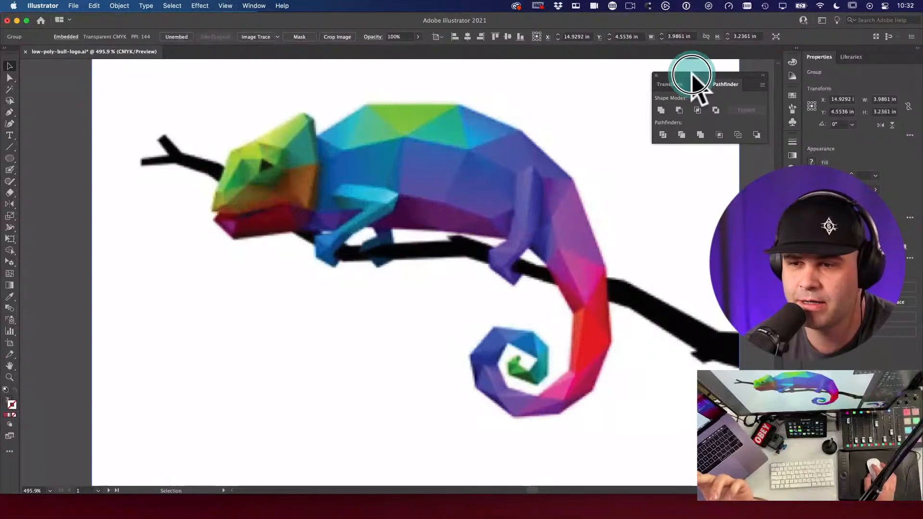
left_click_drag(692, 73, 682, 68)
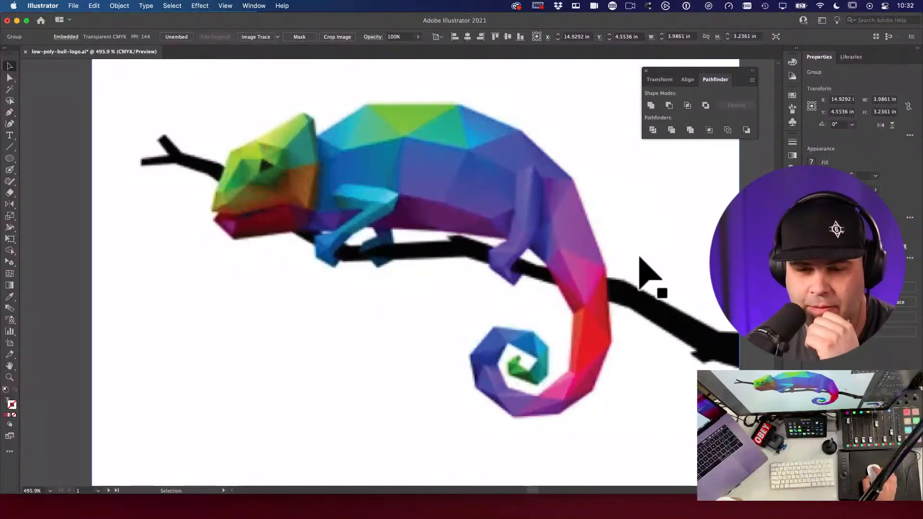
scroll(639, 259, "right", 5)
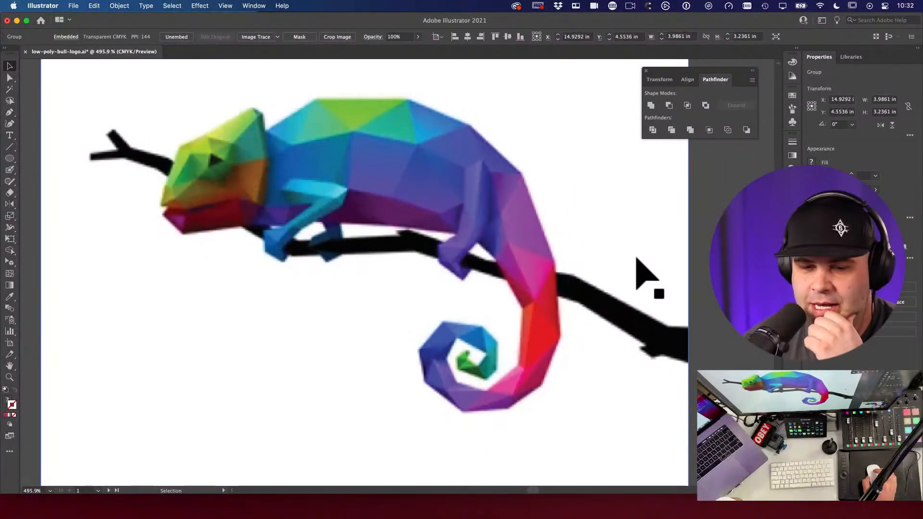
scroll(636, 262, "down", 1)
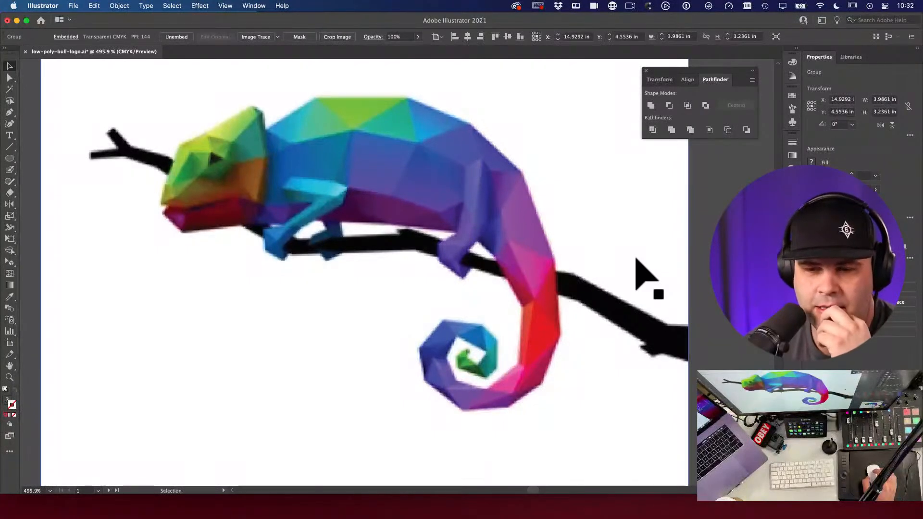
scroll(636, 262, "down", 1)
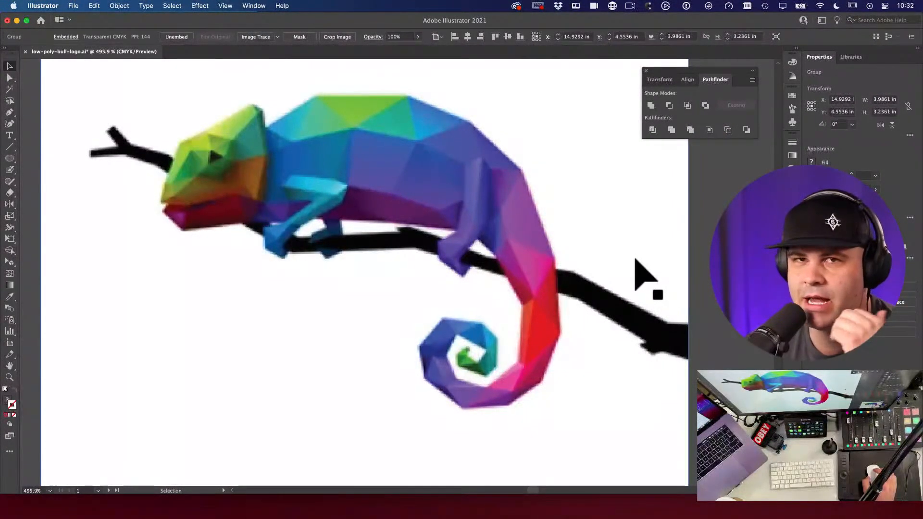
scroll(644, 276, "right", 1)
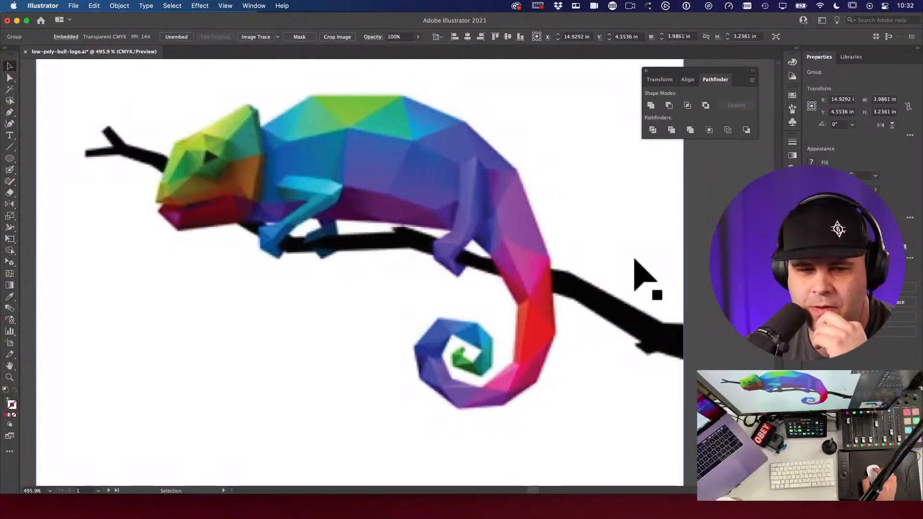
left_click_drag(658, 72, 665, 67)
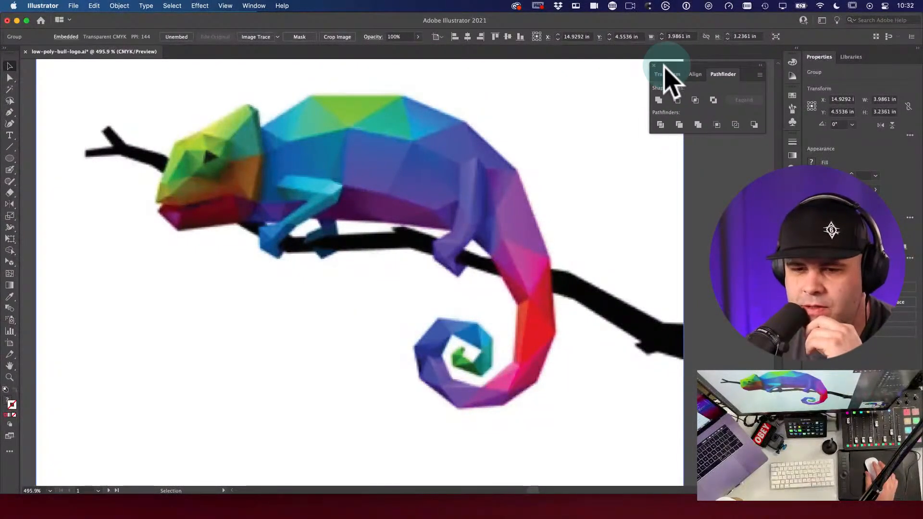
scroll(623, 222, "down", 3)
scroll(623, 221, "right", 2)
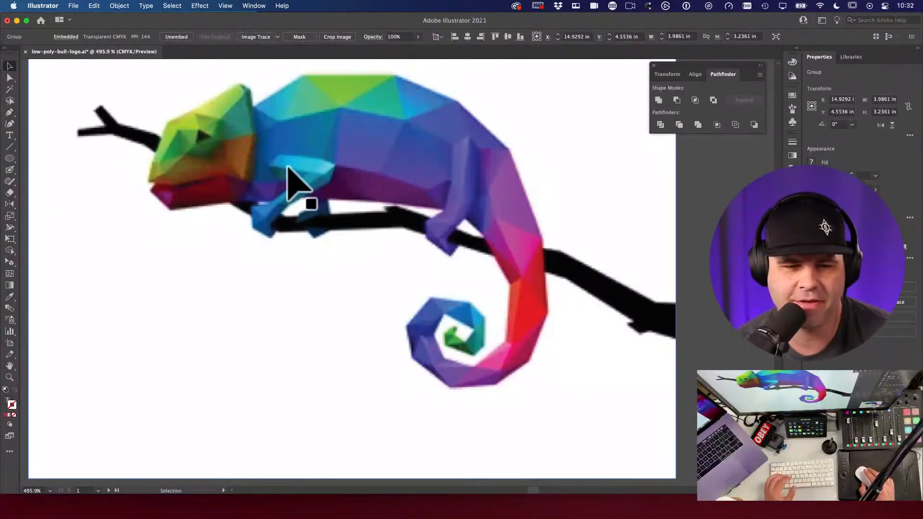
key("space")
left_click_drag(291, 166, 305, 169)
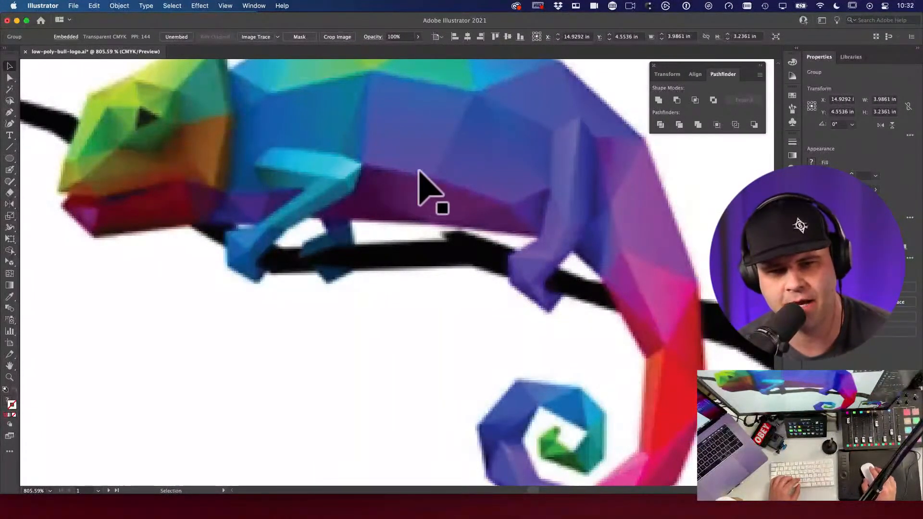
key("space")
left_click_drag(529, 262, 552, 223)
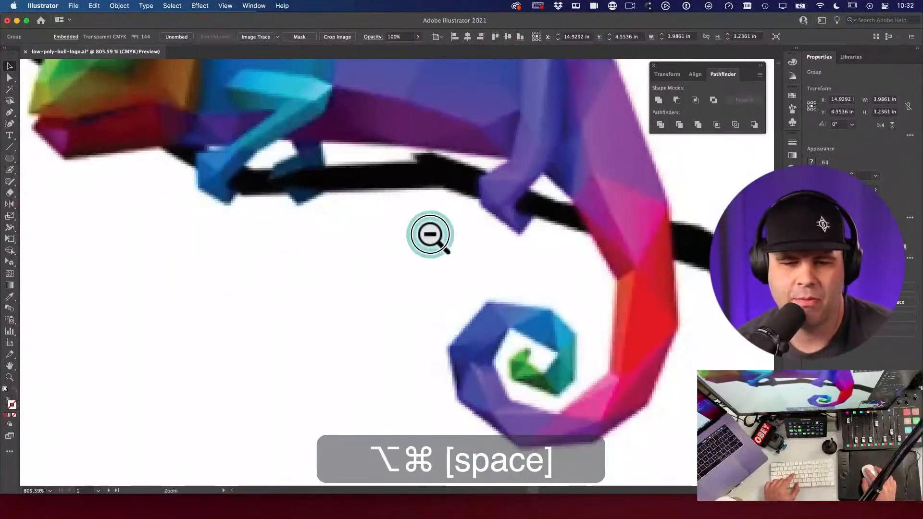
left_click(429, 234, "alt+super")
left_click(429, 233, "alt+super")
left_click_drag(413, 379, 498, 295)
left_click_drag(425, 313, 471, 283)
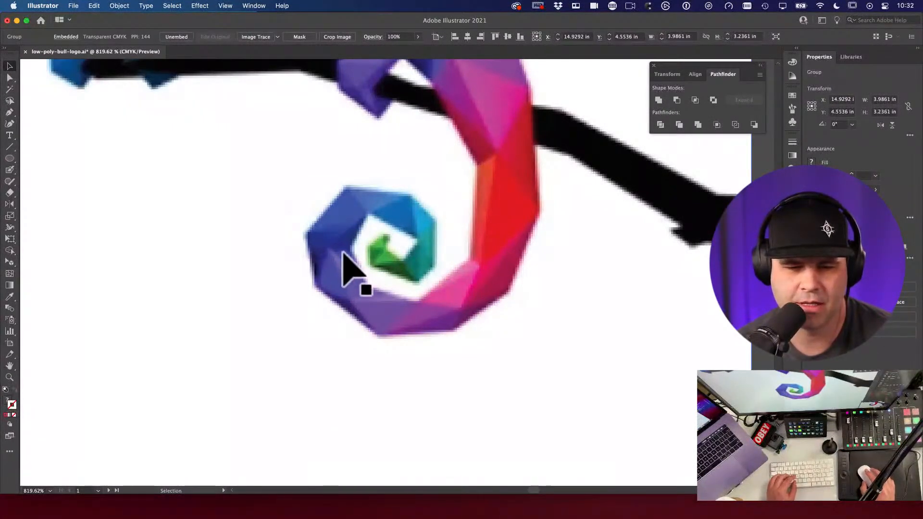
left_click(414, 251, "alt+super")
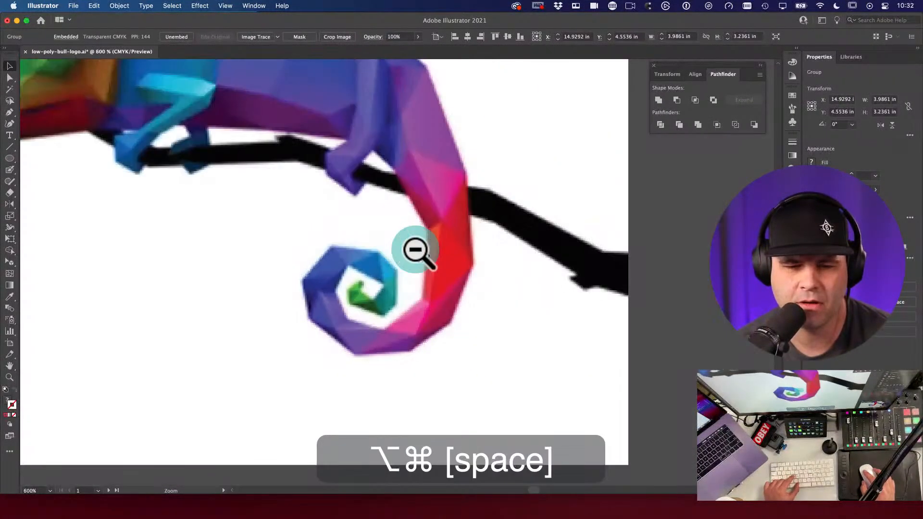
left_click(416, 252, "alt+super")
left_click(383, 281, "alt+super")
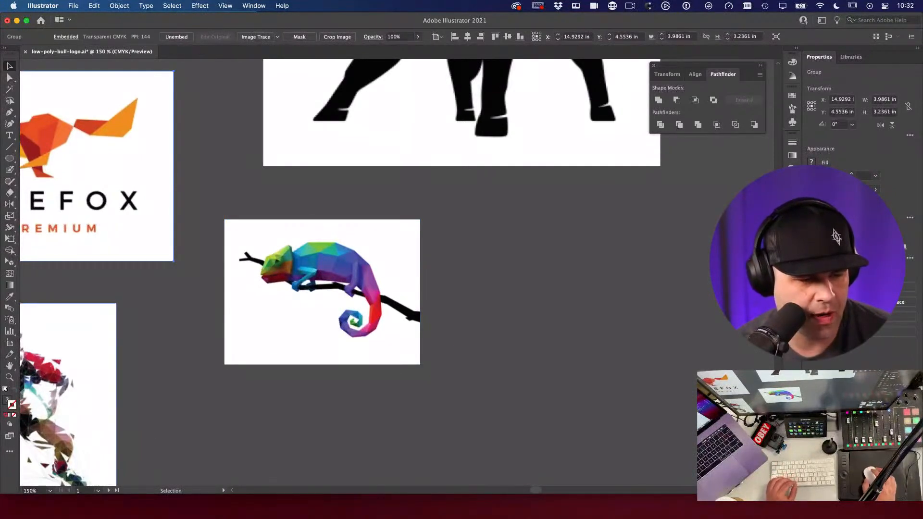
Step: Pan away from the chameleon reference, deselect the fox logo, and zoom into the first bull outline
key("space")
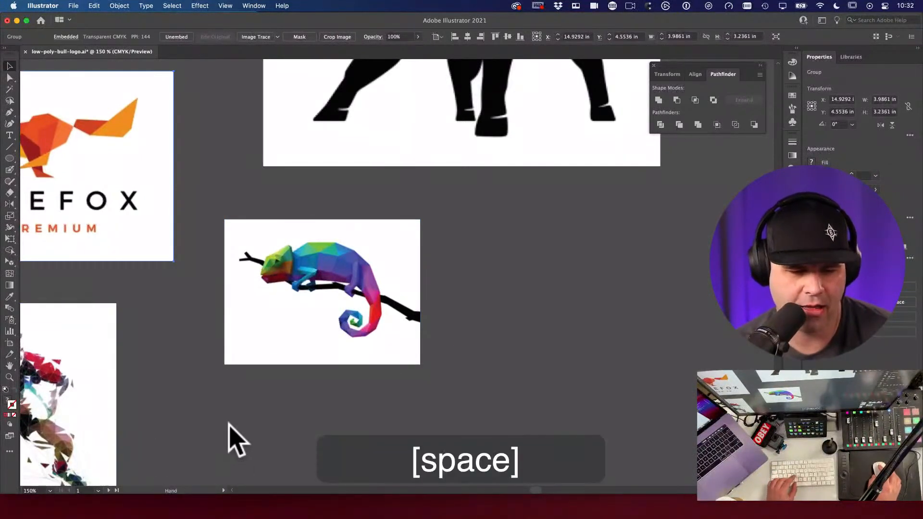
left_click(230, 426, "alt+super")
left_click(231, 426, "alt+super")
left_click(231, 426, "super")
key("space")
left_click_drag(270, 169, 357, 269)
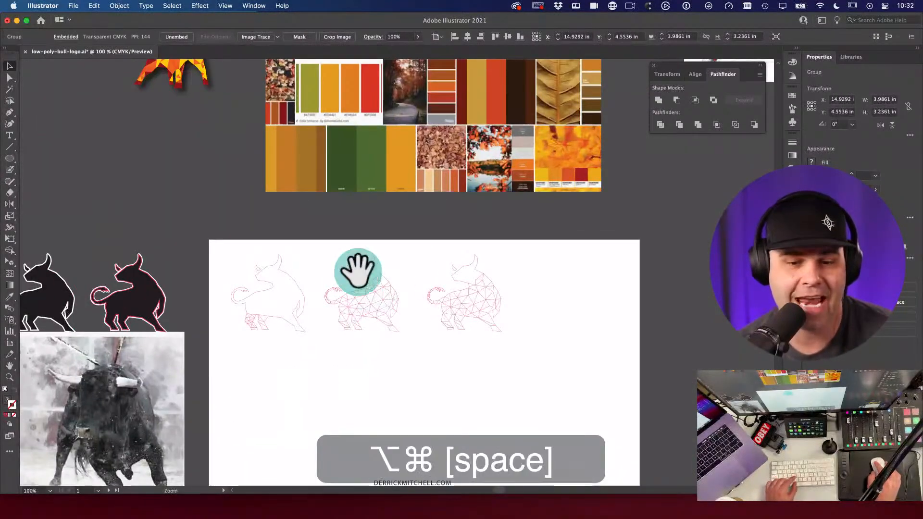
left_click(356, 270, "alt+super")
left_click_drag(361, 230, 294, 327)
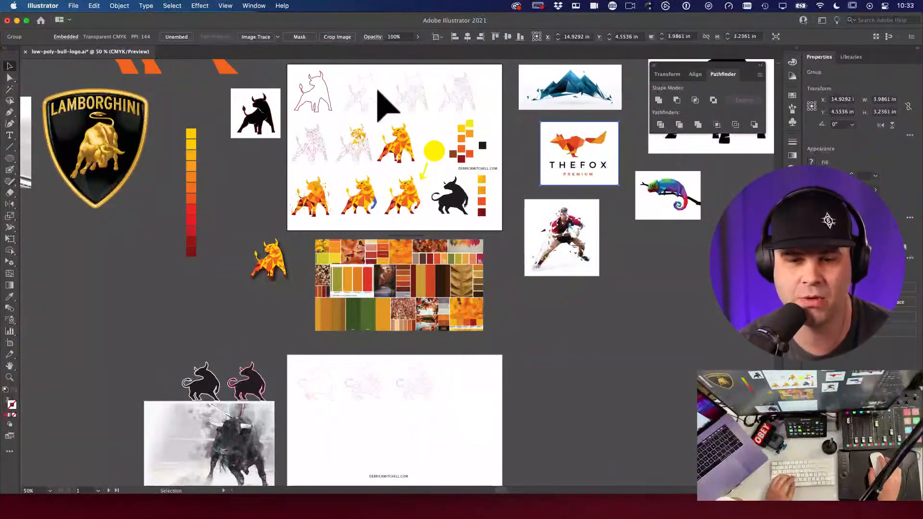
left_click(265, 197)
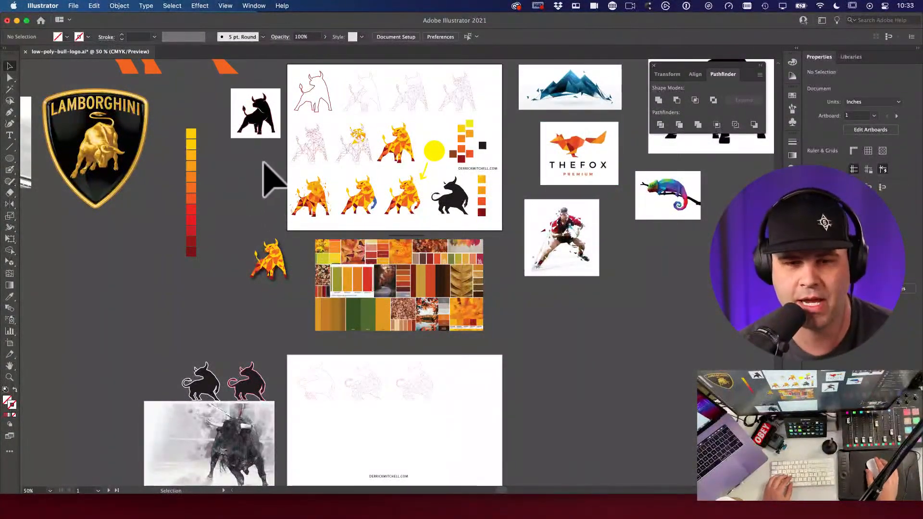
left_click_drag(315, 102, 476, 317)
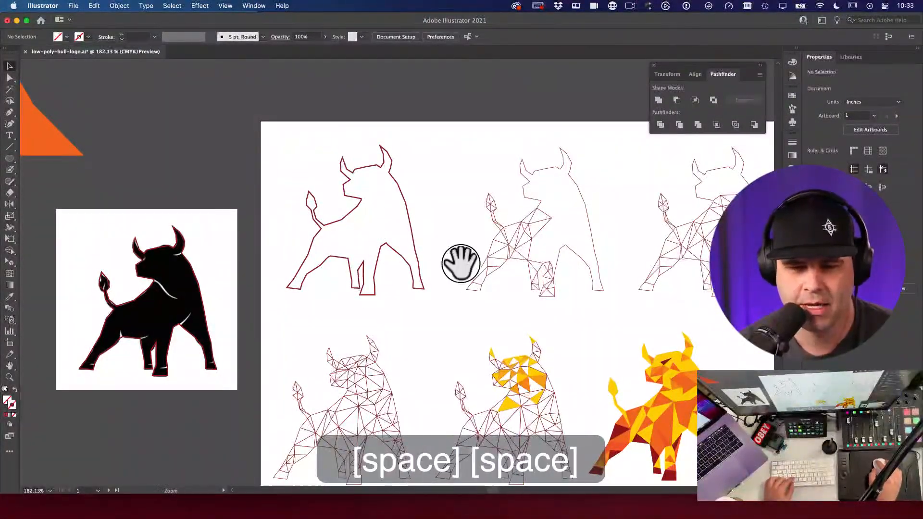
left_click_drag(480, 258, 412, 237)
left_click(539, 264)
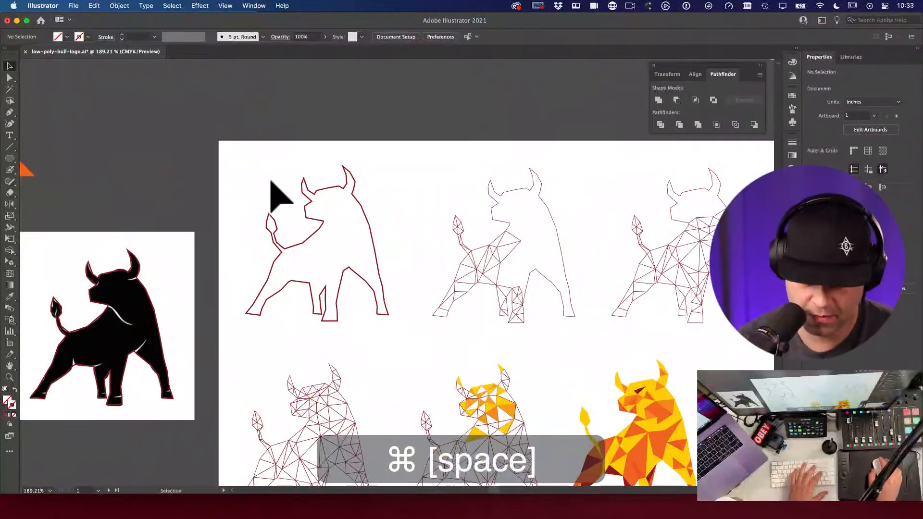
Step: Draw a closed four-cornered shape with the Pen tool beside the bull's head
key("backslash")
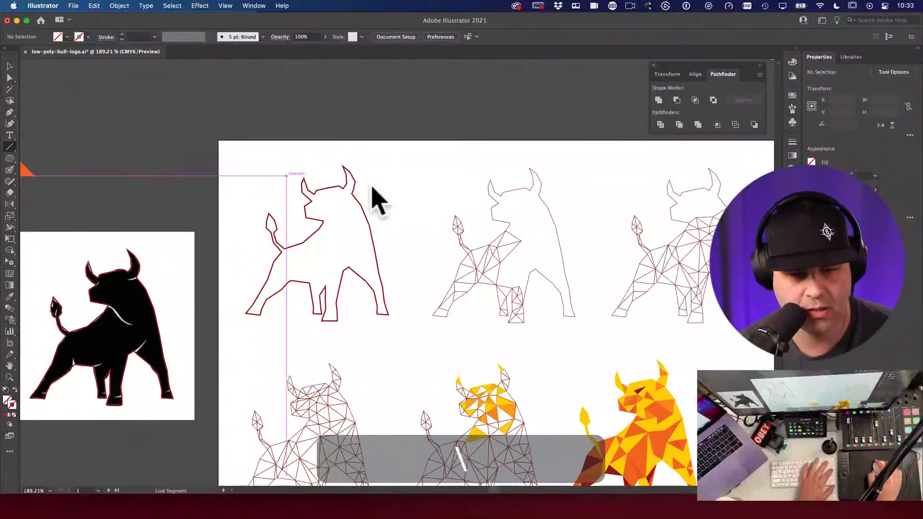
key("p")
left_click(387, 185)
left_click(406, 212)
left_click(442, 180)
left_click(412, 164)
left_click(412, 164)
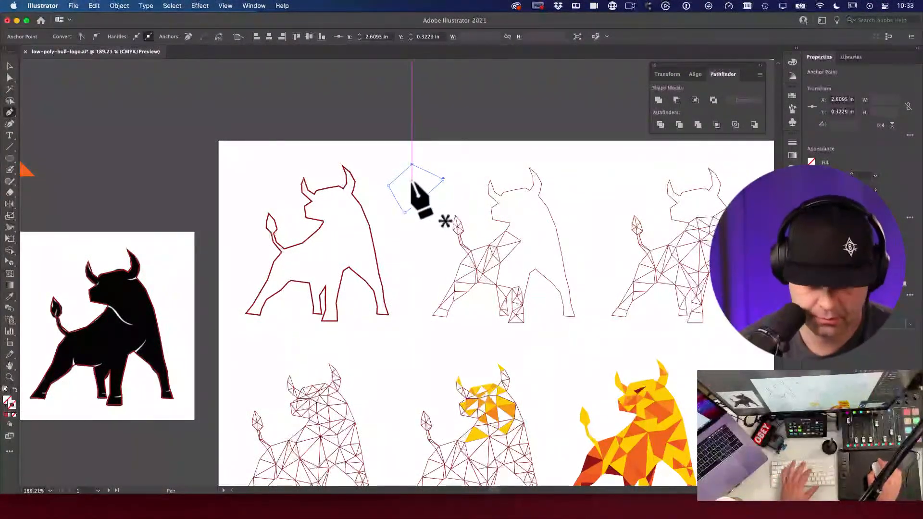
Step: Draw a Line Segment down through the shape's interior from its top corner, then select the shape
key("i")
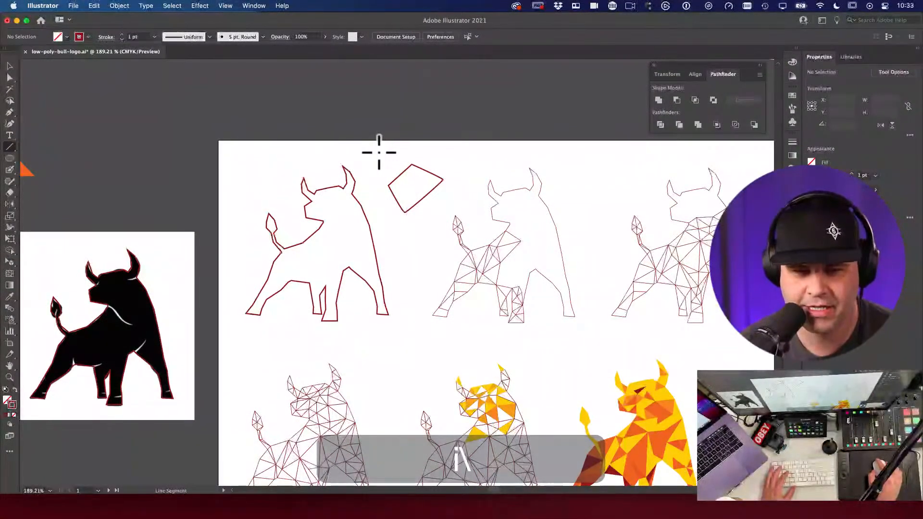
left_click(377, 149)
left_click_drag(91, 62, 233, 105)
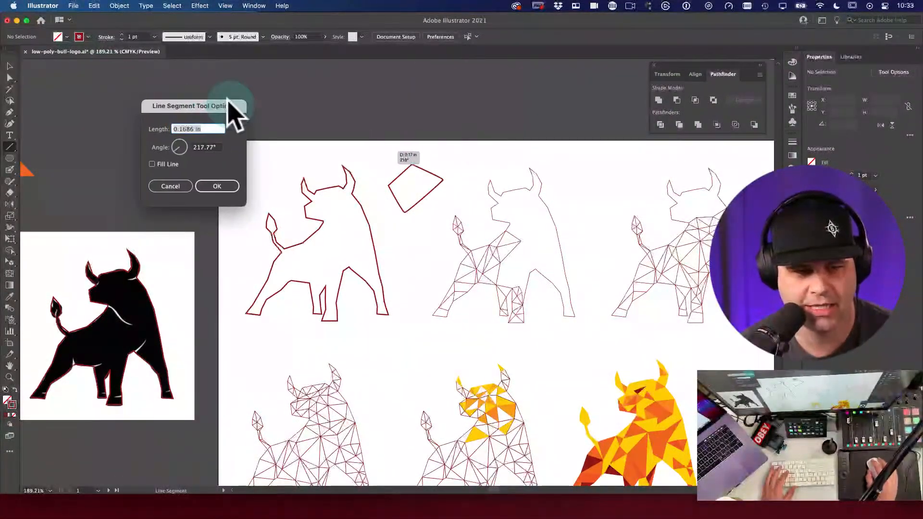
left_click(171, 187)
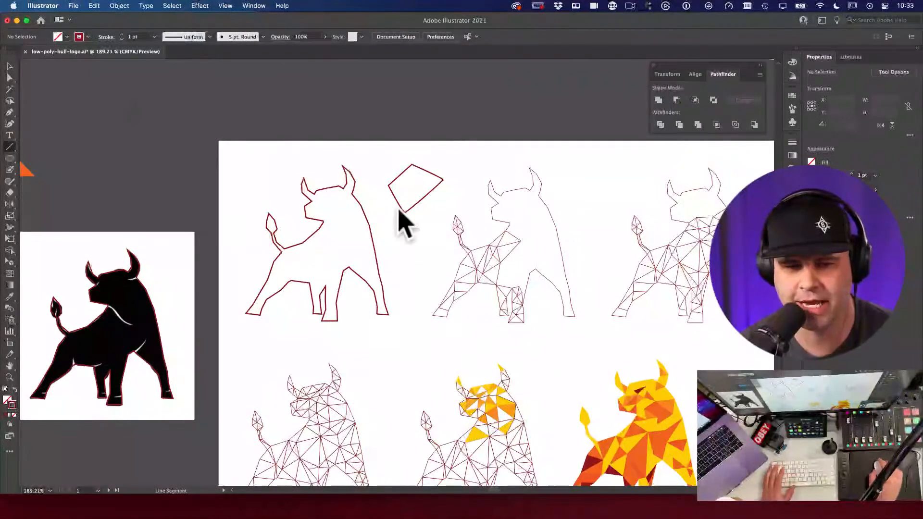
left_click_drag(408, 193, 405, 212)
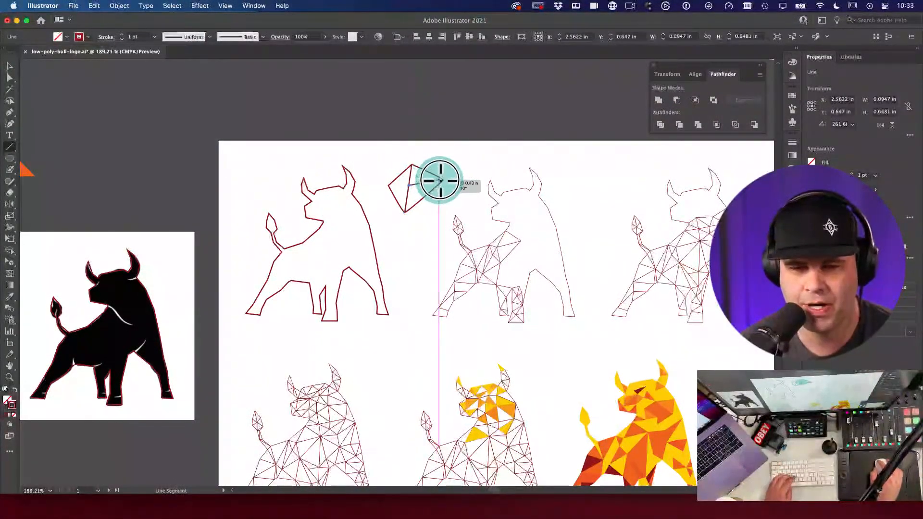
key("a")
key("v")
left_click_drag(448, 178, 445, 153)
key("v")
key("super+z")
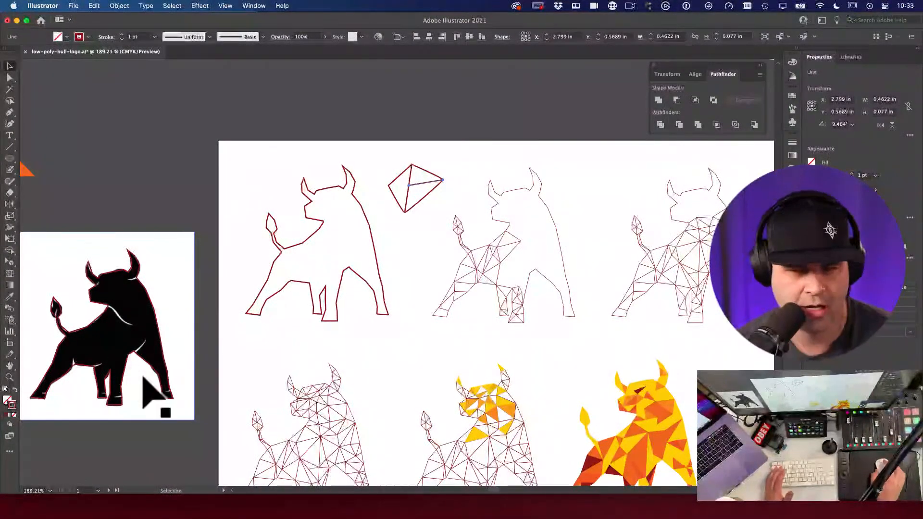
left_click(436, 186)
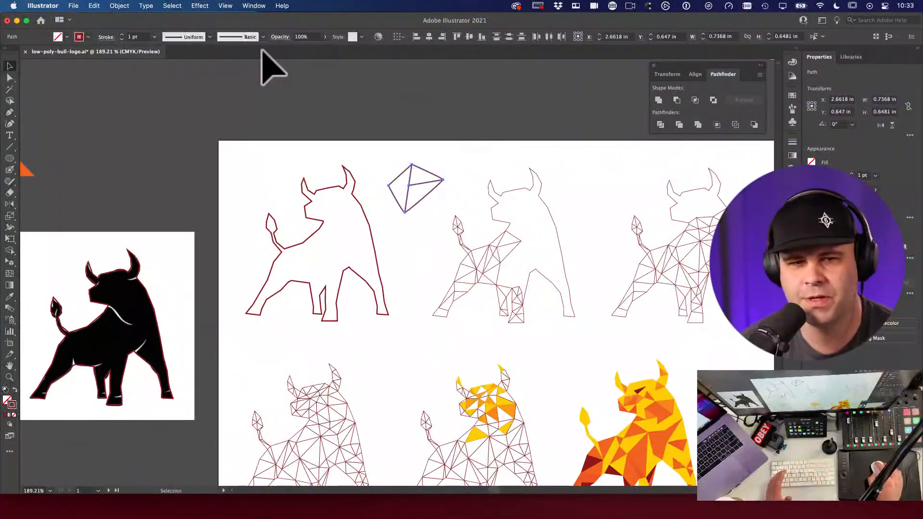
Step: Split the kite shape into triangle pieces with Pathfinder Divide
left_click(254, 6)
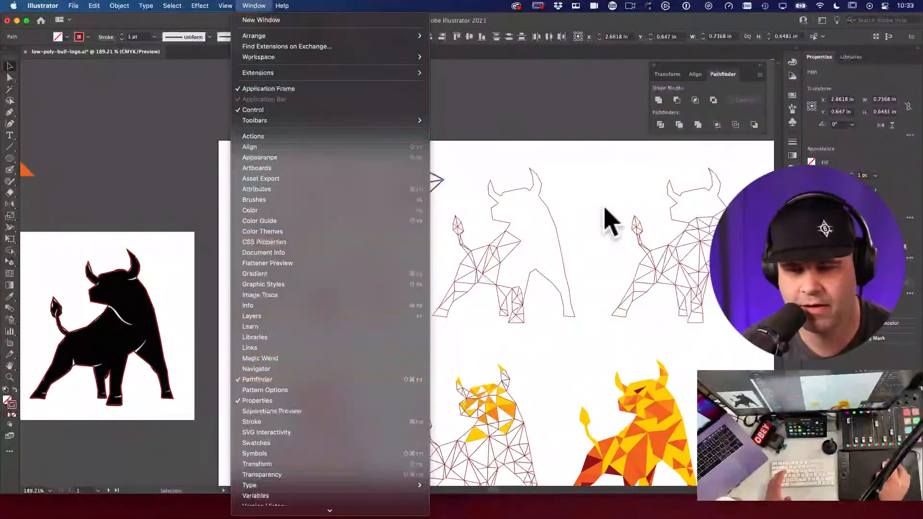
left_click(730, 99)
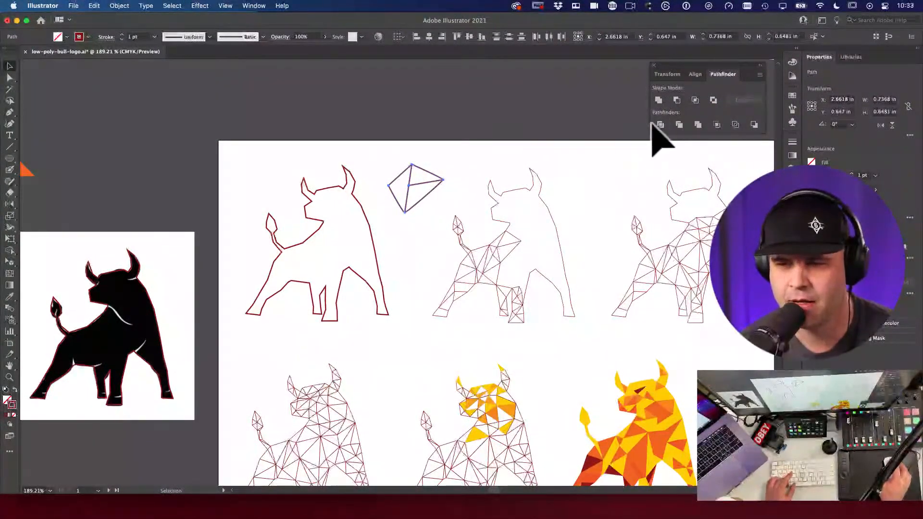
left_click(660, 124)
left_click_drag(418, 195, 469, 212)
key("a")
left_click(456, 207)
key("cmd+z")
key("v")
left_click_drag(375, 118, 536, 291)
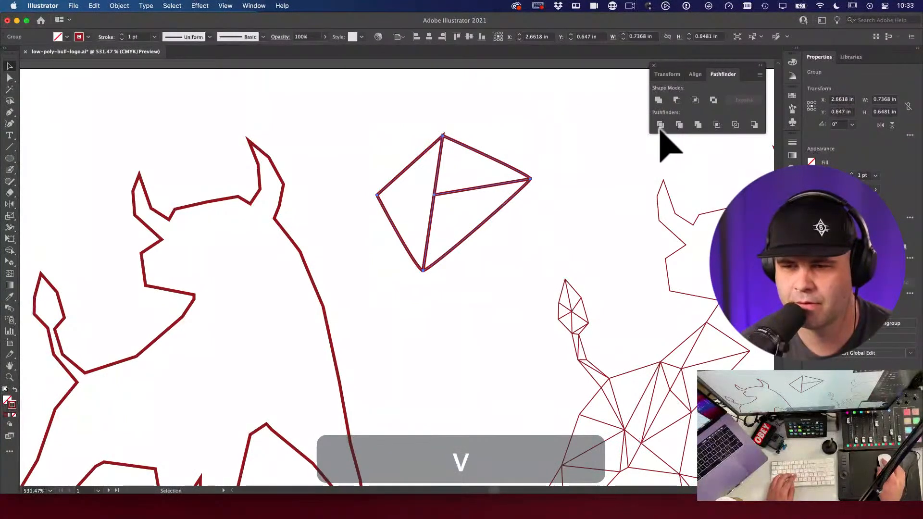
left_click_drag(505, 170, 536, 200)
key("cmd+z")
key("cmd+z")
Step: Show the Color Guide and place a copy of the orange-yellow swatch column beside the kite
key("i")
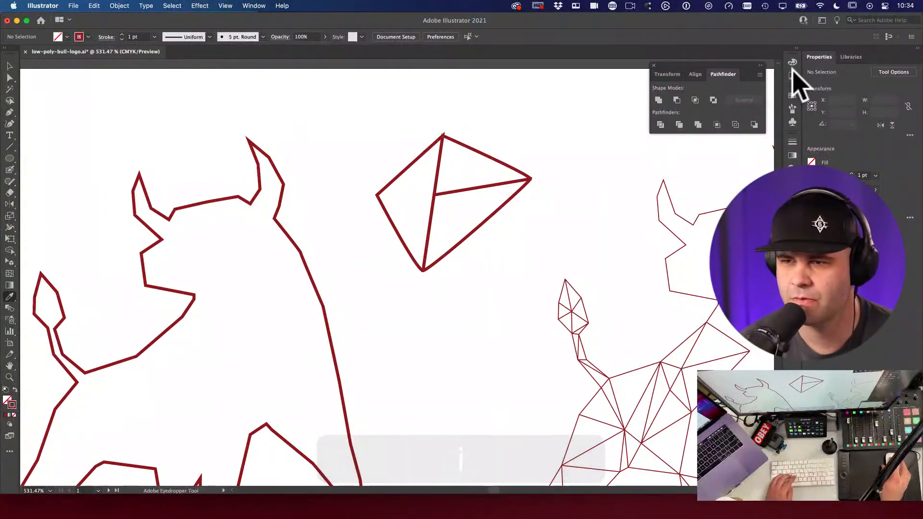
left_click(792, 76)
left_click(407, 272, "alt+super")
scroll(380, 408, "down", 5)
key("v")
left_click_drag(304, 370, 631, 185)
scroll(670, 268, "up", 5)
left_click_drag(489, 284, 418, 242)
left_click(413, 235)
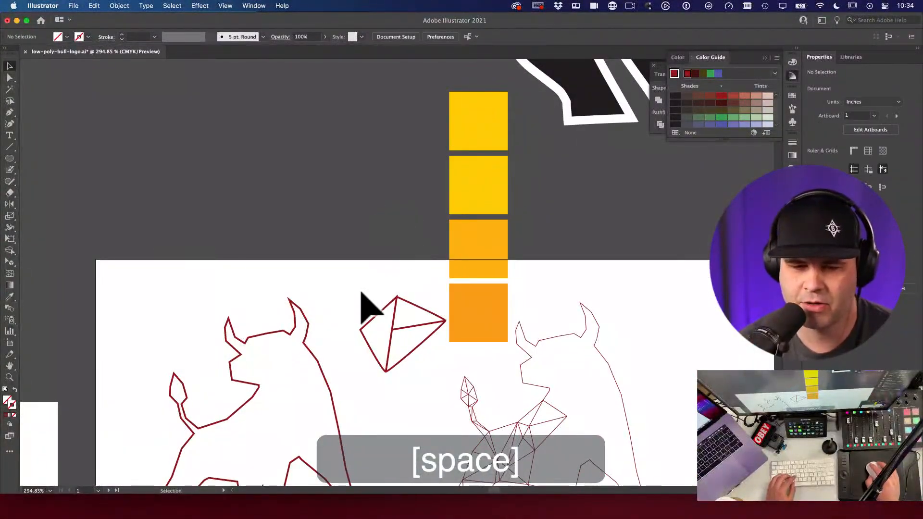
Step: Fill two triangle faces with the top yellow and bottom orange swatch colours
key("i")
left_click(480, 124)
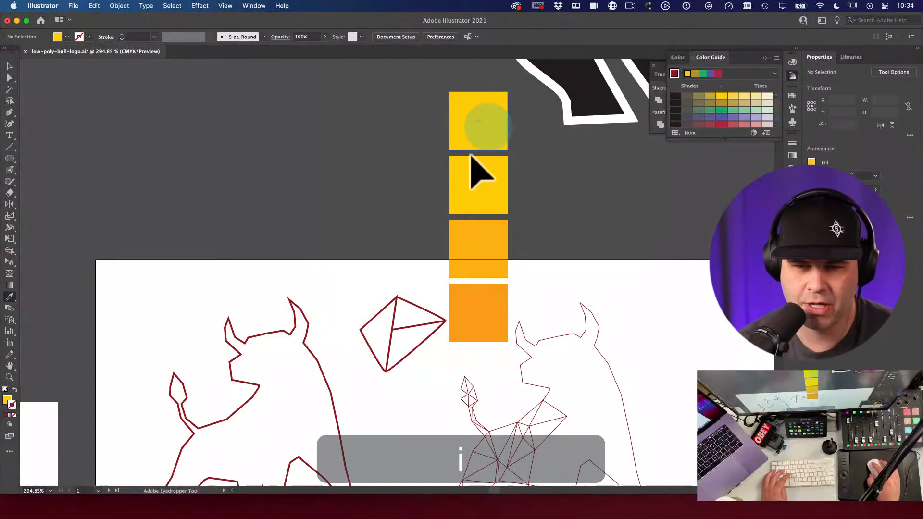
left_click(402, 313)
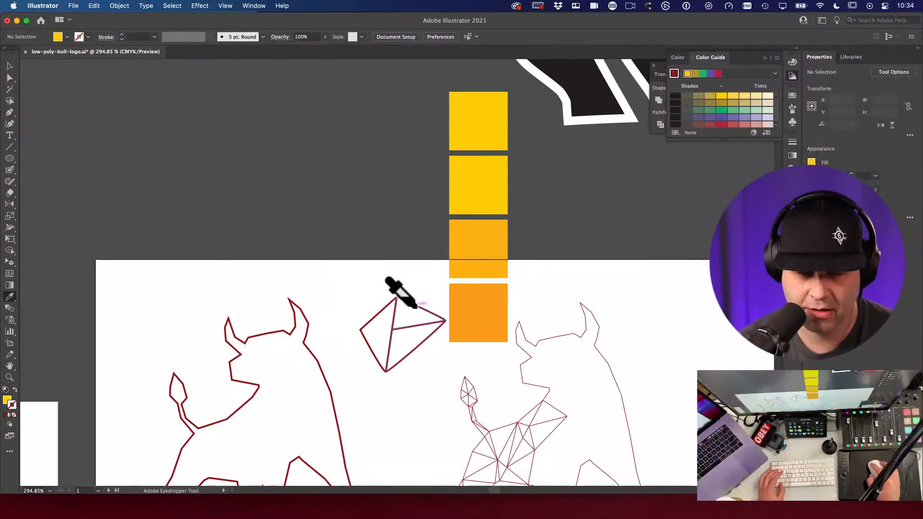
left_click(474, 270)
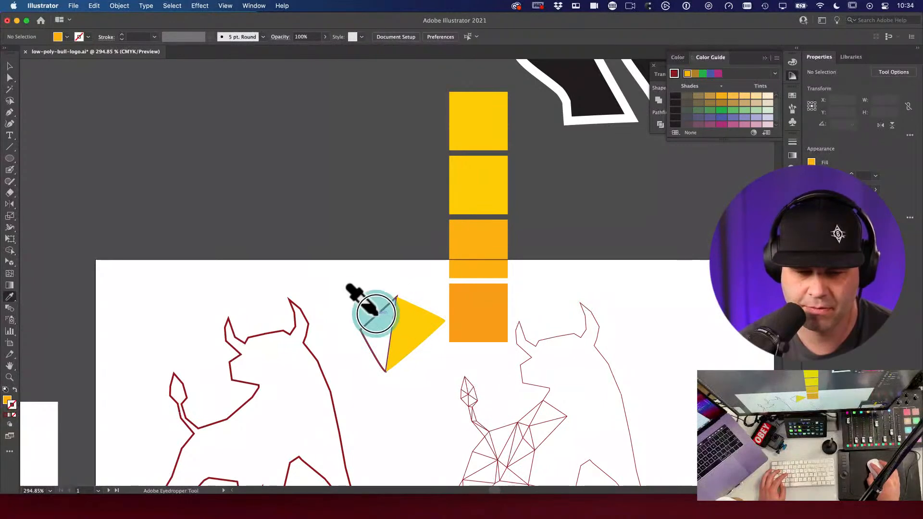
left_click(488, 304)
left_click(413, 339)
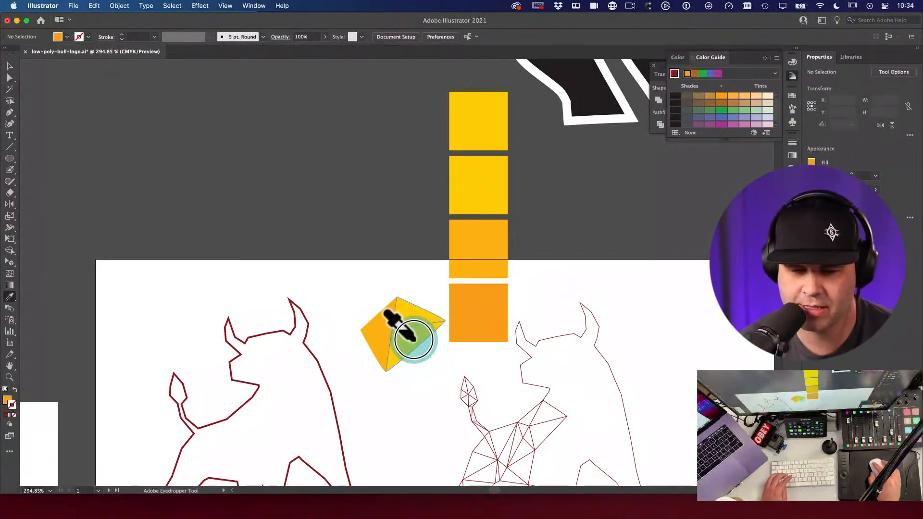
Step: Drag one corner anchor of the diamond outward and reselect the diamond group
key("v")
key("a")
left_click(427, 343, "super")
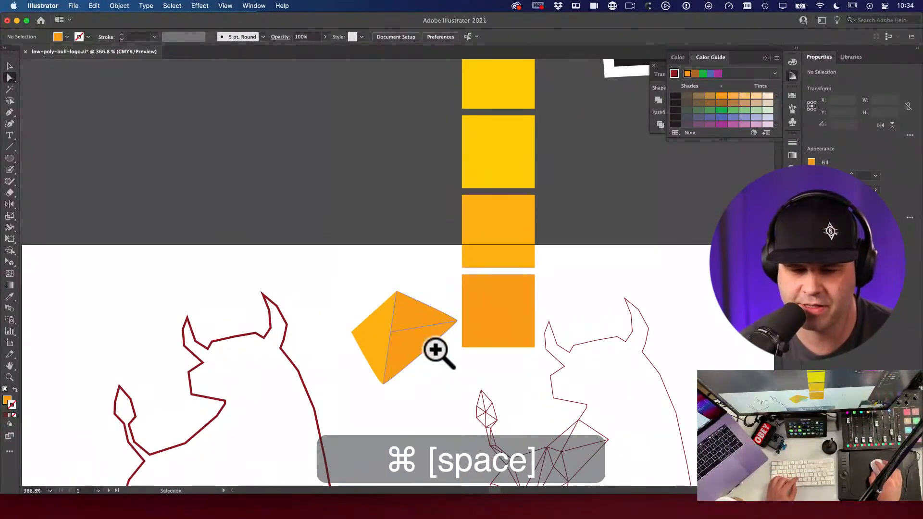
key("a")
left_click_drag(397, 347, 383, 333)
key("v")
left_click(404, 347)
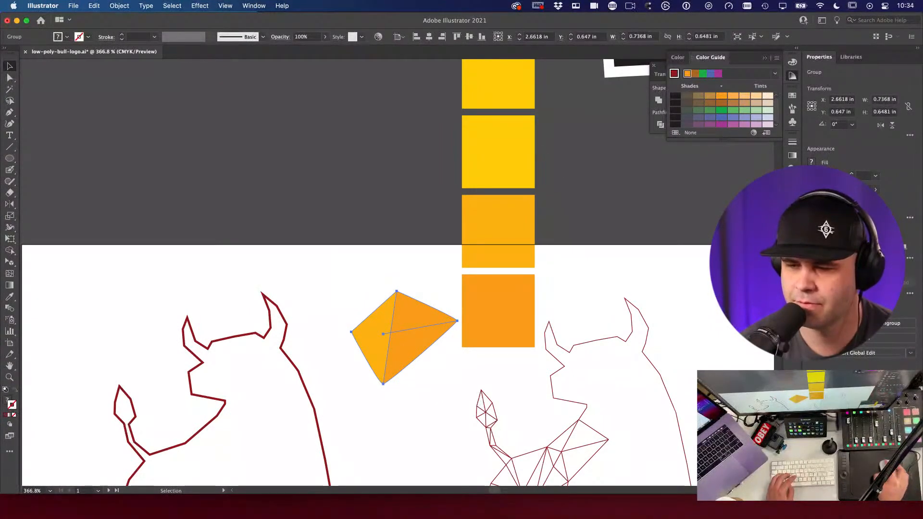
Step: Recolour one more triangle face with the yellow swatch colour
left_click_drag(738, 62, 716, 161)
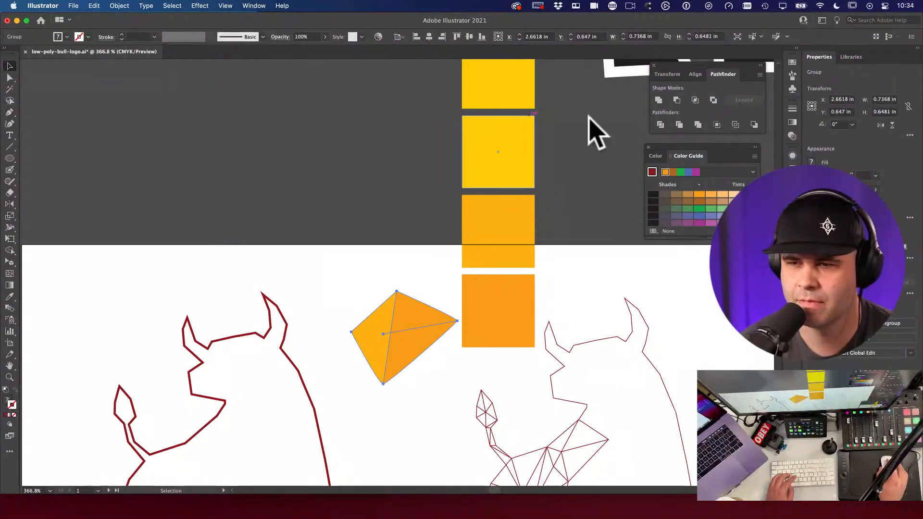
key("a")
left_click(310, 269)
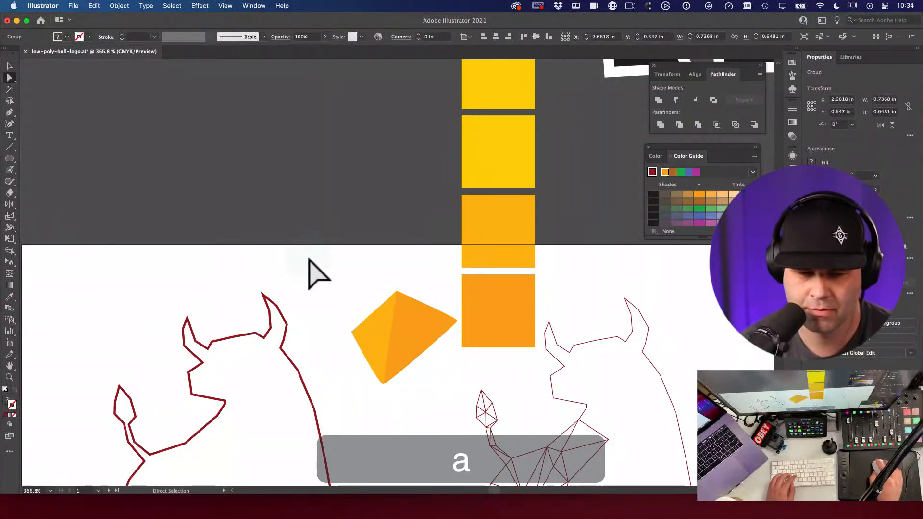
left_click(399, 368)
key("i")
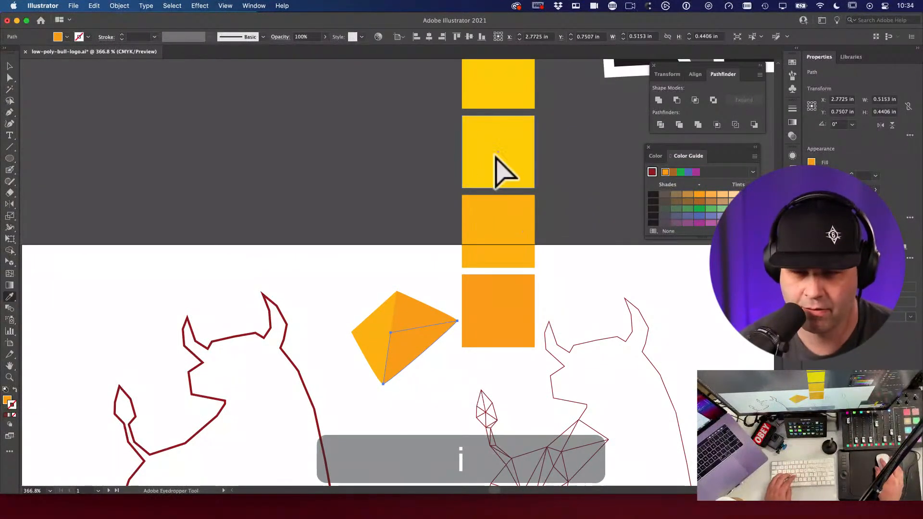
left_click(500, 168)
key("v")
left_click_drag(389, 358, 474, 273)
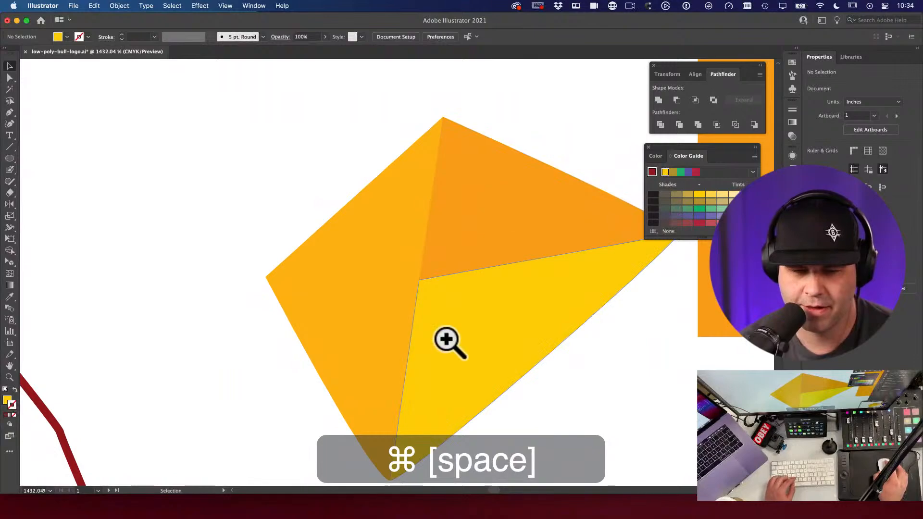
Step: Zoom out and pan across the bull artboards
left_click(217, 325, "alt+super")
left_click(529, 282, "alt+super")
left_click(525, 274, "alt+super")
left_click(526, 273, "alt+super")
left_click_drag(460, 417, 542, 220)
left_click(495, 299, "alt+super")
left_click(495, 299, "alt+super")
left_click_drag(495, 298, 523, 172)
left_click_drag(377, 187, 587, 301)
left_click_drag(448, 219, 607, 290)
Step: Zoom in on the low-poly bull to inspect its legs, head and horn
key("v")
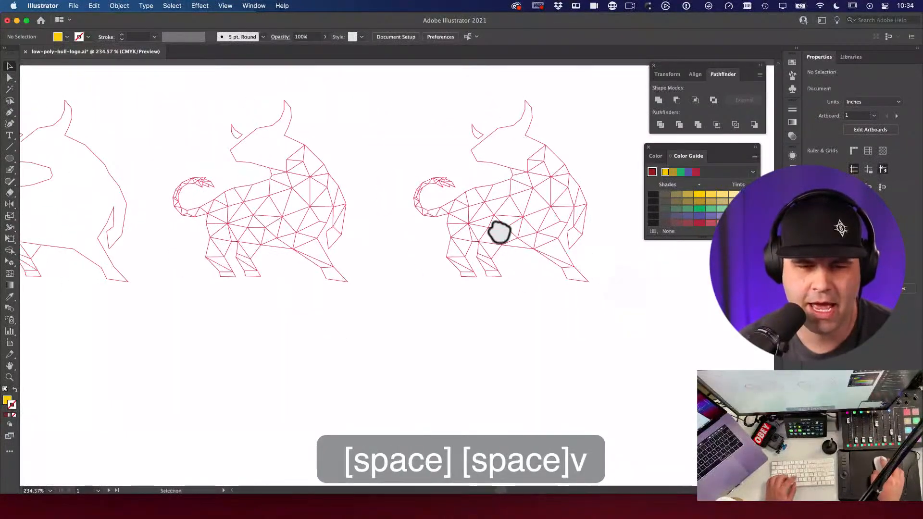
left_click_drag(399, 207, 700, 203)
left_click_drag(277, 225, 350, 274)
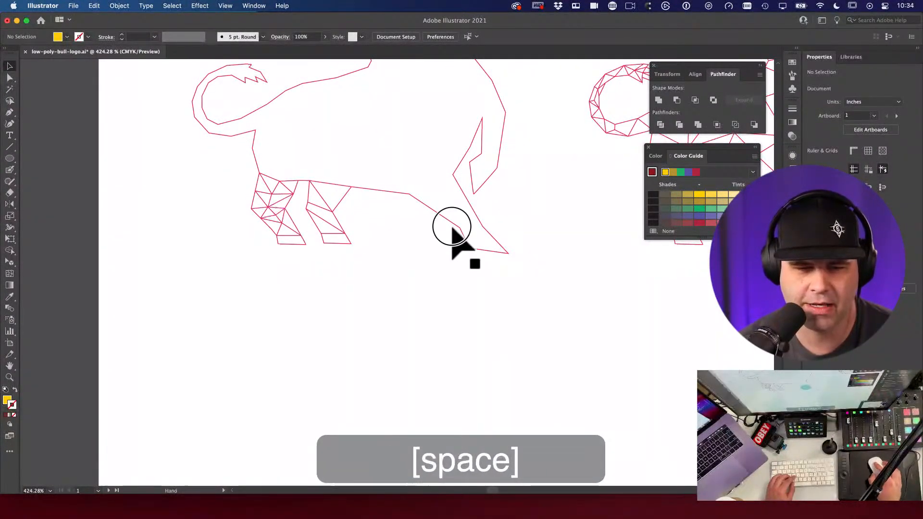
left_click_drag(439, 278, 204, 221)
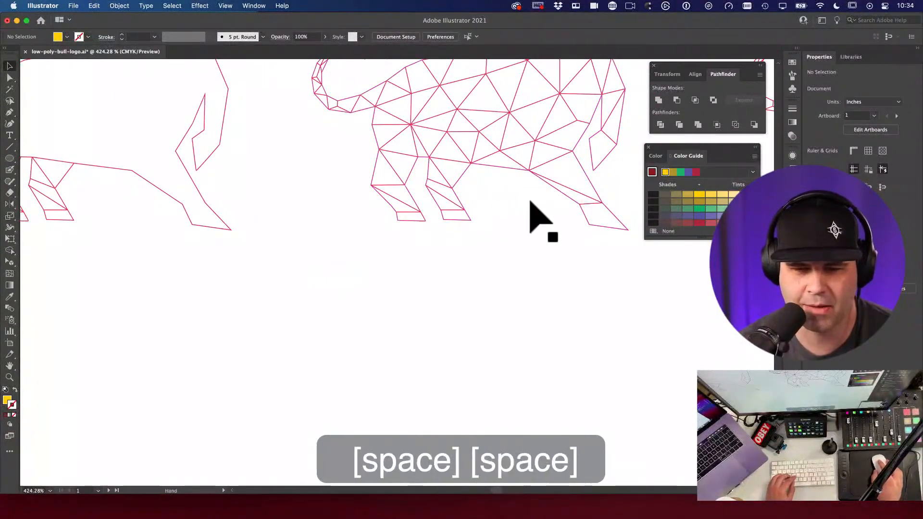
left_click_drag(626, 161, 340, 222)
left_click(437, 224, "alt+super")
left_click_drag(289, 184, 479, 260)
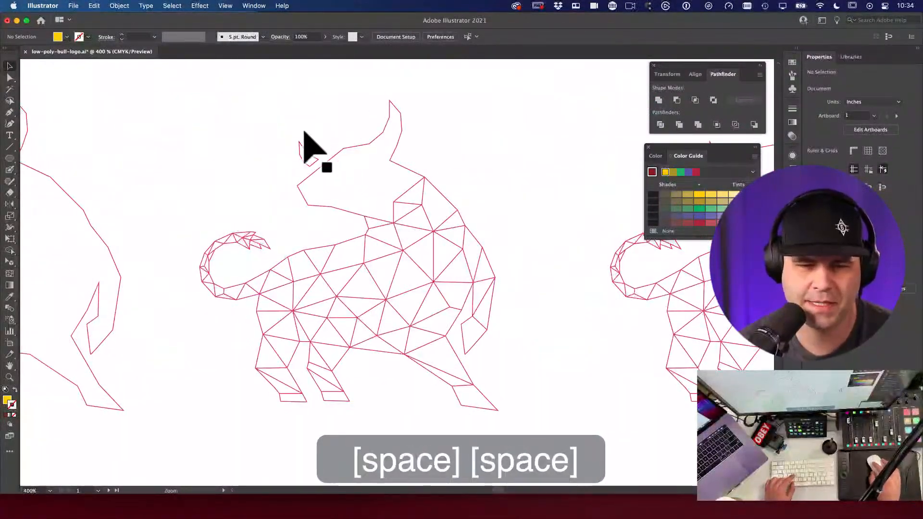
left_click_drag(303, 131, 439, 174)
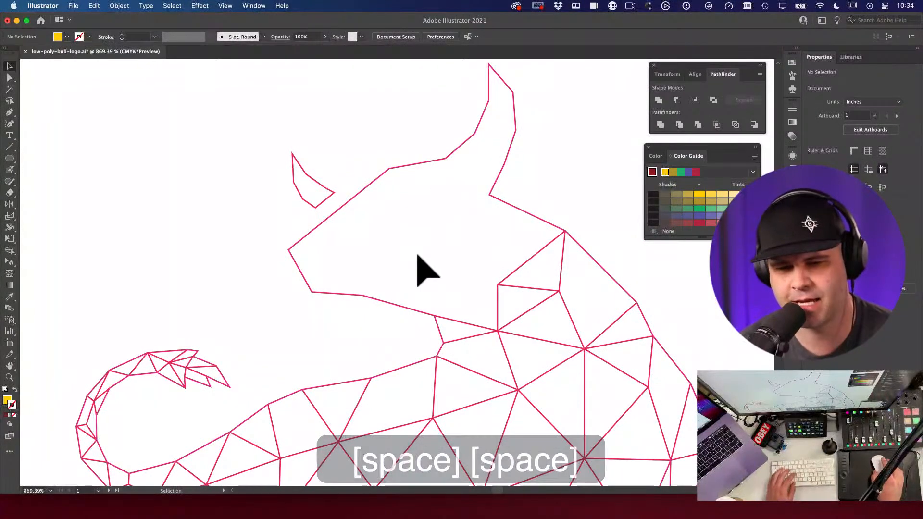
left_click_drag(505, 257, 310, 267)
left_click(310, 264, "alt+super")
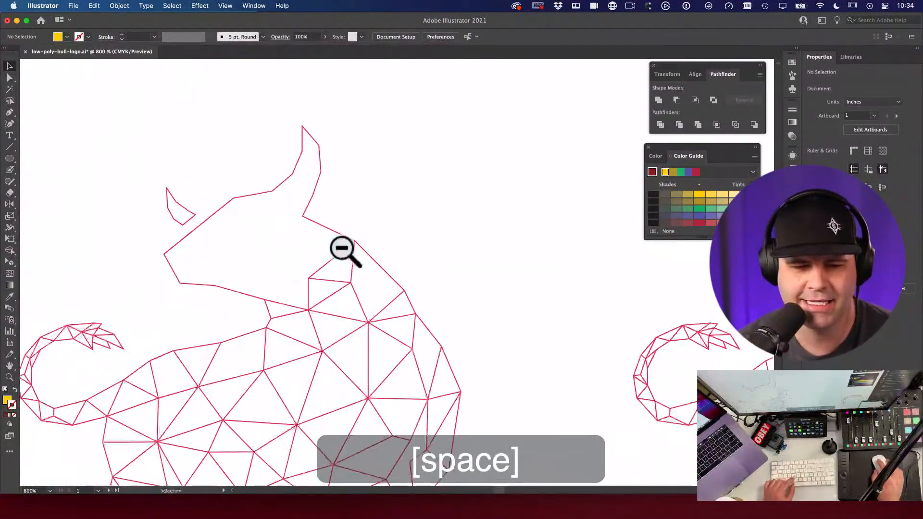
Step: Save the document, then reframe the whole bull and select all its paths
key("super+s")
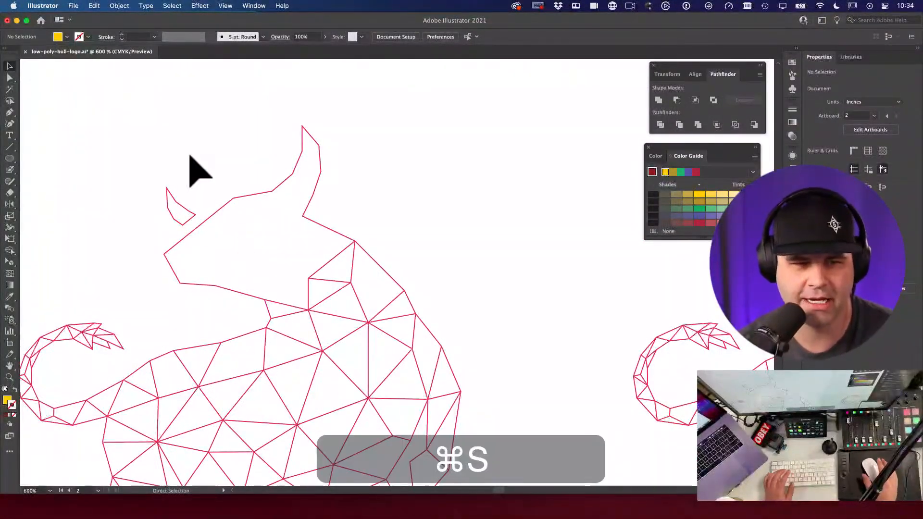
key("space")
left_click(381, 140)
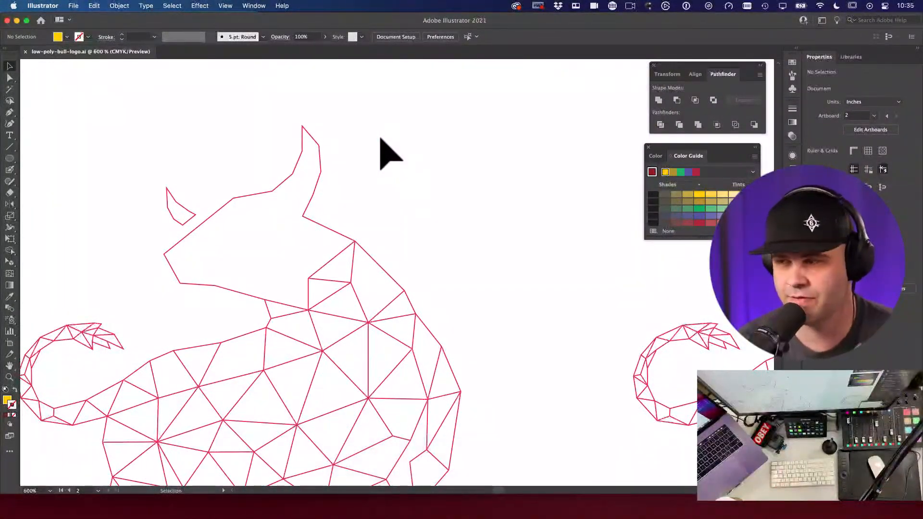
key("space")
left_click_drag(520, 226, 343, 273)
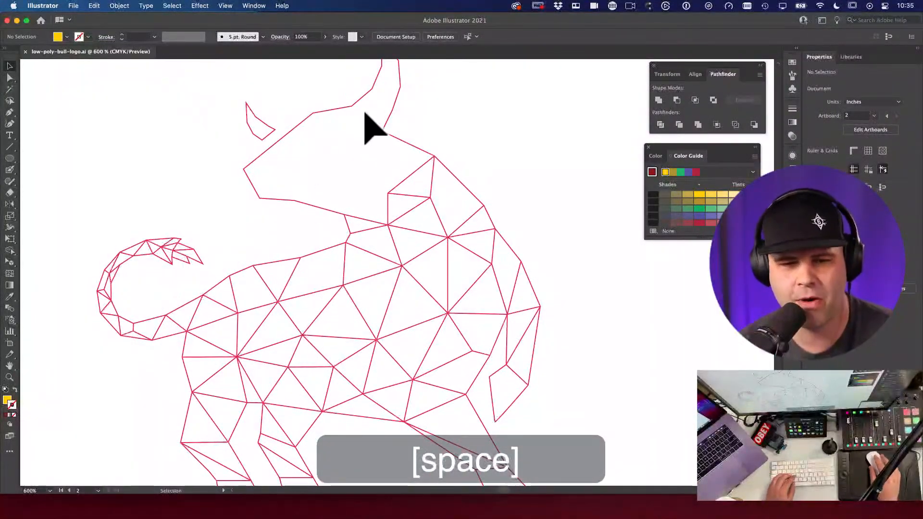
left_click(384, 289, "alt+super")
left_click_drag(465, 331, 499, 287)
left_click(461, 190, "super")
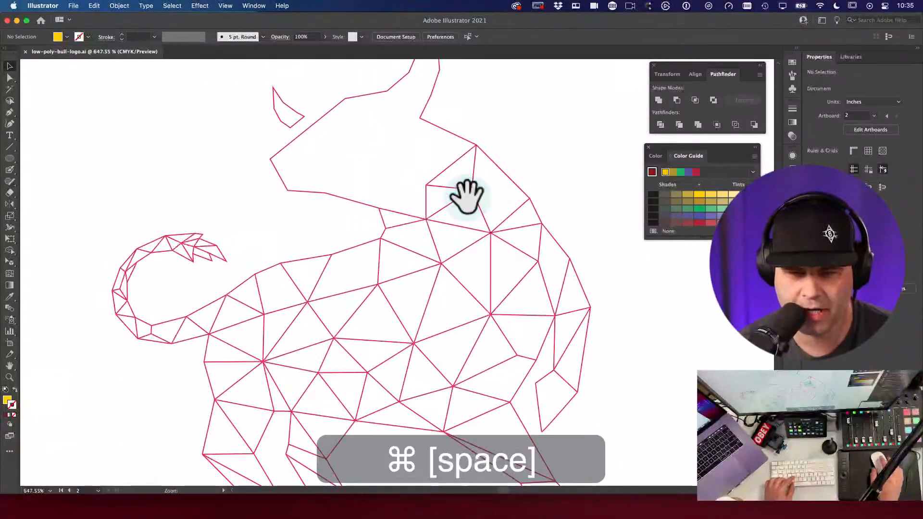
left_click(505, 274, "alt+super")
key("space")
left_click_drag(417, 278, 448, 249)
key("space")
left_click(439, 296, "alt+super")
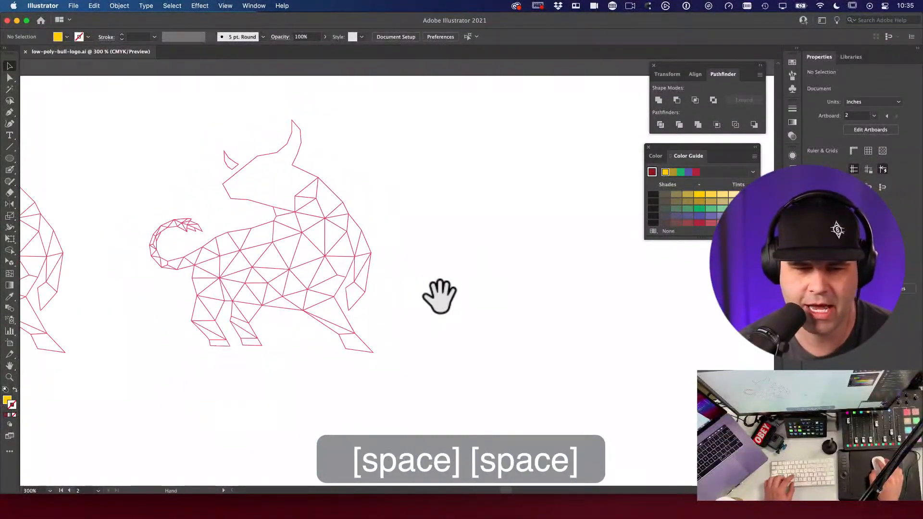
left_click_drag(439, 296, 496, 287)
key("v")
key("space")
left_click_drag(434, 187, 393, 180)
left_click_drag(138, 108, 514, 392)
Step: Copy the low-poly bull to the right and divide the copy with Pathfinder Divide
left_click_drag(346, 258, 586, 249, "alt")
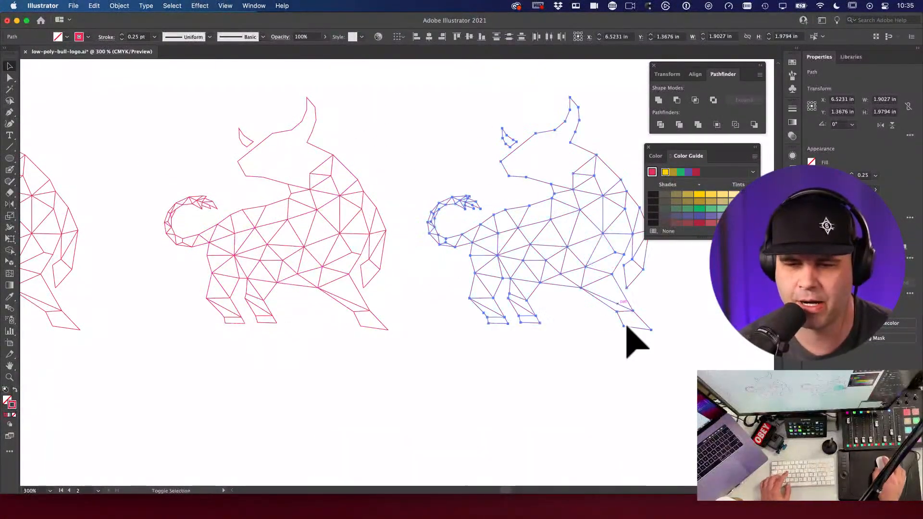
key("space")
left_click_drag(624, 335, 456, 344)
key("v")
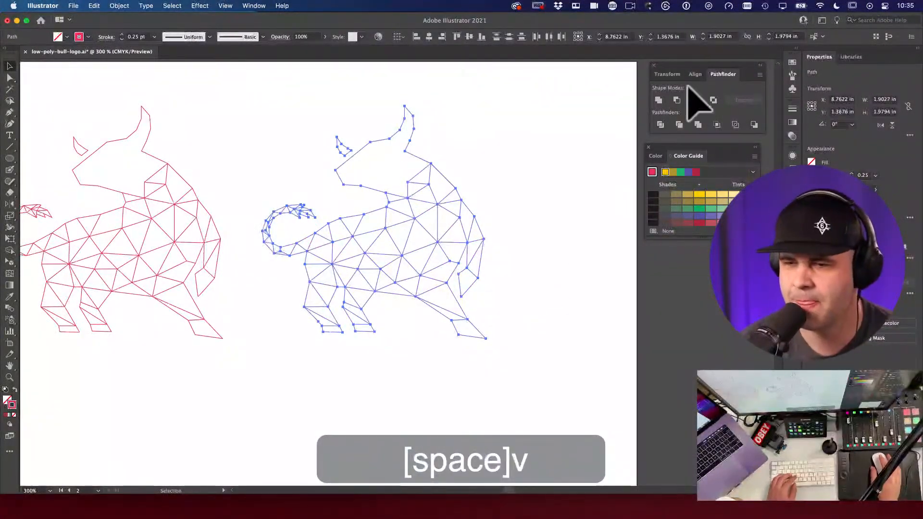
left_click(660, 124)
left_click(513, 224)
left_click_drag(451, 225, 481, 219)
key("super+z")
left_click(526, 248)
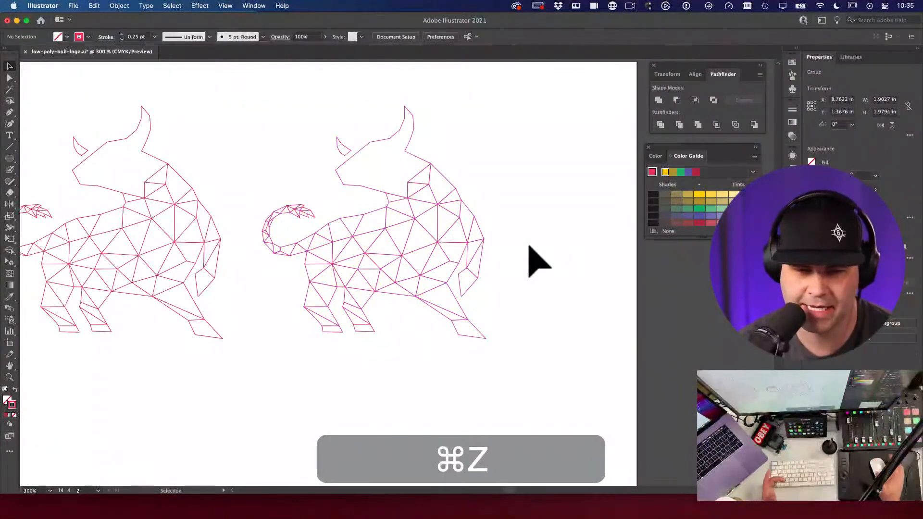
Step: Zoom out to show the whole artboard alongside the moodboard
key("m")
key("space")
key("v")
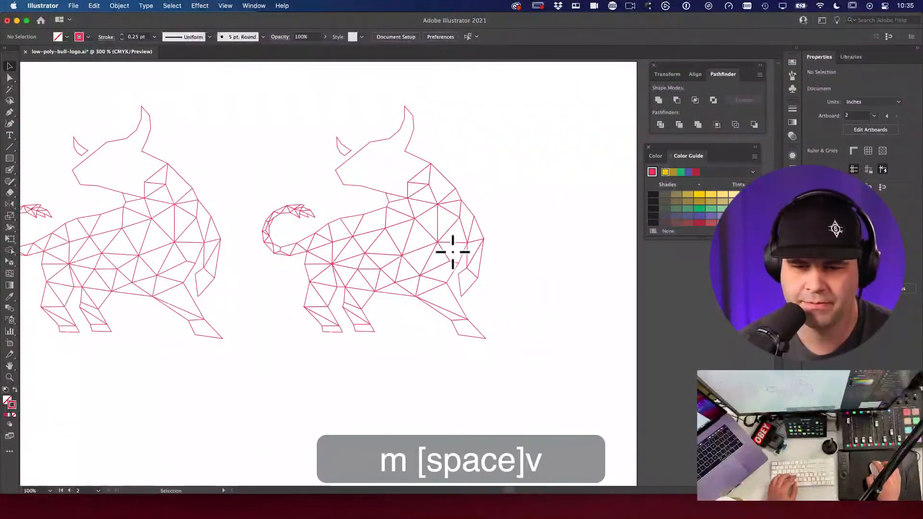
key("space")
left_click(414, 231, "alt+super")
left_click(414, 230, "alt+super")
left_click(415, 231, "alt+super")
left_click_drag(415, 231, 540, 196)
key("space")
Step: Fill triangles of the right bull with dark green and orange sampled from the moodboard
key("v")
key("i")
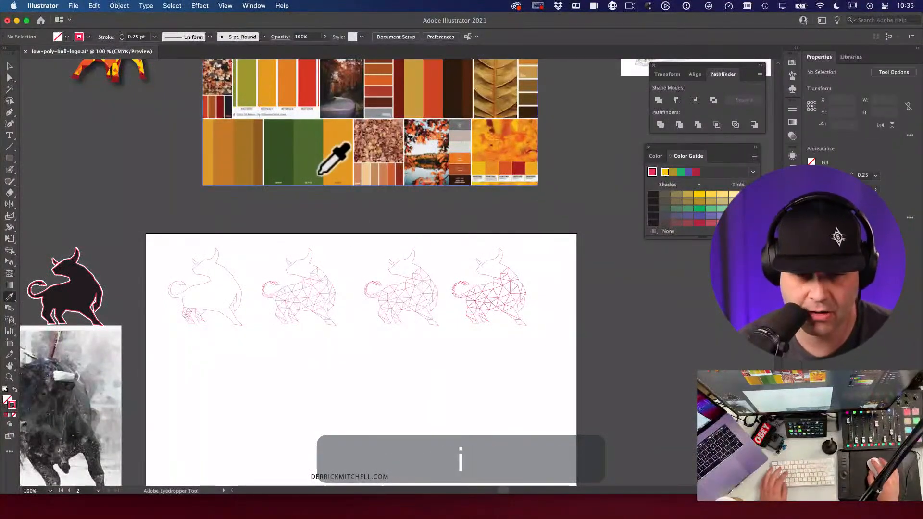
left_click(314, 158)
left_click(491, 294, "alt")
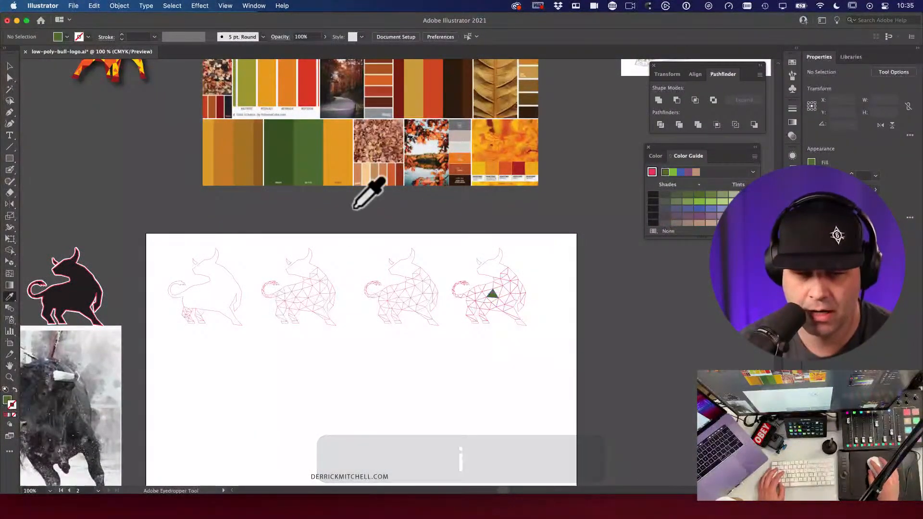
left_click(260, 159)
left_click(305, 155)
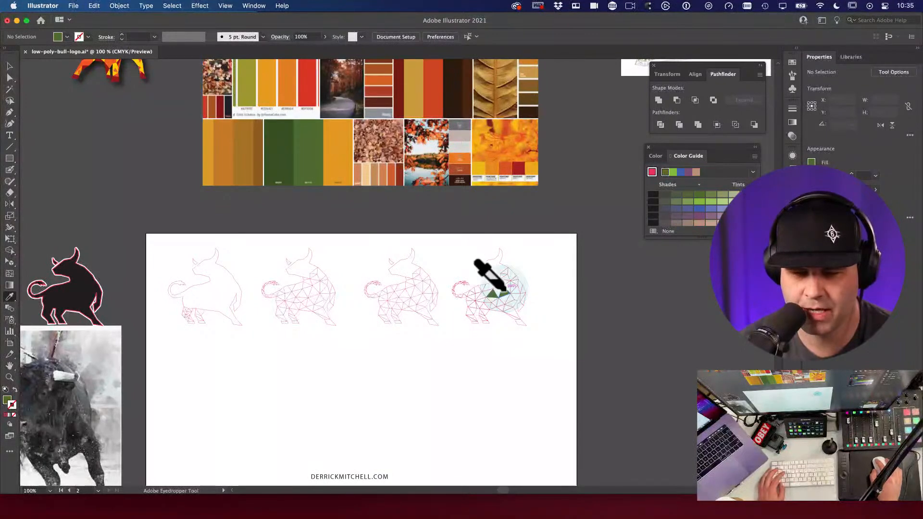
left_click(347, 142)
left_click(514, 279, "alt")
left_click(520, 286, "alt")
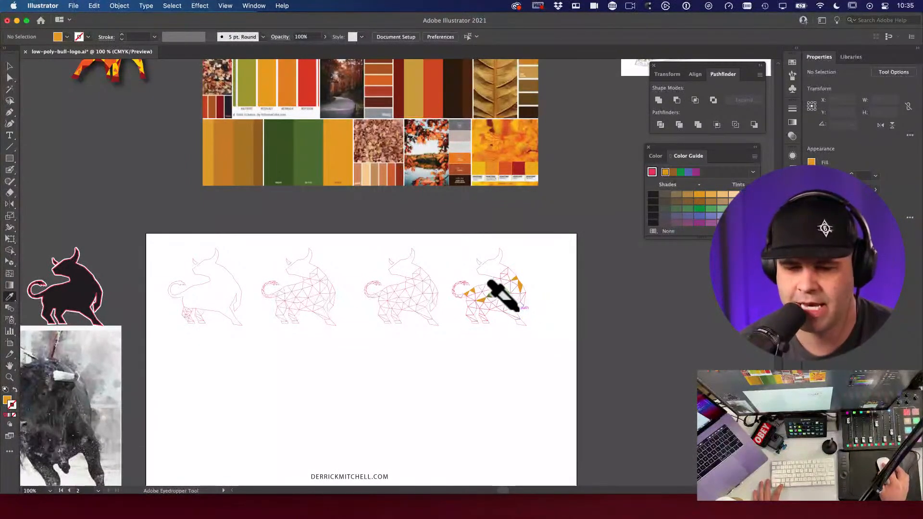
Step: Sample red, orange and yellow-orange from the moodboard for further facets
left_click(518, 169)
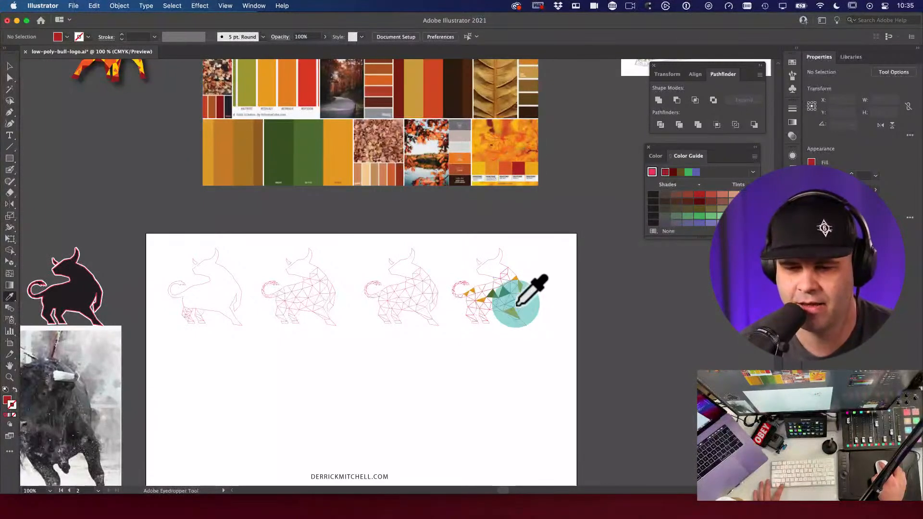
left_click(517, 180)
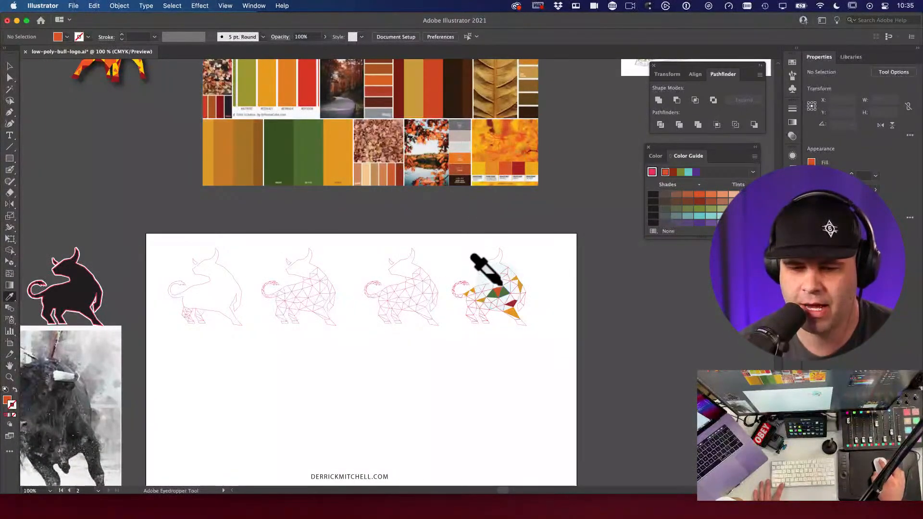
left_click(512, 171)
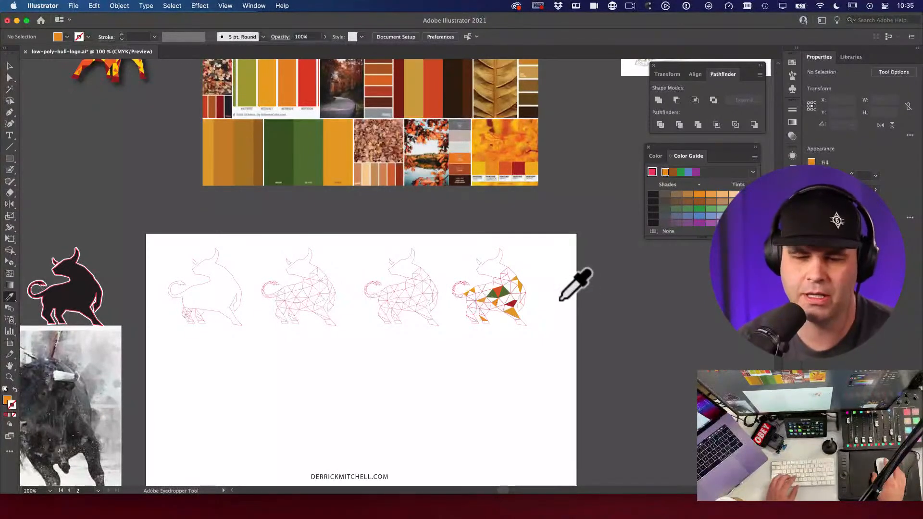
key("v")
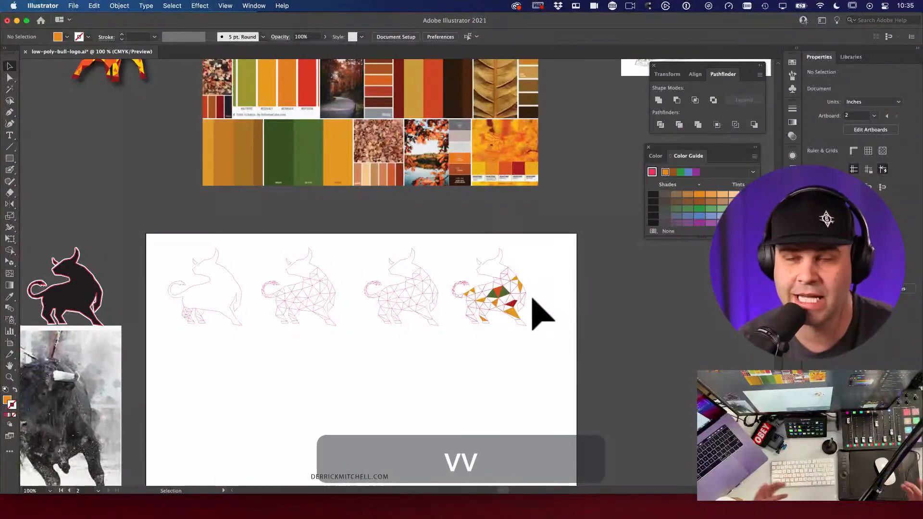
Step: Delete the partially coloured bull and zoom in on the remaining red bull outlines
left_click_drag(446, 244, 576, 370)
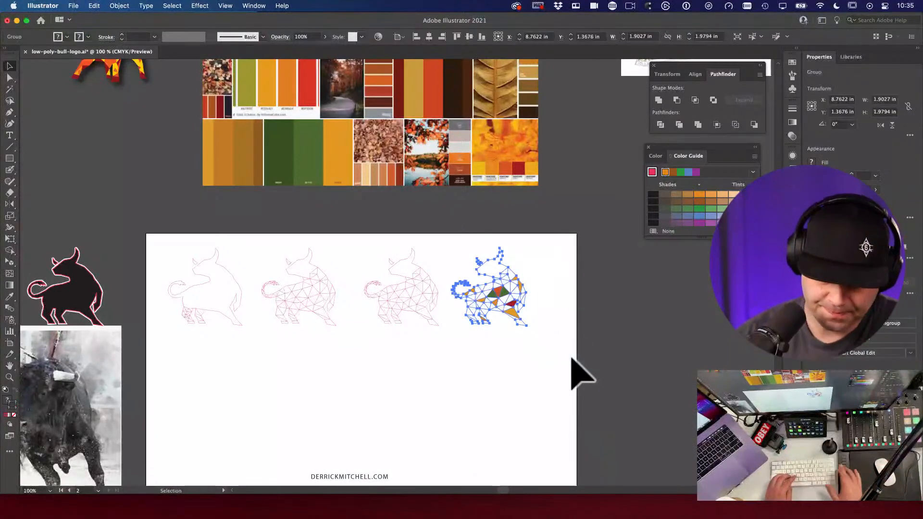
key("super+x")
key("super+space")
left_click(406, 289)
left_click(410, 286)
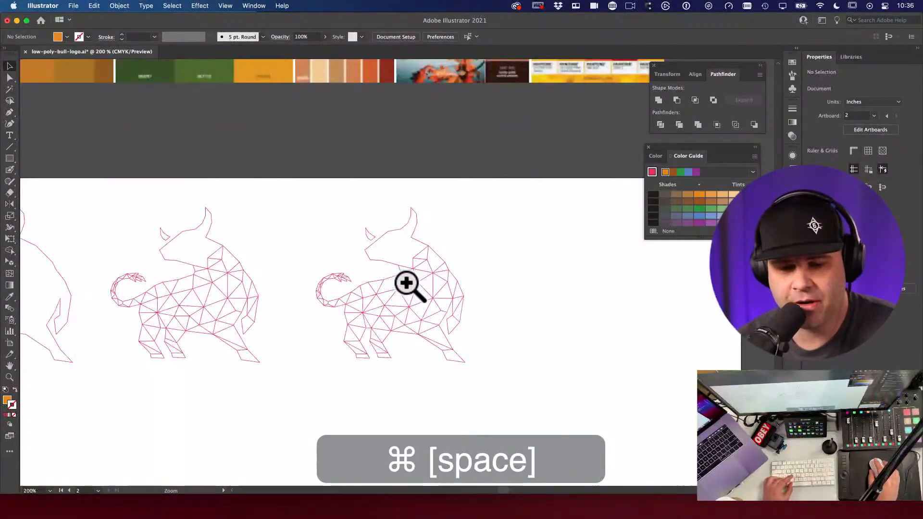
left_click_drag(423, 320, 421, 308)
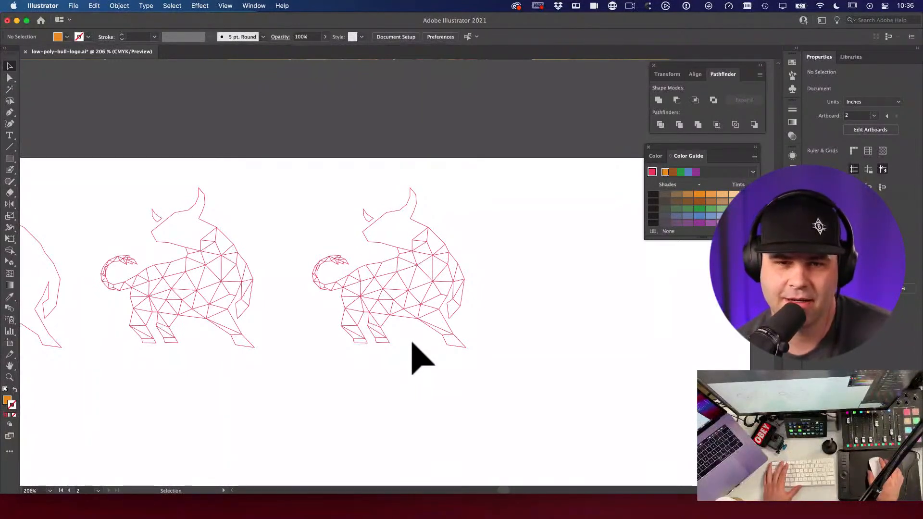
Step: Magnify the right bull's head mesh, test-draw a Line Segment to a node, then undo it
key("space")
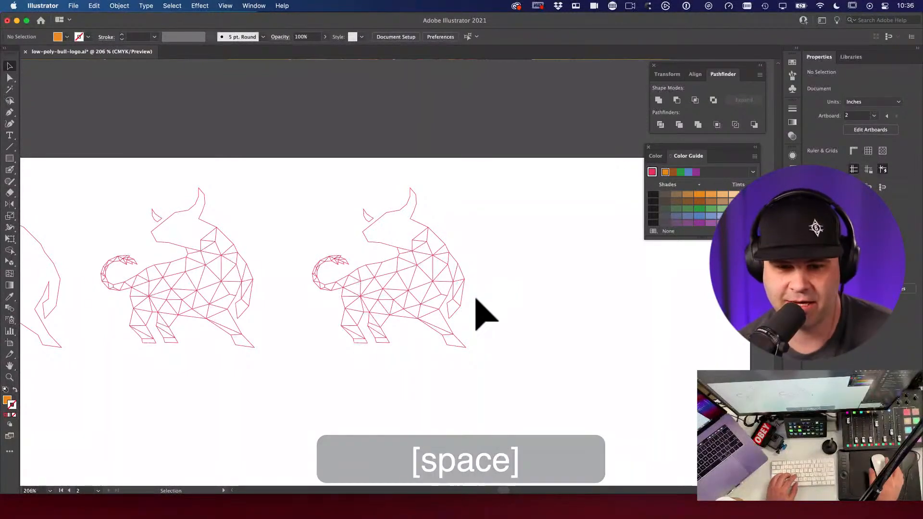
left_click_drag(410, 295, 500, 295)
key("v")
key("space")
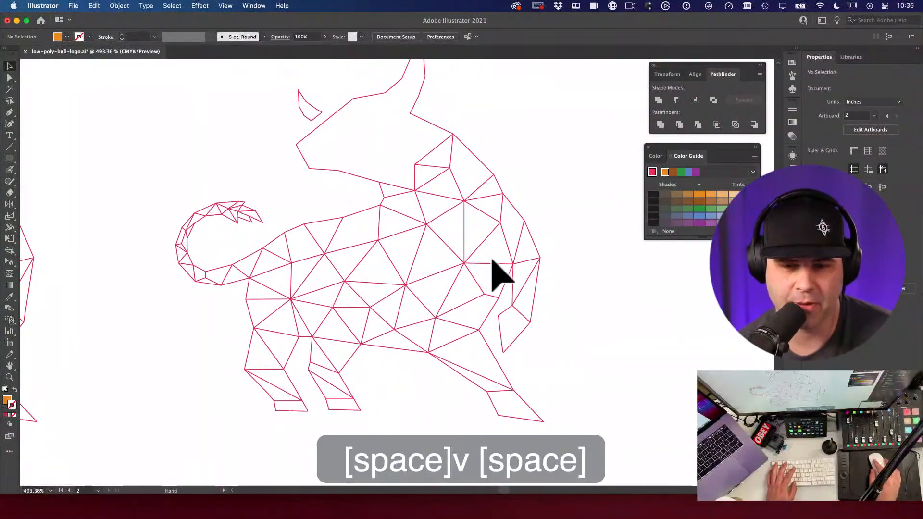
left_click_drag(492, 260, 510, 308)
key("space")
left_click_drag(437, 222, 514, 269)
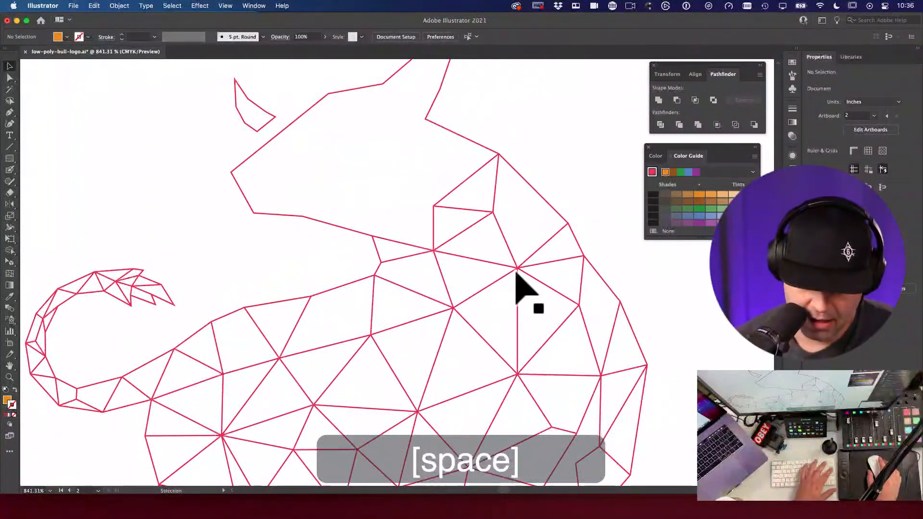
key("backslash")
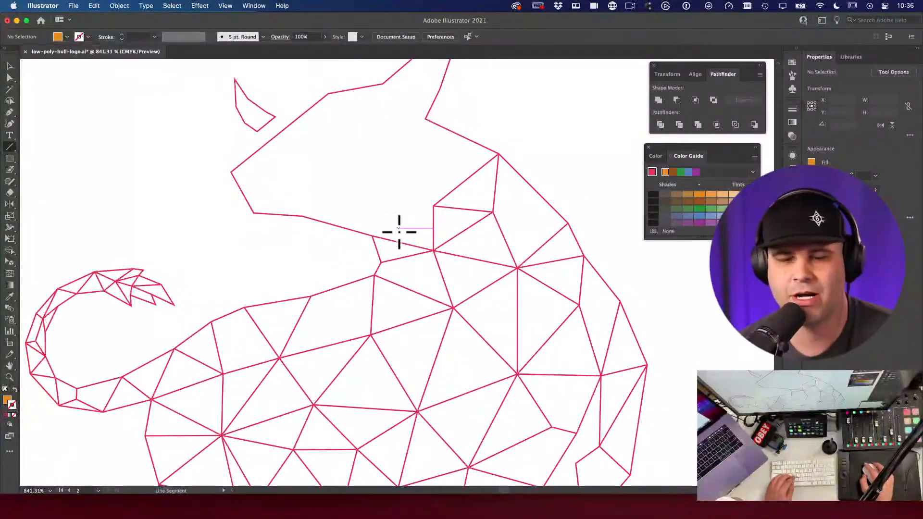
left_click(401, 242, "super")
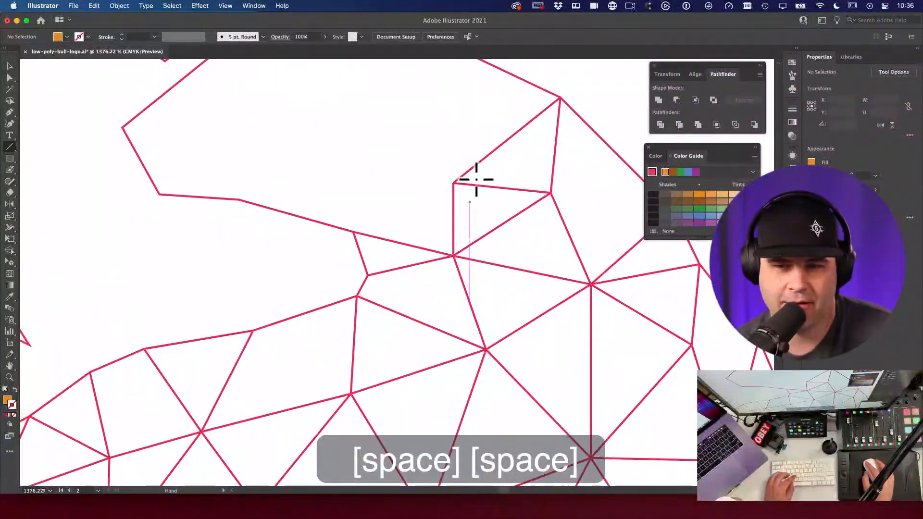
left_click_drag(474, 175, 476, 225)
left_click_drag(487, 114, 452, 234)
key("super+z")
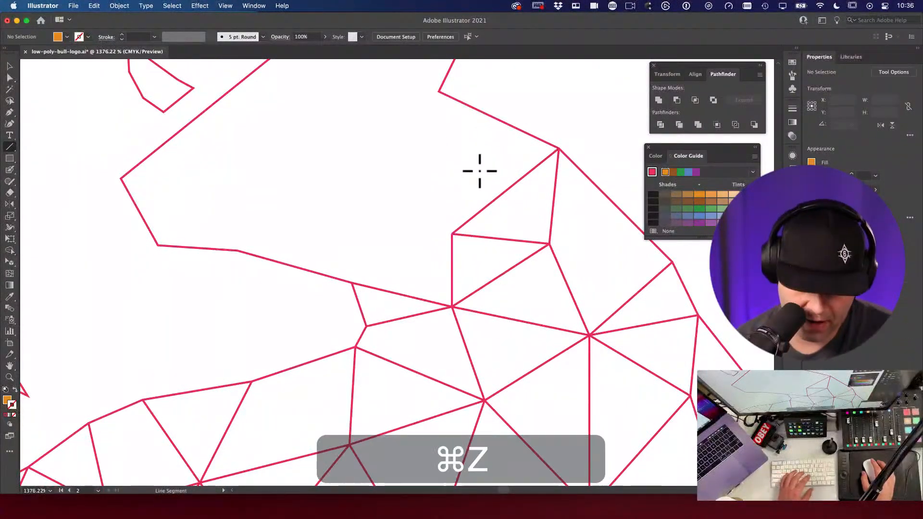
Step: Pick up the red line's styling, set the stroke to None, and zoom back out
key("i")
left_click(530, 174)
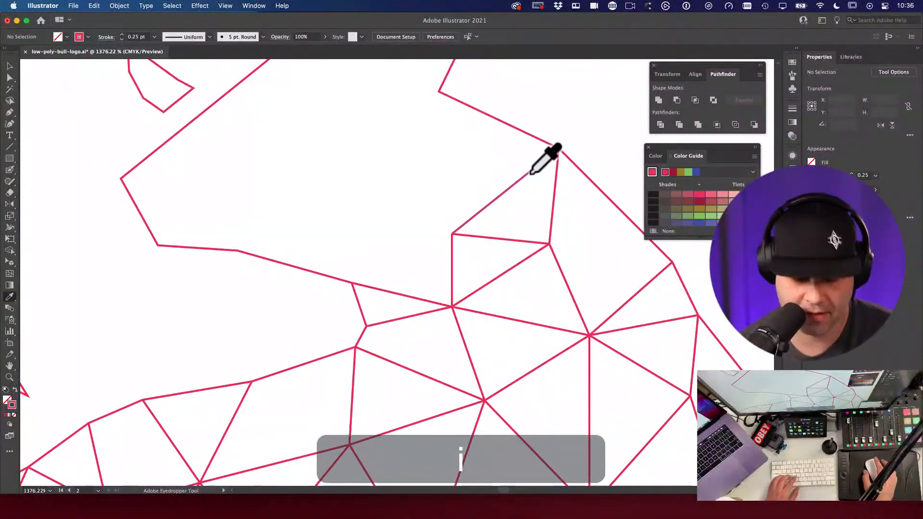
key("slash")
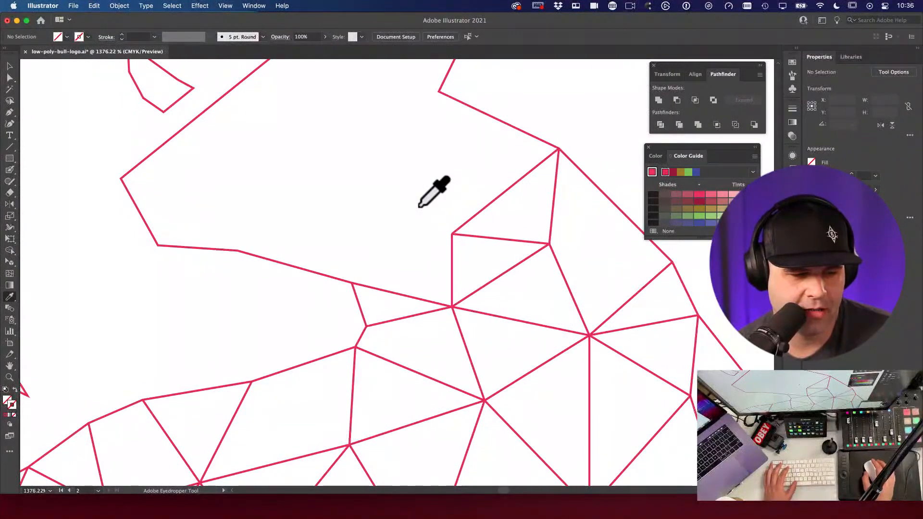
key("space")
left_click(350, 289, "alt+super")
left_click(354, 284, "alt+super")
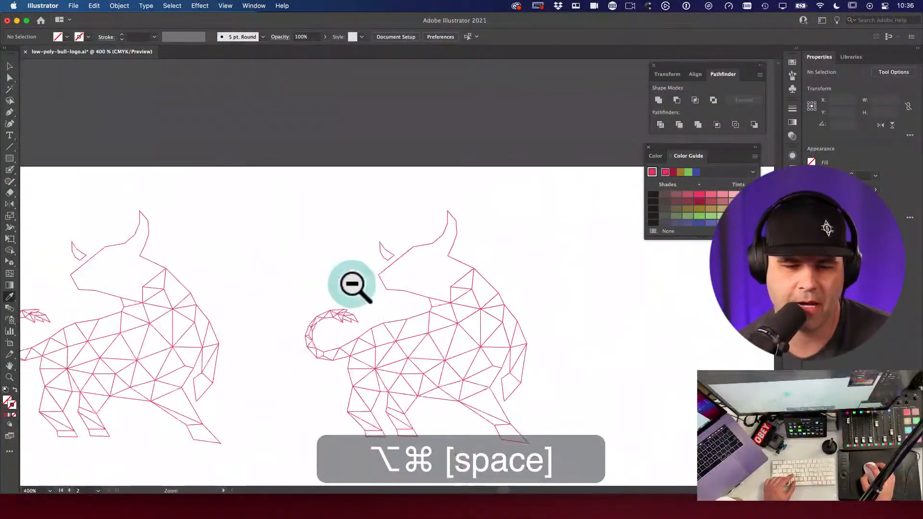
Step: Navigate the canvas to bring the car photo and its swatch column into view
left_click(353, 283, "alt+super")
left_click_drag(333, 254, 672, 266)
left_click(344, 253, "alt+super")
left_click(344, 253, "alt+super")
left_click(343, 256, "alt+super")
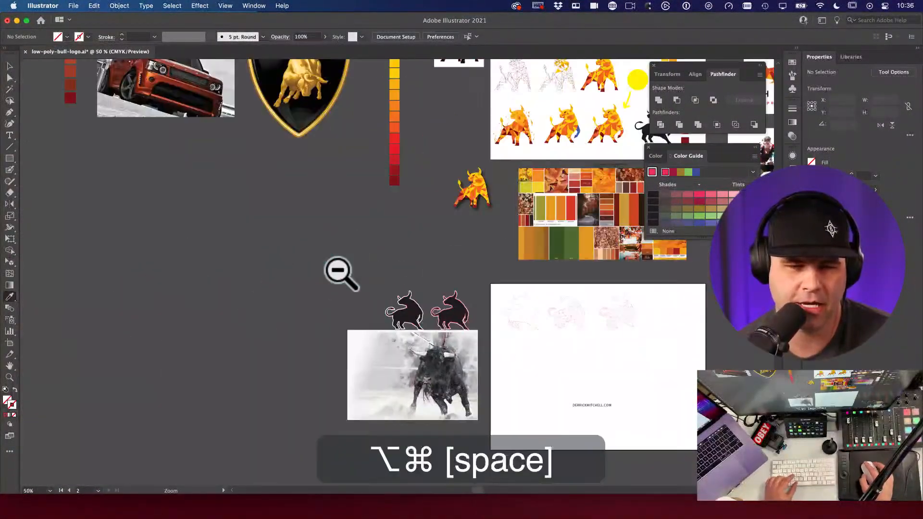
left_click_drag(369, 179, 540, 356)
left_click_drag(223, 182, 501, 331)
key("v")
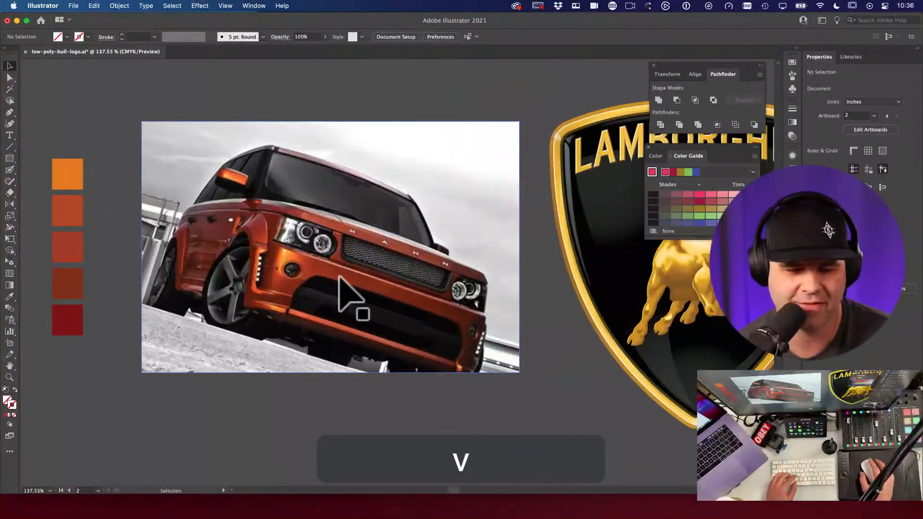
left_click_drag(81, 240, 215, 201)
Step: Move the five colour swatches further left, then undo the move
key("v")
left_click_drag(192, 143, 261, 306)
left_click_drag(264, 240, 165, 244)
left_click(288, 350)
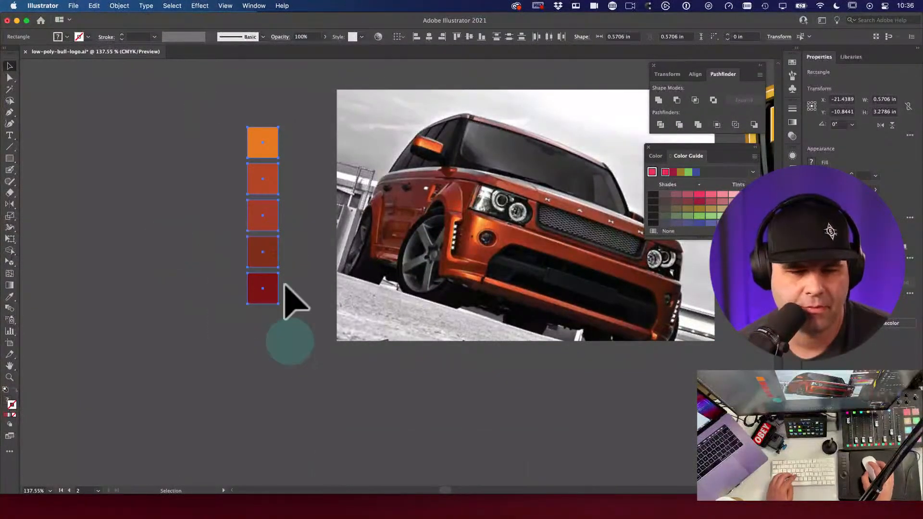
key("super+z")
Step: Draw a small square beside the top swatch and fill it with that swatch's orange
key("m")
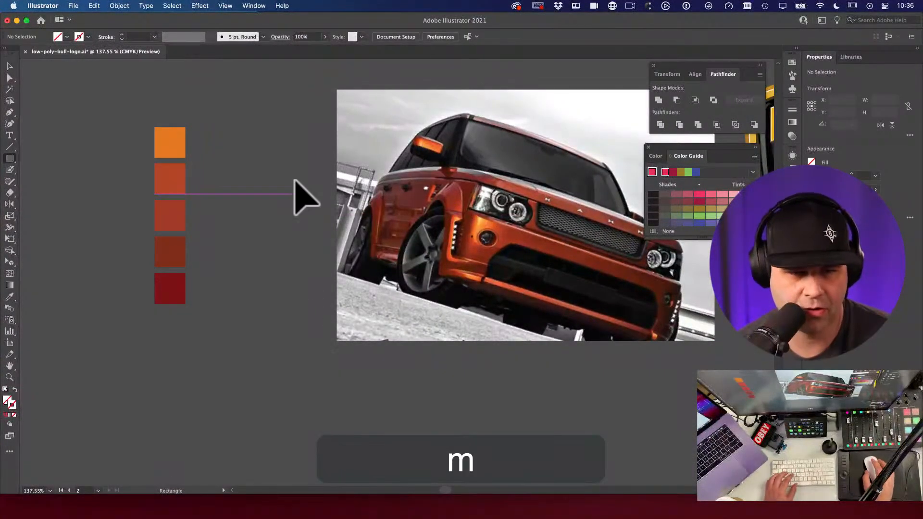
left_click_drag(254, 130, 277, 156)
key("v")
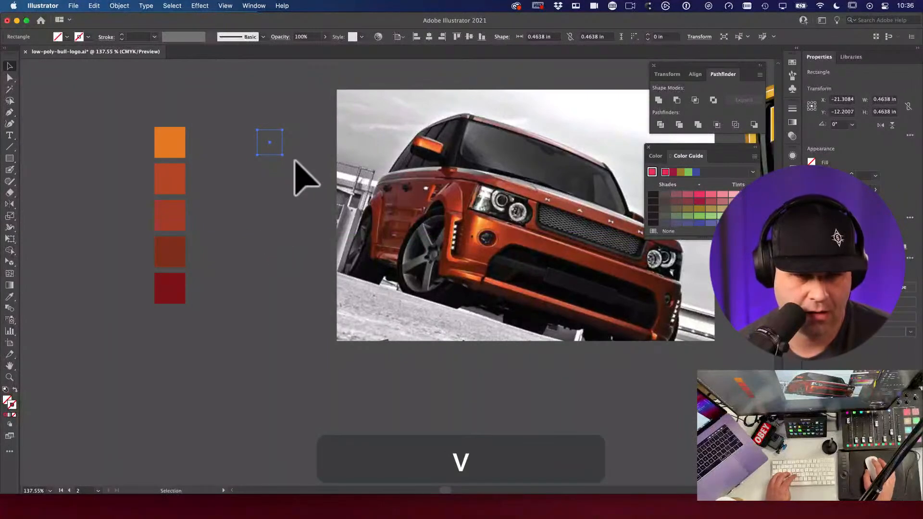
key("i")
left_click(171, 149)
key("v")
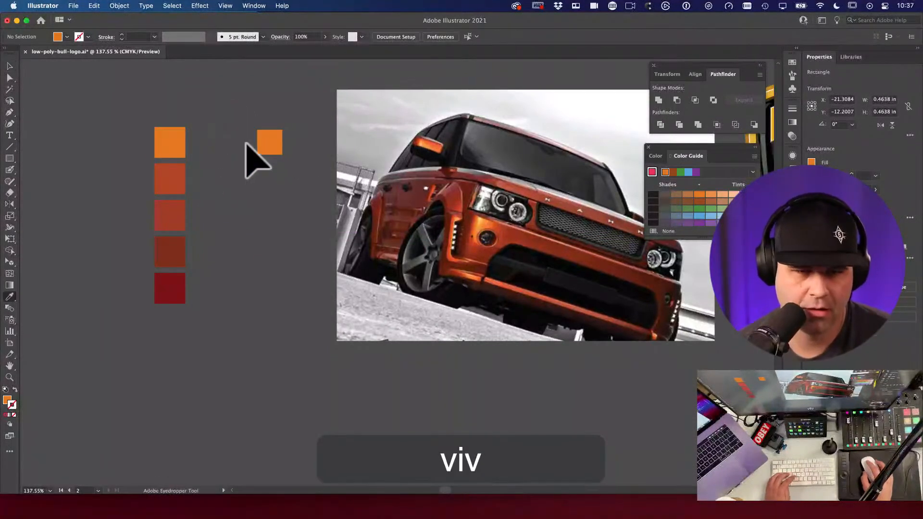
left_click(247, 142)
Step: Copy the orange square straight down and repeat with Cmd+D to build the column
left_click(264, 142)
left_click_drag(271, 144, 268, 176)
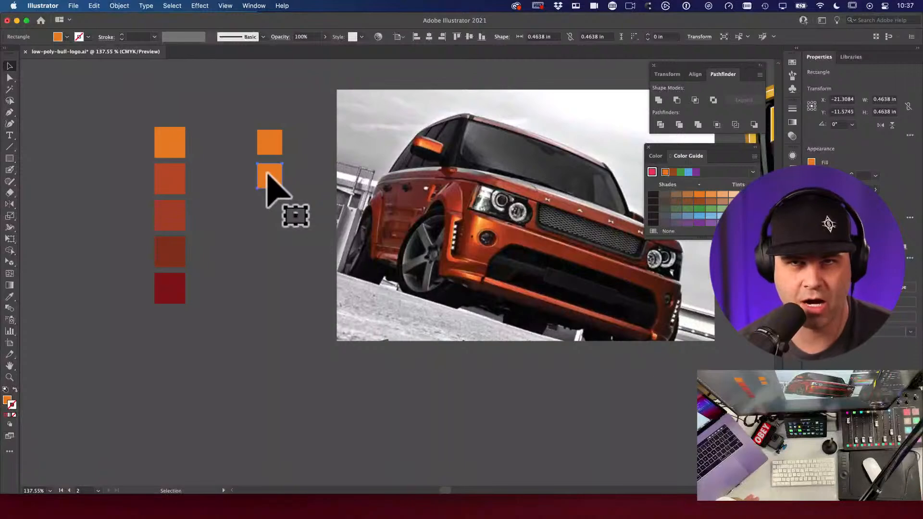
key("super+d")
key("super+d")
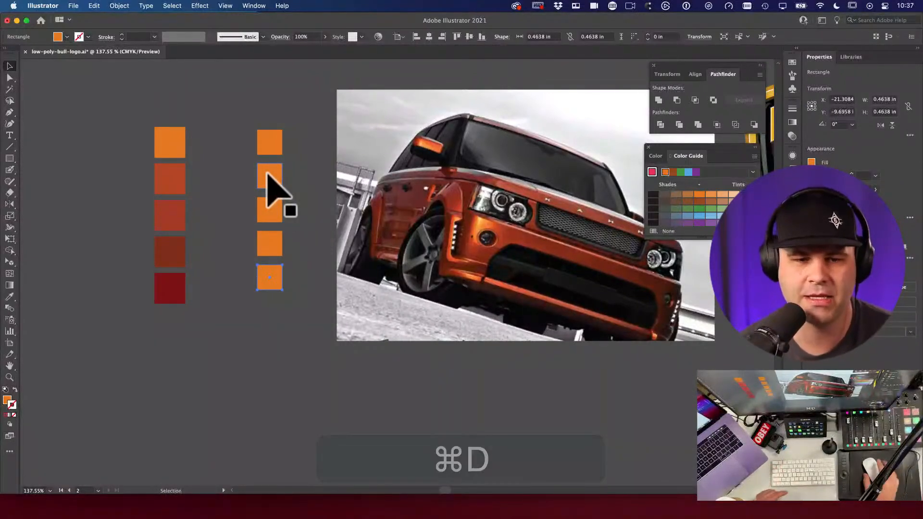
Step: Sample a dark brown and a bright orange from the car into the second and top squares
left_click_drag(231, 140, 283, 306)
left_click(312, 269)
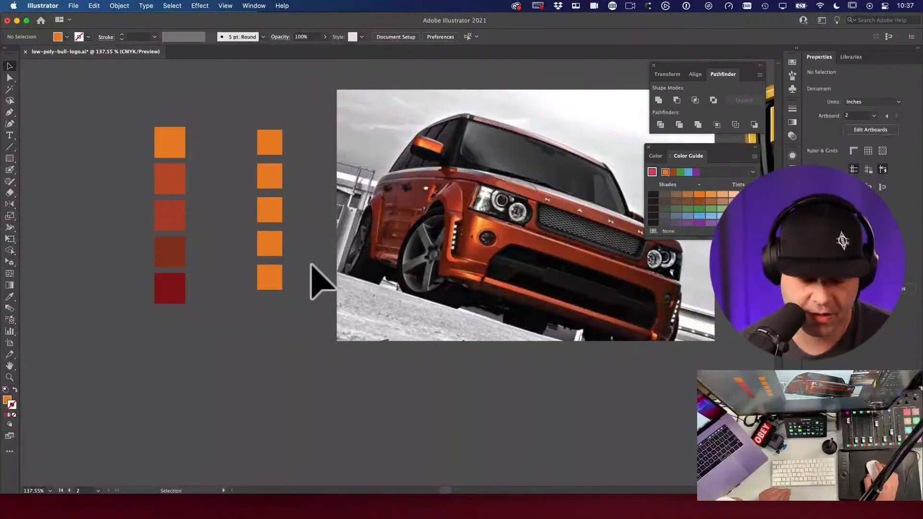
key("i")
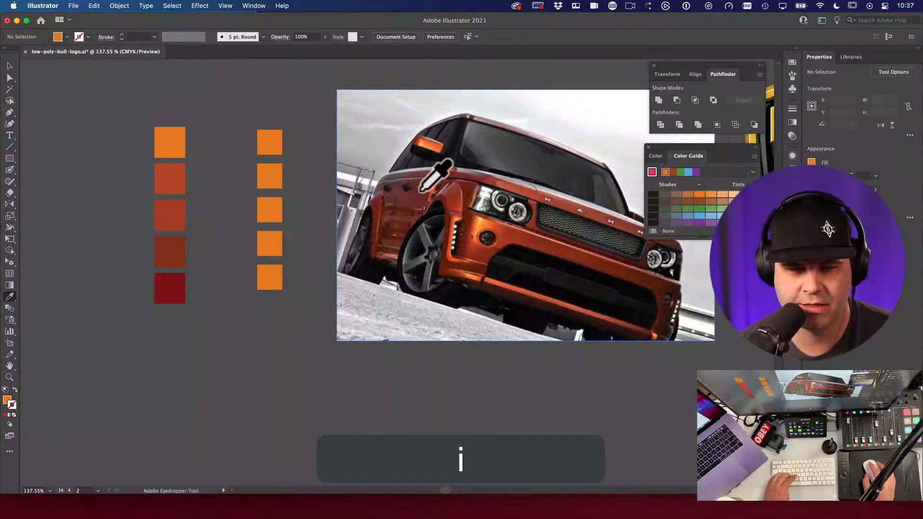
left_click(422, 190)
left_click(275, 179, "alt")
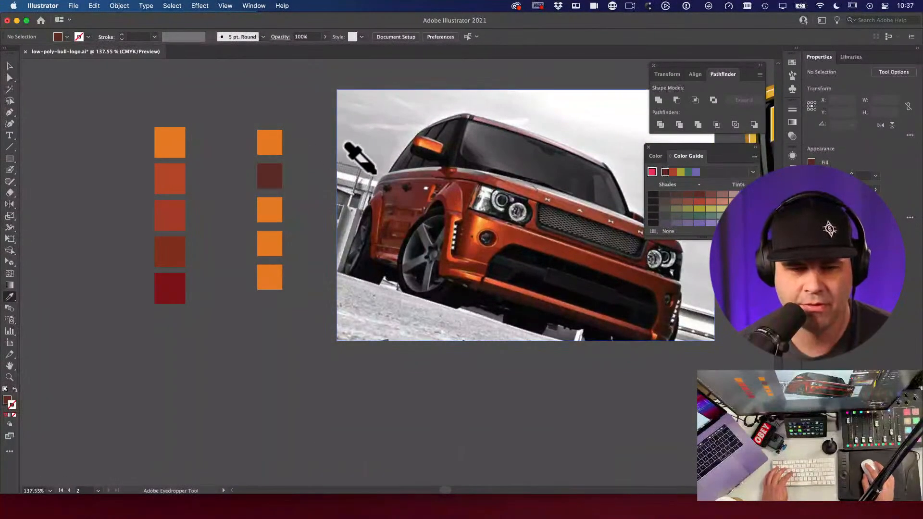
left_click(425, 147)
left_click(262, 140, "alt")
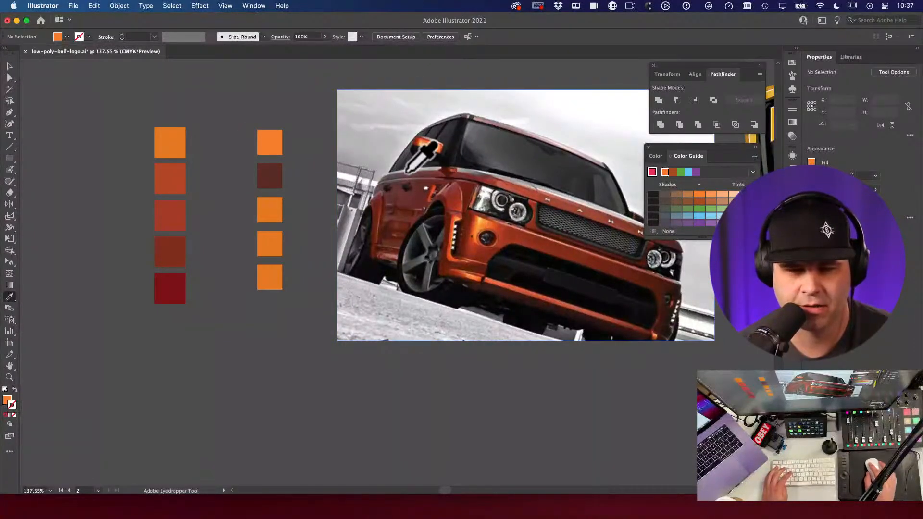
Step: Rework the top two squares with light and darker oranges sampled from the car and neighbouring squares
left_click(486, 223)
left_click(274, 182, "alt")
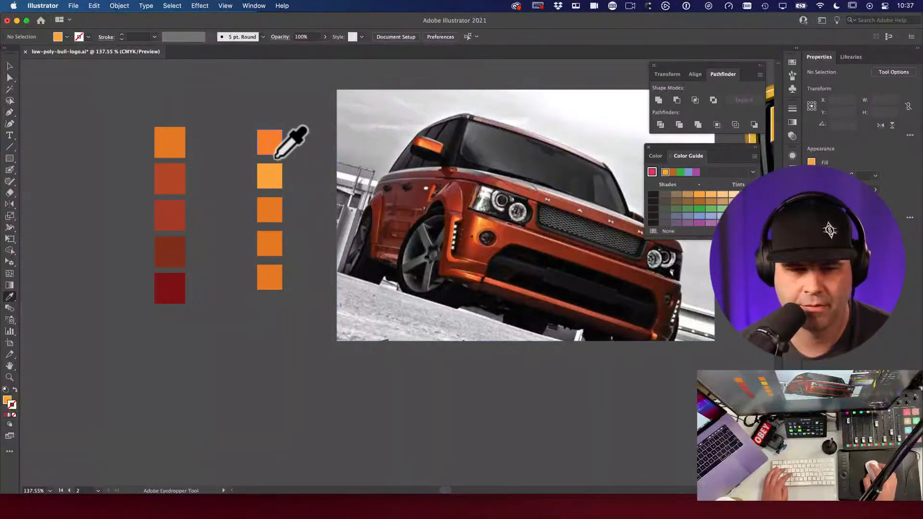
left_click(270, 141)
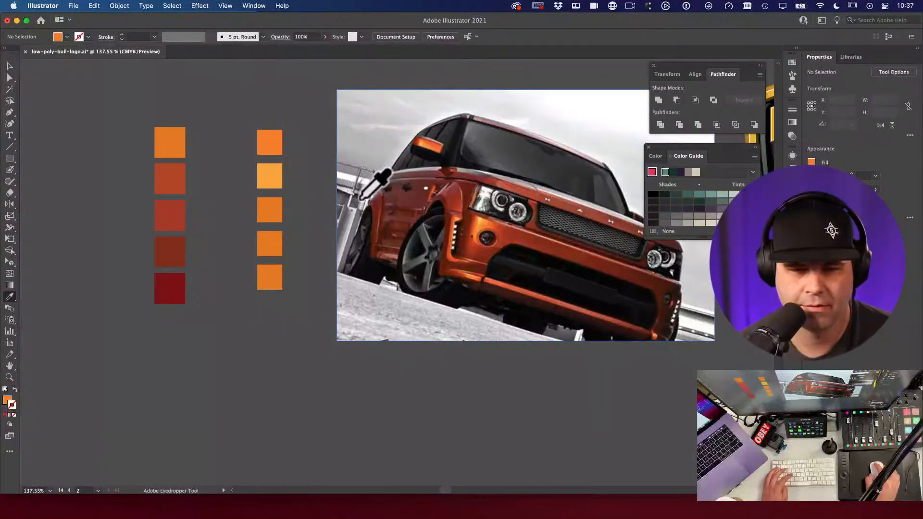
left_click(266, 177)
left_click(267, 145, "alt")
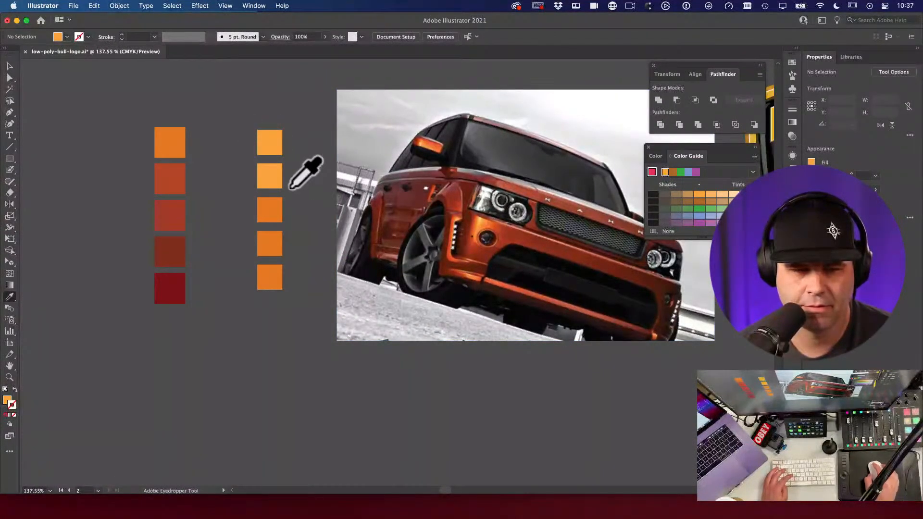
left_click(277, 216)
left_click(269, 176, "alt")
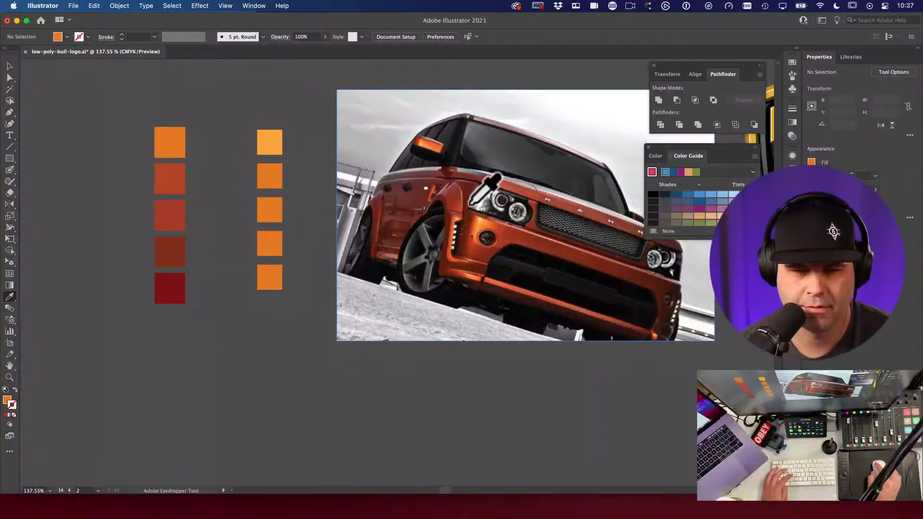
Step: Fill the third, fourth and fifth squares with the car's bright orange, red-orange and dark brown
left_click(453, 199)
left_click(267, 209, "alt")
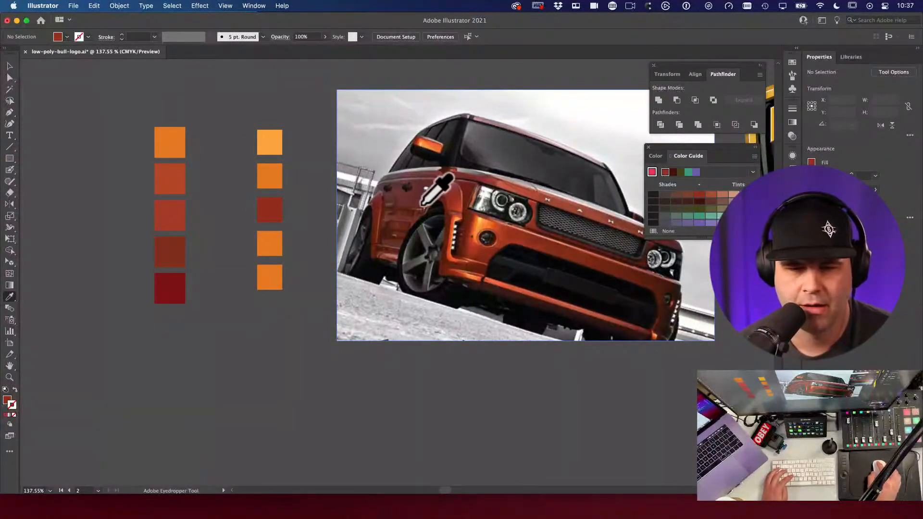
left_click(455, 211)
left_click(270, 208, "alt")
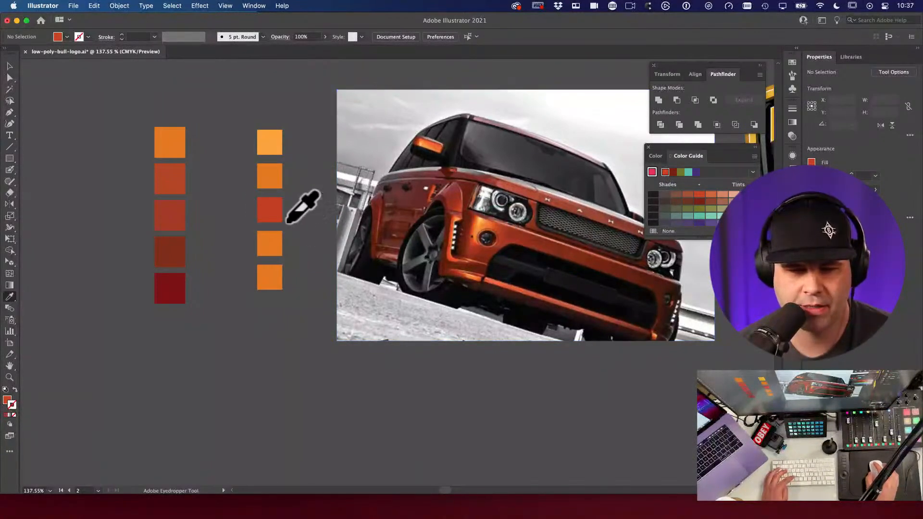
left_click(496, 228)
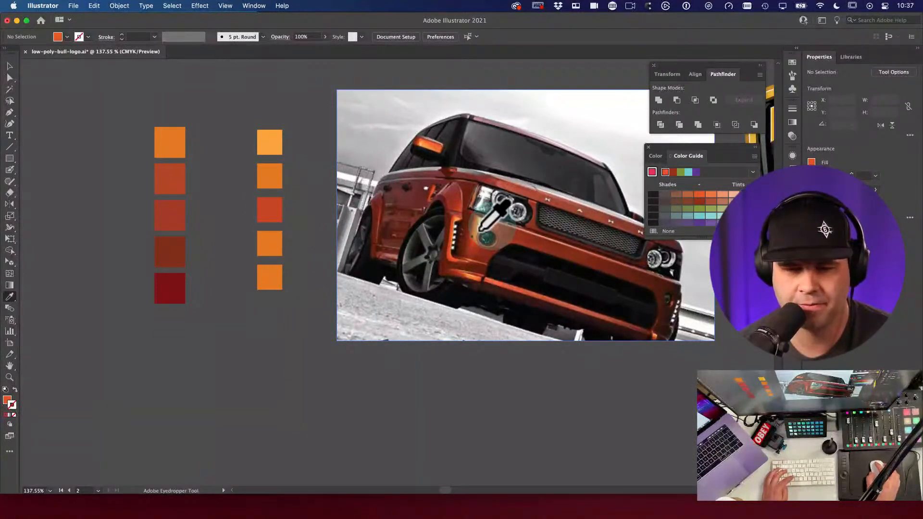
left_click(269, 208, "alt")
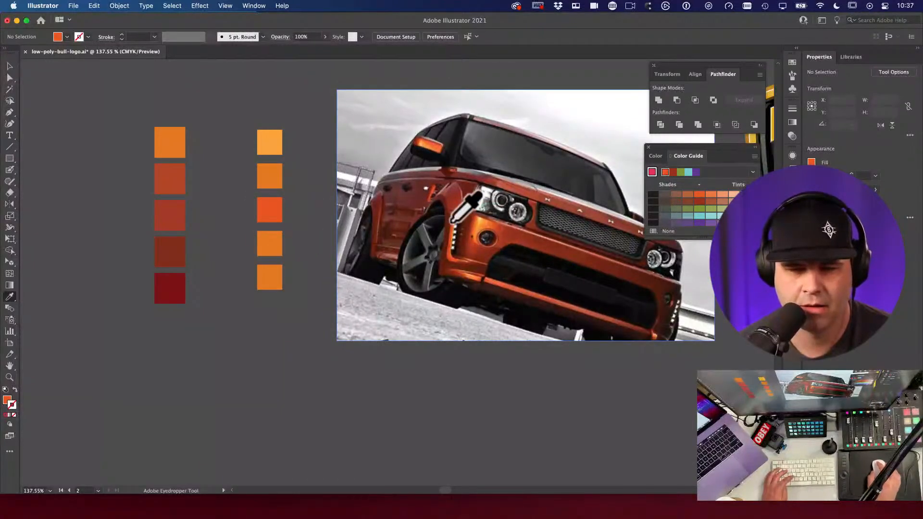
left_click(493, 238)
left_click(268, 244, "alt")
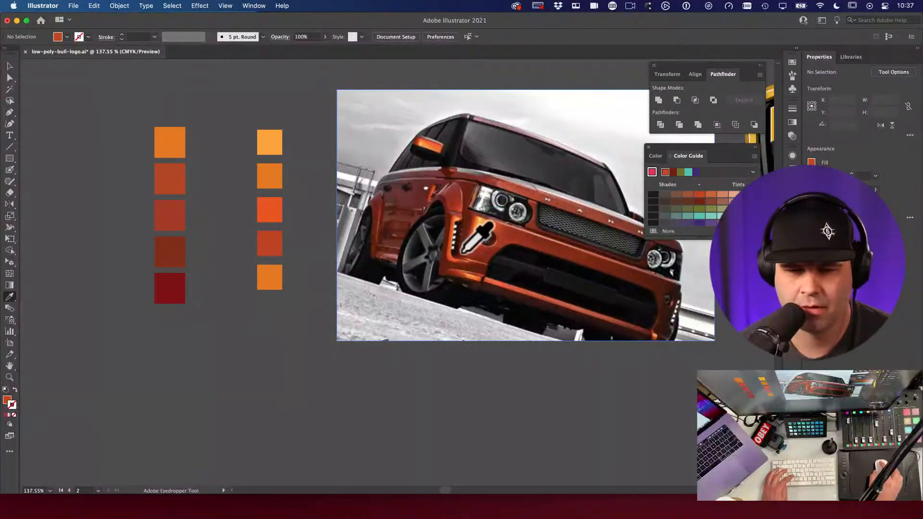
left_click(390, 229)
left_click(268, 271, "alt")
Step: Add a sixth square below the column and give it the fourth square's red-orange
key("v")
left_click(269, 278)
left_click_drag(265, 305, 268, 310)
key("i")
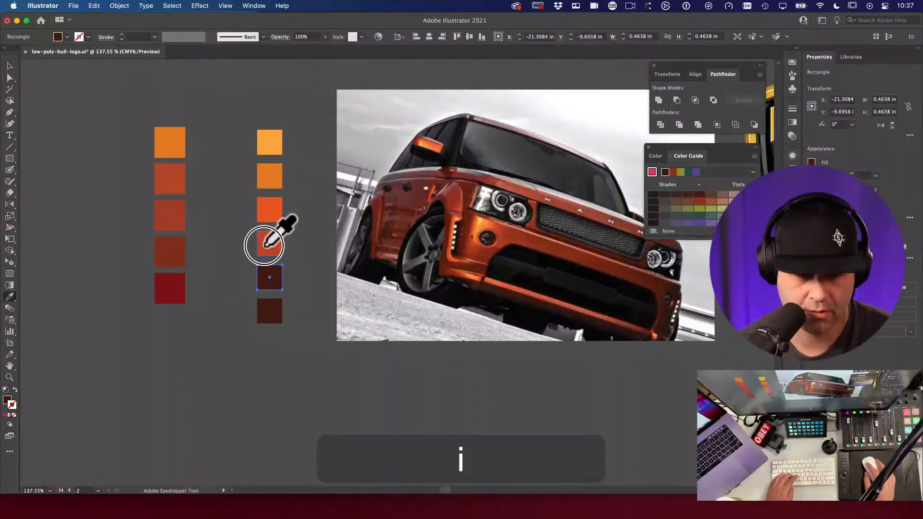
left_click(267, 244)
key("v")
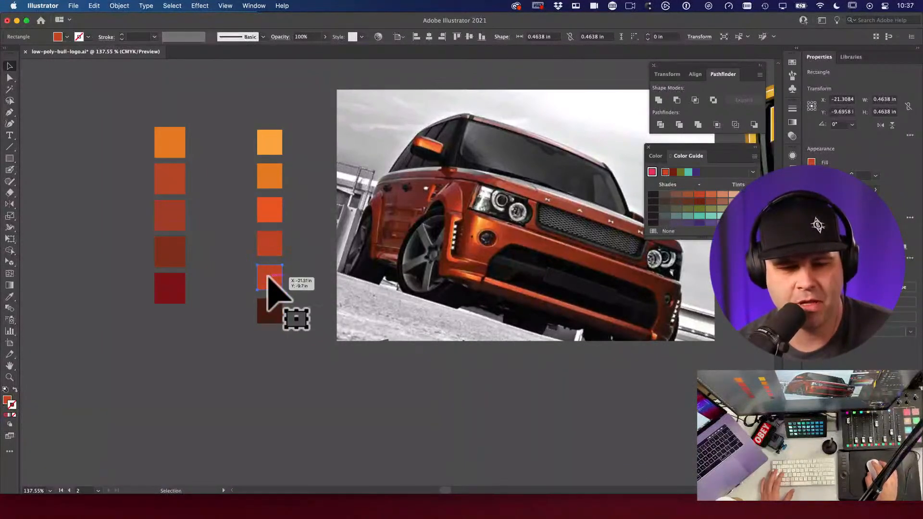
Step: Darken the selected square's red-orange fill in the Color Picker
left_click(8, 400)
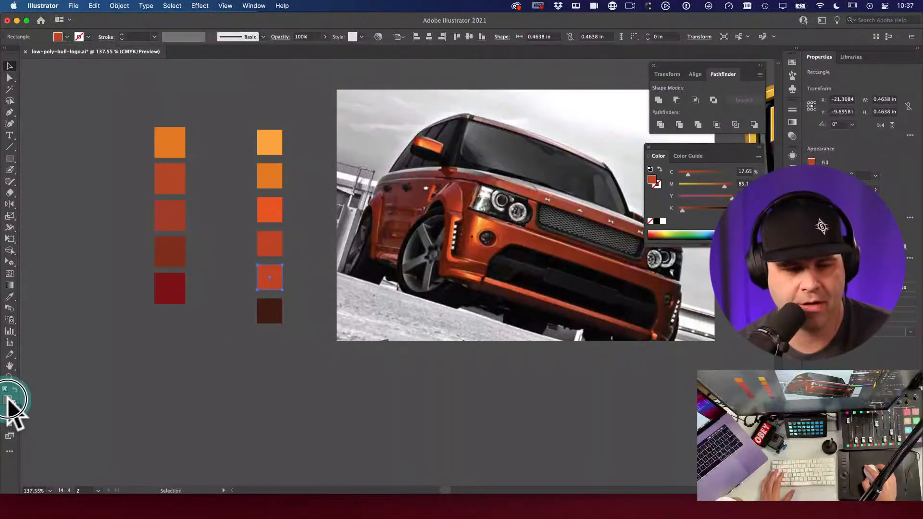
double_click(8, 401)
left_click_drag(602, 189, 381, 96)
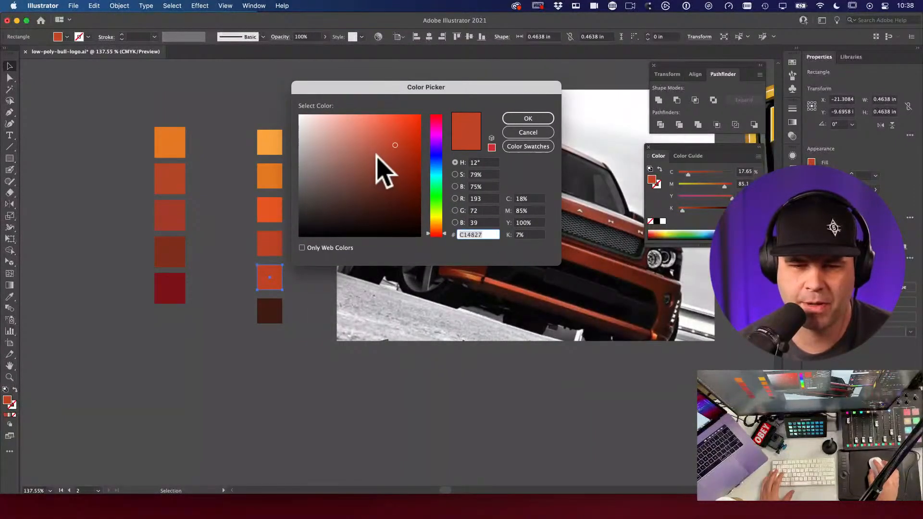
left_click_drag(395, 144, 397, 154)
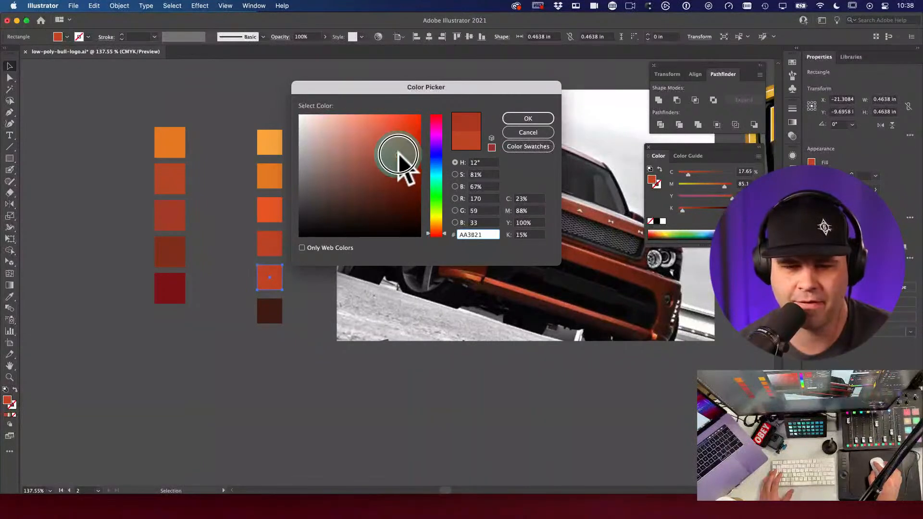
left_click(508, 120)
Step: Duplicate the bottom square below the column as a seventh swatch
left_click(301, 309)
left_click(302, 324)
left_click_drag(304, 324, 277, 349)
left_click(306, 342)
key("a")
key("v")
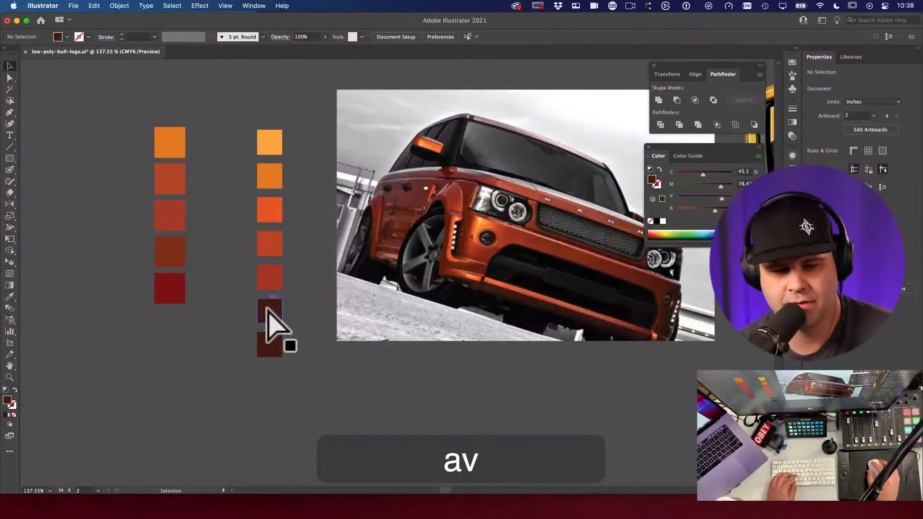
Step: Recolour the sixth square with the red above, then set its fill to deep red 8C2C1C
left_click(269, 317)
key("i")
left_click(268, 284)
key("v")
left_click(287, 312)
left_click(267, 312)
double_click(8, 400)
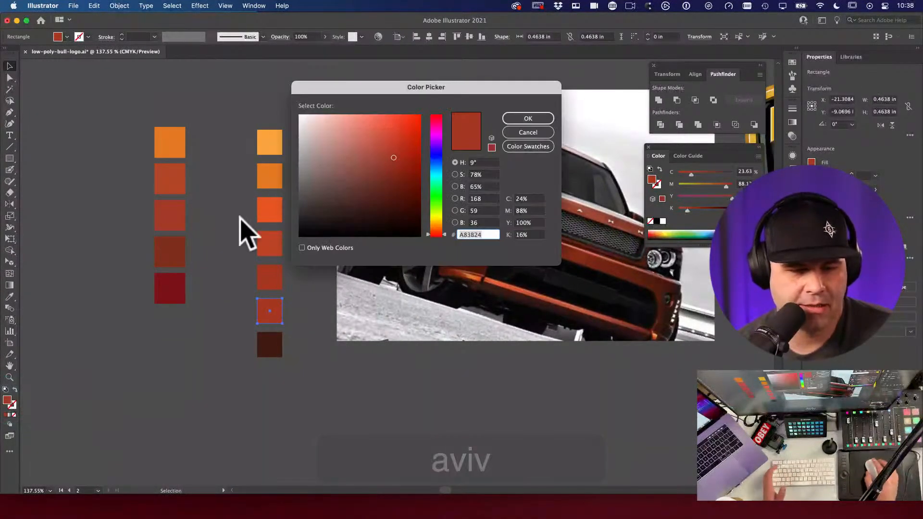
left_click_drag(391, 165, 396, 169)
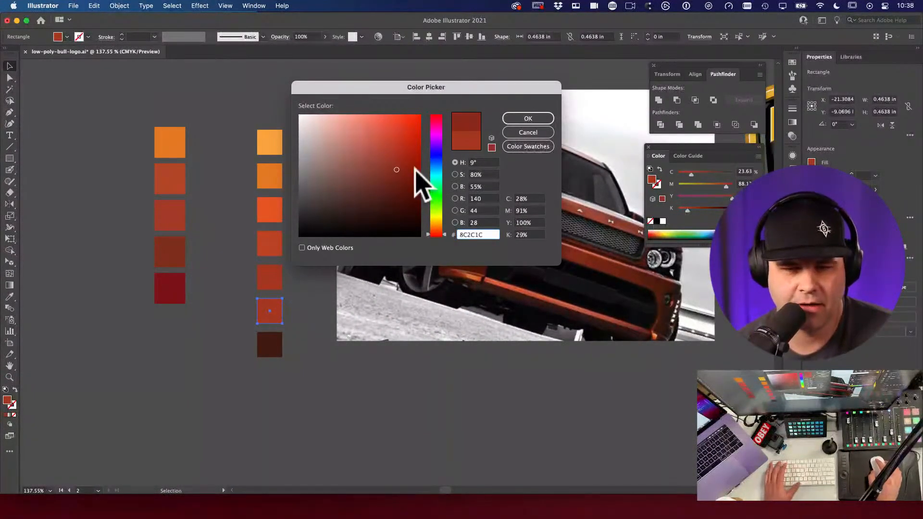
left_click(529, 120)
Step: Pan the view to bring the Lamborghini logo fully into view
key("v")
key("space")
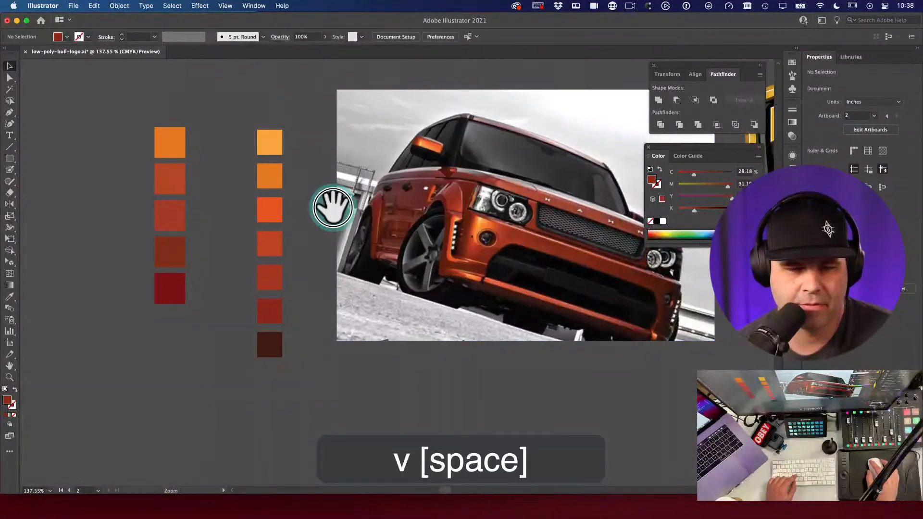
scroll(411, 310, "down", 3)
left_click_drag(411, 310, 285, 214)
Step: Draw a wide rectangle above the car photo and apply a default linear gradient
key("v")
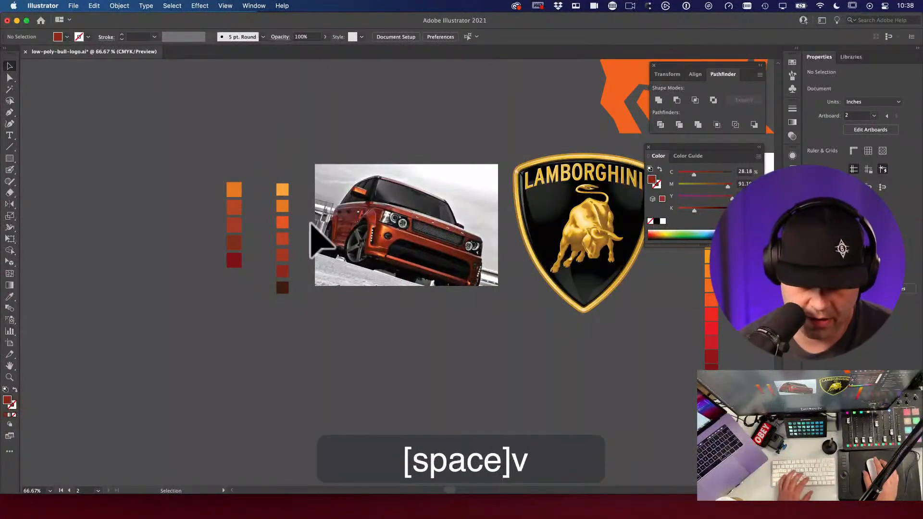
key("m")
left_click_drag(257, 78, 455, 129)
key("g")
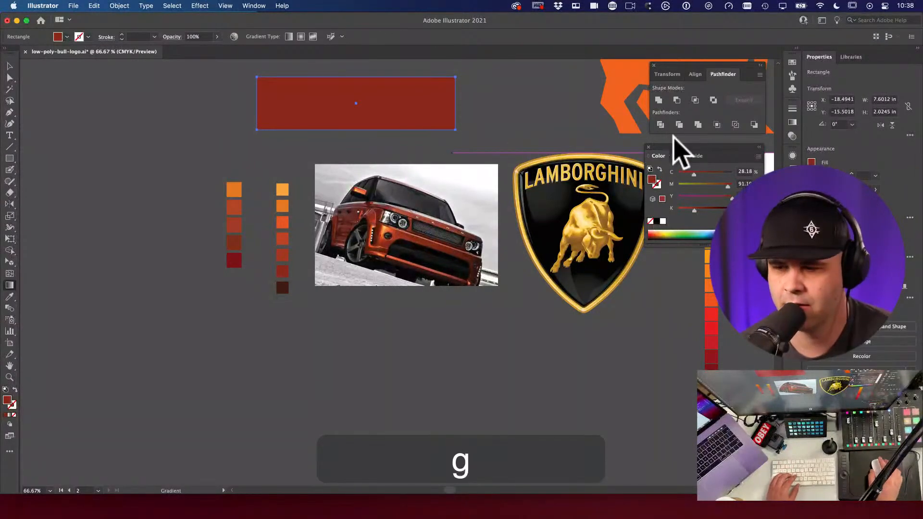
left_click(793, 123)
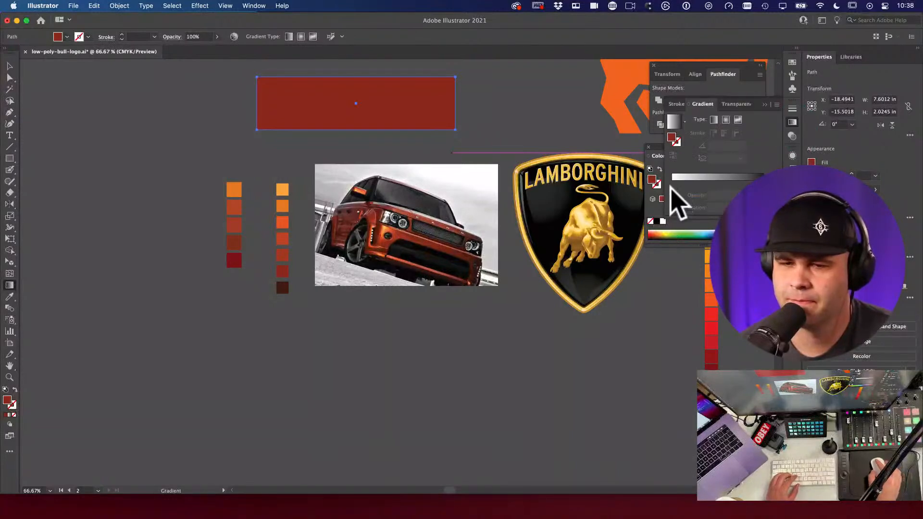
left_click(673, 121)
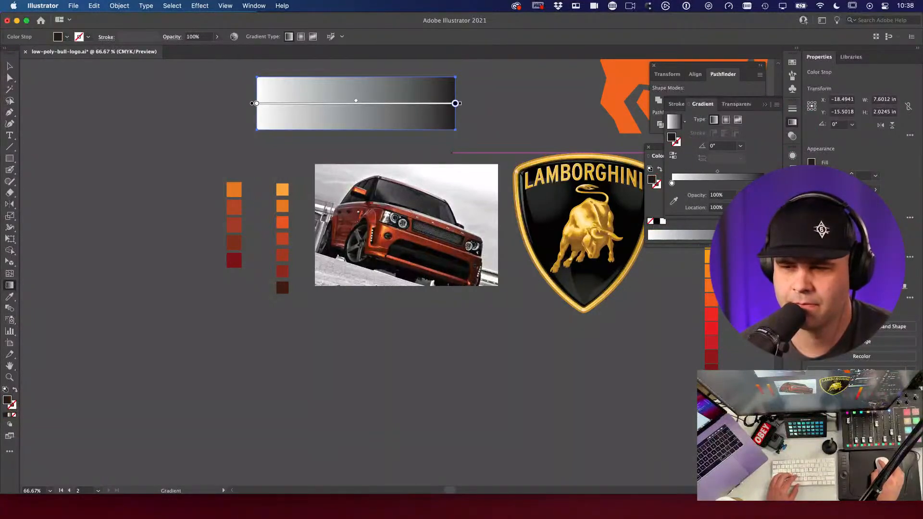
Step: Set the gradient's stops to an orange and the dark red swatch, then delete the test rectangle
key("i")
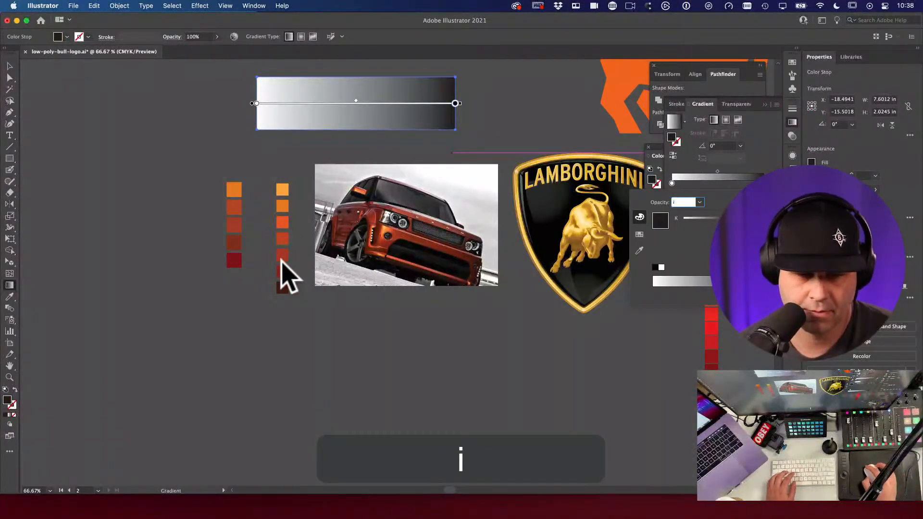
left_click(284, 283)
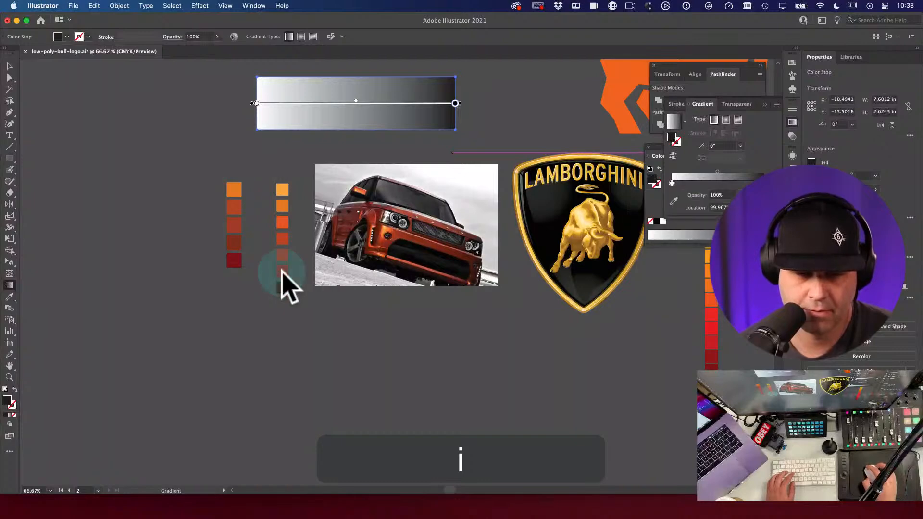
left_click(674, 201)
left_click(284, 271)
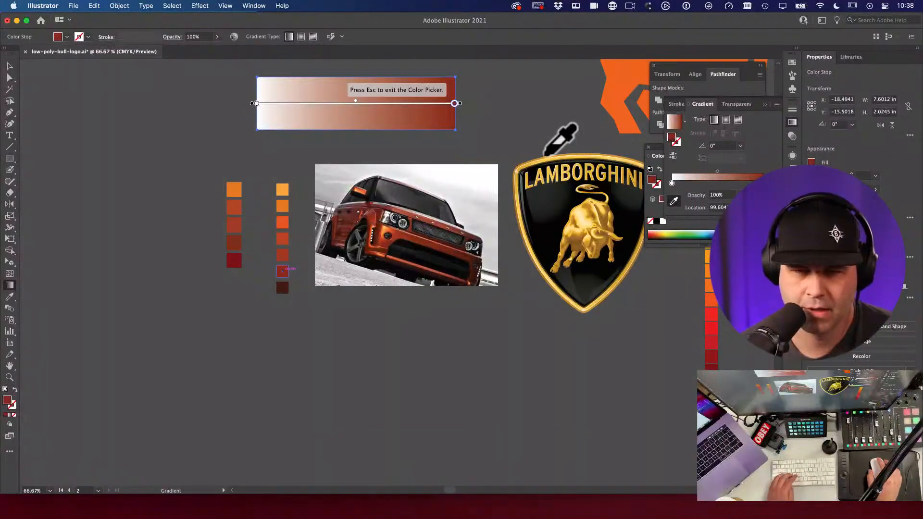
left_click(671, 183)
left_click(282, 204)
key("v")
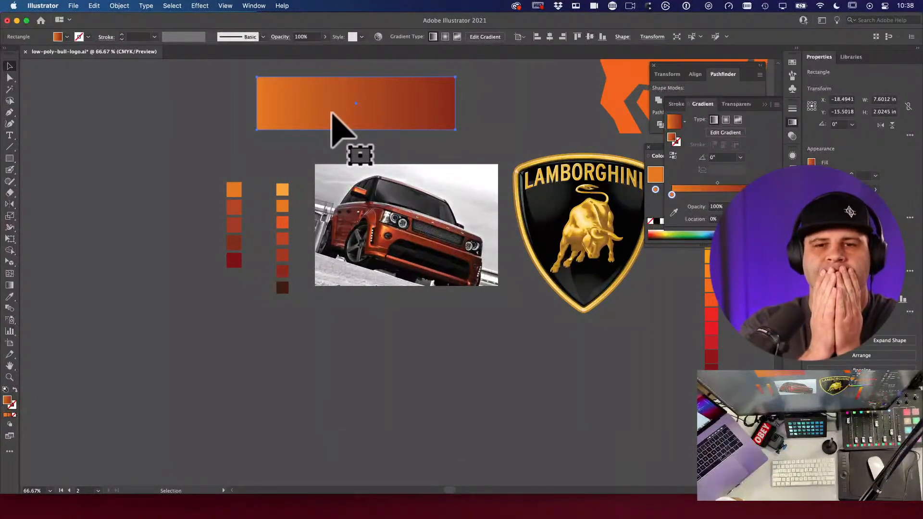
key("BackSpace")
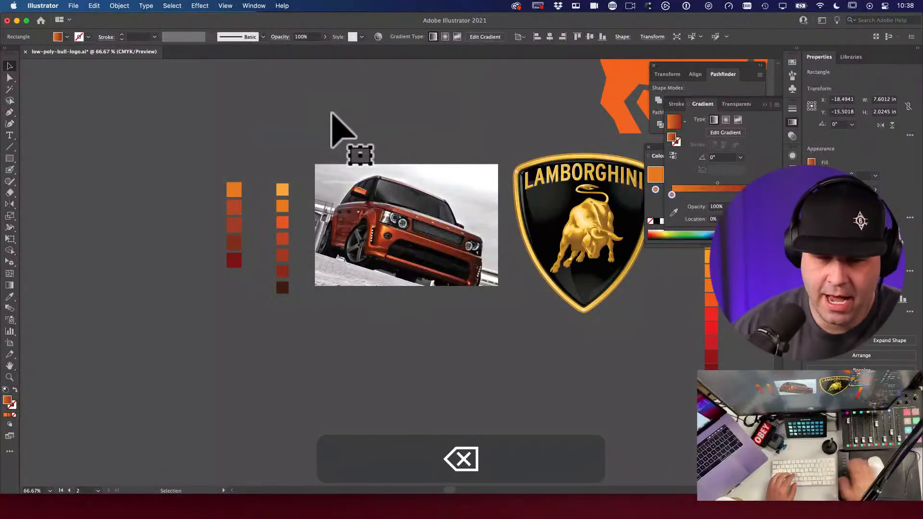
Step: Copy the light orange and dark red swatches above the palette and select both copies
key("v")
left_click_drag(284, 191, 200, 103)
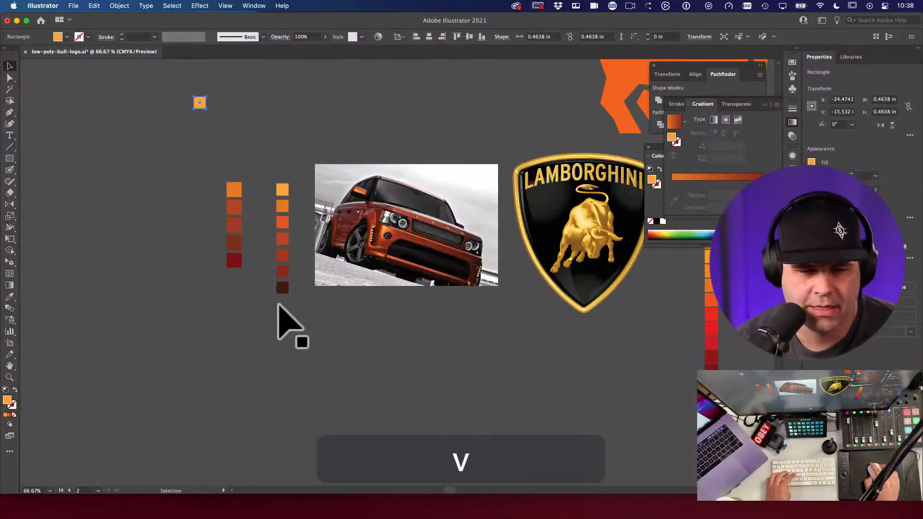
left_click_drag(284, 271, 297, 104)
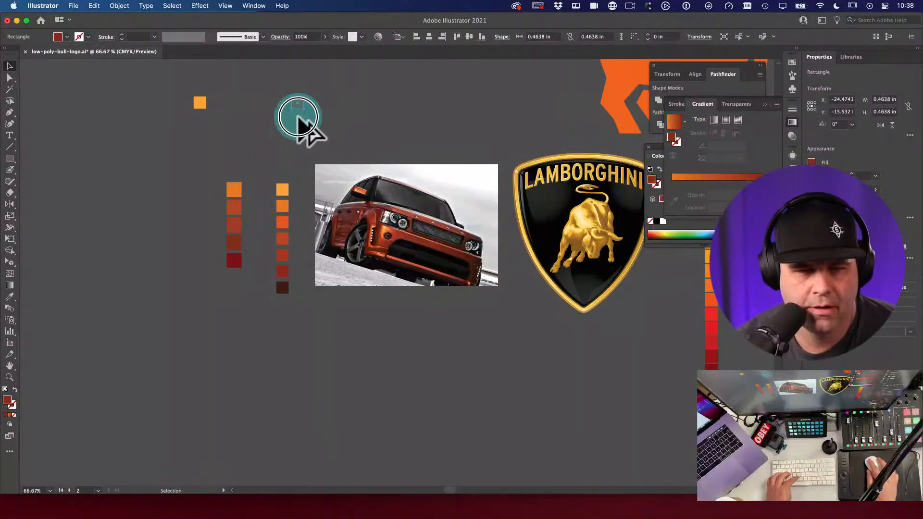
left_click(290, 112)
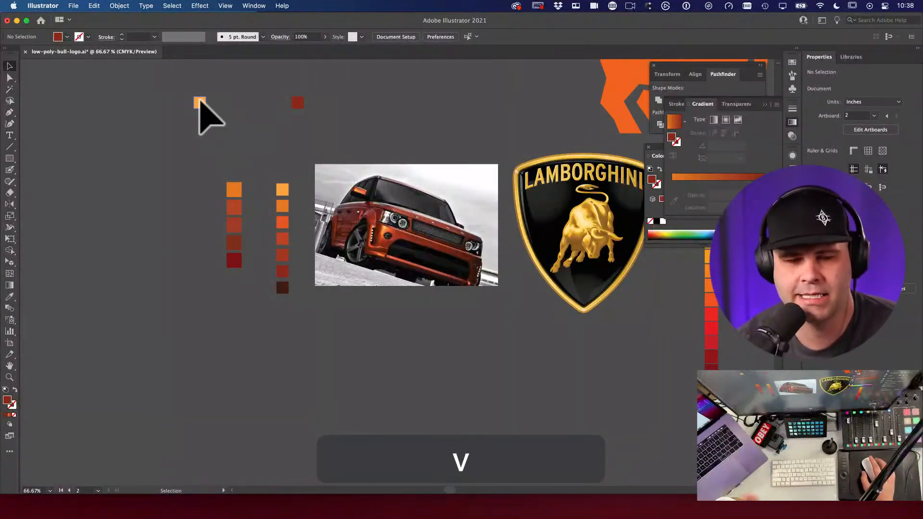
left_click_drag(336, 122, 308, 192)
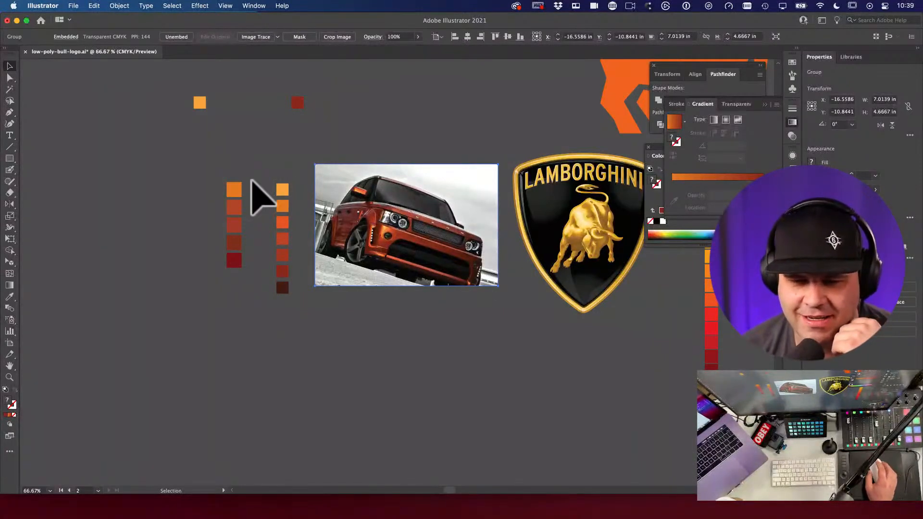
left_click(199, 102)
left_click(297, 102, "shift")
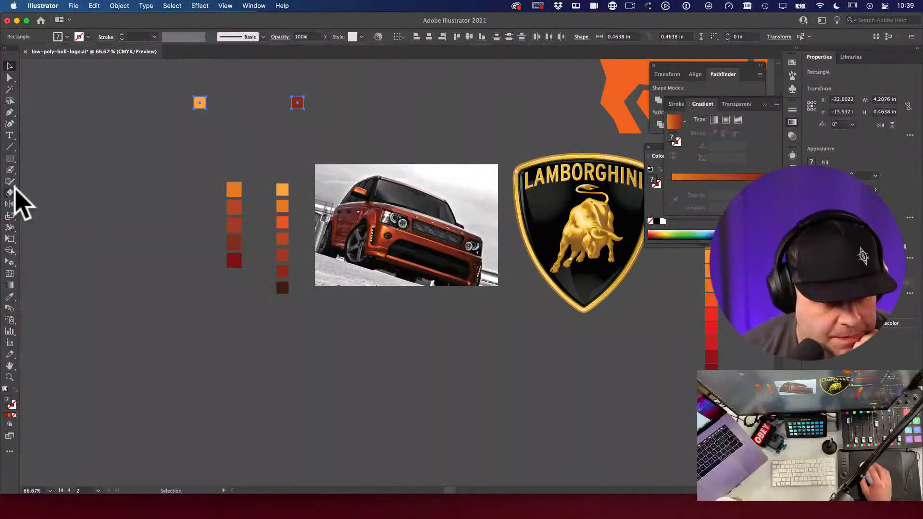
Step: With the Blend tool, blend the orange square into the red square
left_click(11, 228)
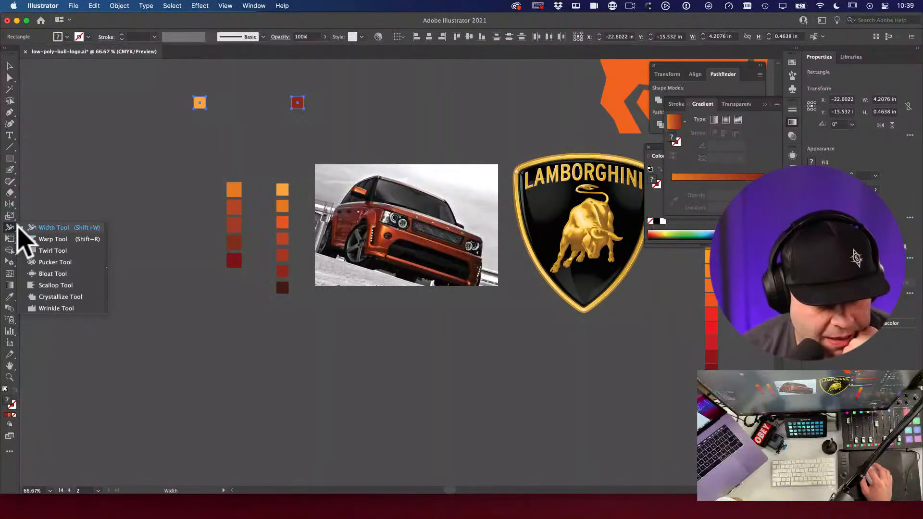
left_click(13, 219)
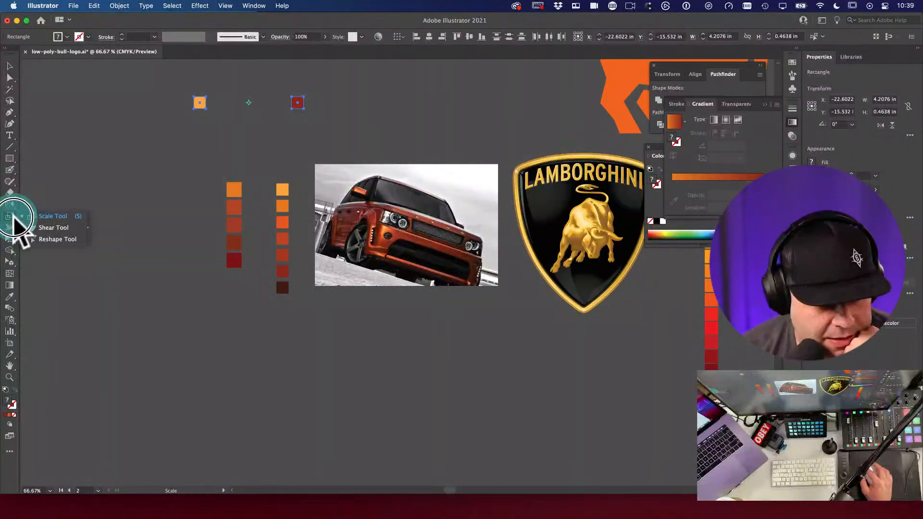
left_click(9, 252)
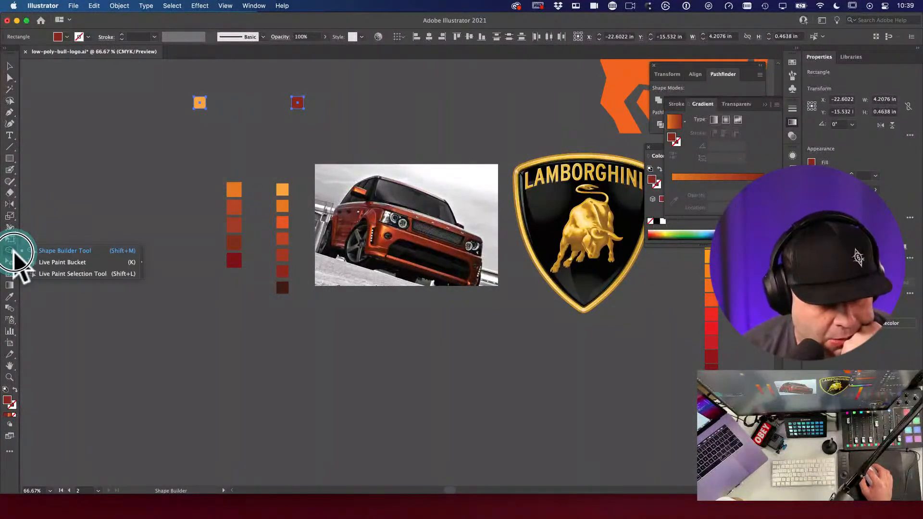
left_click(10, 262)
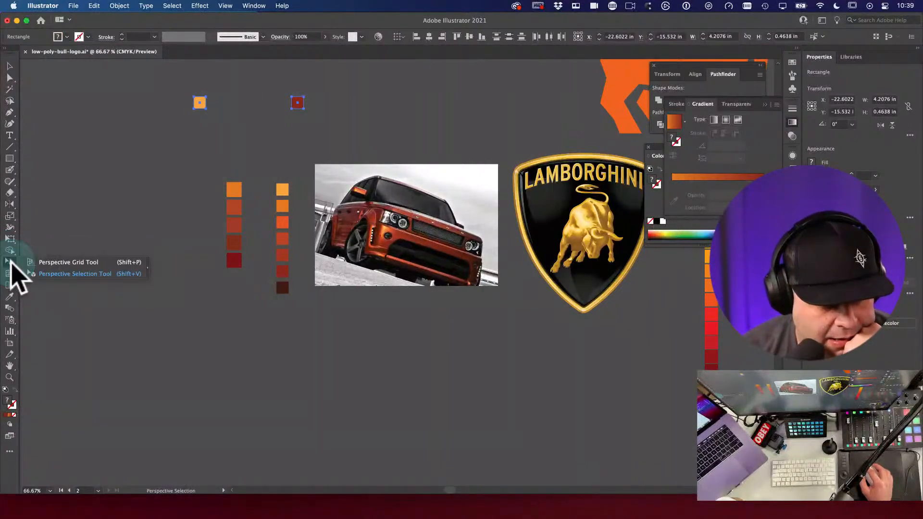
left_click(9, 308)
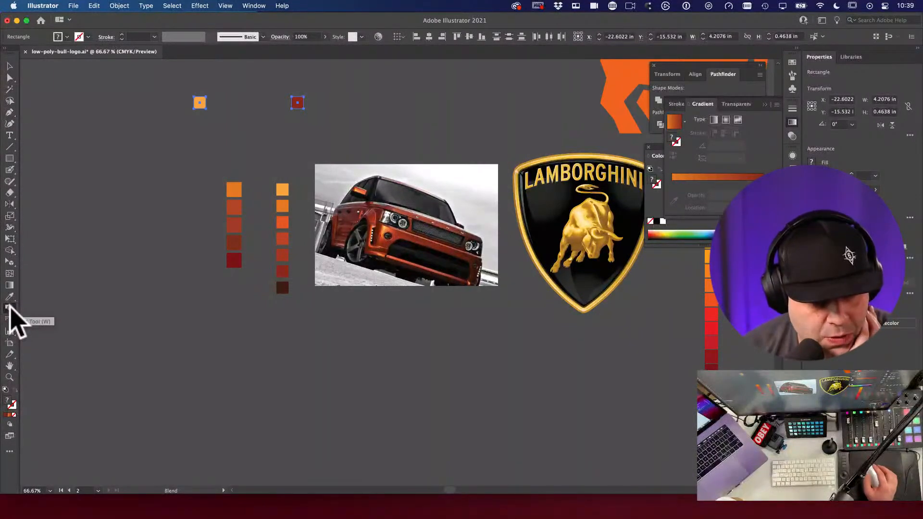
left_click(201, 103)
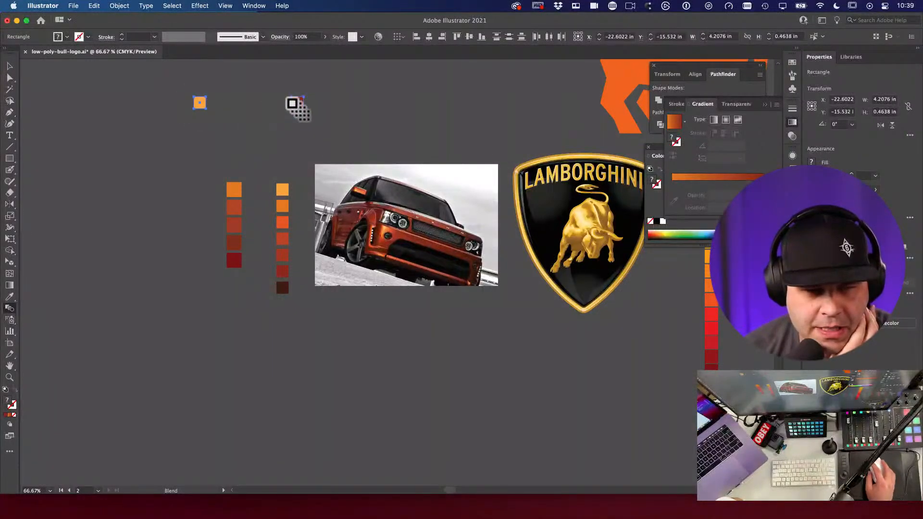
left_click(296, 104)
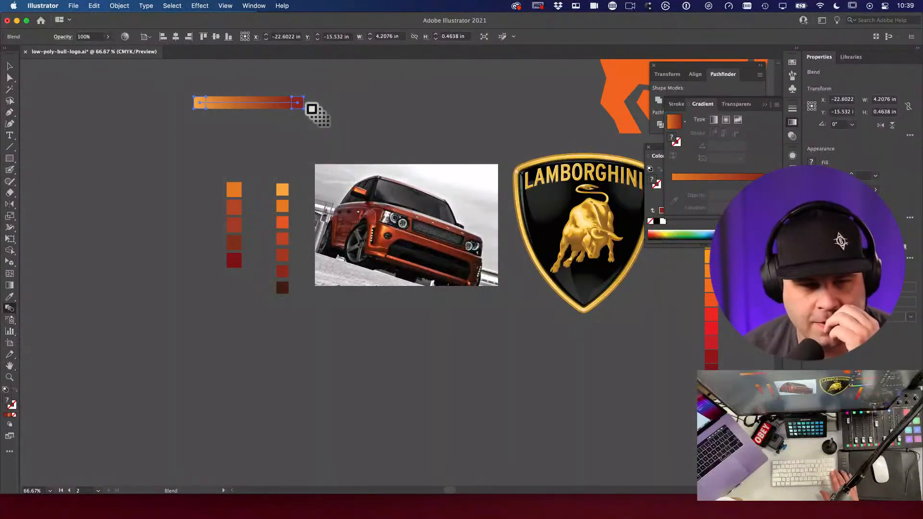
Step: Set the blend spacing to Specified Steps with 10 steps
key("Return")
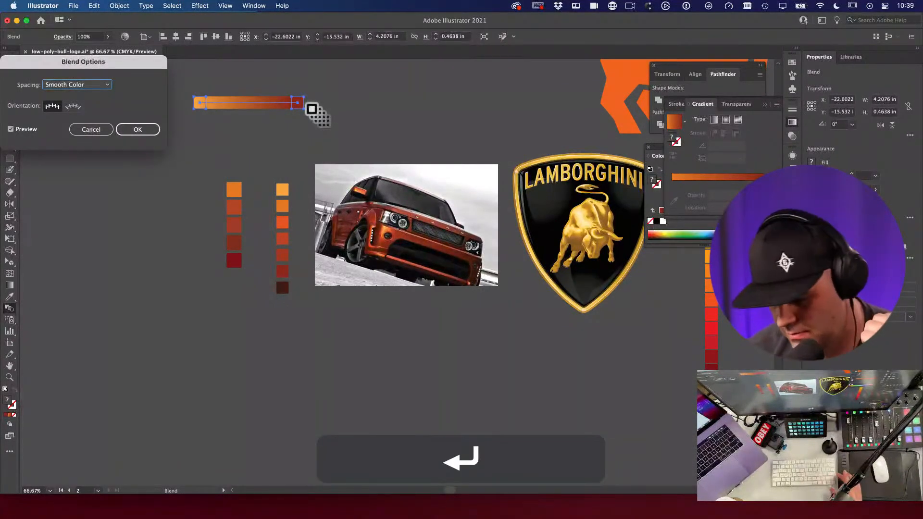
left_click_drag(144, 62, 475, 74)
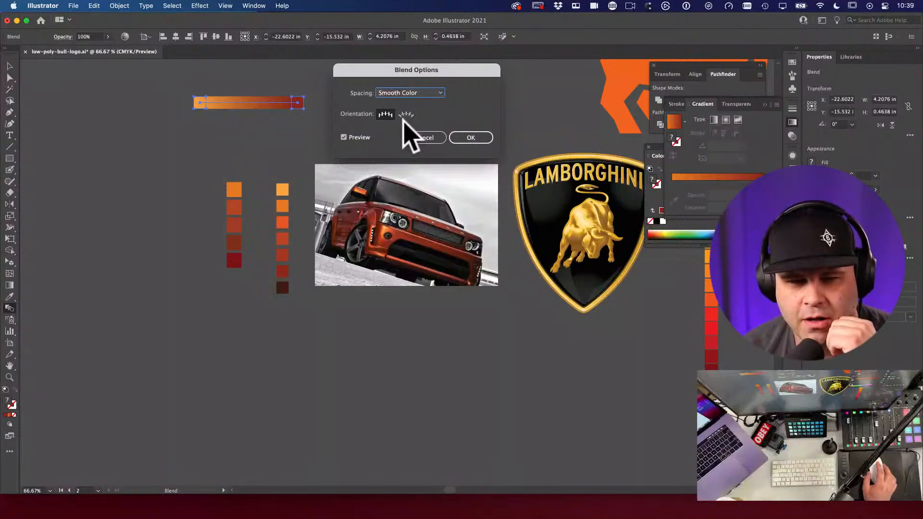
left_click(411, 93)
left_click(417, 114)
left_click(473, 93)
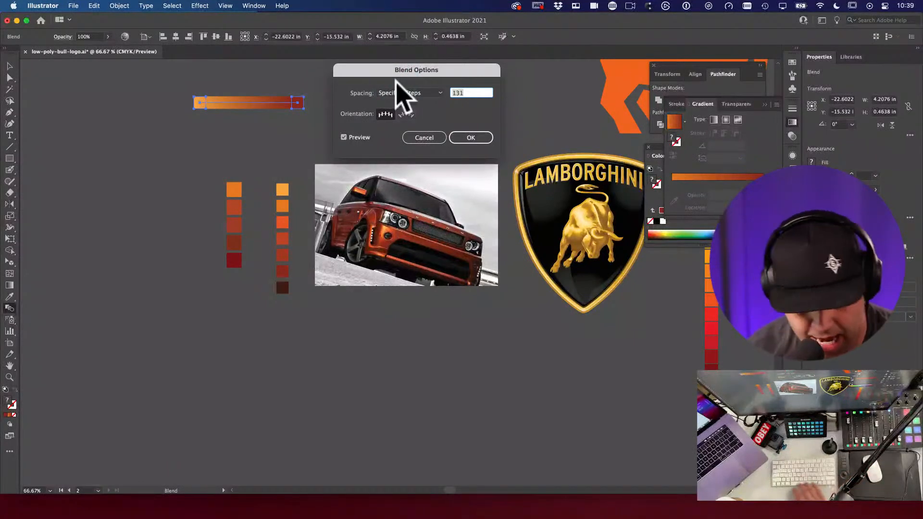
type("10")
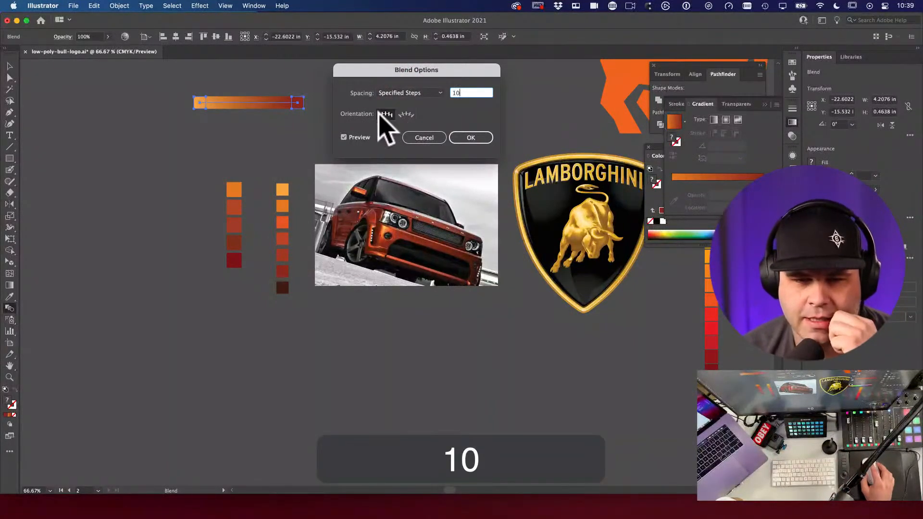
left_click(469, 138)
Step: Move the stepped orange-to-red blend bar lower and slightly right
left_click(10, 66)
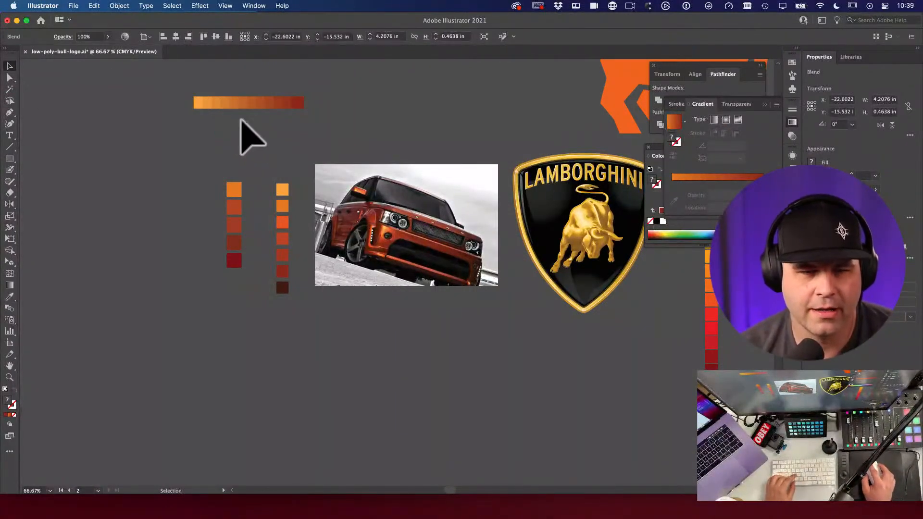
left_click_drag(239, 136, 377, 182)
key("v")
left_click_drag(297, 95, 306, 133)
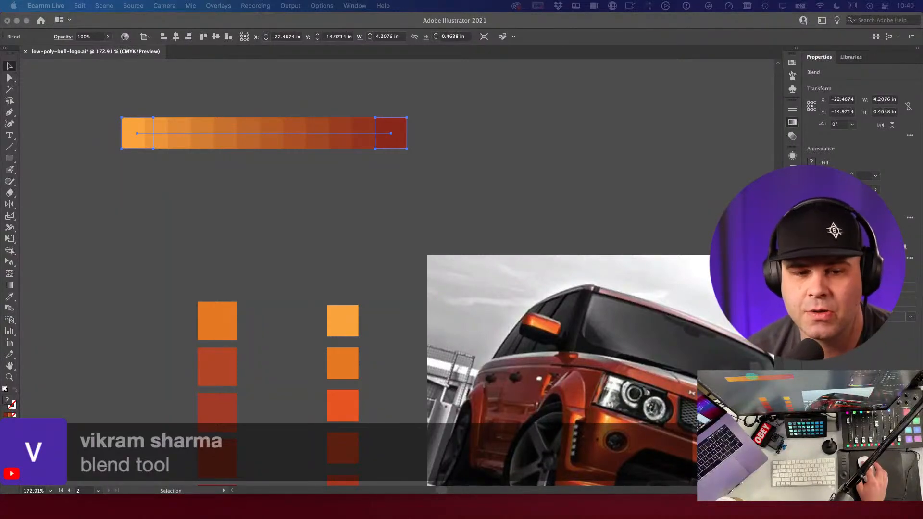
Step: Alt-drag a copy of the blend bar below the original and expand it
left_click(233, 121)
left_click_drag(232, 121, 227, 165)
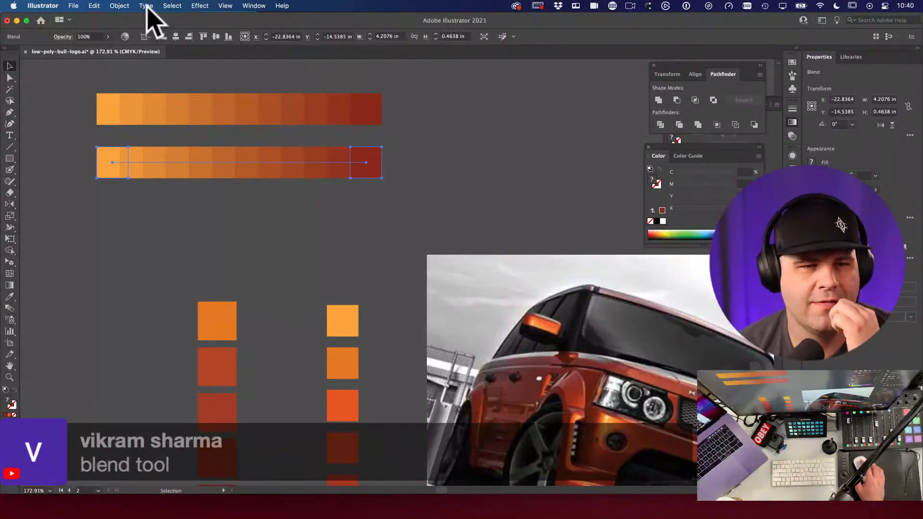
left_click(121, 6)
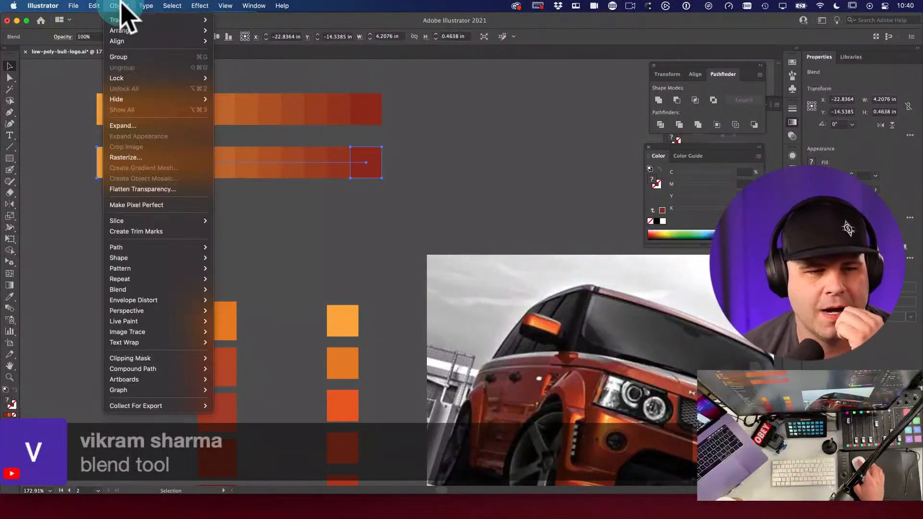
left_click(130, 125)
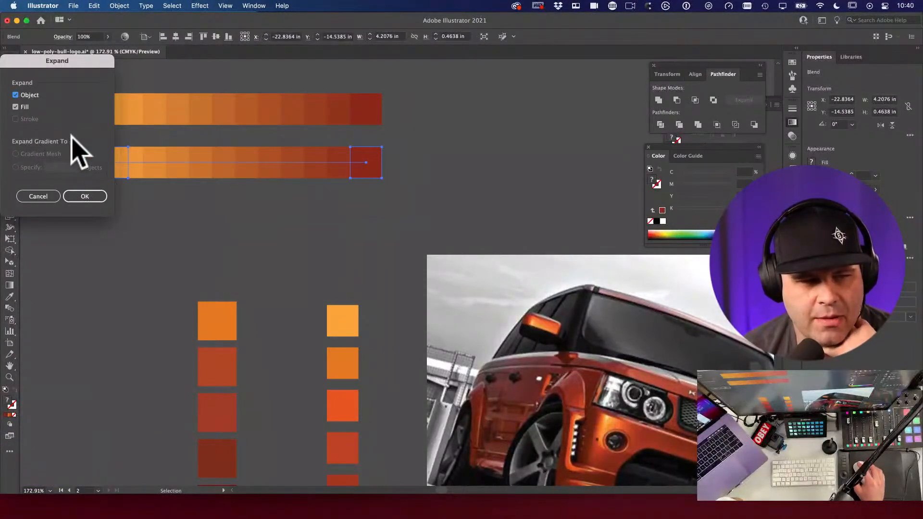
left_click(89, 197)
Step: Undo the expand and drag the copy's end red square right to spread the steps apart
left_click(238, 227)
key("space")
left_click_drag(221, 203, 291, 182)
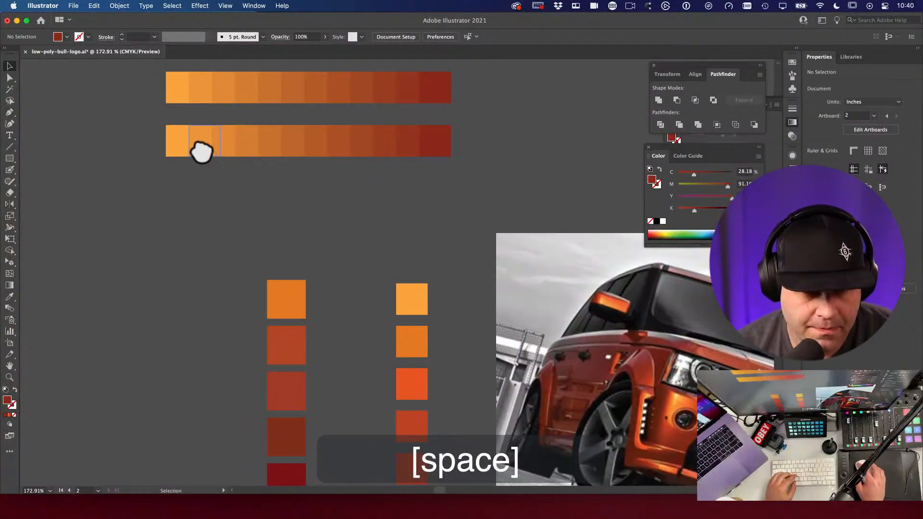
key("super+z")
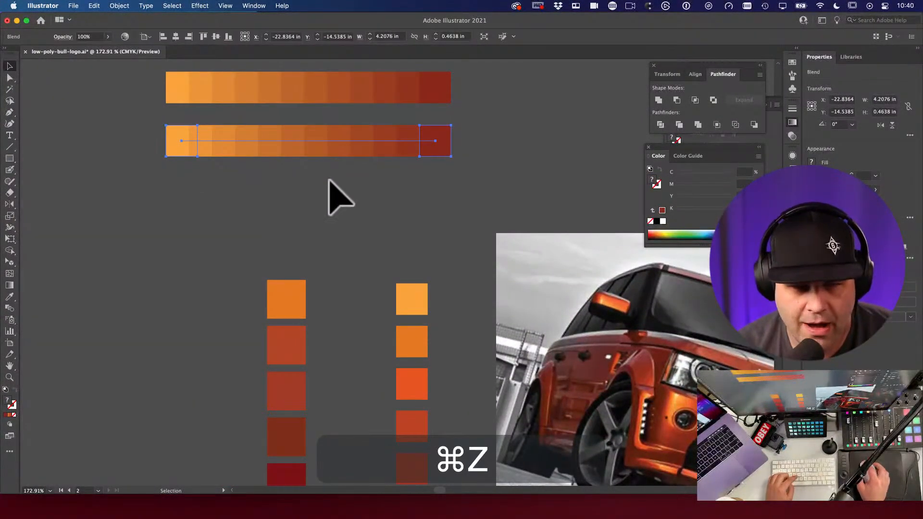
key("a")
left_click_drag(442, 149, 560, 152)
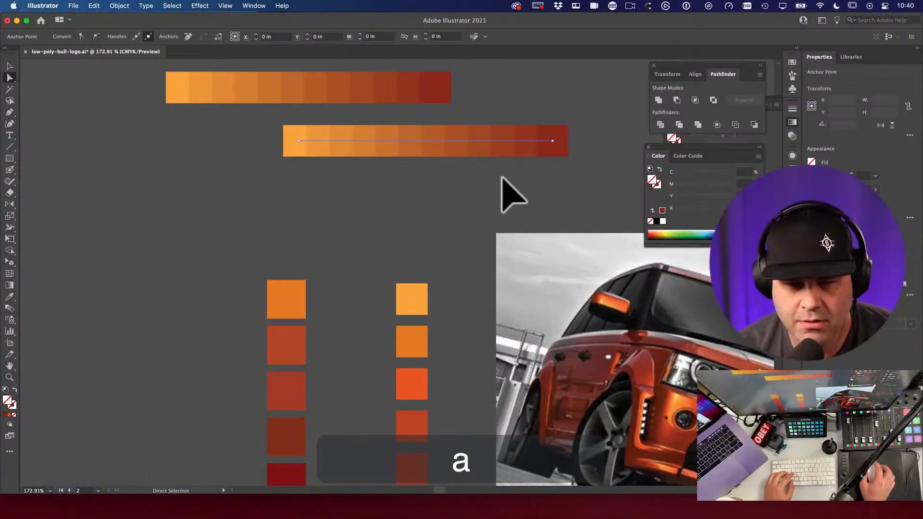
key("super+z")
left_click(437, 144)
left_click_drag(435, 142, 468, 172)
Step: Expand the spread-out blend row into separate orange-to-red squares
key("shift+space")
key("v")
left_click(394, 161)
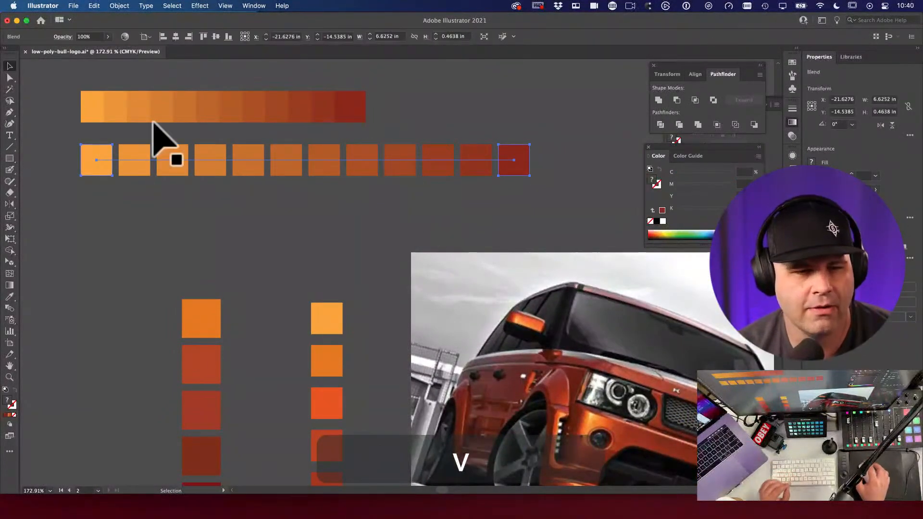
left_click(119, 5)
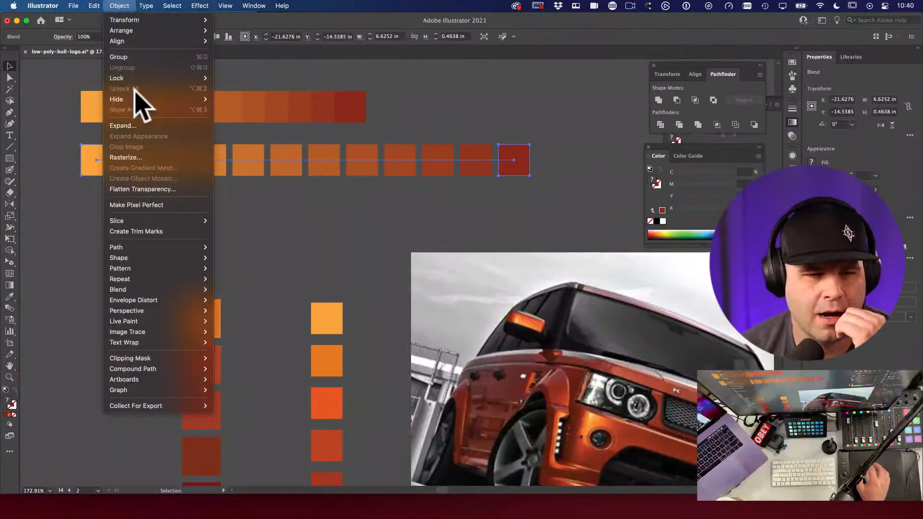
left_click(139, 127)
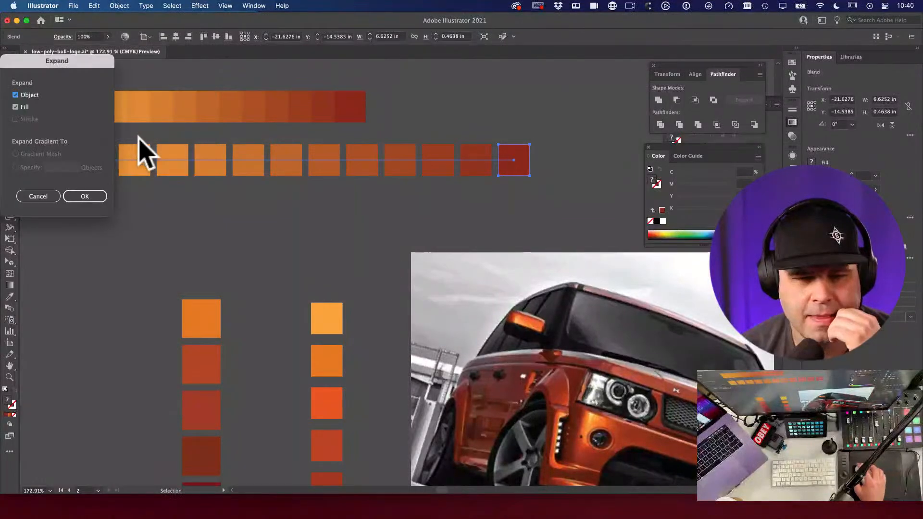
left_click(84, 197)
left_click(154, 221)
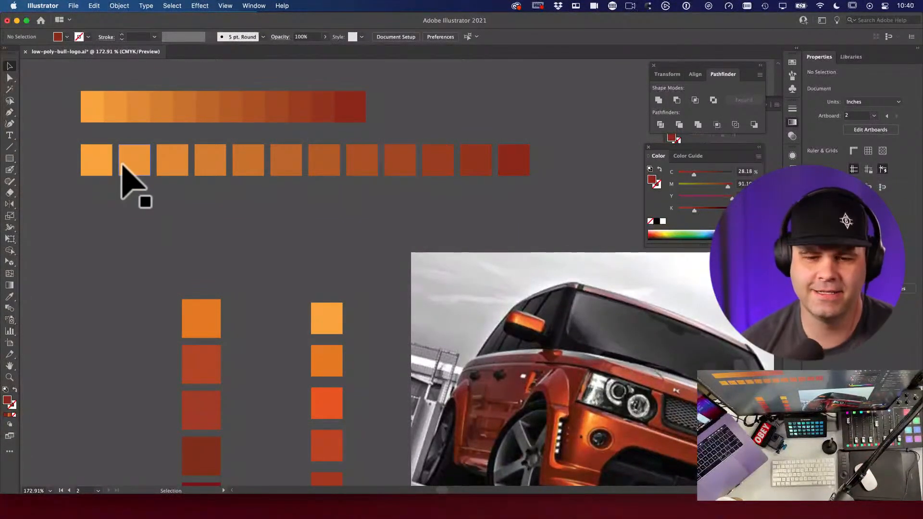
key("space")
left_click_drag(232, 212, 330, 154)
key("space")
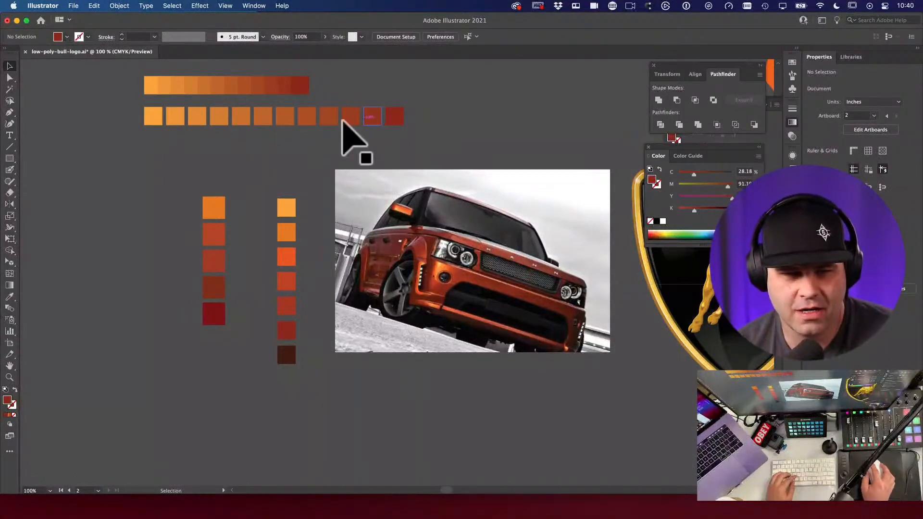
Step: Zoom out to the whole board and save low-poly-bull-logo.ai with Cmd+S
left_click(360, 225, "alt+super")
scroll(357, 223, "up", 5)
scroll(357, 223, "left", 3)
scroll(406, 266, "down", 8)
scroll(406, 265, "right", 8)
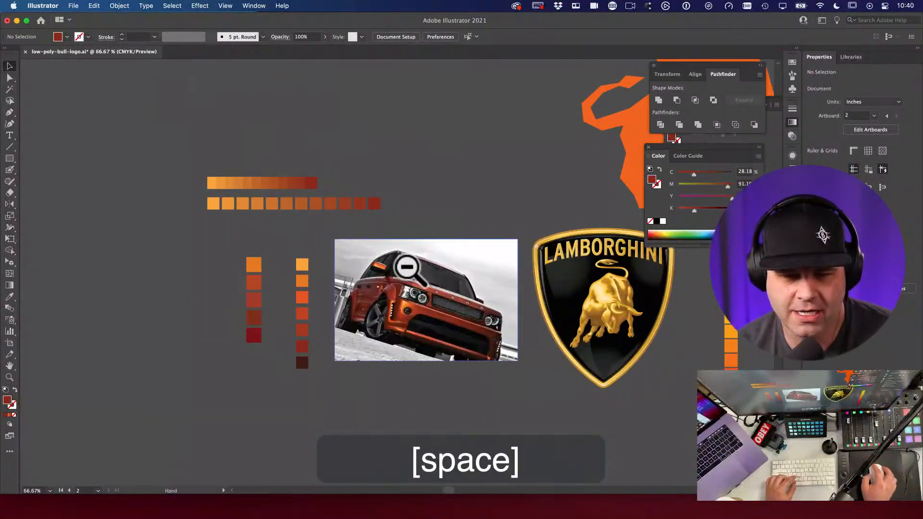
left_click(226, 88, "alt+super")
scroll(480, 304, "down", 5)
scroll(480, 305, "right", 6)
key("v")
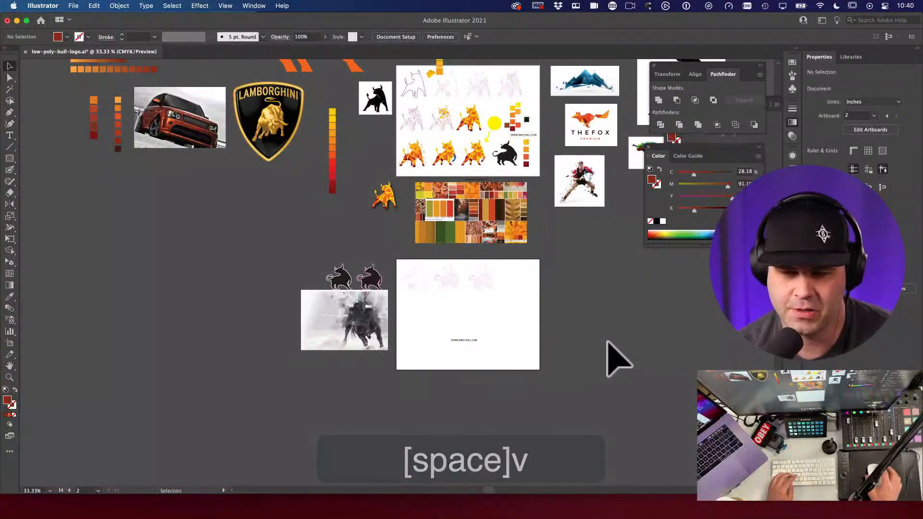
key("super+s")
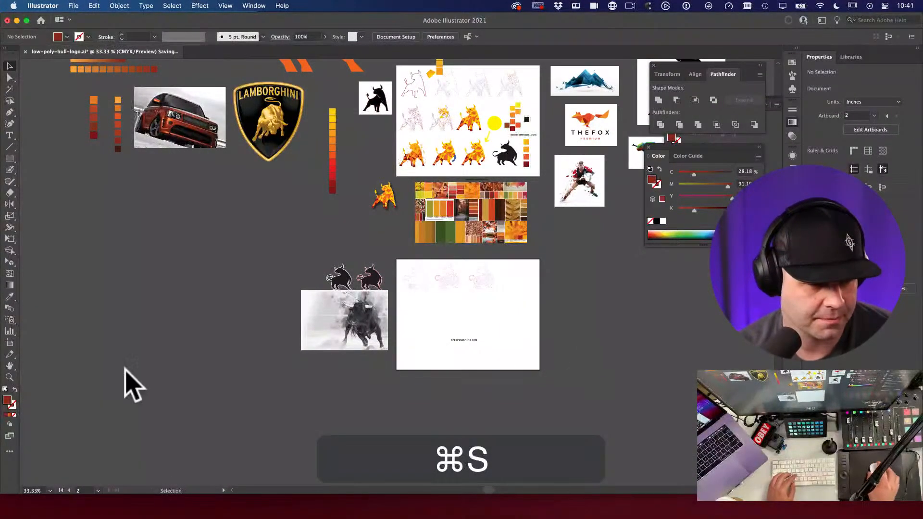
left_click_drag(521, 309, 594, 355)
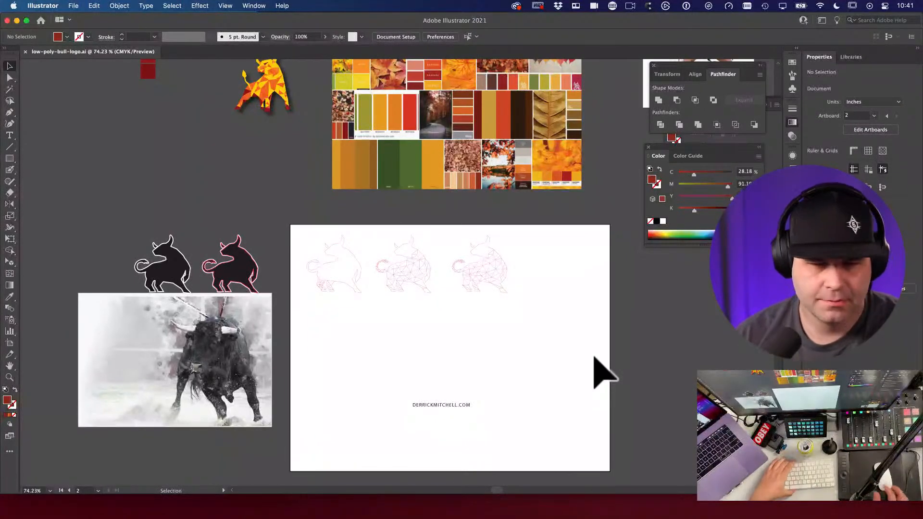
Step: Zoom in on the bull's head and select a line of its mesh
left_click(553, 372)
left_click_drag(488, 250, 647, 368)
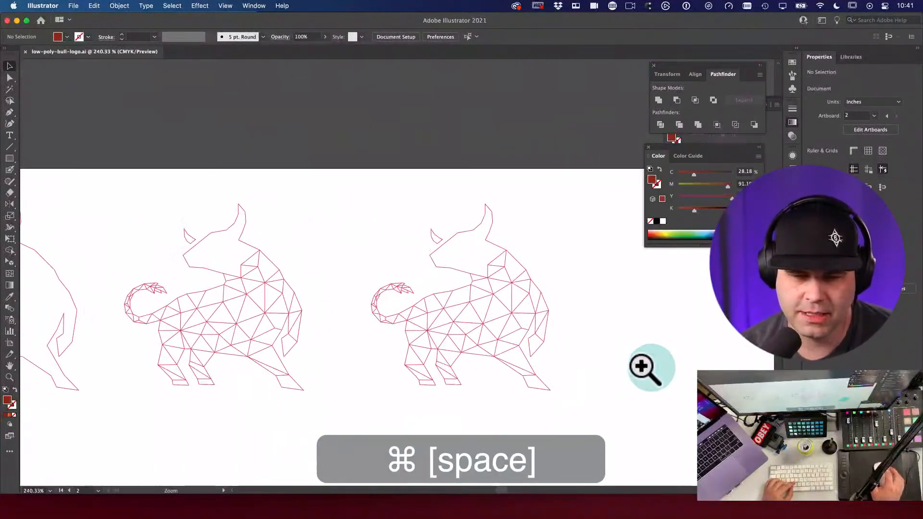
left_click_drag(558, 335, 575, 306)
key("v")
left_click(525, 262)
left_click_drag(507, 241, 511, 288)
key("v")
Step: Draw a new facet line from the horn-base anchor down to the bull's neck
key("backslash")
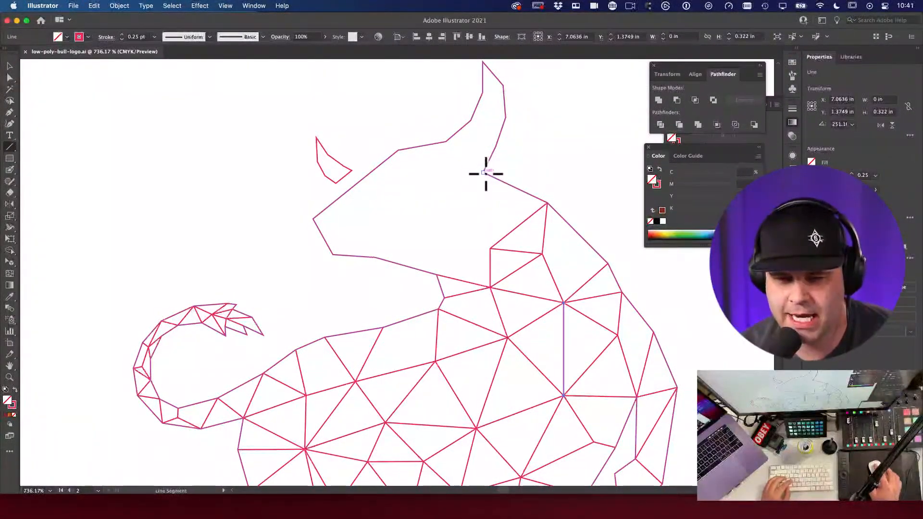
left_click_drag(490, 249, 461, 274)
key("space")
key("alt+super+space")
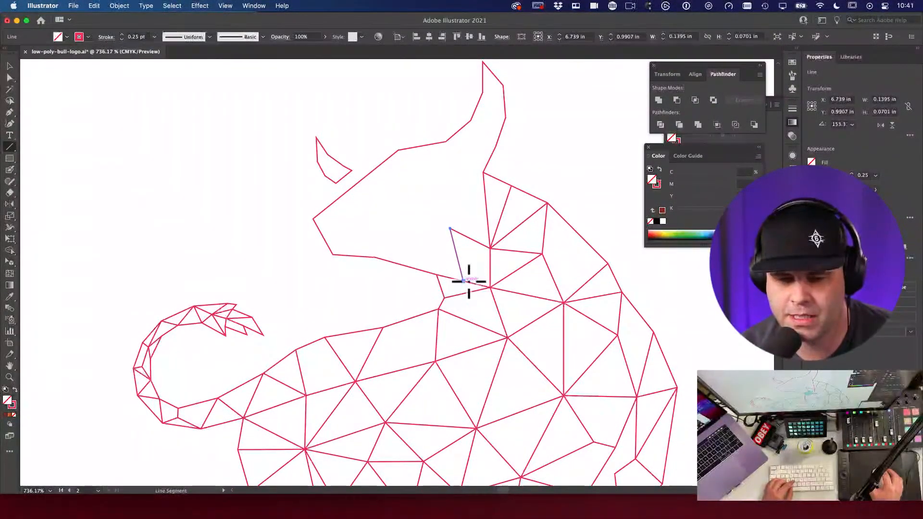
key("space")
key("alt+super+space")
left_click(497, 262)
key("v")
key("space")
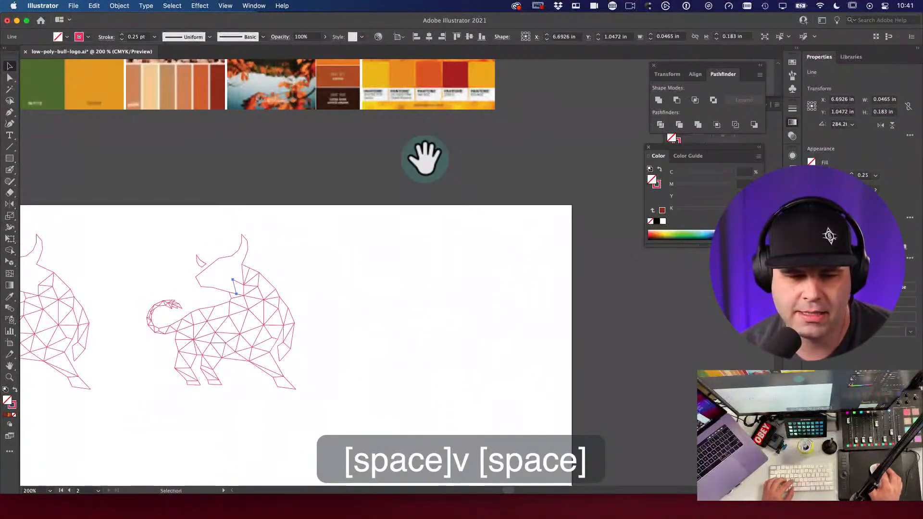
Step: Pan across the fox and mountain artboards and zoom in on the chameleon's head
mouse_move(439, 156)
left_mouse_down()
mouse_move(330, 329)
mouse_move(380, 278)
mouse_move(361, 290)
left_mouse_up()
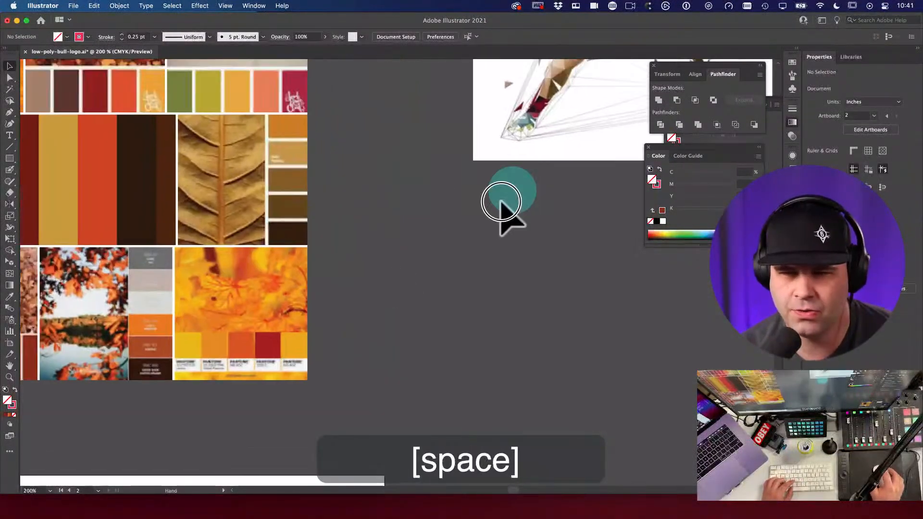
key("space")
left_click_drag(505, 212, 377, 398)
key("space")
left_click_drag(480, 171, 282, 370)
key("space")
mouse_move(510, 77)
left_mouse_down()
mouse_move(311, 260)
mouse_move(497, 226)
left_mouse_up()
left_click_drag(481, 115, 360, 255)
key("space")
mouse_move(606, 460)
left_mouse_down()
mouse_move(443, 345)
mouse_move(405, 264)
left_mouse_up()
key("space")
key("super+space")
left_click_drag(406, 337, 533, 383)
key("super+space")
left_click_drag(352, 259, 401, 287)
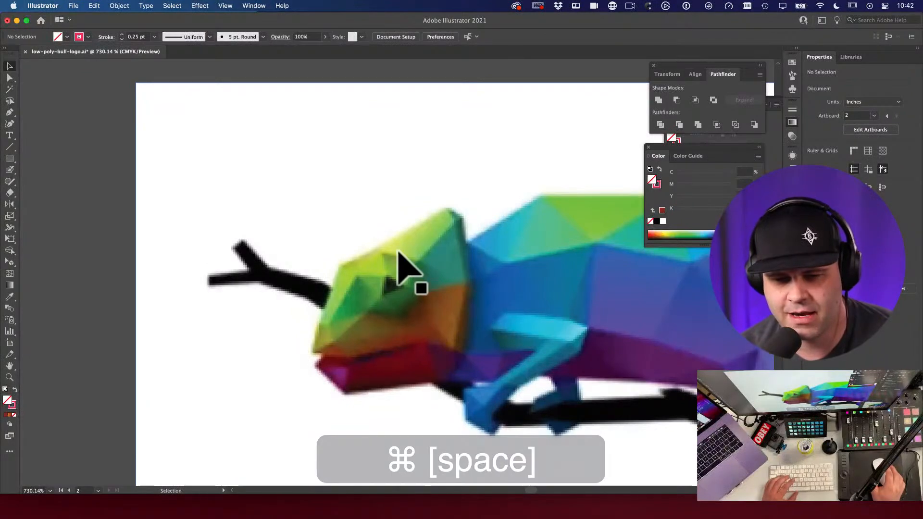
key("space")
key("alt+super+space")
left_click_drag(309, 313, 304, 302)
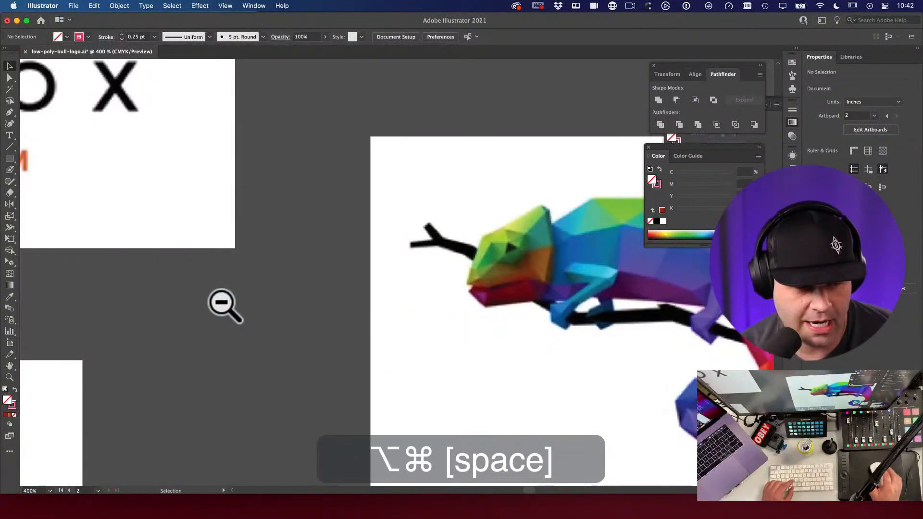
Step: Zoom out over the bull, fox and rugby artboards, the colour mood board and reference images
key("alt+super+space")
left_click(215, 306)
left_click(274, 313)
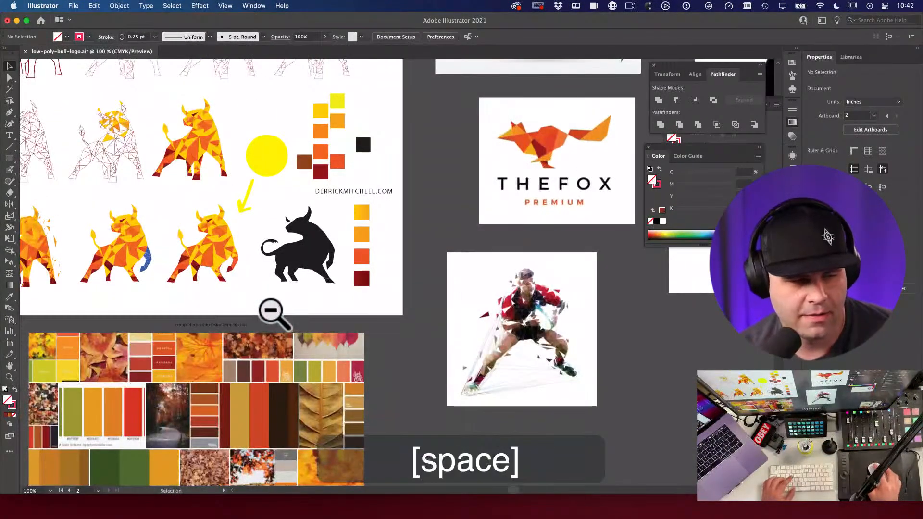
left_click(284, 299)
left_click_drag(449, 294, 591, 327)
key("super+space")
left_click_drag(404, 305, 488, 315)
key("super+space")
left_click_drag(382, 277, 576, 266)
key("alt+super+space")
left_click(477, 258)
left_click(476, 258)
left_click(476, 258)
left_click_drag(426, 325, 481, 283)
left_click(647, 267, "alt+super")
left_click(490, 288, "alt+super")
left_click_drag(481, 214, 325, 379)
left_click_drag(347, 245, 294, 270)
left_click_drag(62, 391, 435, 261)
left_click_drag(430, 326, 517, 330)
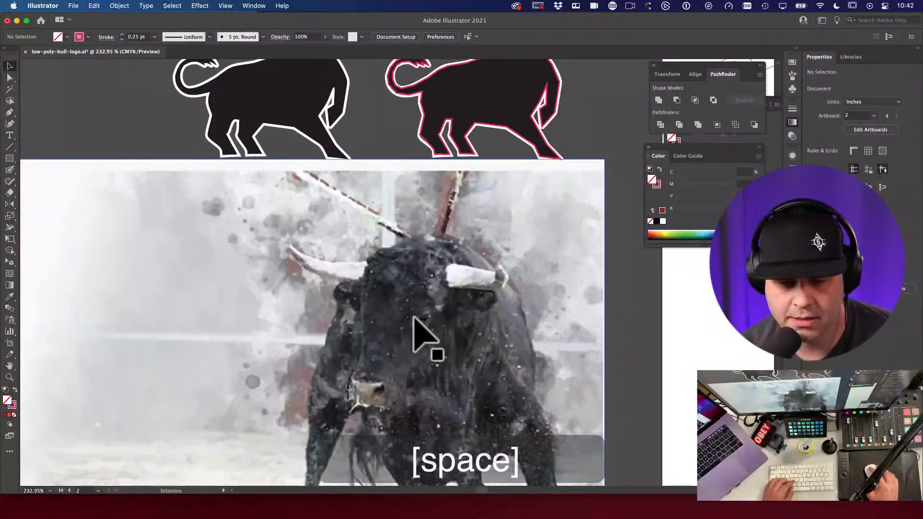
Step: Bring the coloured bull and swatches into view, then centre on the pink wireframe bull
left_click_drag(504, 295, 542, 459)
left_click(515, 266, "alt+super")
left_click(514, 265, "alt+super")
left_click_drag(462, 210, 550, 344)
left_click_drag(402, 179, 539, 272)
left_click_drag(486, 260, 584, 323)
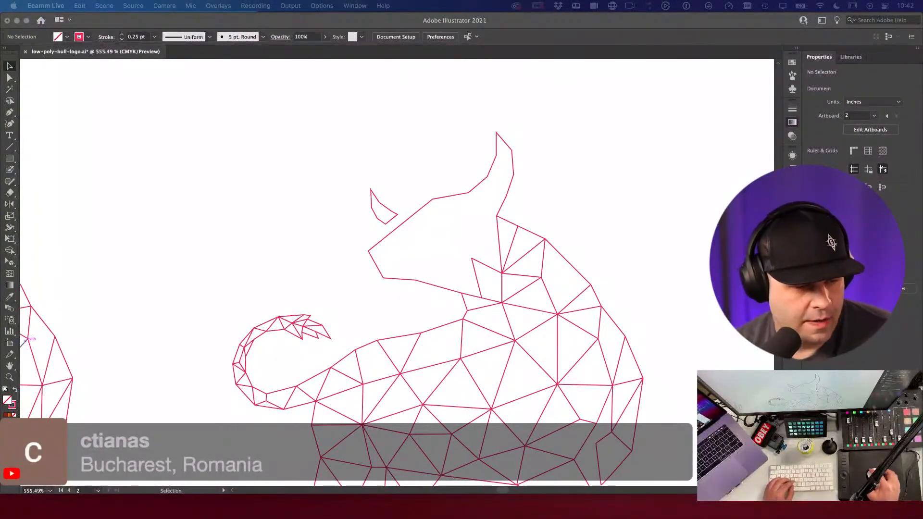
Step: Zoom out to 300%, select the bull outline path, and switch to the Adobe Stock results
left_click(445, 311)
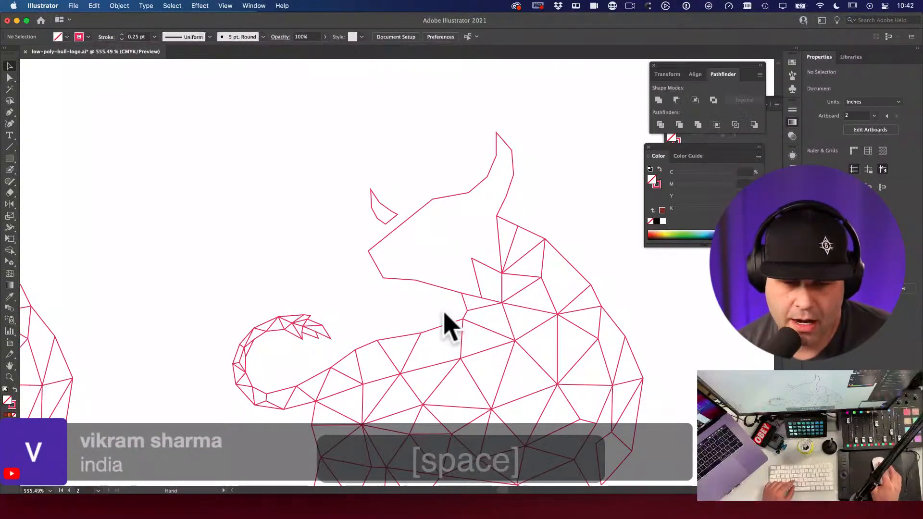
left_click(446, 312, "alt+super")
left_click(446, 311, "alt+super")
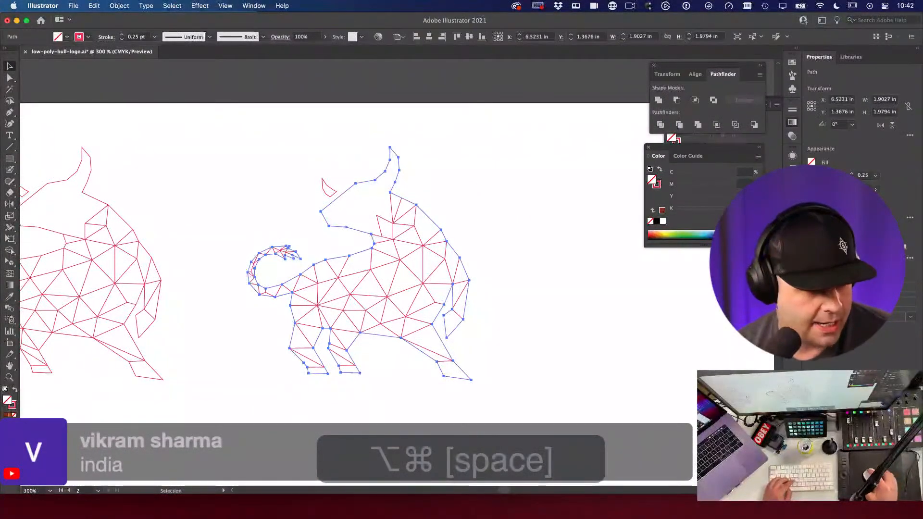
key("super+Tab")
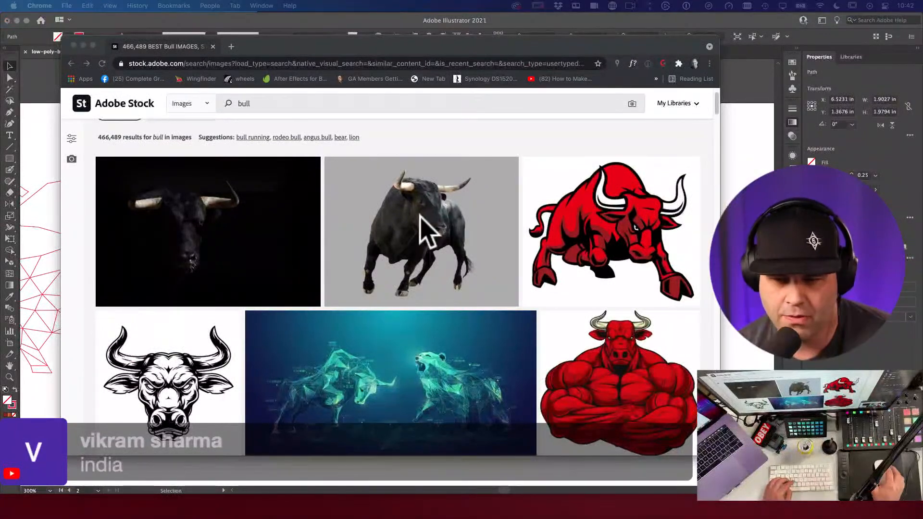
Step: Scroll the bull results and screenshot the red charging bull illustration to the clipboard
scroll(688, 269, "down", 1)
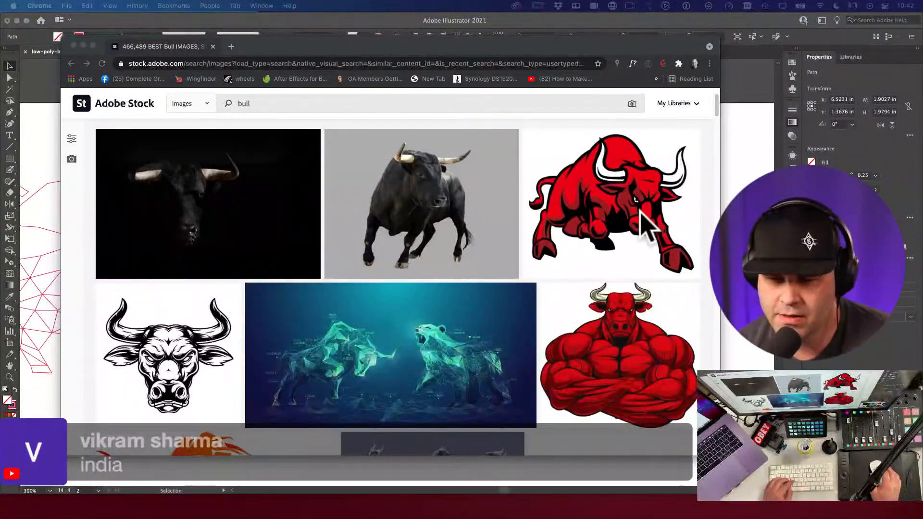
key("super+shift+4")
left_click_drag(586, 146, 692, 246)
Step: Paste the red bull screenshot into Illustrator and mirror it horizontally
key("super+Tab")
key("super+v")
key("v")
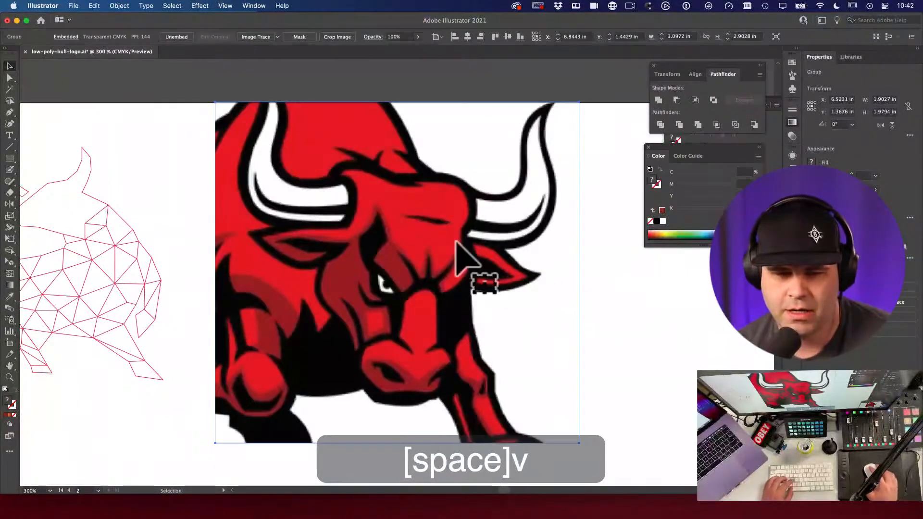
key("super+minus")
left_click_drag(449, 252, 515, 252)
key("o")
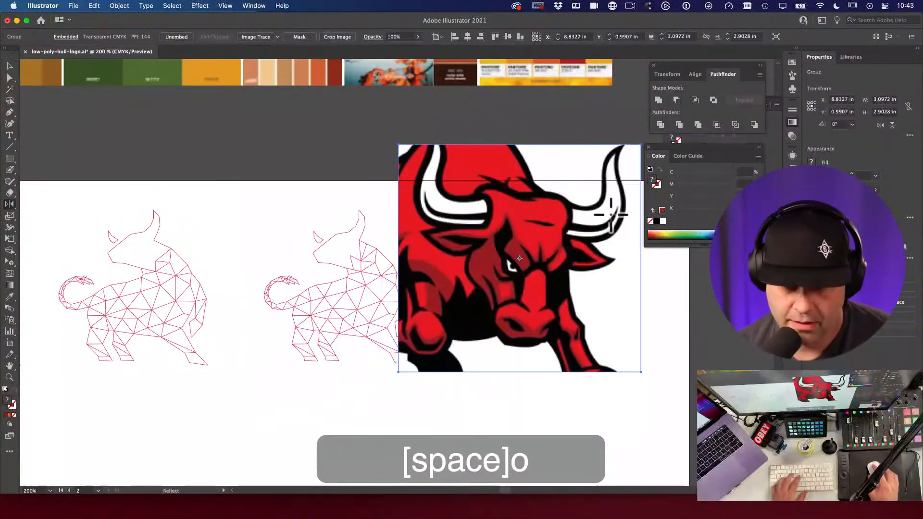
left_click_drag(580, 229, 443, 206)
Step: Shrink the bull image to 1.27 × 1.19 in beside the second wireframe bull, then return to Adobe Stock
key("e")
left_click_drag(404, 140, 469, 212)
key("b")
key("v")
left_click_drag(526, 256, 455, 230)
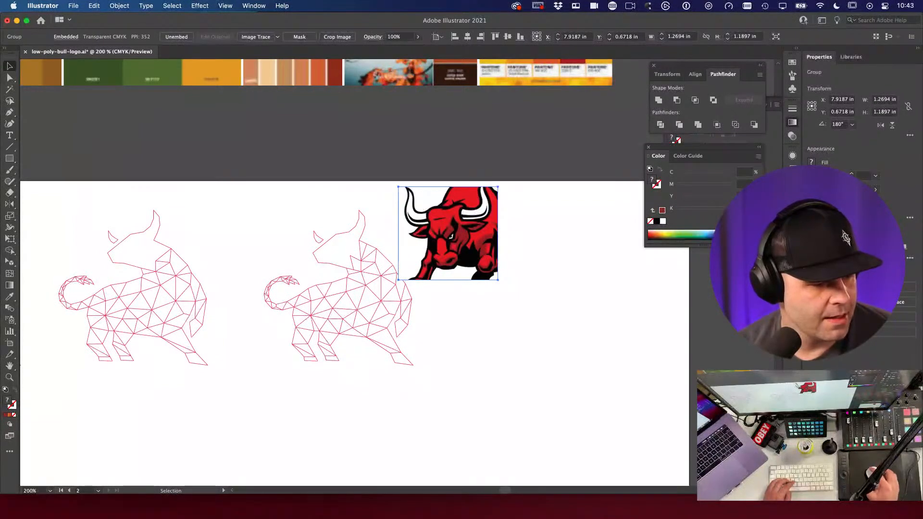
key("super+Tab")
scroll(376, 326, "down", 3)
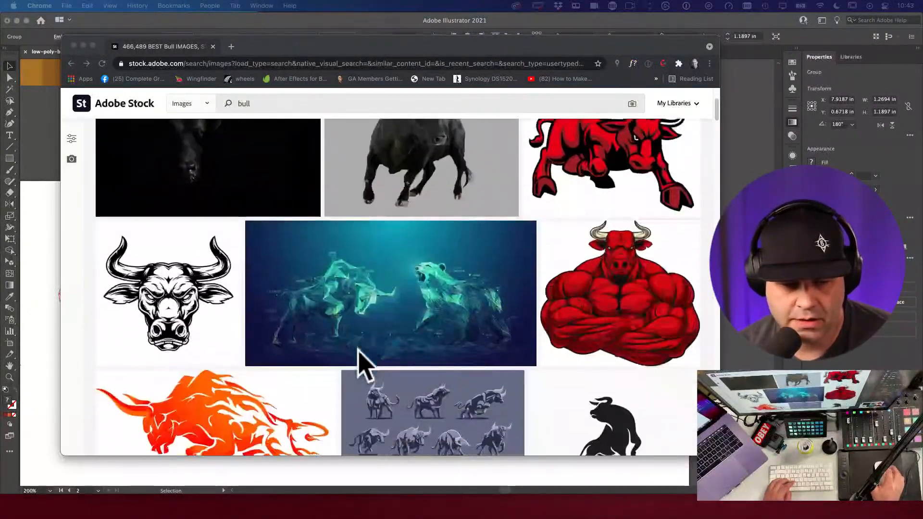
Step: Add 'photo' to the Adobe Stock bull search and run it
scroll(358, 365, "down", 1)
scroll(357, 352, "down", 7)
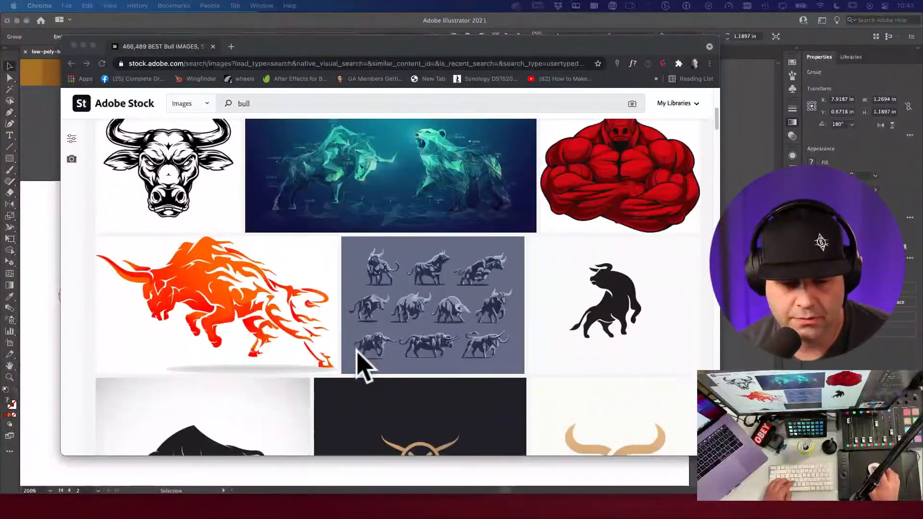
scroll(367, 365, "down", 7)
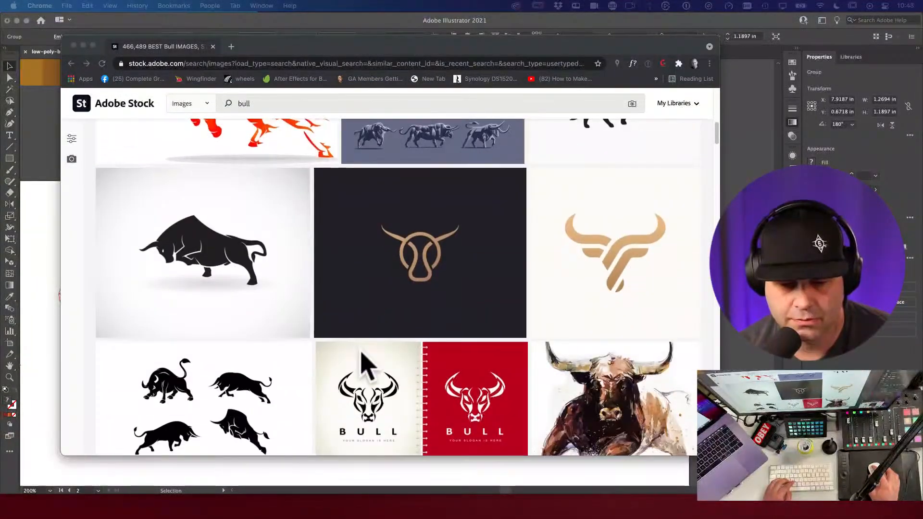
scroll(366, 368, "down", 5)
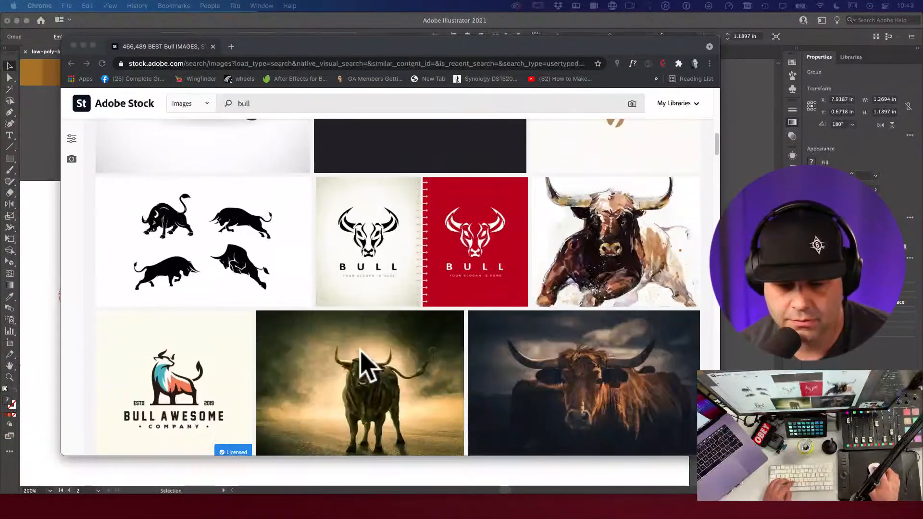
scroll(367, 365, "up", 20)
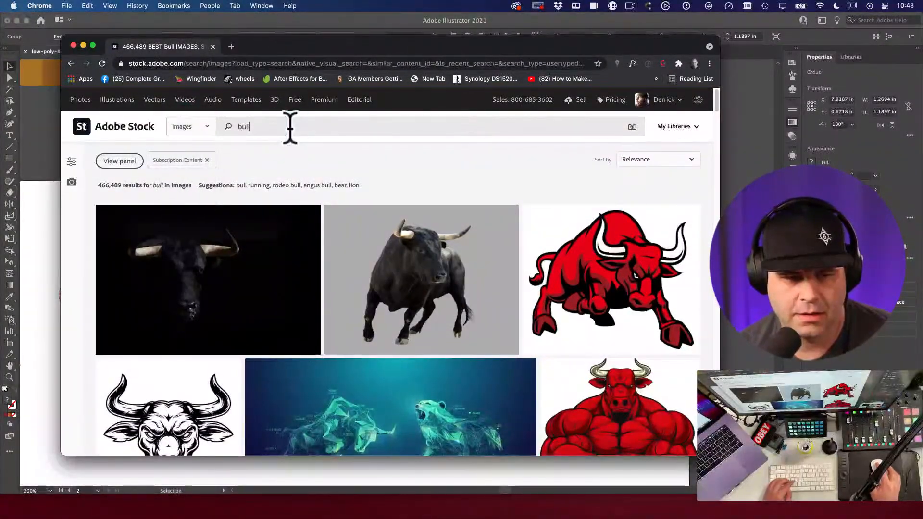
type("photo")
key("Return")
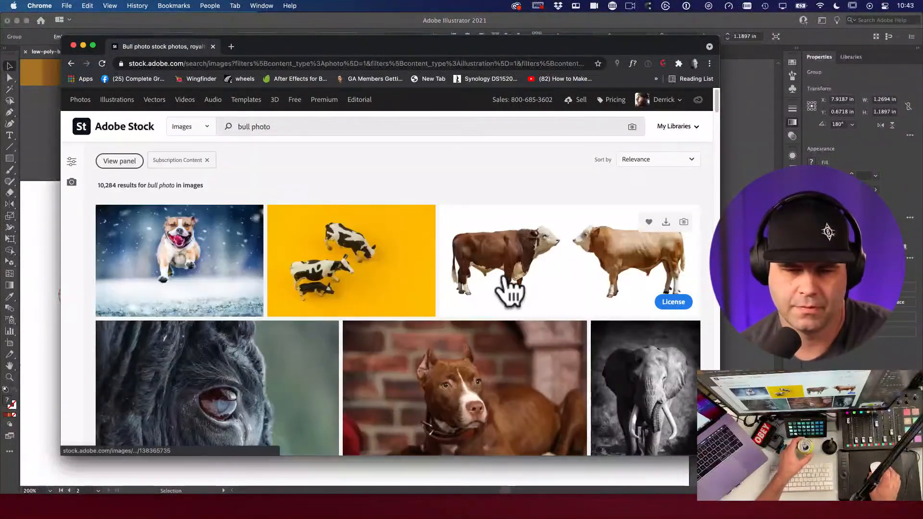
Step: Refine the Adobe Stock search to 'longhorn bull photo'
scroll(509, 288, "down", 2)
scroll(509, 289, "down", 3)
scroll(509, 288, "down", 5)
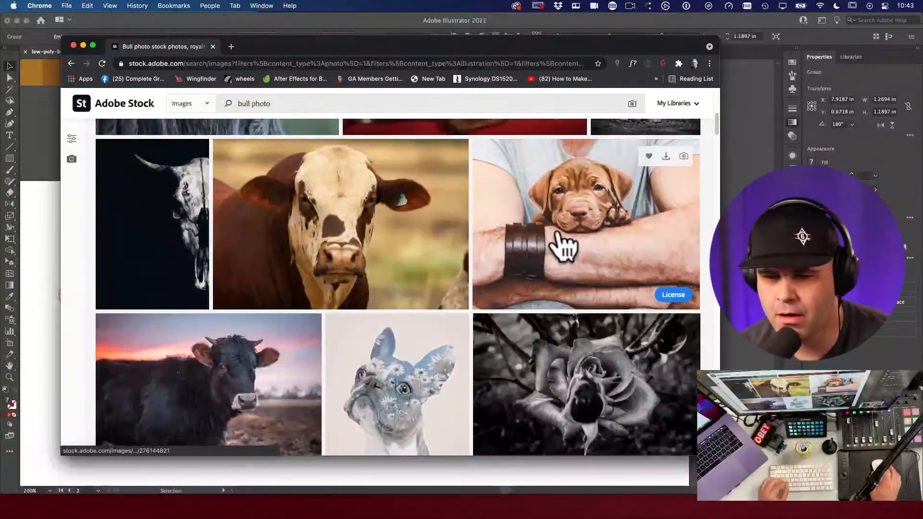
scroll(559, 236, "down", 3)
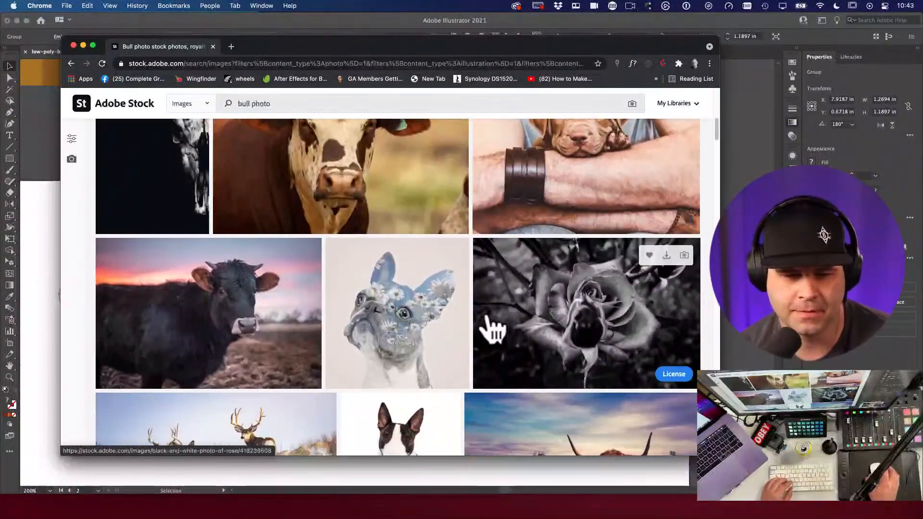
scroll(485, 322, "down", 2)
scroll(487, 327, "down", 3)
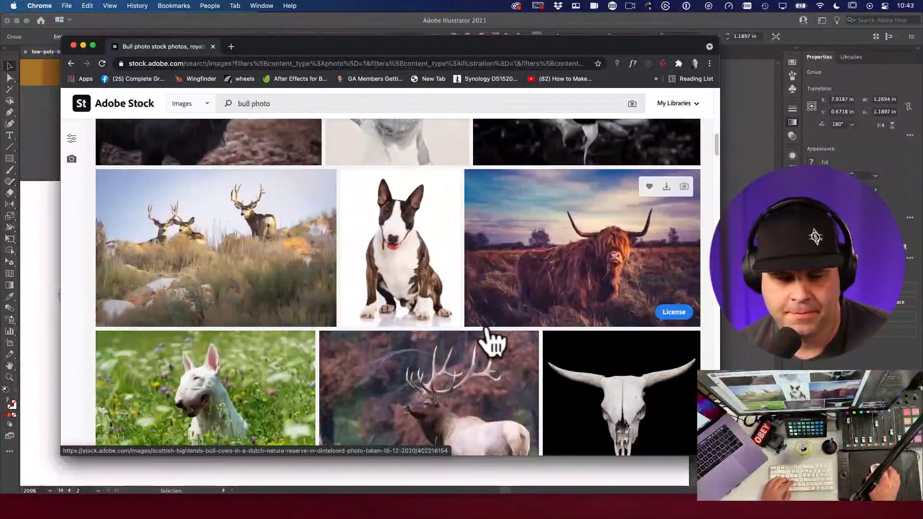
scroll(490, 336, "down", 2)
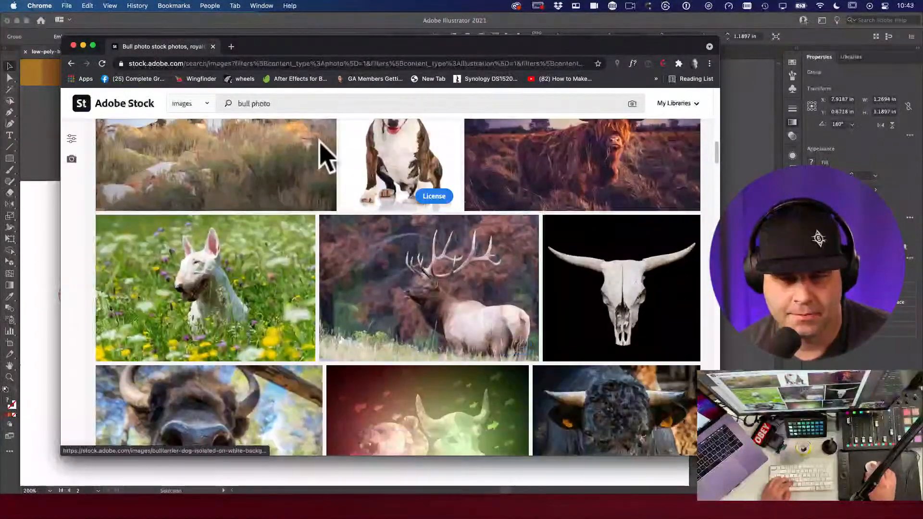
left_click(236, 103)
type("longhorn")
key("Return")
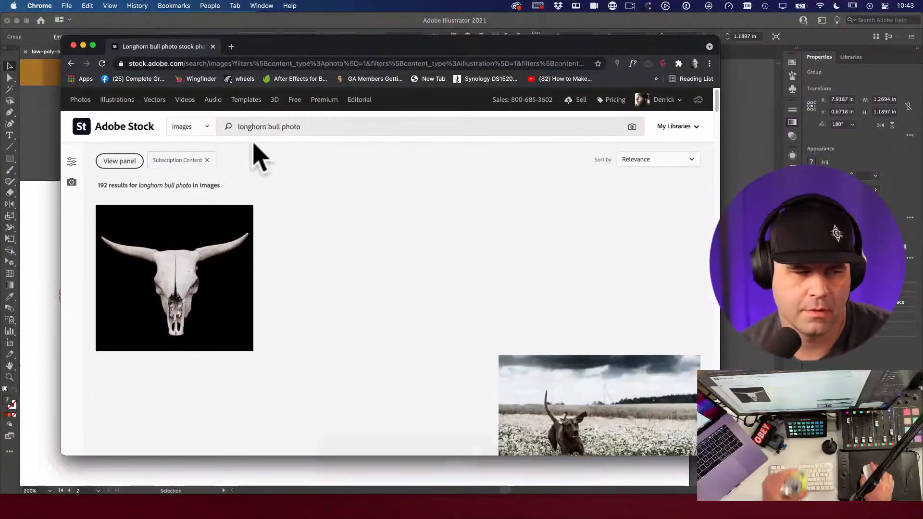
Step: Paste the captured grey longhorn photo into Illustrator beside the red bull logo
scroll(426, 165, "down", 1)
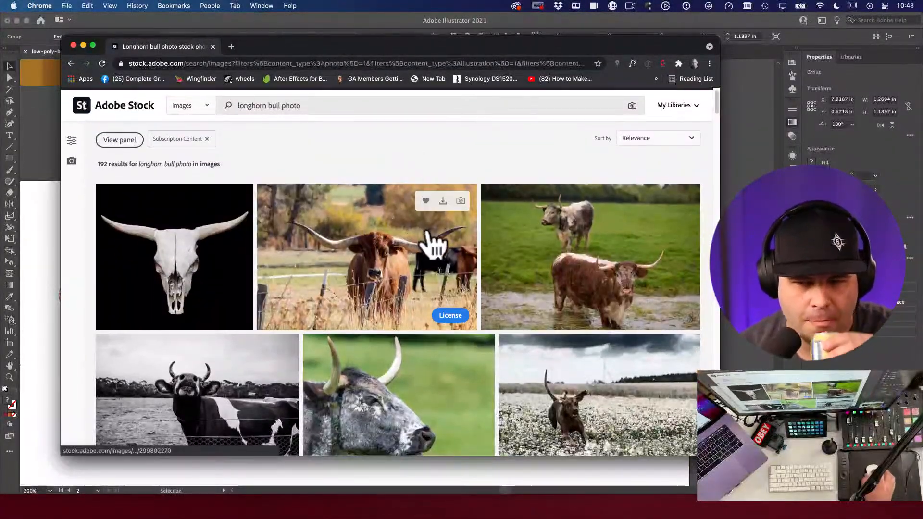
scroll(481, 236, "down", 1)
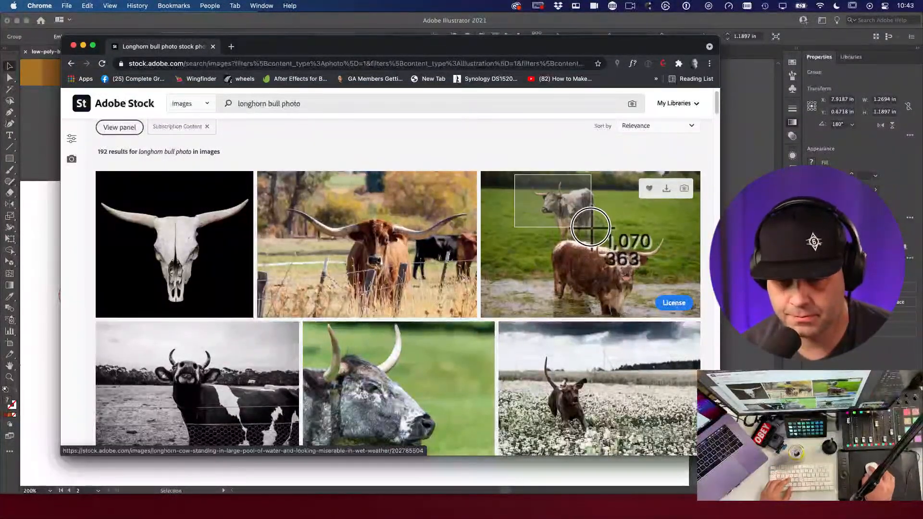
left_click(42, 299)
key("super+v")
left_click_drag(351, 303, 531, 276)
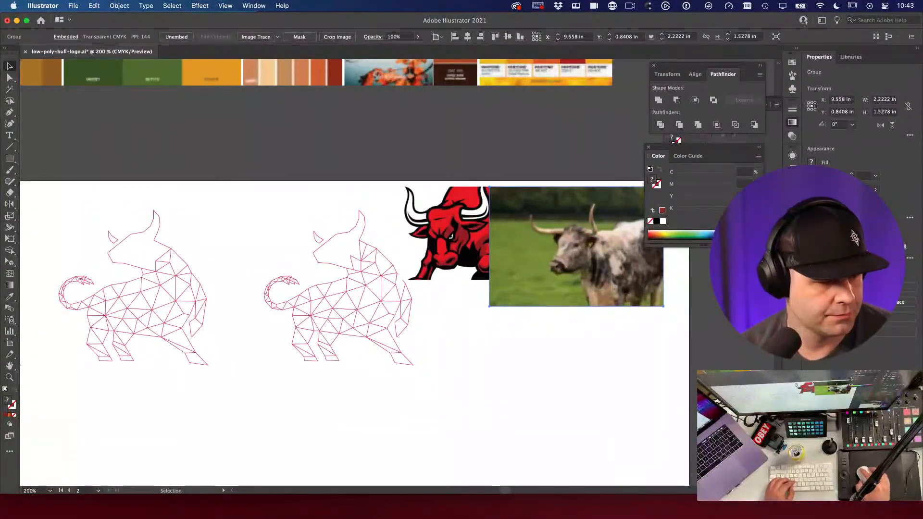
Step: Capture the close-up grey bull photo from the Stock results and paste it into Illustrator
key("super+Tab")
scroll(434, 299, "down", 1)
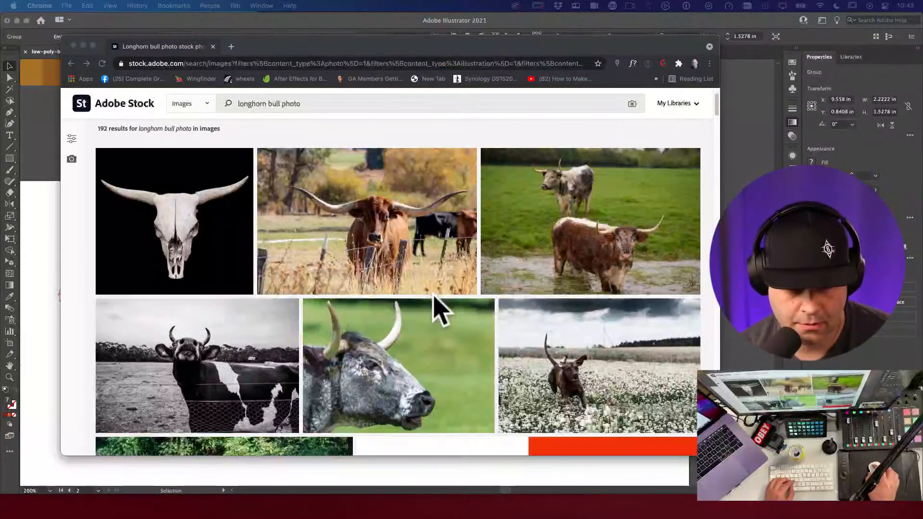
scroll(447, 308, "down", 5)
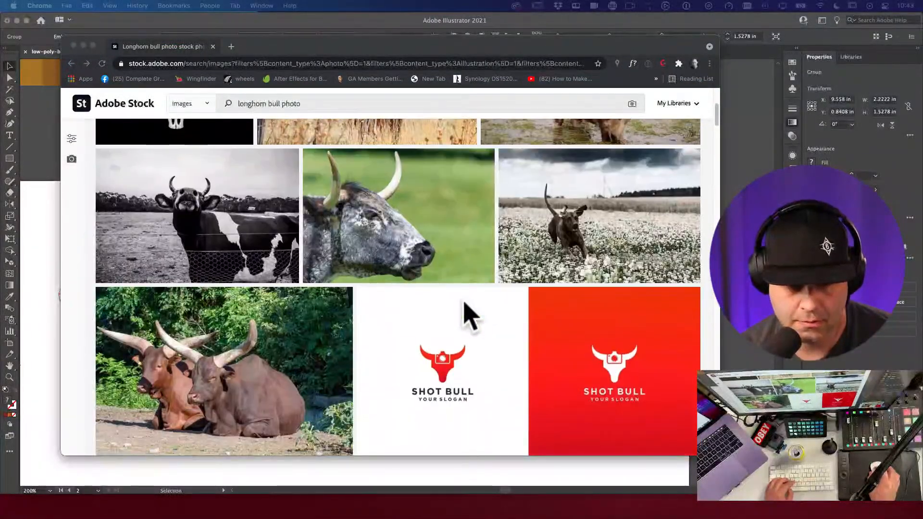
key("super+shift+4")
left_click_drag(312, 162, 43, 247)
key("super+v")
left_click_drag(442, 346, 540, 313)
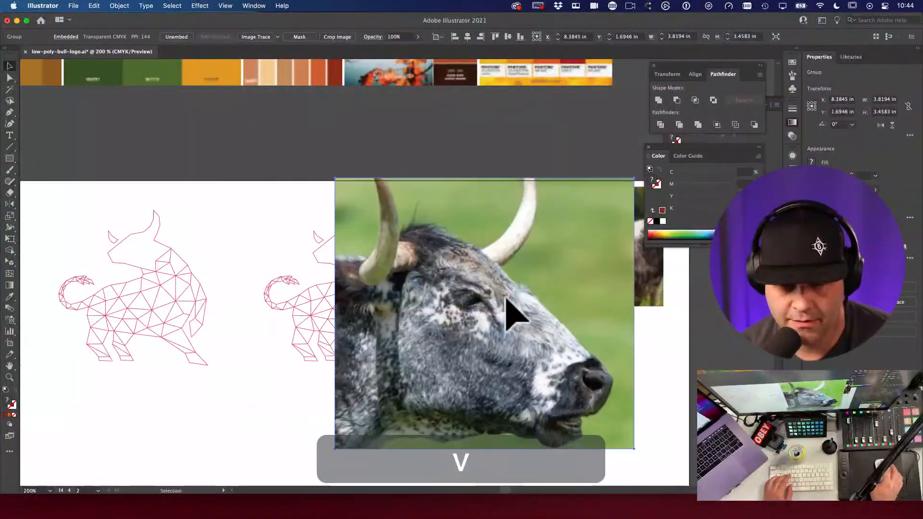
Step: Shrink the pasted close-up bull photo and mirror it so the bull faces left
key("e")
left_click_drag(336, 178, 395, 234)
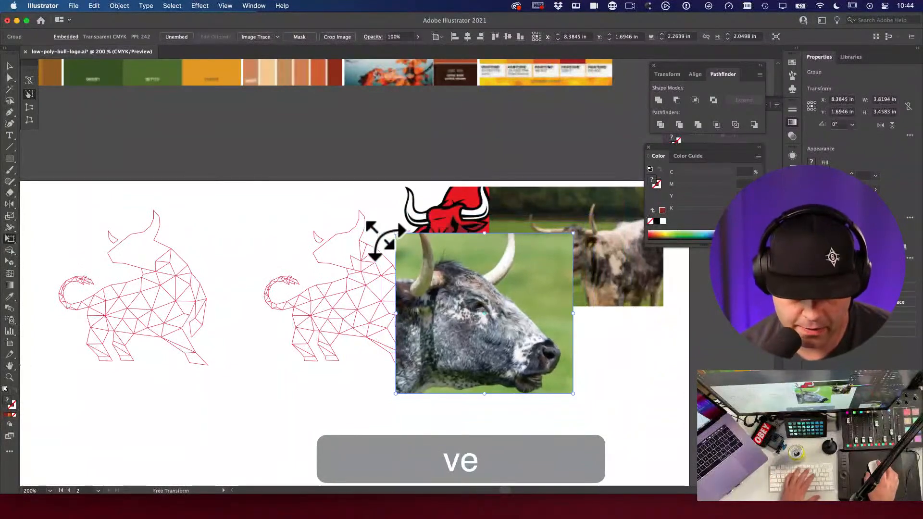
key("o")
left_click_drag(409, 288, 422, 298)
key("v")
left_click_drag(483, 272, 454, 262)
key("space")
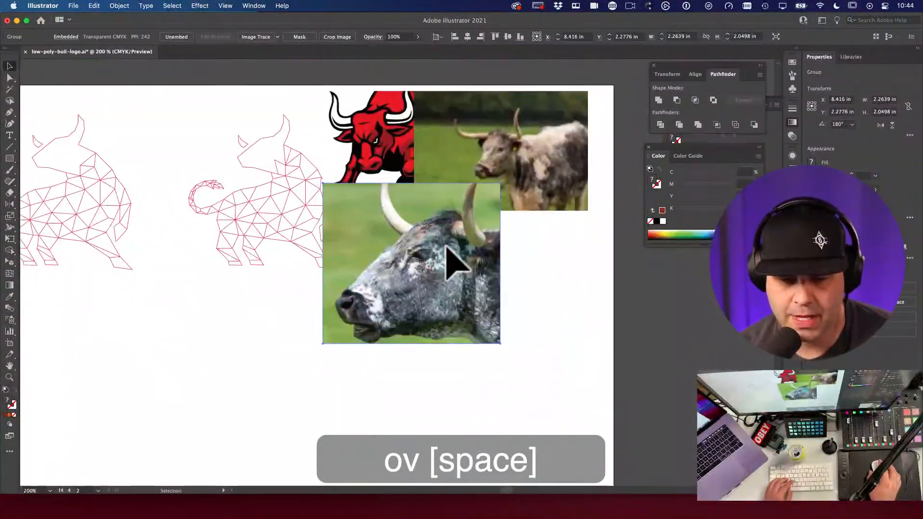
Step: Undo the tilted reflection and move the close-up photo below the longhorn photo
key("o")
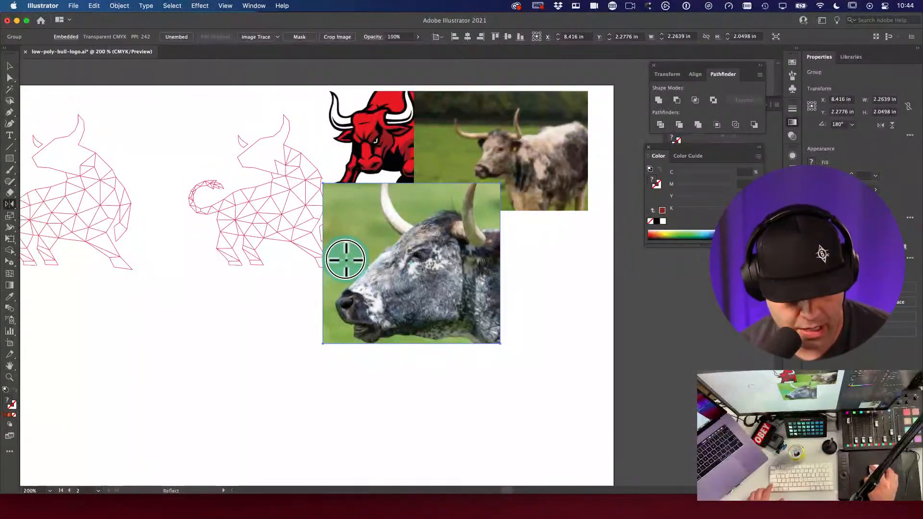
left_click_drag(344, 258, 323, 182)
key("super+z")
key("super+z")
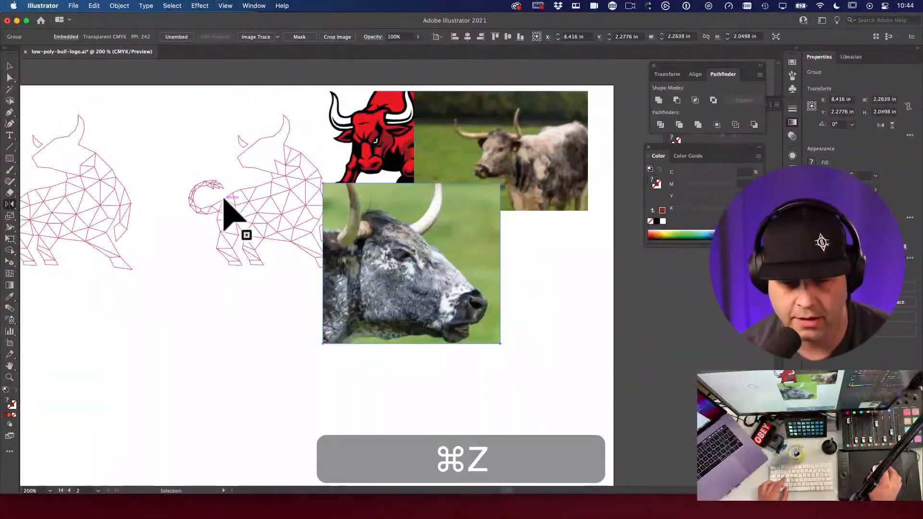
key("v")
left_click_drag(387, 214, 458, 239)
key("v")
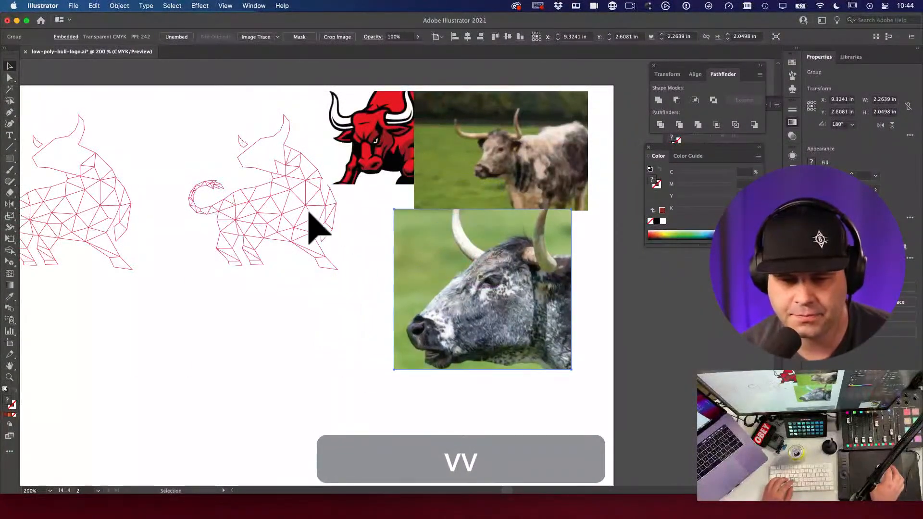
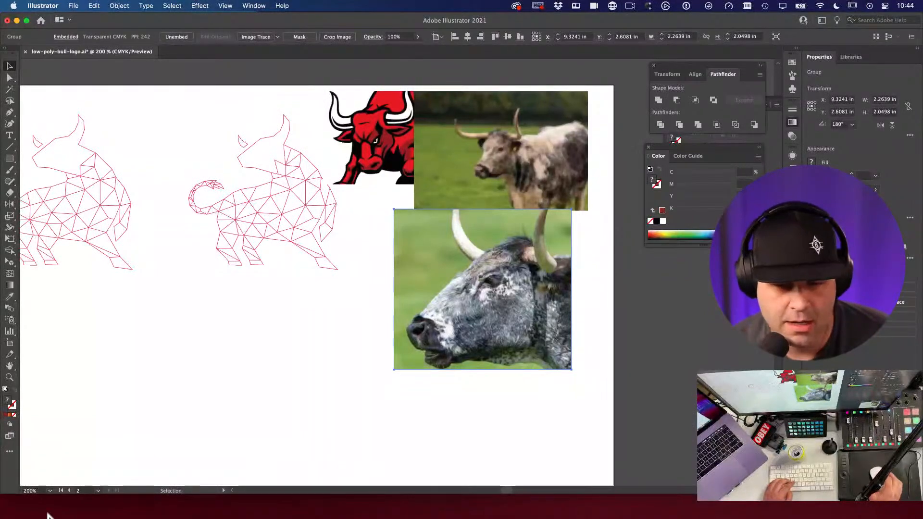
Step: Deselect, then move the close-up longhorn photo slightly down and to the right
left_click(320, 399)
left_click_drag(495, 319, 507, 339)
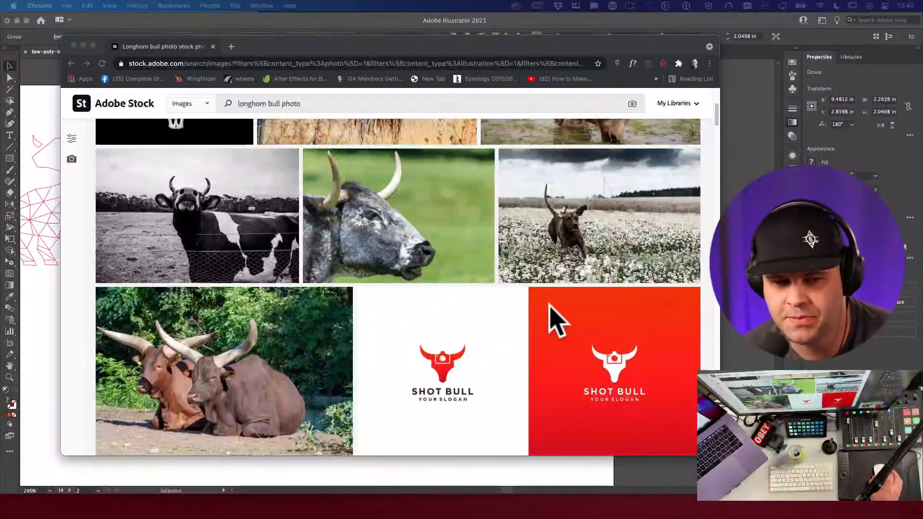
Step: Scroll far down the Adobe Stock 'longhorn bull photo' results, then close the tab
scroll(550, 310, "down", 3)
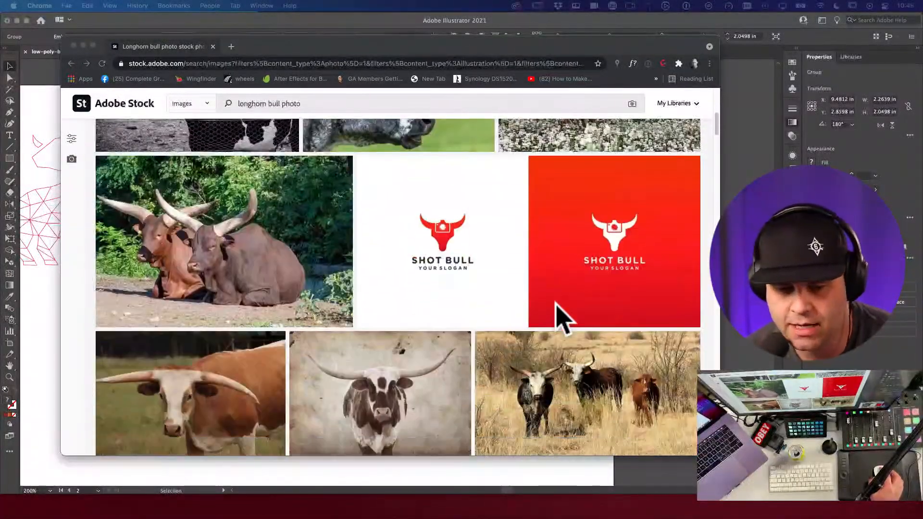
scroll(565, 315, "down", 1)
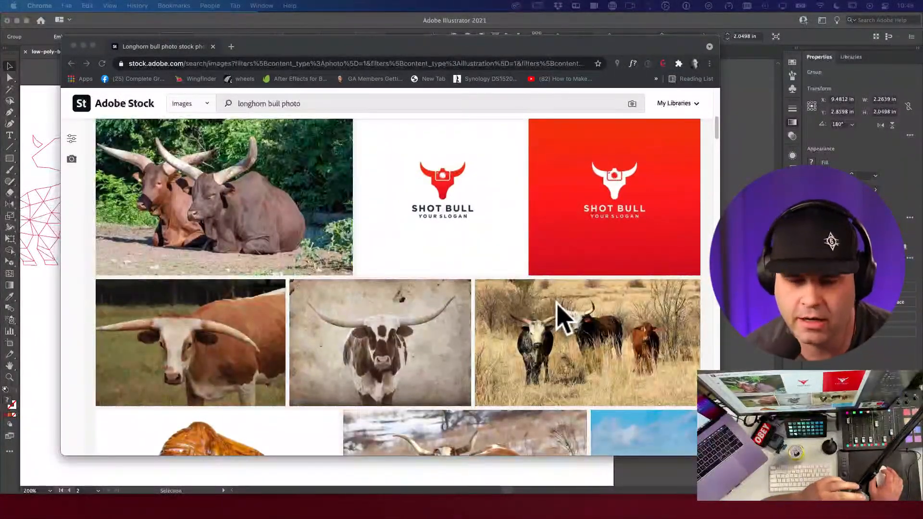
scroll(563, 315, "down", 3)
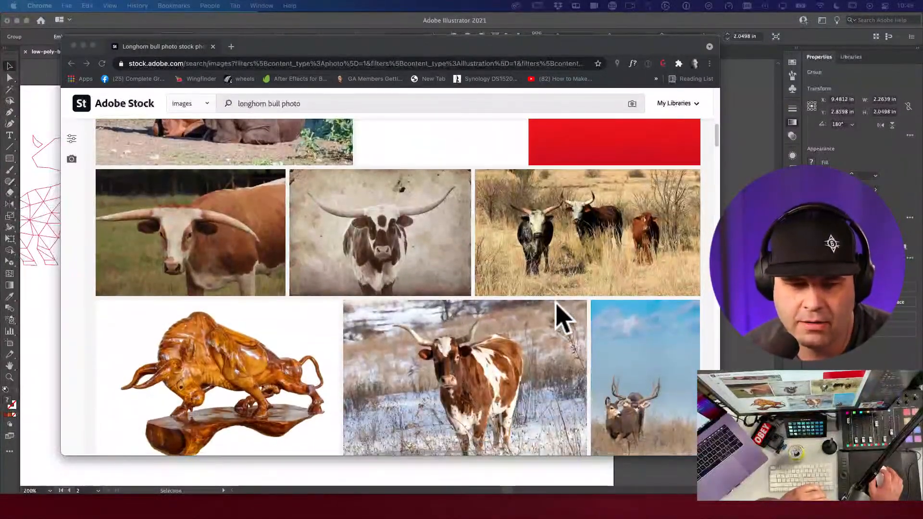
scroll(562, 317, "down", 1)
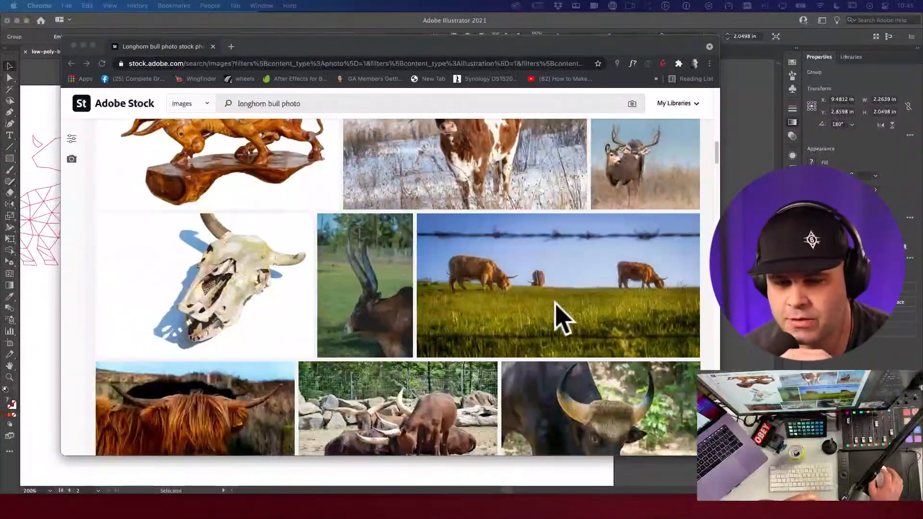
scroll(565, 317, "down", 1)
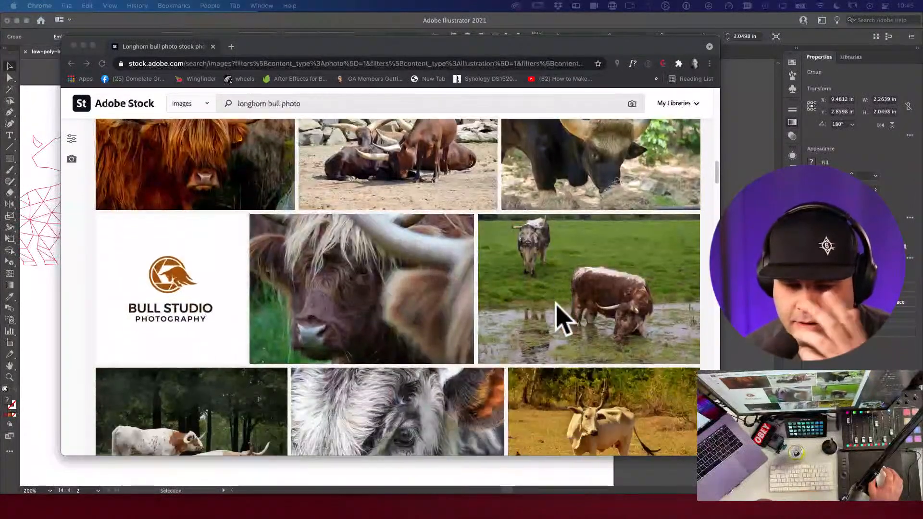
scroll(563, 317, "down", 1)
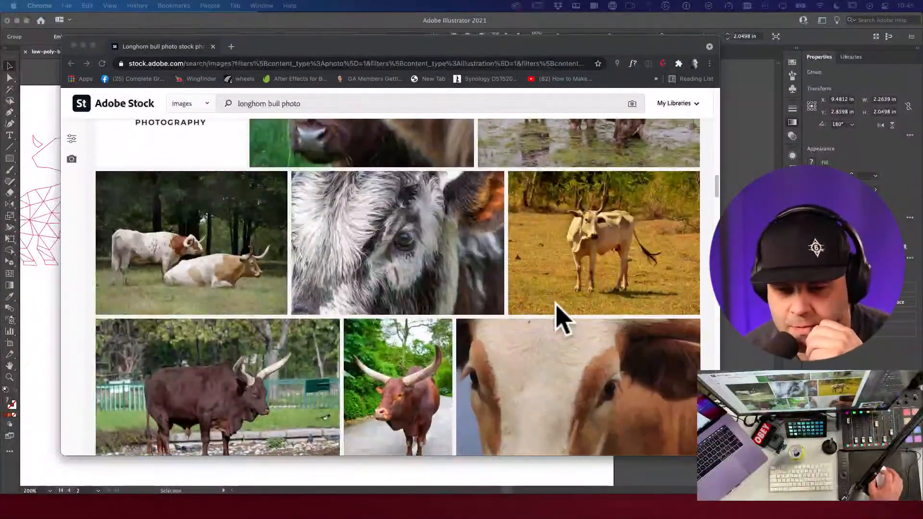
scroll(562, 317, "down", 3)
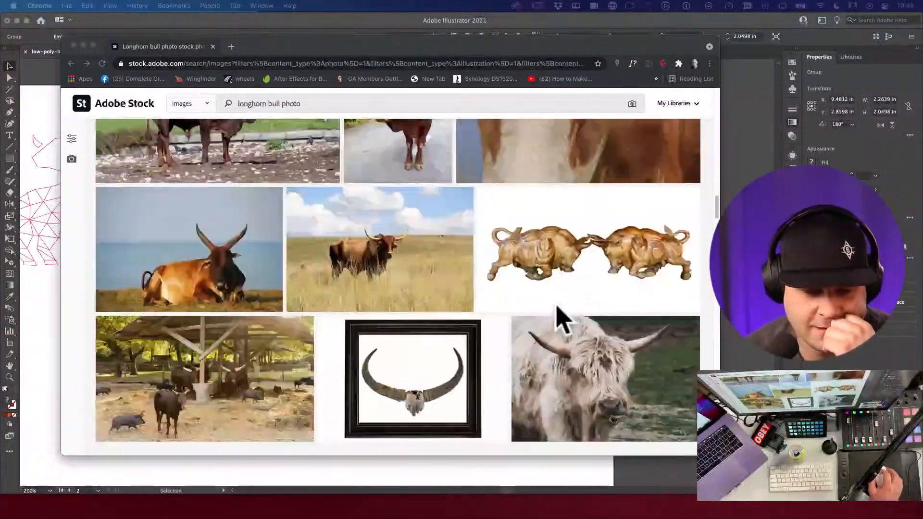
scroll(563, 319, "down", 1)
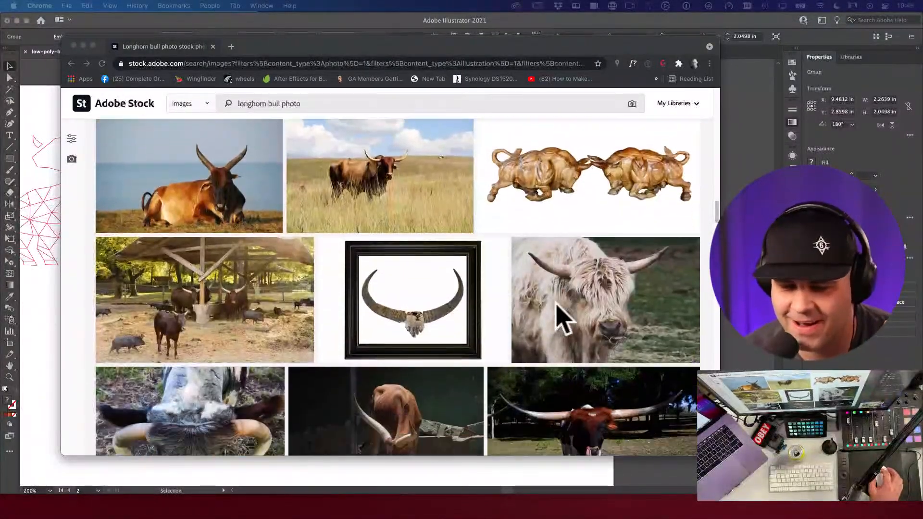
scroll(563, 318, "down", 1)
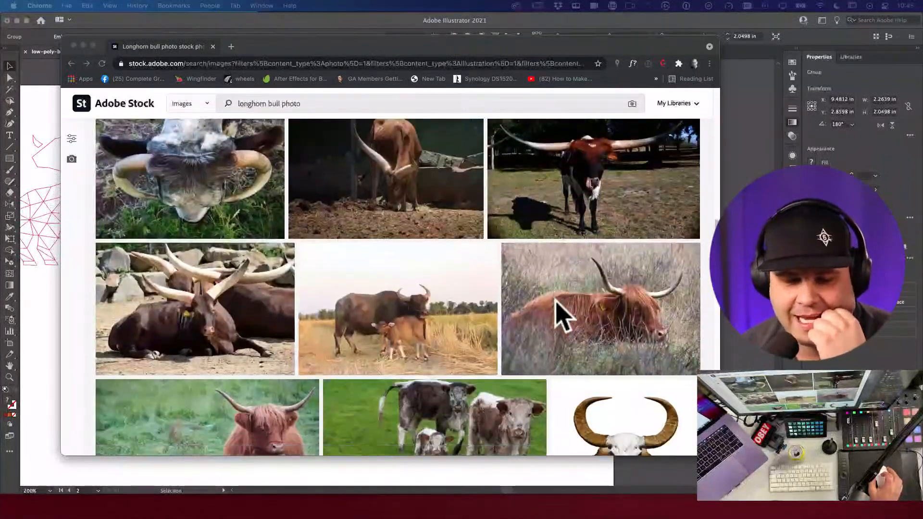
scroll(561, 317, "down", 5)
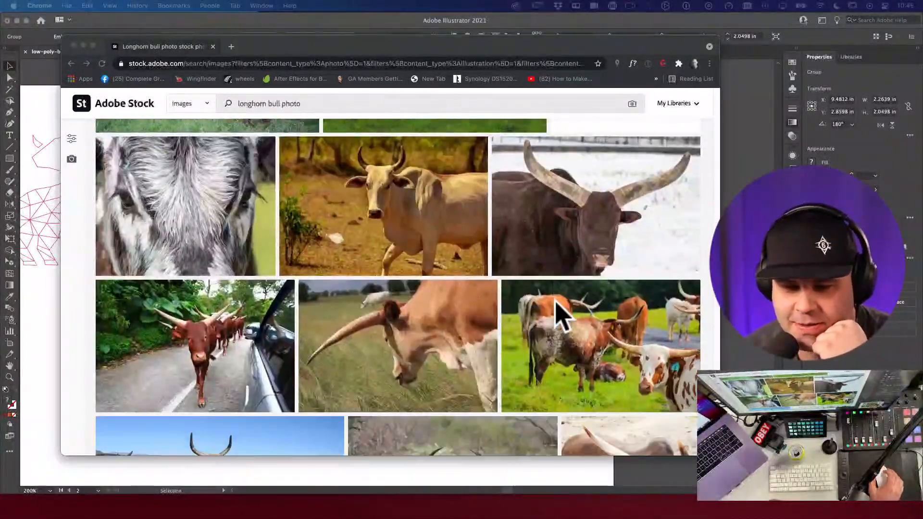
scroll(560, 317, "down", 1)
scroll(557, 314, "down", 3)
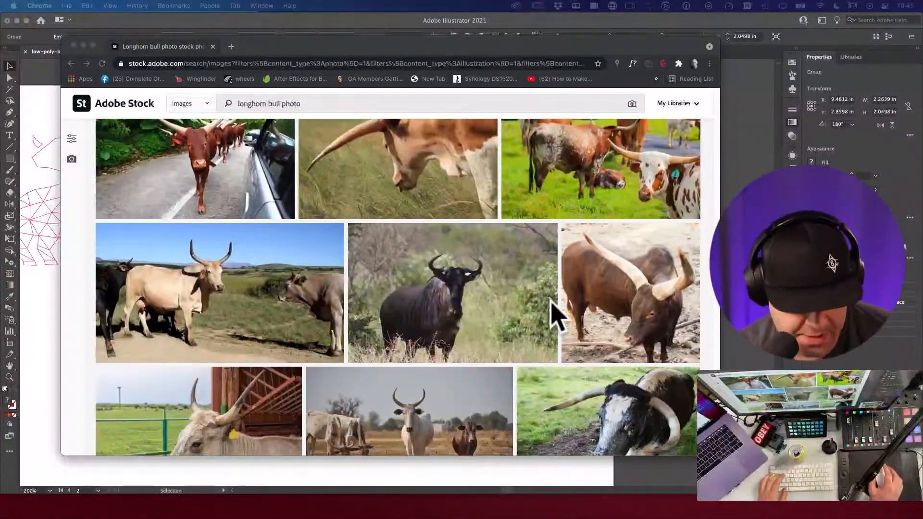
key("super+w")
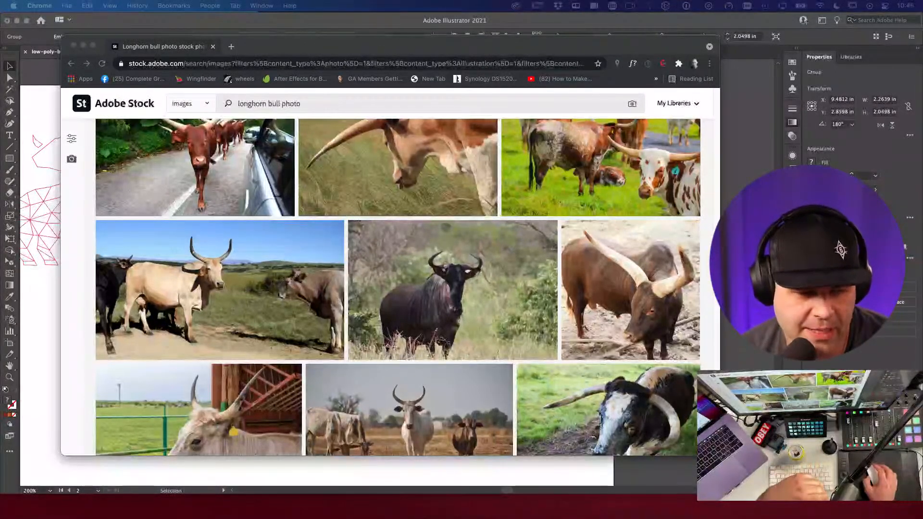
Step: Back in Illustrator, shift the close-up photo up and move the red bull logo up-left
left_click(428, 105)
key("super+tab")
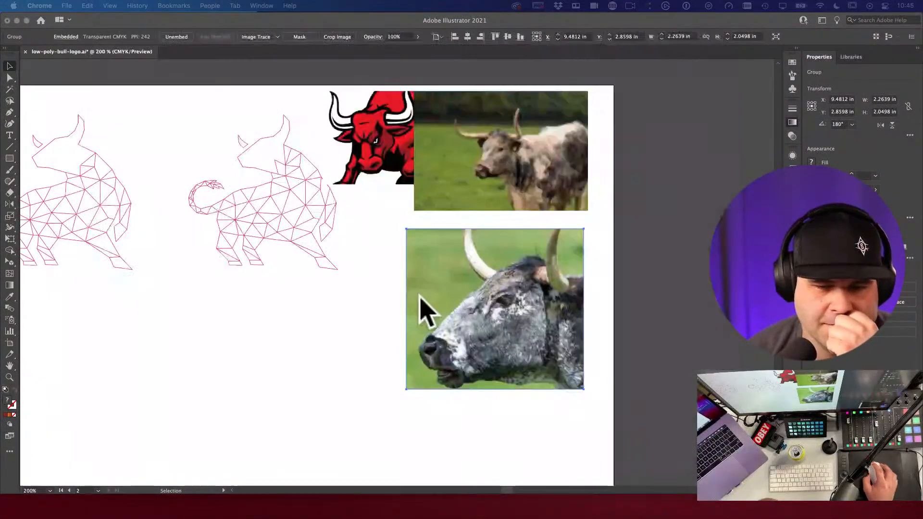
left_click_drag(437, 294, 437, 284)
left_click(330, 319)
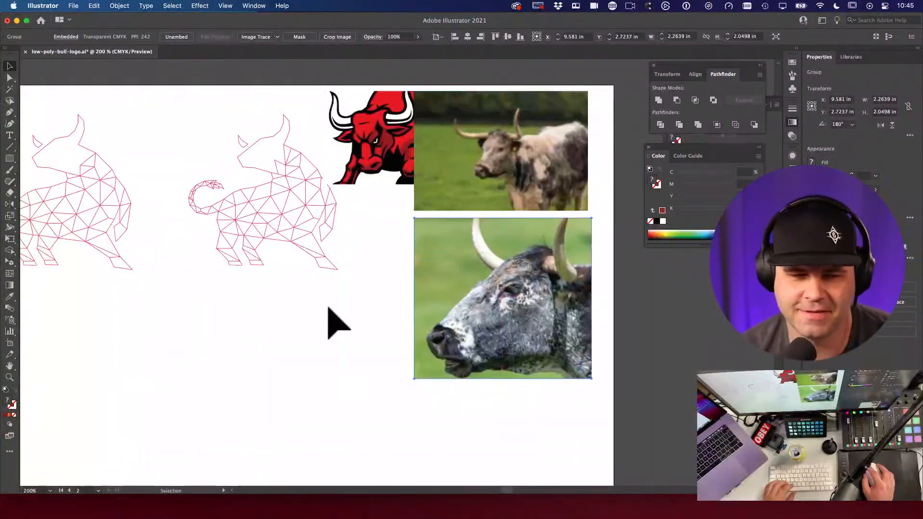
key("space")
left_click_drag(358, 330, 373, 376)
key("v")
left_click_drag(410, 189, 362, 151)
Step: Zoom in on the bull artwork and logo, trying a photo move that is undone
key("super+space")
left_click_drag(374, 226, 398, 253)
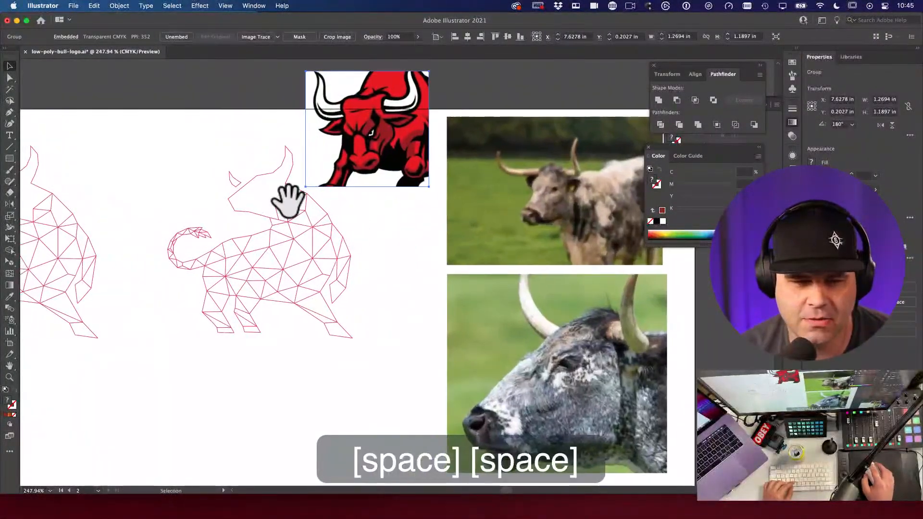
key("super+space")
left_click_drag(255, 191, 261, 191)
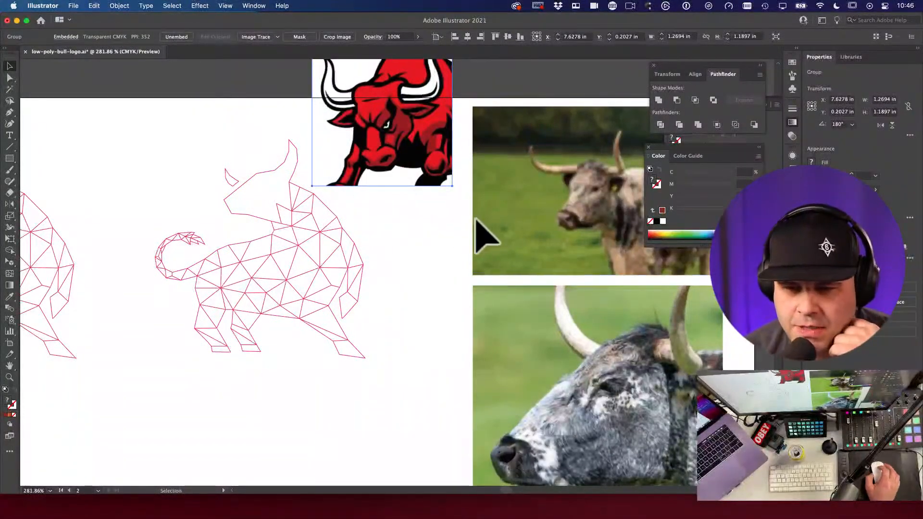
scroll(477, 232, "down", 3)
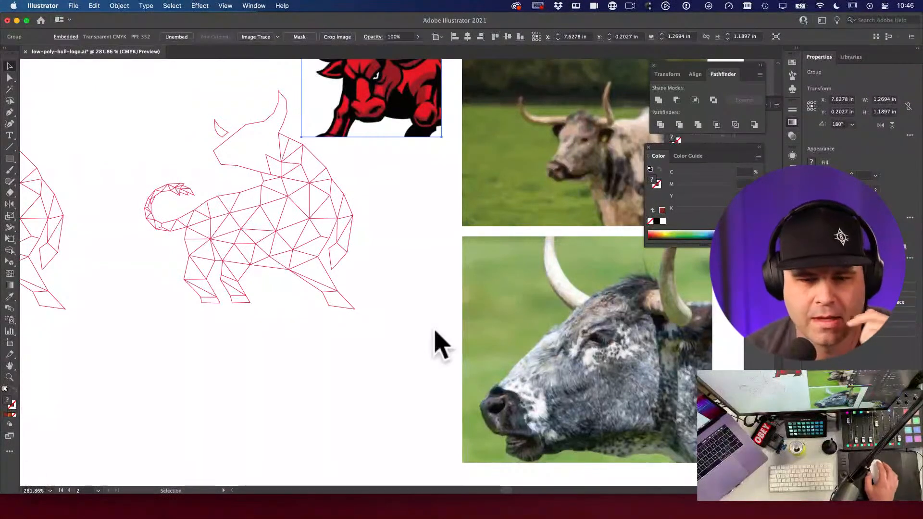
left_click(392, 247)
scroll(411, 251, "up", 3)
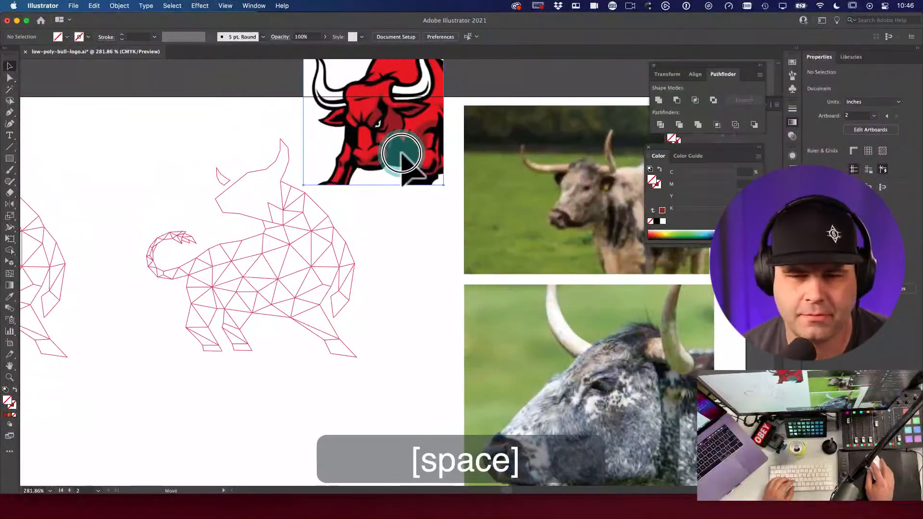
left_click(401, 154)
left_click_drag(469, 361, 317, 311)
key("super+z")
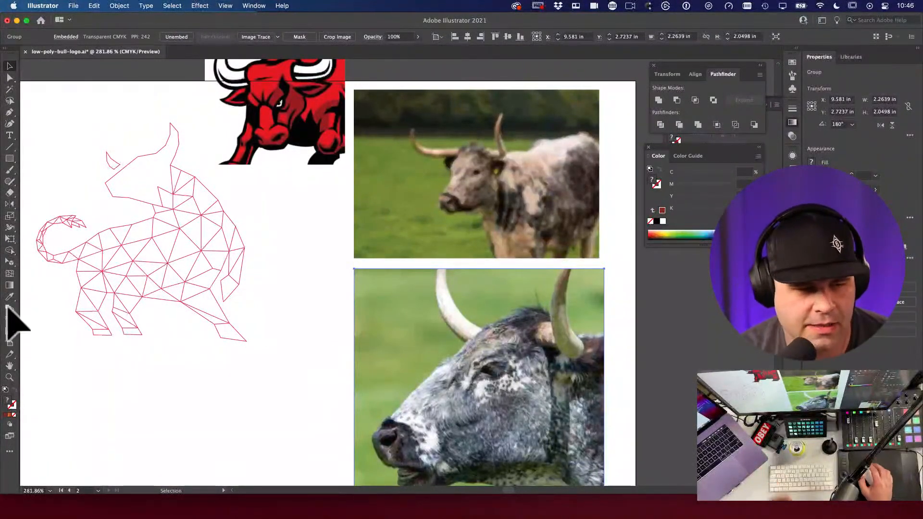
Step: Centre the line-art bull and reference photos, then zoom in on the bull's body
key("super+Tab")
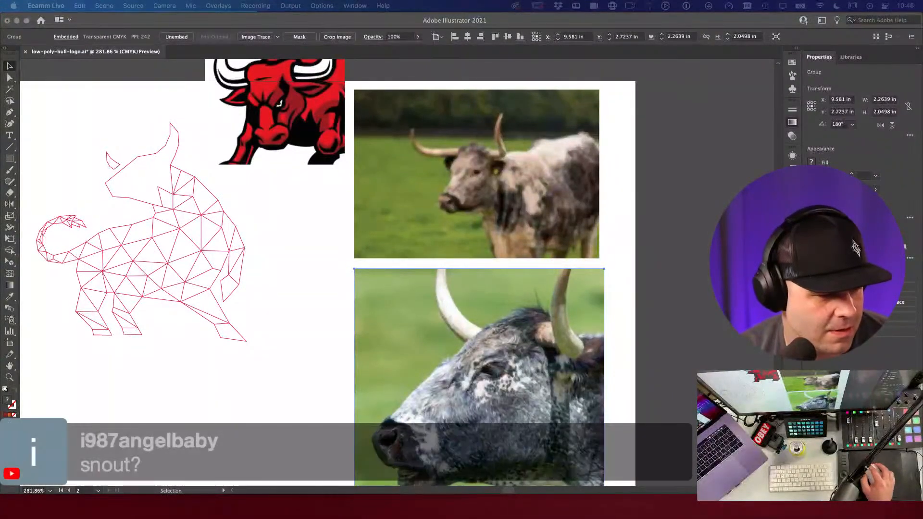
key("super+Tab")
left_click_drag(259, 294, 344, 326)
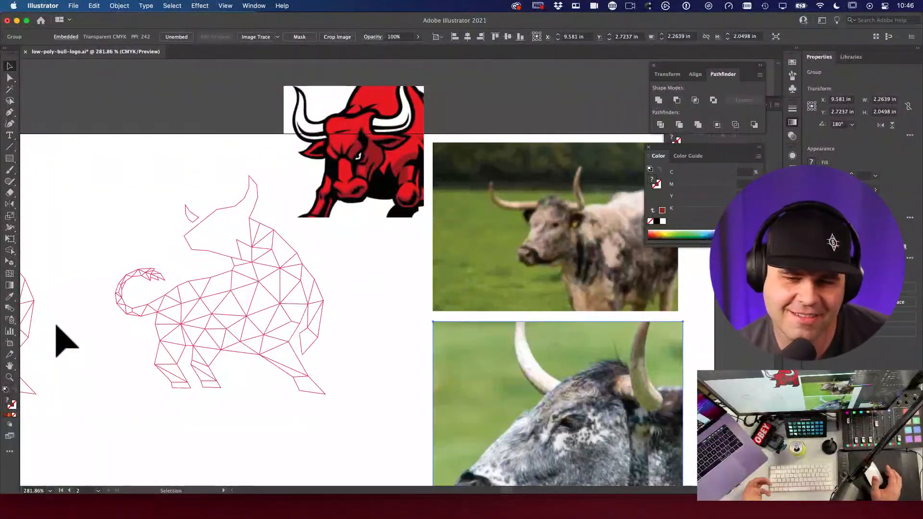
left_click(325, 294)
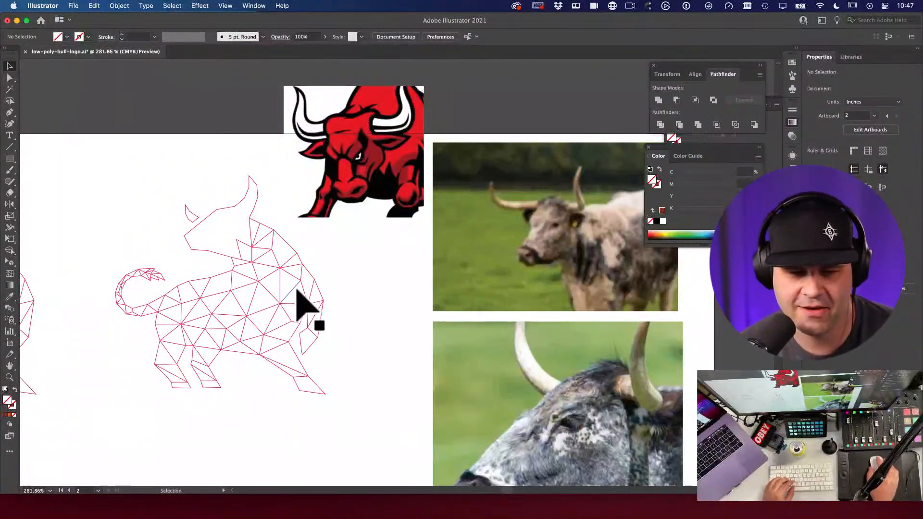
left_click_drag(331, 294, 306, 279)
Step: Trace a small eye-shaped path with the Pen over the photo bull's eye
left_click(305, 285, "super")
key("p")
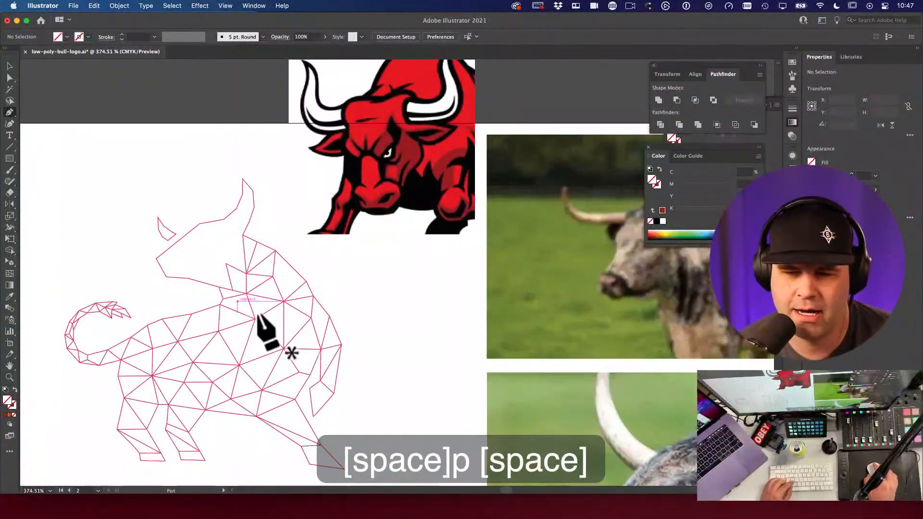
scroll(398, 309, "right", 5)
scroll(398, 309, "down", 2)
left_click_drag(495, 365, 439, 260)
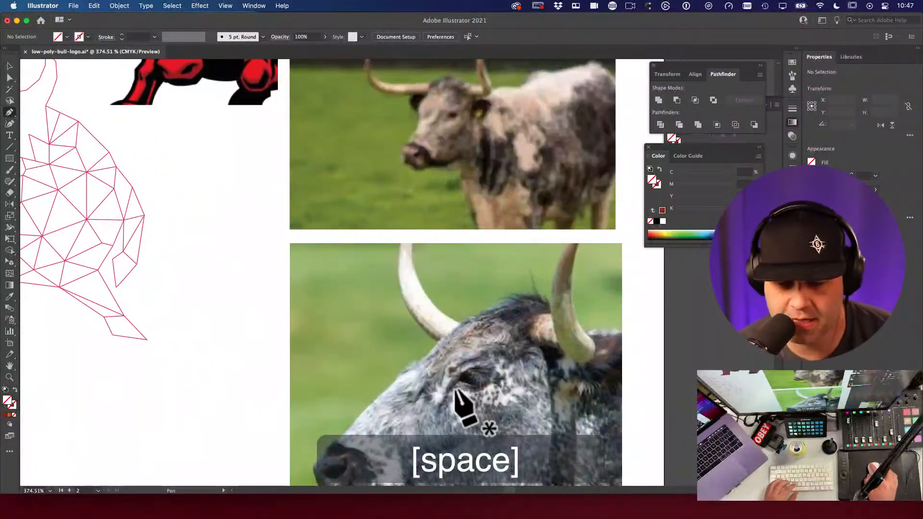
mouse_move(465, 387)
left_mouse_down()
mouse_move(495, 372)
mouse_move(481, 369)
mouse_move(451, 384)
left_mouse_up()
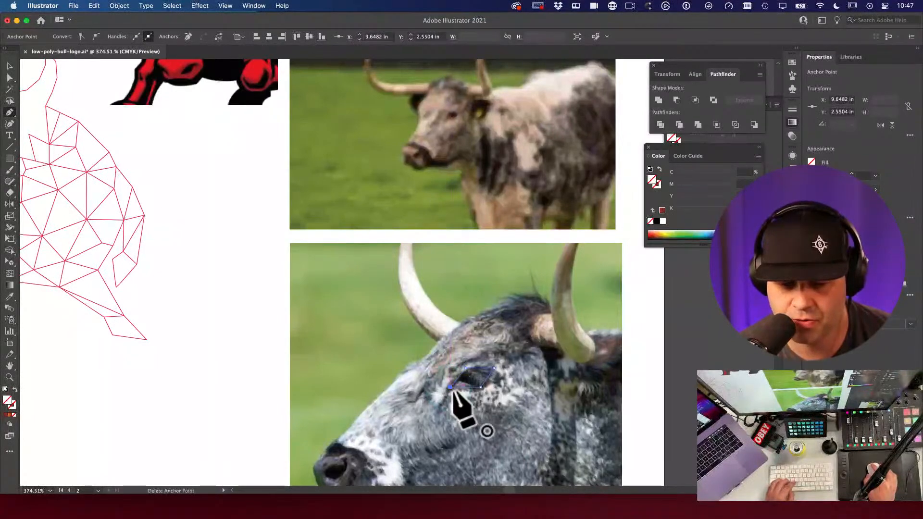
key("a")
left_click(232, 343)
Step: Move the eye shape onto empty canvas and fill it with grass green using the Eyedropper
key("v")
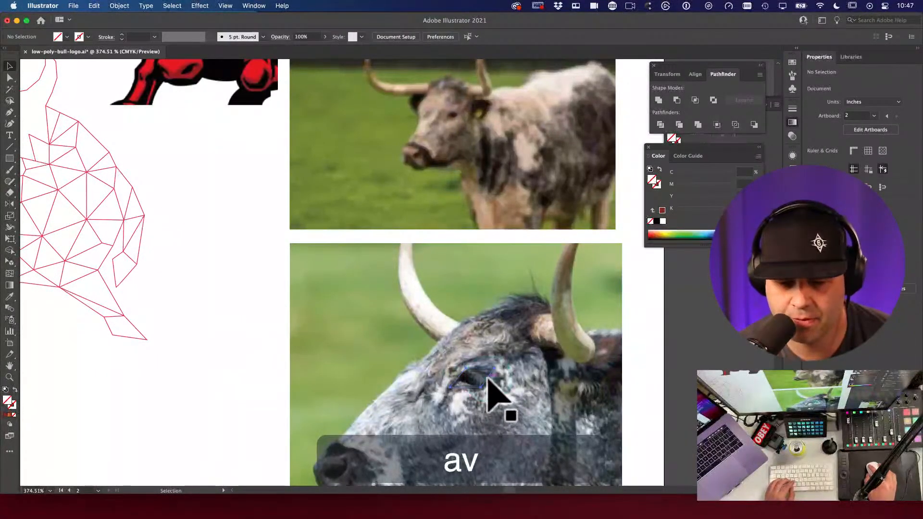
double_click(305, 349)
key("Escape")
left_click_drag(495, 390, 242, 318)
key("i")
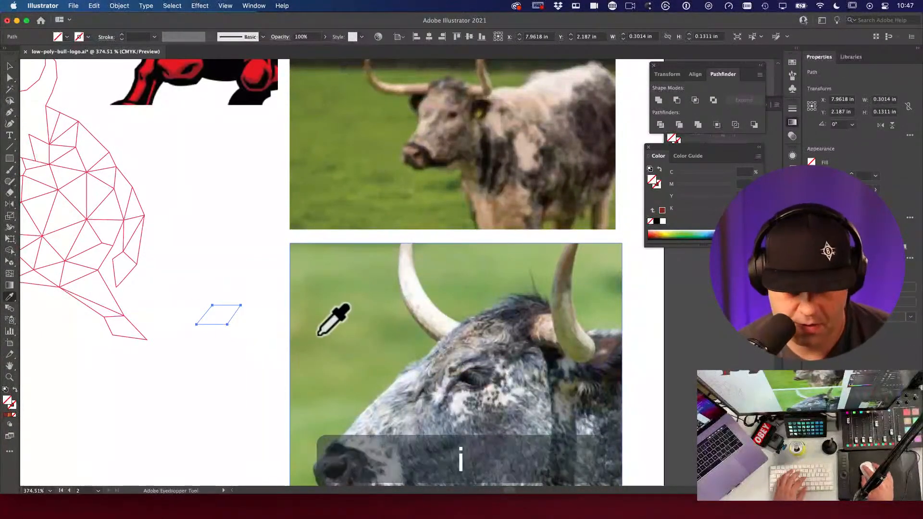
left_click(316, 336)
key("v")
Step: Reposition the green shape, then undo the last move and the green fill
left_click_drag(261, 356, 344, 383)
left_click(339, 291)
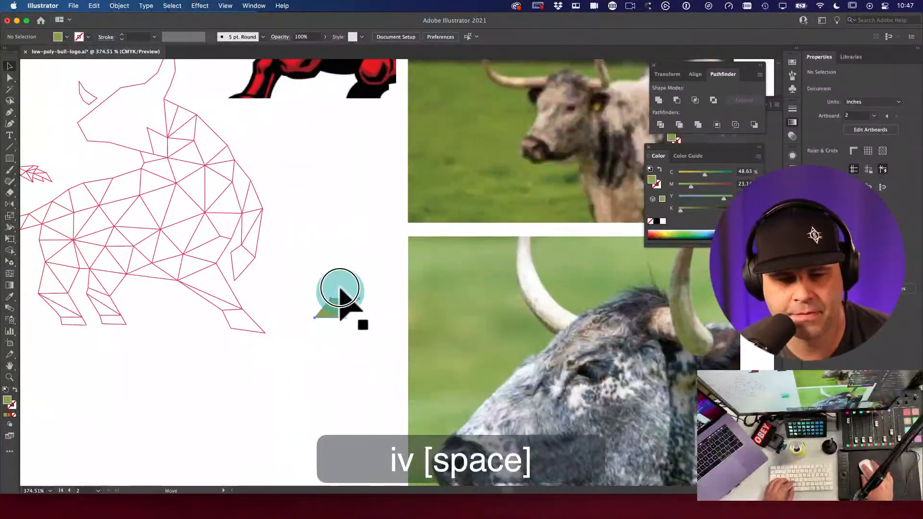
left_click_drag(340, 291, 326, 252)
left_click_drag(330, 288, 330, 303)
key("super+z")
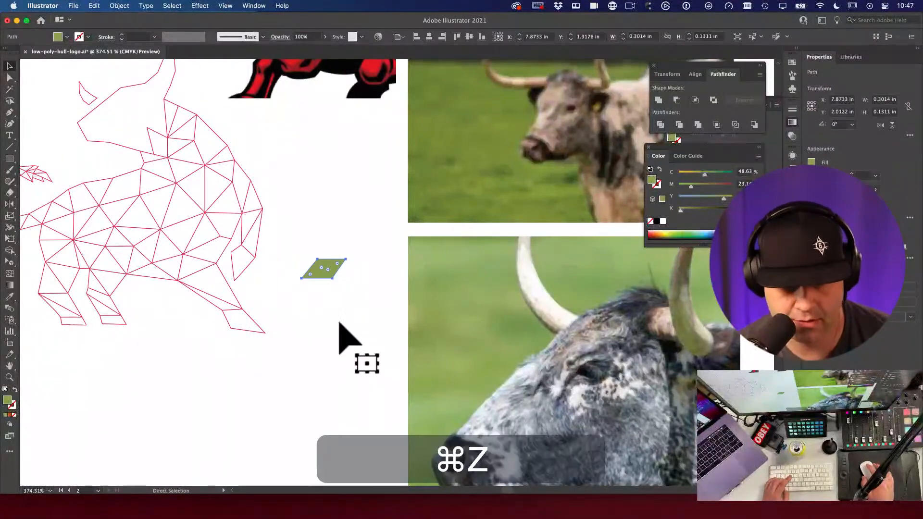
key("super+z")
left_click(354, 336)
Step: Refill the parallelogram with grass green and move it up beside the bull
left_click(353, 314)
key("i")
left_click(439, 285)
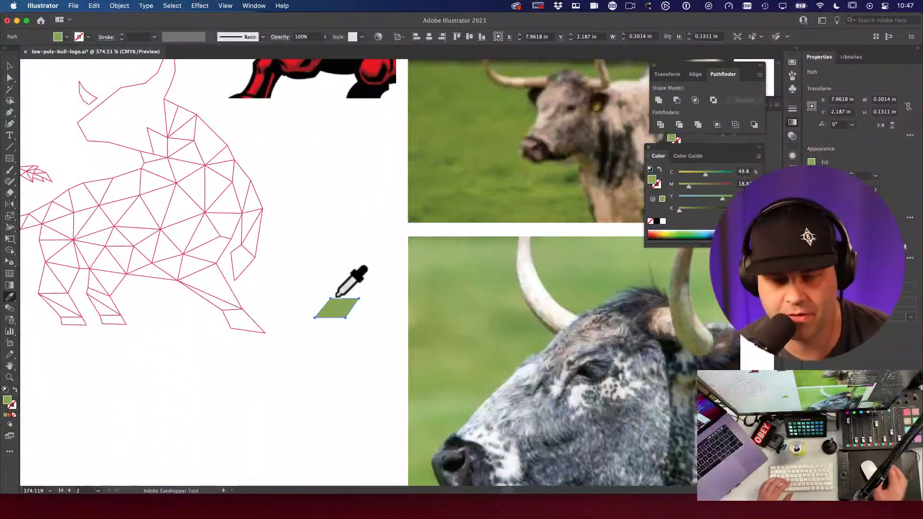
key("v")
left_click_drag(355, 313, 319, 275)
left_click(326, 341)
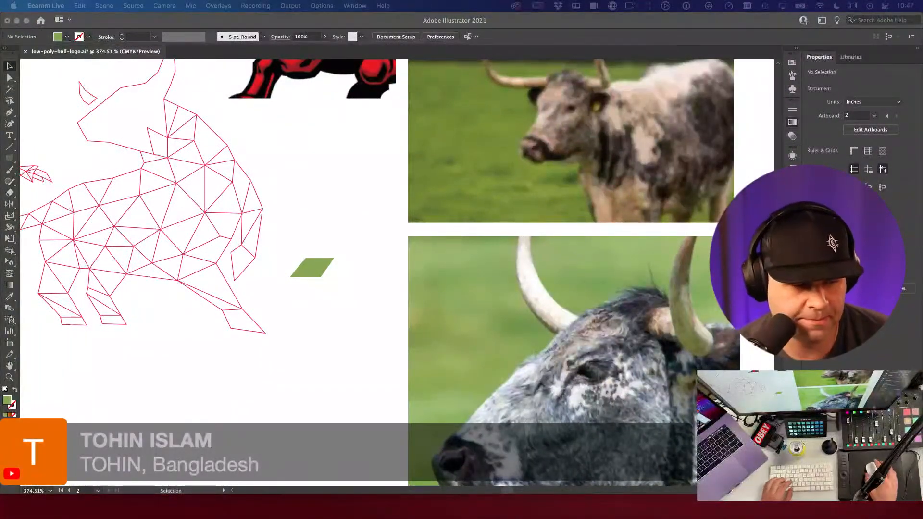
Step: Drag a duplicate of the green parallelogram toward the bull's head
left_click(360, 374)
key("space")
key("v")
left_click_drag(329, 262, 226, 145)
key("space")
Step: Shrink the green copy to about 0.19 in wide and tilt it
key("e")
left_click(237, 140)
key("super+space")
left_click_drag(212, 134, 406, 241)
key("e")
left_click_drag(459, 190, 437, 189)
key("r")
key("v")
key("e")
left_click_drag(327, 263, 431, 205)
key("v")
Step: Adjust the green eye's tilt to about 17.9° on the bull's head
left_click(437, 264, "alt+super")
left_click(447, 247, "alt+super")
left_click(471, 243, "alt+super")
left_click(432, 228, "alt+super")
left_click_drag(264, 182, 266, 220)
key("e")
left_click(265, 222, "alt+super")
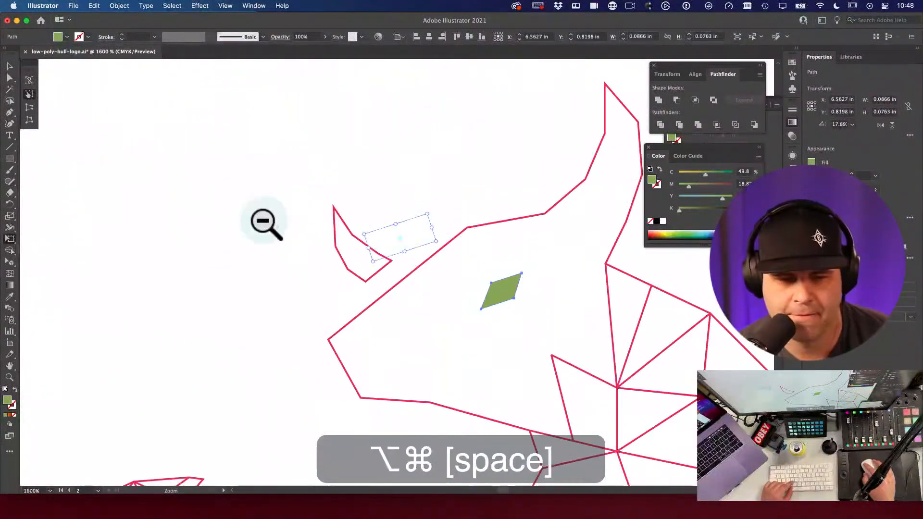
left_click(264, 223, "alt+super")
key("v")
left_click_drag(535, 252, 316, 190)
left_click(422, 185)
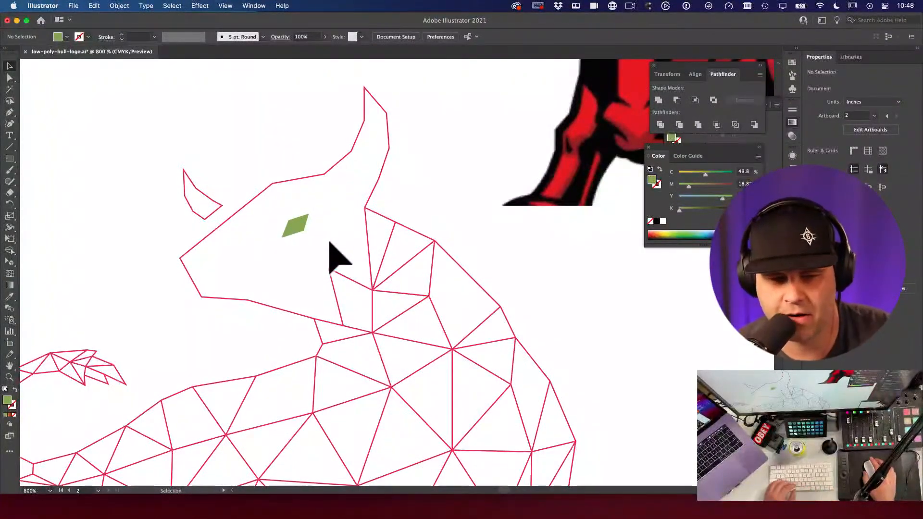
Step: Nudge the green eye slightly into place on the head
left_click(292, 230)
key("r")
left_click(433, 243)
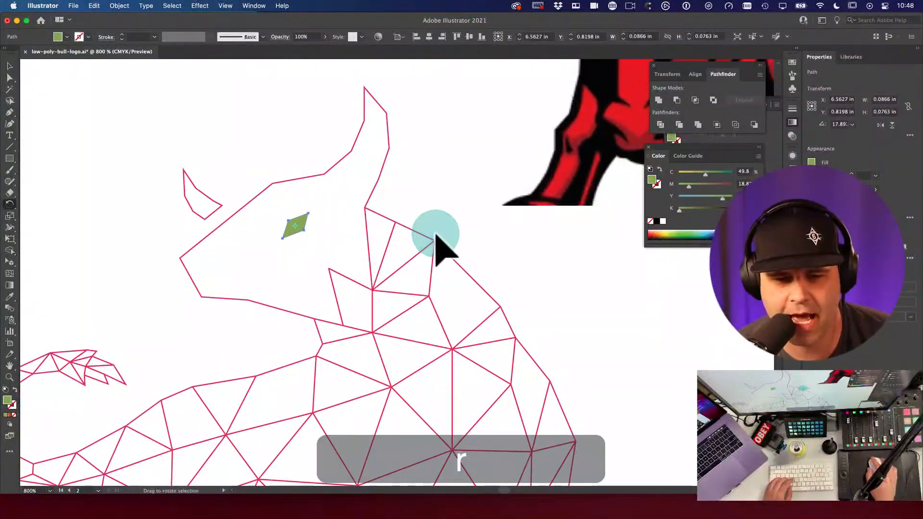
key("v")
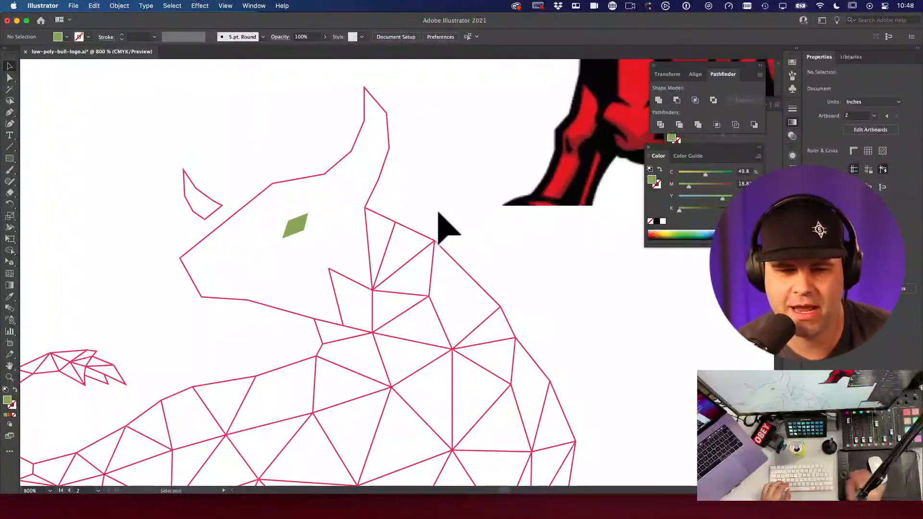
mouse_move(311, 232)
left_mouse_down()
mouse_move(299, 229)
mouse_move(308, 235)
left_mouse_up()
left_click(475, 238, "alt+super")
left_click_drag(475, 238, 418, 292)
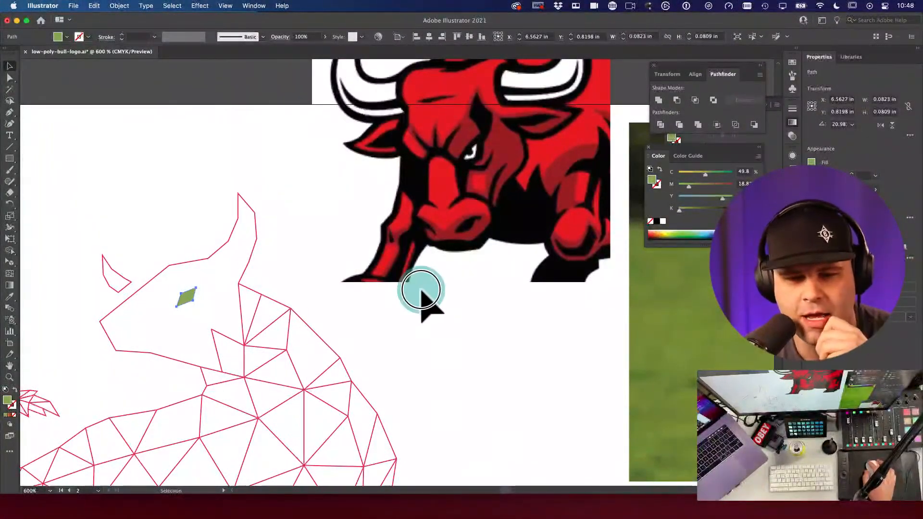
Step: Draw two temporary green squares above the bull's head, then delete them
left_click(398, 269)
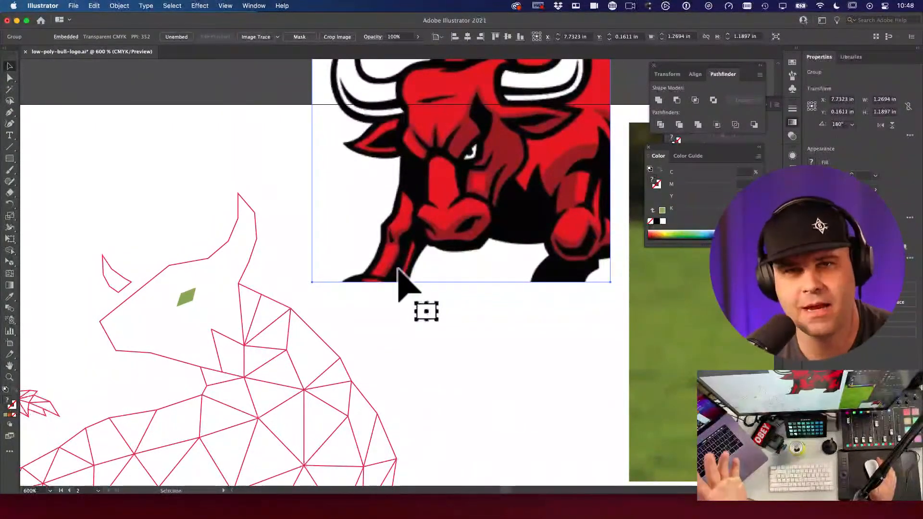
left_click(414, 361)
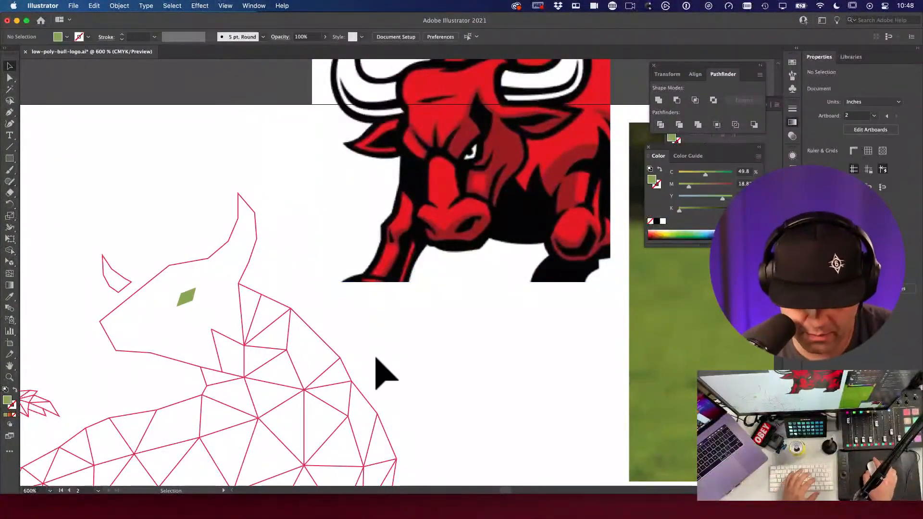
key("m")
left_click_drag(123, 150, 153, 181)
key("p")
left_click(177, 151)
left_click(208, 151)
left_click(208, 182)
left_click(176, 181)
key("v")
left_click(198, 134)
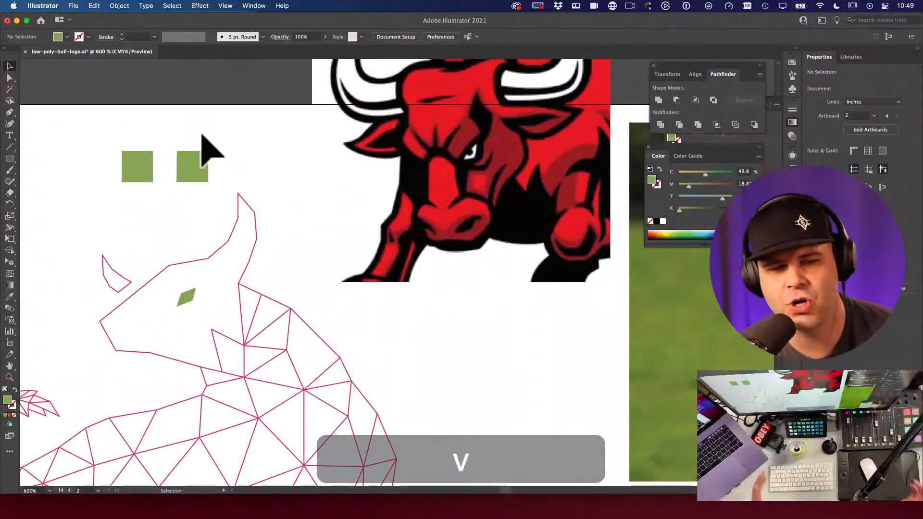
left_click_drag(130, 148, 188, 191)
key("BackSpace")
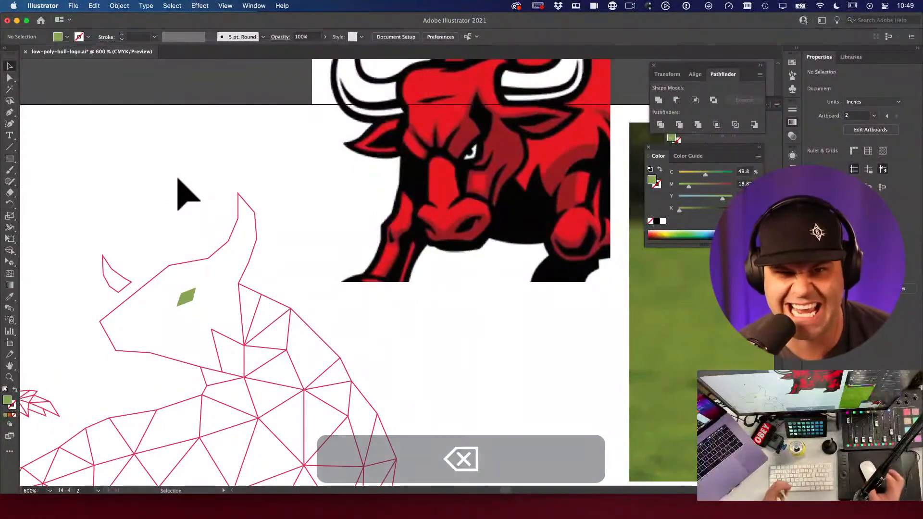
Step: Try moving the bull's nose anchor point to the right, then undo it
left_click_drag(150, 305, 294, 313)
left_click_drag(394, 315, 305, 299)
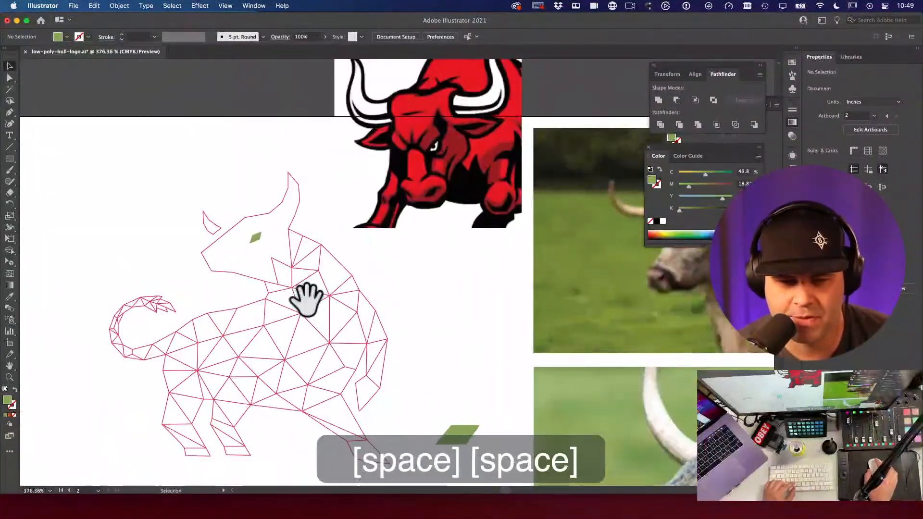
left_click(255, 243)
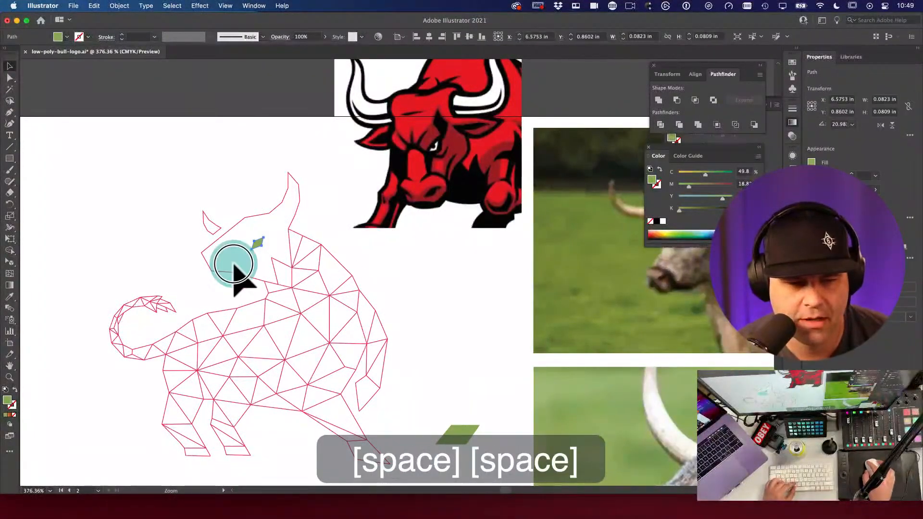
left_click_drag(241, 267, 252, 267)
key("a")
left_click_drag(160, 231, 185, 237)
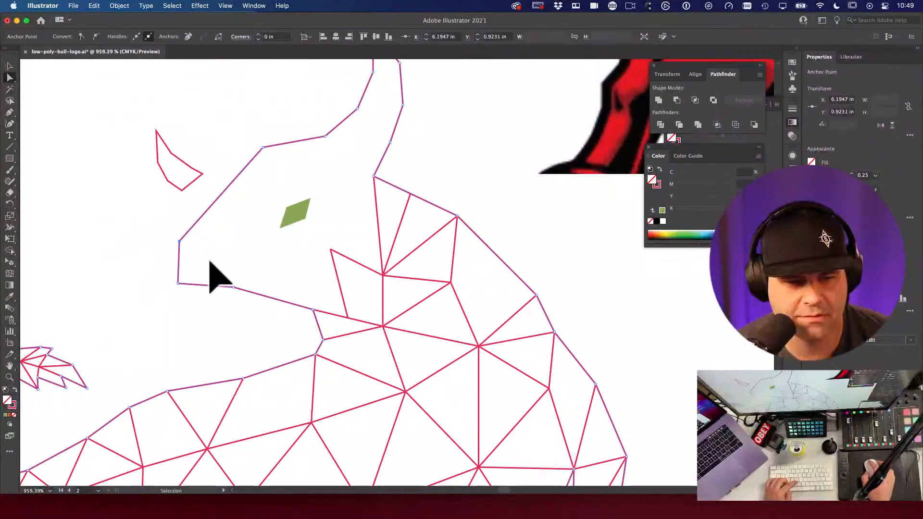
key("super+z")
Step: Remove a stray Pen path accidentally drawn on the cow photo's face
left_click(466, 288, "alt+super")
left_click_drag(257, 268, 100, 238)
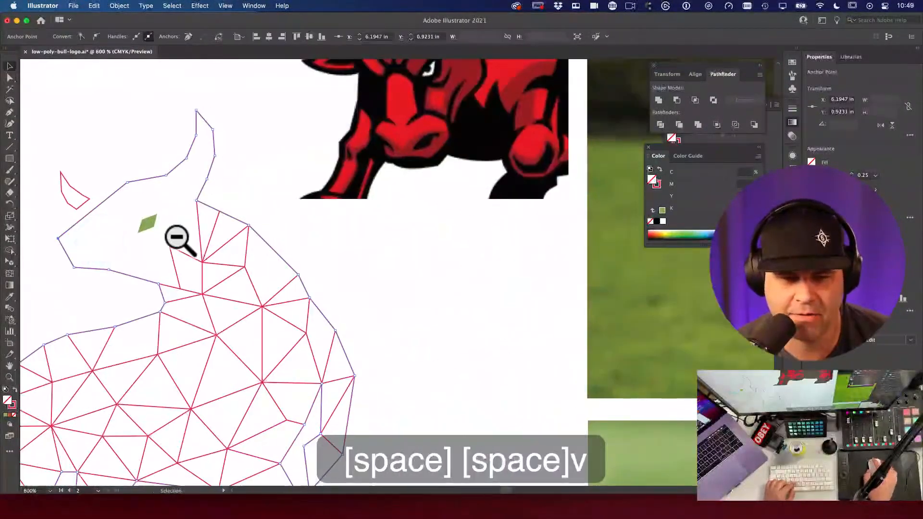
left_click(101, 238, "alt+super")
left_click_drag(366, 202, 303, 230)
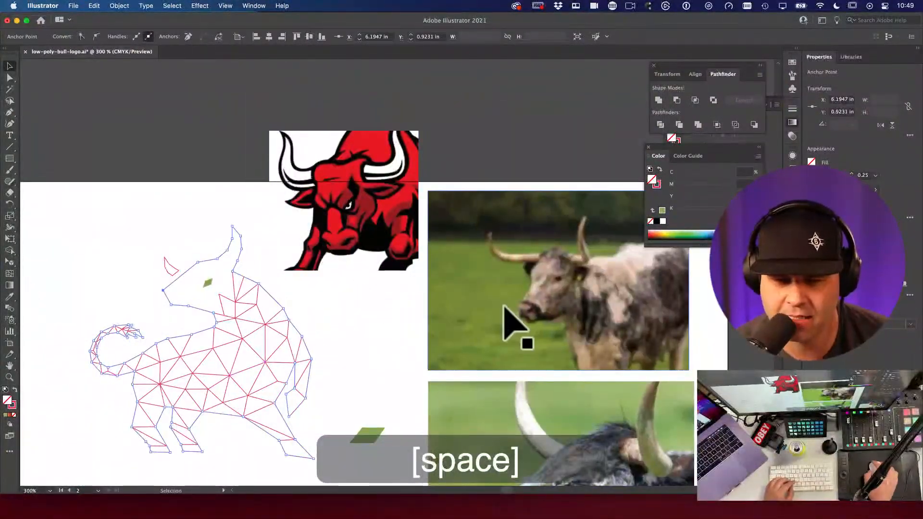
key("p")
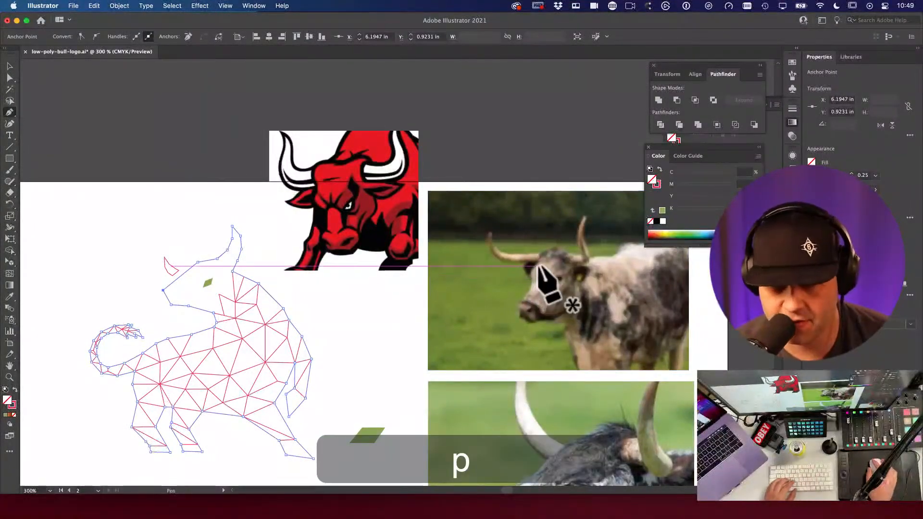
left_click(530, 278)
left_click(518, 304)
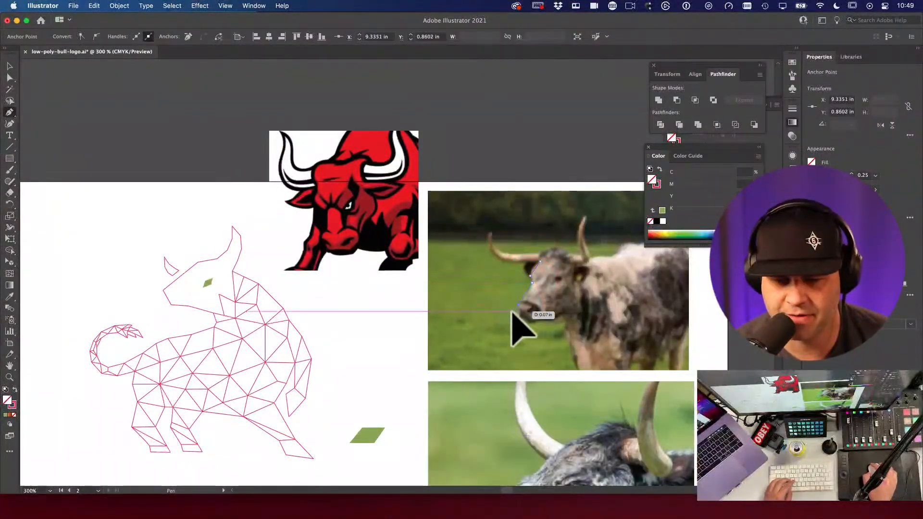
key("v")
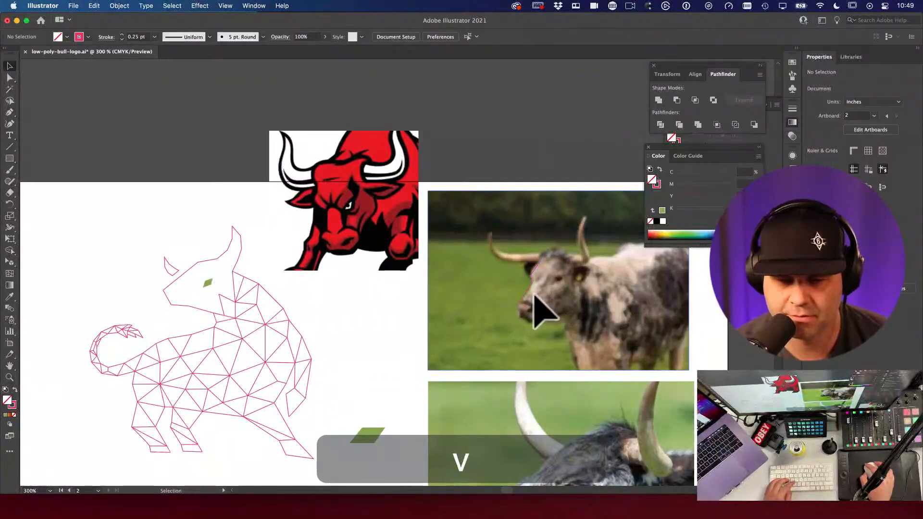
left_click(526, 293)
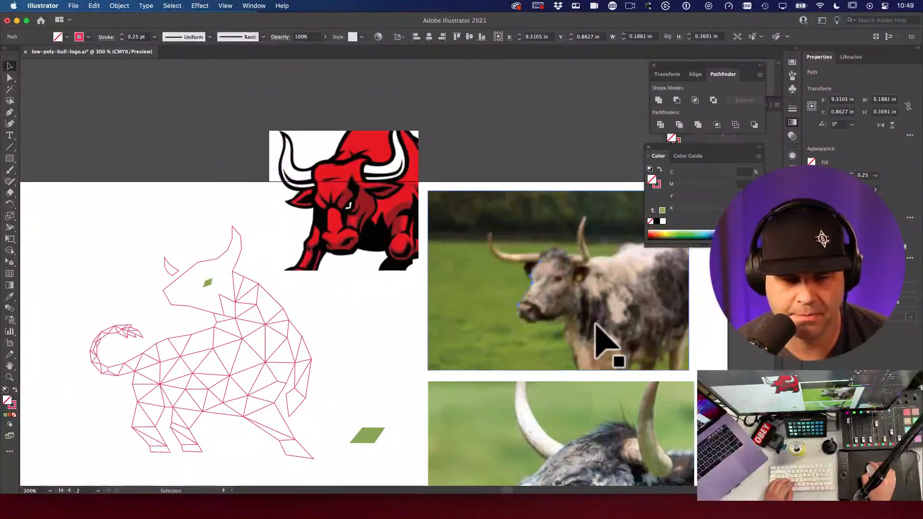
key("BackSpace")
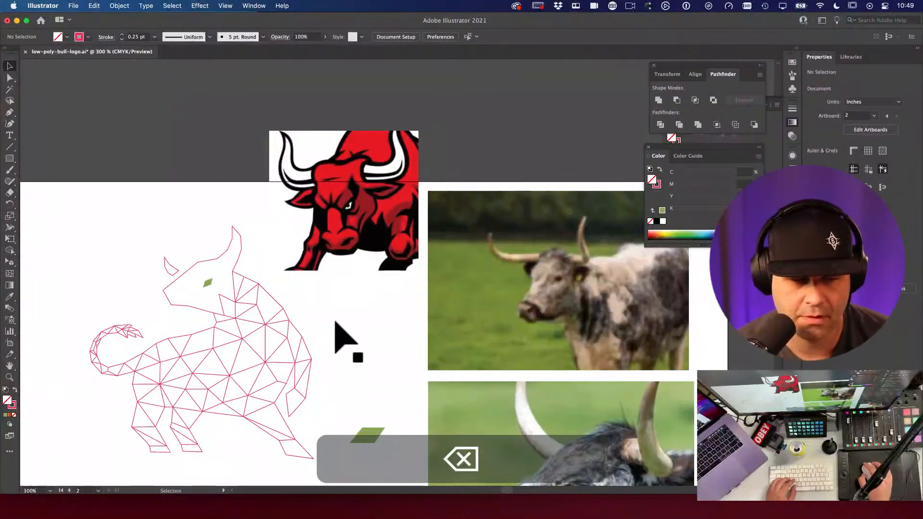
Step: Select the bull's ear outline and zoom out to the whole artboard
scroll(206, 284, "up", 5)
key("a")
key("v")
left_click(134, 247)
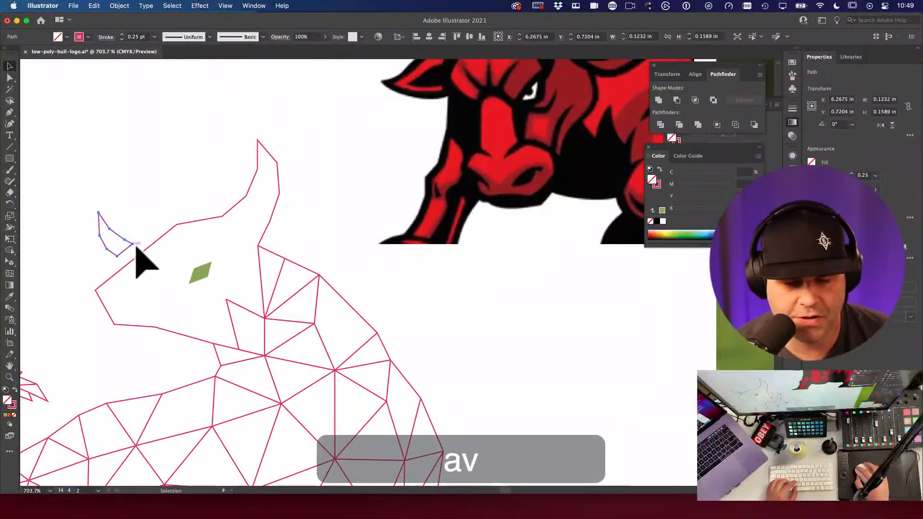
left_click(149, 241, "alt+super")
left_click(148, 241, "alt+super")
left_click(421, 321, "alt+super")
left_click(422, 323, "alt+super")
left_click(422, 323, "alt+super")
left_click(423, 323, "alt+super")
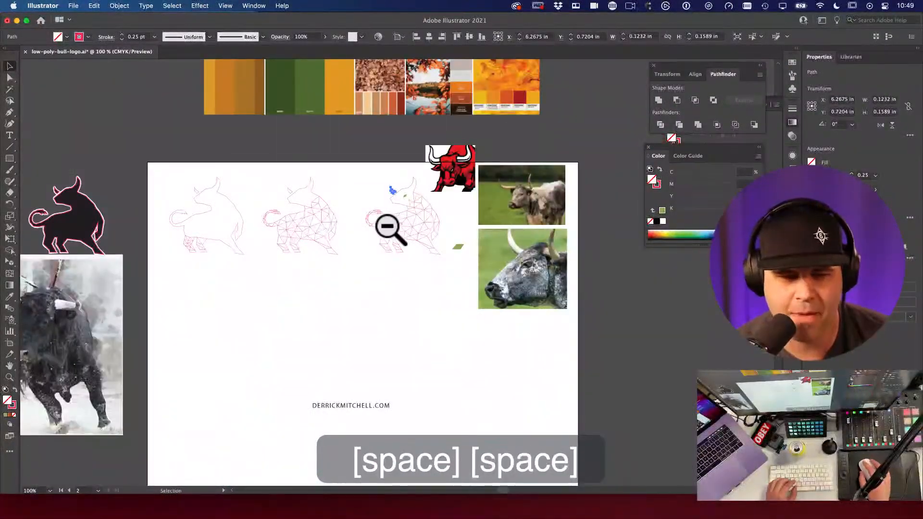
scroll(298, 245, "left", 5)
Step: Copy the black silhouette bull onto the artboard and compare it with the outline bulls above
left_click(192, 231)
left_click_drag(192, 231, 603, 377)
left_click_drag(581, 302, 494, 276)
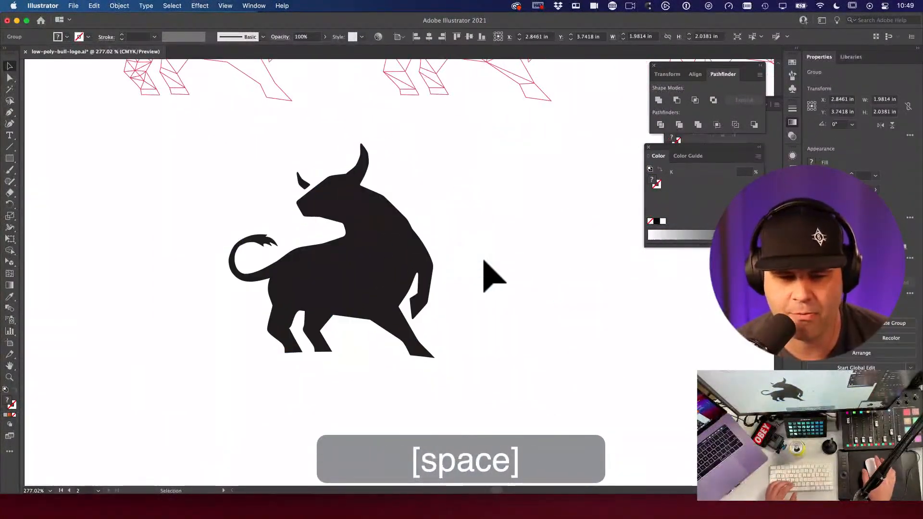
left_click(485, 262)
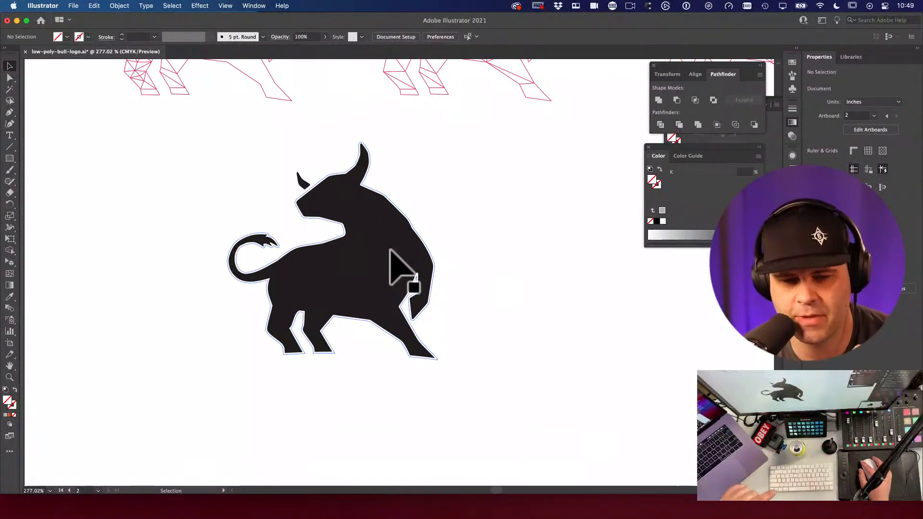
left_click(391, 251)
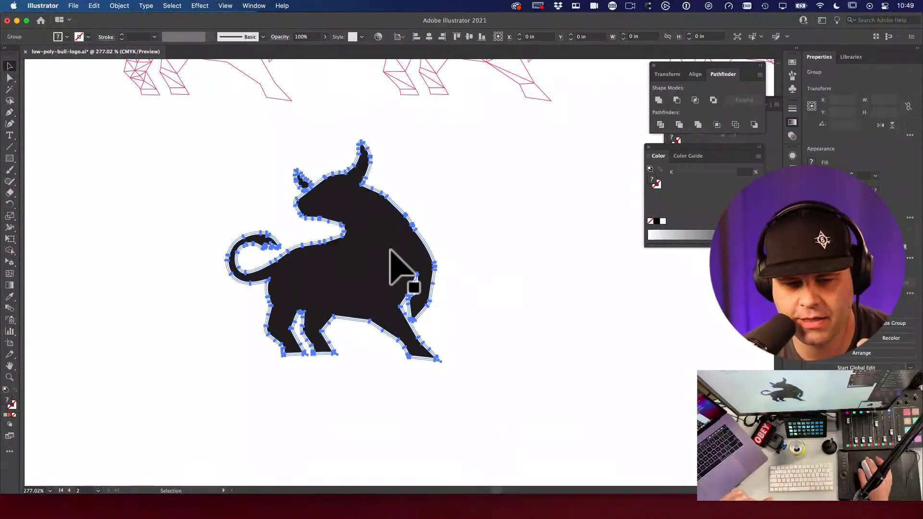
left_click(464, 236)
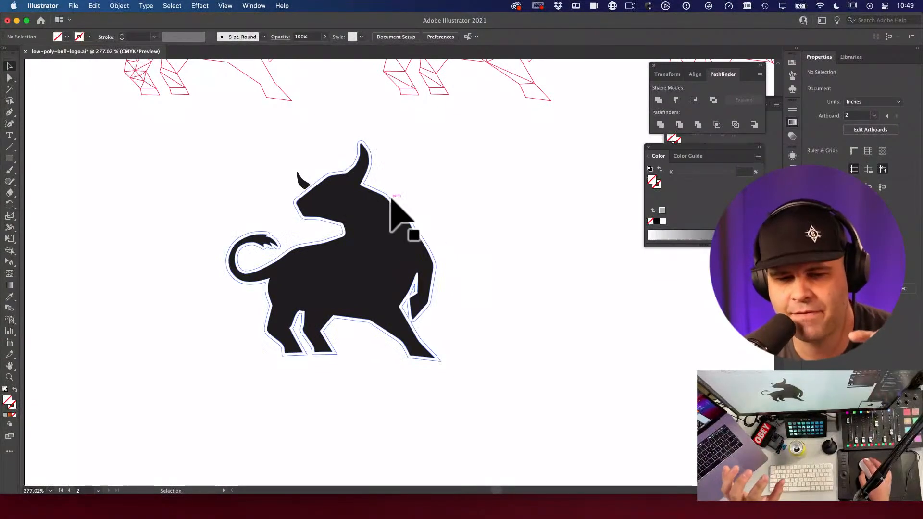
key("space")
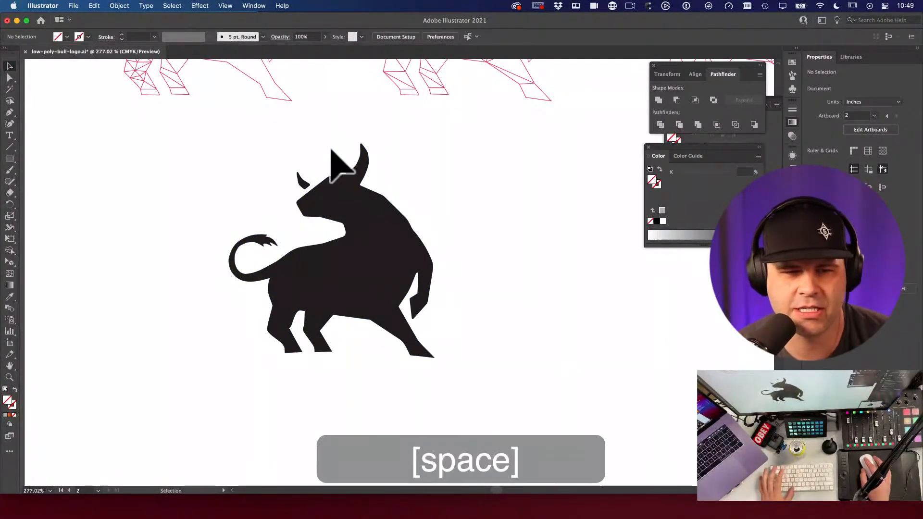
left_click_drag(294, 61, 319, 212)
key("space")
left_click_drag(367, 230, 281, 197)
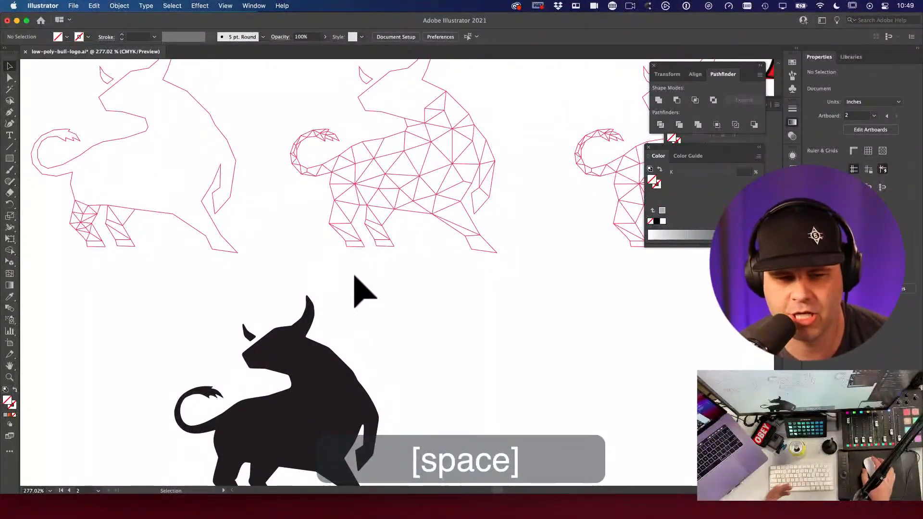
key("space")
left_click_drag(388, 309, 389, 233)
Step: Ungroup the black bull and nudge its small left horn slightly up and right
left_click(331, 326)
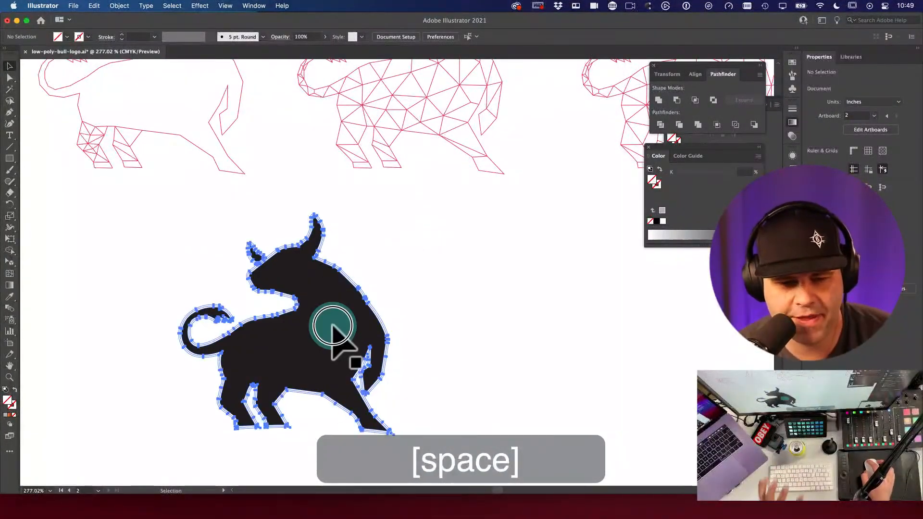
left_click(412, 288)
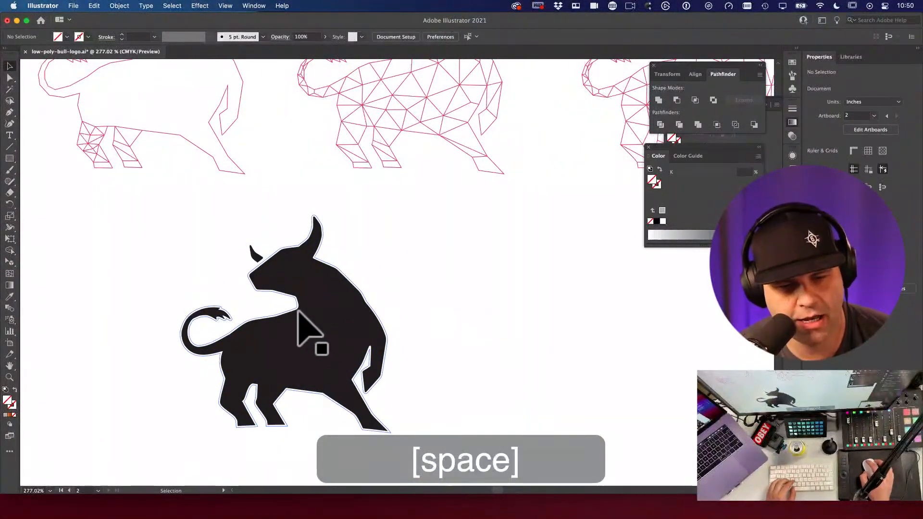
key("super+space")
left_click_drag(272, 268, 288, 282)
key("super+space")
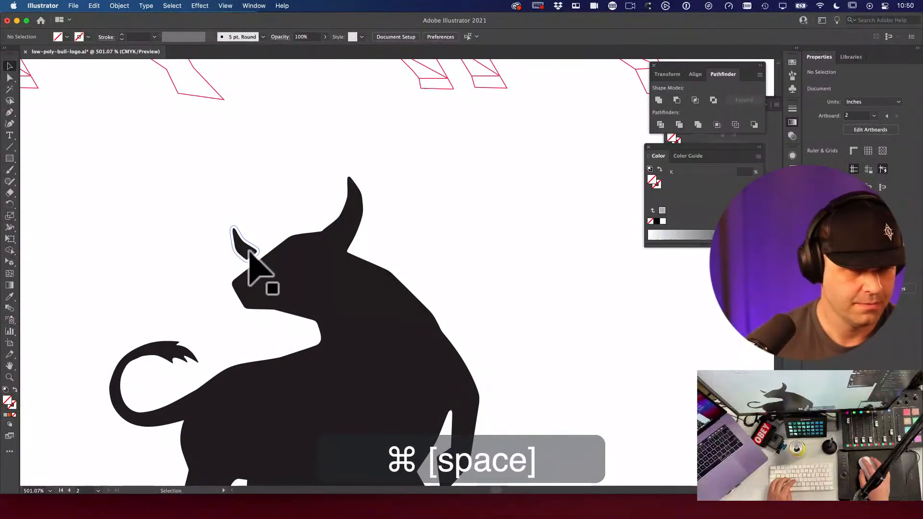
left_click(248, 253)
key("shift+super+g")
left_click(246, 254)
left_click(255, 253)
left_click_drag(246, 248, 265, 237)
left_click(470, 249)
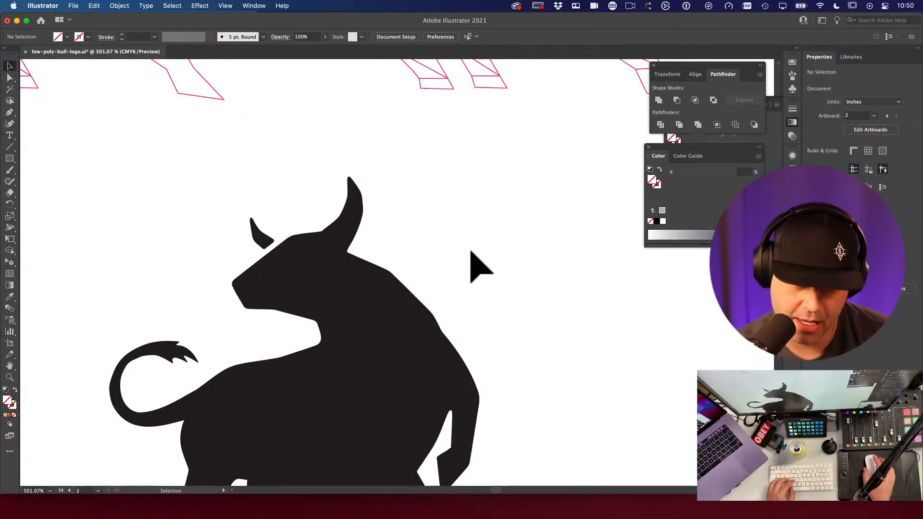
key("space")
key("a")
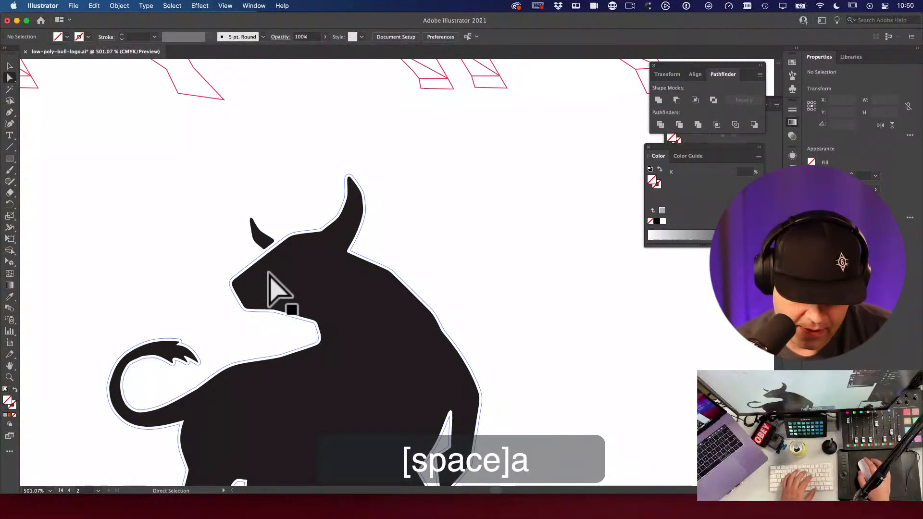
key("p")
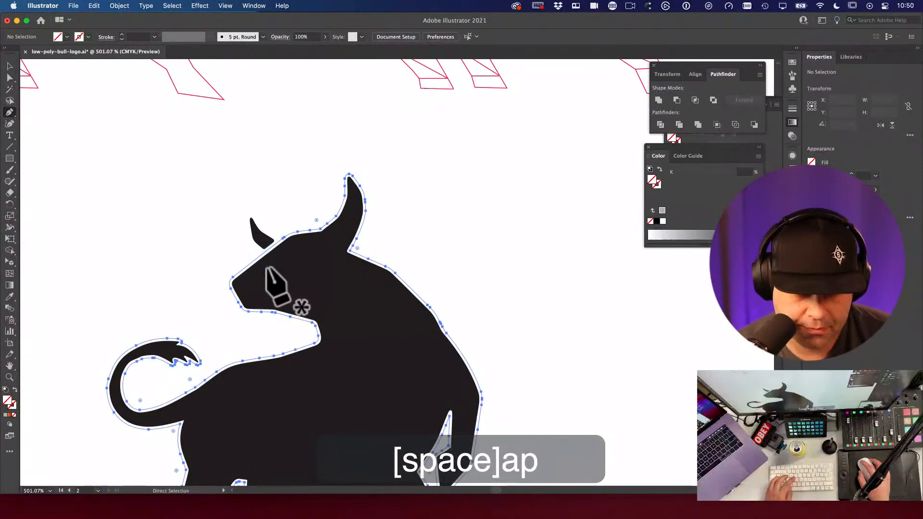
key("a")
left_click(264, 268)
key("p")
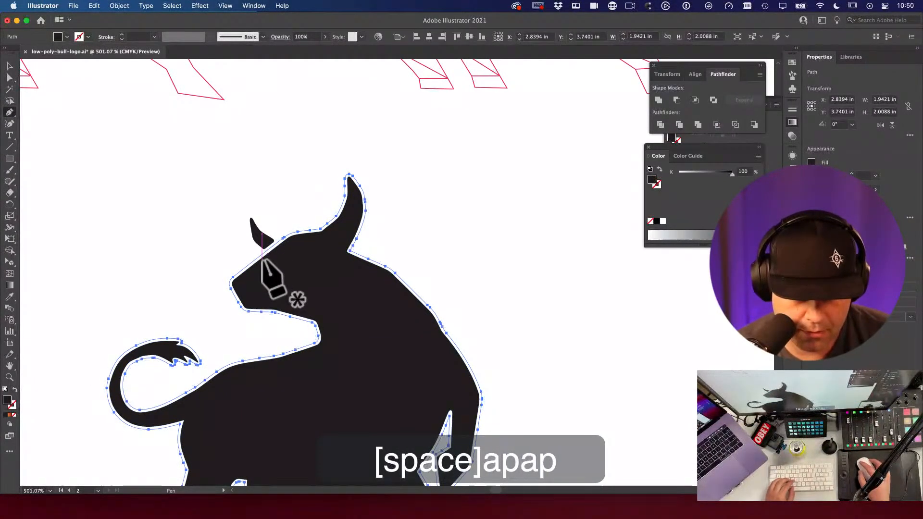
key("v")
left_click(370, 295)
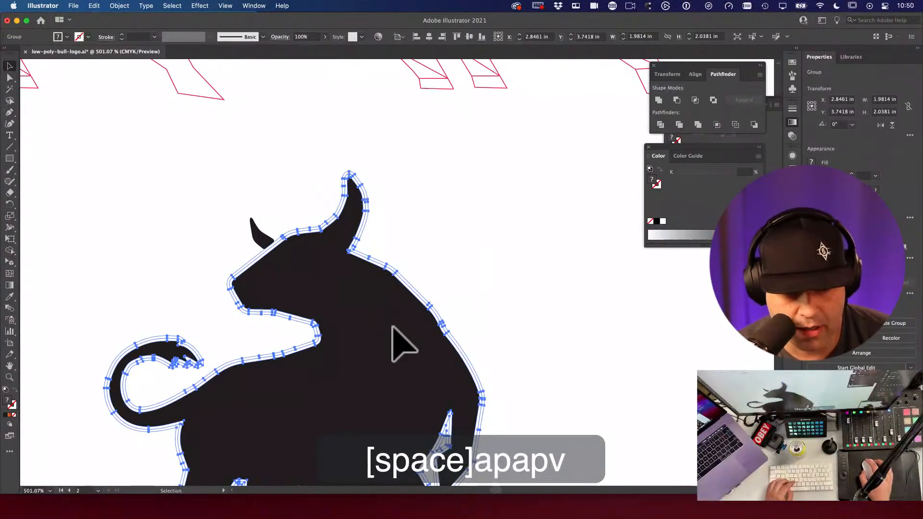
key("a")
left_click(476, 260)
left_click(374, 304)
left_click(469, 272)
key("a")
left_click(363, 314)
key("super+x")
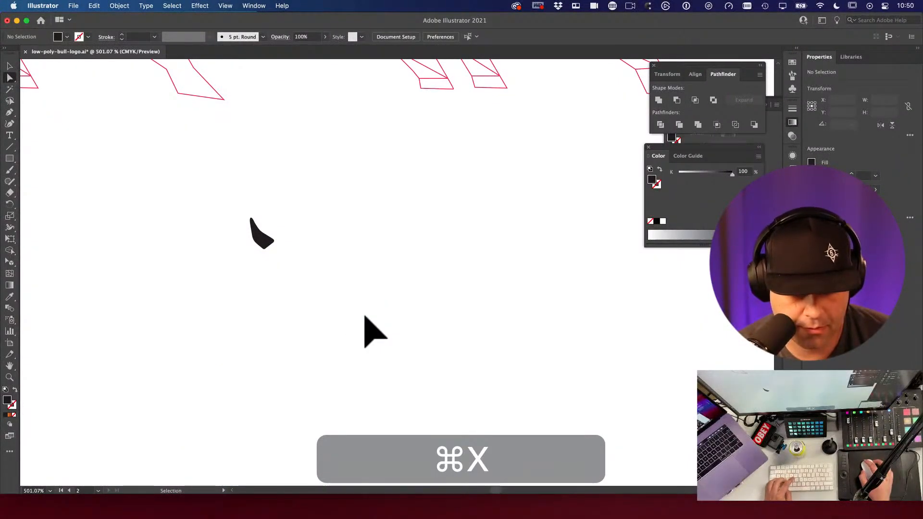
key("super+z")
left_click(433, 278)
key("a")
left_click(363, 303)
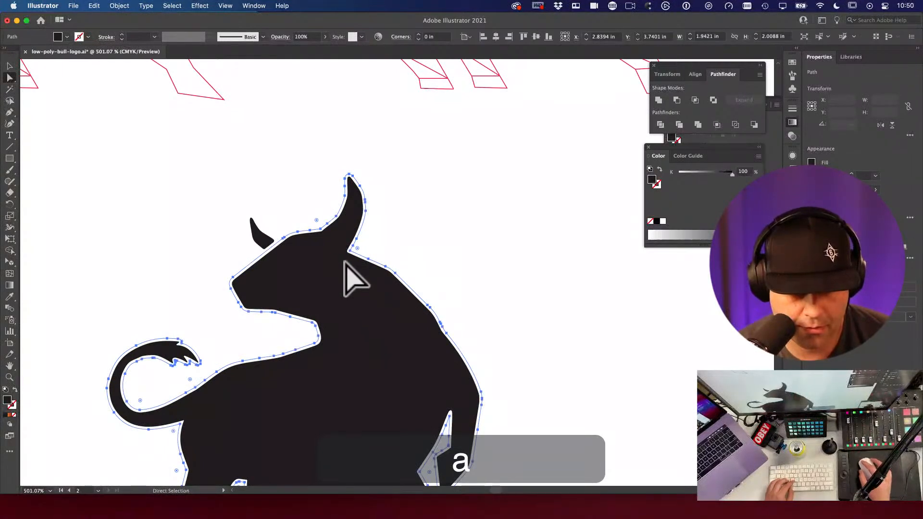
left_click_drag(348, 251, 385, 247)
key("super+z")
left_click(387, 247)
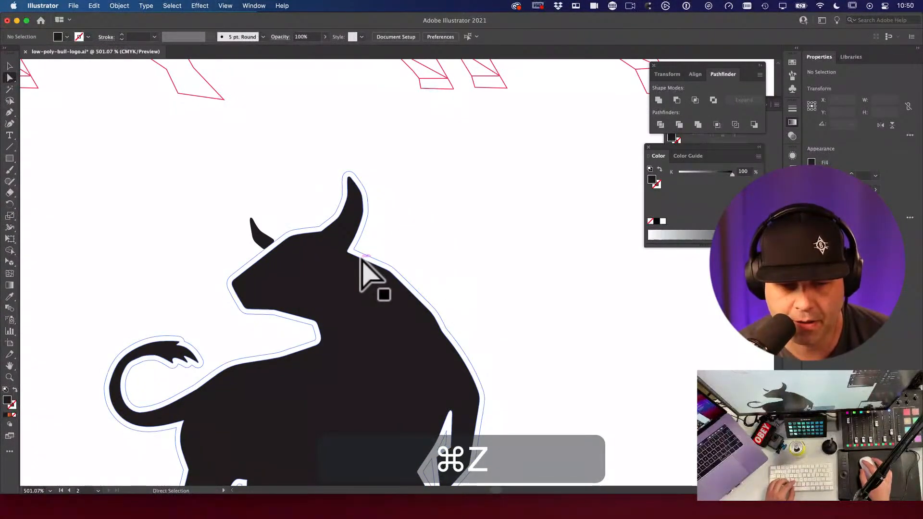
left_click(363, 260)
key("Delete")
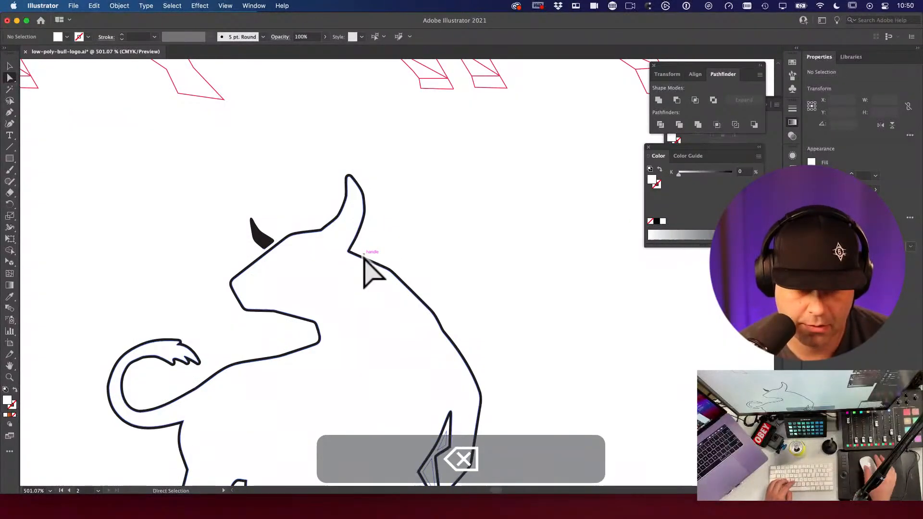
key("super+z")
left_click(422, 258)
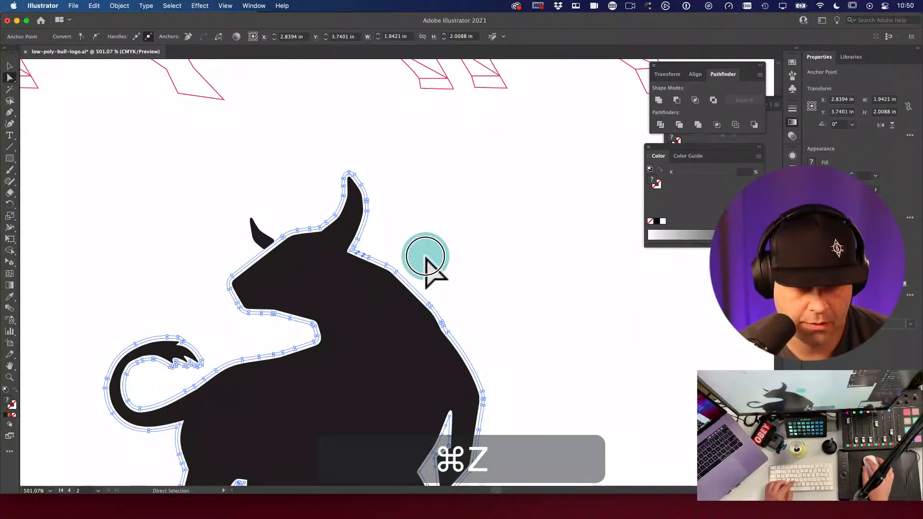
key("space")
left_click_drag(313, 251, 528, 381)
key("a")
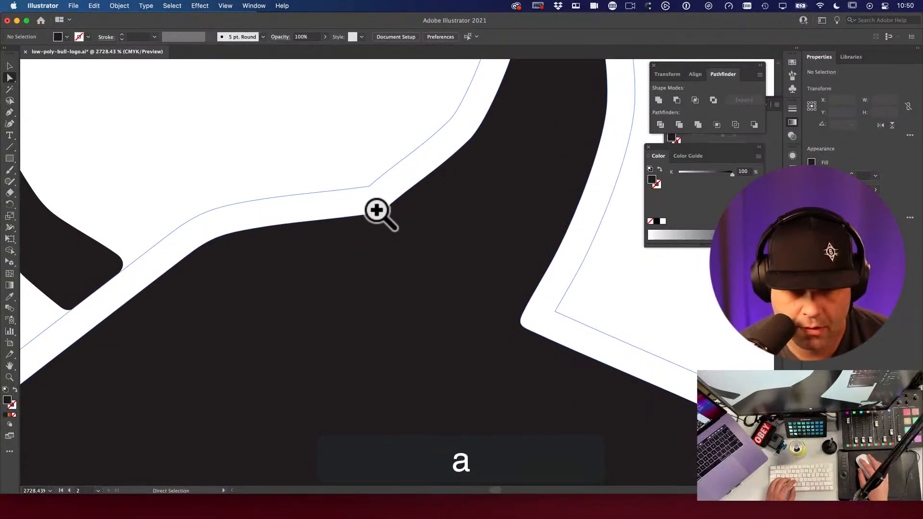
left_click(374, 205)
key("Delete")
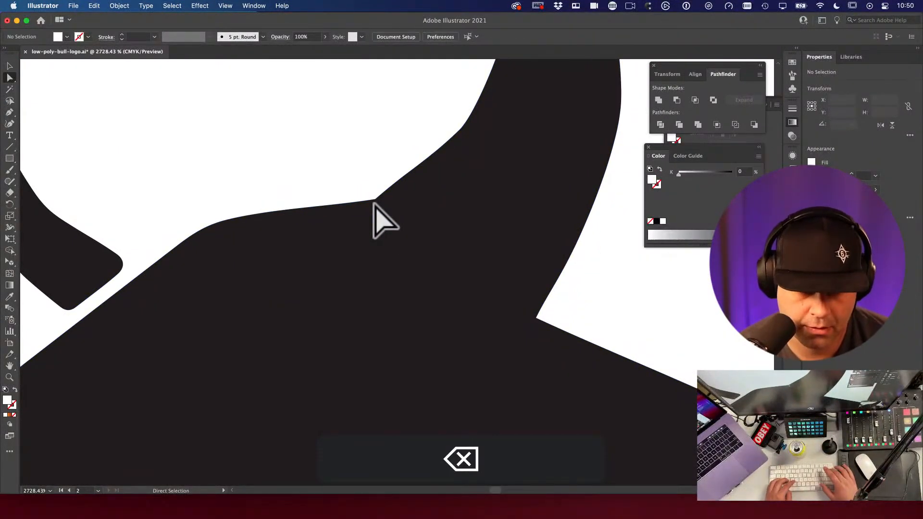
key("super+z")
left_click(375, 206, "alt+super")
left_click(428, 346, "alt+super")
left_click(396, 305, "alt+super")
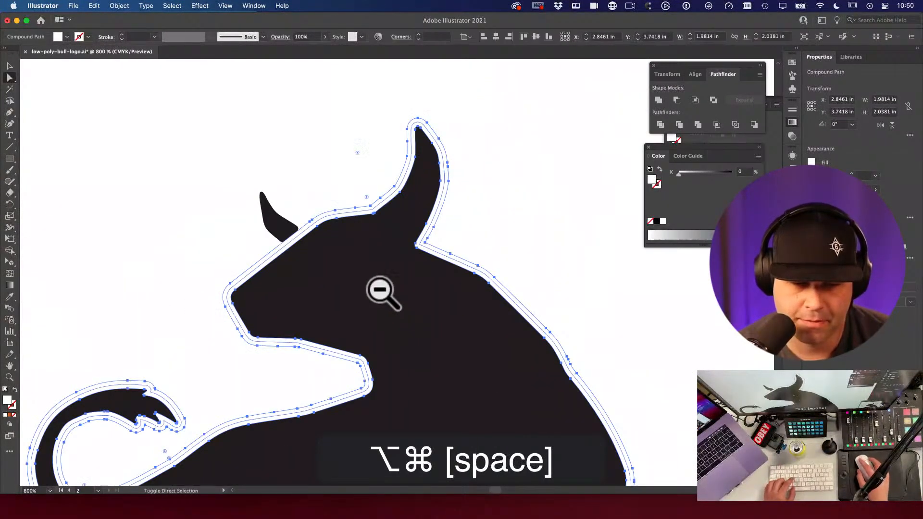
left_click(402, 312, "alt+super")
left_click_drag(443, 360, 336, 261)
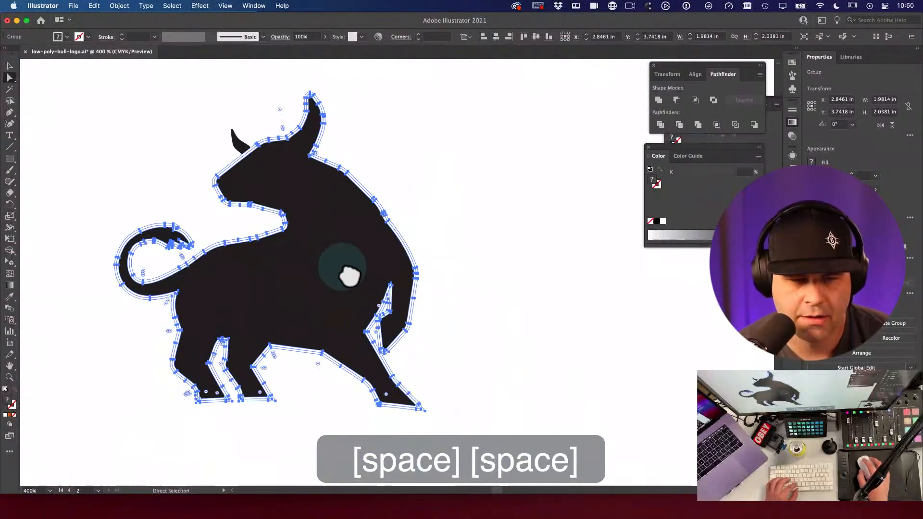
Step: Merge the silhouette bull's pieces into a single shape with Pathfinder Unite
key("v")
left_click(678, 101)
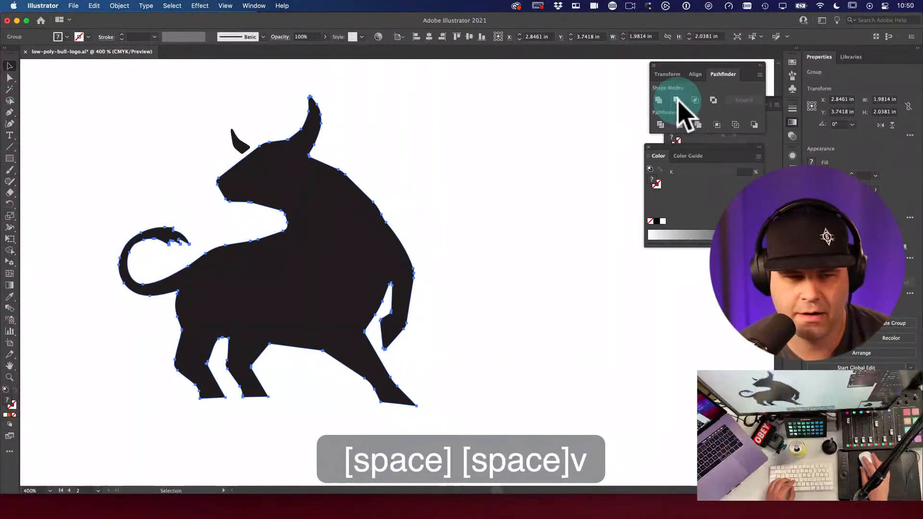
key("a")
left_click(481, 144)
left_click_drag(283, 150, 351, 185)
Step: Paste the small horn back in place and combine its stacked outlines with Minus Front
left_click(307, 181)
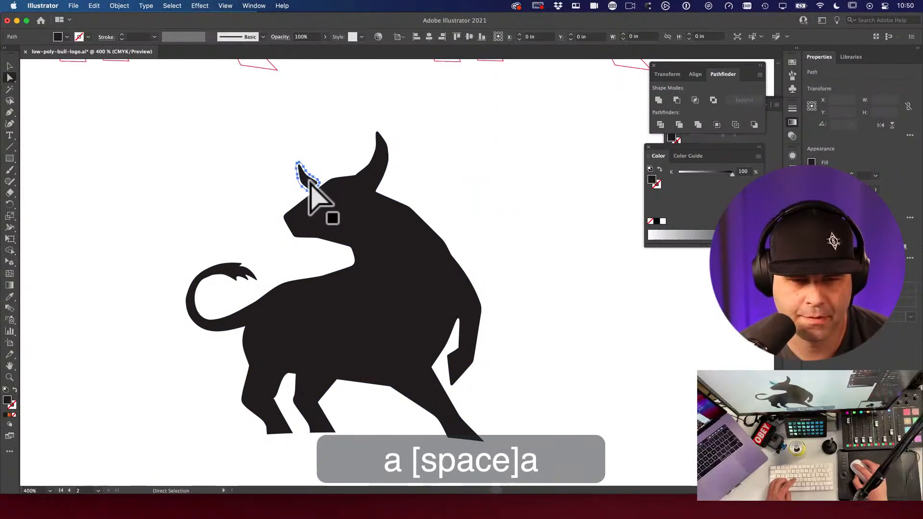
key("super+x")
key("super+shift+v")
key("v")
left_click_drag(289, 165, 425, 314)
key("a")
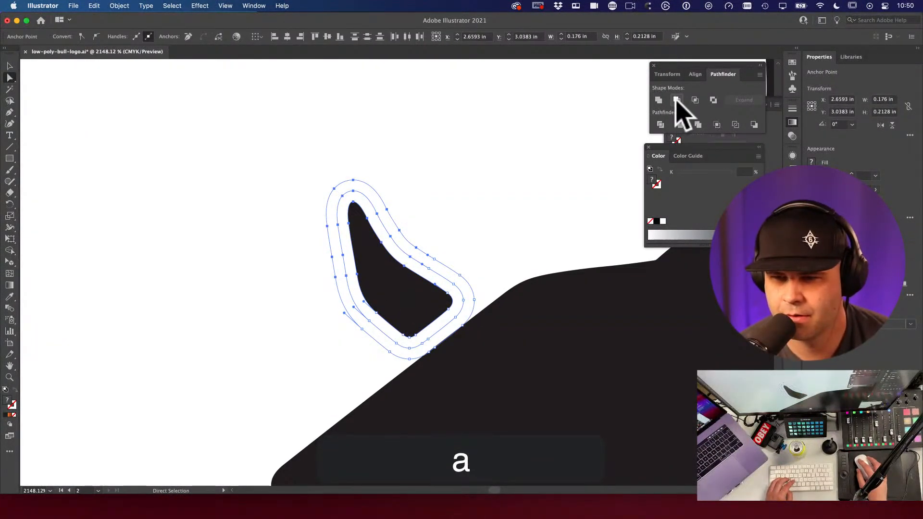
left_click(676, 99)
left_click(466, 245)
left_click(481, 309, "alt+super")
left_click(427, 303, "alt+super")
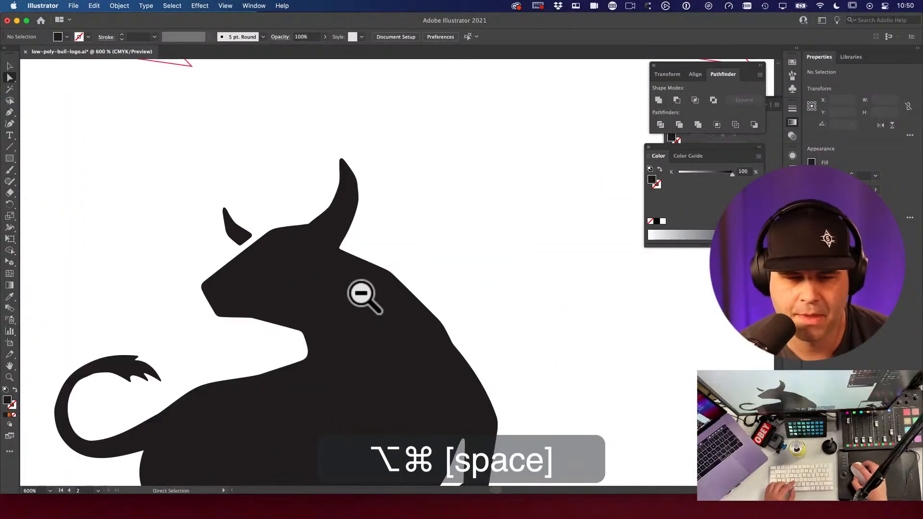
Step: Add two anchors on the forehead edge and pull one to reshape the head
key("a")
key("p")
left_click(237, 277, "super")
left_click(247, 246)
left_click(230, 260)
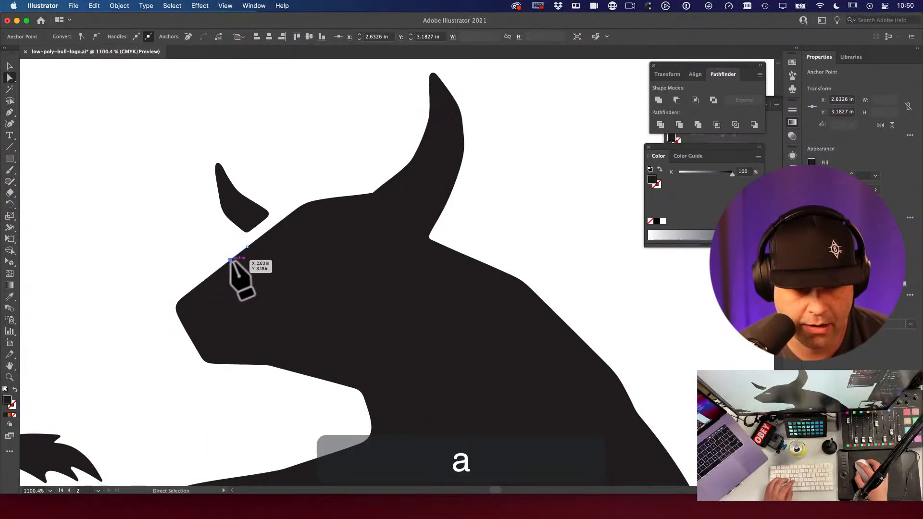
left_click(192, 323)
left_click_drag(180, 318, 188, 331)
Step: Delete the short forehead segment, then undo the deletion
key("a")
key("super+space")
left_click_drag(247, 267, 370, 350)
key("a")
left_click(248, 216)
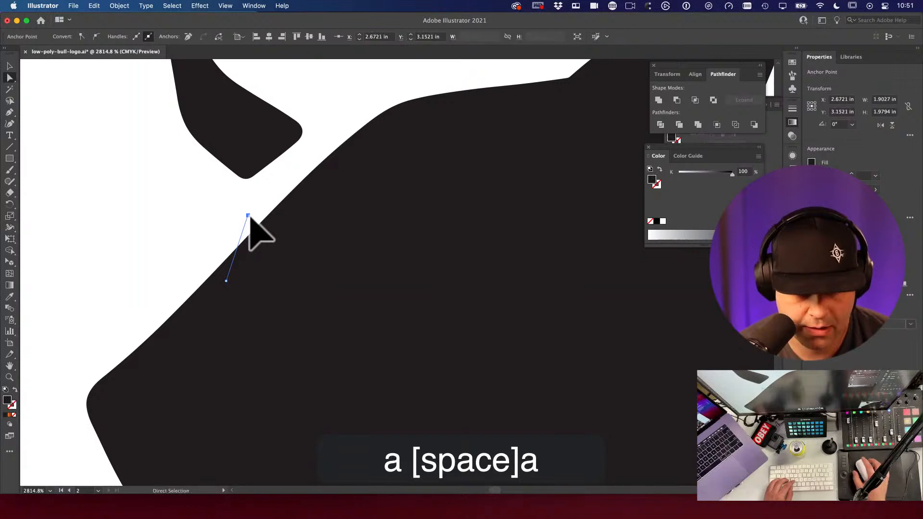
key("BackSpace")
key("super+a")
key("a")
key("super+z")
key("super+z")
left_click(161, 207)
key("a")
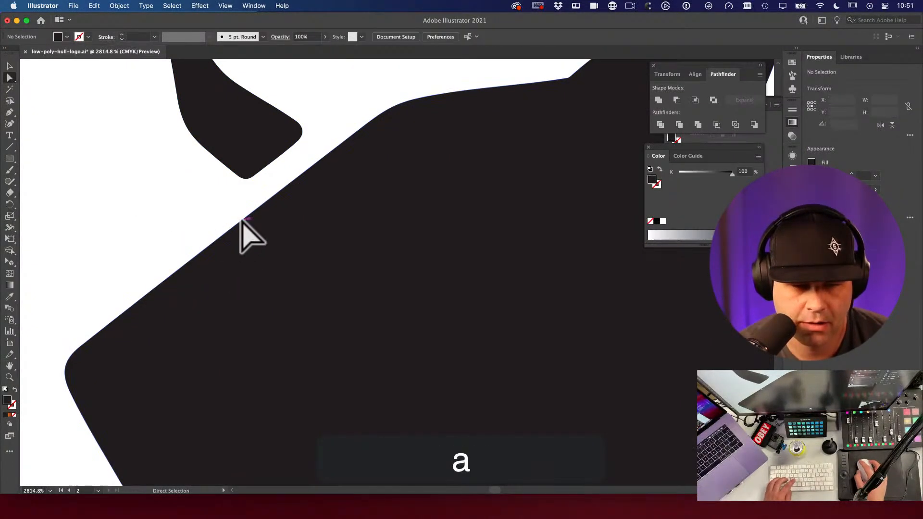
key("super+z")
Step: Add another forehead anchor and nudge the snout corner anchors slightly
left_click(221, 214)
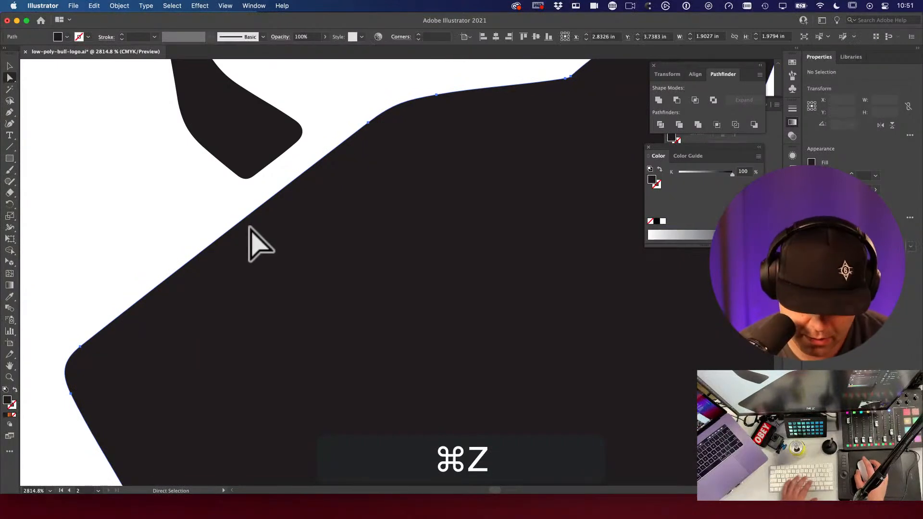
key("p")
left_click(251, 210)
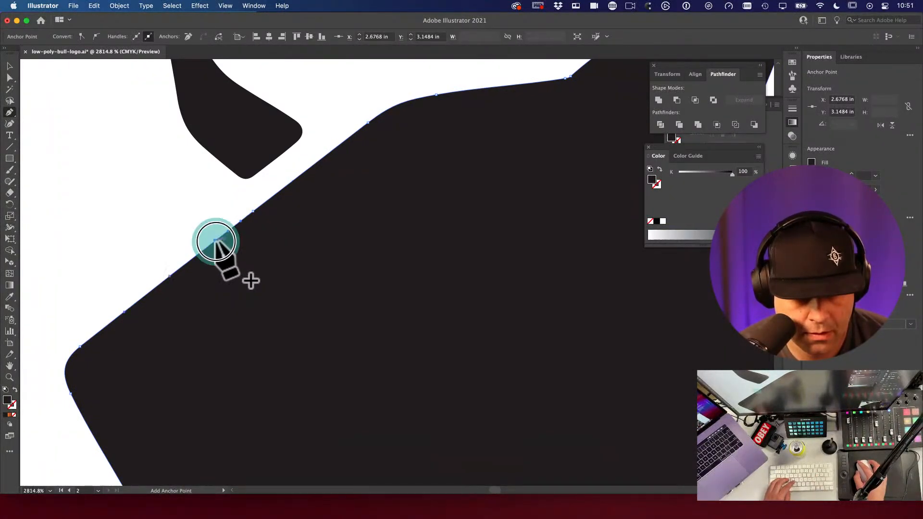
key("a")
left_click(193, 251)
key("space")
left_click_drag(149, 335, 192, 269)
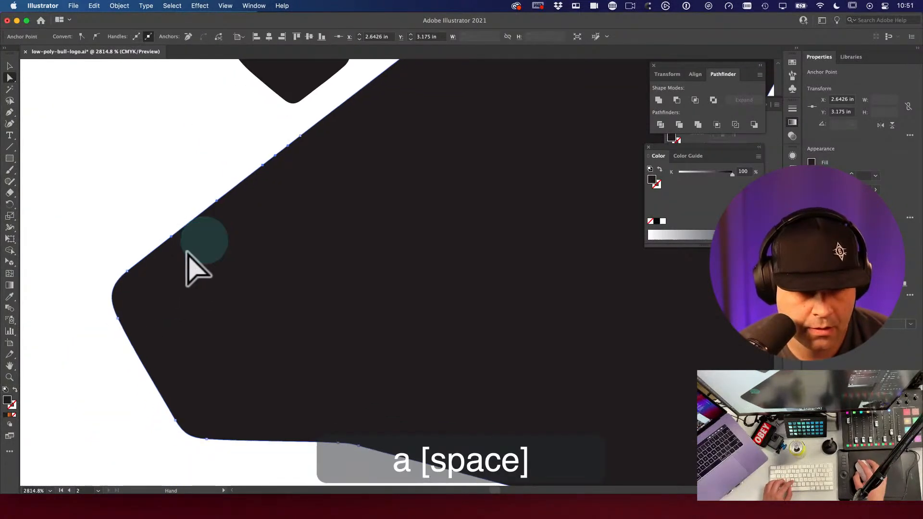
left_click_drag(76, 216, 198, 336)
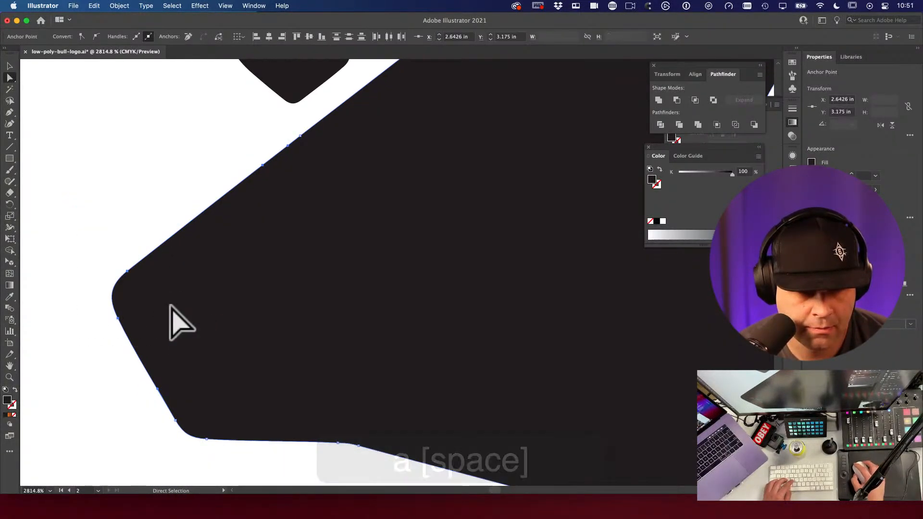
left_click_drag(128, 274, 146, 306)
Step: Zoom out to view the whole bull head and deselect the path
left_click(493, 259, "alt+super")
left_click(493, 259, "alt+super")
left_click(495, 247, "alt+super")
left_click(466, 332, "alt+super")
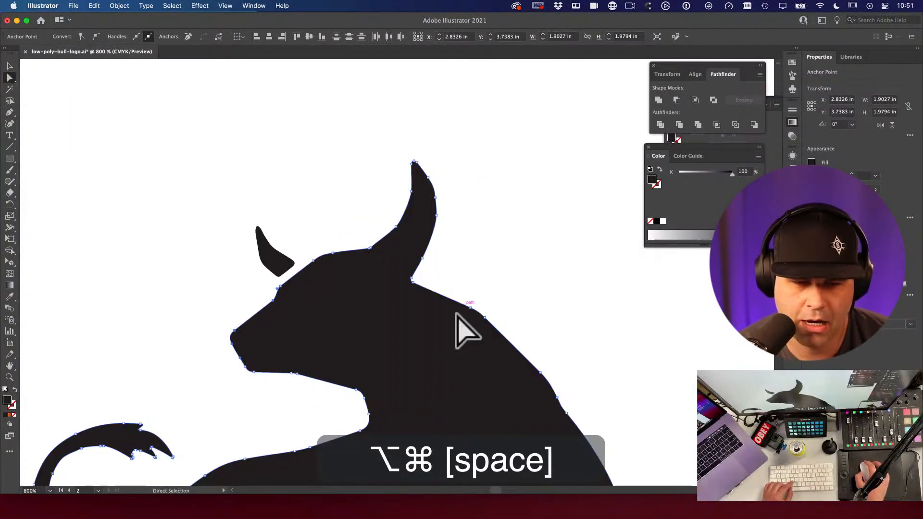
left_click_drag(438, 305, 470, 218)
left_click(470, 217)
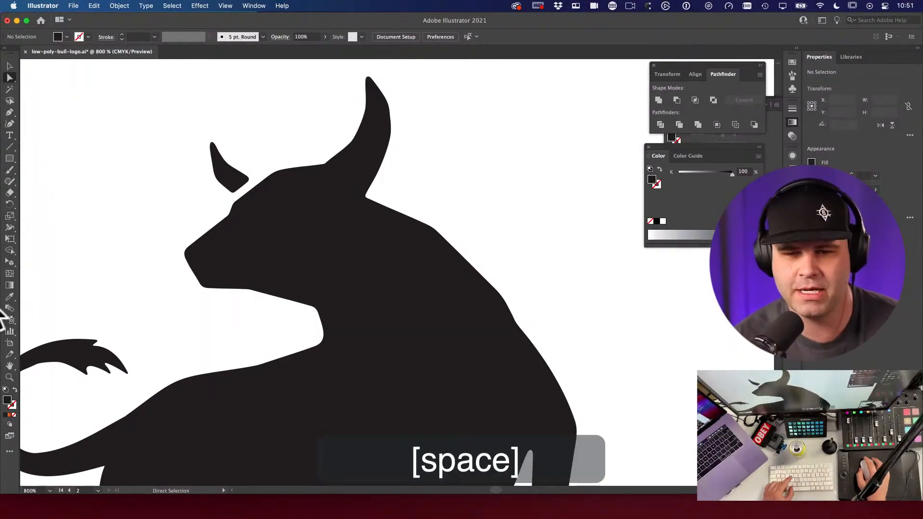
left_click(473, 228, "alt+super")
Step: Zoom out over the bull artboards, then zoom in full-screen on the orange low-poly bull
left_click(453, 220, "alt+super")
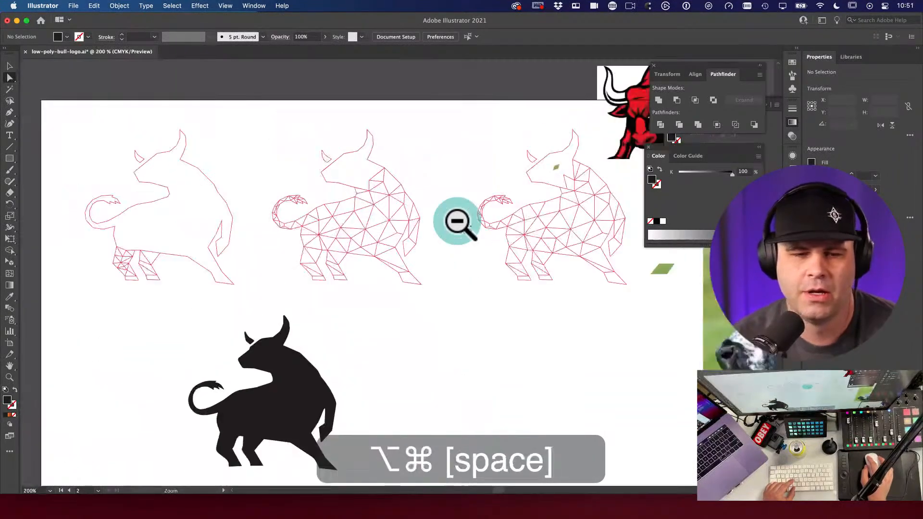
scroll(439, 356, "down", 5)
scroll(402, 247, "up", 2)
scroll(315, 208, "up", 4)
left_click_drag(315, 207, 616, 305)
key("f")
key("f")
left_click(616, 305, "super")
left_click_drag(542, 285, 757, 353)
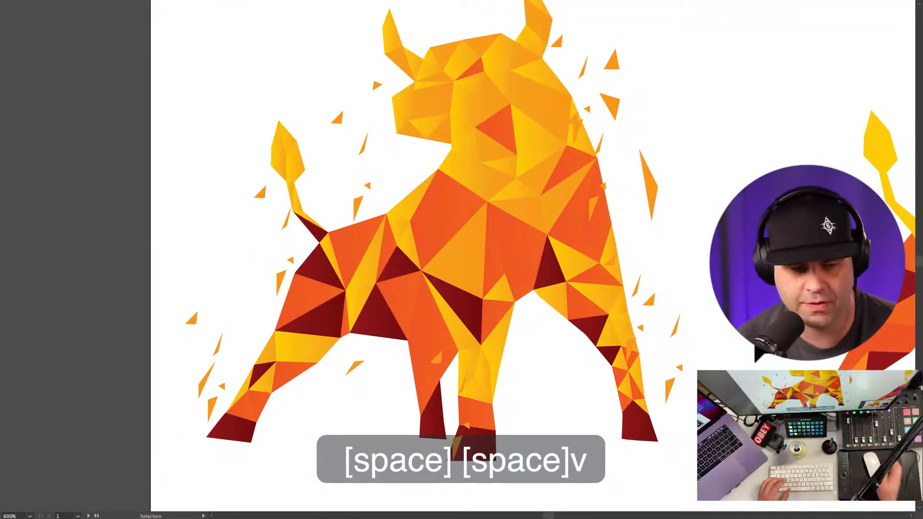
Step: Zoom out and pan across the low-poly bull progression rows and the mood board
key("ctrl+super+space")
key("alt+super+space")
left_click(649, 307)
left_click(533, 223)
left_click_drag(534, 222, 493, 278)
left_click_drag(381, 210, 429, 397)
left_click_drag(636, 306, 586, 207)
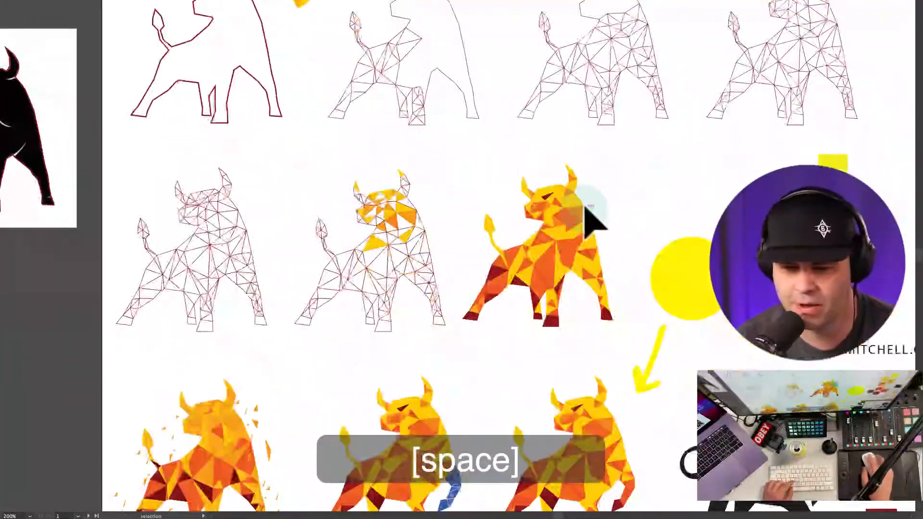
left_click_drag(371, 331, 387, 237)
key("space")
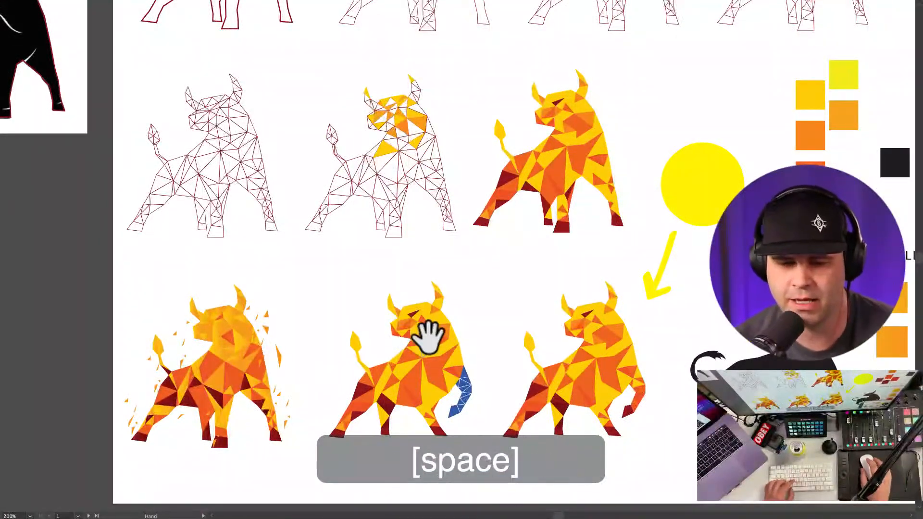
left_click(505, 339, "alt+super")
left_click_drag(504, 339, 439, 206)
left_click_drag(484, 326, 480, 261)
Step: Zoom onto the black silhouette bull and nudge a forehead anchor of its outline
key("v")
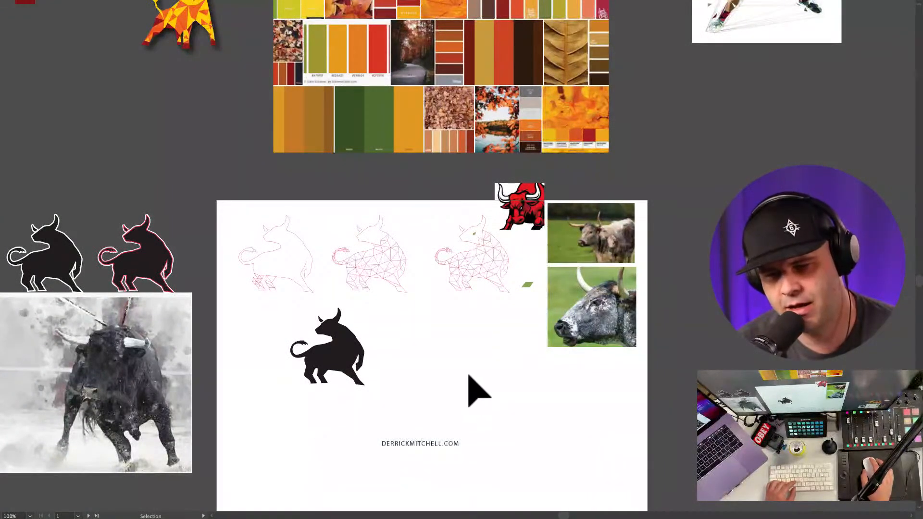
left_click(316, 326, "super")
key("a")
left_click_drag(305, 330, 315, 362)
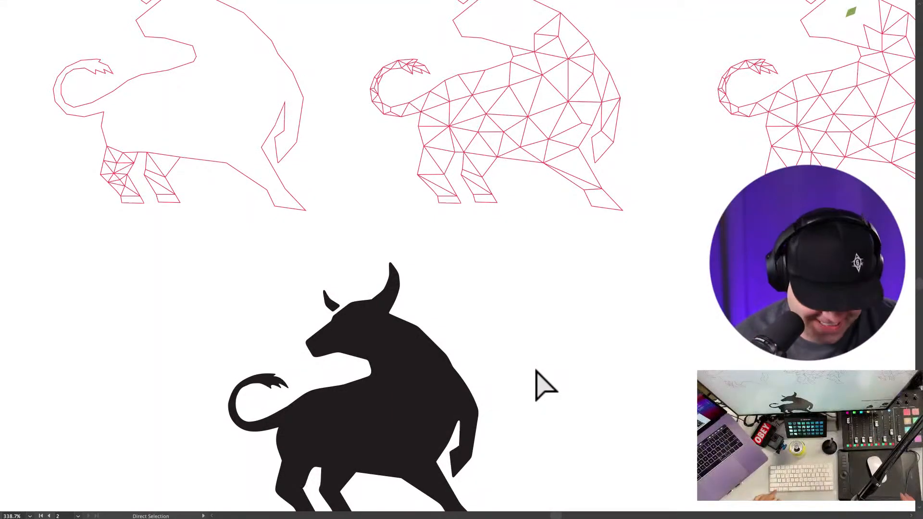
Step: Undo the silhouette tweak, then zoom out and centre the wireframe bulls below the colour swatches
key("super+z")
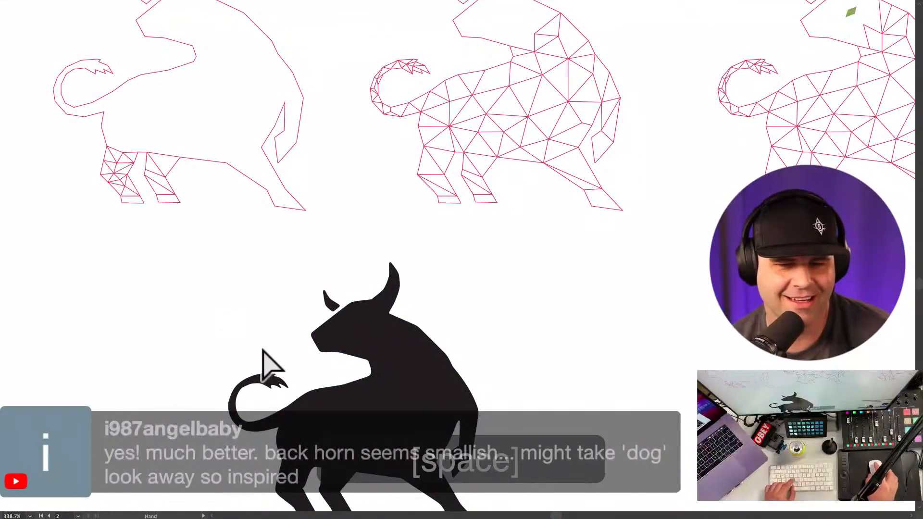
left_click(365, 317, "alt+super")
left_click_drag(366, 317, 233, 367)
left_click_drag(633, 227, 491, 303)
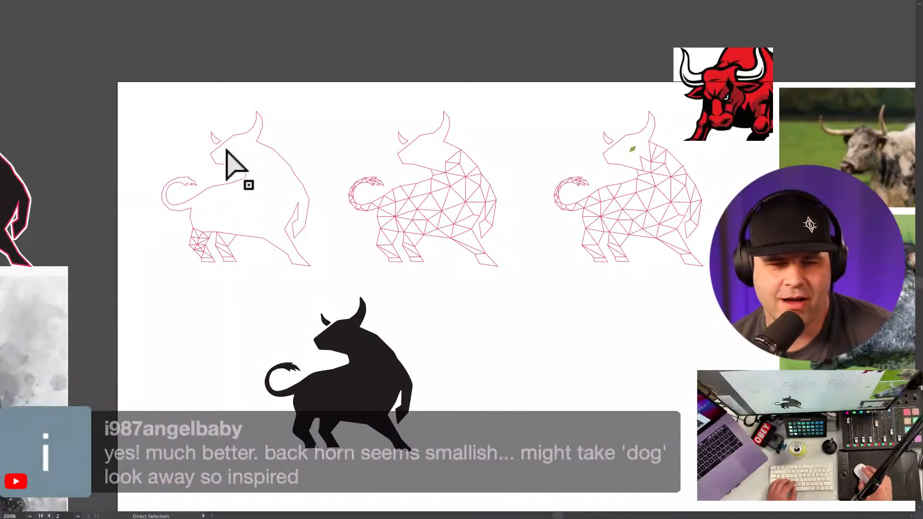
left_click_drag(557, 342, 720, 351)
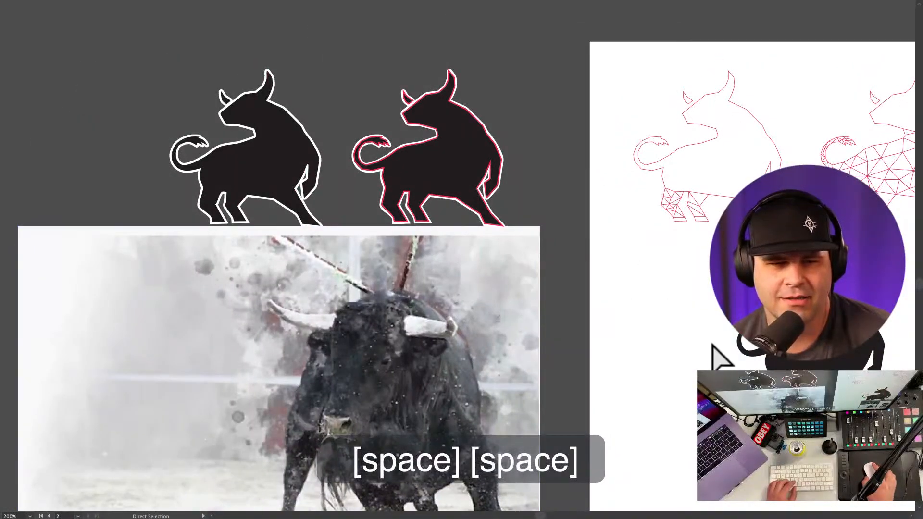
left_click_drag(639, 267, 340, 229)
key("v")
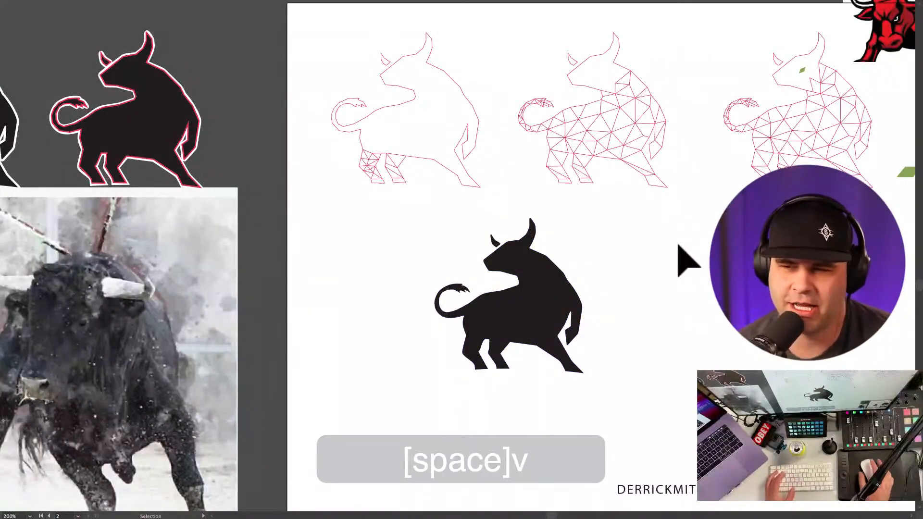
left_click_drag(682, 259, 679, 261)
left_click_drag(780, 198, 554, 347)
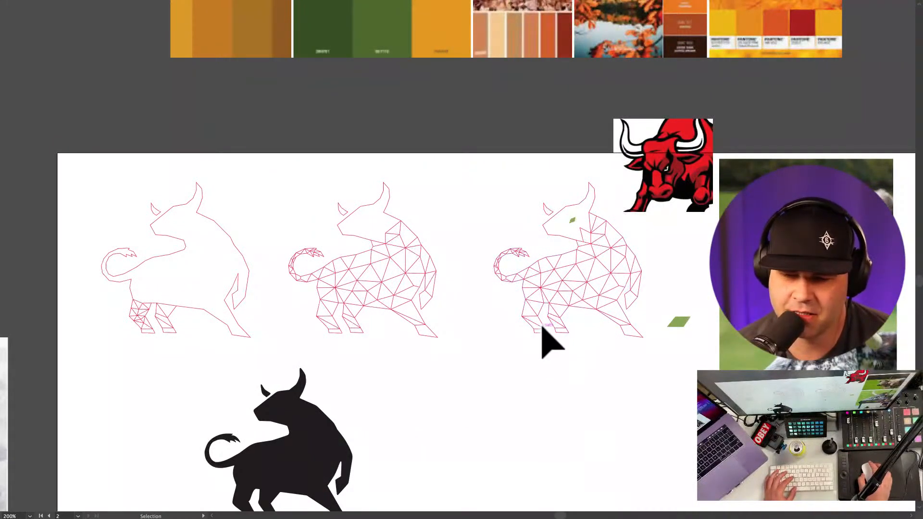
Step: Zoom into the third bull's head, try moving the left ear's anchors, then undo it
left_click(602, 385)
key("ctrl+space")
left_click(593, 249)
left_click(553, 216)
key("a")
key("ctrl+space")
left_click(554, 206)
left_click_drag(488, 135, 562, 217)
left_click(575, 174)
key("q")
mouse_move(573, 175)
left_mouse_down()
mouse_move(565, 207)
mouse_move(513, 230)
mouse_move(506, 119)
mouse_move(570, 183)
mouse_move(539, 185)
mouse_move(550, 189)
mouse_move(552, 168)
mouse_move(579, 156)
left_mouse_up()
key("a")
key("v")
key("super+z")
Step: Add a trial anchor on the head outline, move it, then delete it
key("space")
key("alt+super+space")
left_click(540, 290)
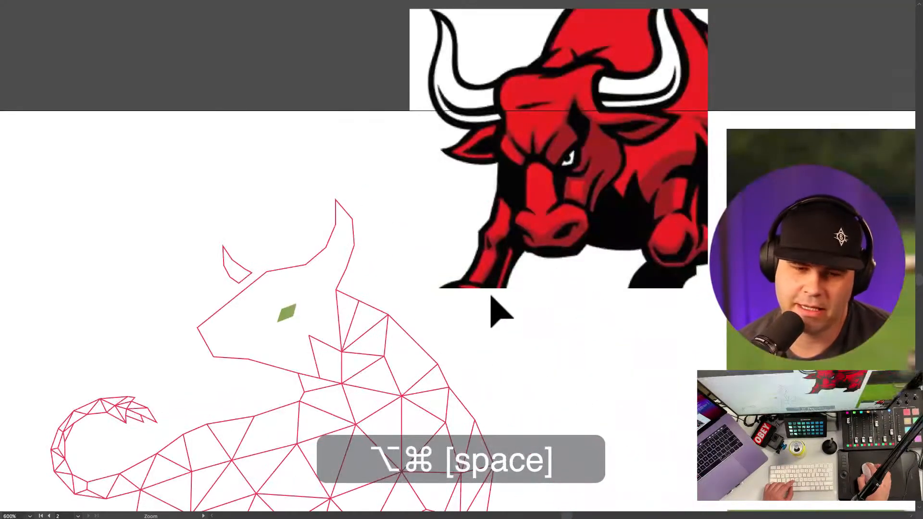
left_click(490, 294)
key("super+space")
left_click_drag(362, 289, 473, 325)
key("p")
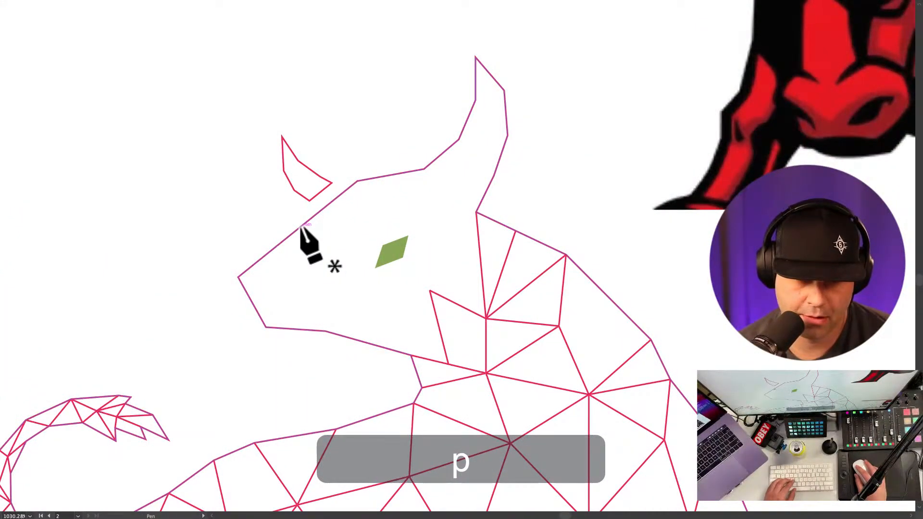
left_click(300, 227)
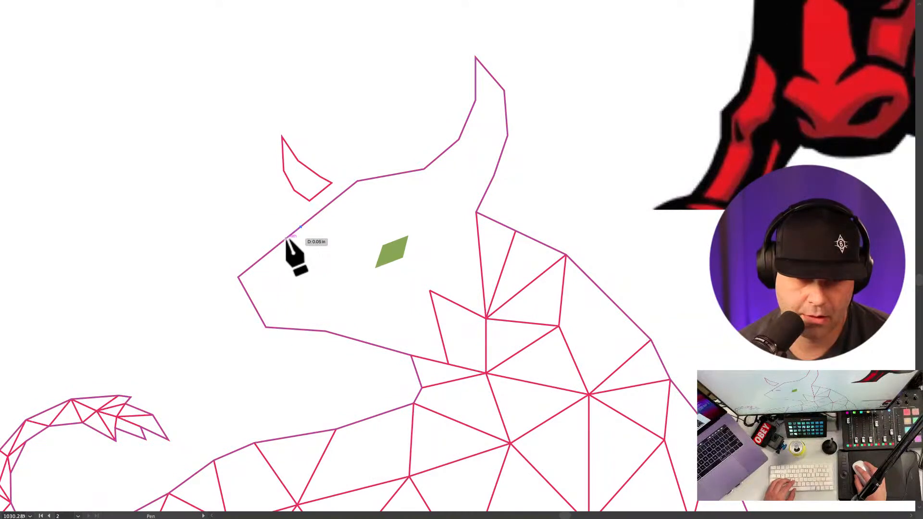
key("a")
left_click_drag(239, 278, 245, 289)
key("super+z")
key("a")
left_click_drag(301, 227, 326, 279)
key("BackSpace")
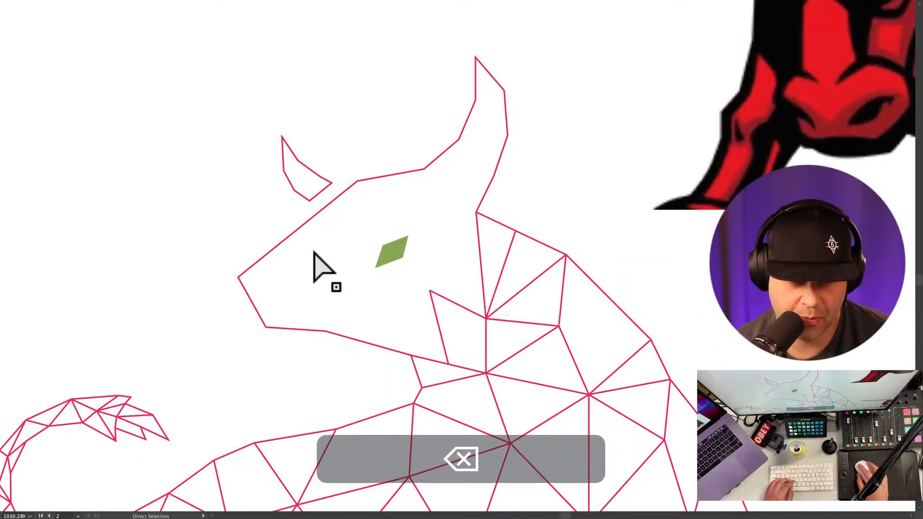
Step: Drag the muzzle-tip anchor down and nudge the jaw-line anchor up slightly
key("p")
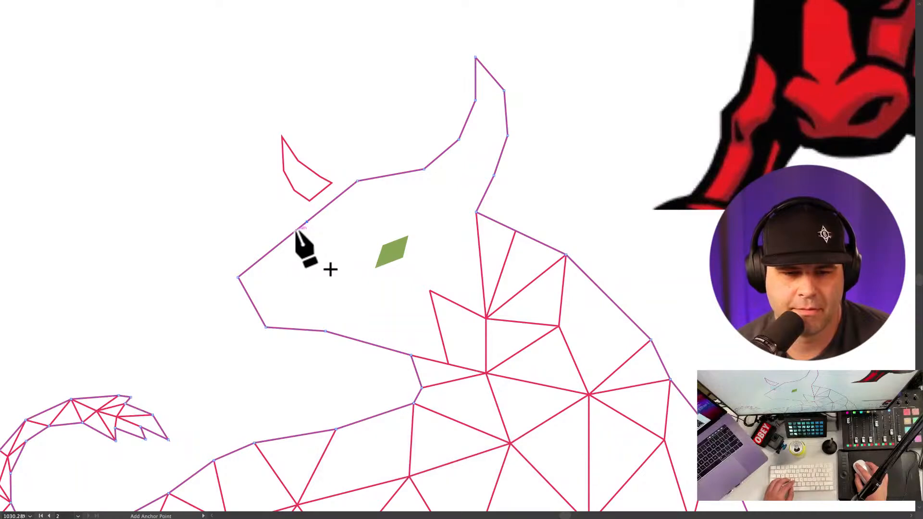
key("a")
left_click(239, 278)
left_click_drag(239, 279, 244, 288)
left_click(325, 330)
mouse_move(325, 331)
left_mouse_down()
mouse_move(331, 323)
mouse_move(327, 329)
left_mouse_up()
key("space")
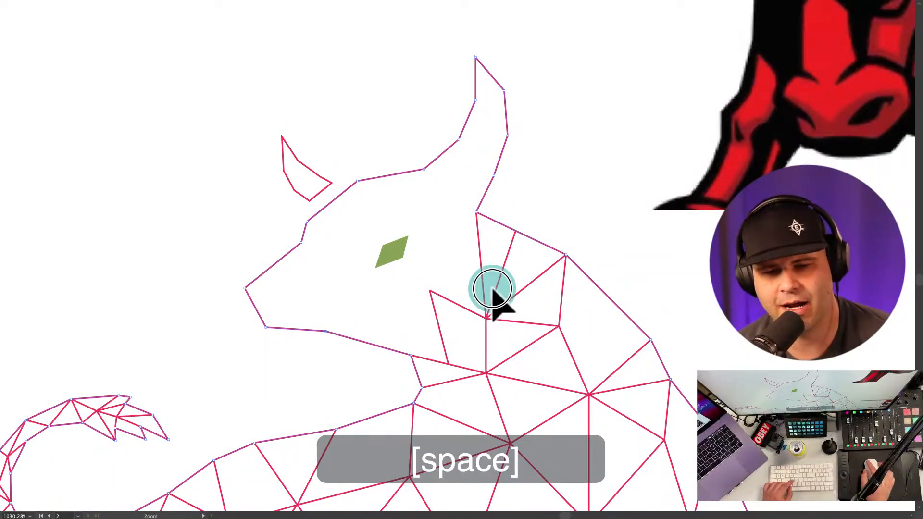
left_click(493, 298, "alt+super")
left_click(490, 289, "alt+super")
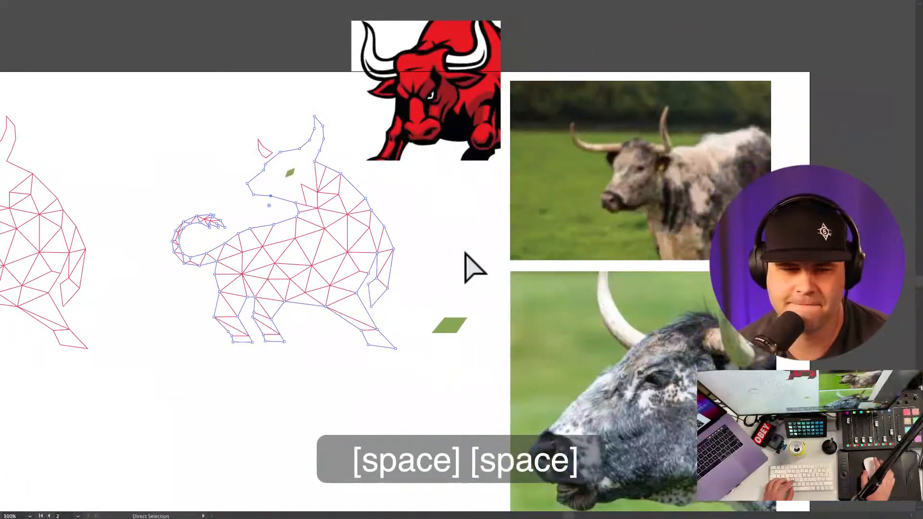
left_click_drag(275, 217, 389, 284)
key("a")
key("p")
key("a")
left_click_drag(274, 195, 232, 186)
key("super+z")
left_click(252, 211)
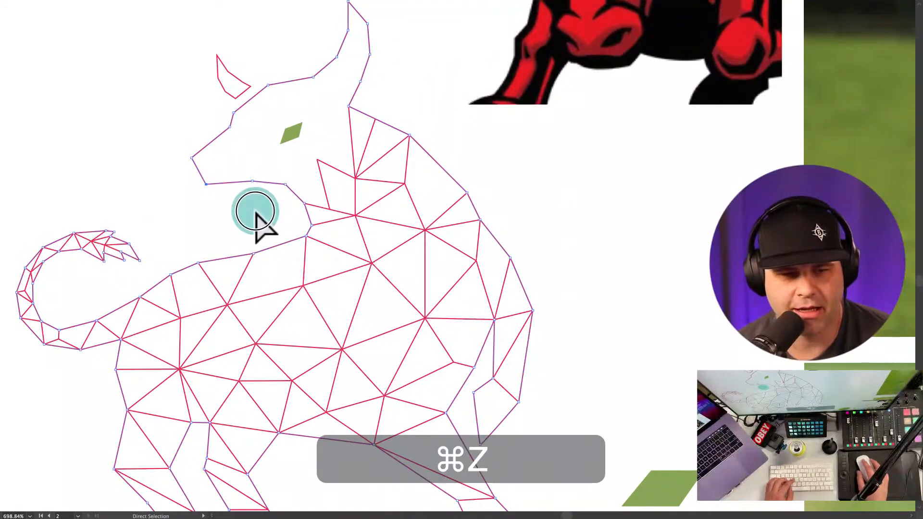
left_click(629, 279, "alt+super")
left_click_drag(289, 181, 495, 242)
left_click(630, 279, "alt+super")
key("v")
left_click(495, 246)
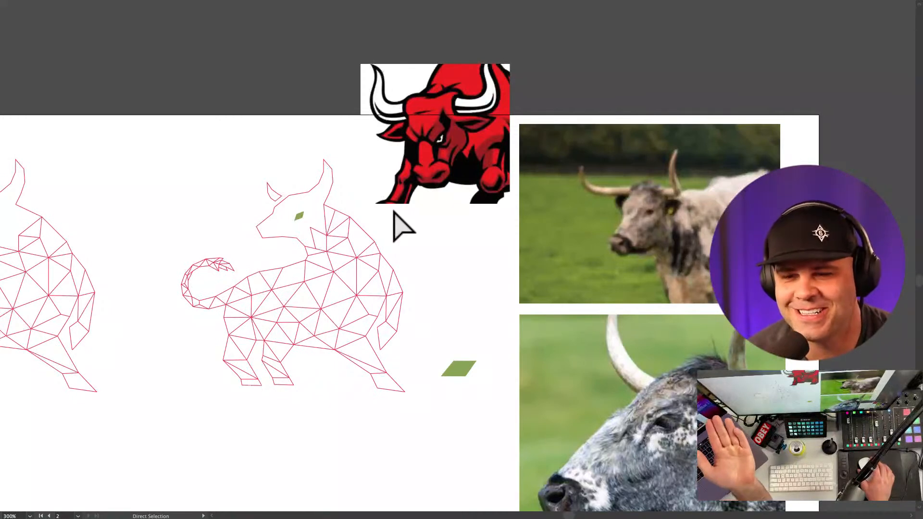
Step: Undo the last wireframe bull edit, deselect everything, and switch to the Mission Control overview
scroll(434, 246, "down", 3)
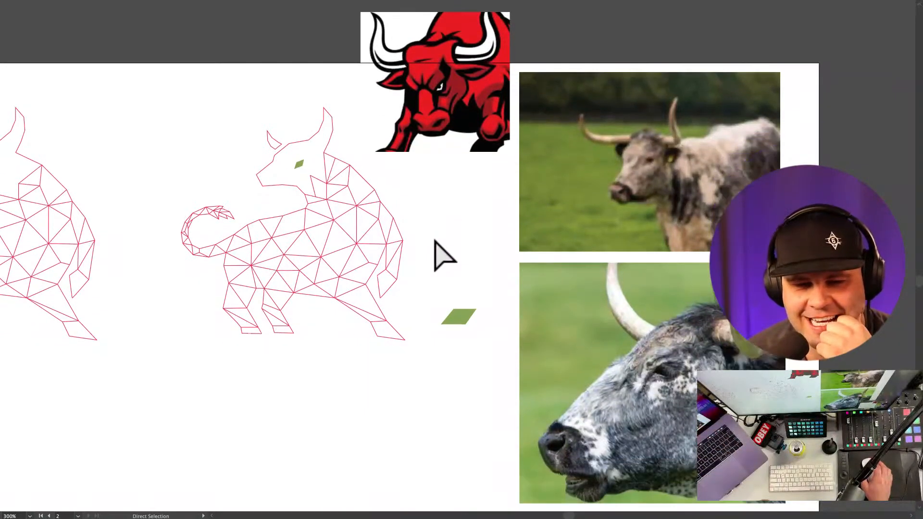
scroll(435, 242, "right", 3)
left_click(427, 237)
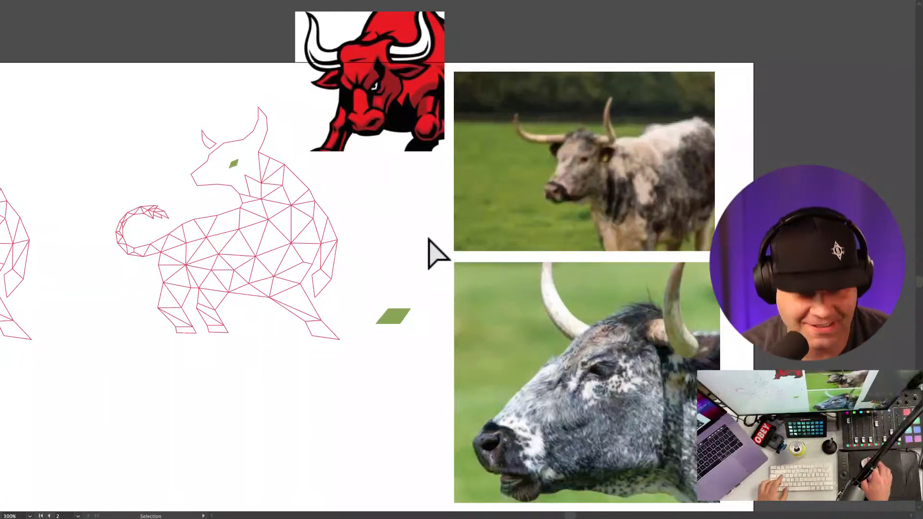
key("super+z")
key("a")
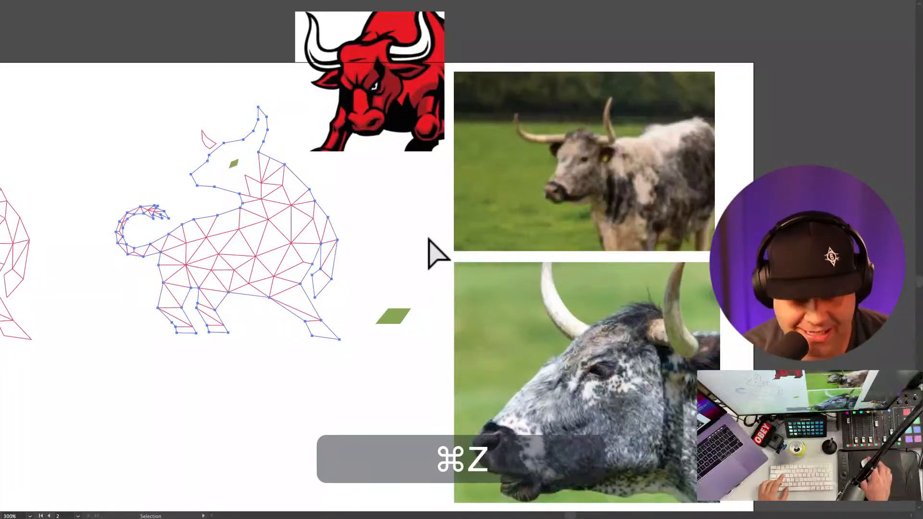
key("a")
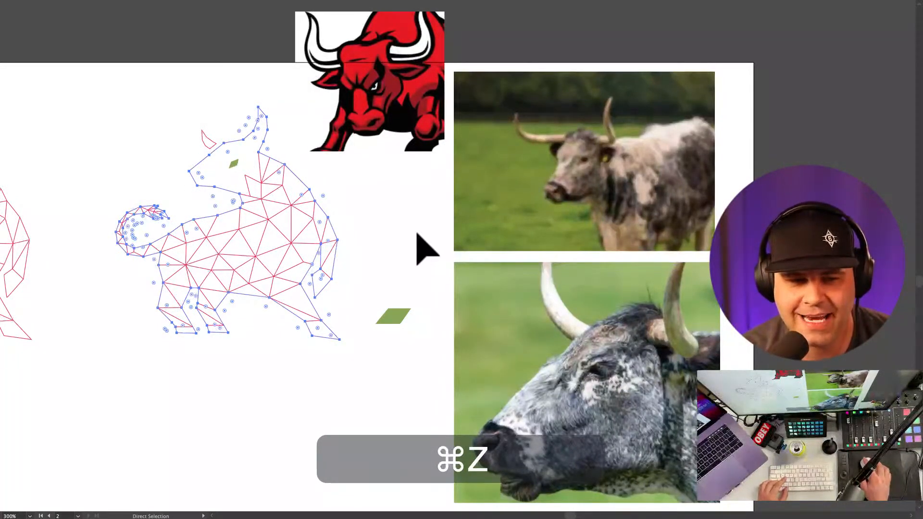
left_click(417, 235)
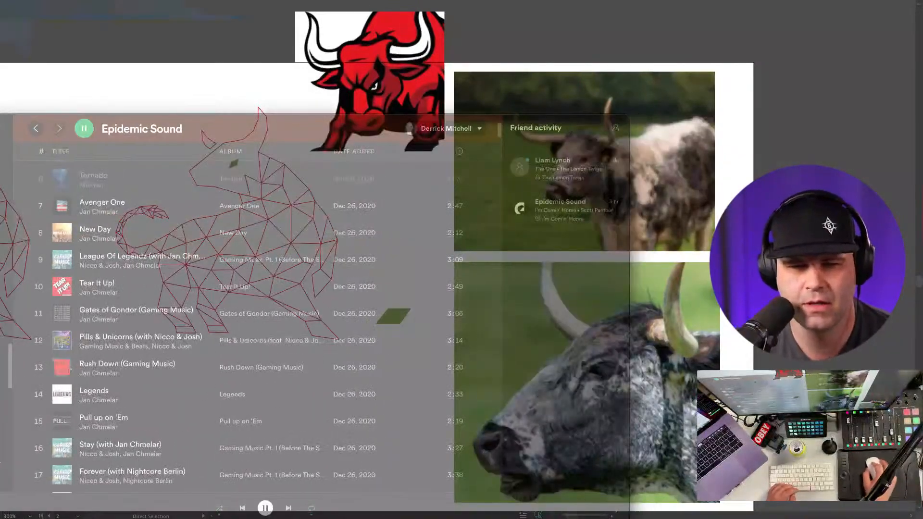
key("ctrl+Up")
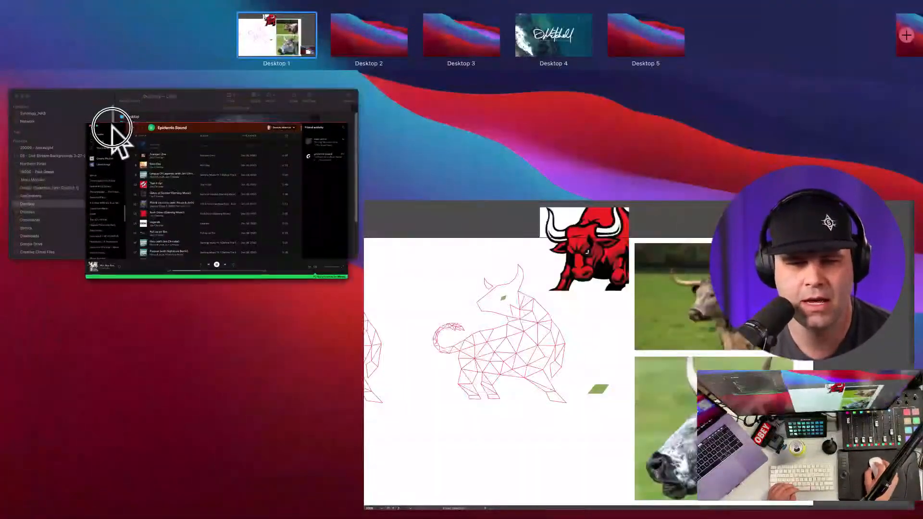
Step: Bring the Spotify window to the front and place it at the top-left
left_click_drag(112, 297, 394, 235)
left_click(426, 206)
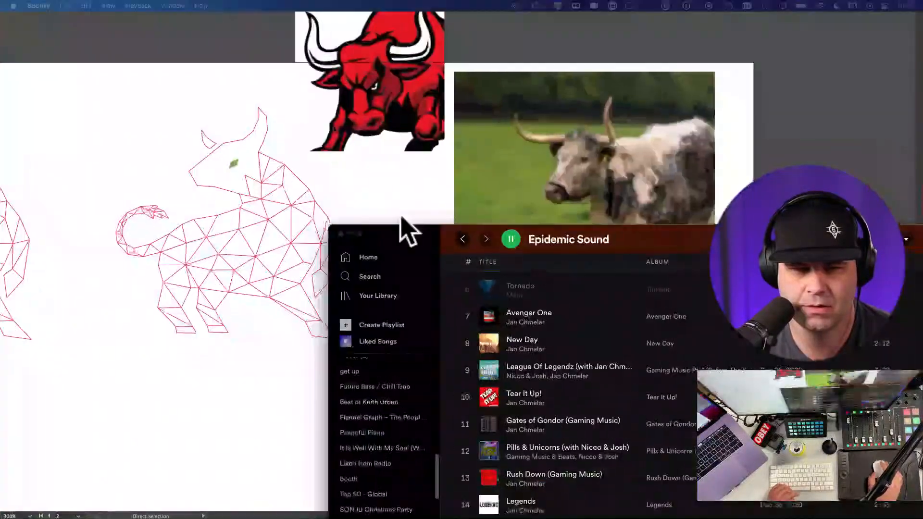
left_click_drag(422, 241, 77, 37)
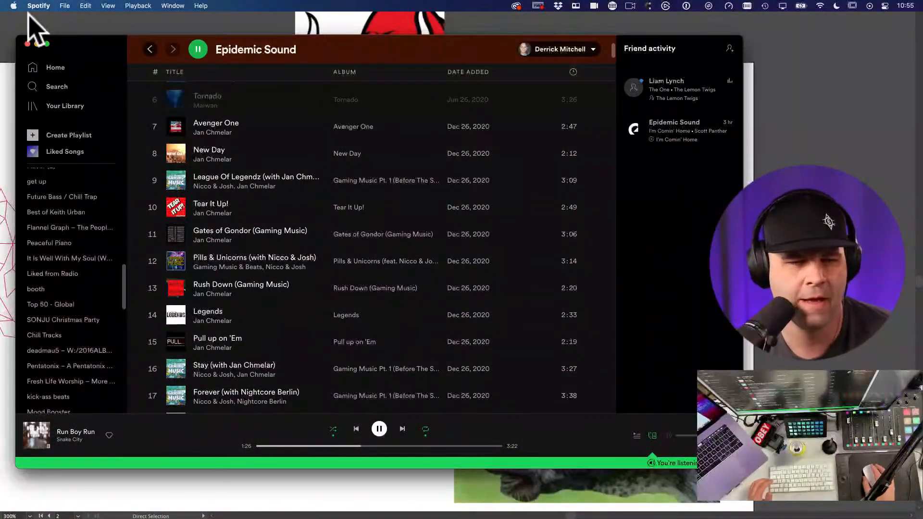
Step: Search Spotify for 'epidemic sound' and open the Epidemic Sound profile's playlists
scroll(199, 139, "up", 10)
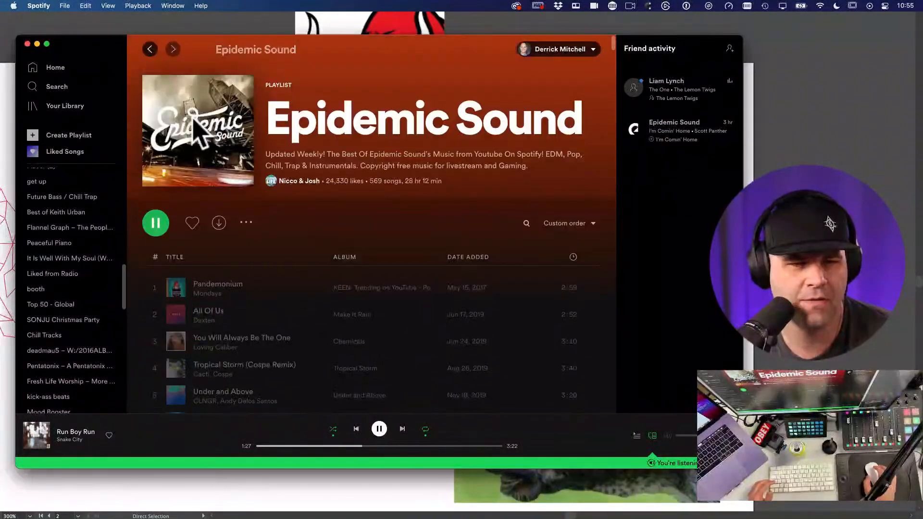
left_click(55, 68)
left_click(57, 86)
type("epide")
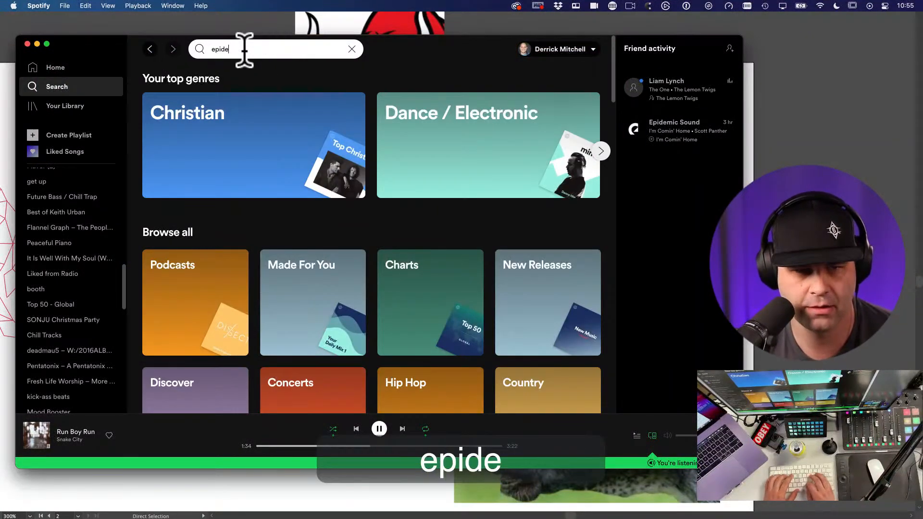
type("mic sound")
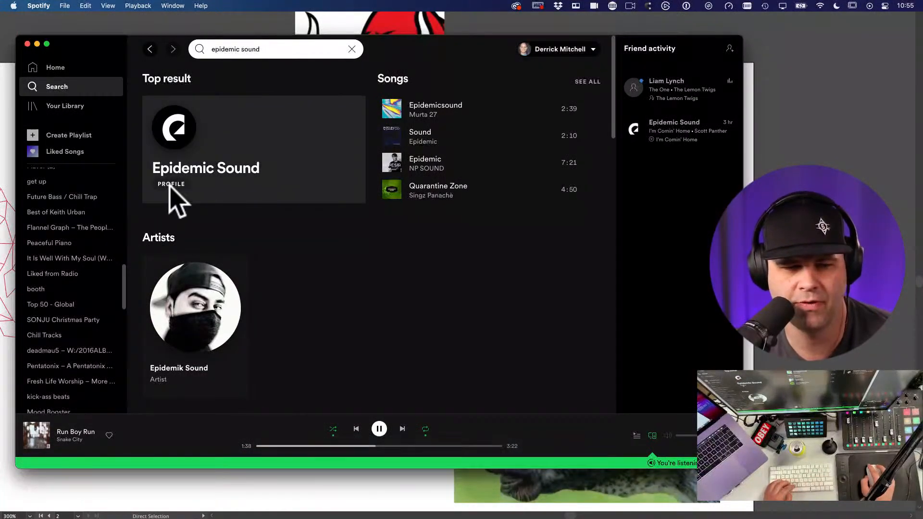
left_click(171, 187)
scroll(298, 250, "down", 2)
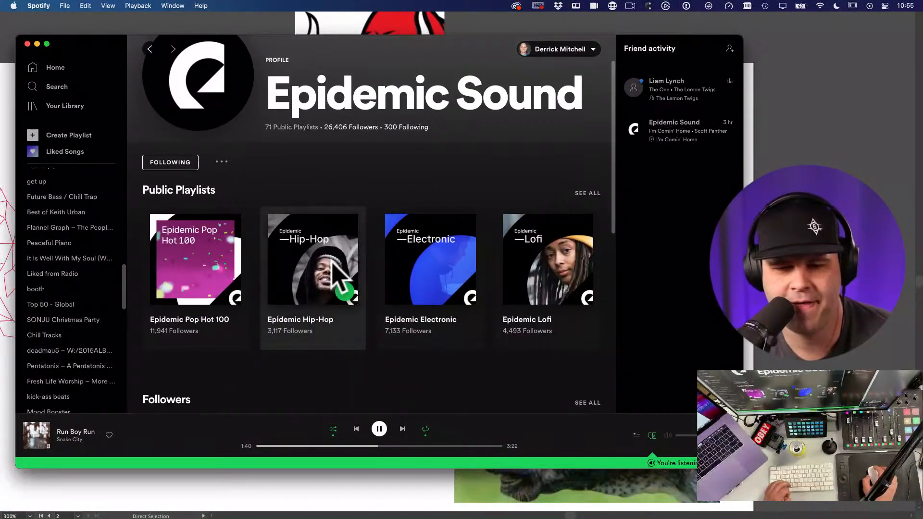
scroll(441, 276, "down", 2)
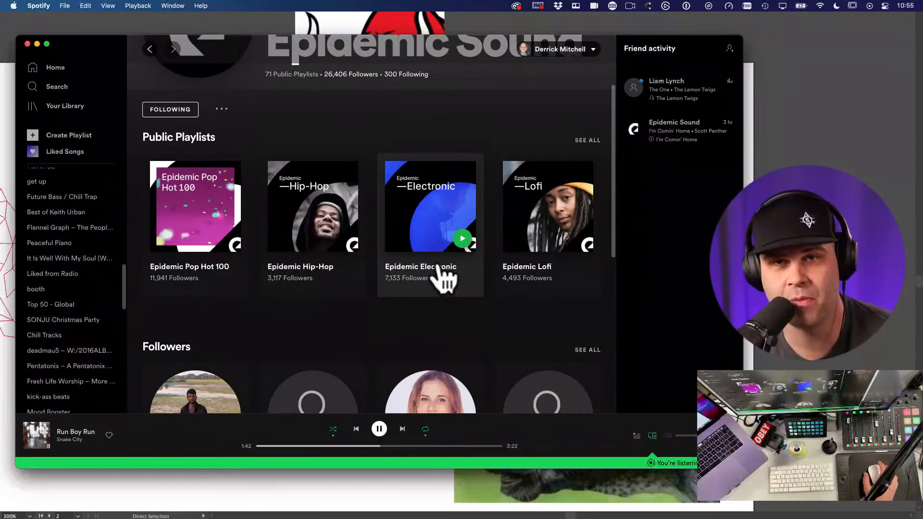